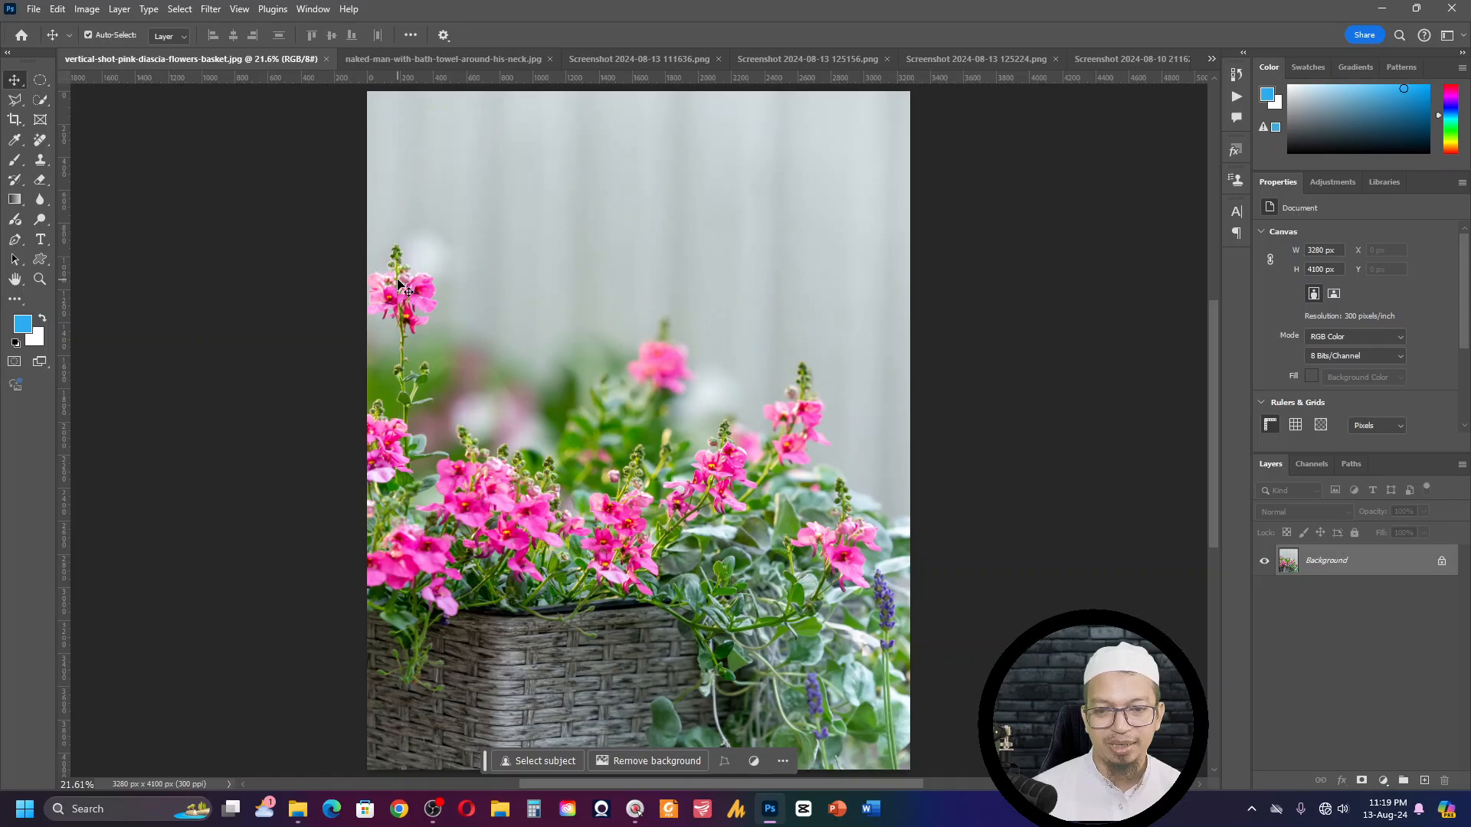
key("F3")
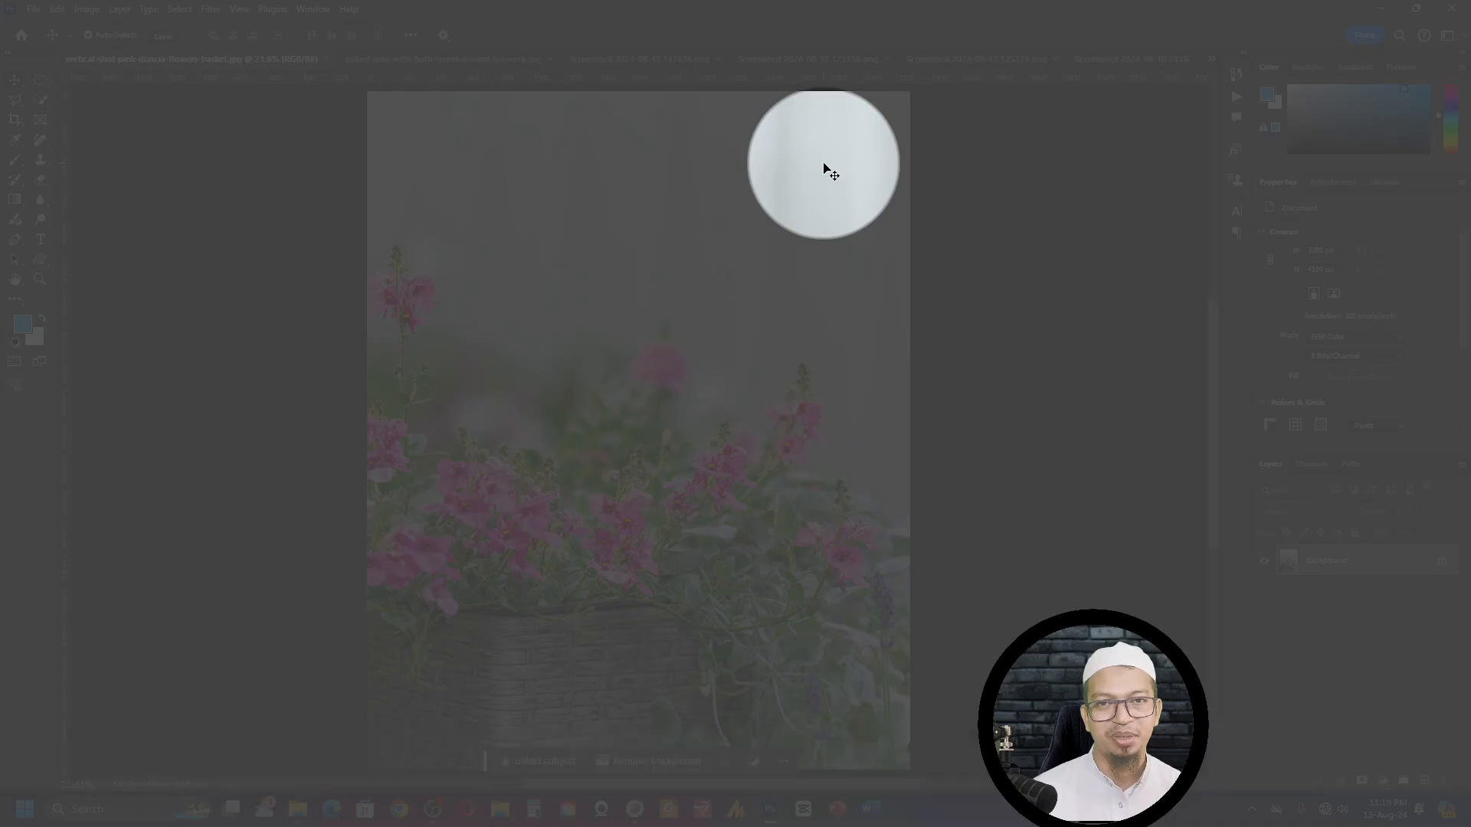
key("F3")
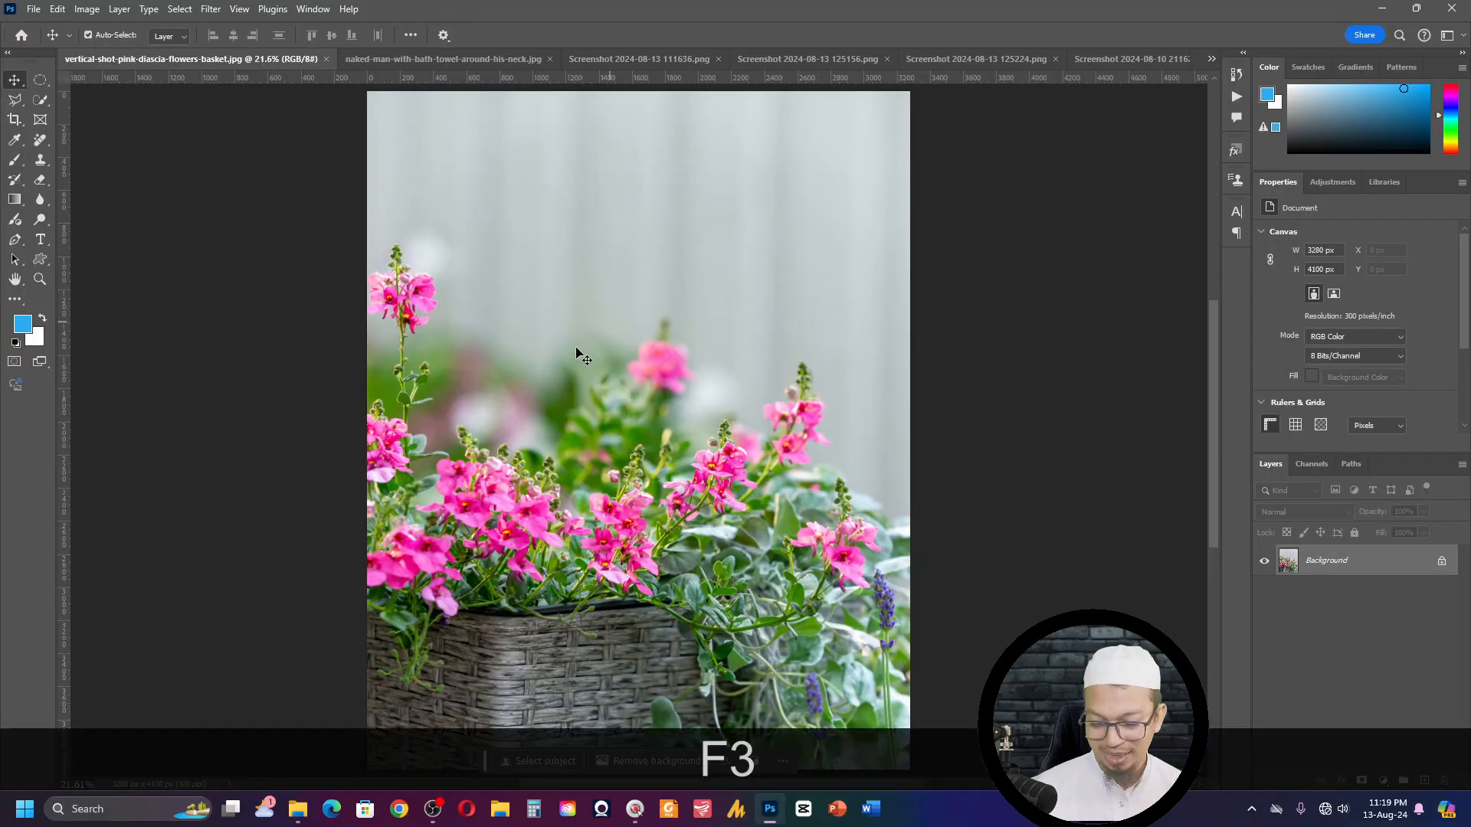
- Using the Clone Stamp tool with a 250 px brush, copy the tall pink flower stem onto the blank wall in the photo's upper-right area
key("s")
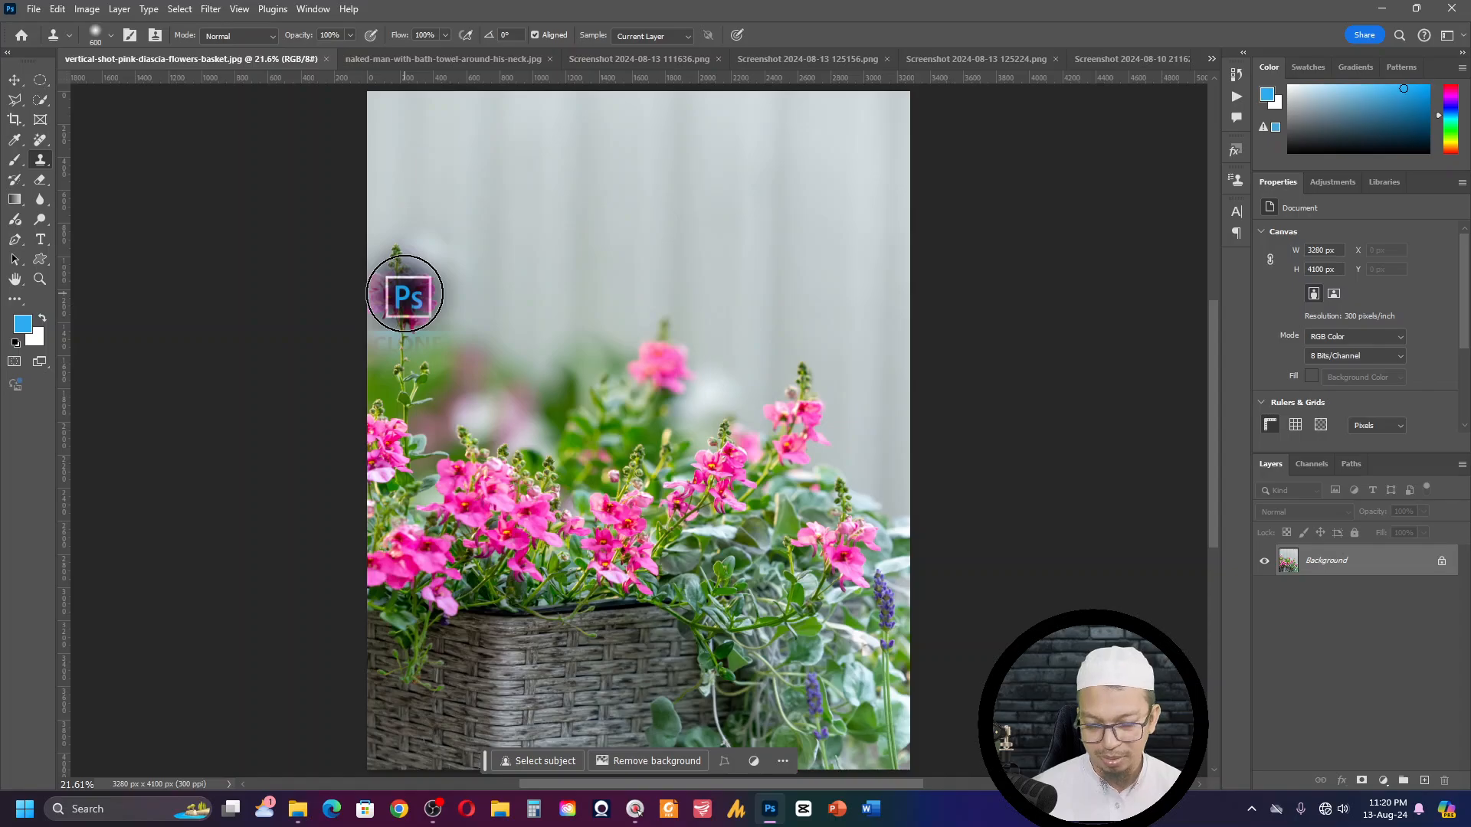
key("bracketleft")
key("bracketleft")
key("bracketleft")
key("bracketleft")
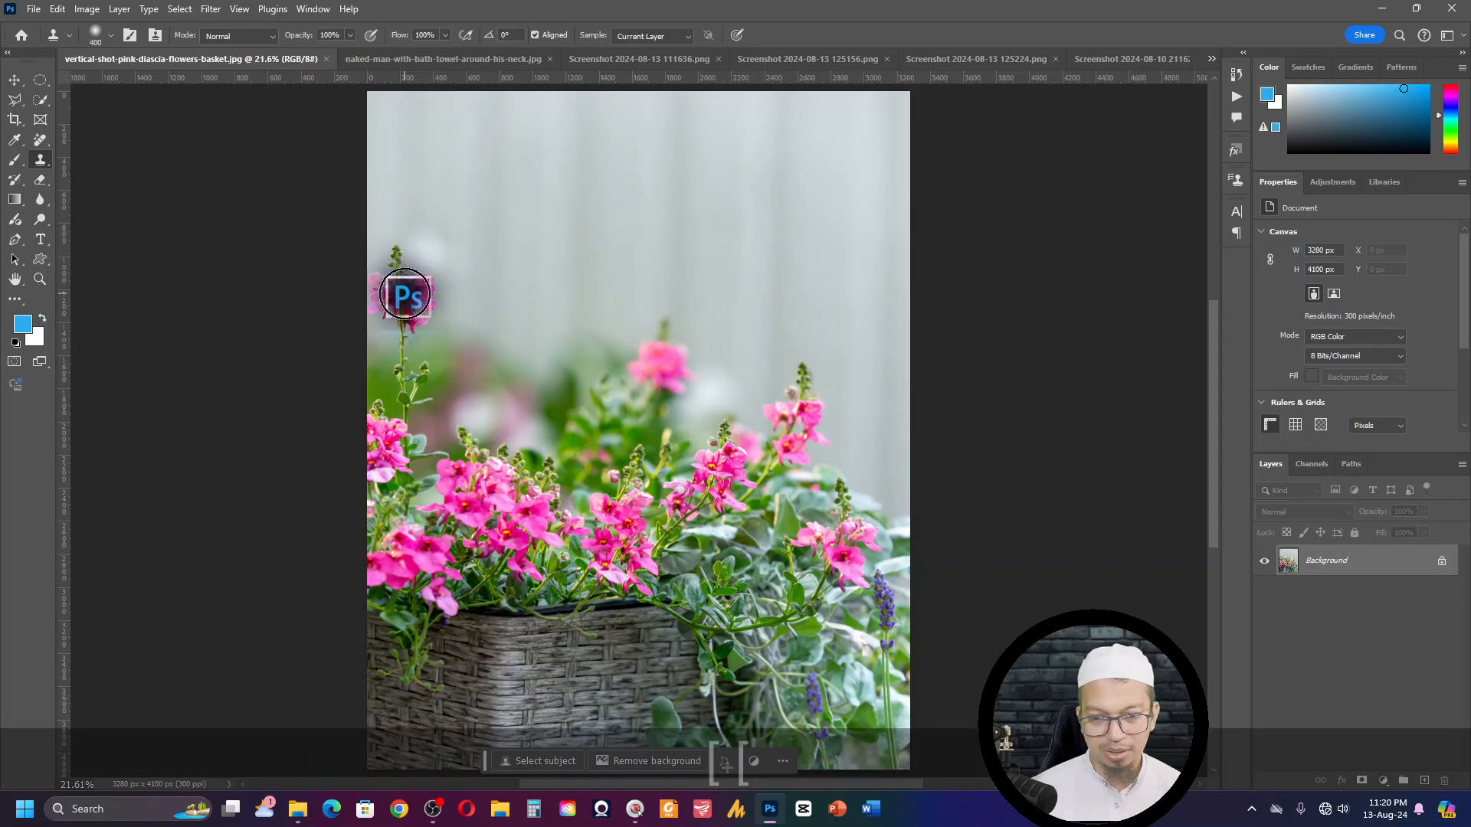
key("alt")
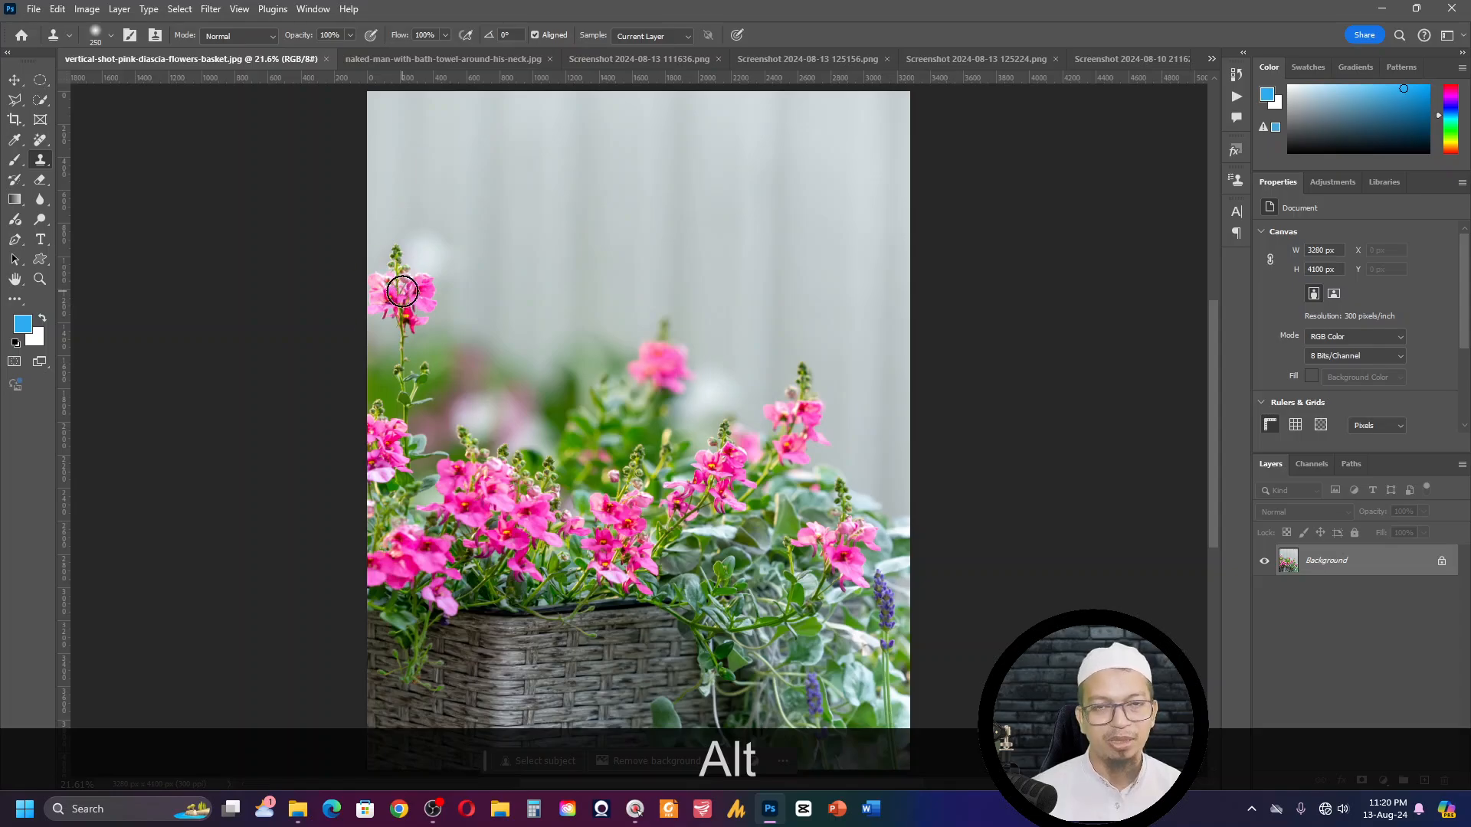
left_click(402, 291, "alt")
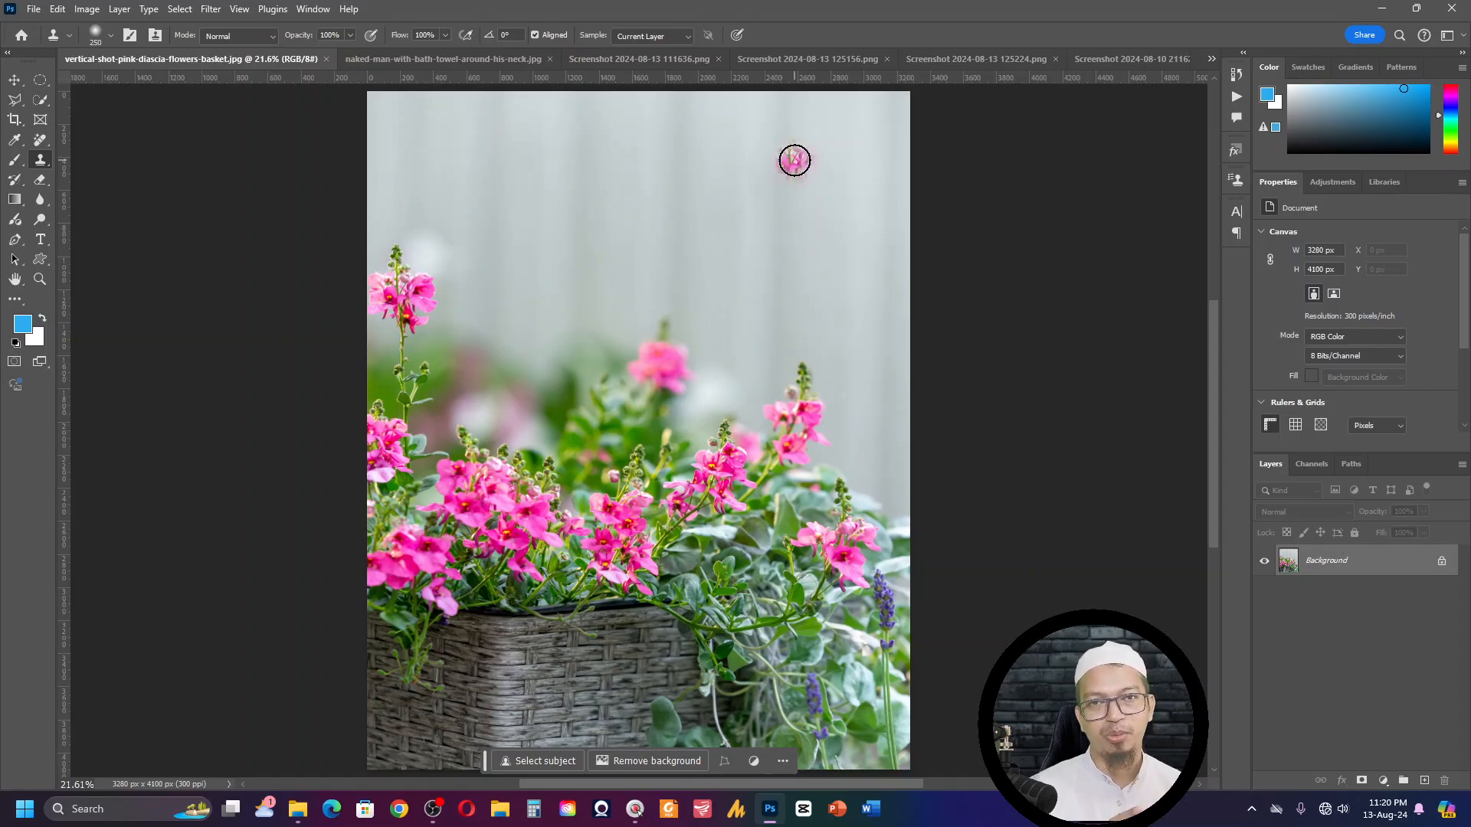
mouse_move(794, 160)
left_mouse_down()
mouse_move(794, 210)
mouse_move(772, 146)
mouse_move(802, 204)
mouse_move(796, 265)
mouse_move(822, 158)
mouse_move(764, 157)
mouse_move(788, 235)
mouse_move(781, 218)
mouse_move(815, 257)
mouse_move(808, 306)
mouse_move(802, 268)
mouse_move(794, 323)
left_mouse_up()
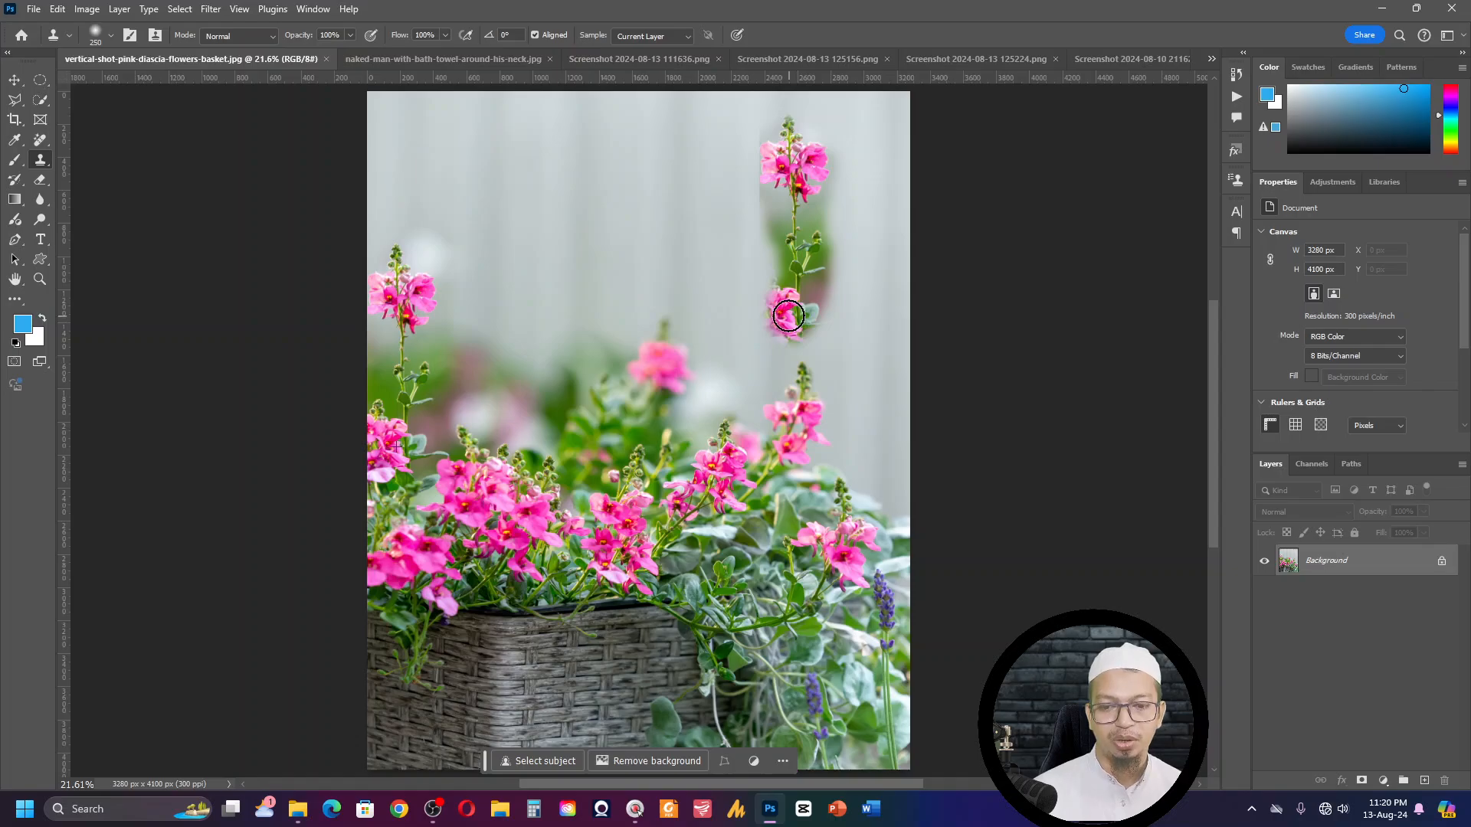
mouse_move(789, 315)
left_mouse_down()
mouse_move(799, 374)
mouse_move(817, 251)
mouse_move(825, 292)
mouse_move(801, 247)
left_mouse_up()
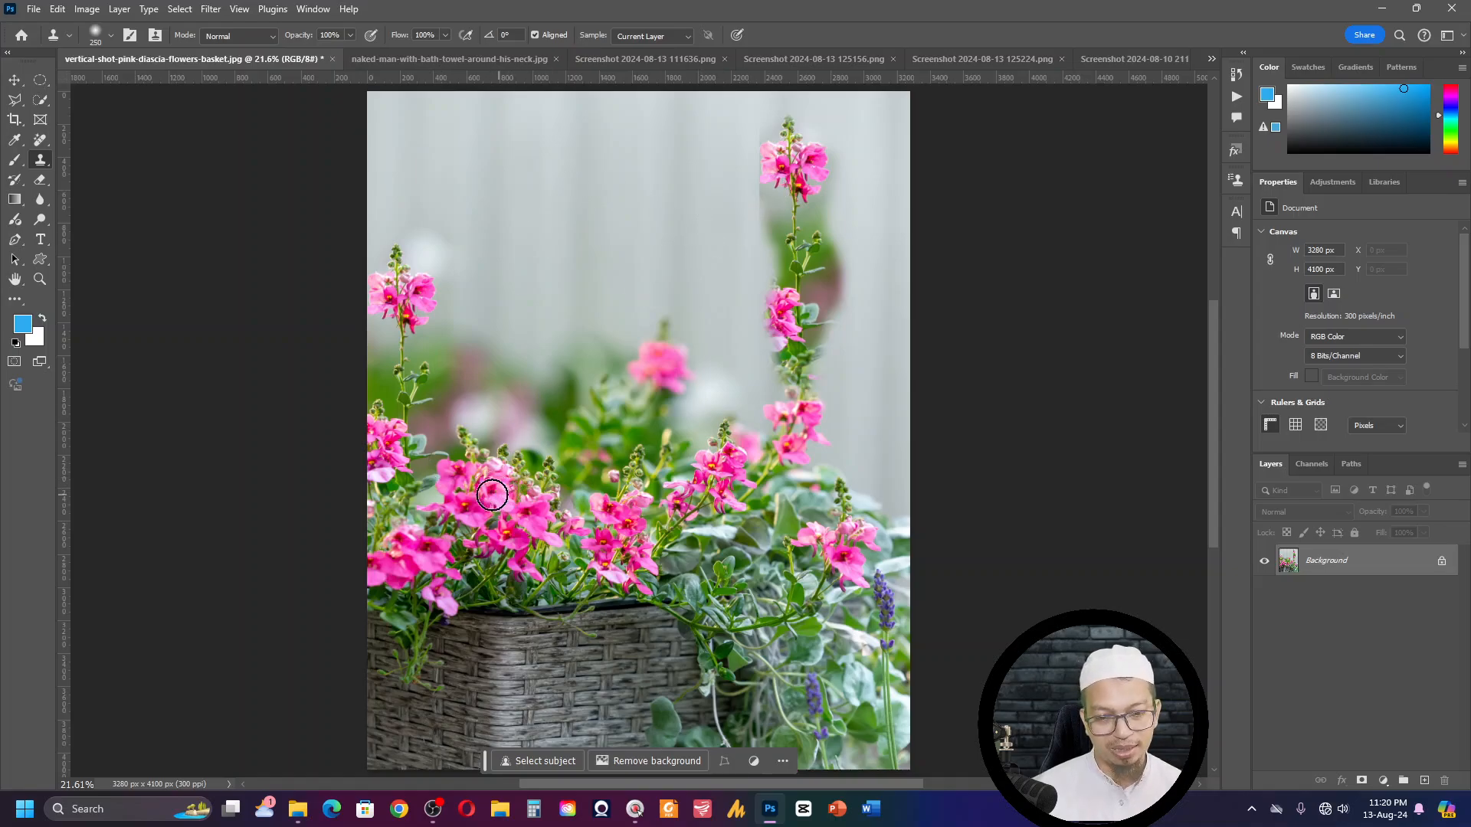
- Clone the flower cluster and wicker basket into the empty wall area in the upper middle of the photo
key("alt")
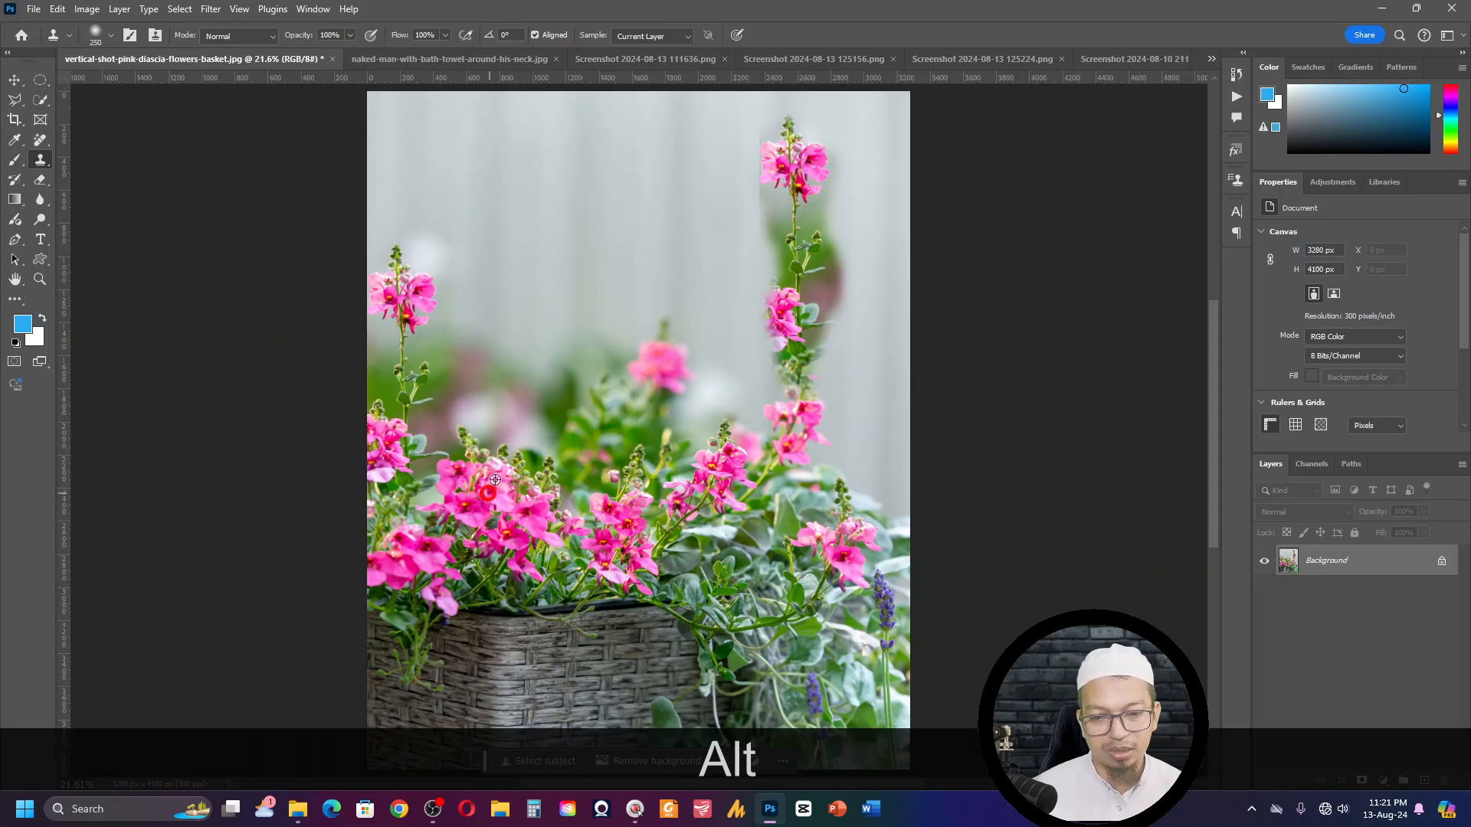
mouse_move(558, 197)
left_mouse_down()
mouse_move(504, 218)
mouse_move(563, 275)
mouse_move(513, 219)
mouse_move(542, 268)
mouse_move(587, 276)
mouse_move(586, 291)
mouse_move(488, 260)
mouse_move(513, 294)
mouse_move(513, 278)
mouse_move(439, 281)
mouse_move(551, 322)
mouse_move(469, 307)
mouse_move(659, 327)
mouse_move(674, 318)
mouse_move(623, 301)
mouse_move(794, 299)
mouse_move(652, 356)
mouse_move(674, 347)
mouse_move(556, 356)
mouse_move(791, 329)
mouse_move(676, 362)
mouse_move(782, 334)
mouse_move(548, 370)
mouse_move(488, 357)
mouse_move(544, 360)
mouse_move(476, 340)
mouse_move(490, 325)
mouse_move(459, 334)
mouse_move(603, 383)
mouse_move(713, 379)
mouse_move(667, 381)
left_mouse_up()
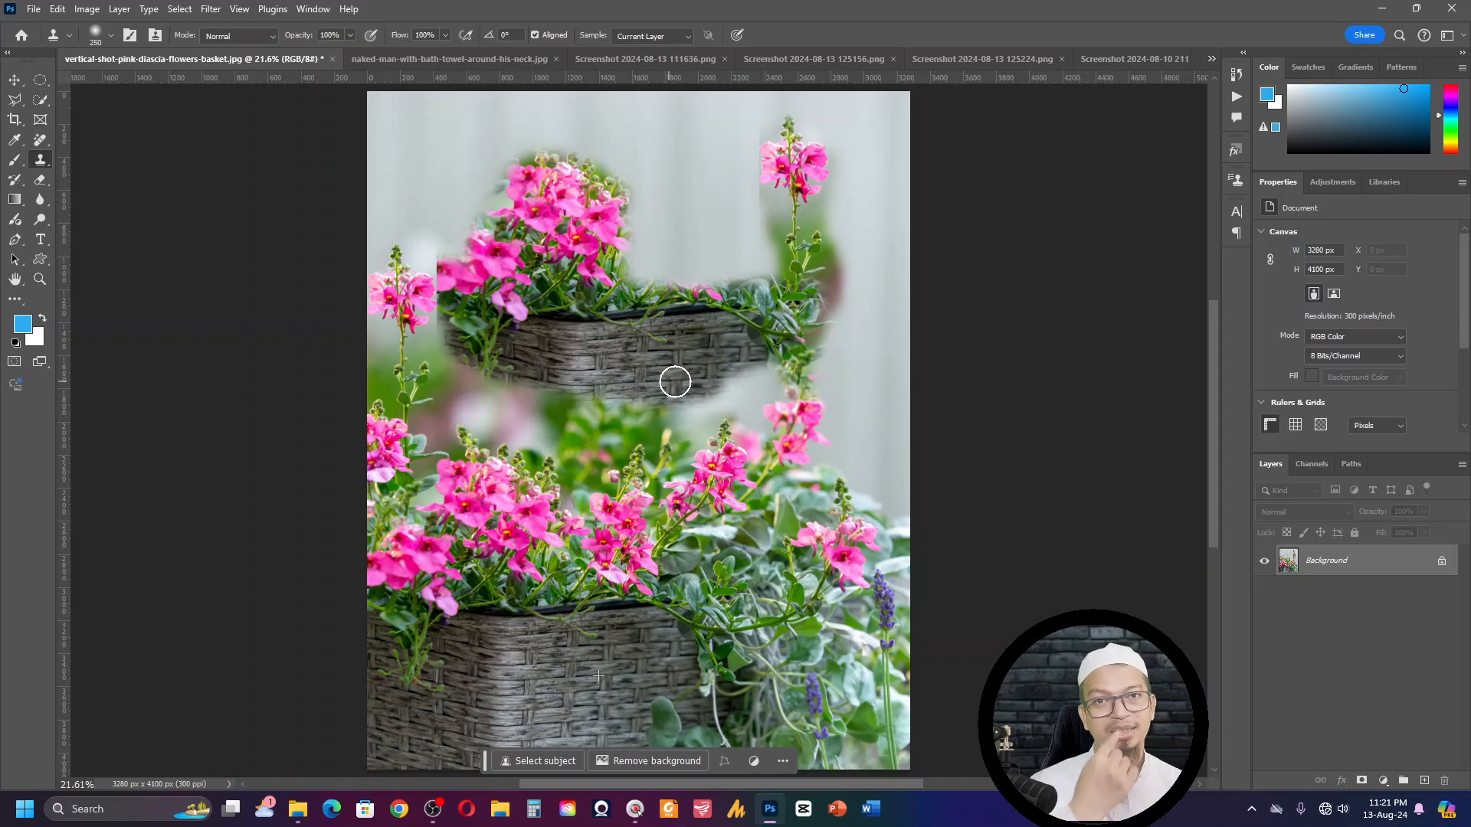
mouse_move(718, 379)
left_mouse_down()
mouse_move(790, 370)
mouse_move(517, 354)
left_mouse_up()
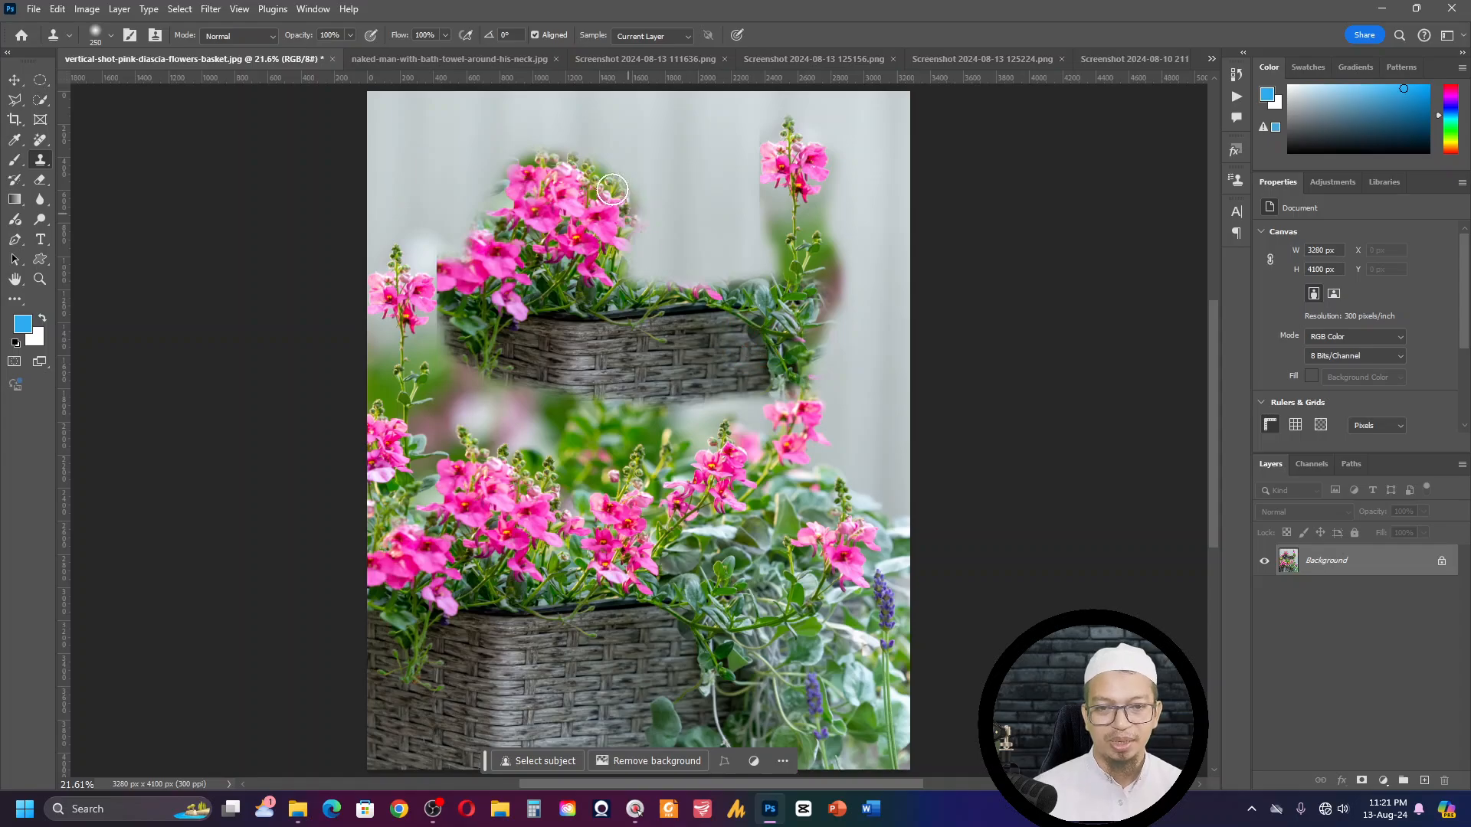
- Close the flower basket photo without saving it, and close Screenshot 2024-08-13 125156.png
key("ctrl+w")
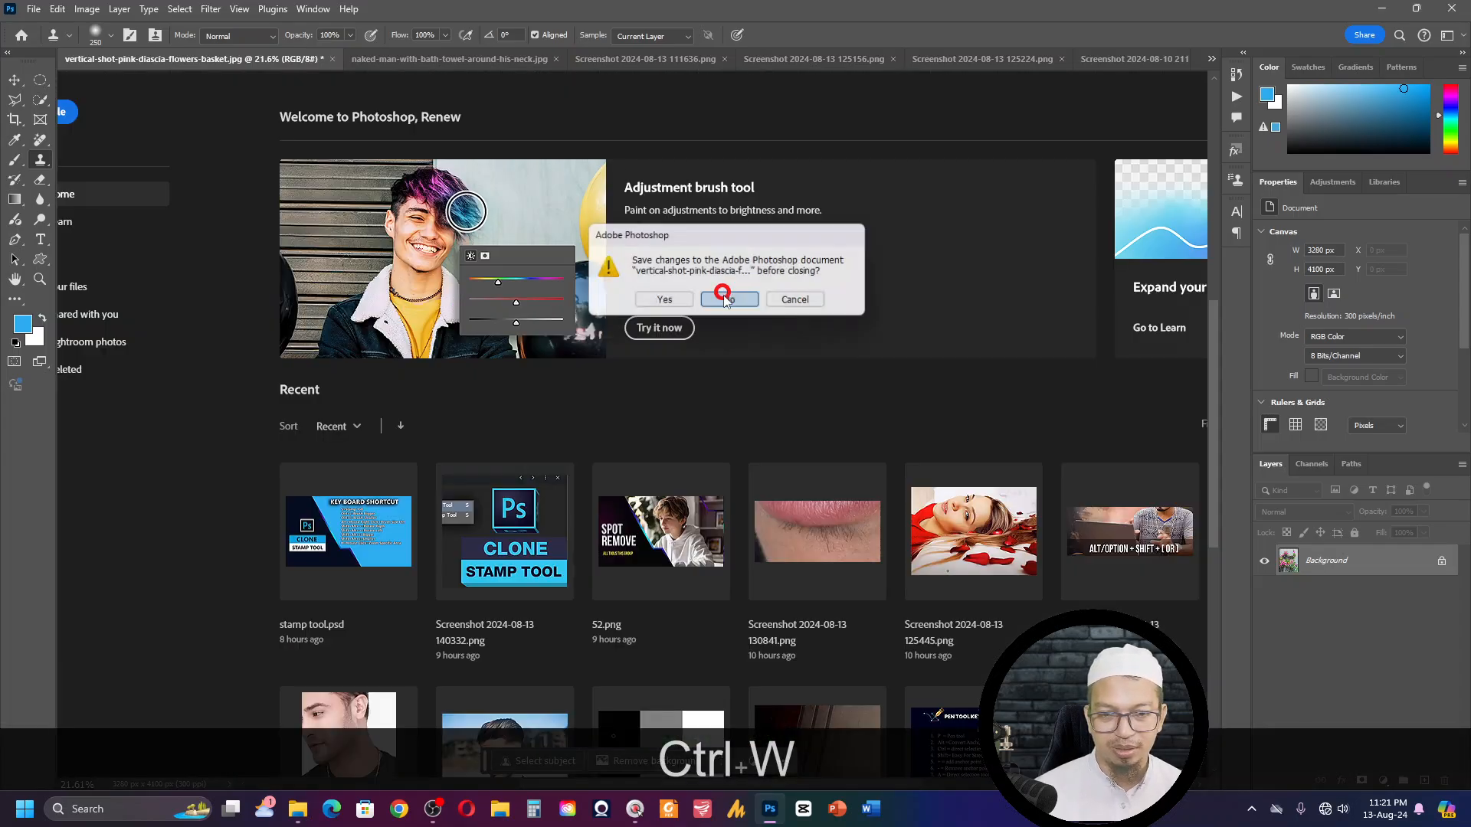
left_click(729, 300)
left_click(645, 63)
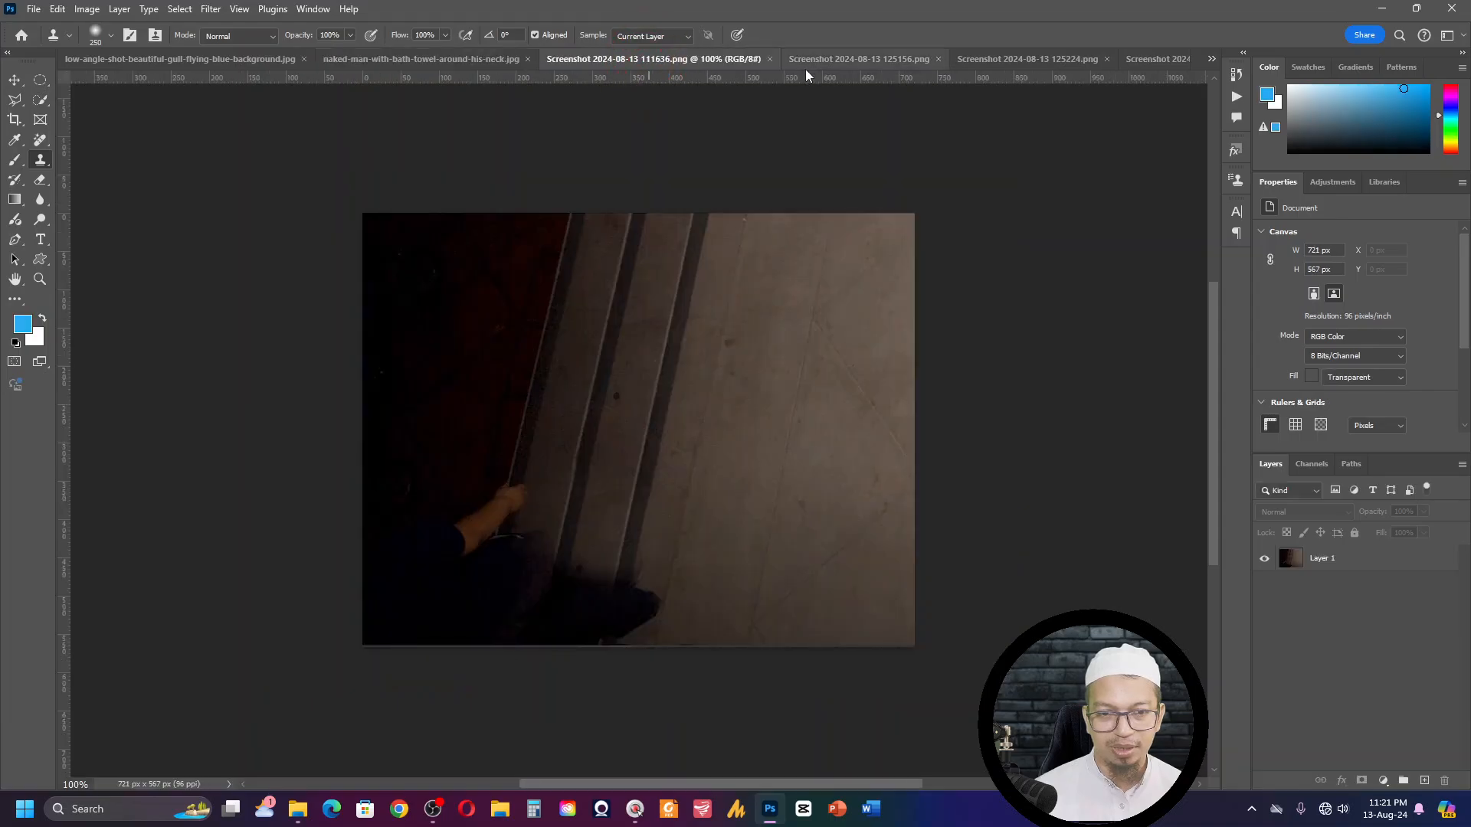
left_click(844, 65)
left_click(970, 59)
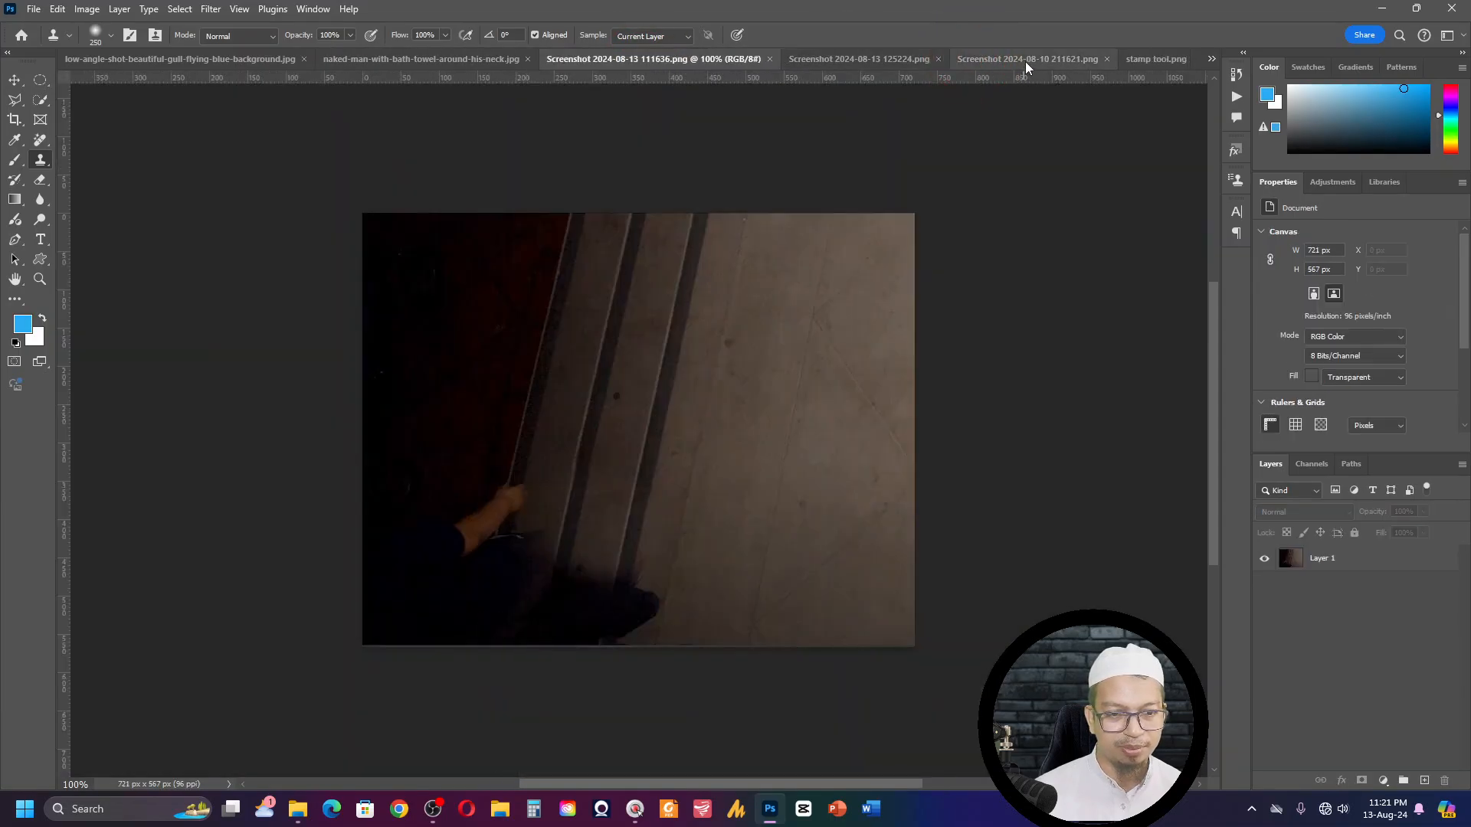
- Switch to the open image Screenshot 2024-08-13 224115.png
left_click(1137, 58)
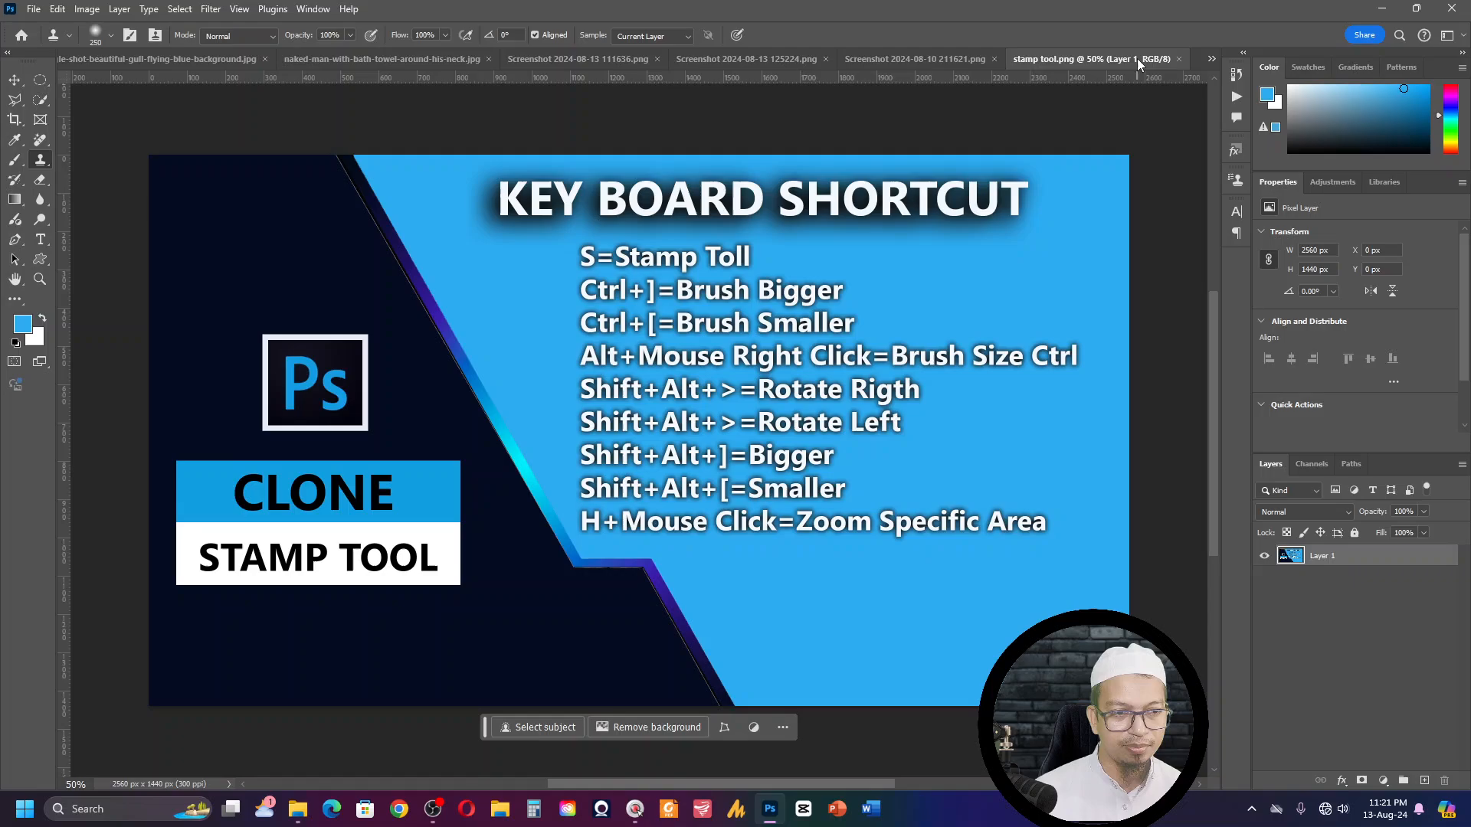
left_click(1211, 58)
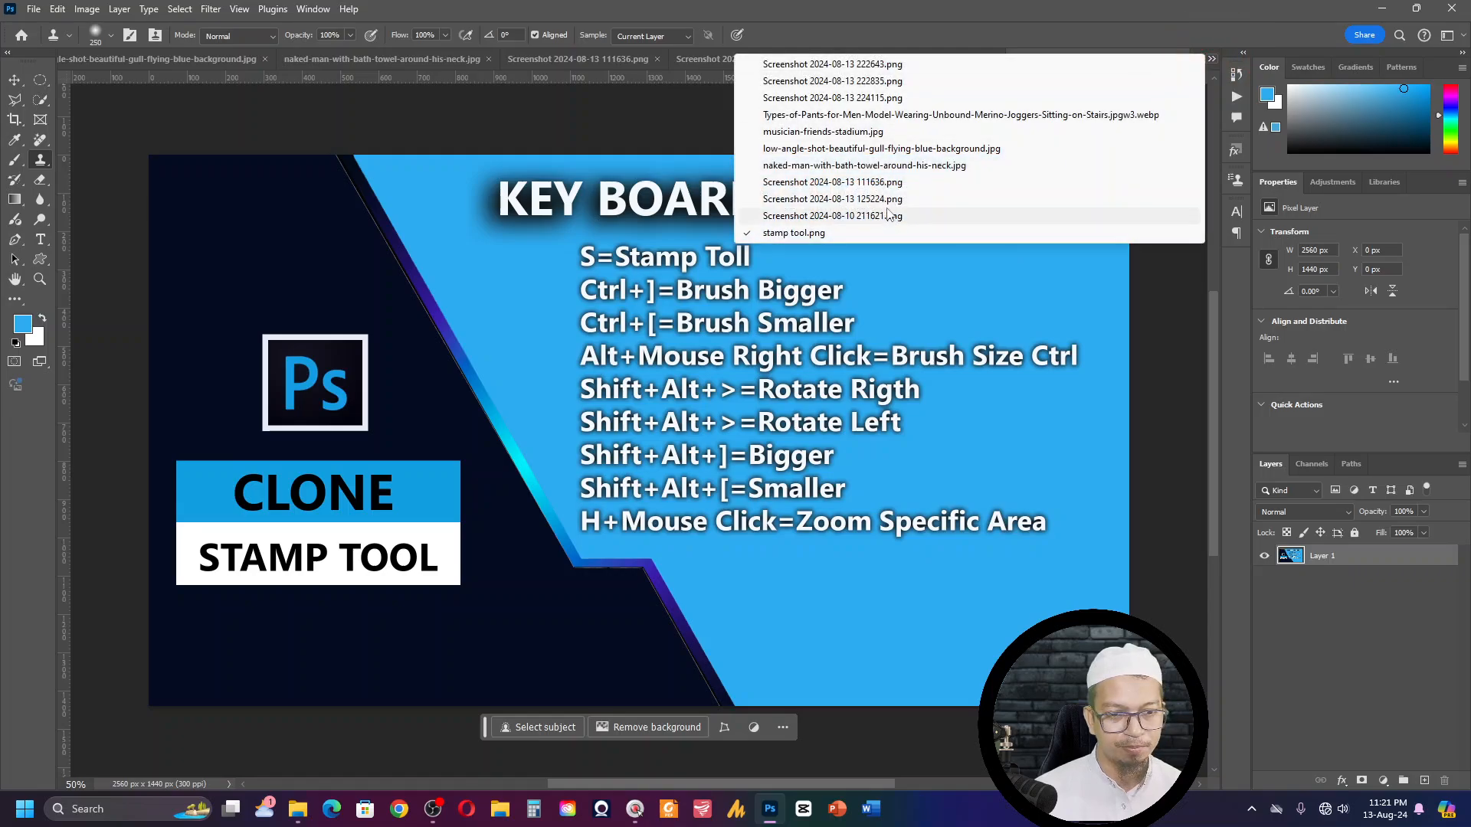
left_click(845, 98)
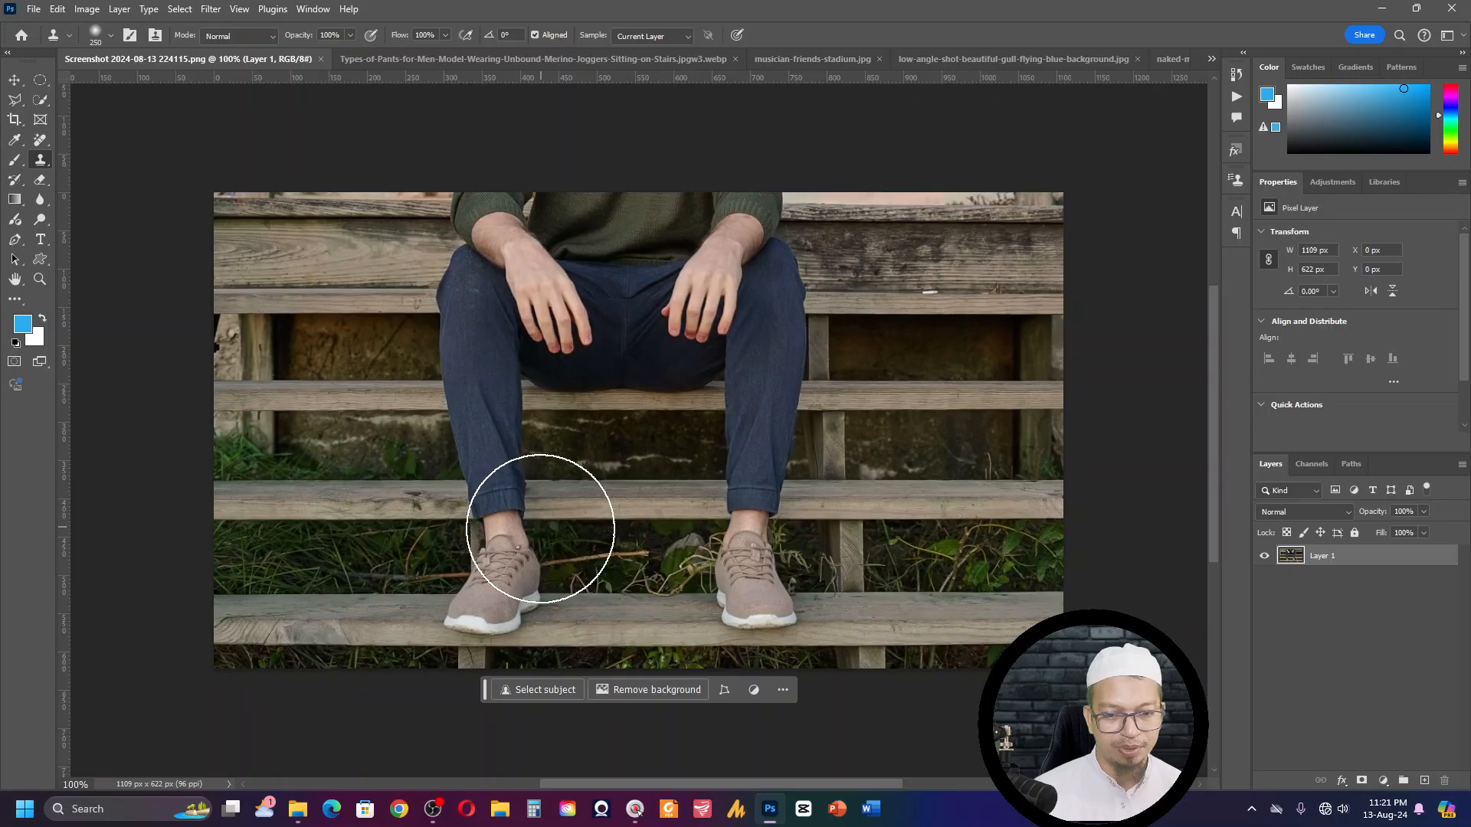
- Reset the Clone Stamp tool to its default settings for retouching the shoe on the image's left side
key("ctrl+KP_Add")
key("ctrl+KP_Add")
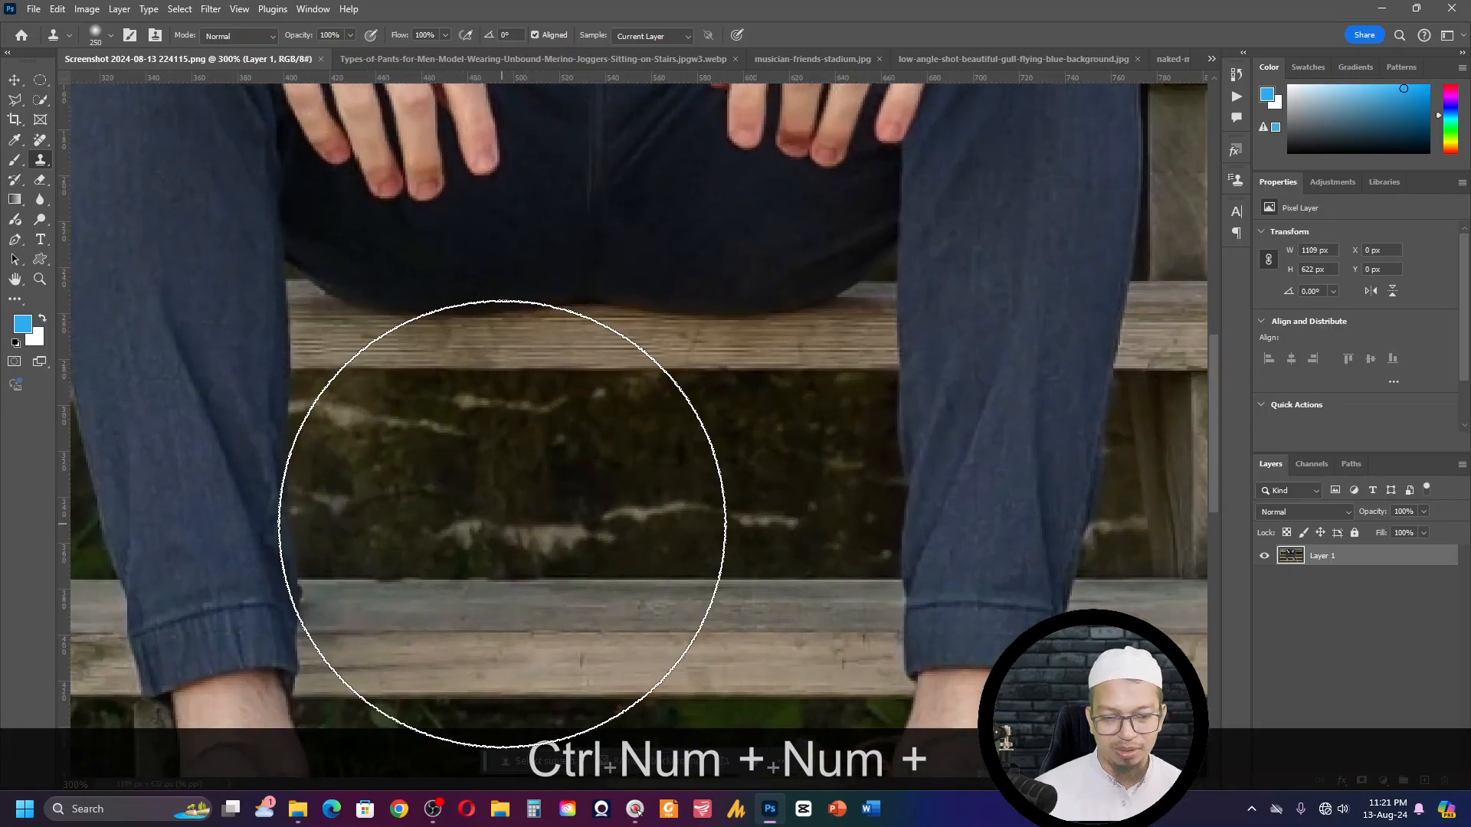
mouse_move(503, 536)
left_mouse_down()
mouse_move(581, 338)
mouse_move(565, 383)
mouse_move(539, 366)
mouse_move(585, 240)
mouse_move(617, 338)
mouse_move(446, 394)
mouse_move(497, 462)
left_mouse_up()
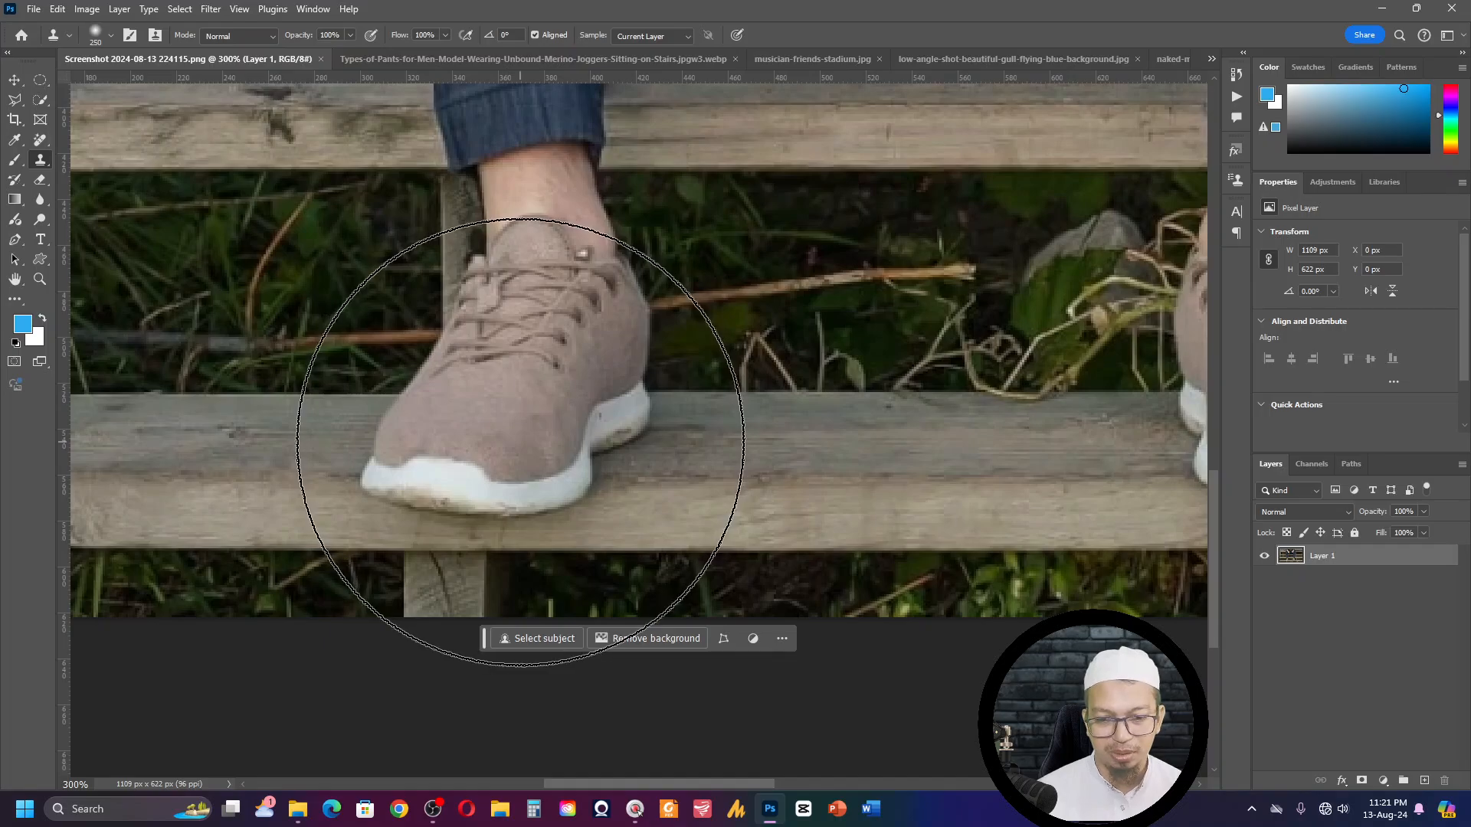
key("p")
key("bracketleft")
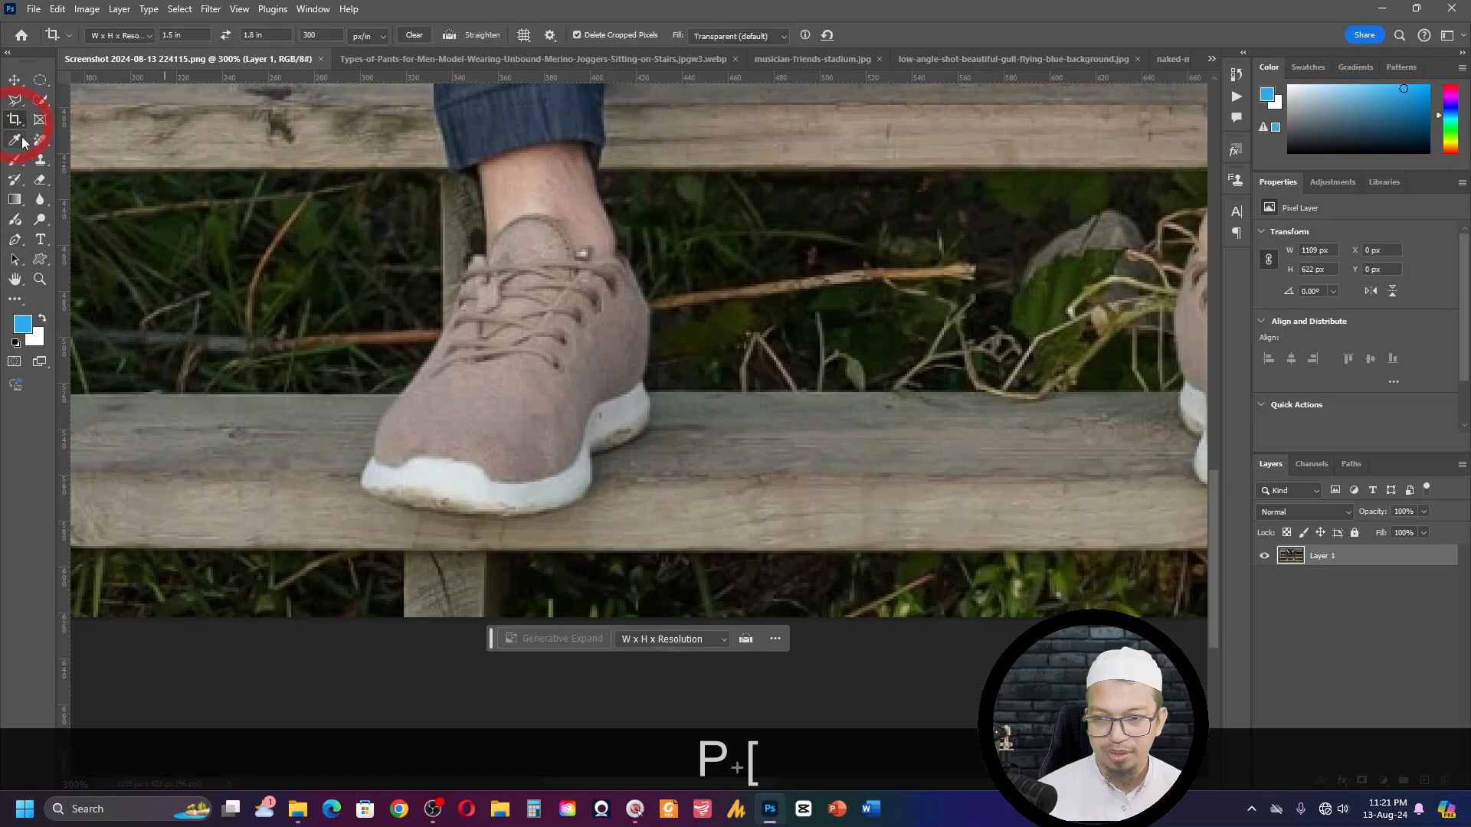
key("s")
left_click(109, 38)
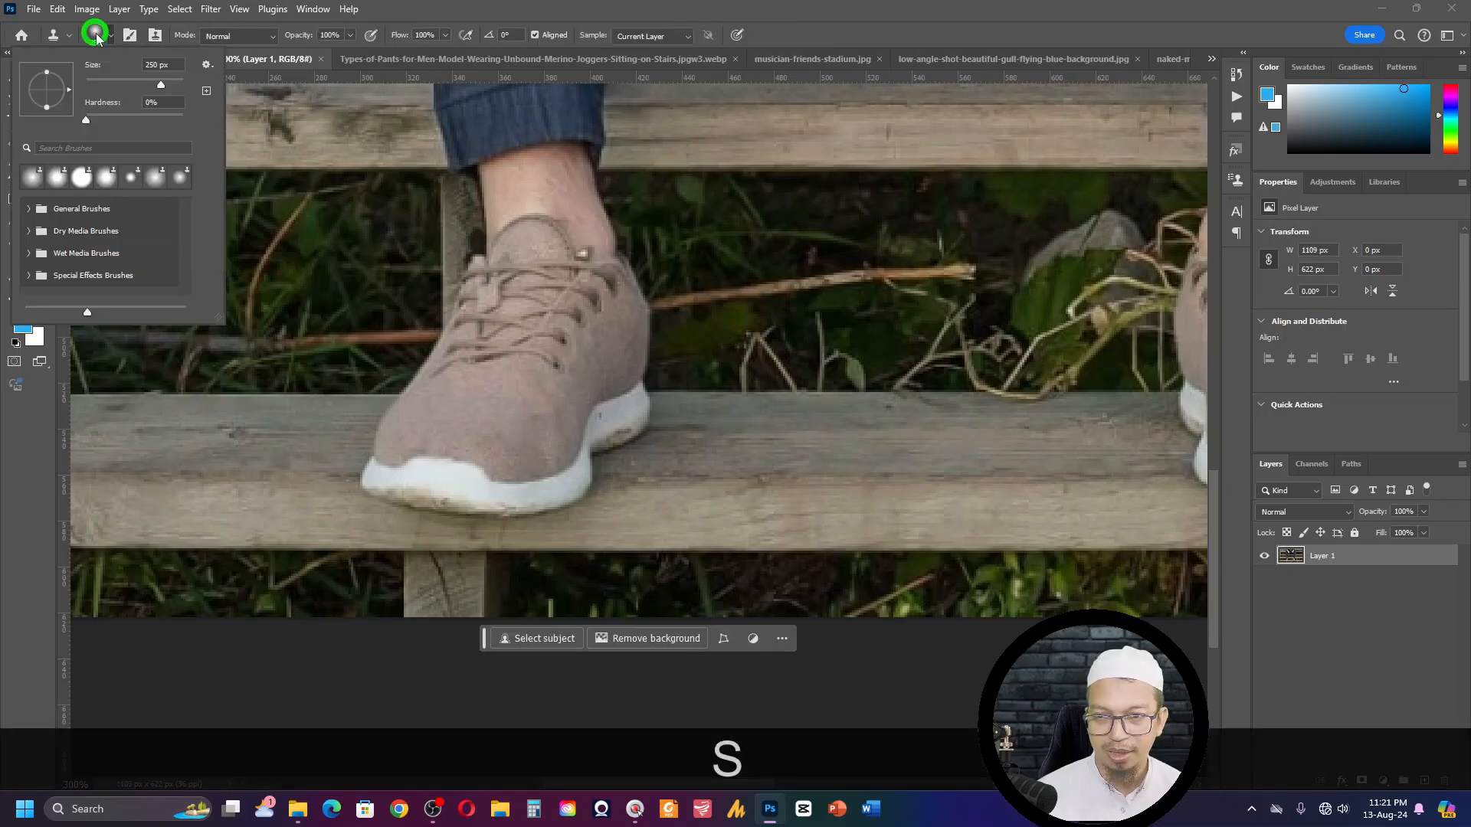
right_click(57, 33)
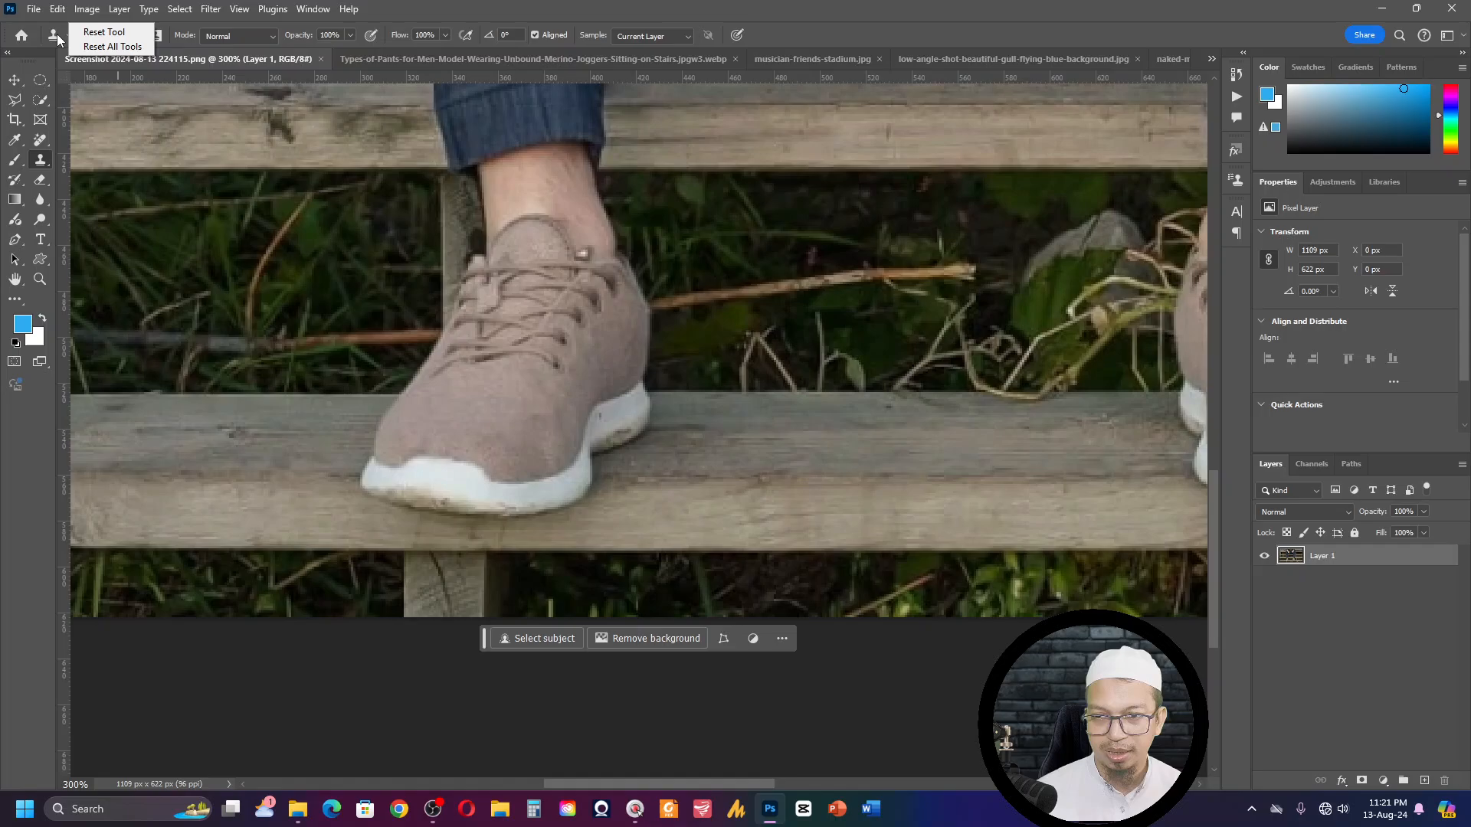
left_click(103, 32)
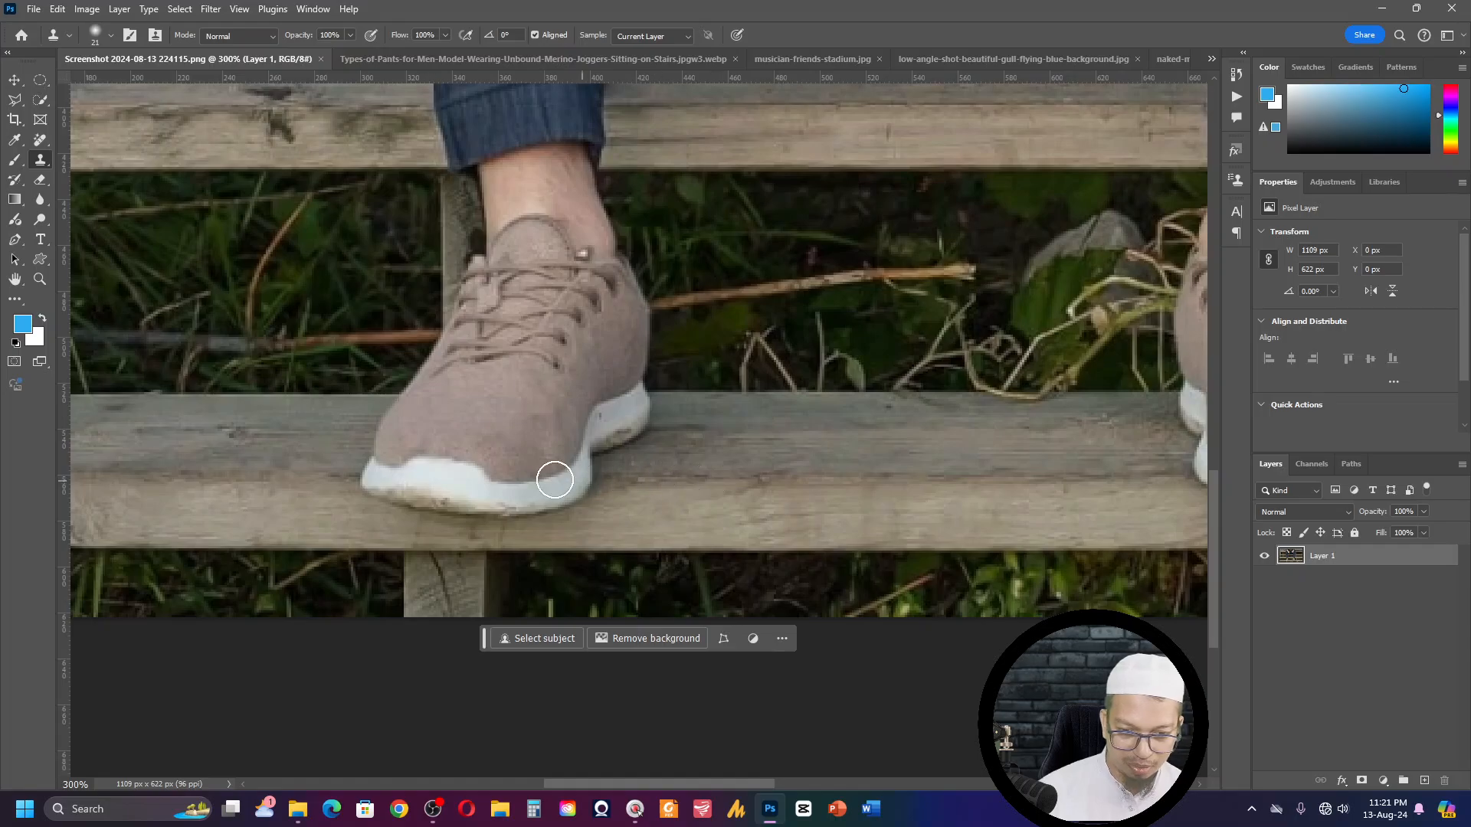
- Set the Clone Stamp brush size to 35 px
key("bracketright")
key("bracketright")
key("bracketright")
key("bracketright")
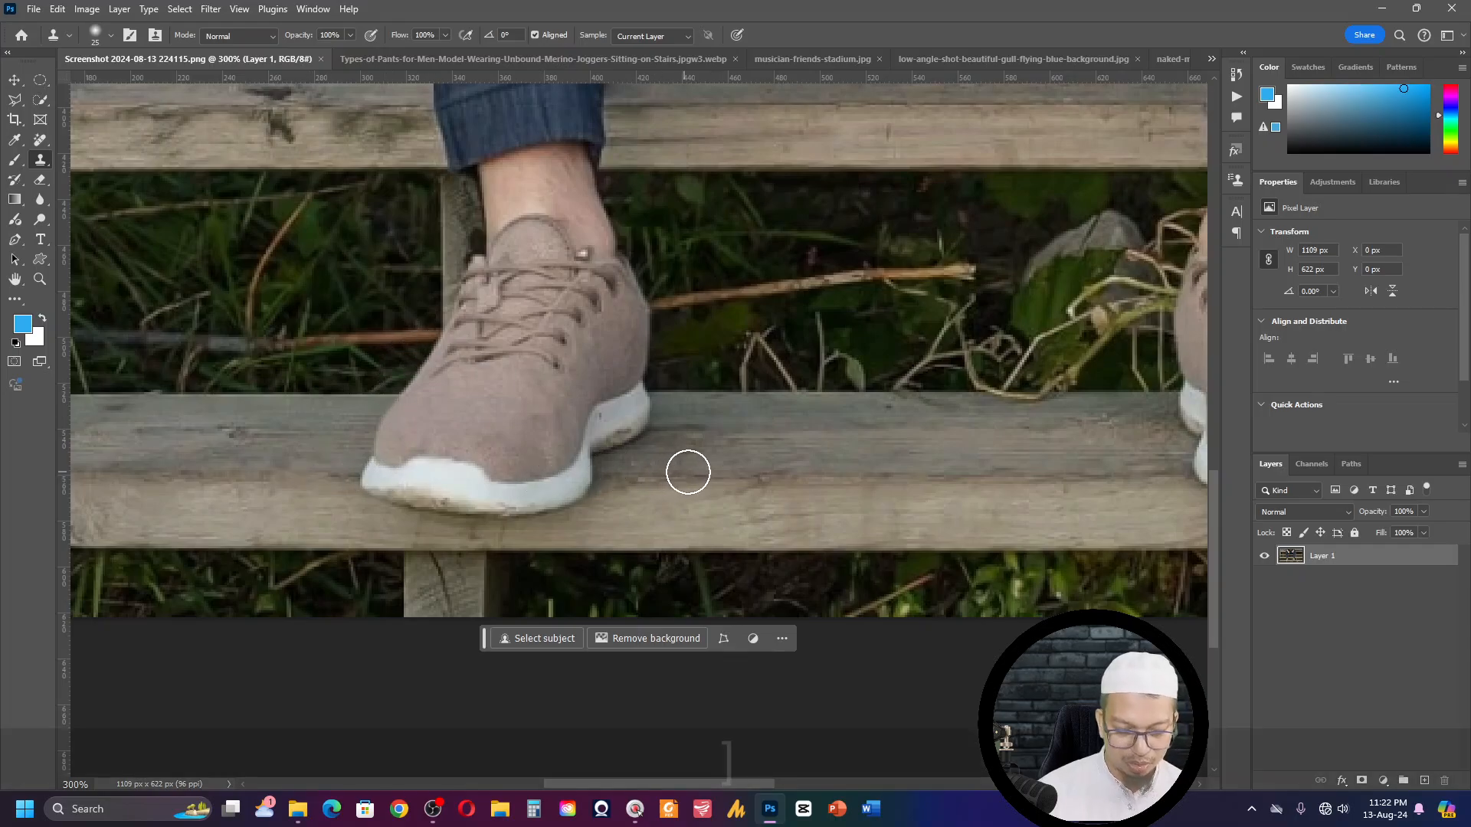
key("bracketleft")
key("bracketleft")
key("bracketleft")
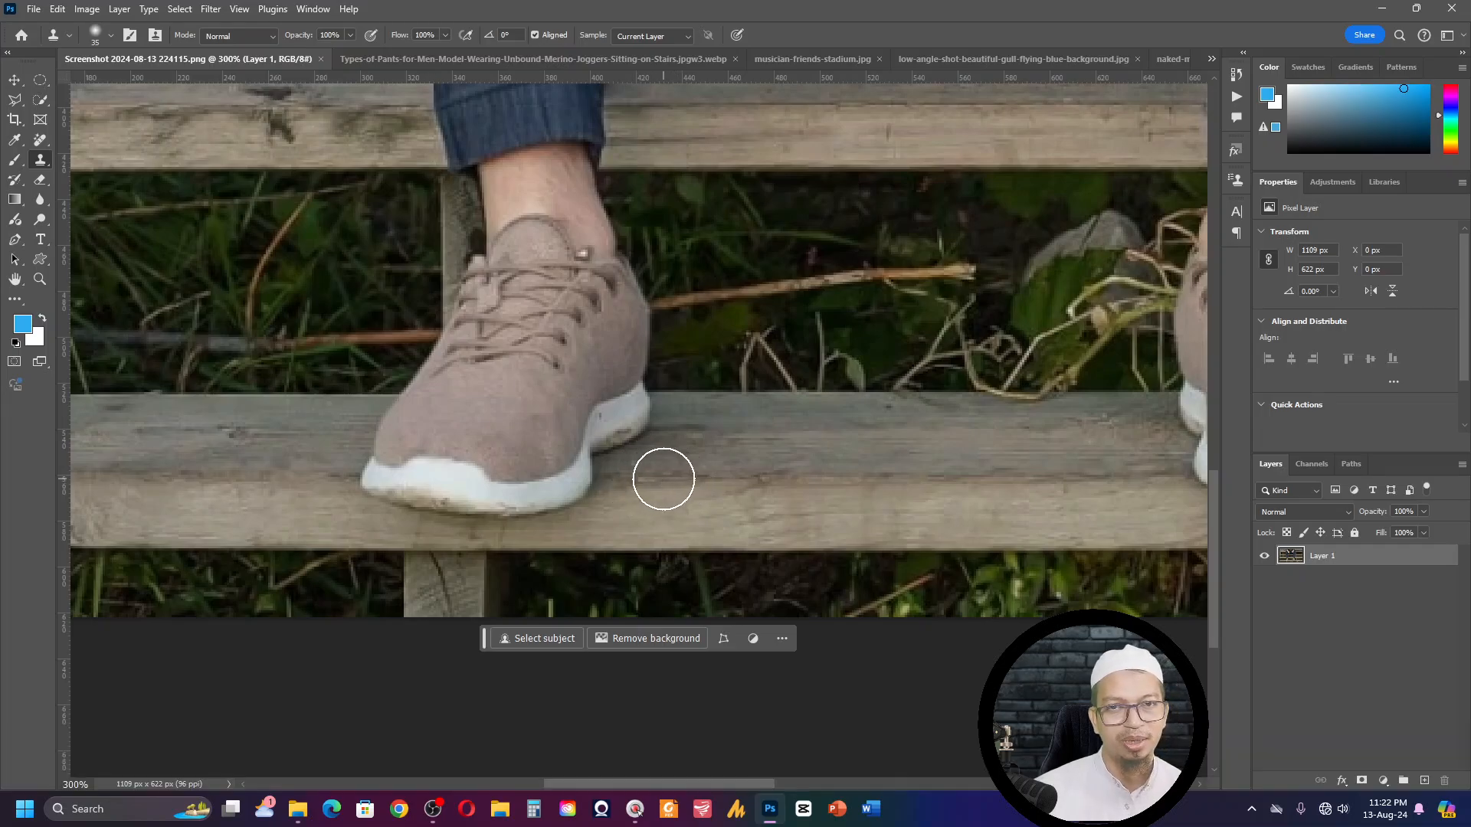
- Try to paint with the Clone Stamp on the wooden plank and grass around the shoe without defining a source point
left_click(684, 393)
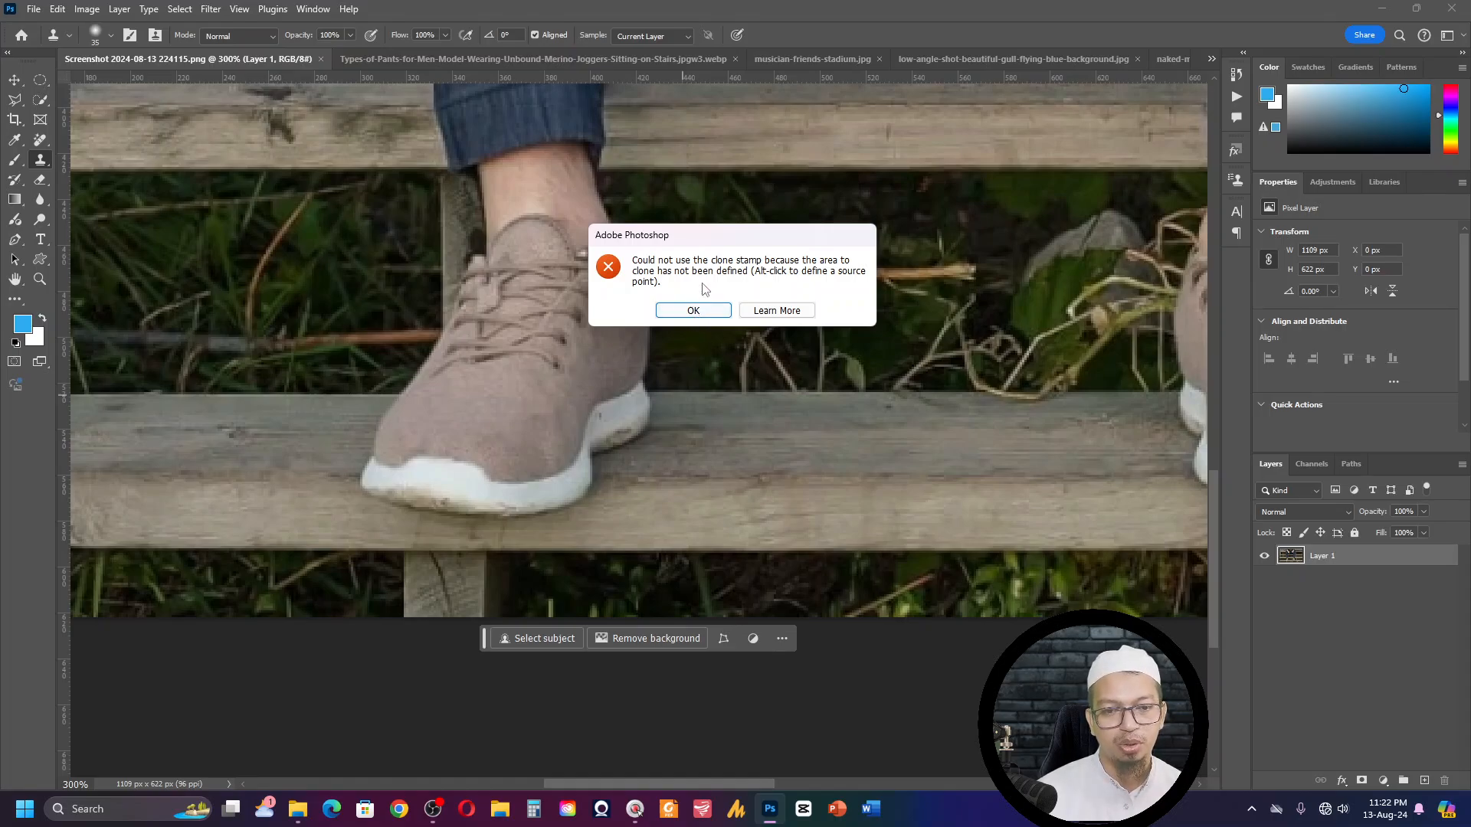
left_click(693, 310)
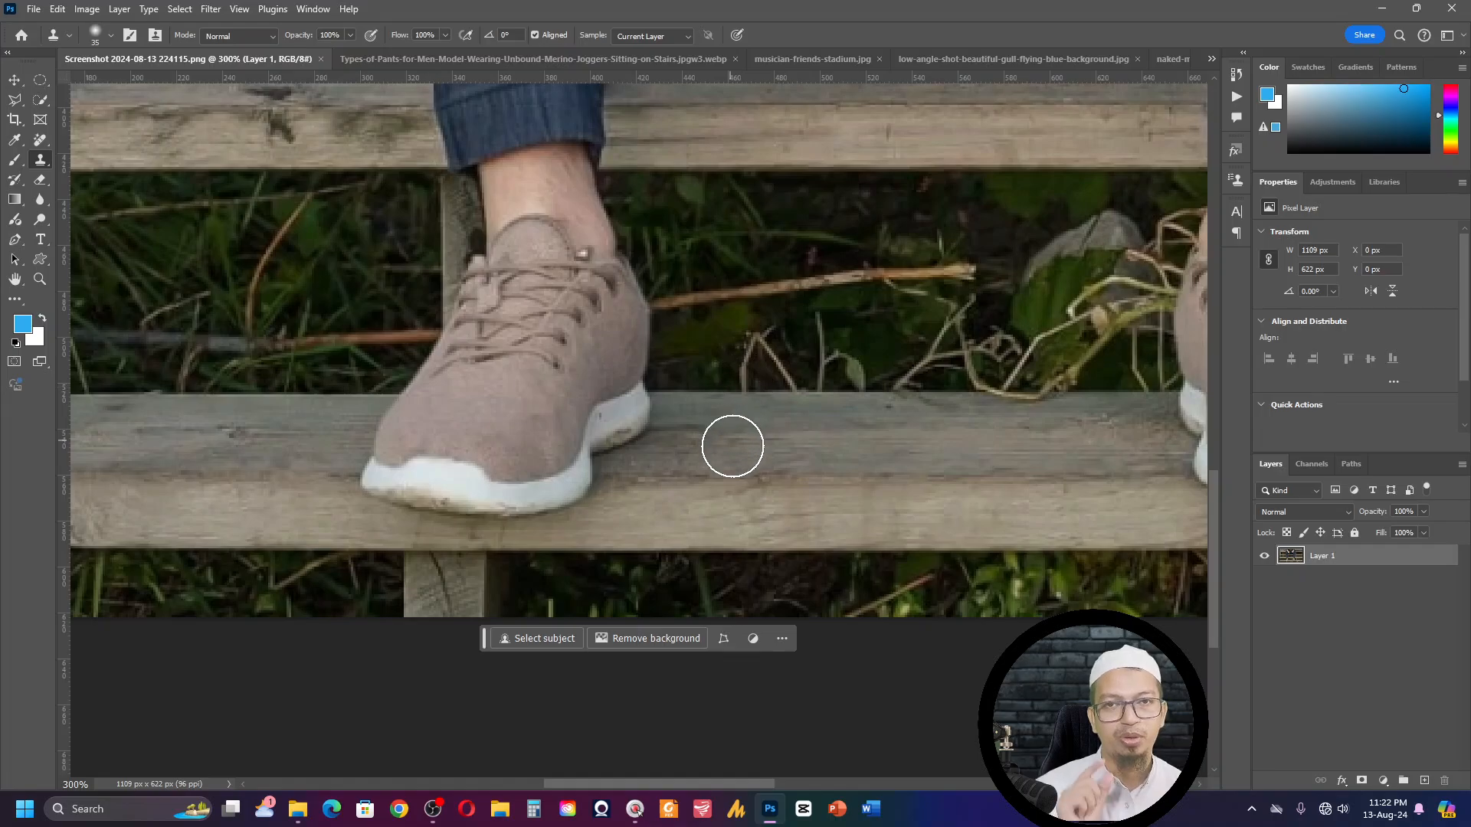
left_click(737, 453)
left_click(693, 310)
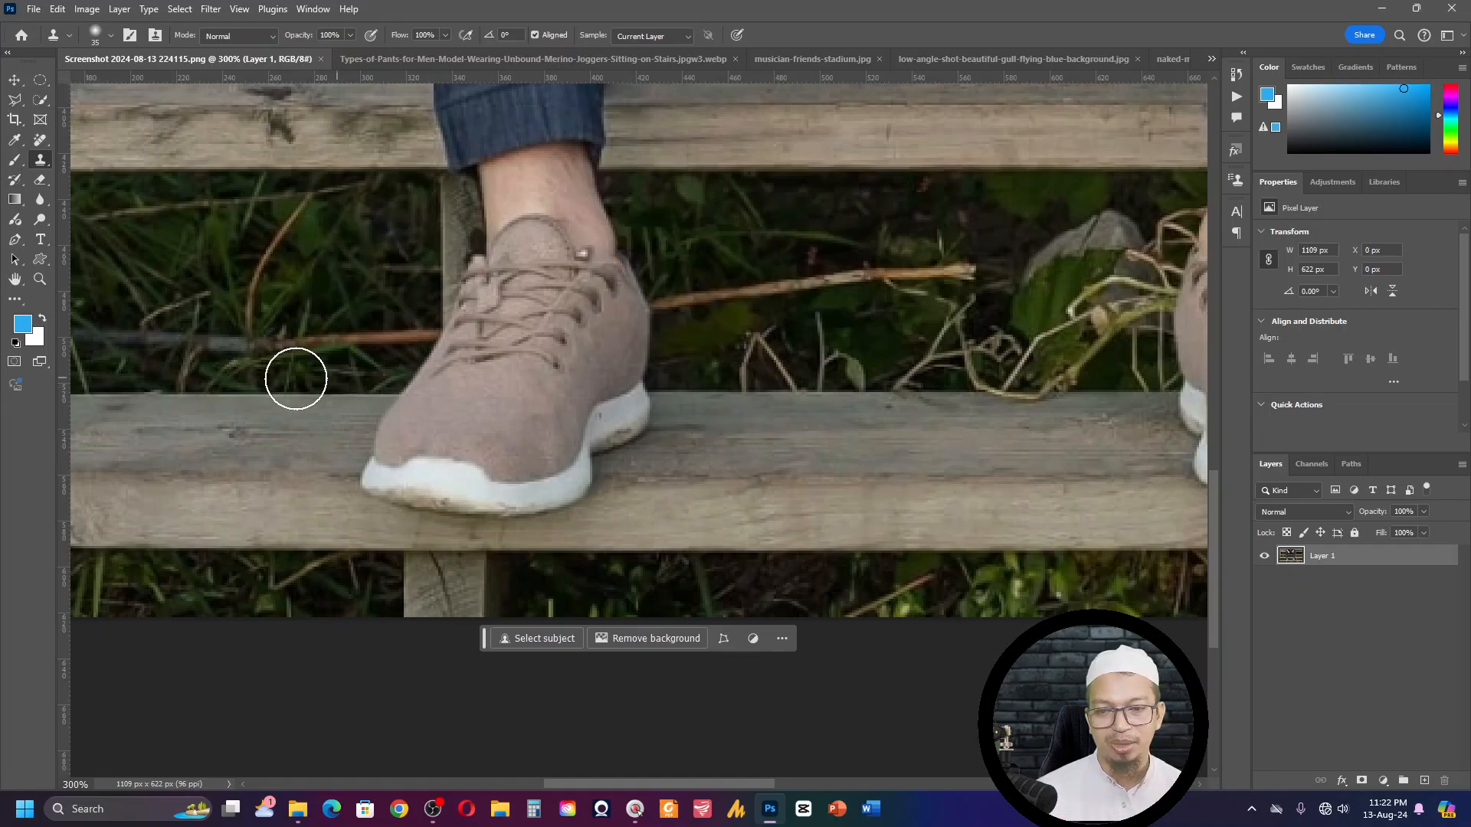
left_click(296, 378)
left_click(693, 310)
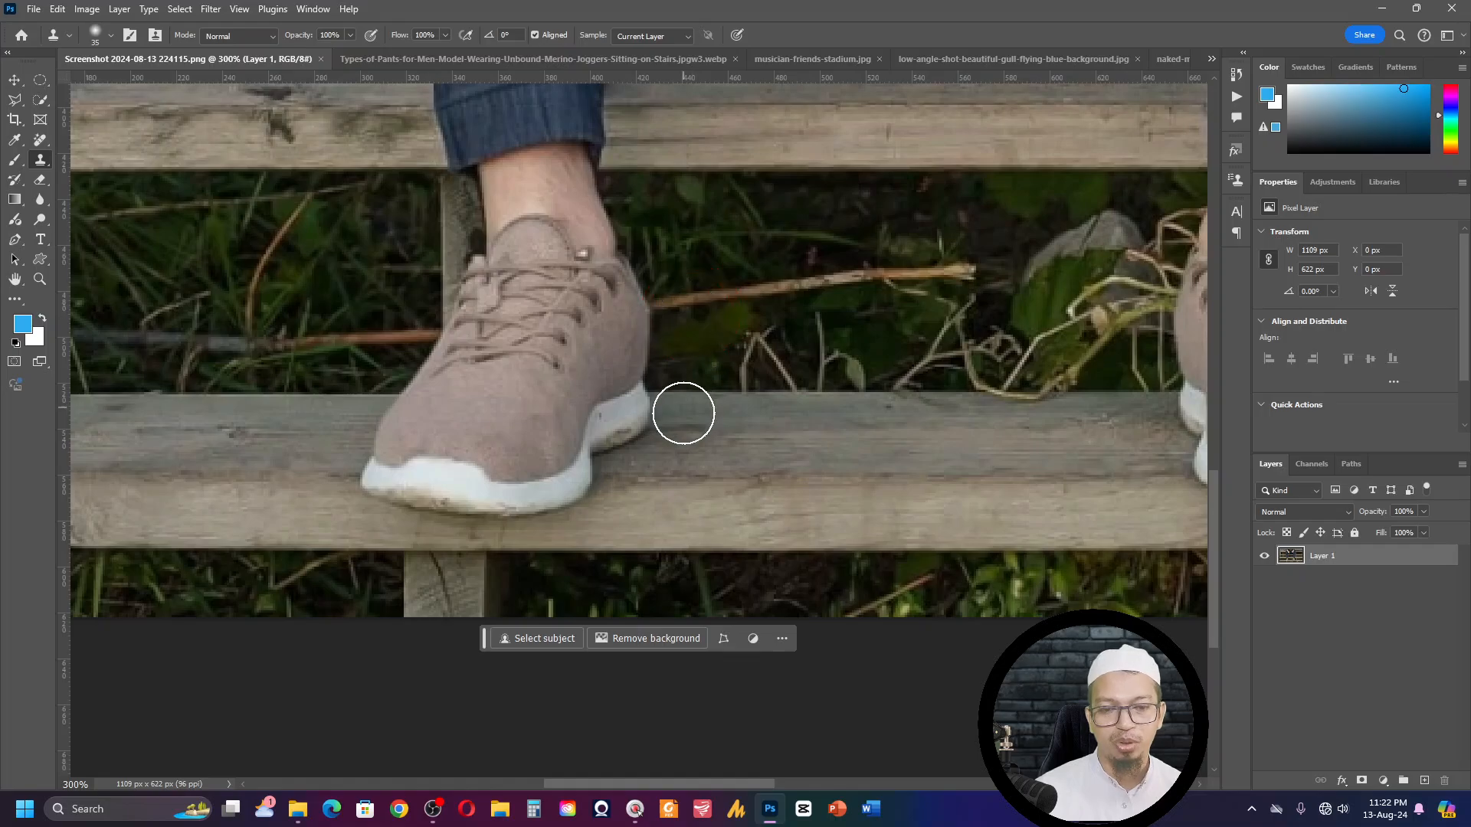
left_click(720, 477)
left_click(490, 331)
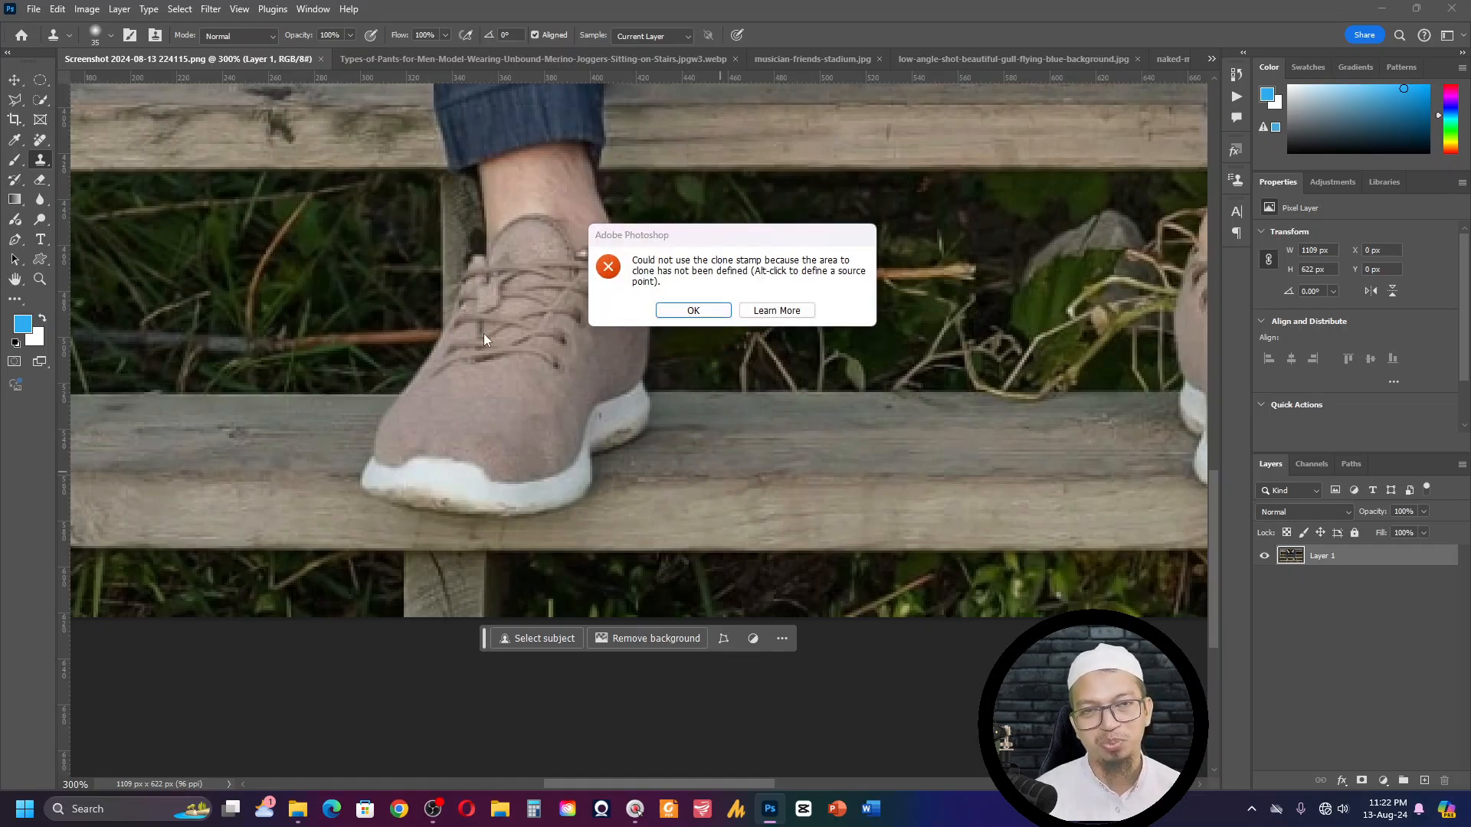
left_click(693, 310)
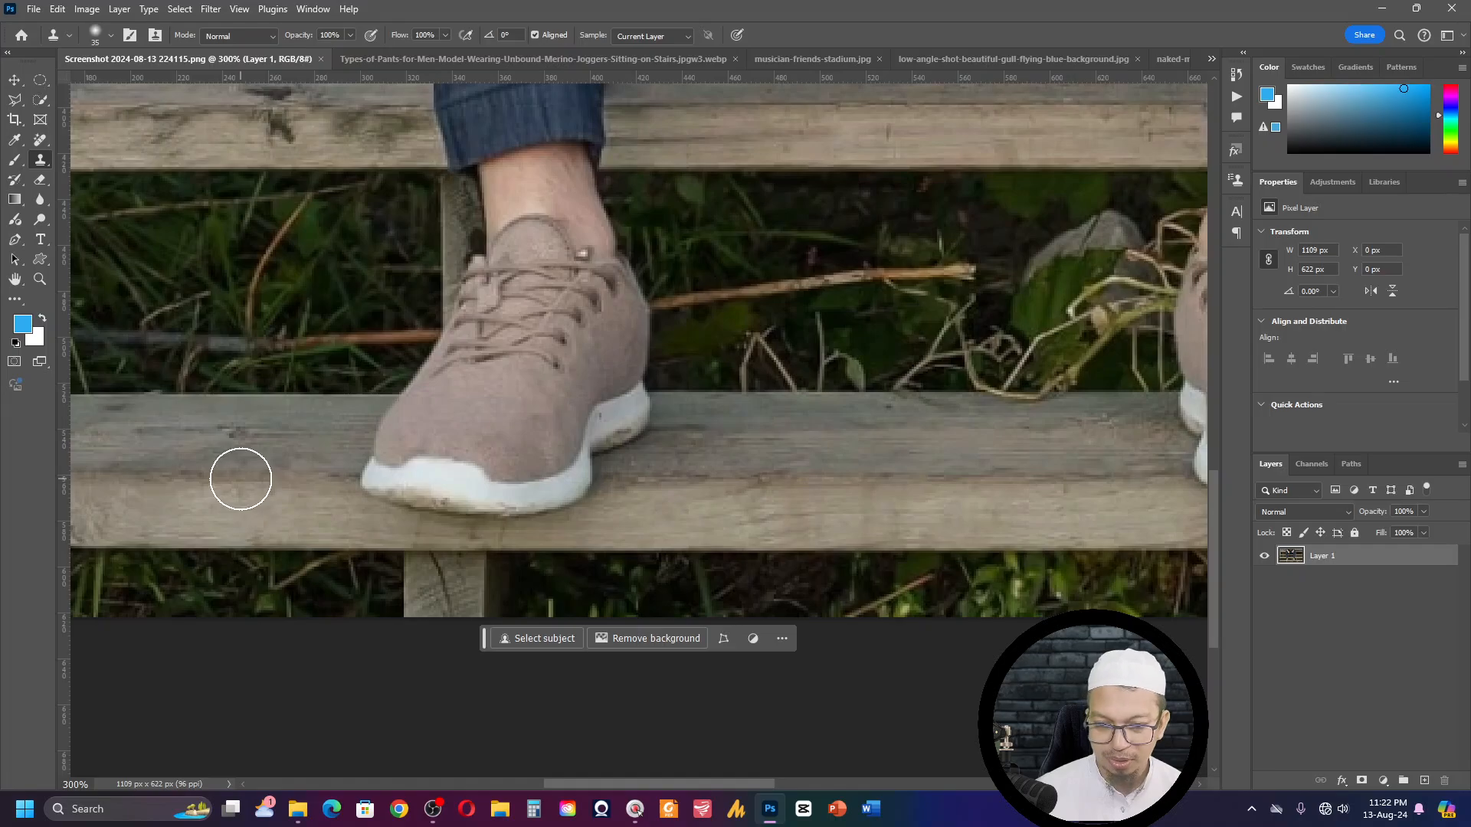
- Clone the plank's wood grain over the toe end and front white sole of the shoe, resampling the wood beside it
key("alt")
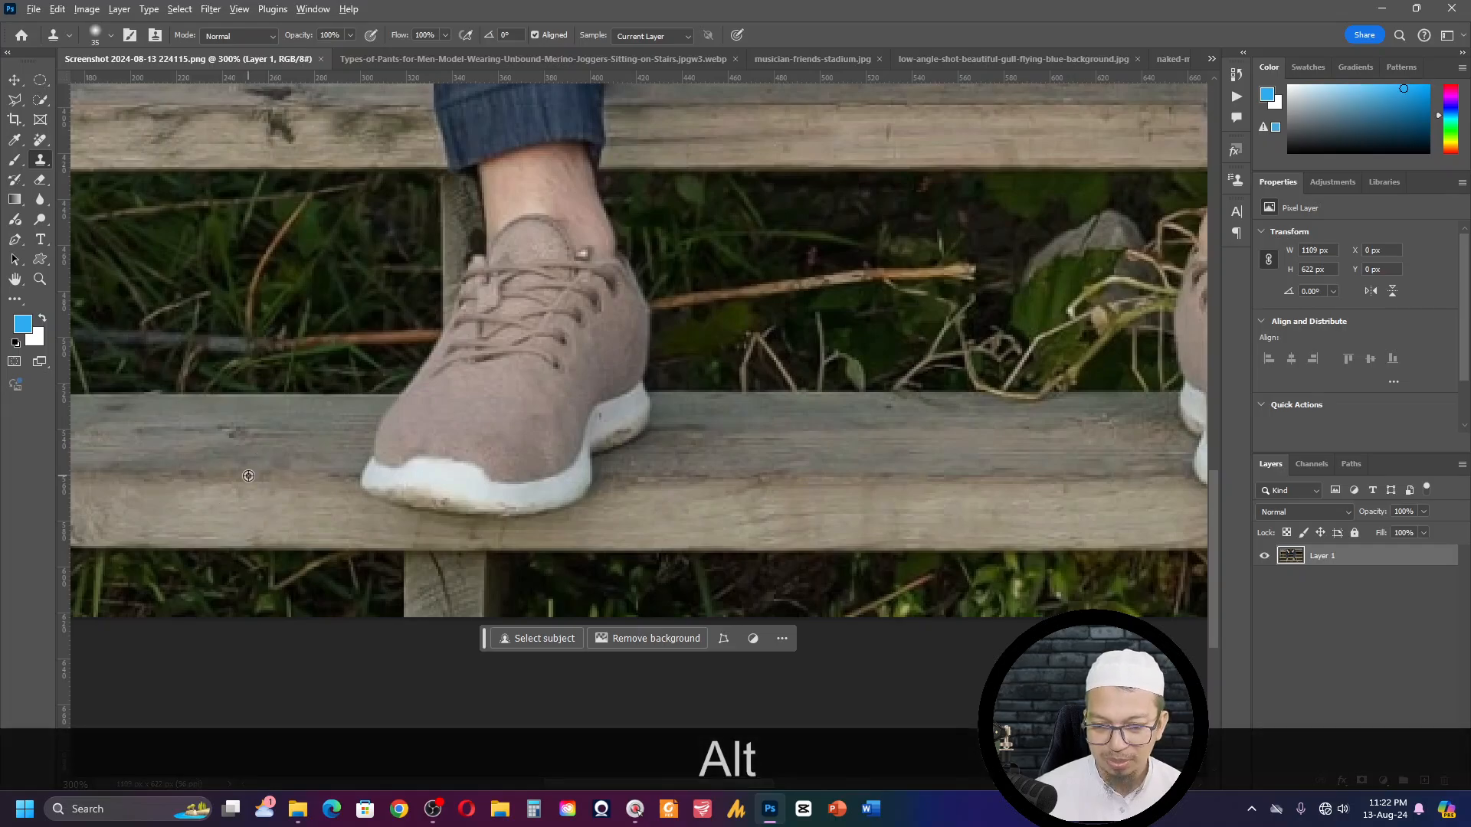
left_click(248, 474, "alt")
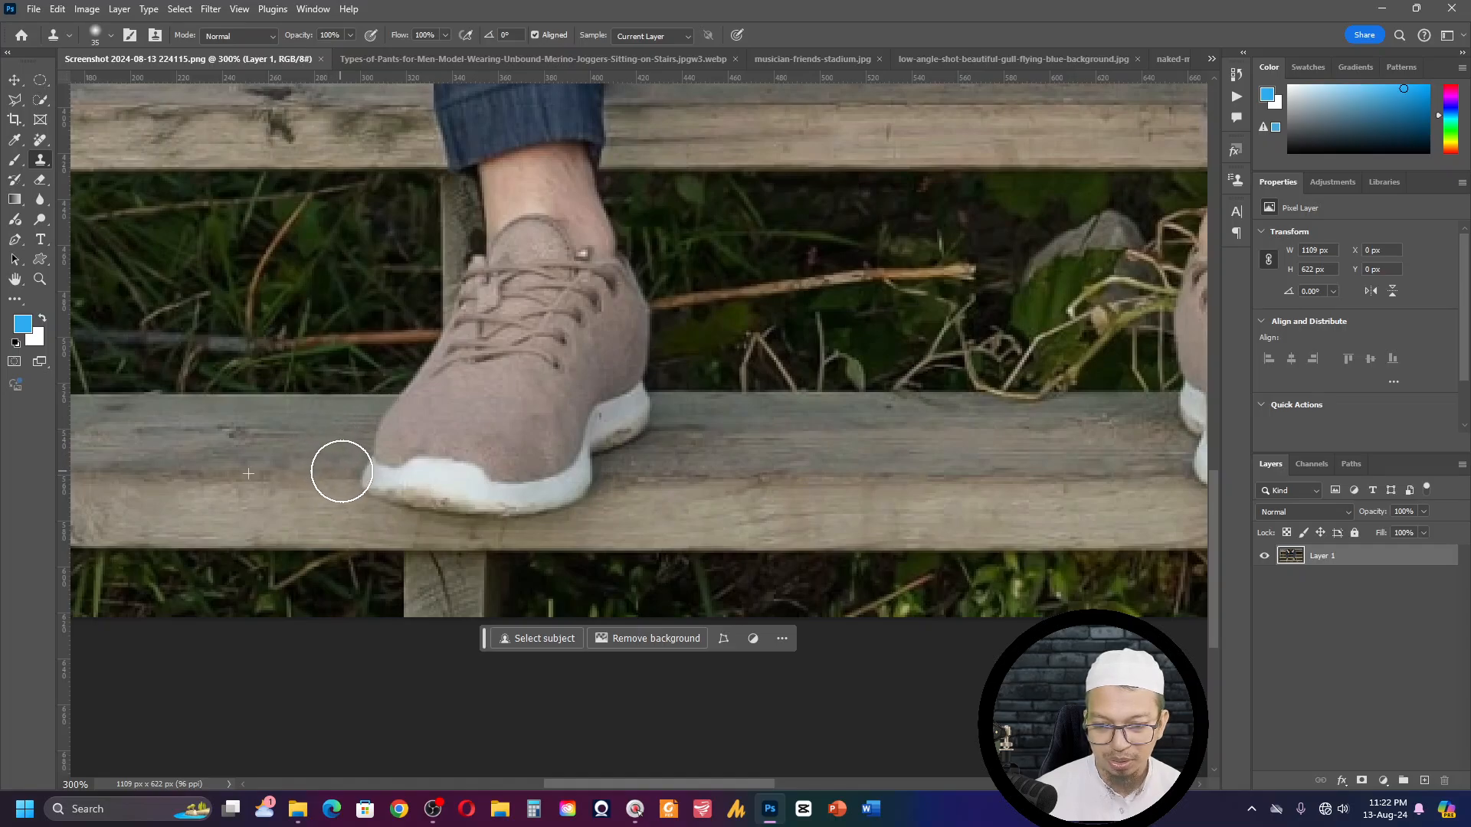
mouse_move(342, 472)
left_mouse_down()
mouse_move(486, 486)
mouse_move(377, 480)
left_mouse_up()
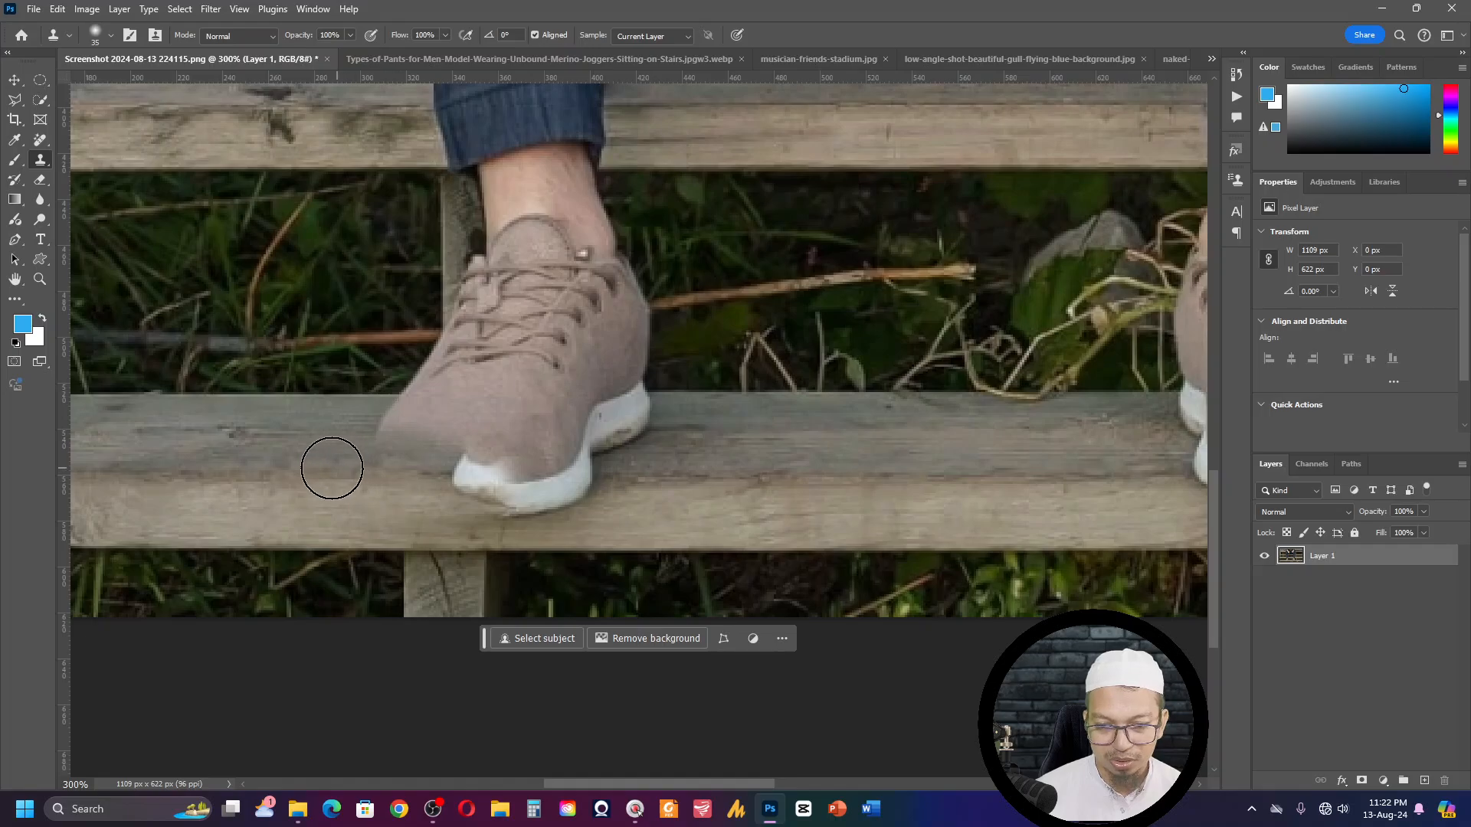
left_click(323, 468, "alt")
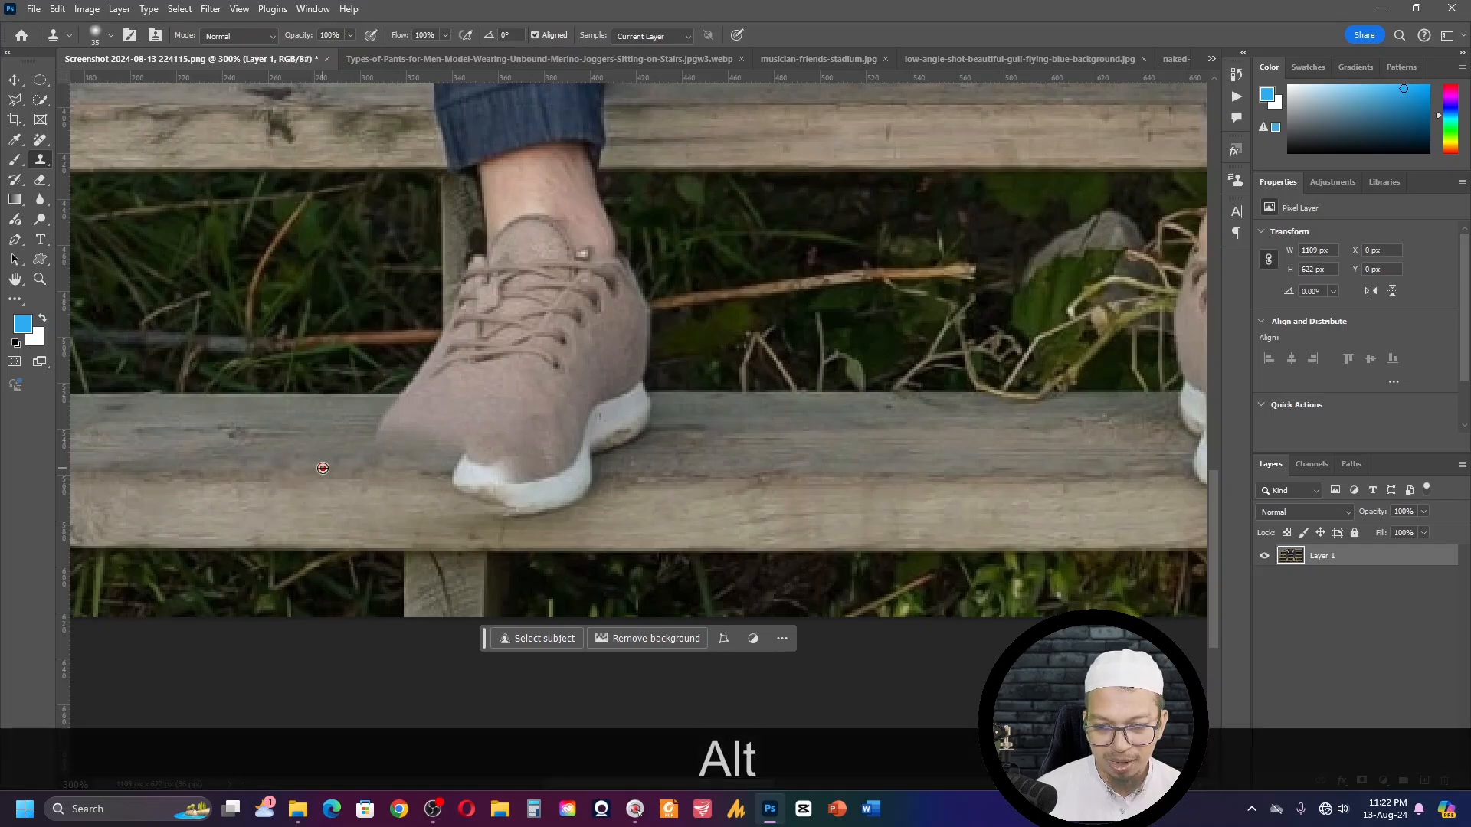
left_click_drag(448, 467, 528, 475)
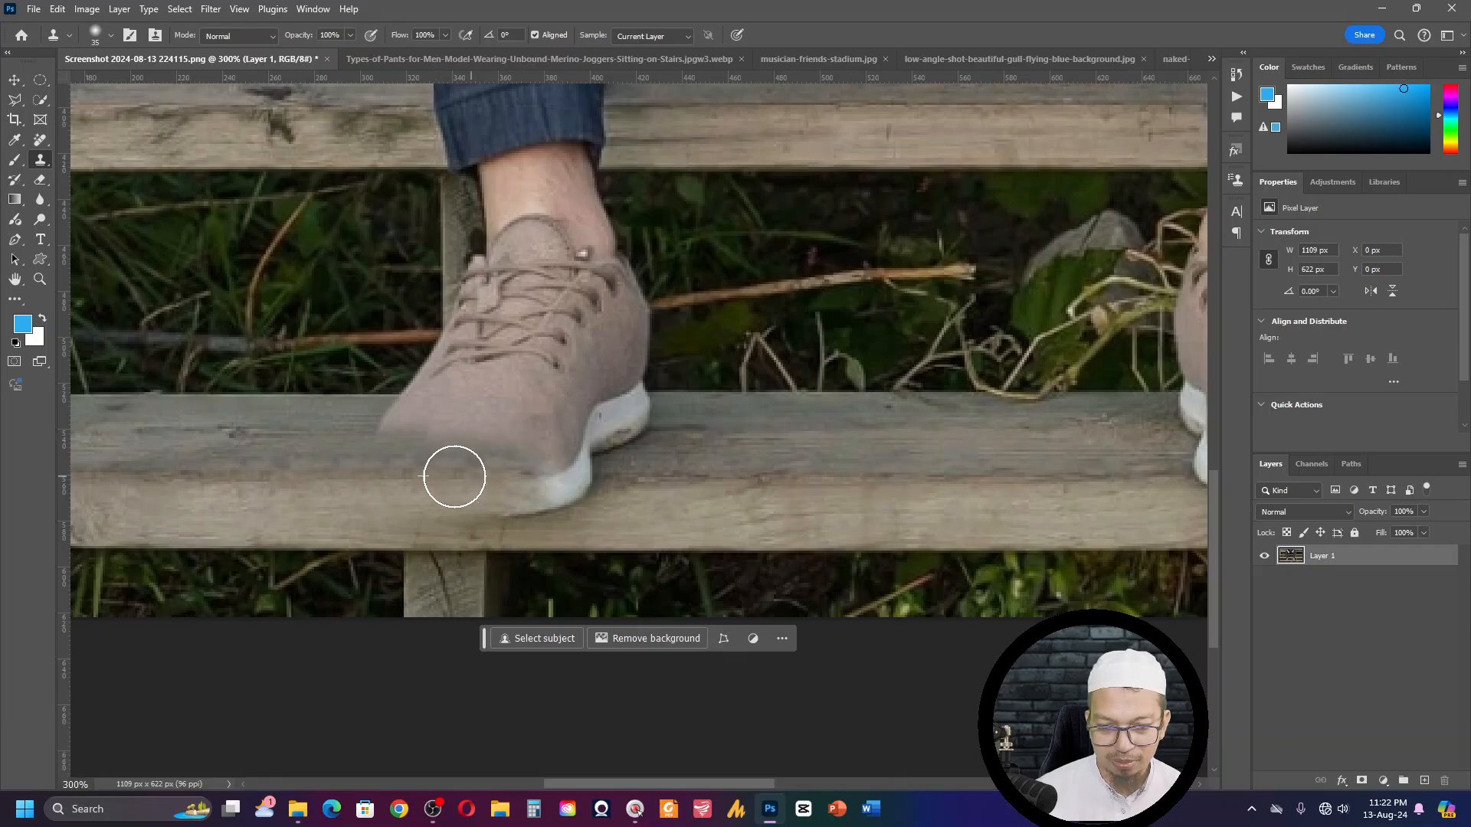
left_click(400, 459)
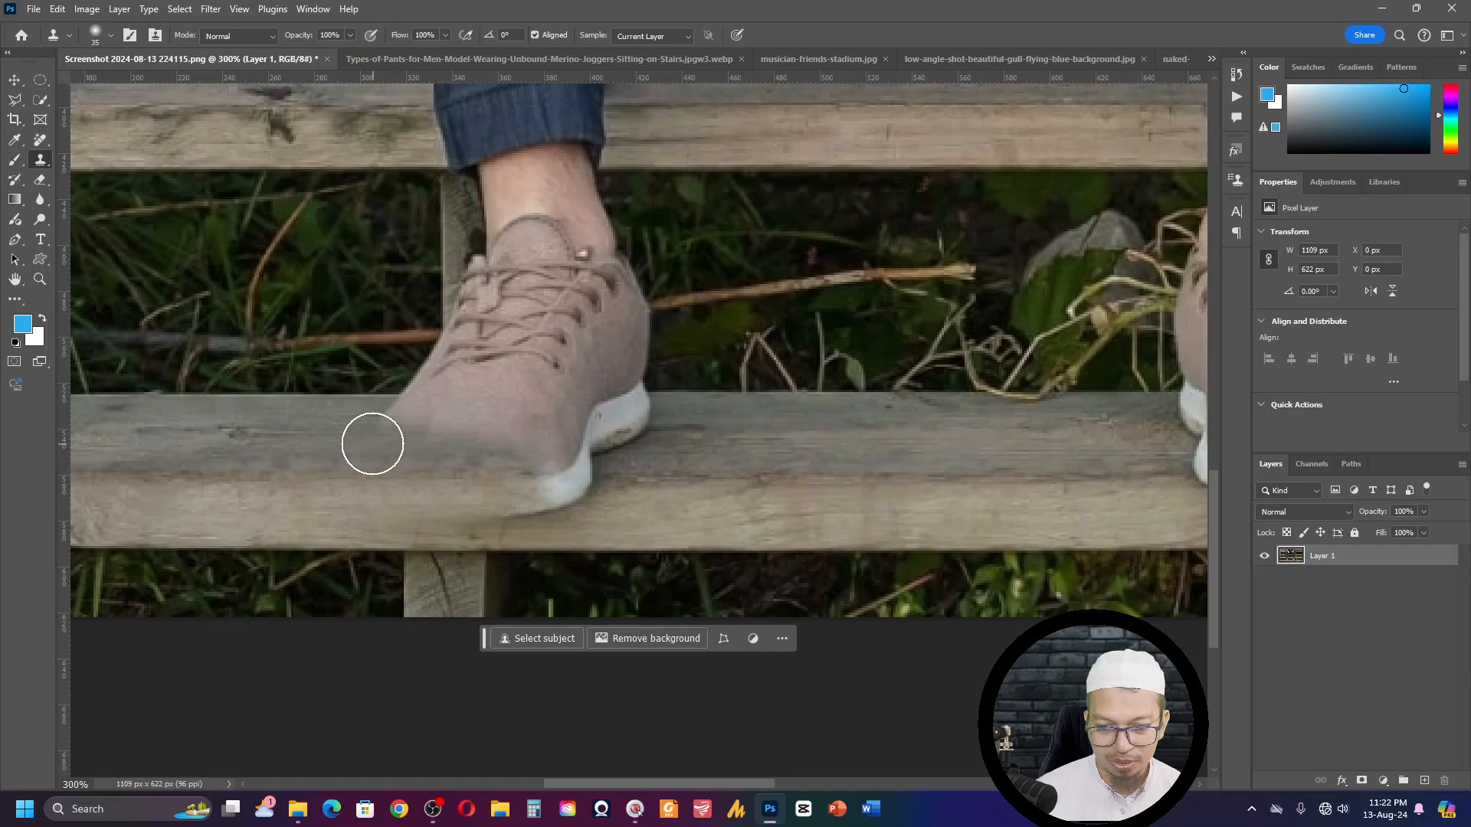
left_click(321, 420, "alt")
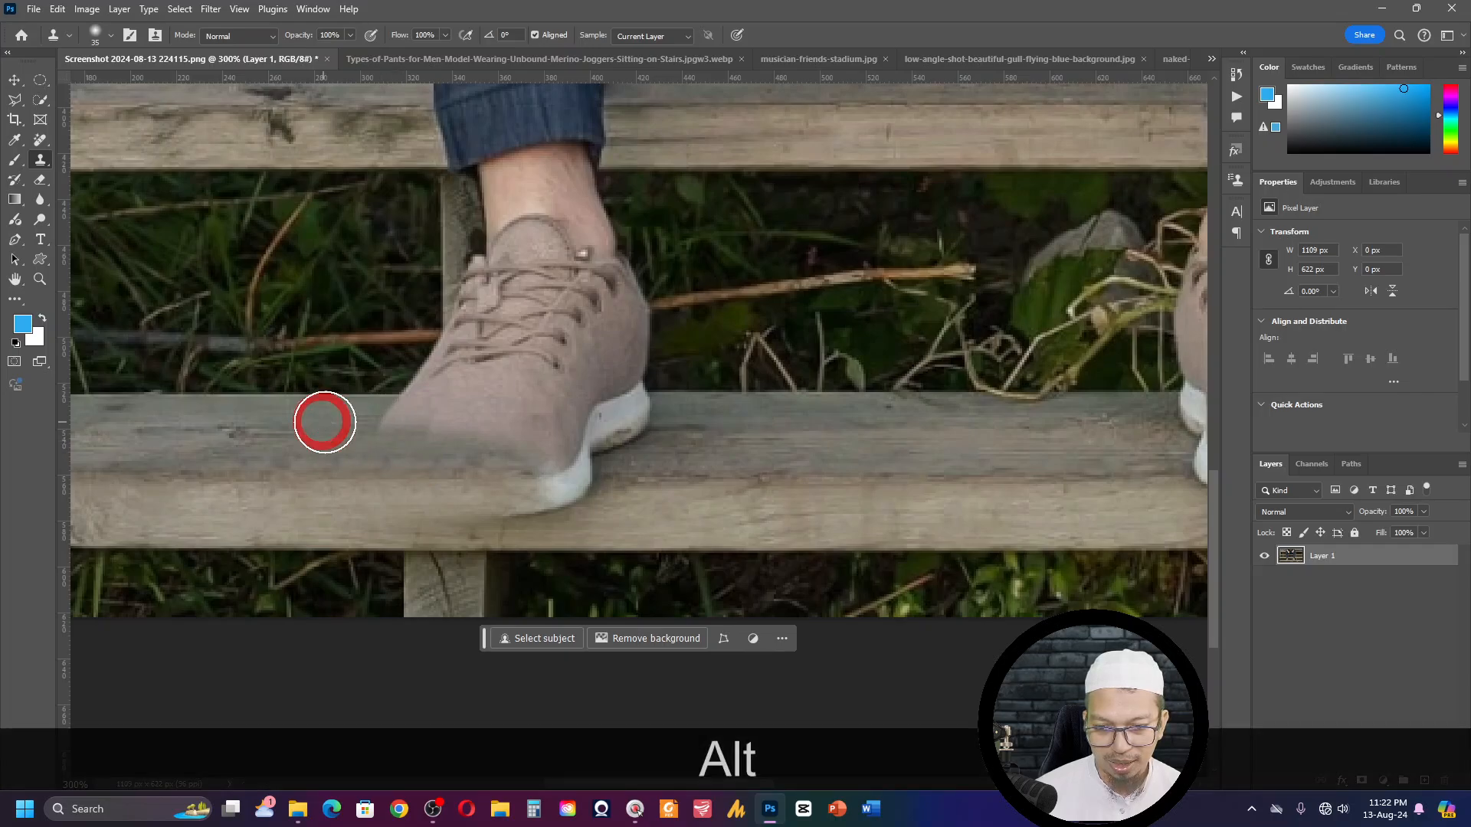
mouse_move(387, 423)
left_mouse_down()
mouse_move(457, 428)
mouse_move(427, 428)
left_mouse_up()
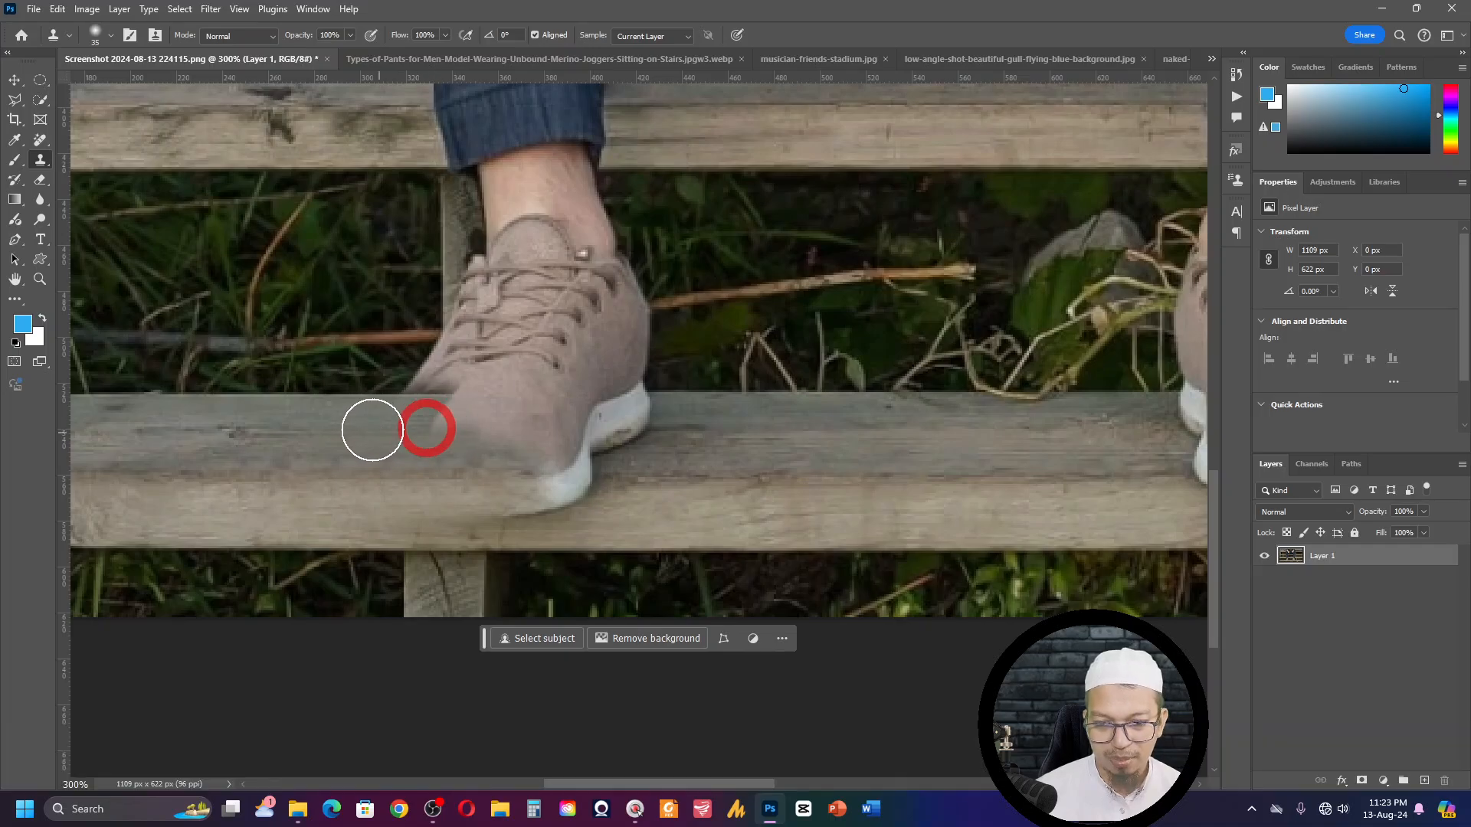
left_click(375, 395, "alt")
left_click_drag(371, 394, 454, 392)
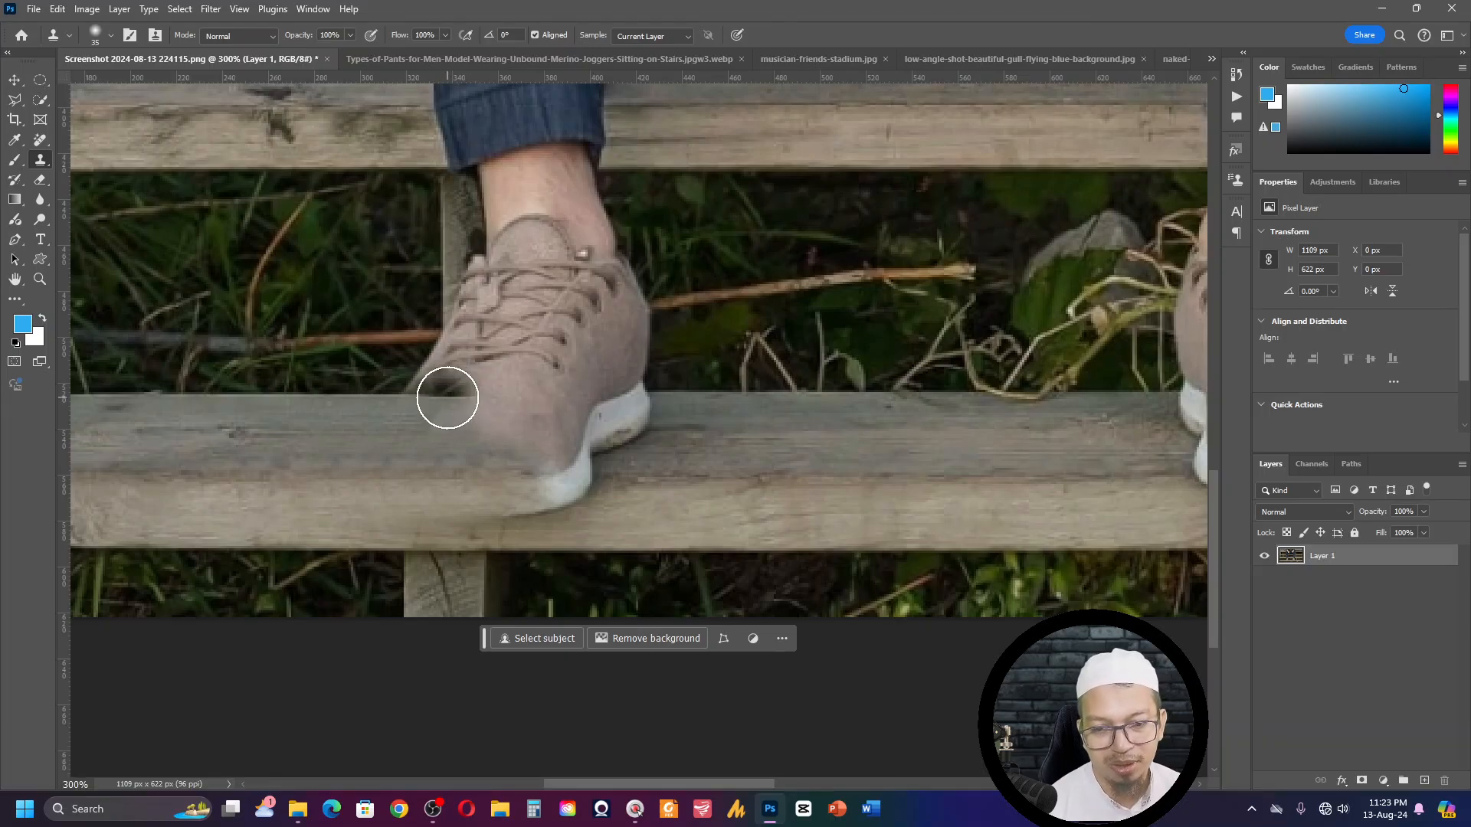
left_click_drag(447, 397, 502, 395)
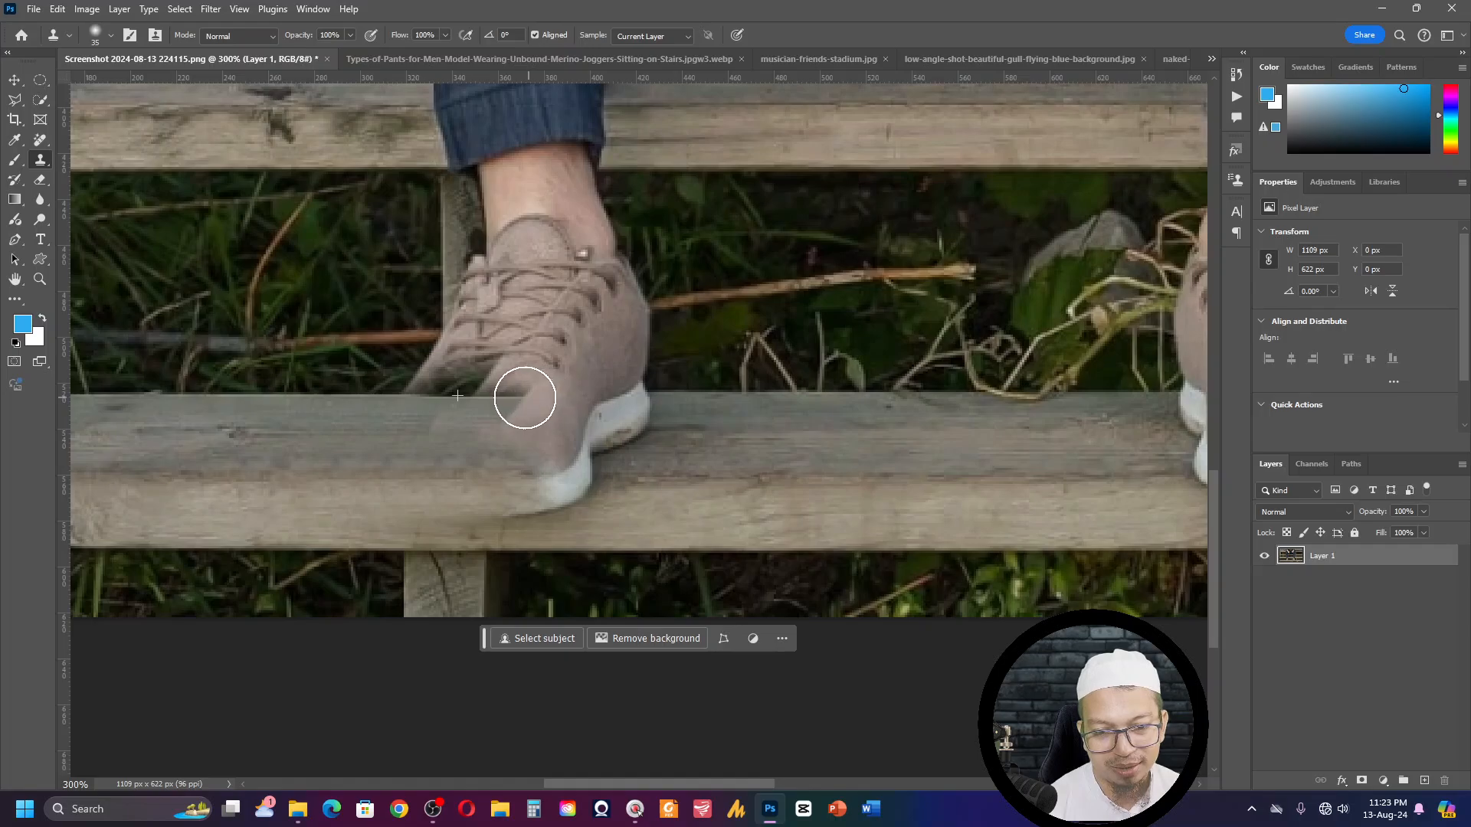
left_click_drag(546, 401, 632, 400)
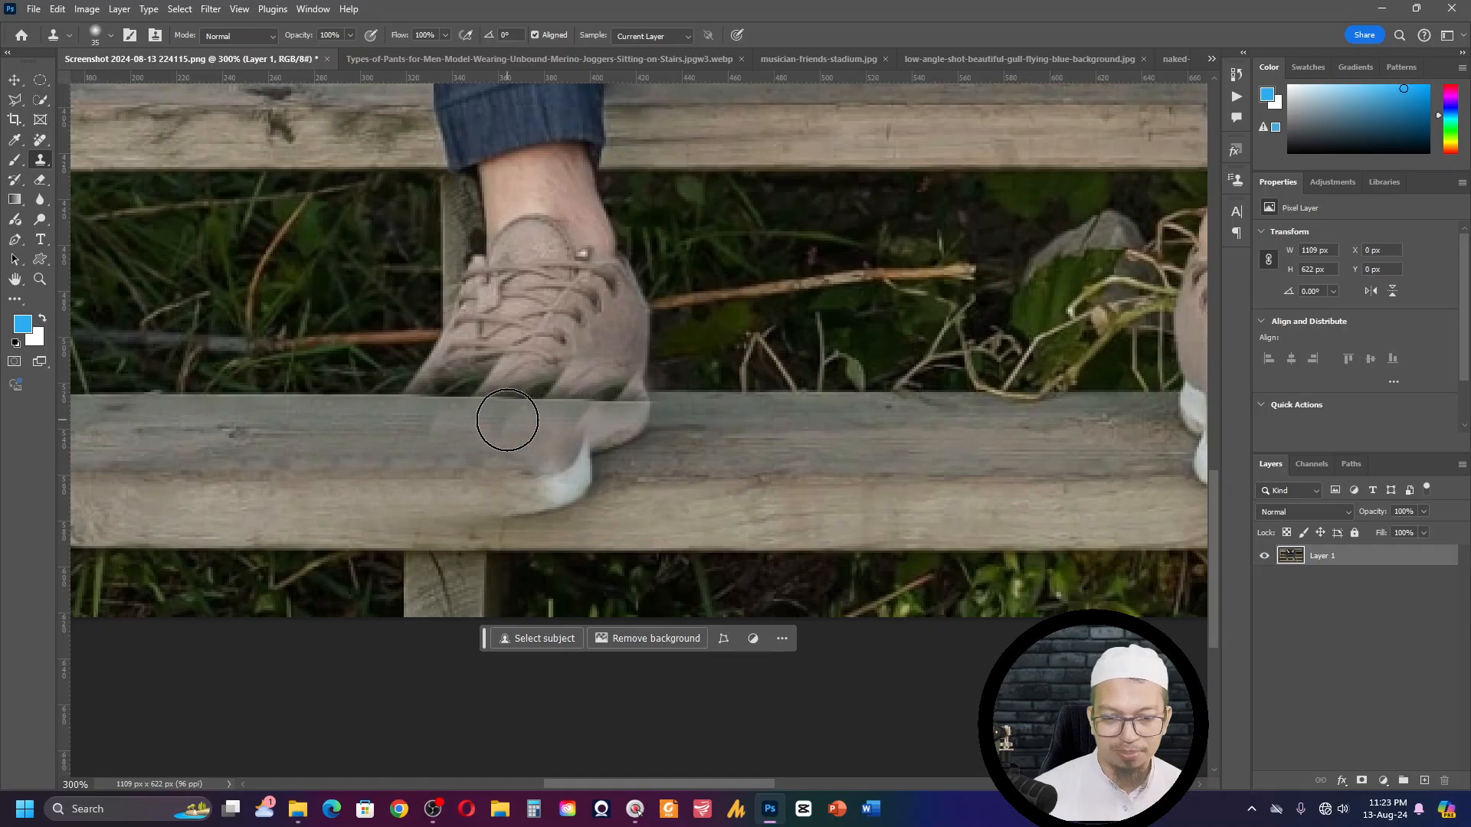
key("ctrl+z")
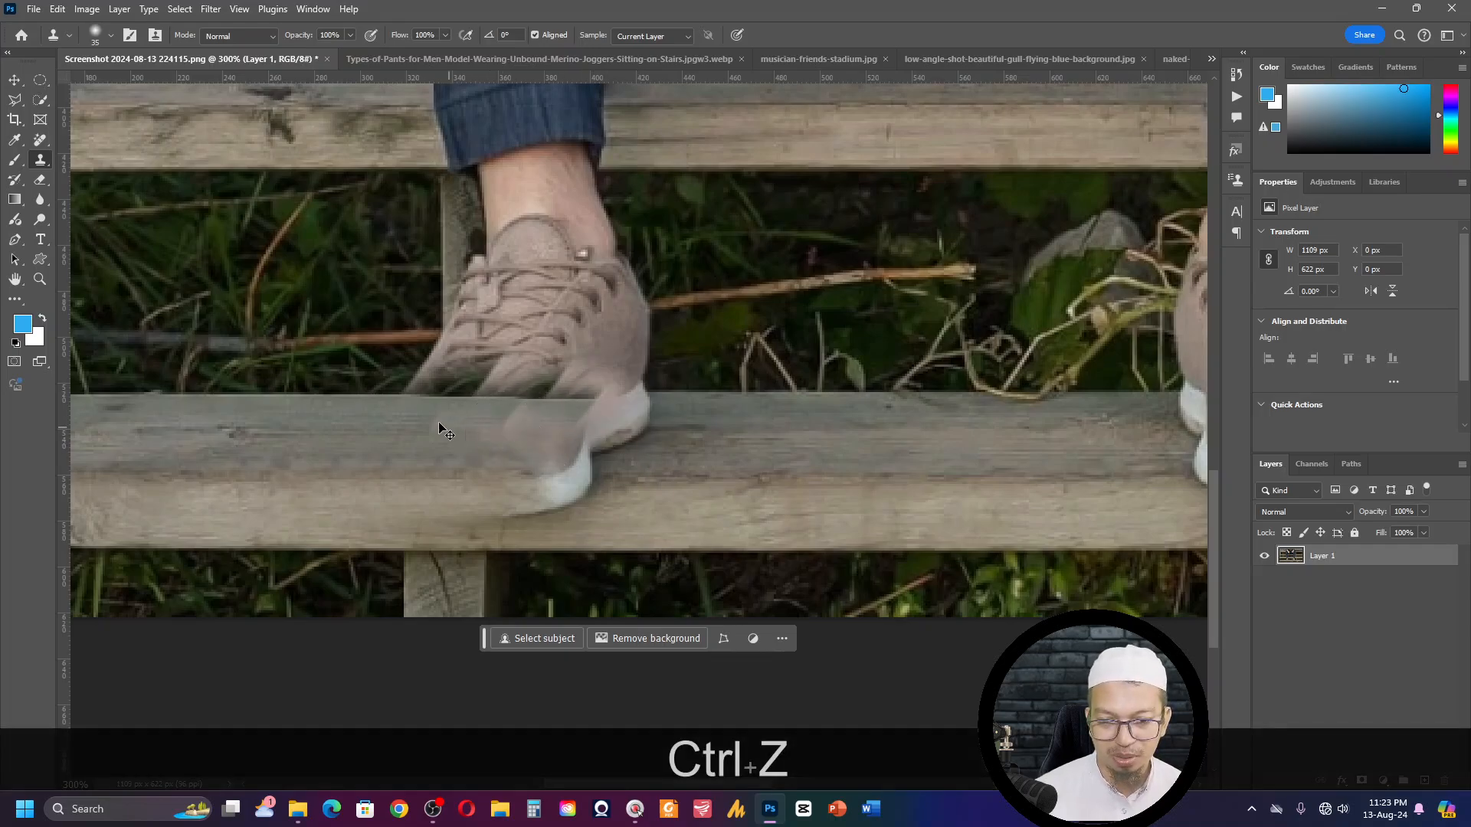
key("ctrl+z")
key("ctrl+z")
key("ctrl+z")
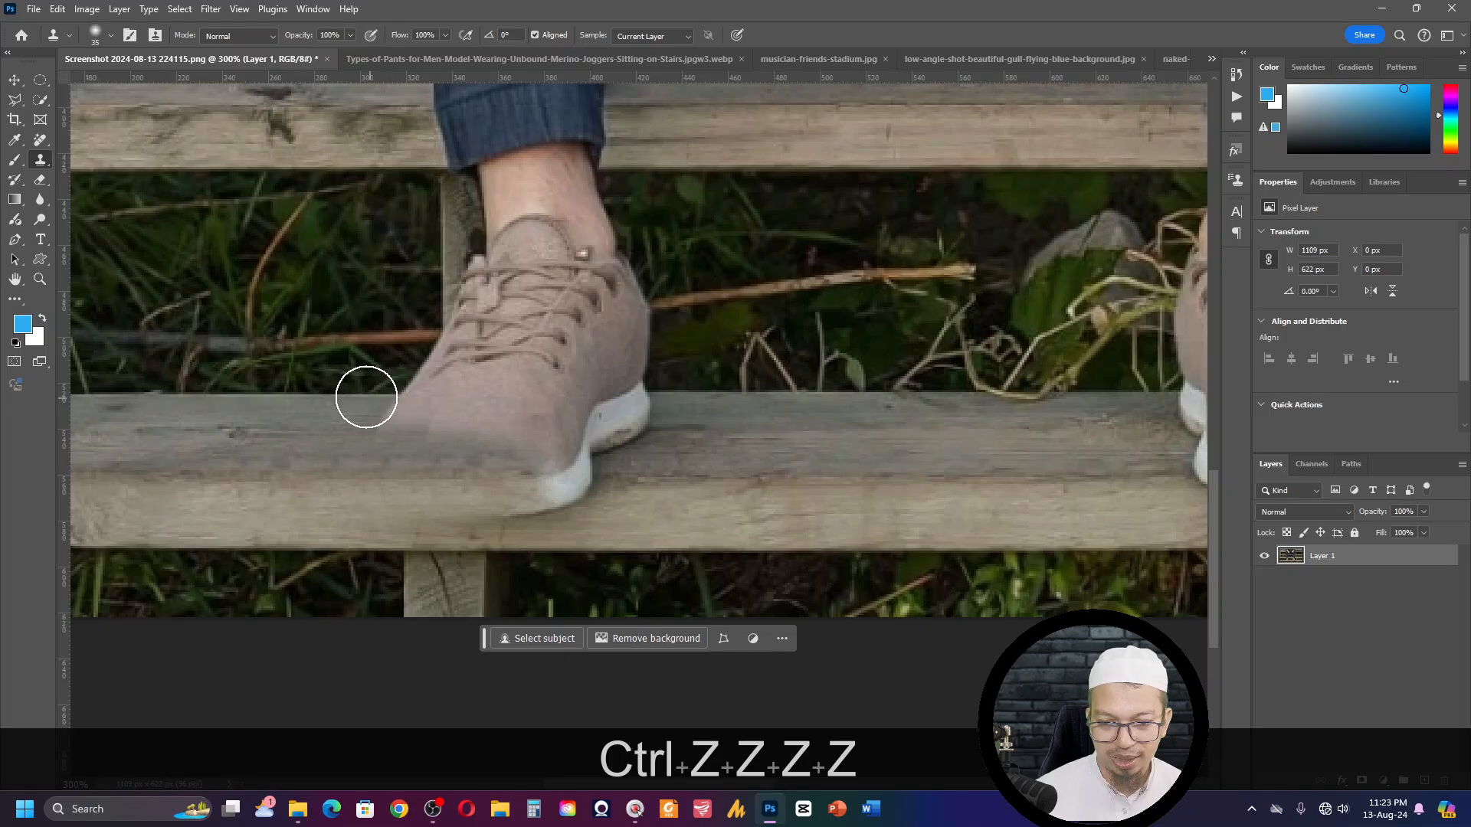
- Sample the plank's back edge beside the shoe and clone it across the toe and heel to rebuild the edge
key("alt")
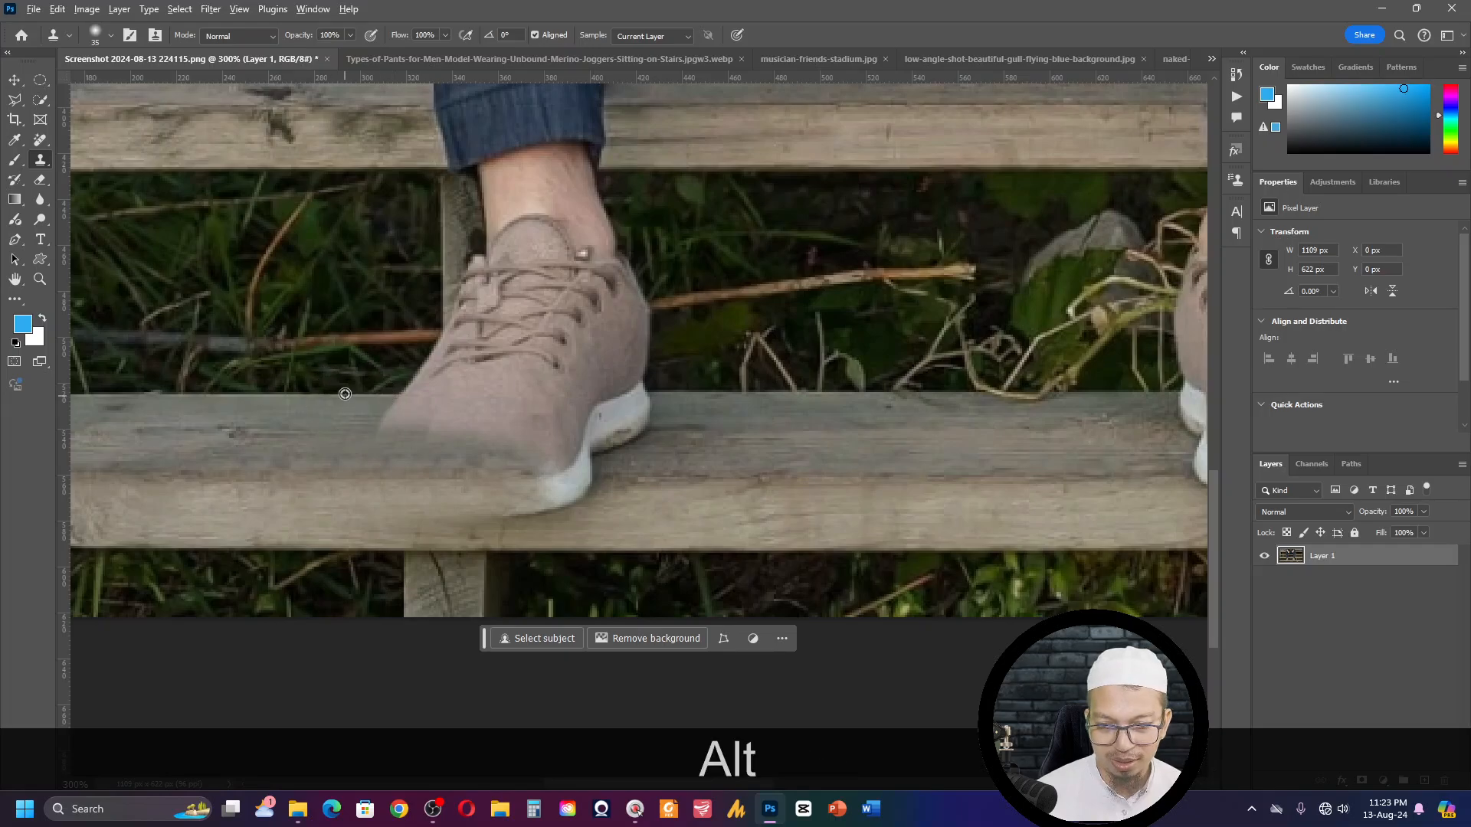
left_click(344, 396, "alt")
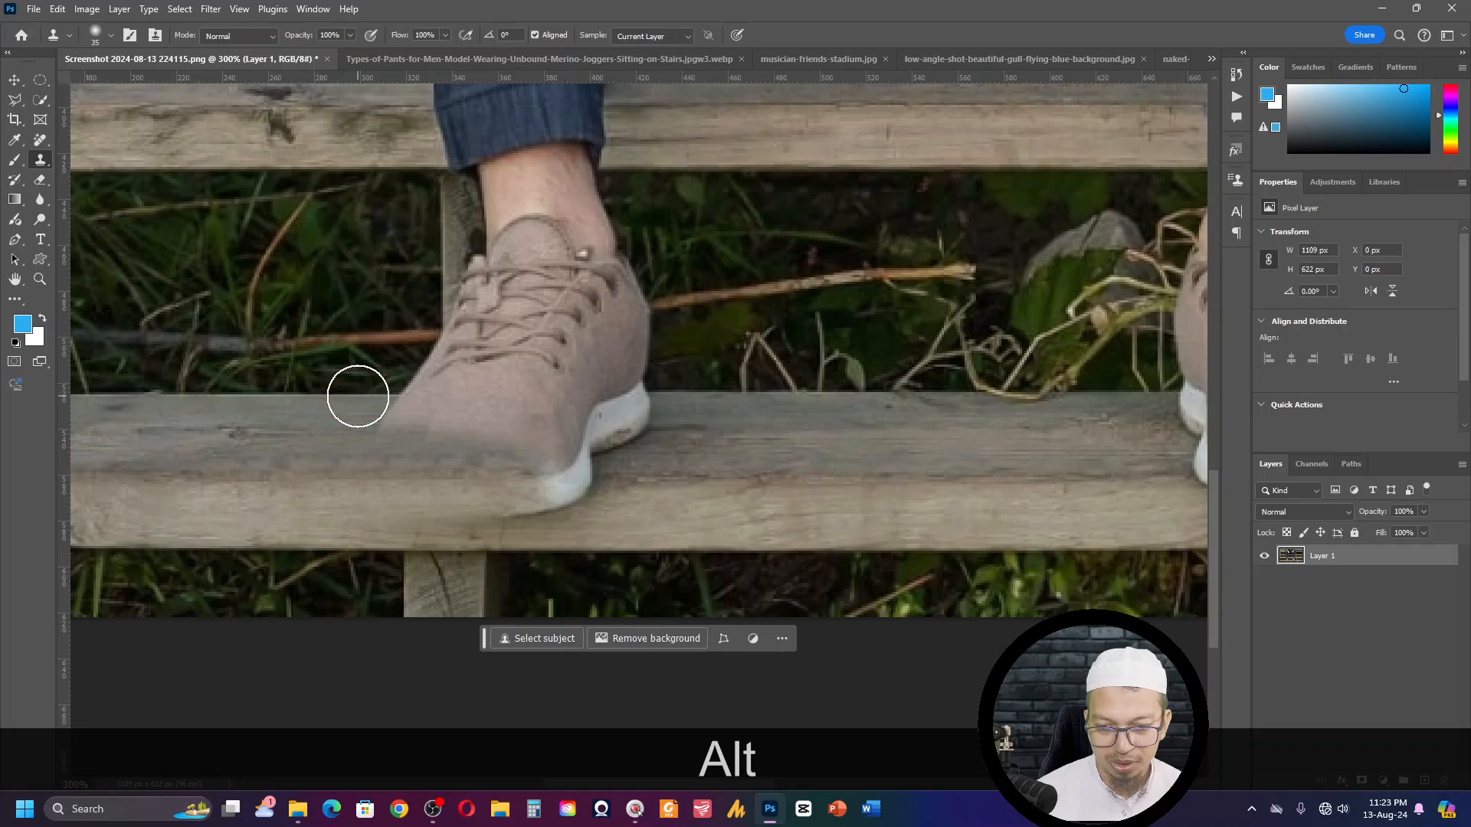
left_click(377, 396)
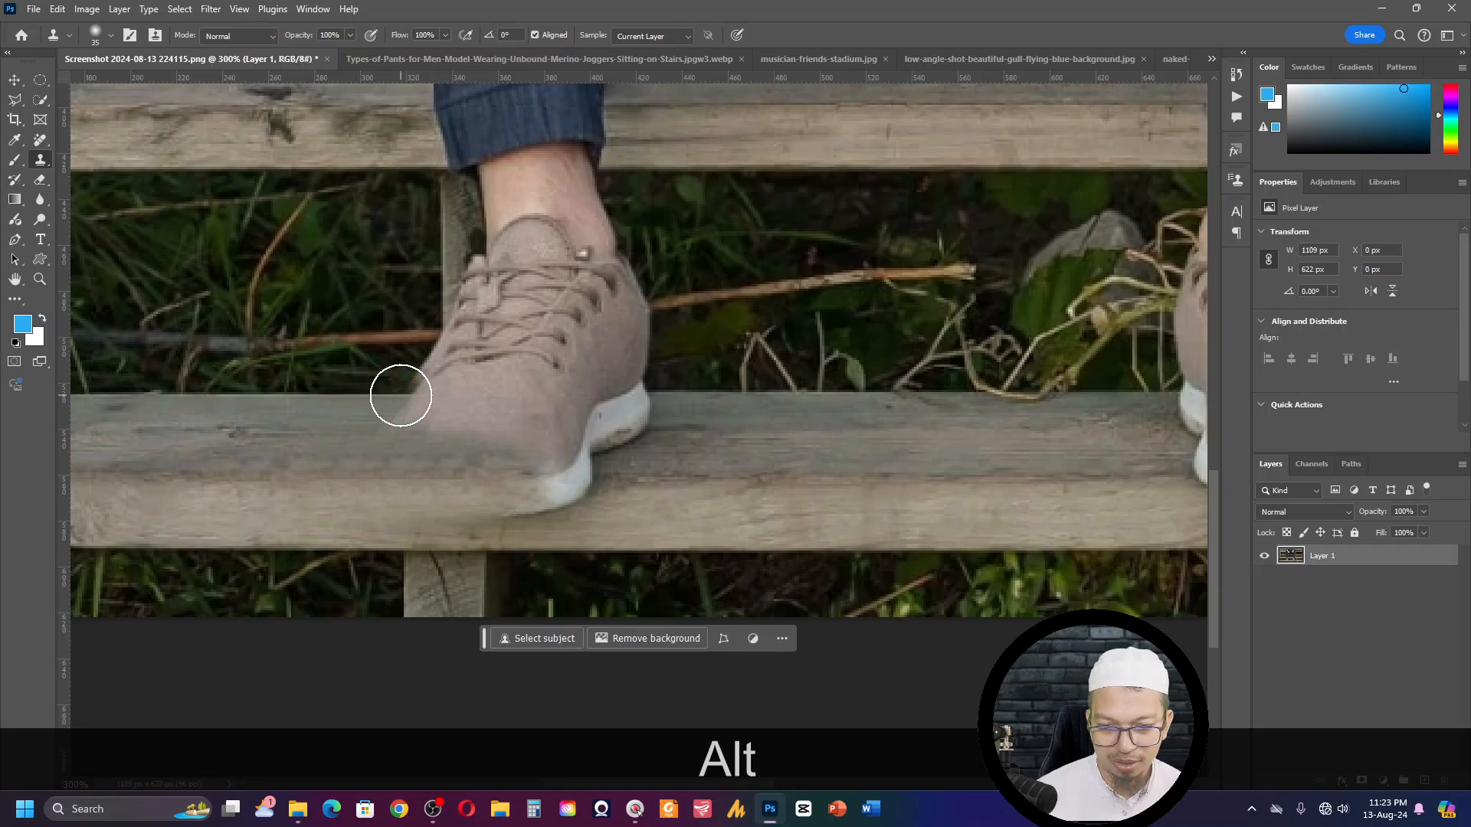
left_click_drag(390, 396, 434, 396)
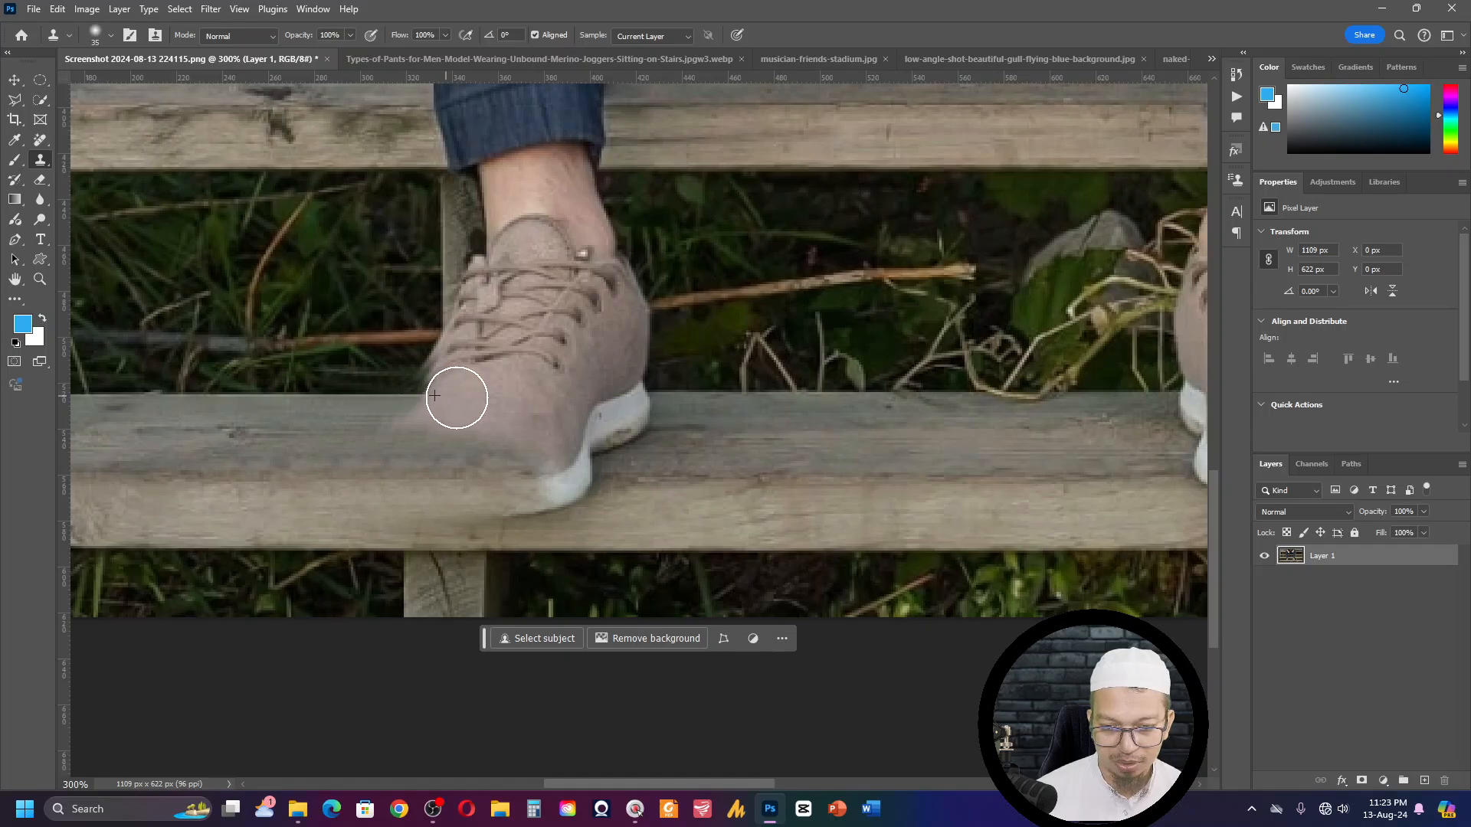
left_click(434, 397)
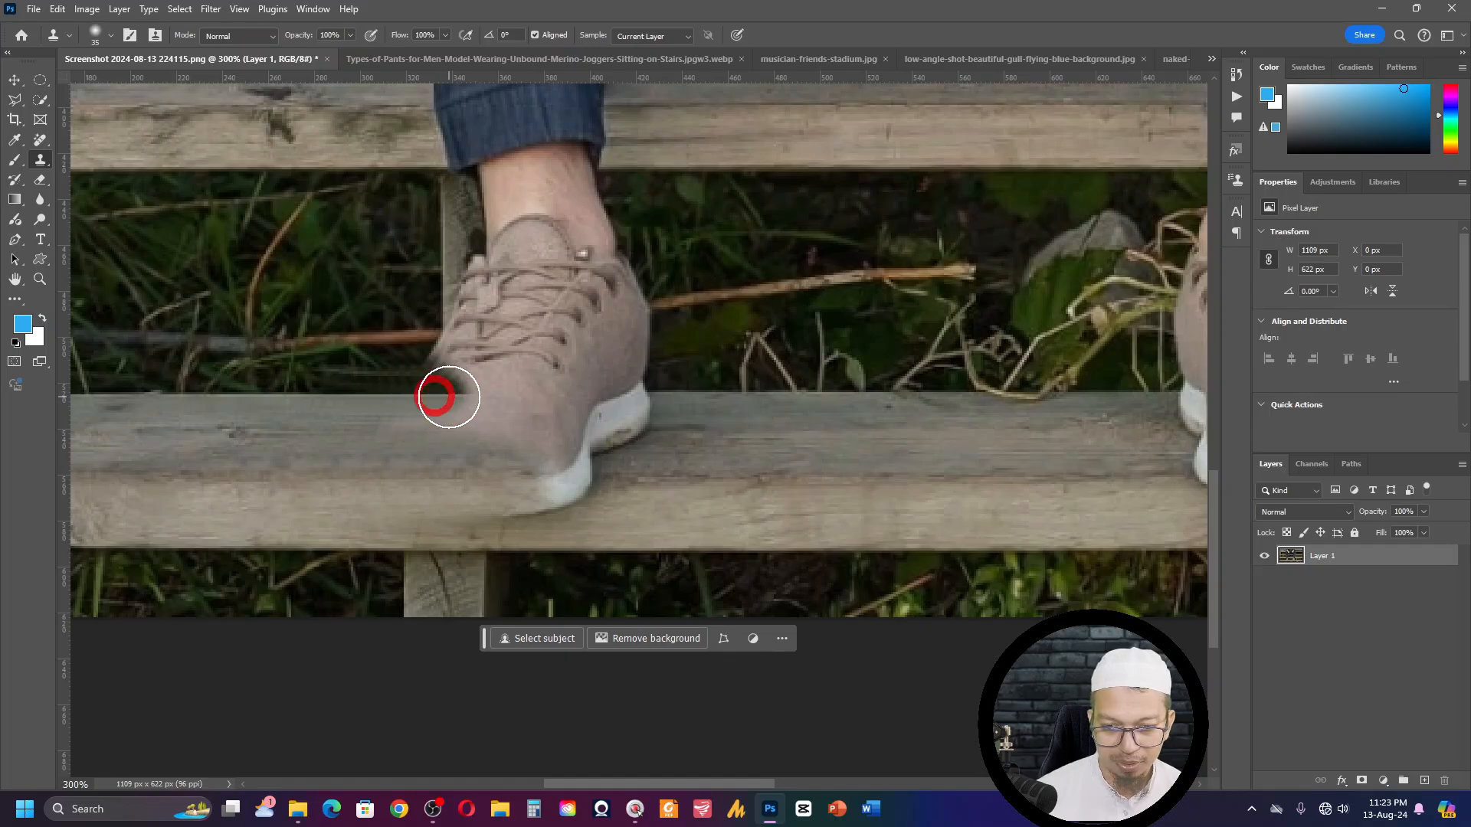
mouse_move(452, 396)
left_mouse_down()
mouse_move(649, 401)
mouse_move(613, 412)
left_mouse_up()
left_click(475, 396)
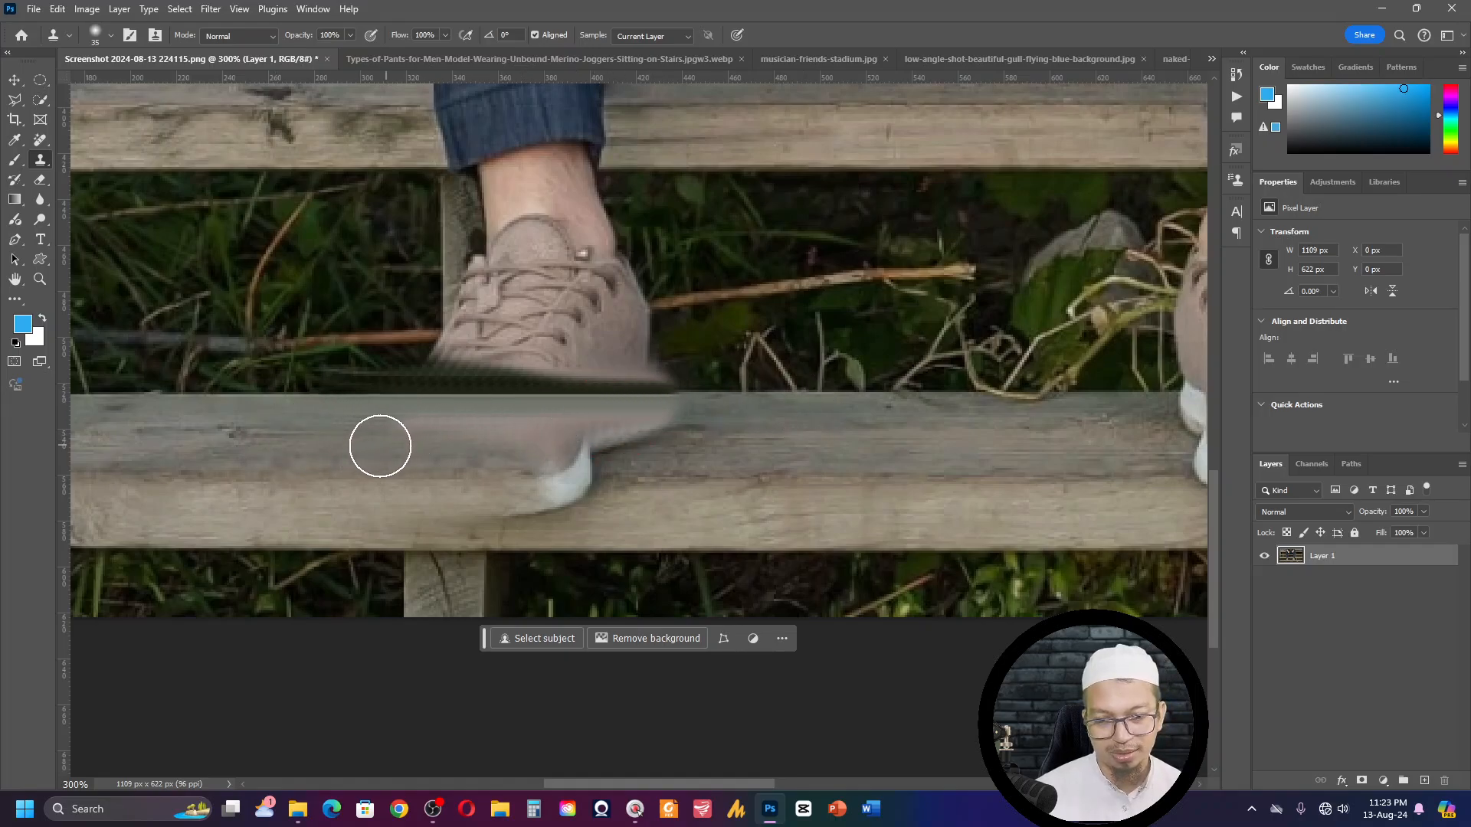
- Clone the clean wood beyond the heel over the remaining white sole and heel traces on the plank
key("alt")
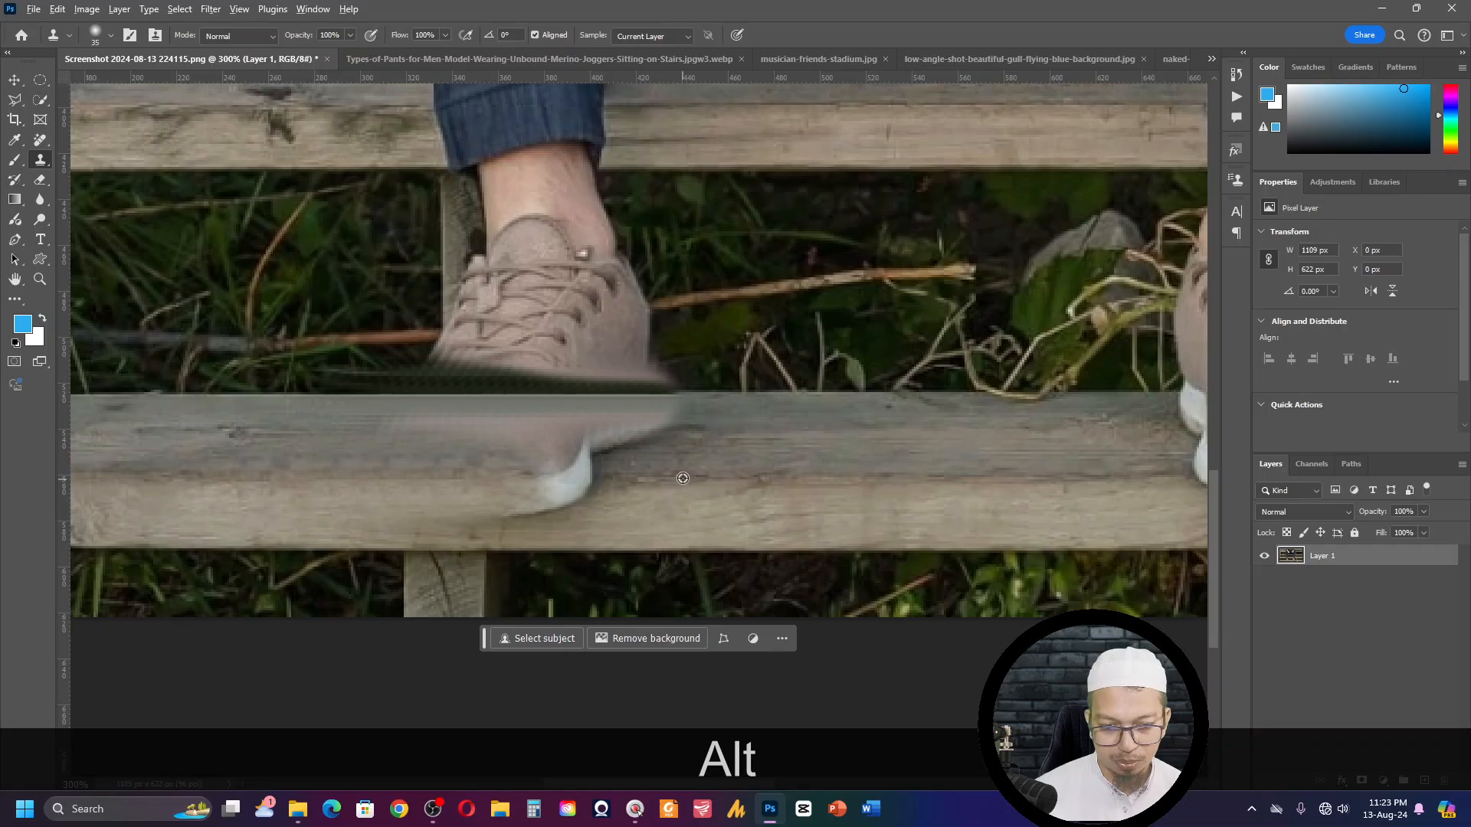
left_click(643, 478, "alt")
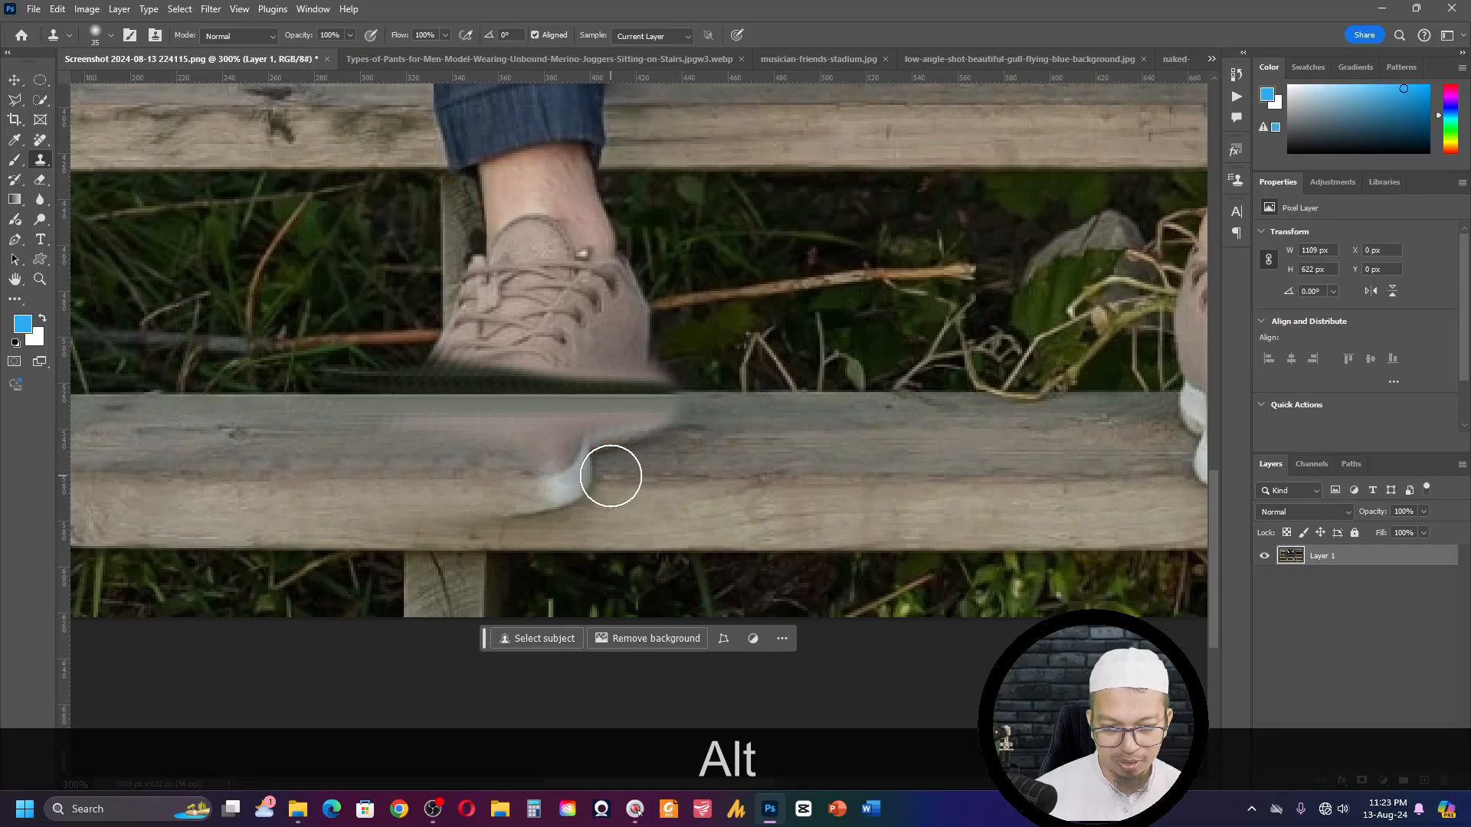
mouse_move(603, 477)
left_mouse_down()
mouse_move(587, 482)
mouse_move(432, 475)
mouse_move(490, 479)
left_mouse_up()
left_click(599, 479, "alt")
left_click(431, 474, "alt")
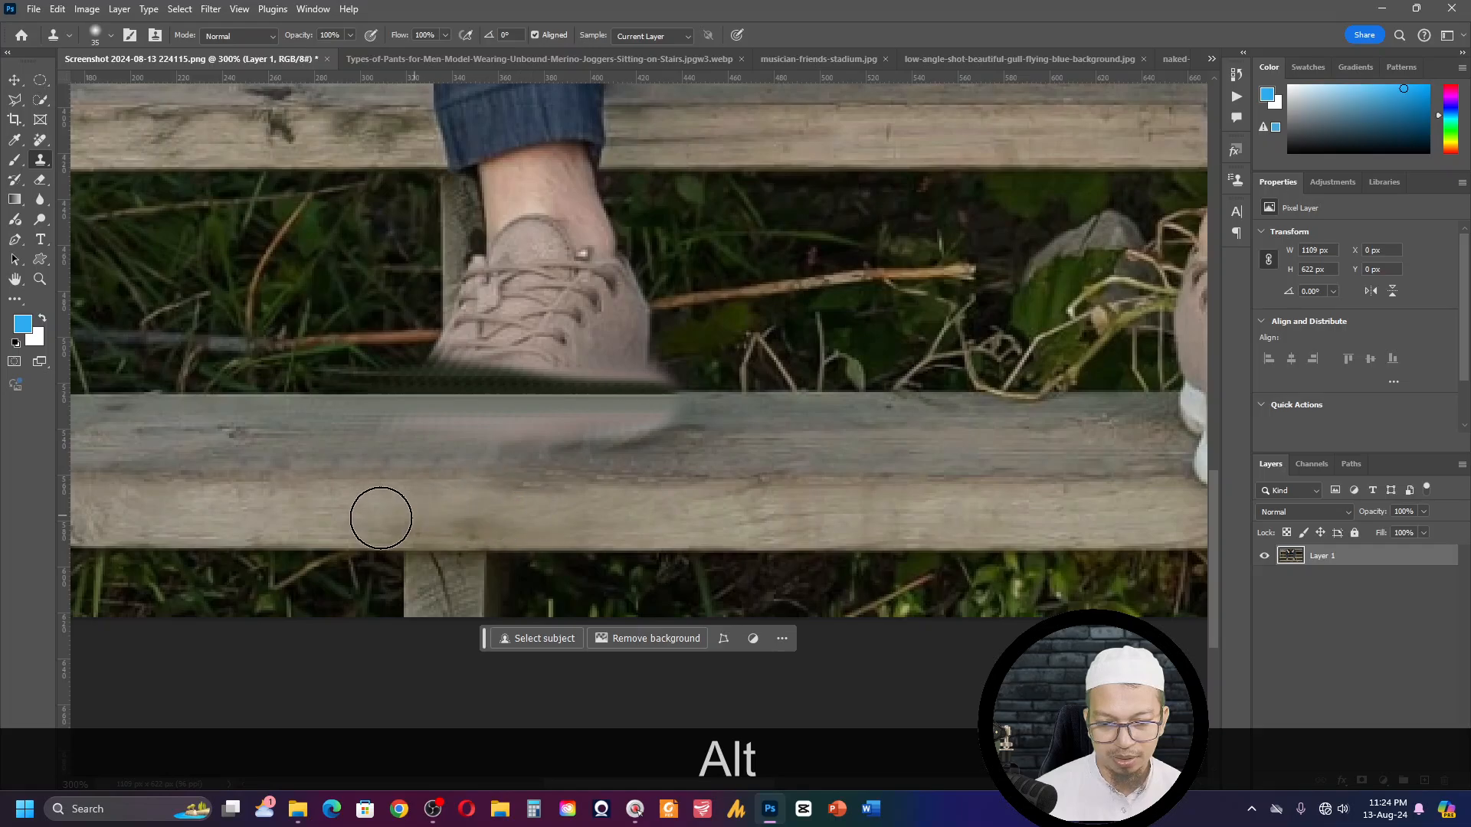
left_click(736, 443, "alt")
mouse_move(680, 443)
left_mouse_down()
mouse_move(545, 451)
mouse_move(622, 454)
mouse_move(577, 455)
left_mouse_up()
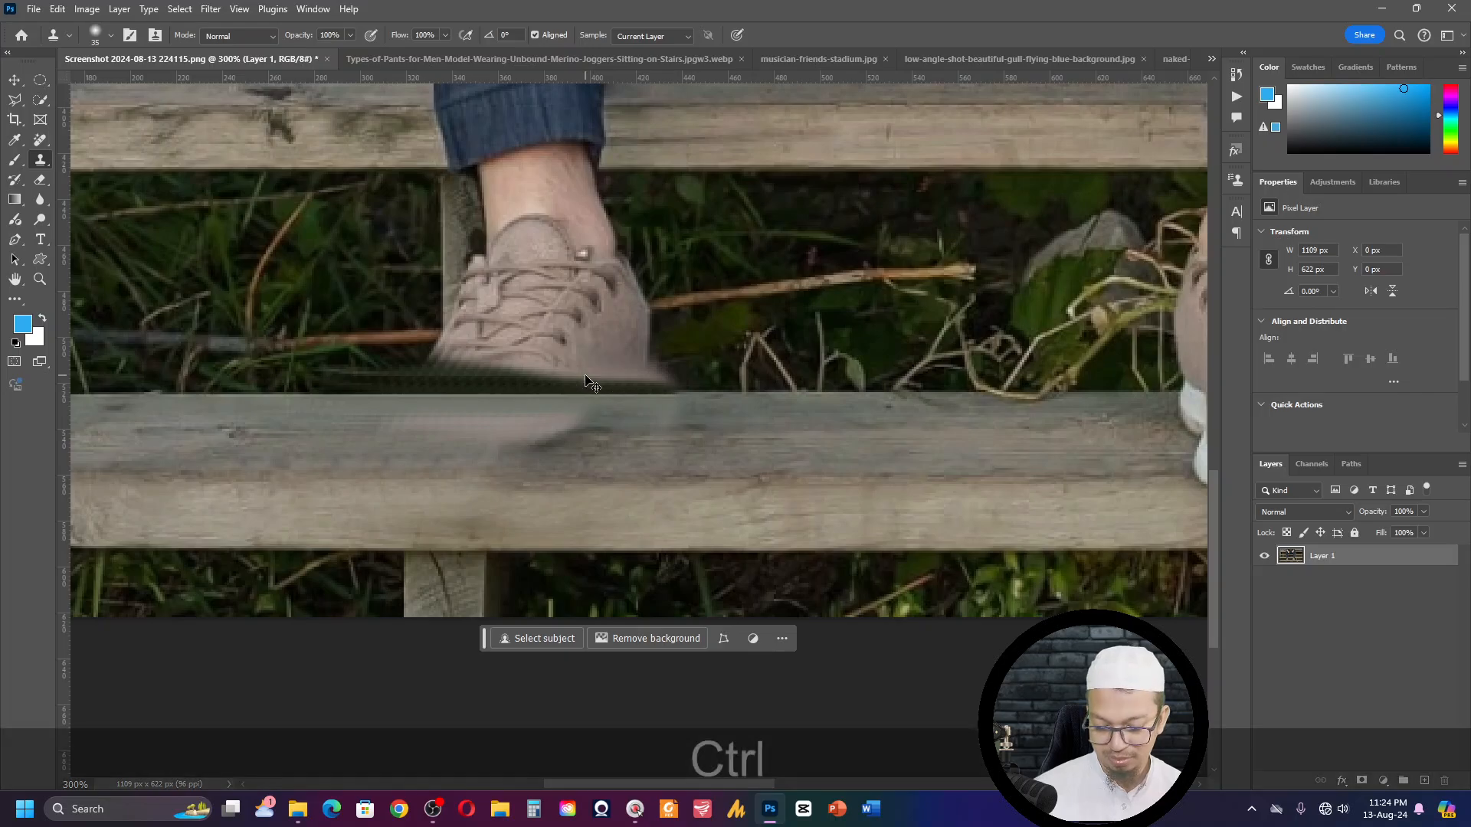
- Close the shoe image and switch to the open image Screenshot 2024-08-13 125224.png
key("ctrl+w")
left_click(729, 310)
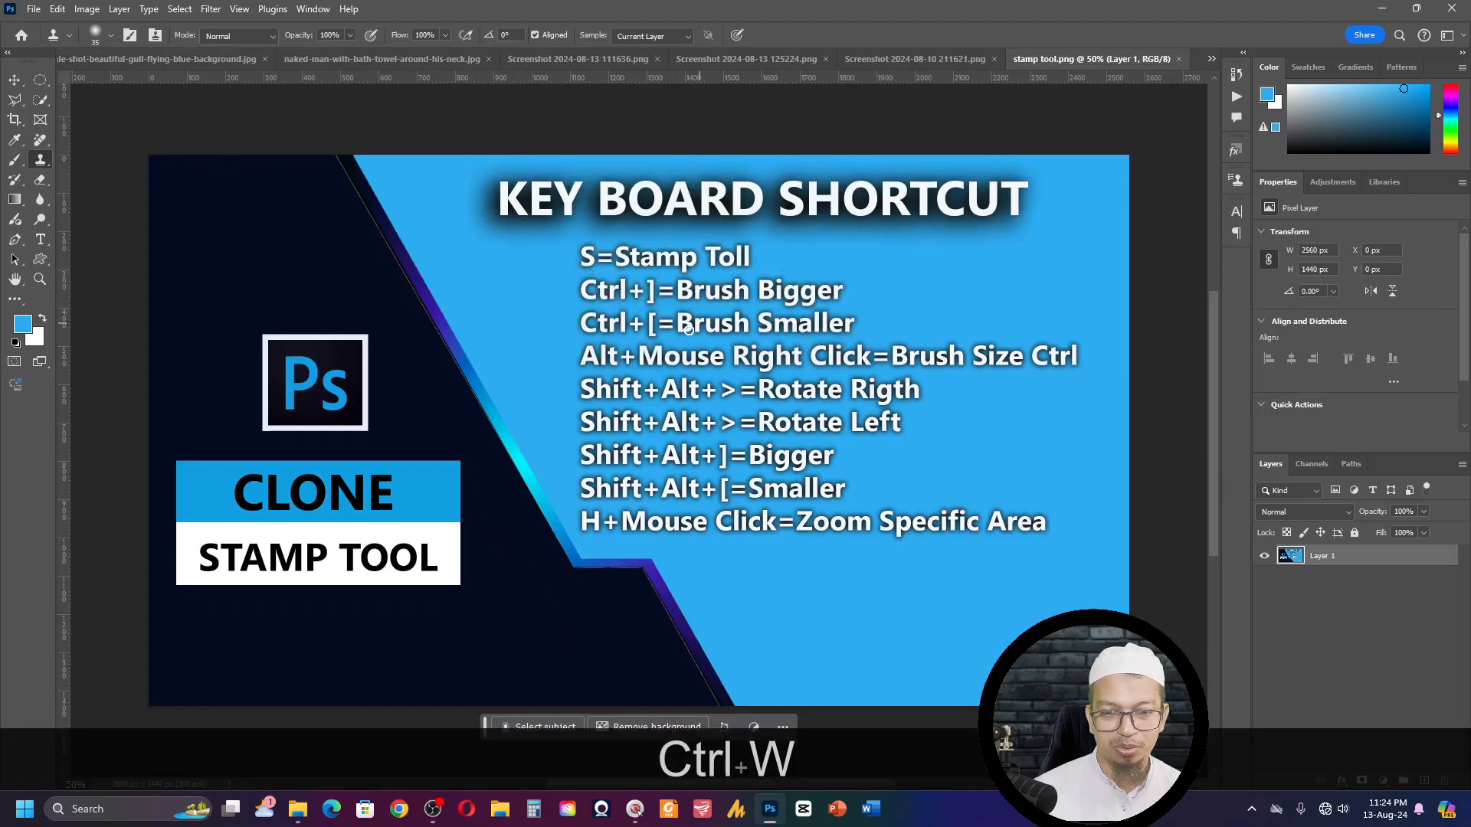
left_click(716, 58)
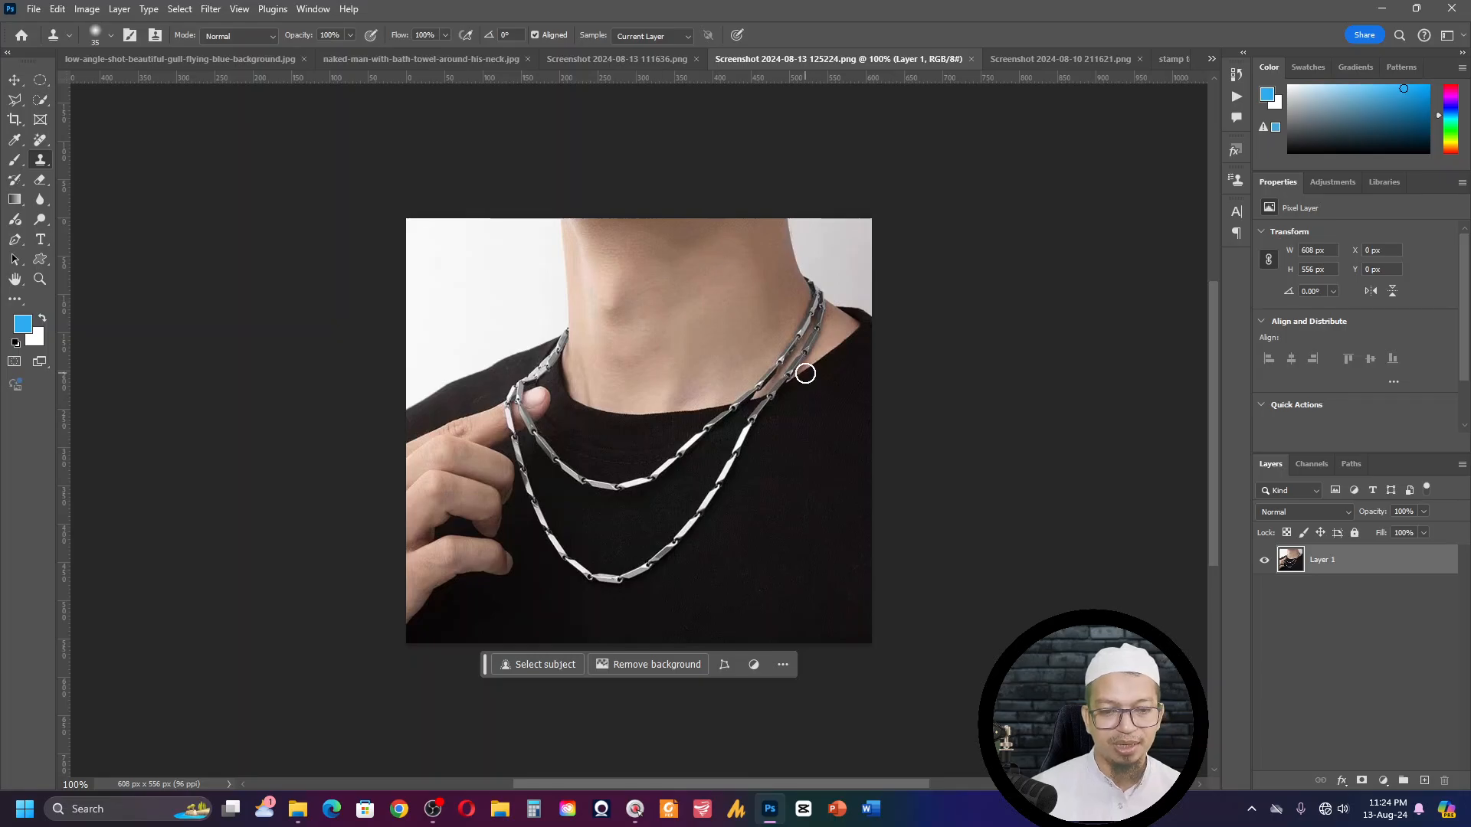
- Sample the shirt's collar edge beside the necklace and clone it over the outer chain where it crosses the collar
key("ctrl+KP_Add")
key("ctrl+KP_Add")
left_click_drag(804, 371, 523, 374)
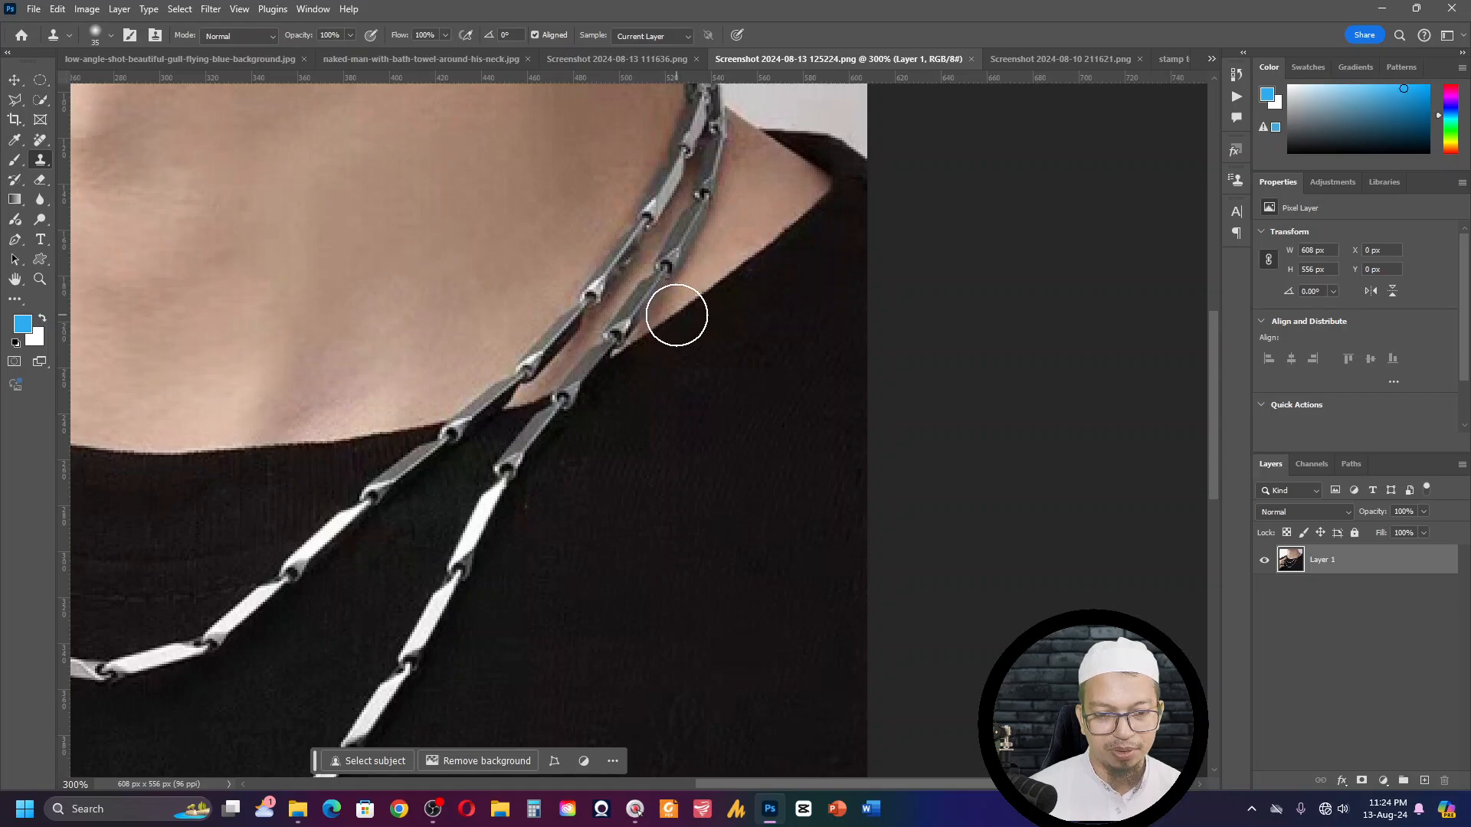
key("alt")
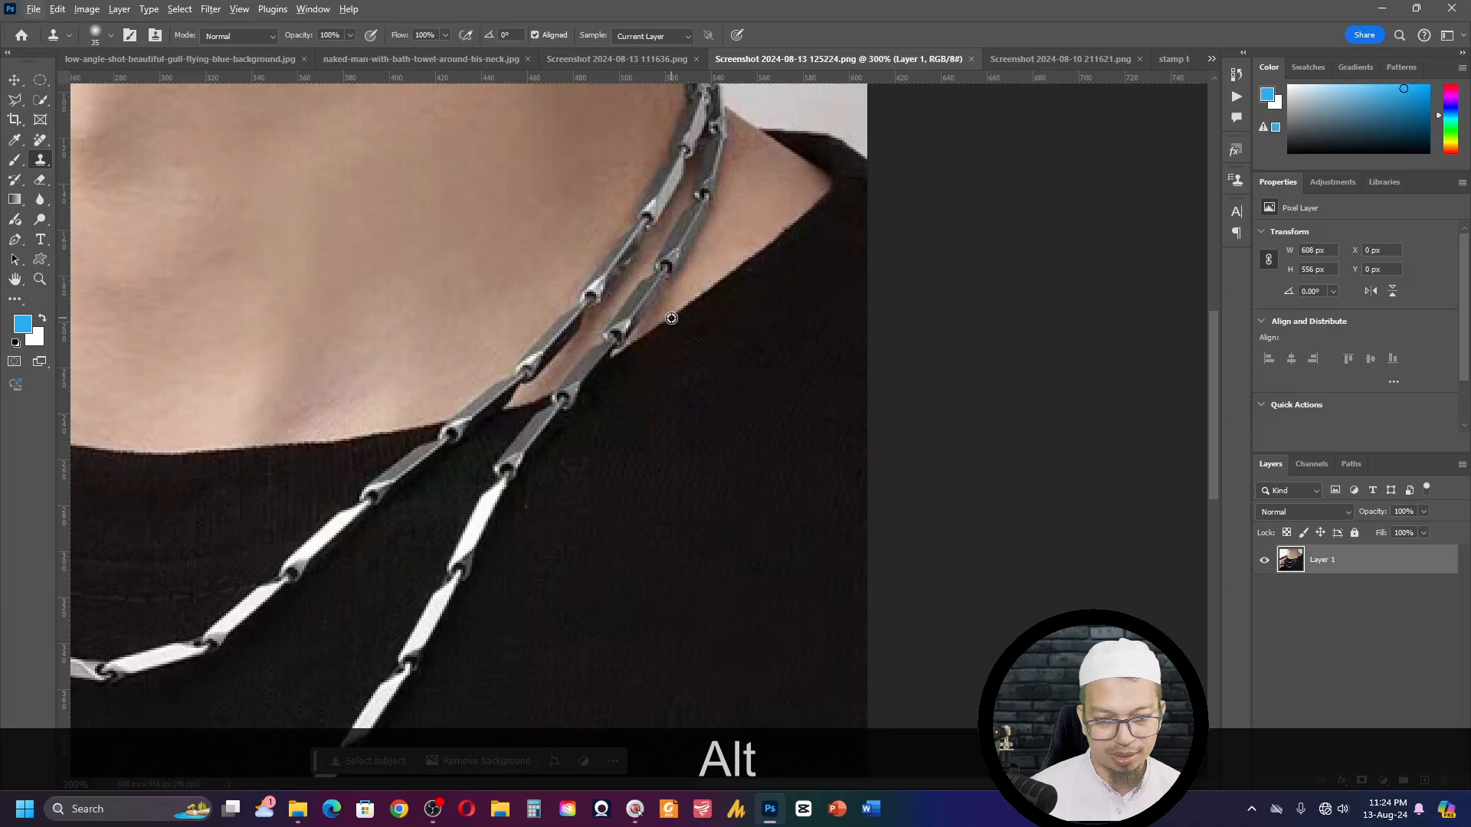
left_click(671, 318, "alt")
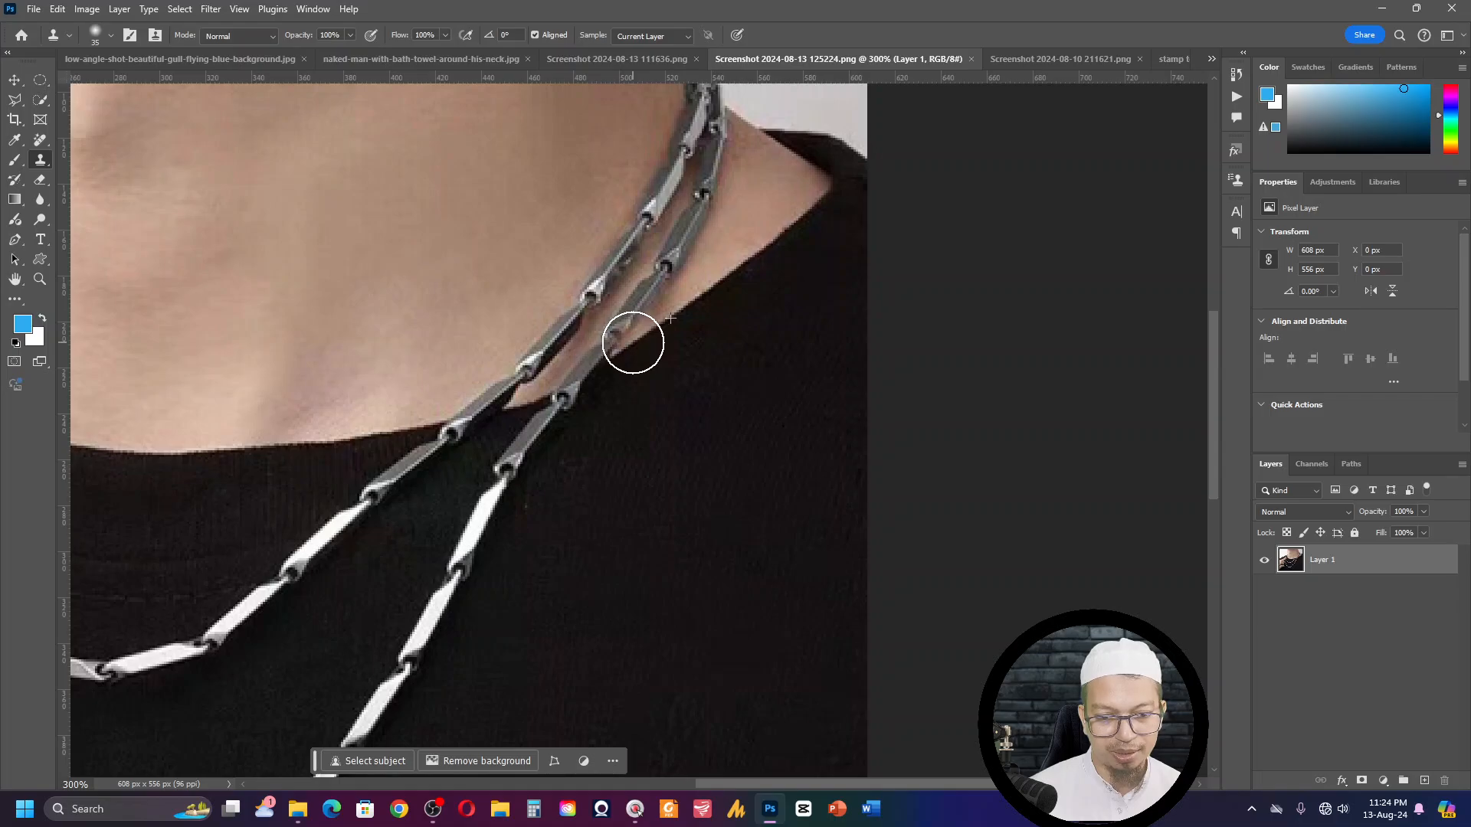
left_click(633, 342)
left_click_drag(617, 348, 479, 434)
- Undo the last Clone Stamp strokes over the chains at the collar
key("ctrl+z")
key("ctrl+z")
key("ctrl+z")
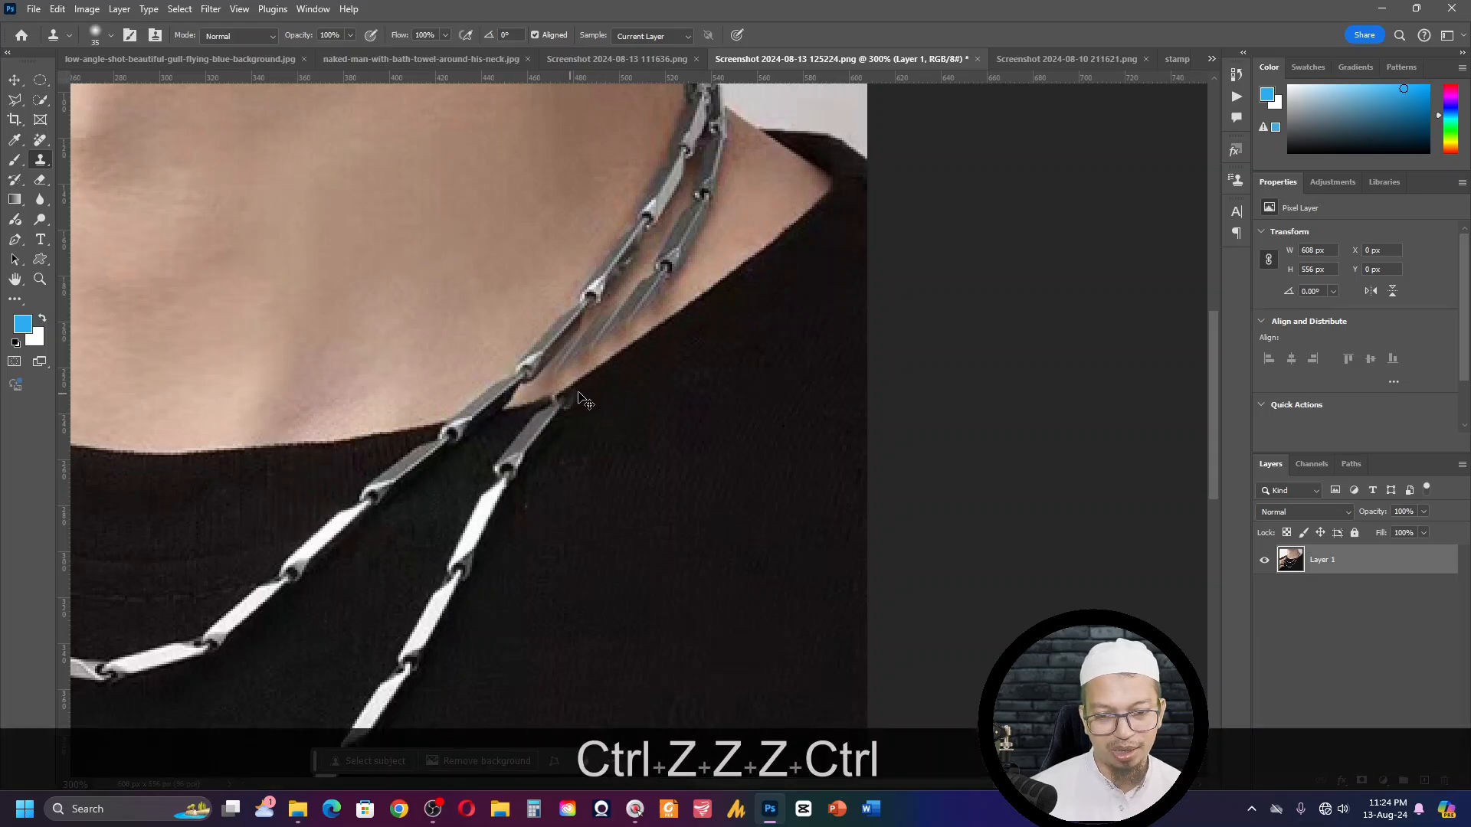
key("ctrl+z")
key("ctrl+z")
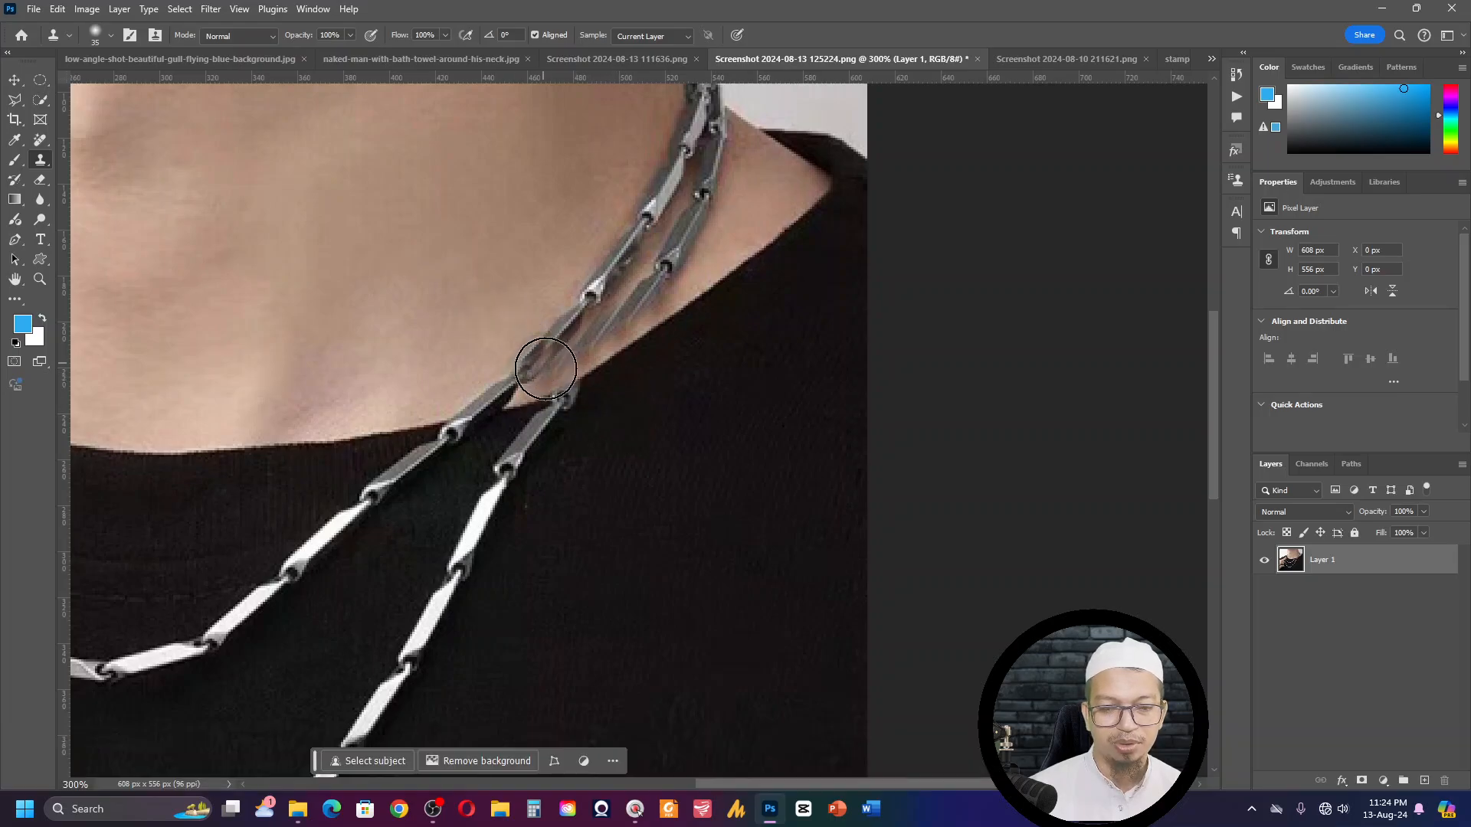
- Sample the shirt's collar edge next to the erased chain section and show the Clone Source settings
key("alt")
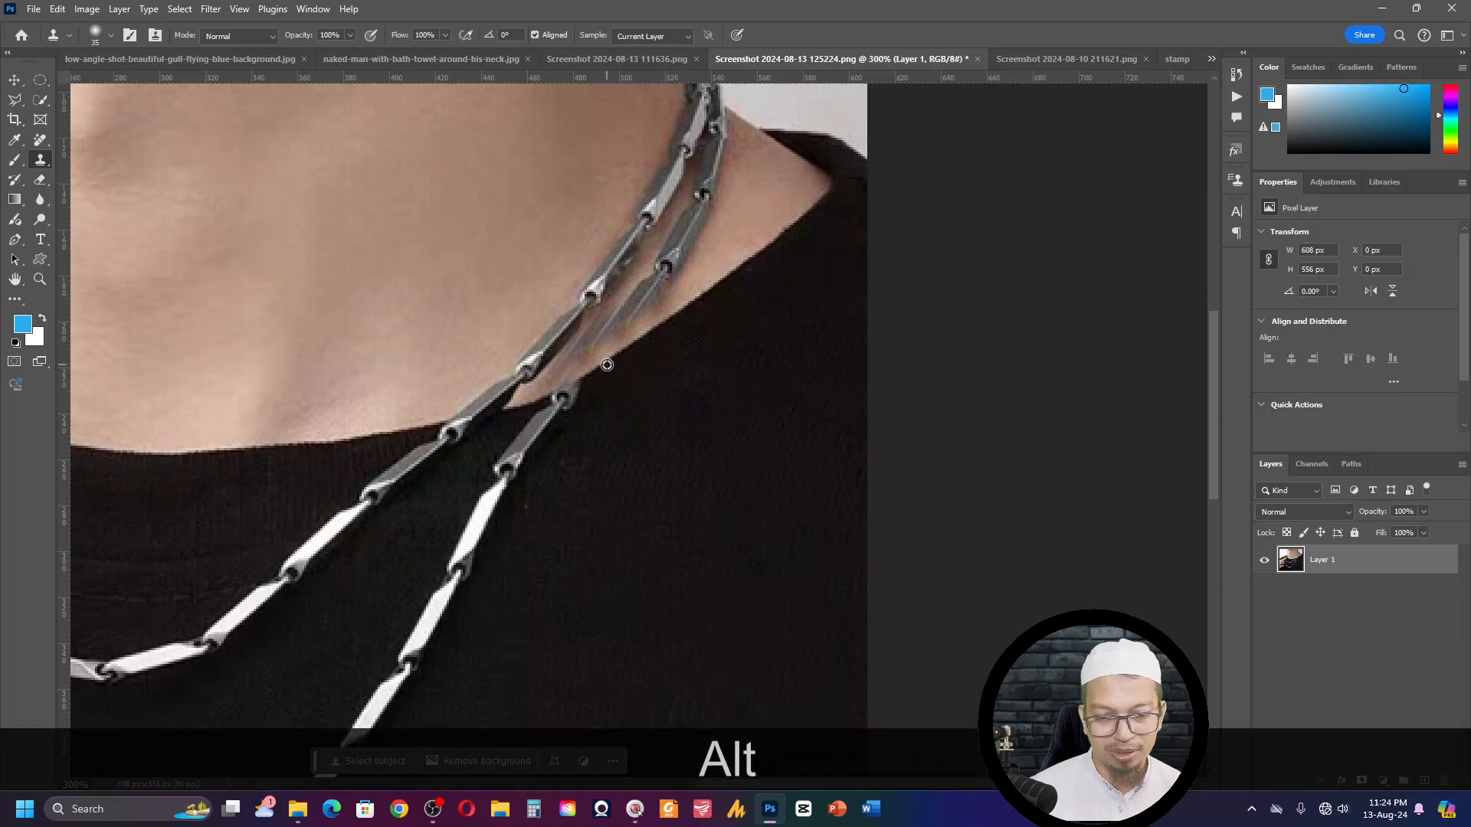
left_click(607, 363, "alt")
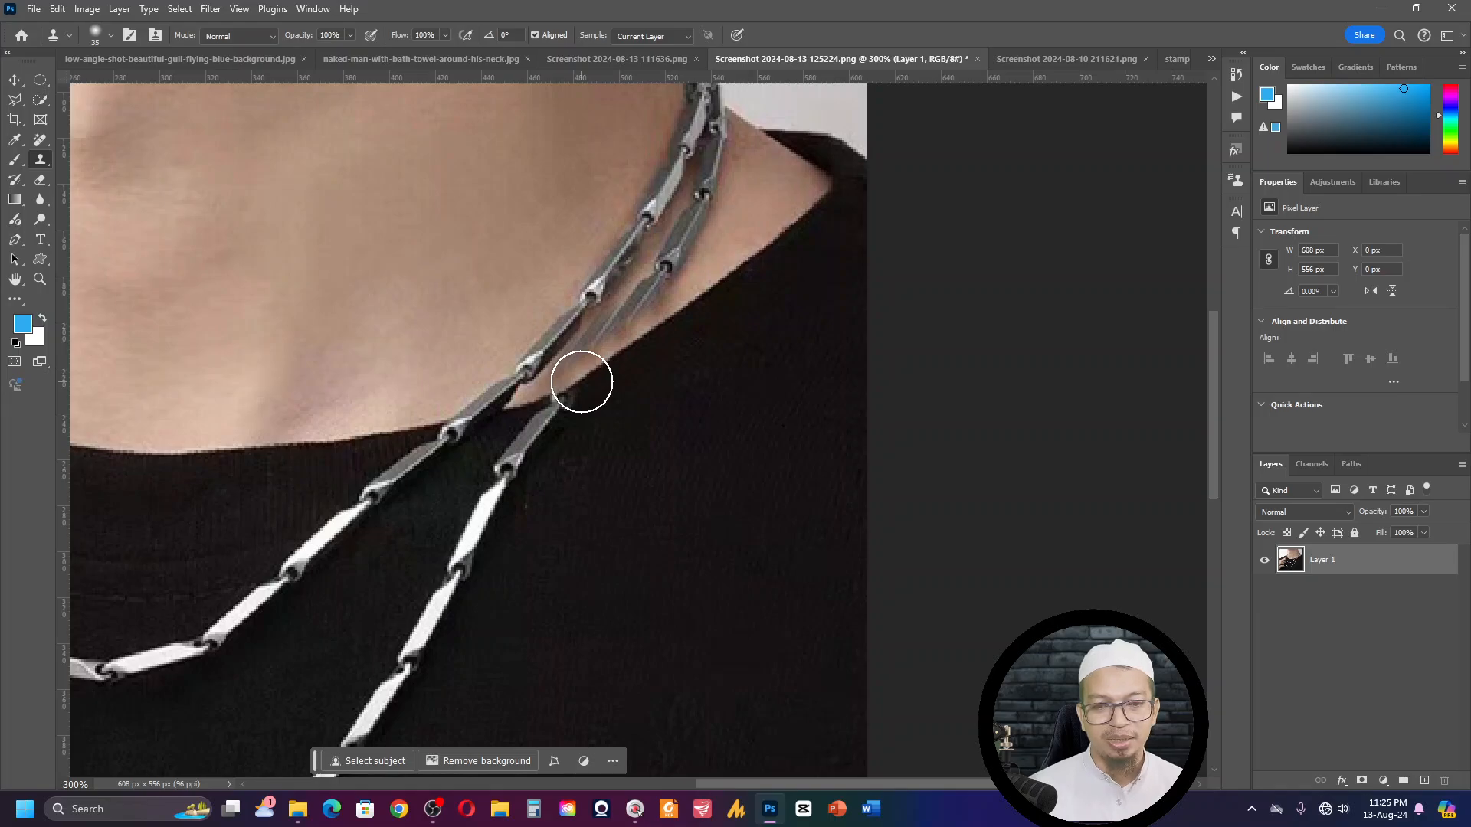
left_click(314, 10)
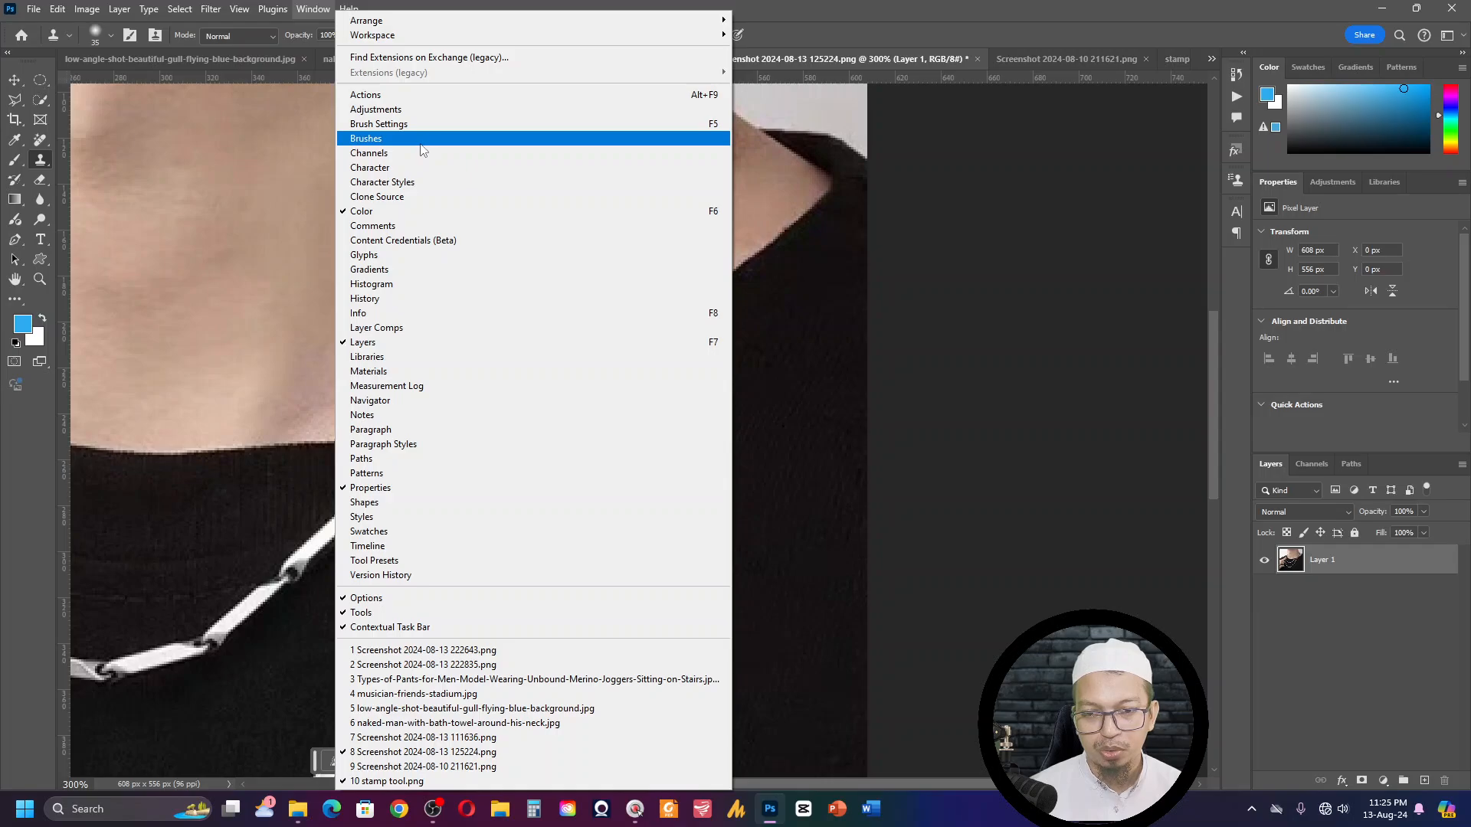
left_click(424, 199)
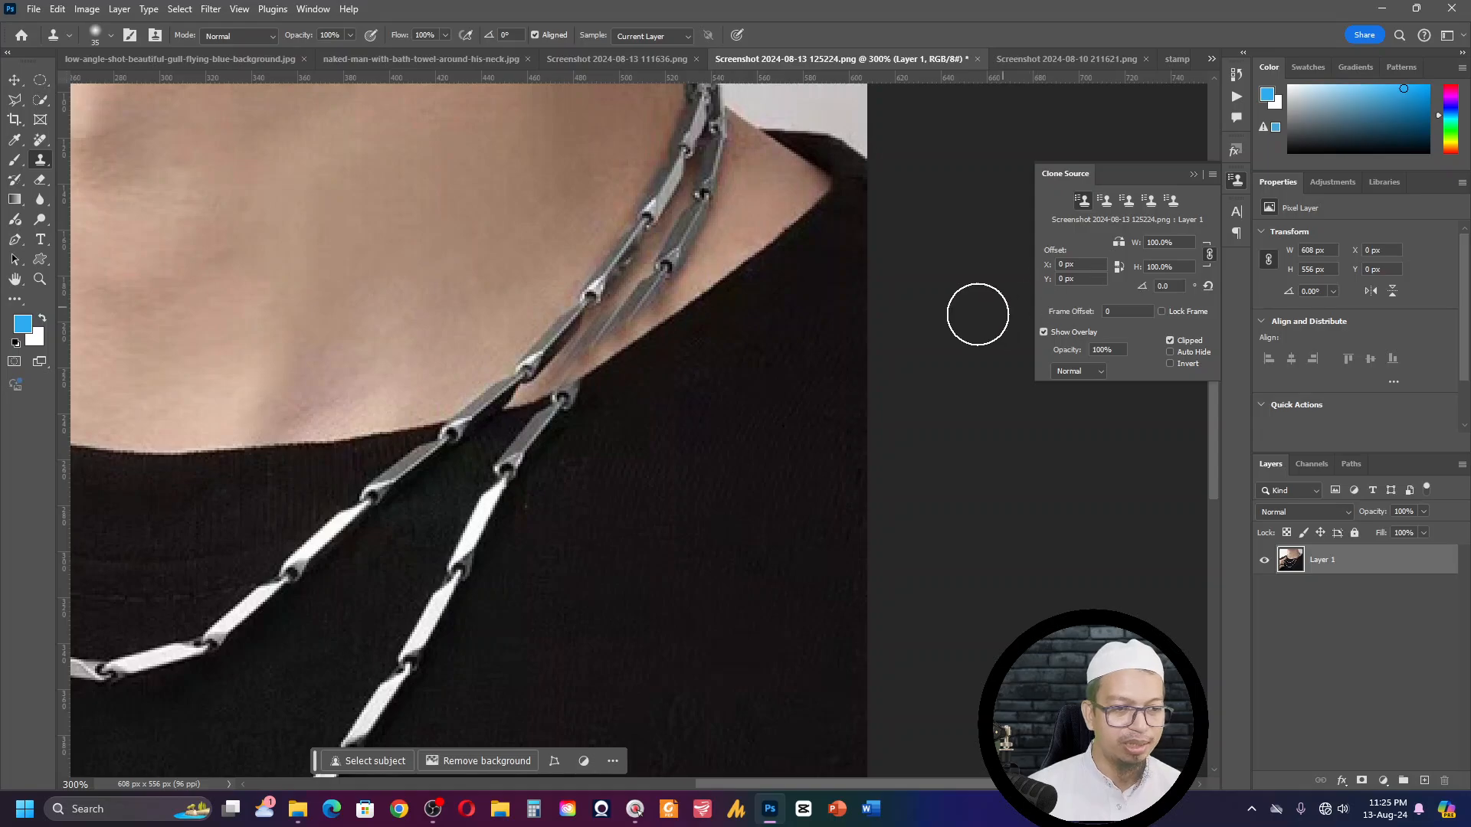
left_click(594, 368)
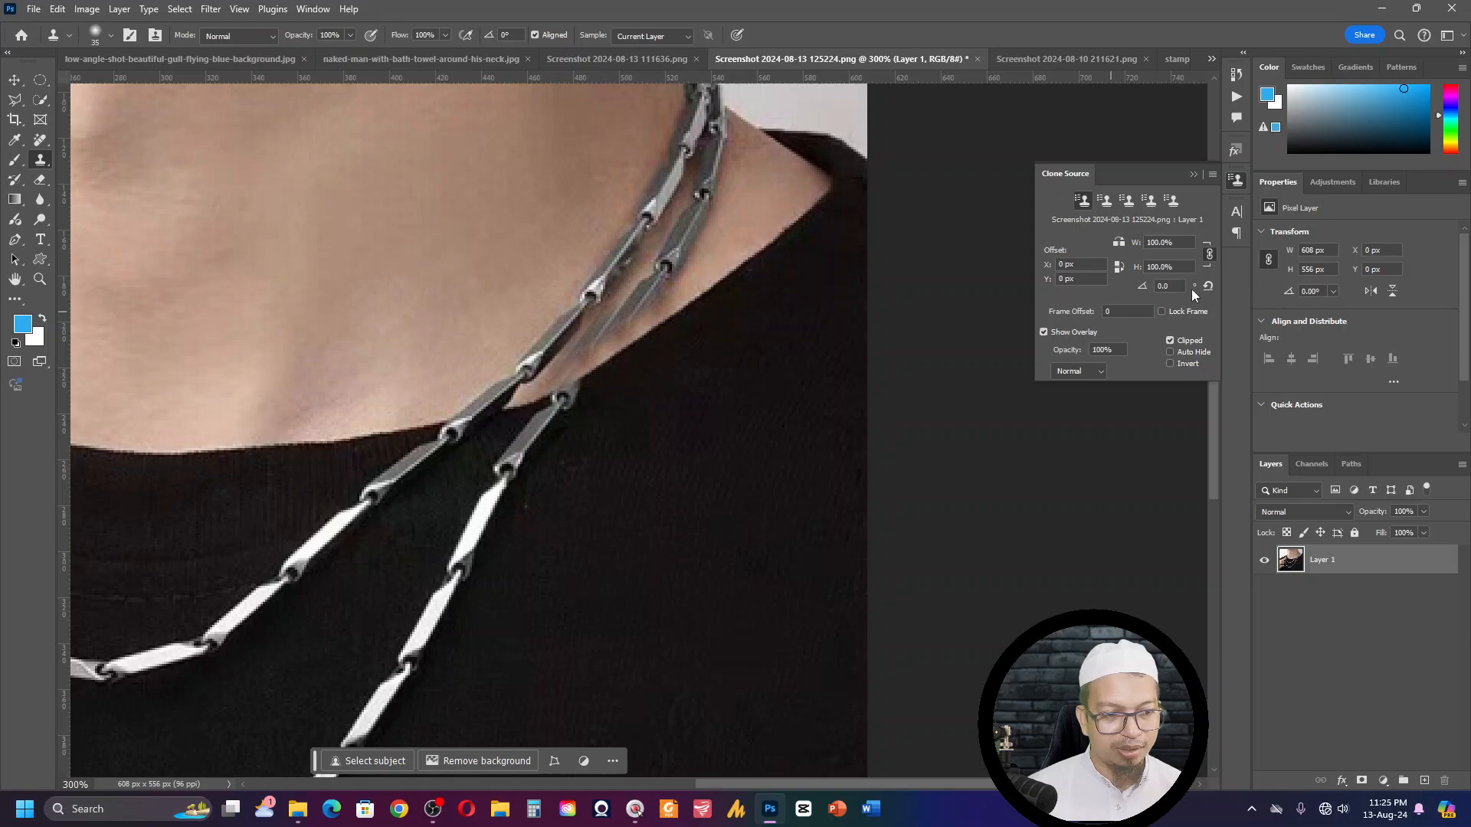
- Switch to the open image stamp tool.png and review its list of Clone Stamp keyboard shortcuts
left_click(651, 342)
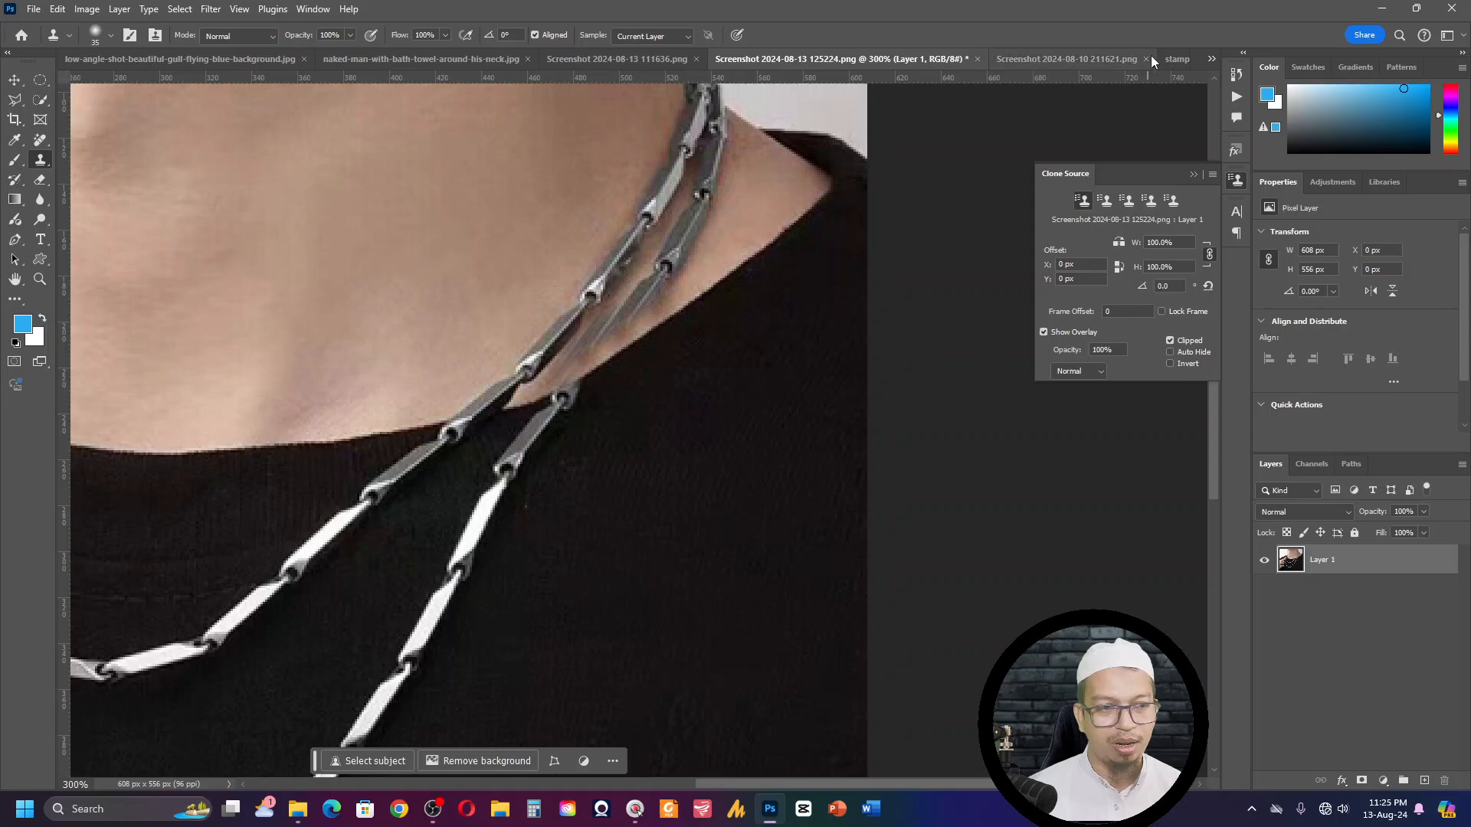
left_click(1209, 59)
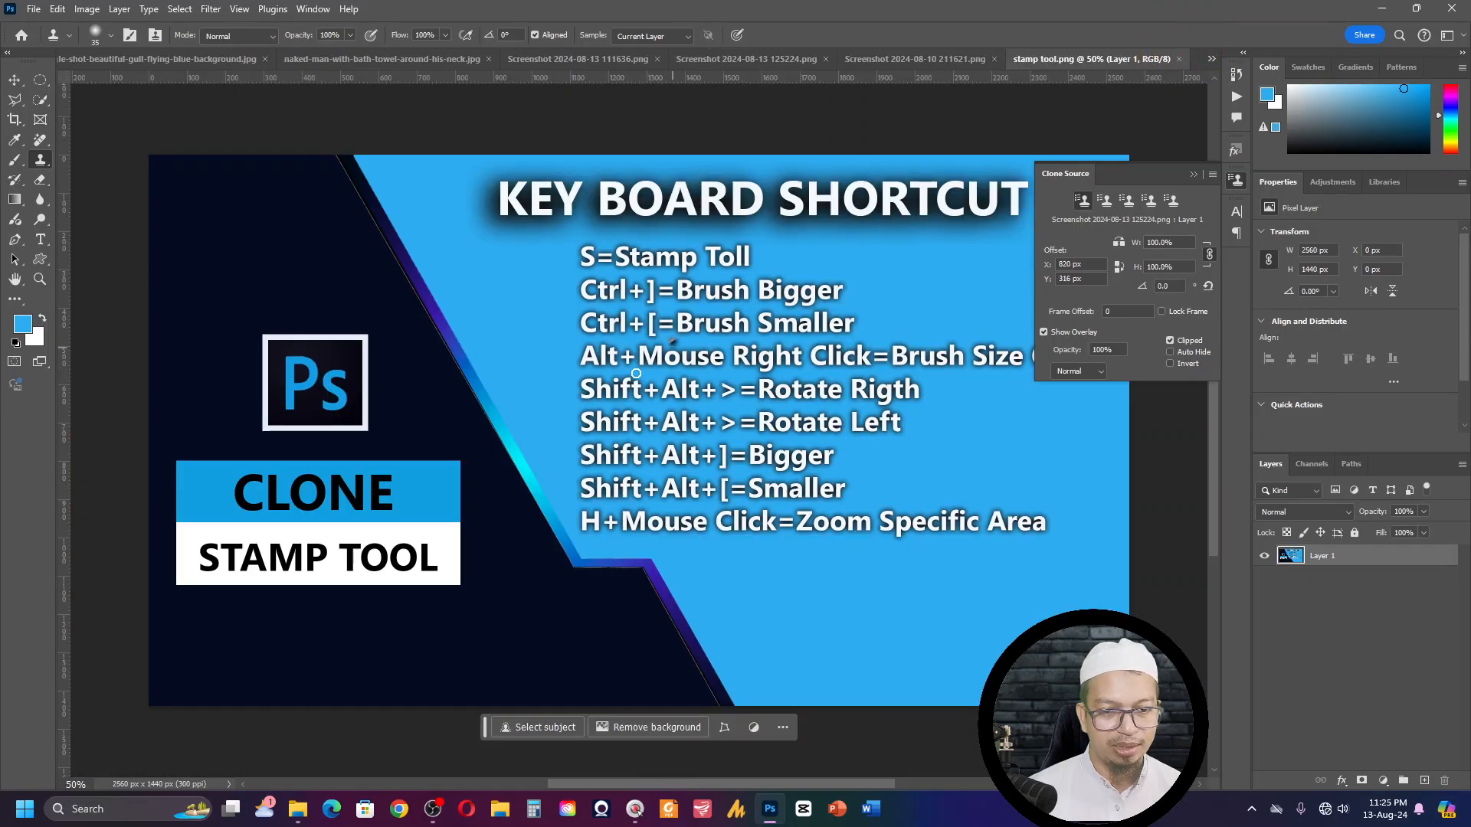
key("F3")
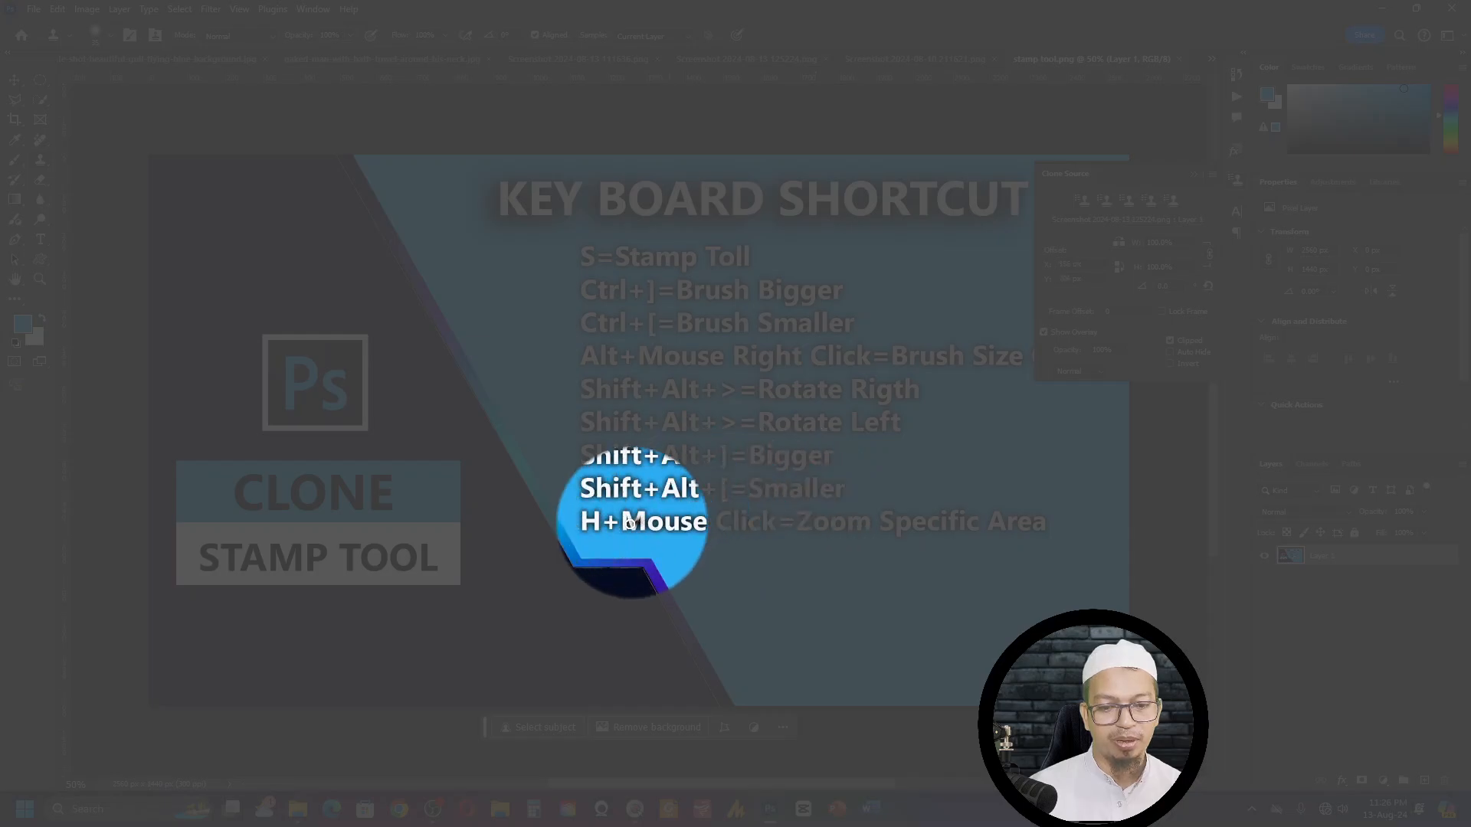
key("F3")
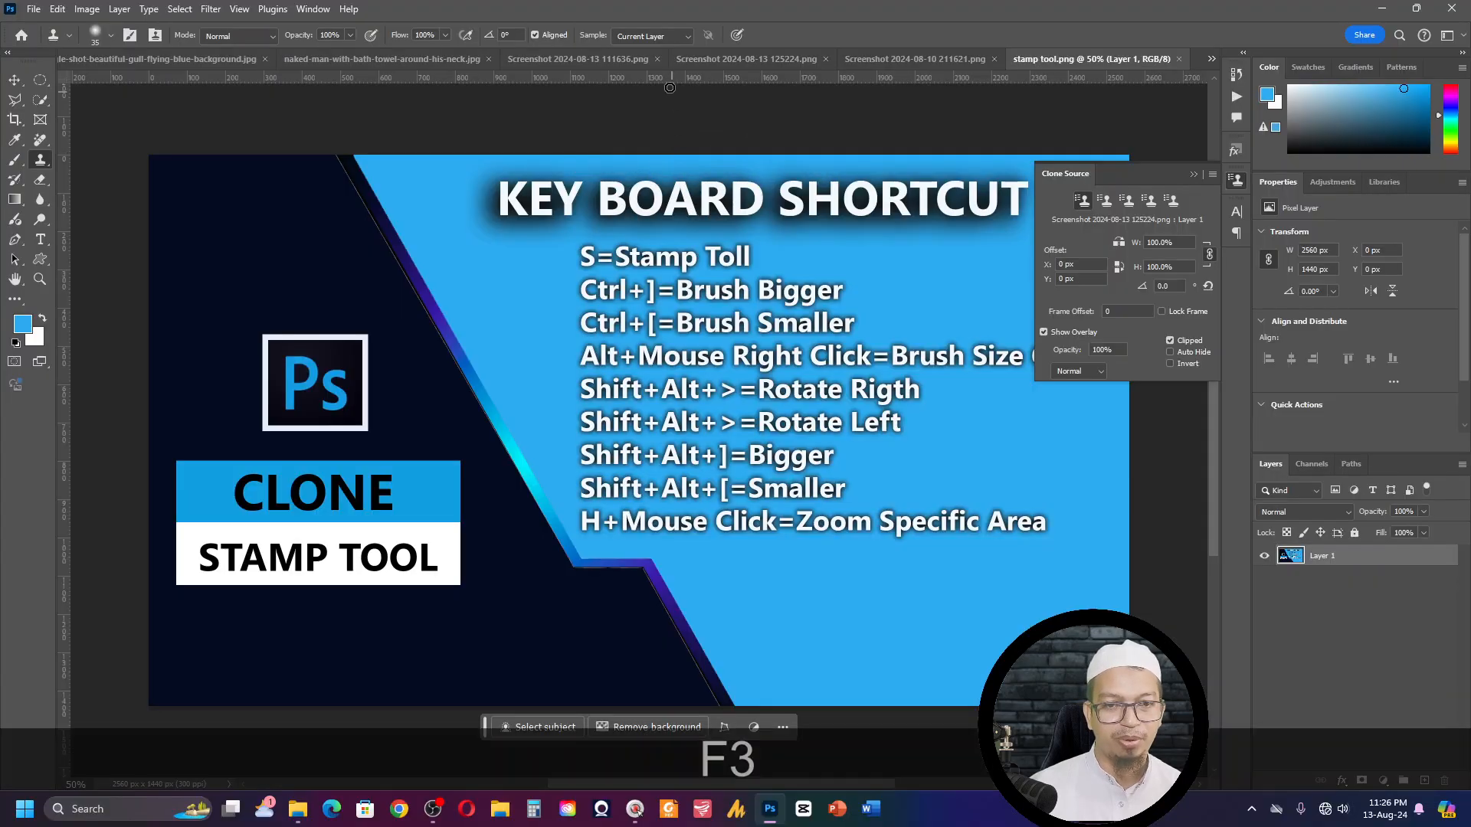
- Return to Screenshot 2024-08-13 125224.png, sample clean neck skin and clone it over the inner chain just above the collar
left_click(923, 58)
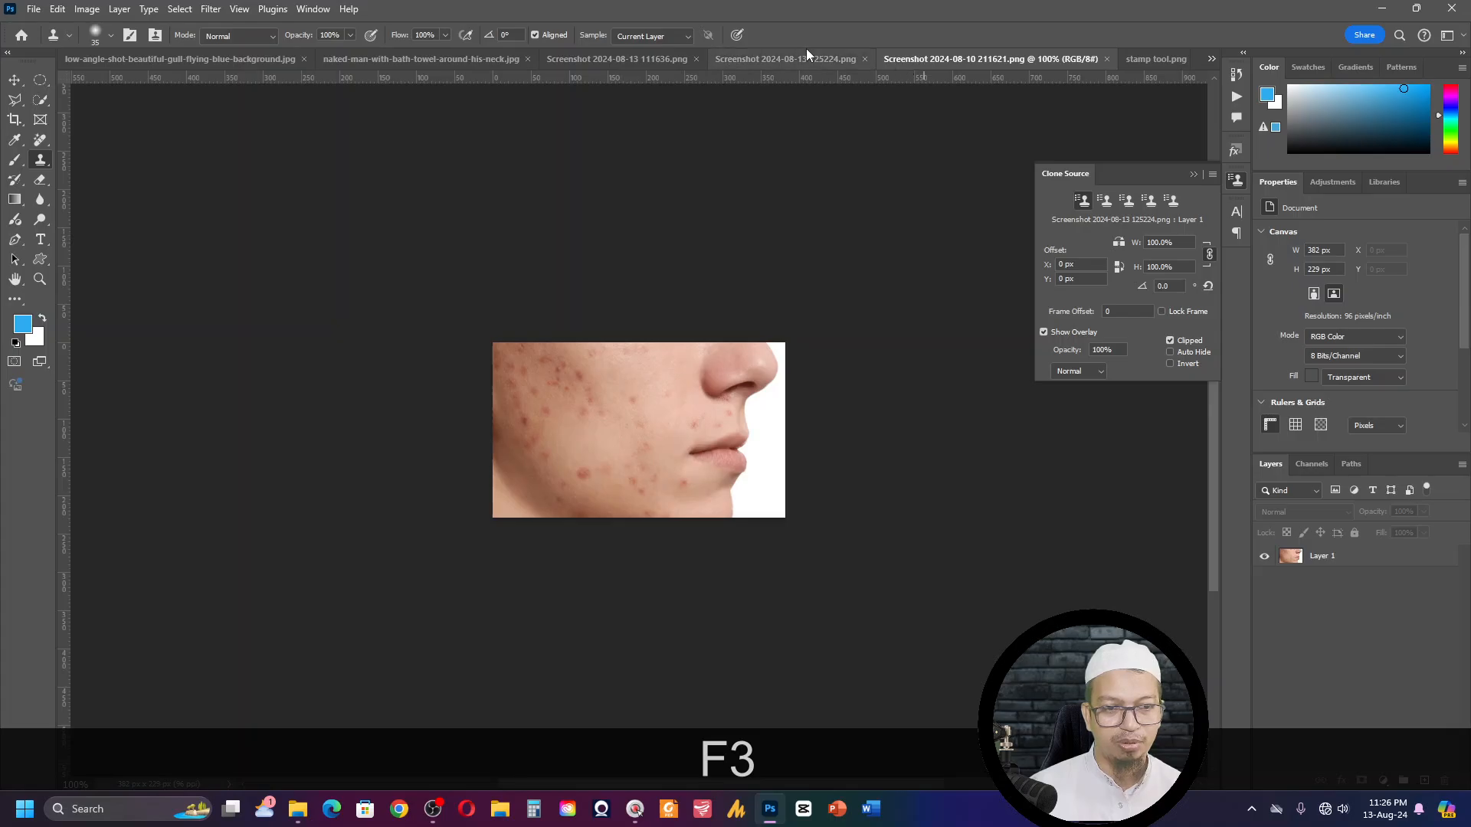
left_click(789, 58)
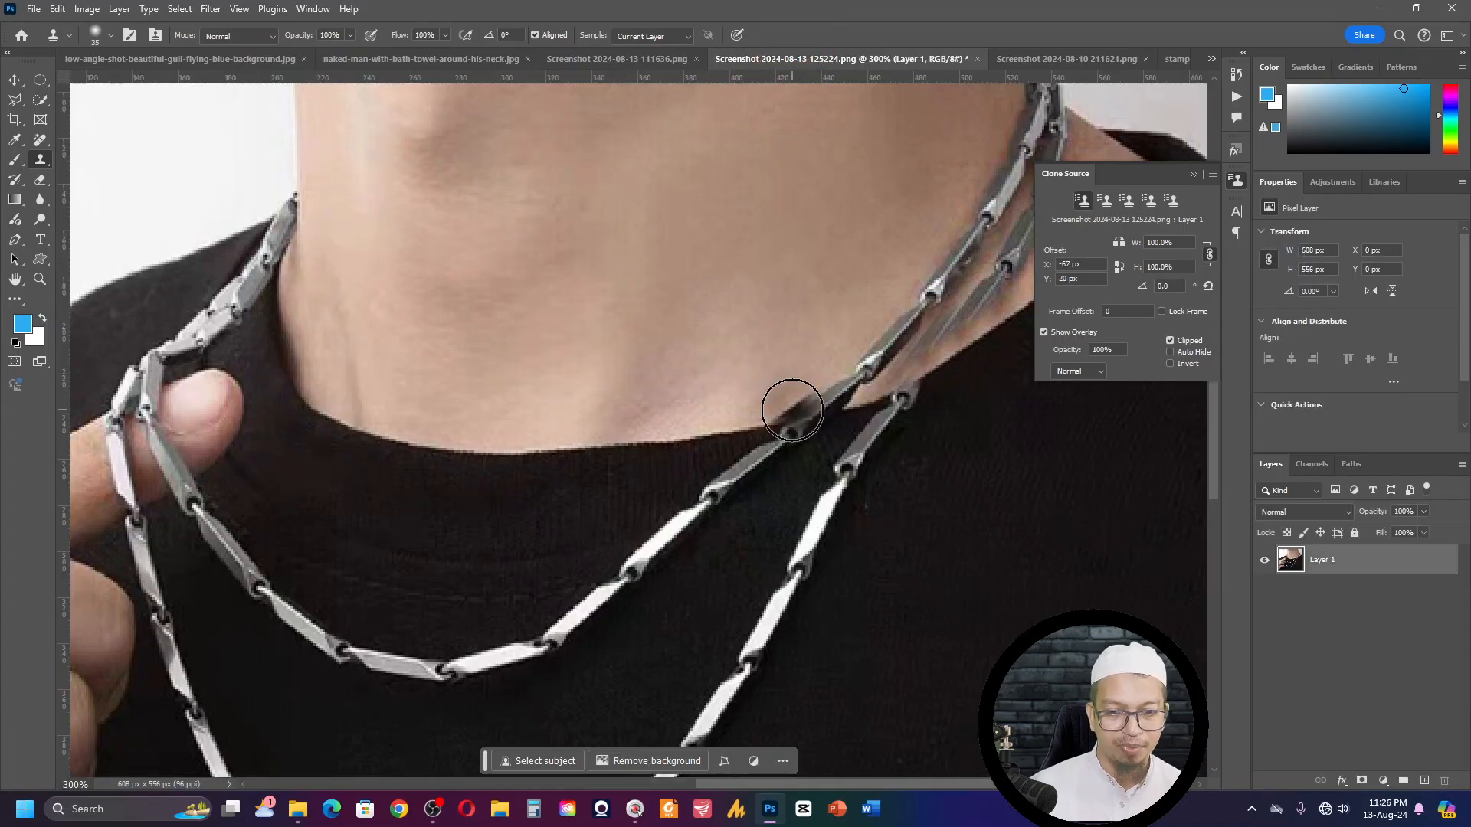
key("space")
left_click_drag(804, 413, 610, 423)
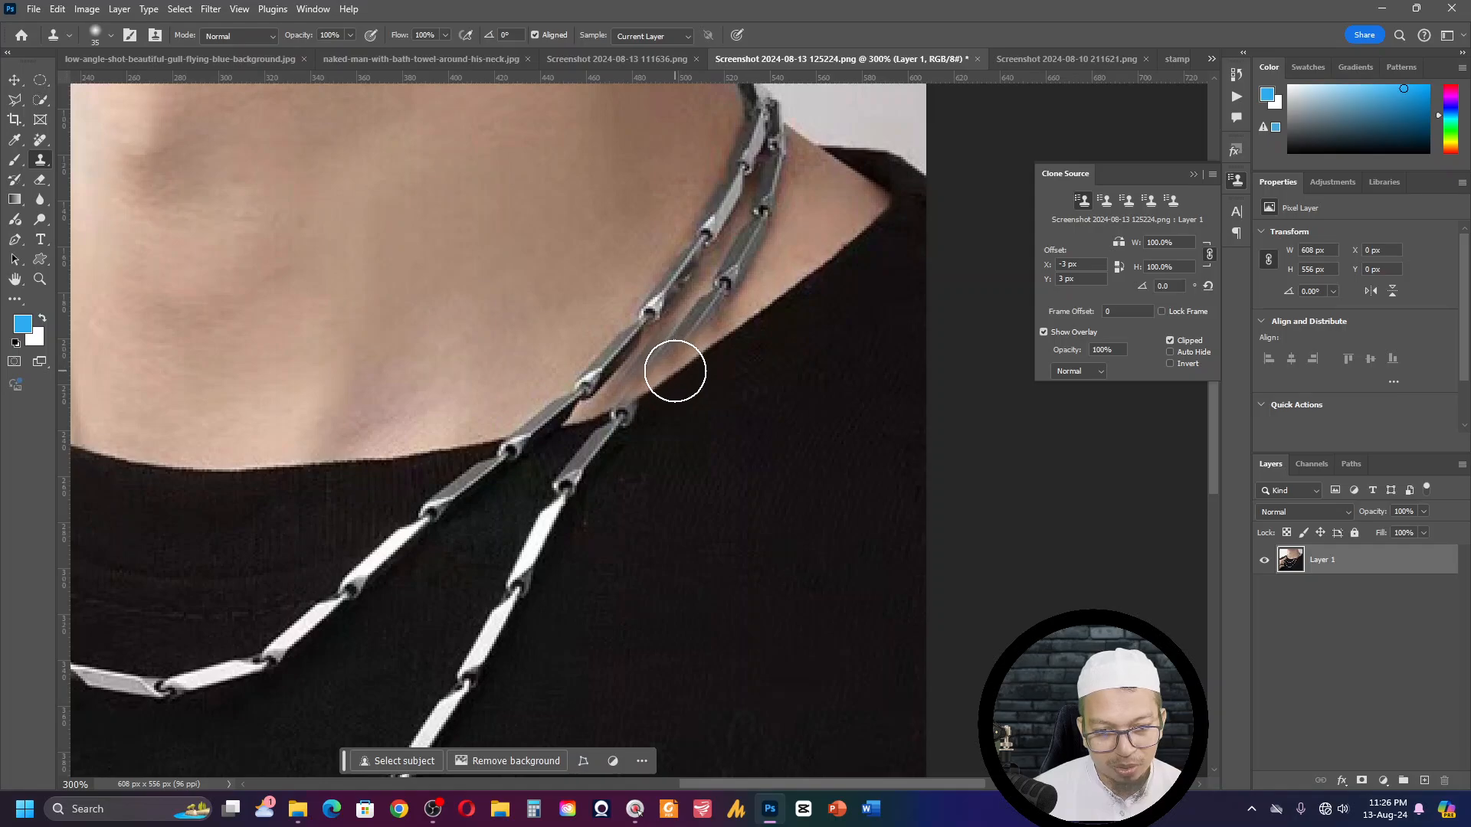
key("alt")
key("ctrl+alt+z")
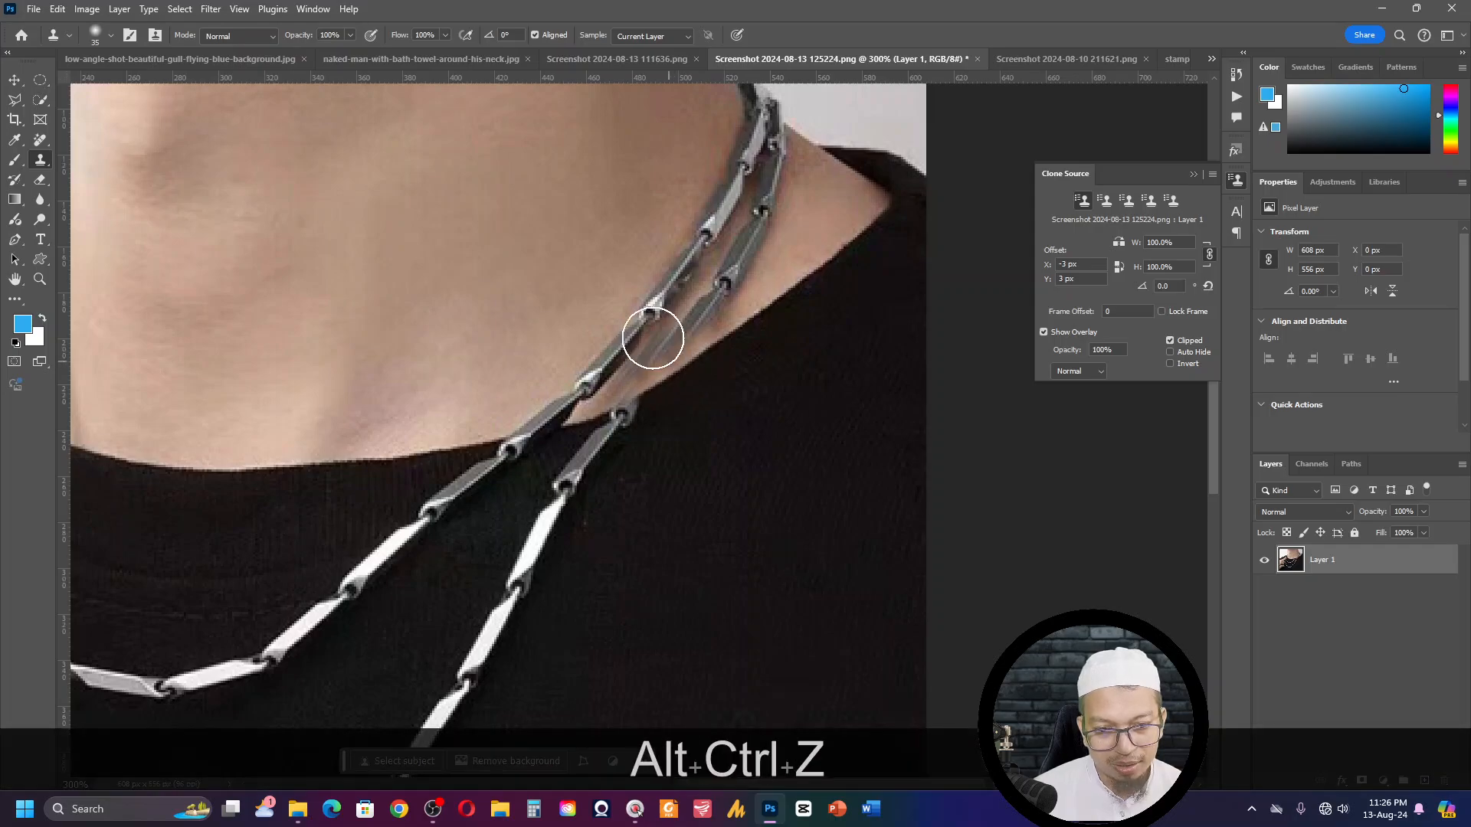
left_click(605, 272, "alt")
mouse_move(634, 329)
left_mouse_down()
mouse_move(605, 353)
mouse_move(630, 356)
mouse_move(581, 383)
mouse_move(630, 362)
left_mouse_up()
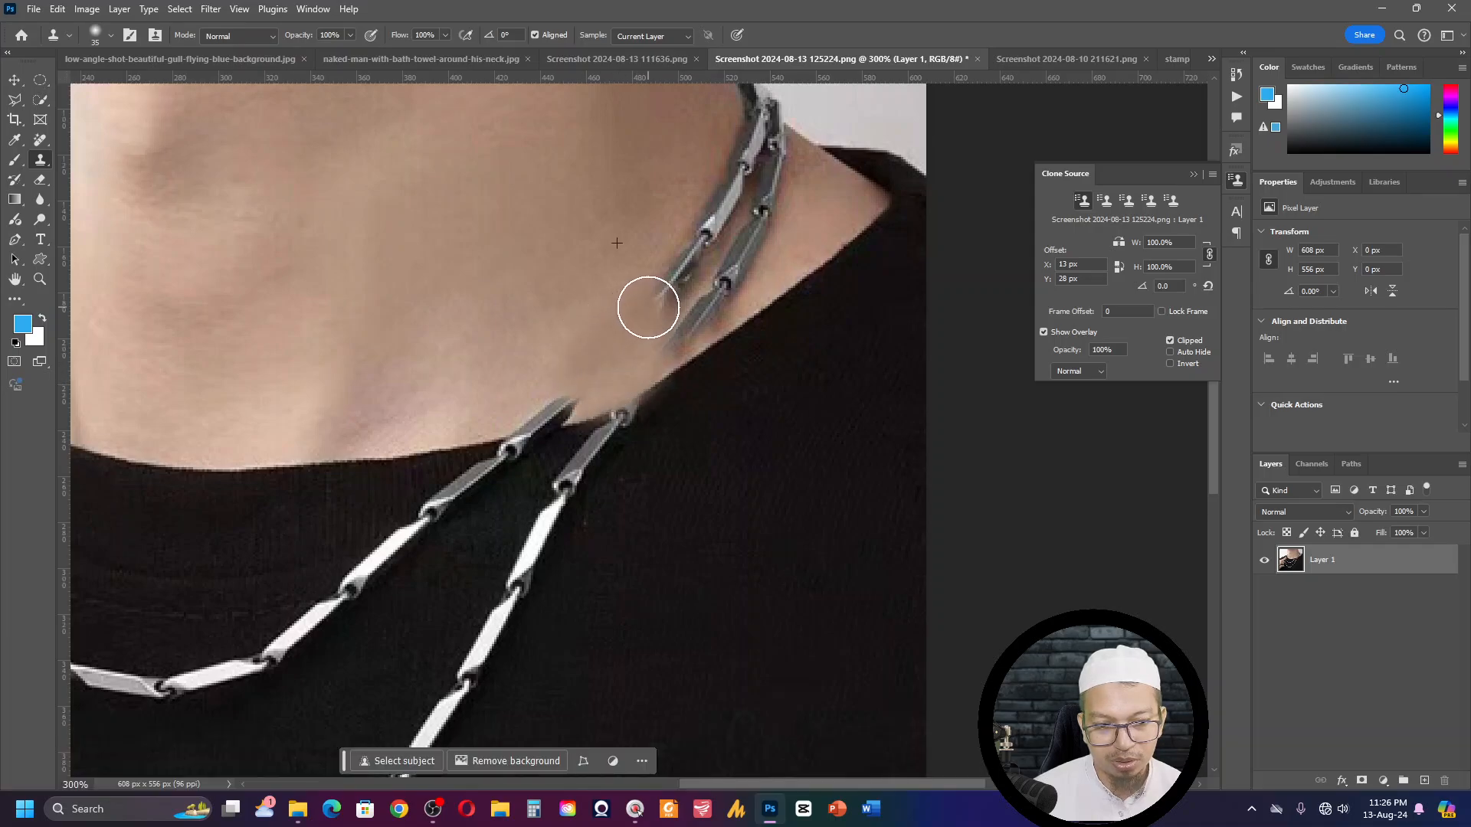
- Resample clean skin beside the inner chain and clone it over both chains farther up the neck
left_click(622, 237, "alt")
left_click_drag(643, 274, 657, 284)
left_click_drag(673, 321, 650, 347)
left_click(673, 188, "alt")
mouse_move(695, 236)
left_mouse_down()
mouse_move(698, 307)
mouse_move(661, 331)
left_mouse_up()
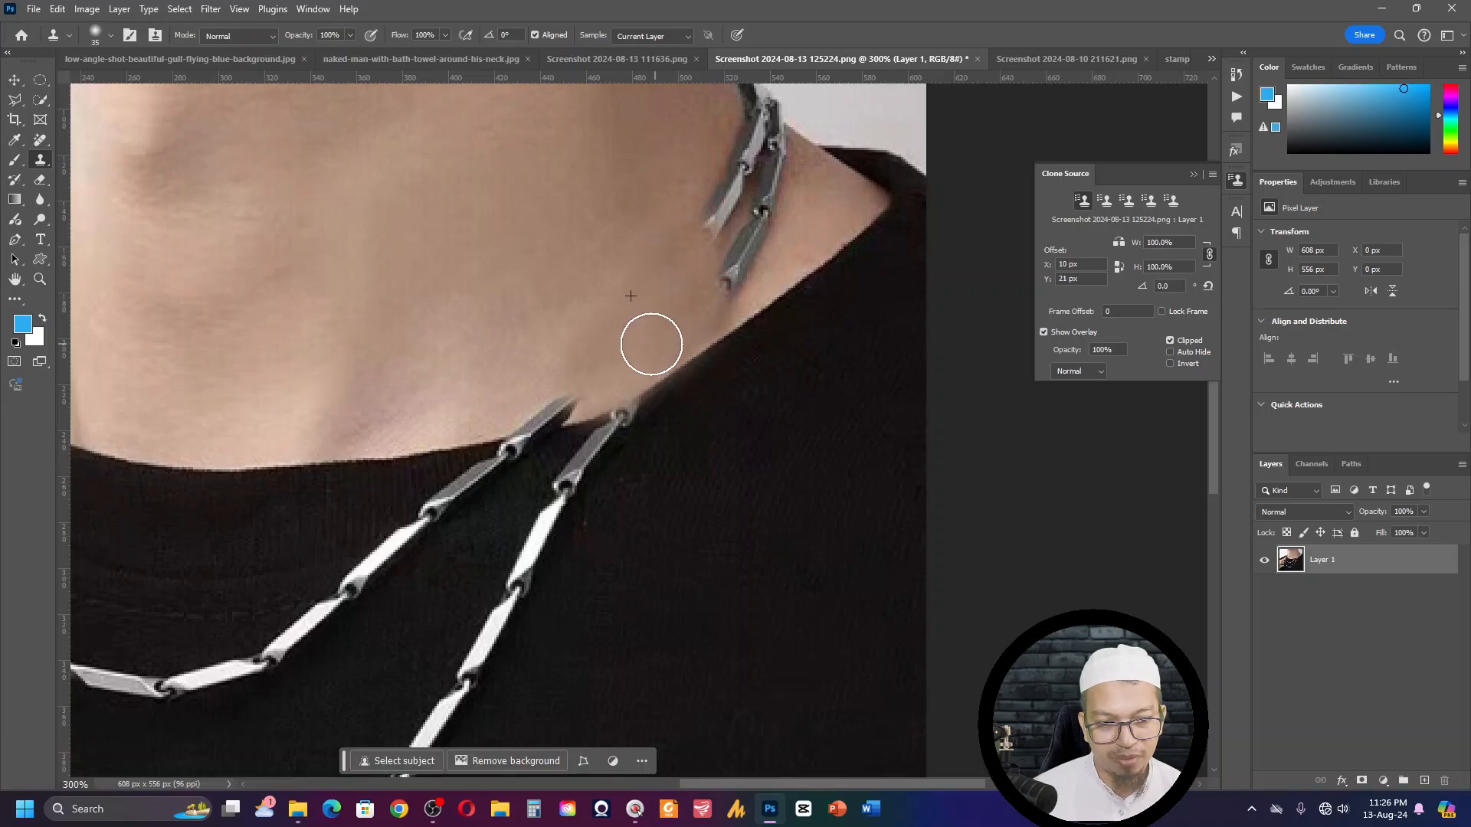
- Clone nearby skin over the outer chain's upper links and the stray chain fragment copied onto the neck
left_click(810, 213, "alt")
mouse_move(778, 220)
left_mouse_down()
mouse_move(729, 263)
mouse_move(779, 237)
mouse_move(727, 271)
left_mouse_up()
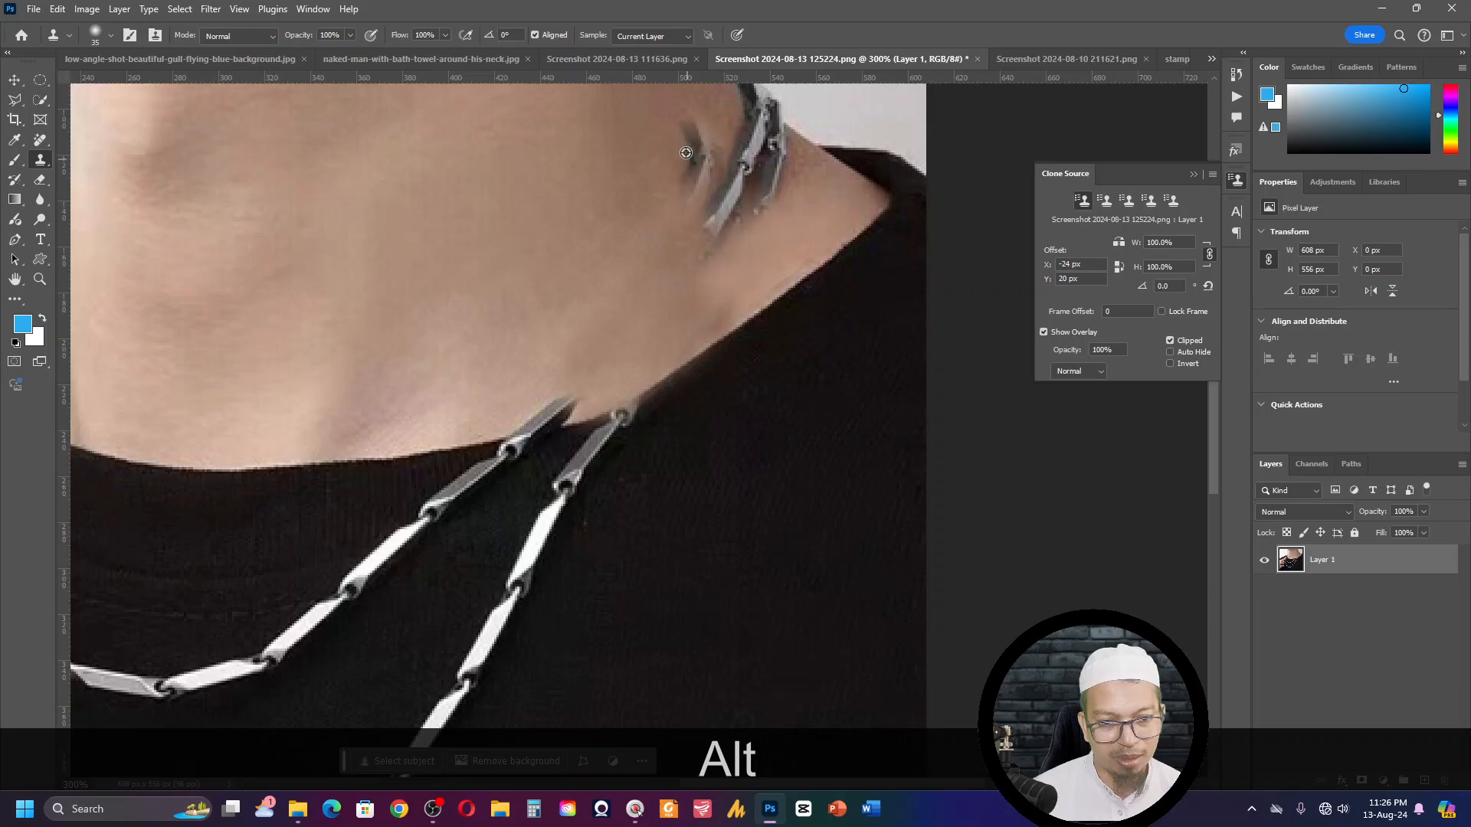
left_click(696, 150, "alt")
mouse_move(723, 181)
left_mouse_down()
mouse_move(706, 235)
mouse_move(740, 155)
mouse_move(724, 216)
left_mouse_up()
left_click(699, 150, "alt")
left_click(702, 170, "alt")
left_click(715, 256)
left_click(704, 163, "alt")
left_click_drag(713, 268, 675, 311)
- Sample neck skin and clone it over the remaining chain links near the outer edge of the neck
left_click(718, 162, "alt")
left_click_drag(747, 129, 772, 178)
left_click(719, 190, "alt")
left_click(785, 203, "alt")
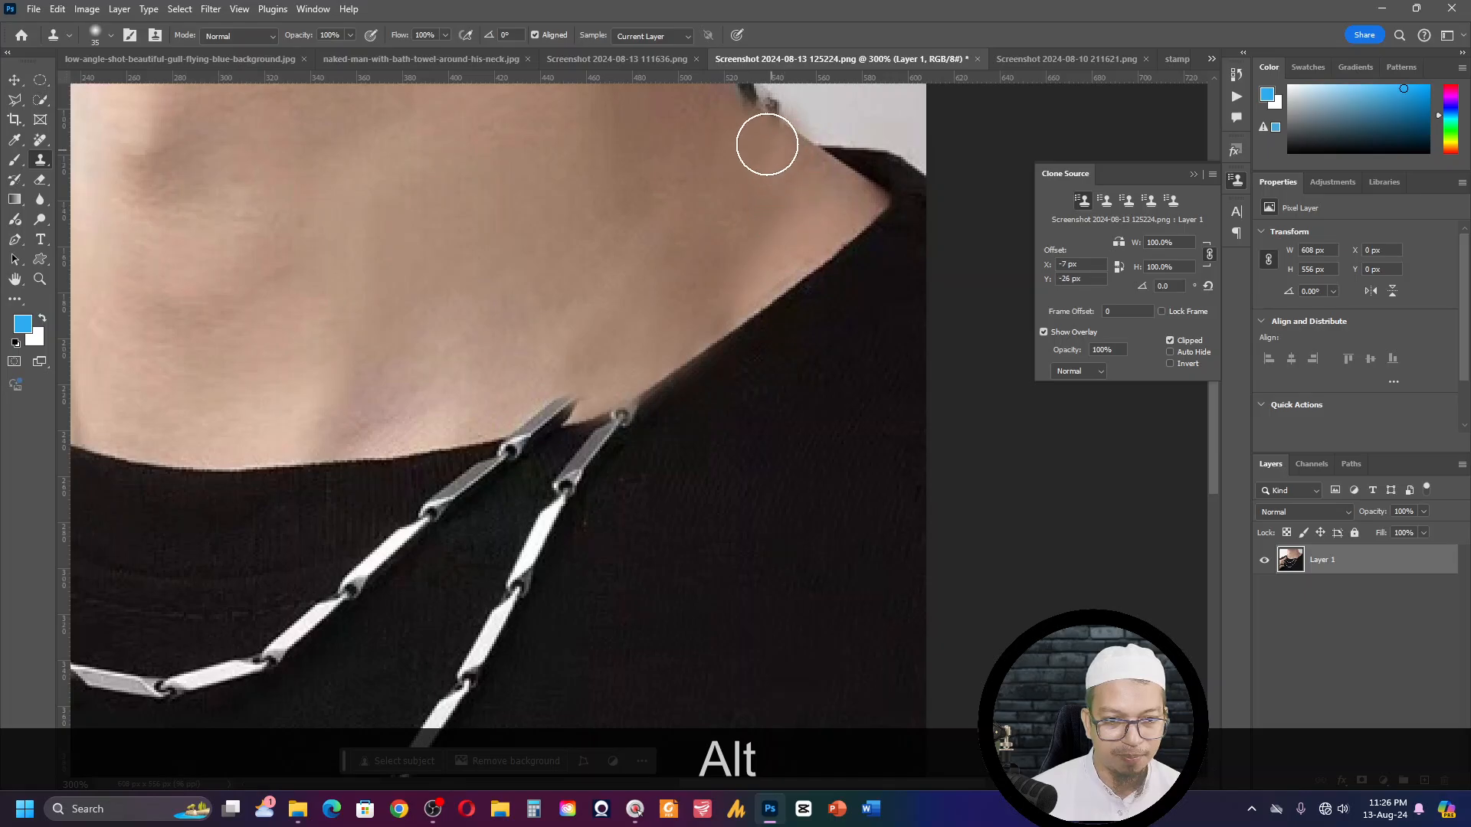
left_click(761, 134)
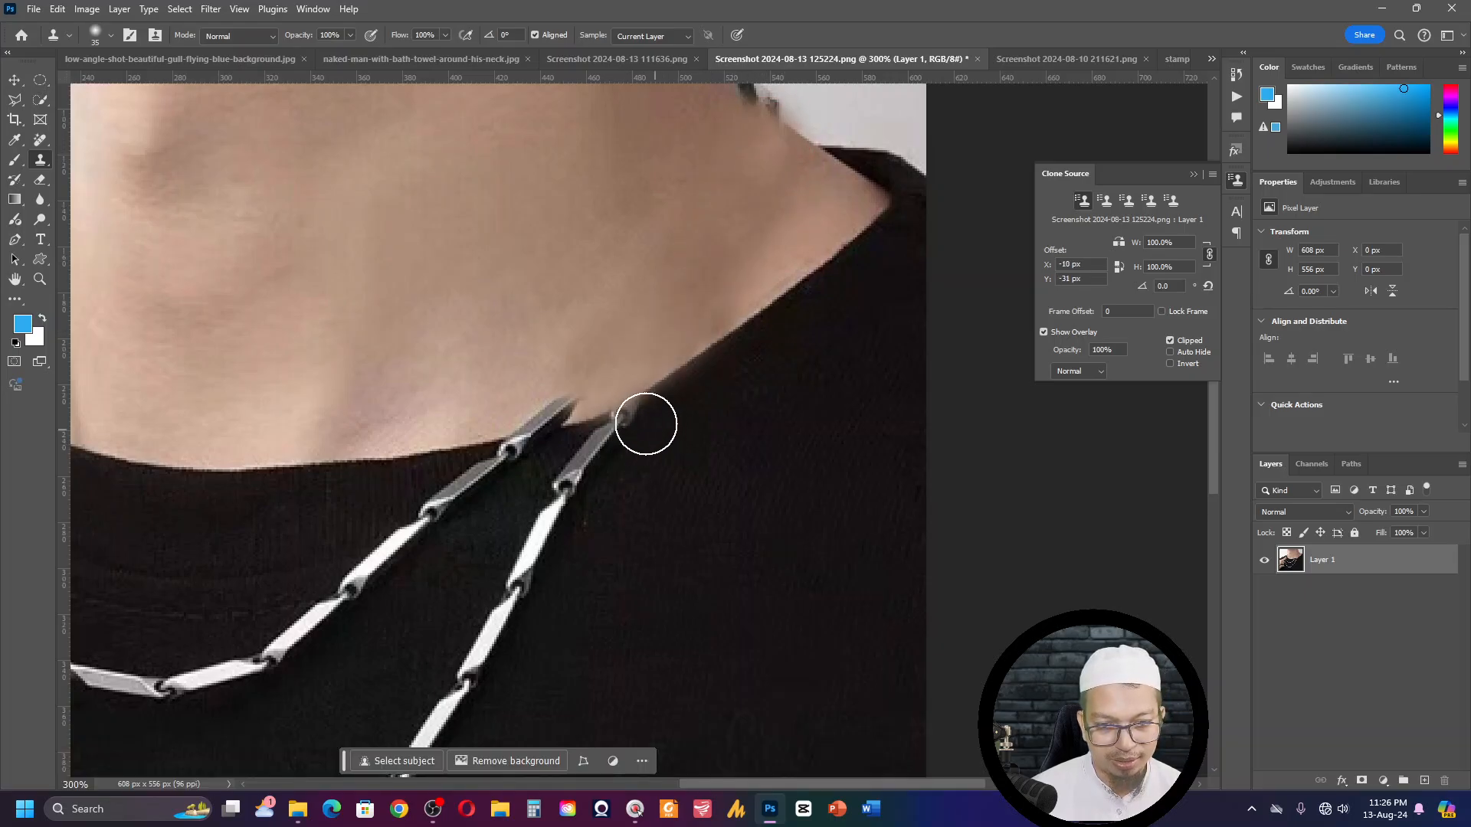
- Clone neck skin over the inner chain link overlapping the collar edge and undo the last stray stroke
left_click(566, 333, "alt")
mouse_move(571, 394)
left_mouse_down()
mouse_move(489, 413)
mouse_move(633, 379)
mouse_move(568, 444)
left_mouse_up()
key("ctrl+z")
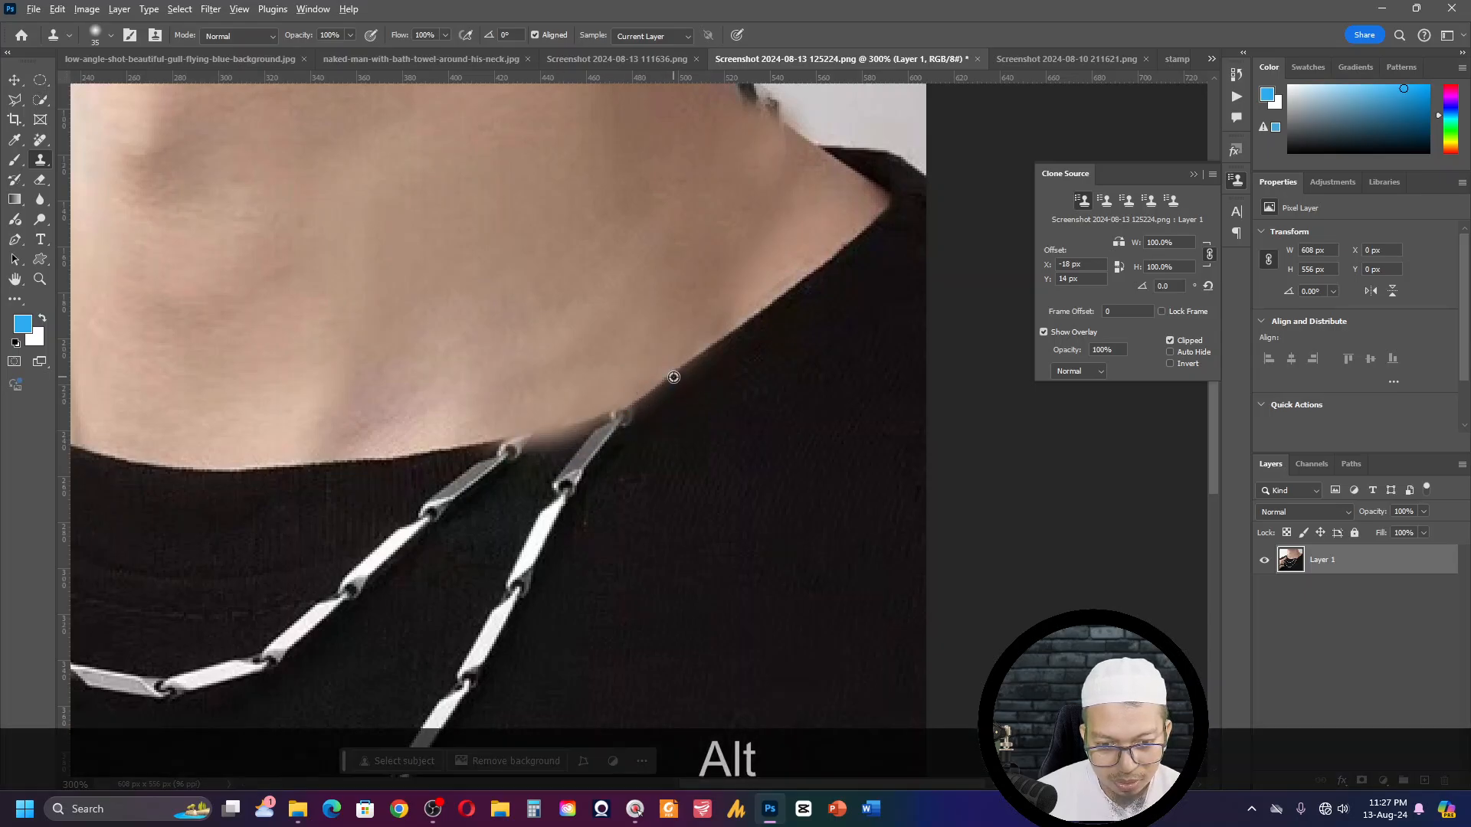
- Sample the shirt's collar edge on the shoulder side of the chains and rotate the clone source to about 16 degrees
left_click(674, 377, "alt")
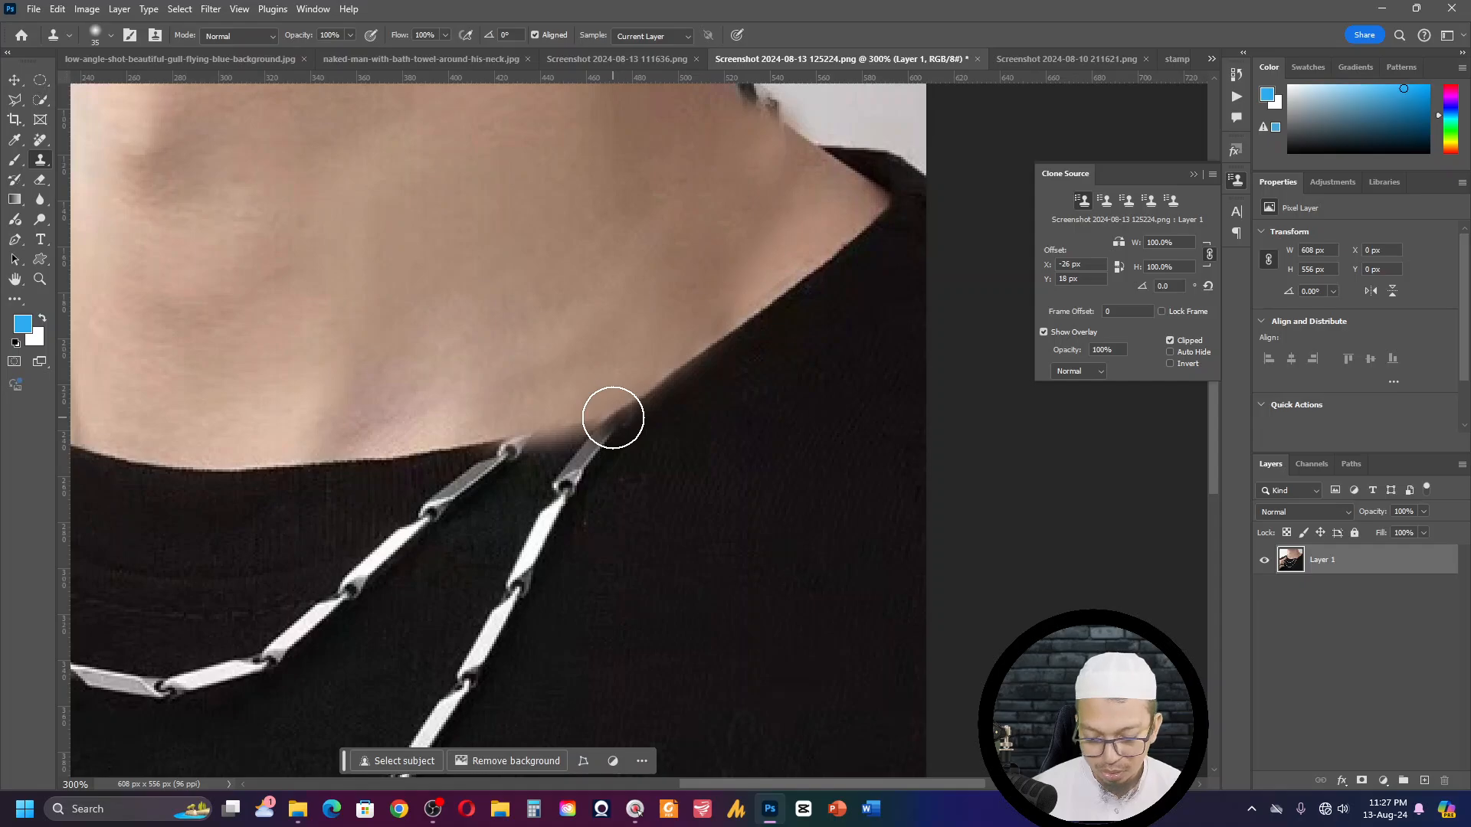
key("alt+shift")
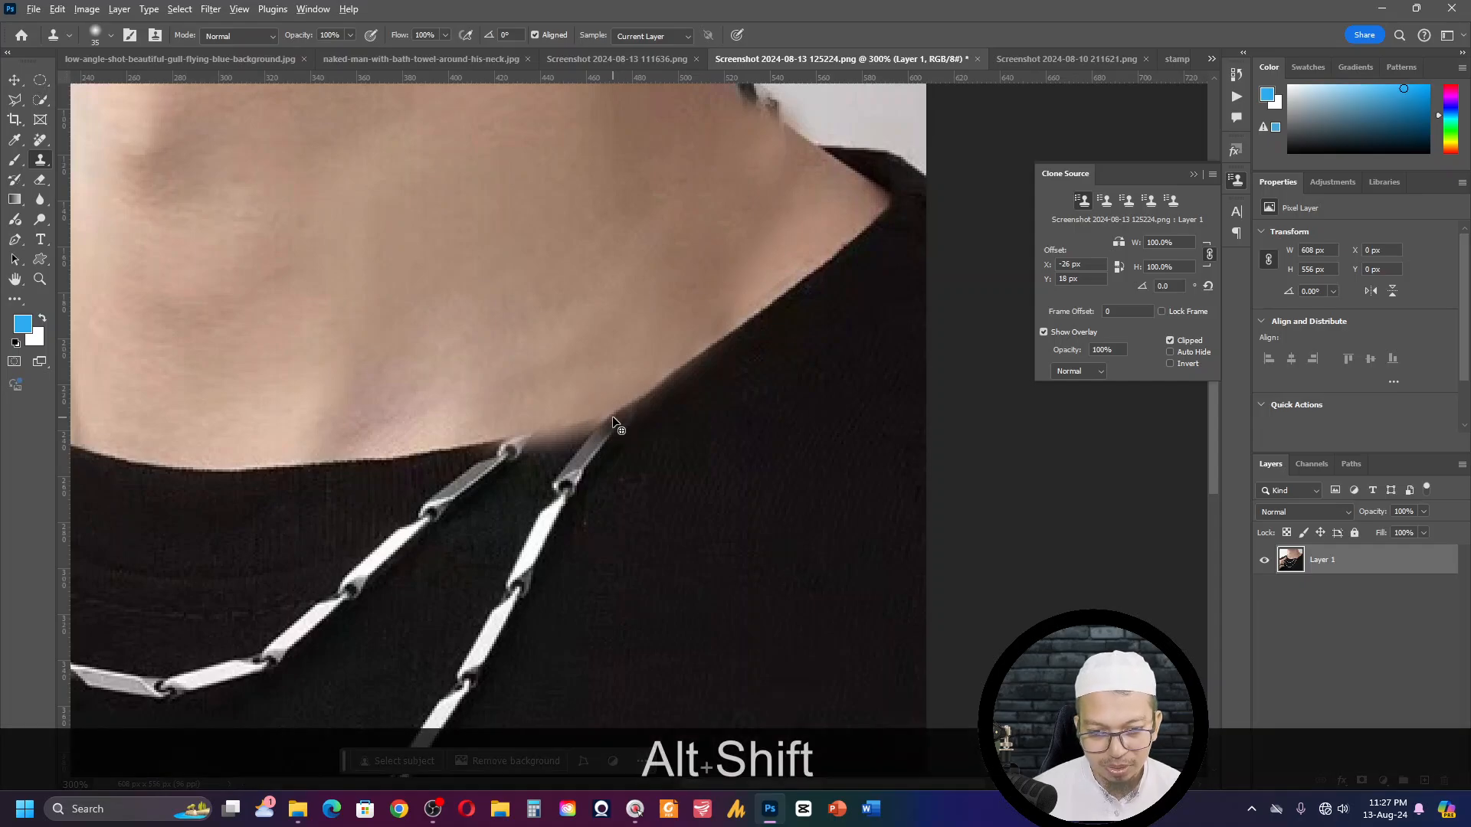
key("alt+shift+period")
key("alt+shift+period")
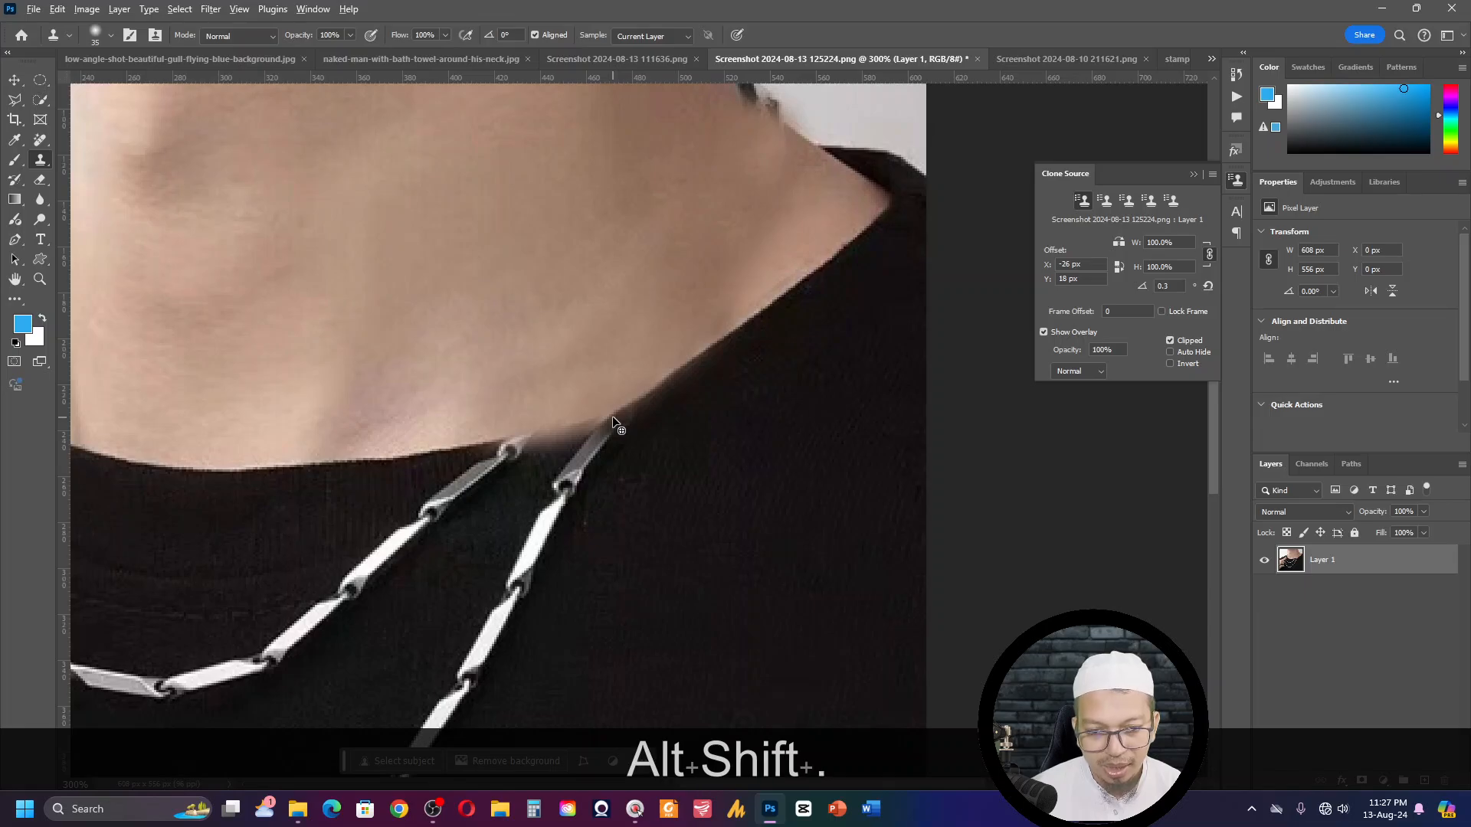
key("alt+shift+period")
key("alt+shift+period")
key("alt+shift+period")
key("alt+shift+period")
key("alt+shift+period")
key("alt+shift+period")
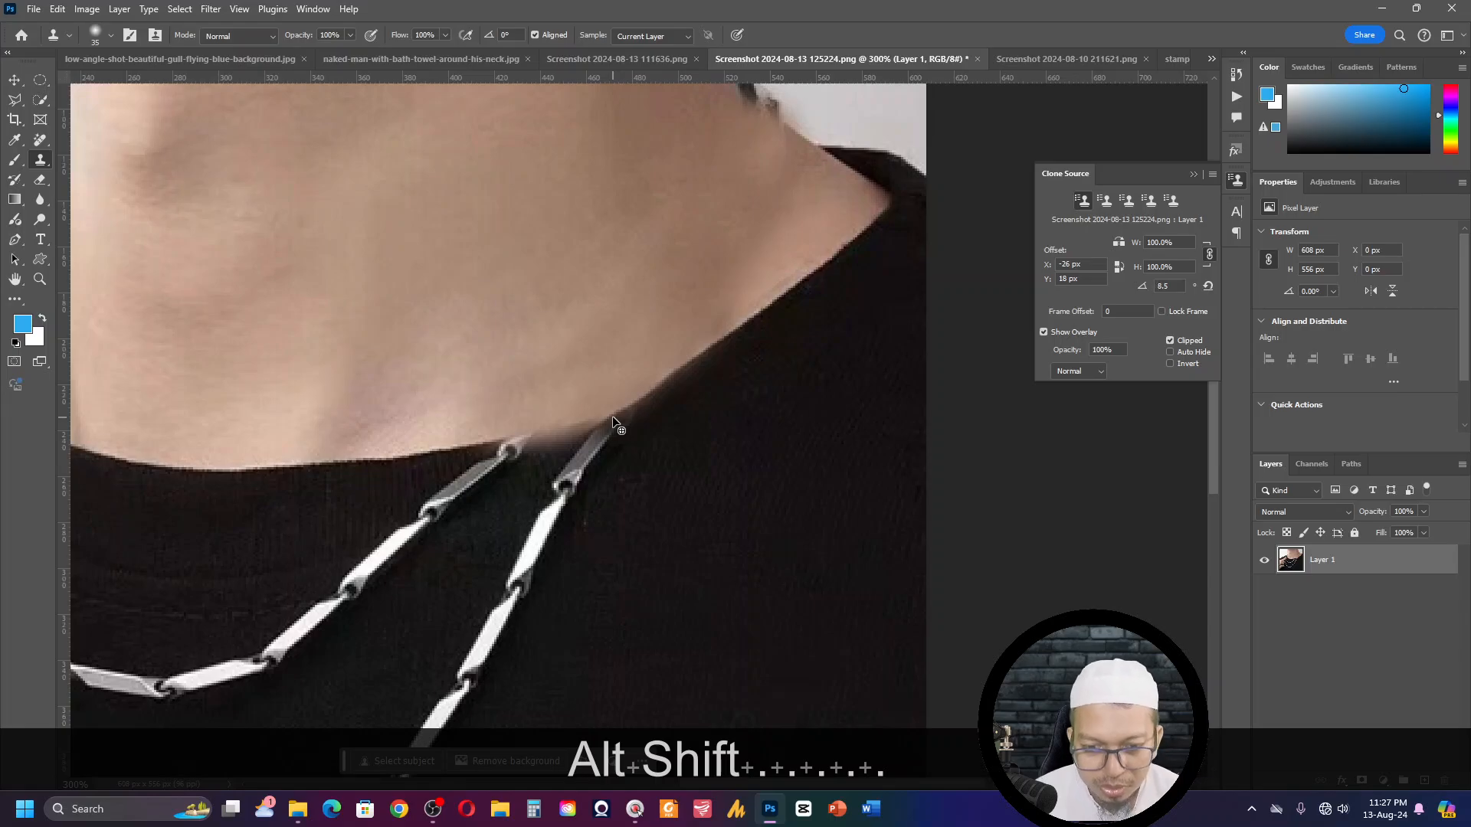
key("alt+shift+period")
key("alt+shift+period")
key("alt+shift+period")
key("alt+shift+period")
key("alt+shift+period")
key("alt+shift+period")
key("alt+shift+period")
key("alt+shift+period")
key("alt+shift+period")
key("alt+shift+period")
key("alt+shift+period")
key("alt+shift+period")
key("alt+shift+period")
key("alt+shift+period")
key("alt+shift+period")
key("alt+shift+period")
key("alt+shift+period")
key("alt+shift+period")
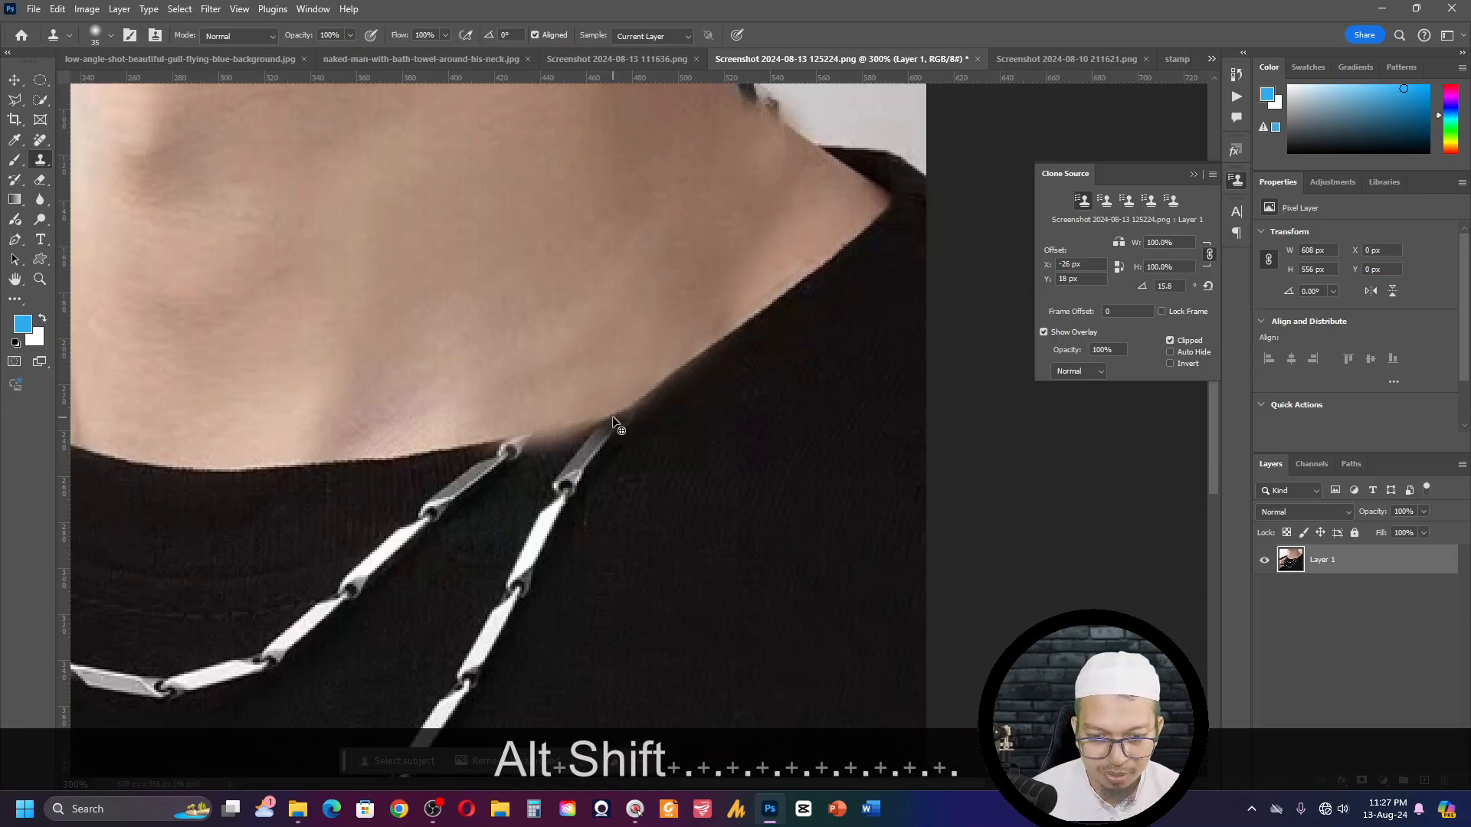
- Set the clone source rotation to 9.5 degrees, try cloning the collar edge between the chains, and undo the strokes
key("alt+shift+comma")
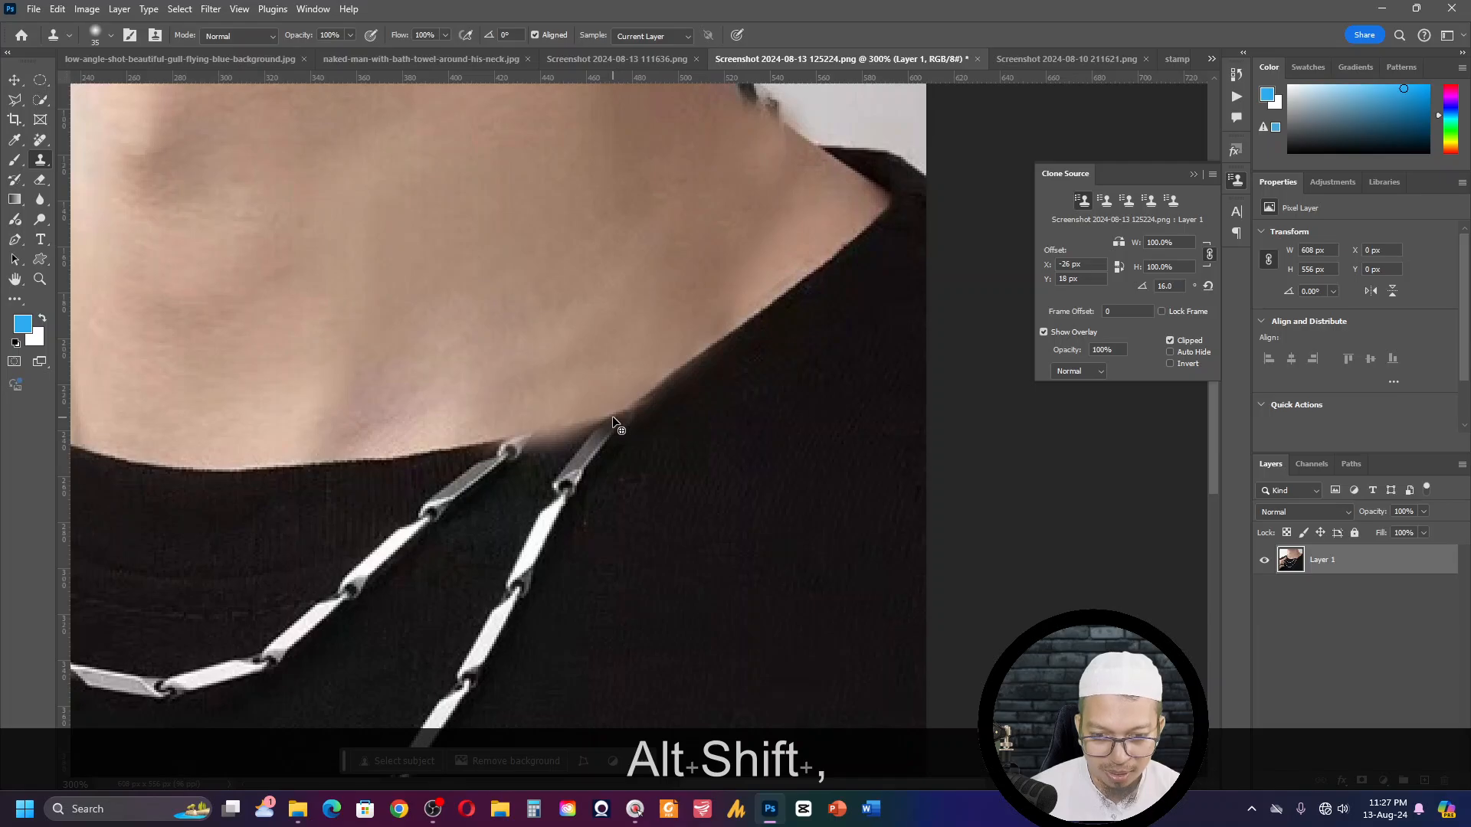
key("alt+shift+period")
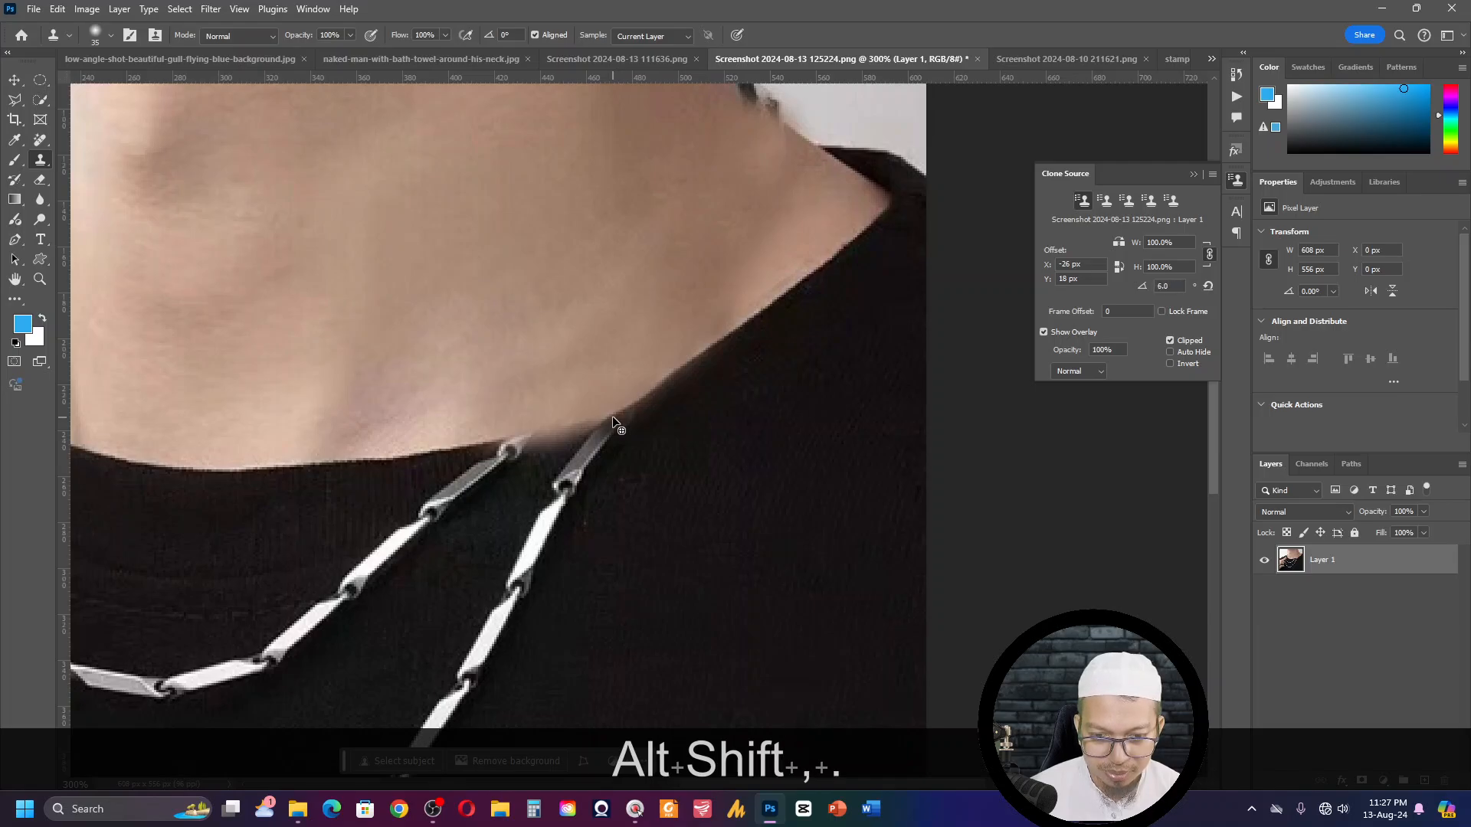
key("alt+shift+period")
key("alt+shift+period")
key("alt+shift+period")
key("alt+shift+period")
key("alt+shift+period")
key("alt+shift+period")
key("alt+shift+period")
key("alt+shift+period")
key("alt+shift+period")
key("alt+shift+period")
key("alt+shift+period")
key("alt+shift+period")
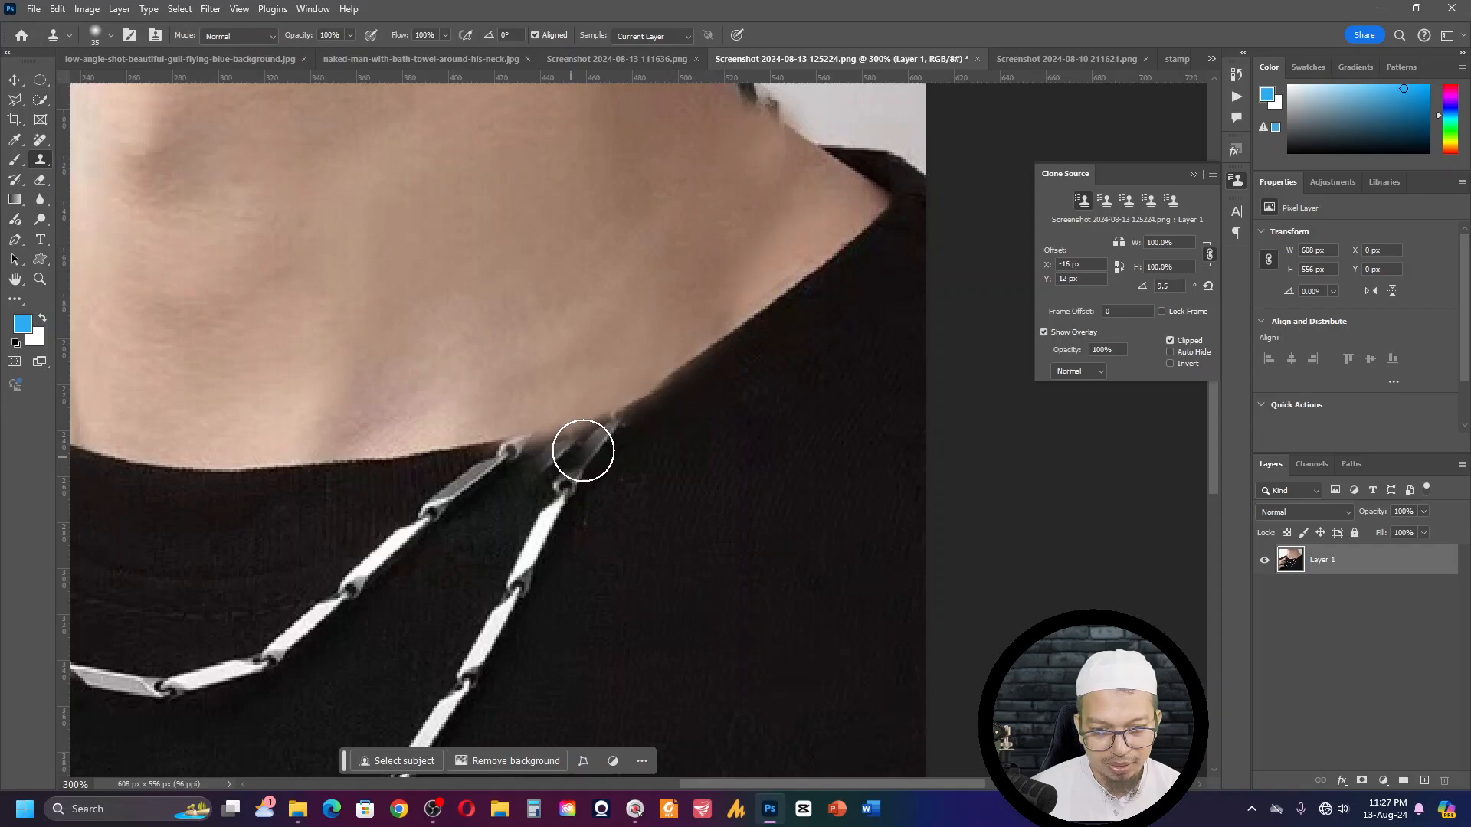
key("ctrl")
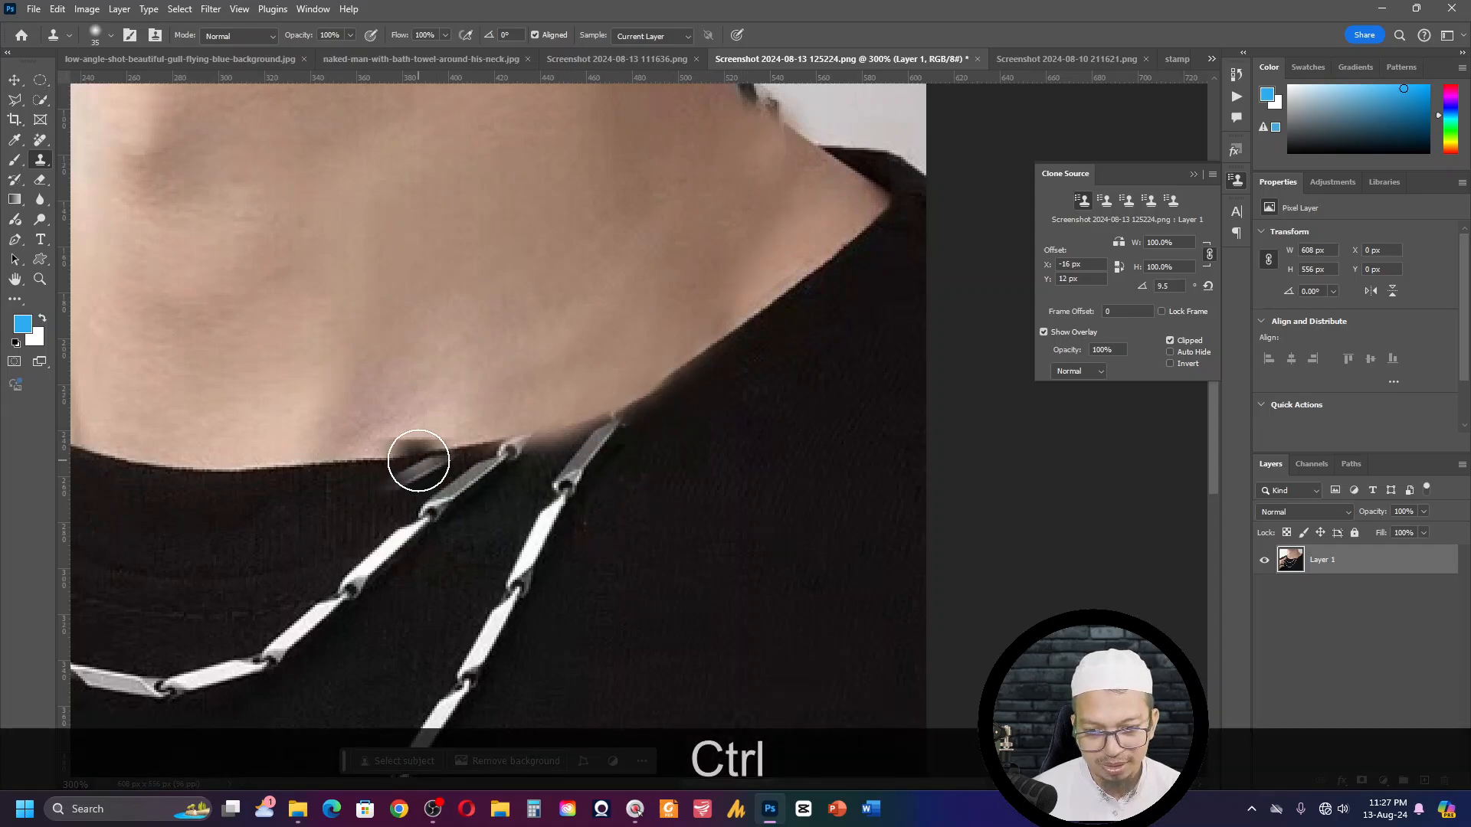
- Sample the collar edge left of the inner chain, set the source rotation to 0.3 degrees, and clone the edge across to the outer chain
key("alt")
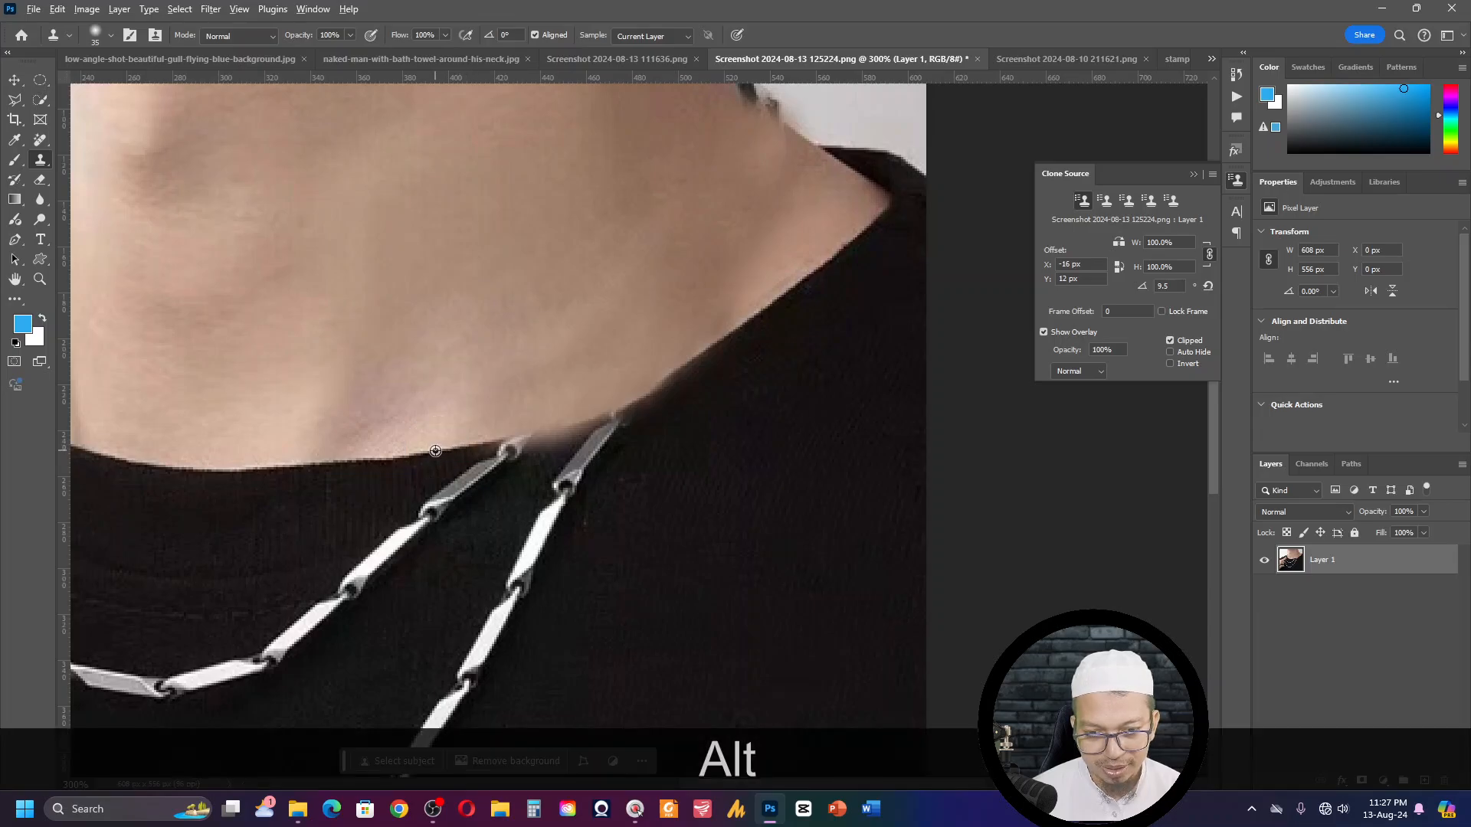
left_click(435, 451, "alt")
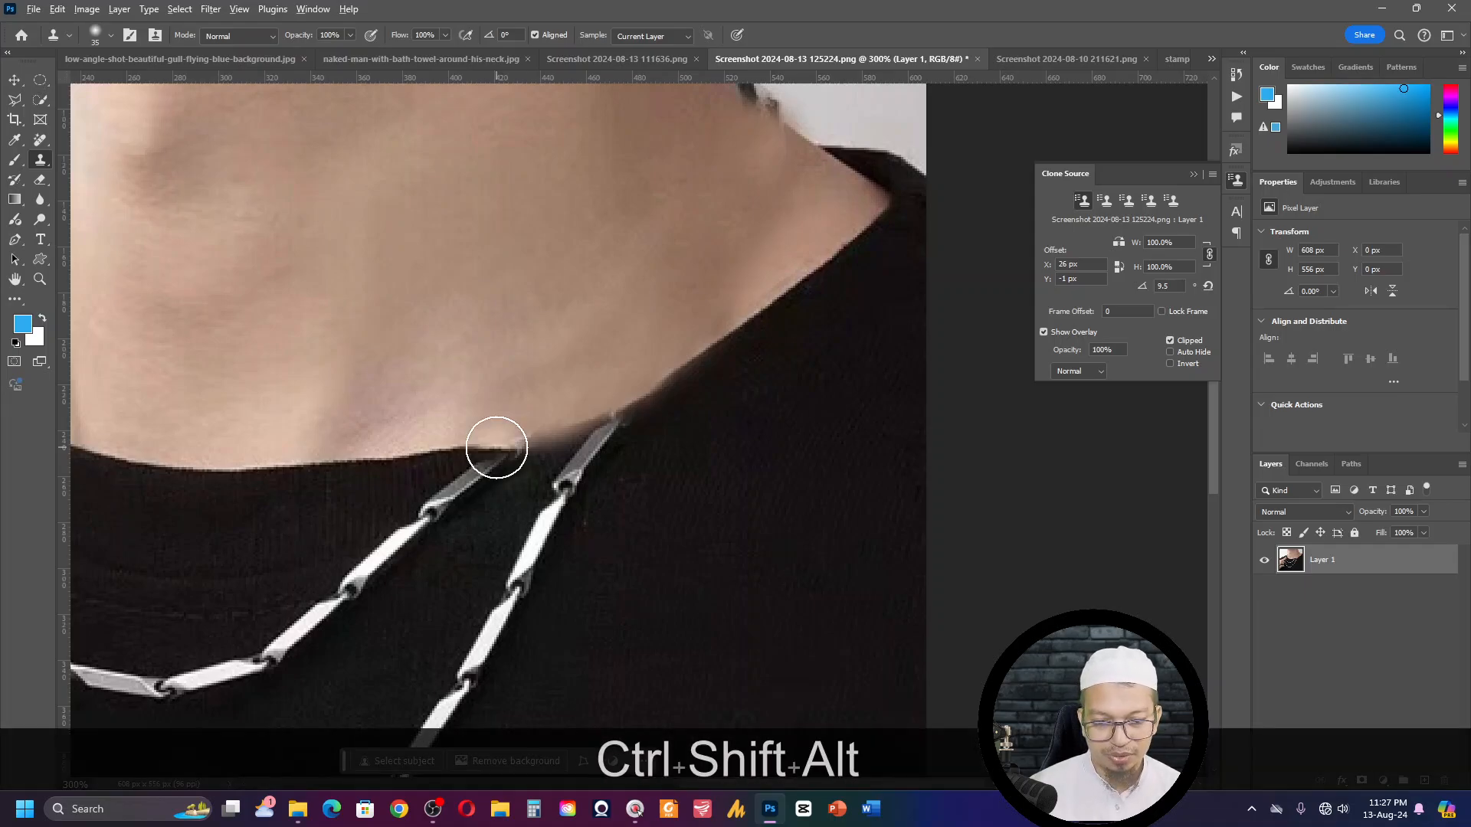
key("ctrl+shift+alt+comma")
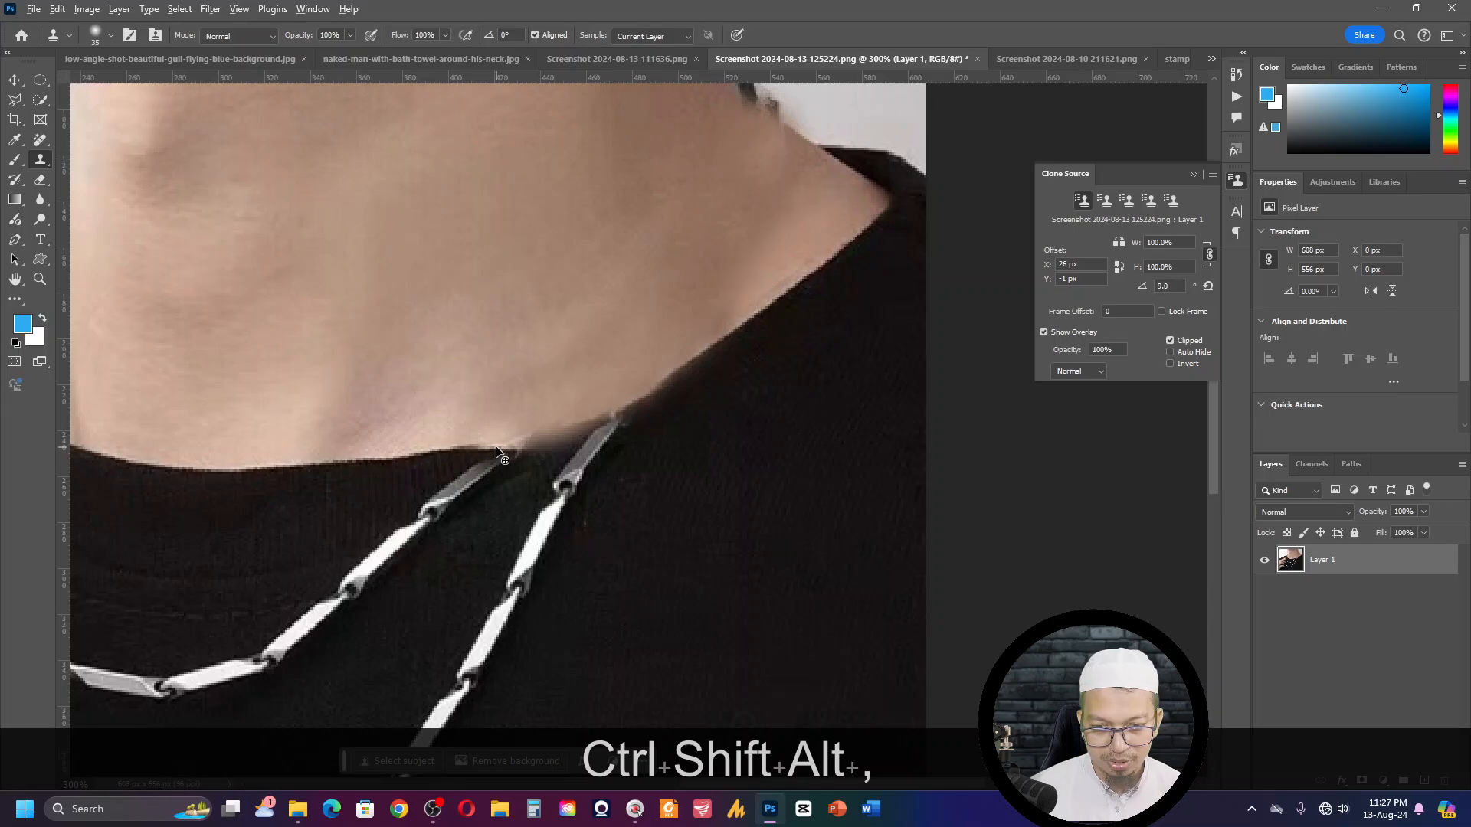
key("ctrl+shift+alt+comma")
key("ctrl+shift+alt+comma")
key("ctrl+shift+alt+comma")
key("ctrl+shift+alt+comma")
key("ctrl+shift+alt+comma")
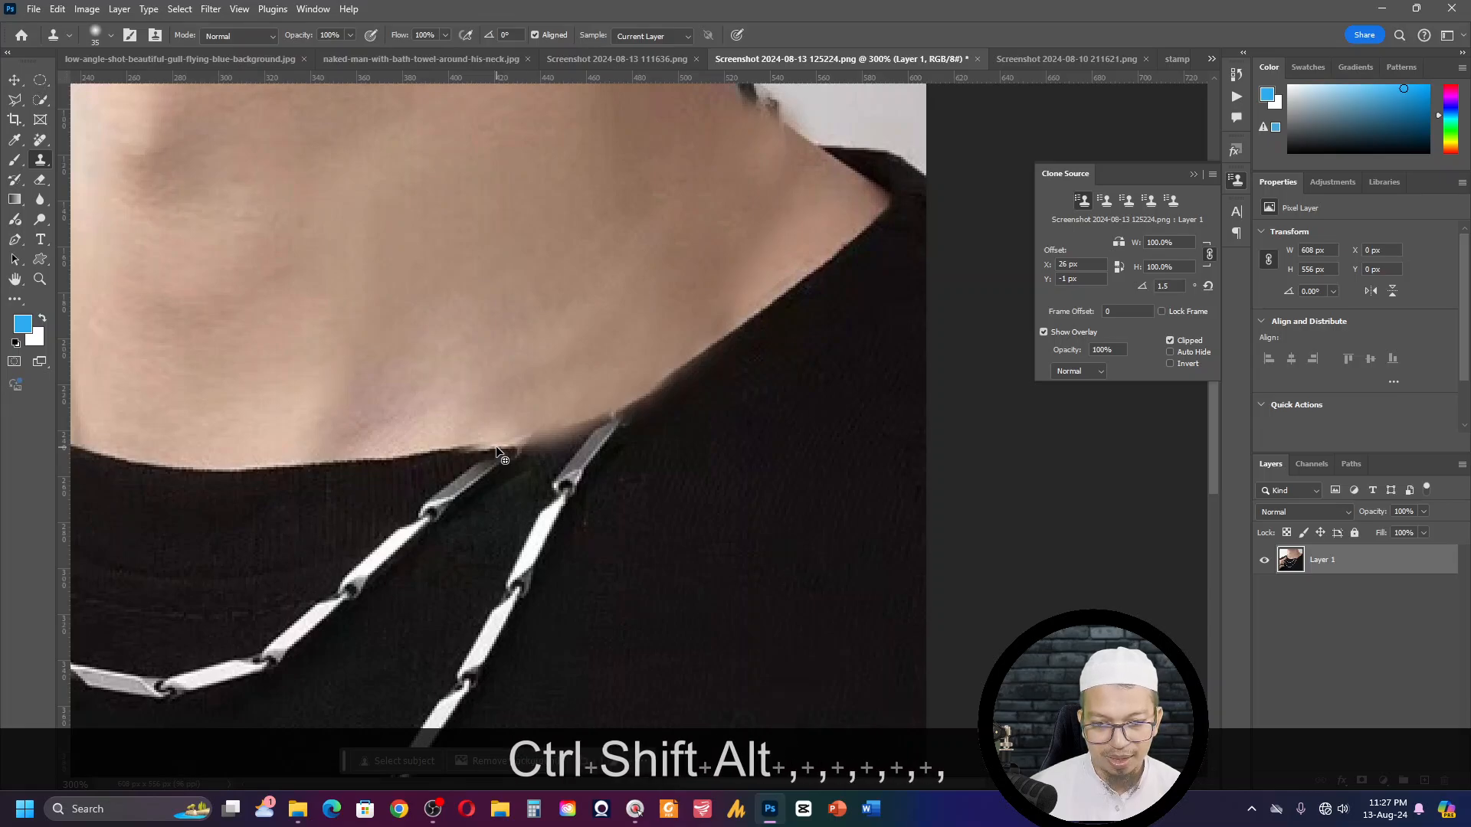
key("ctrl+shift+alt+comma")
key("shift+alt+comma")
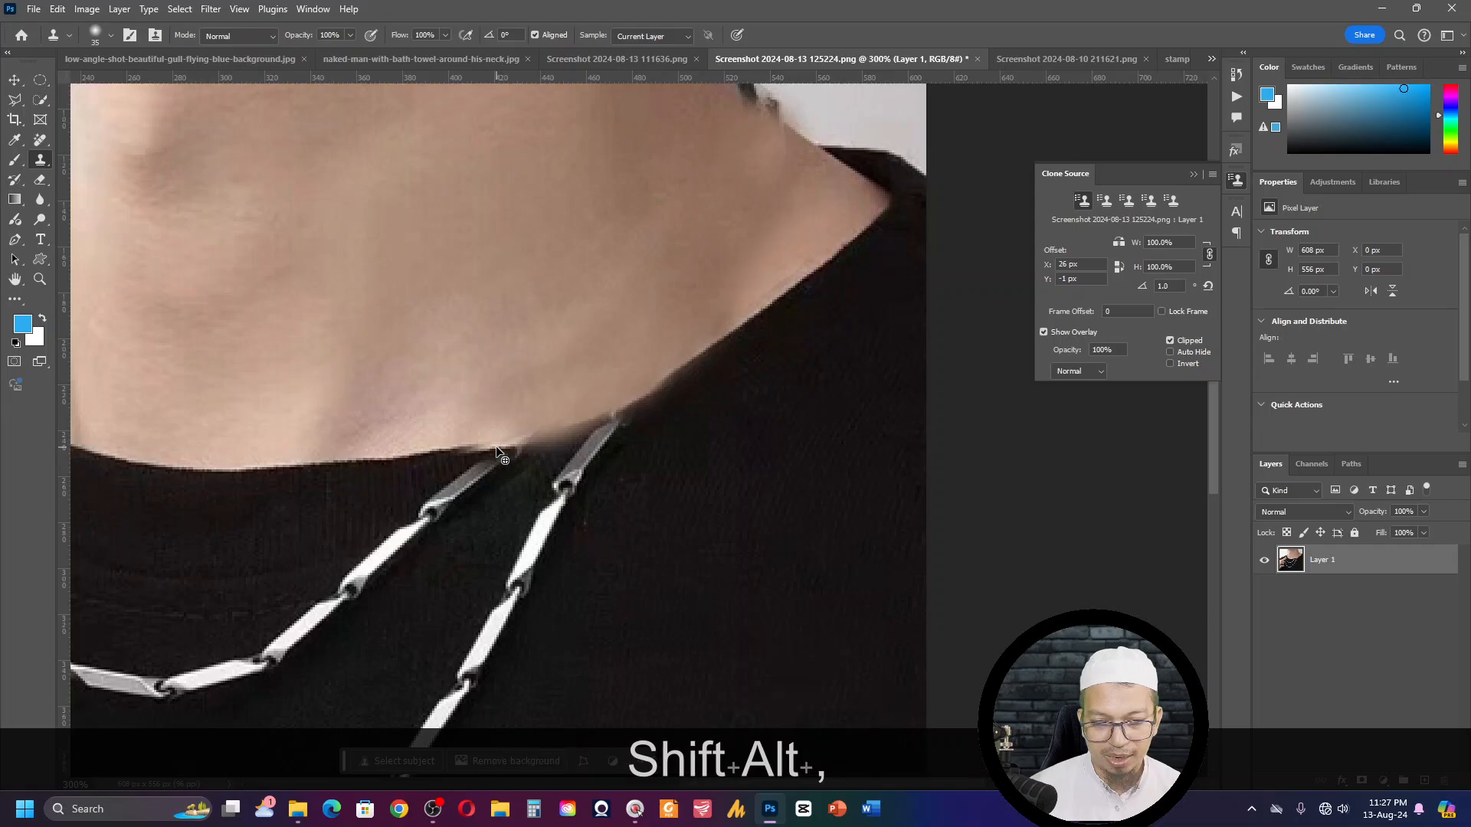
key("shift+alt+comma")
key("shift+alt+comma")
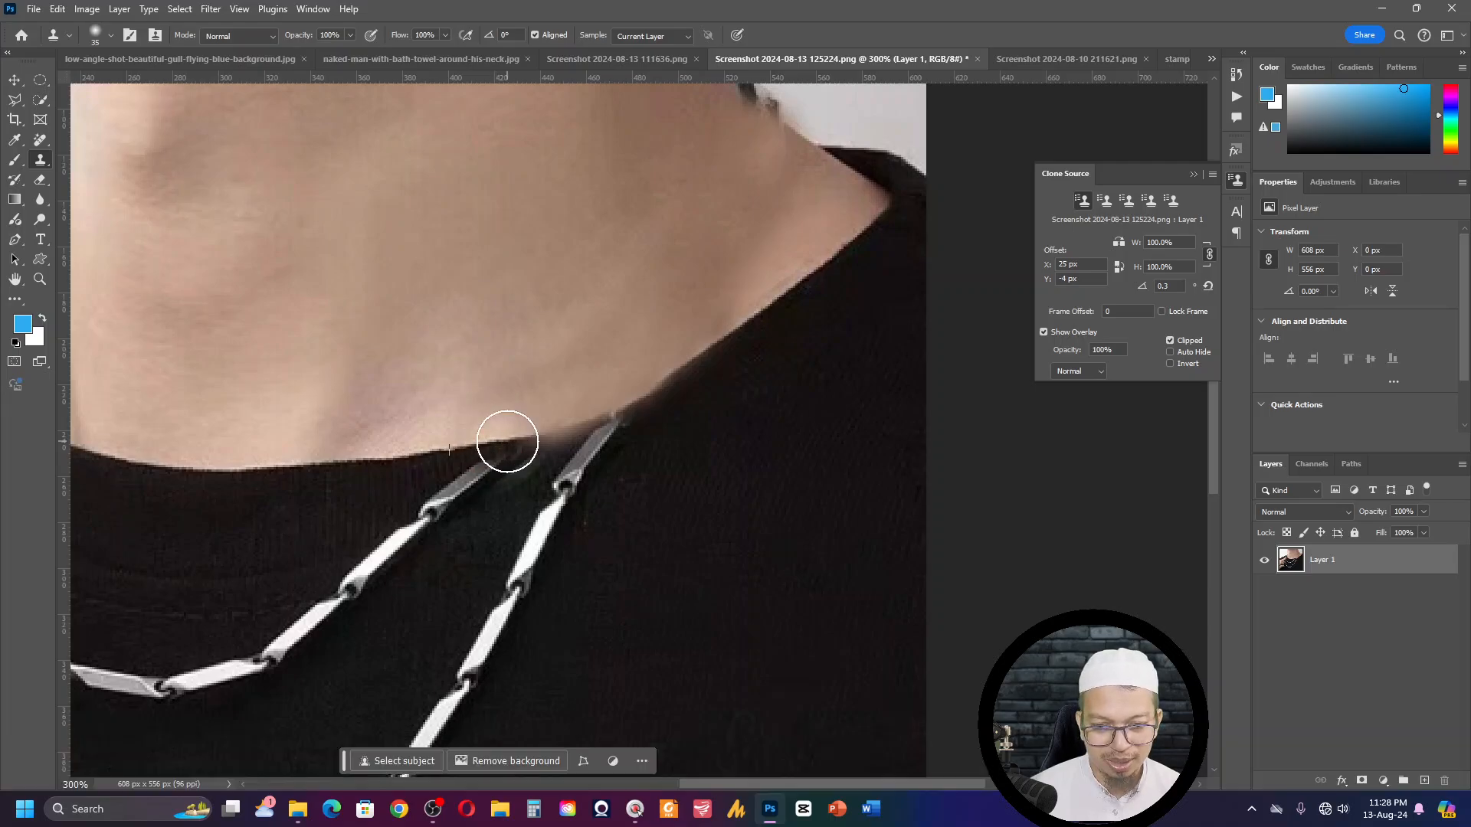
left_click_drag(535, 436, 586, 426)
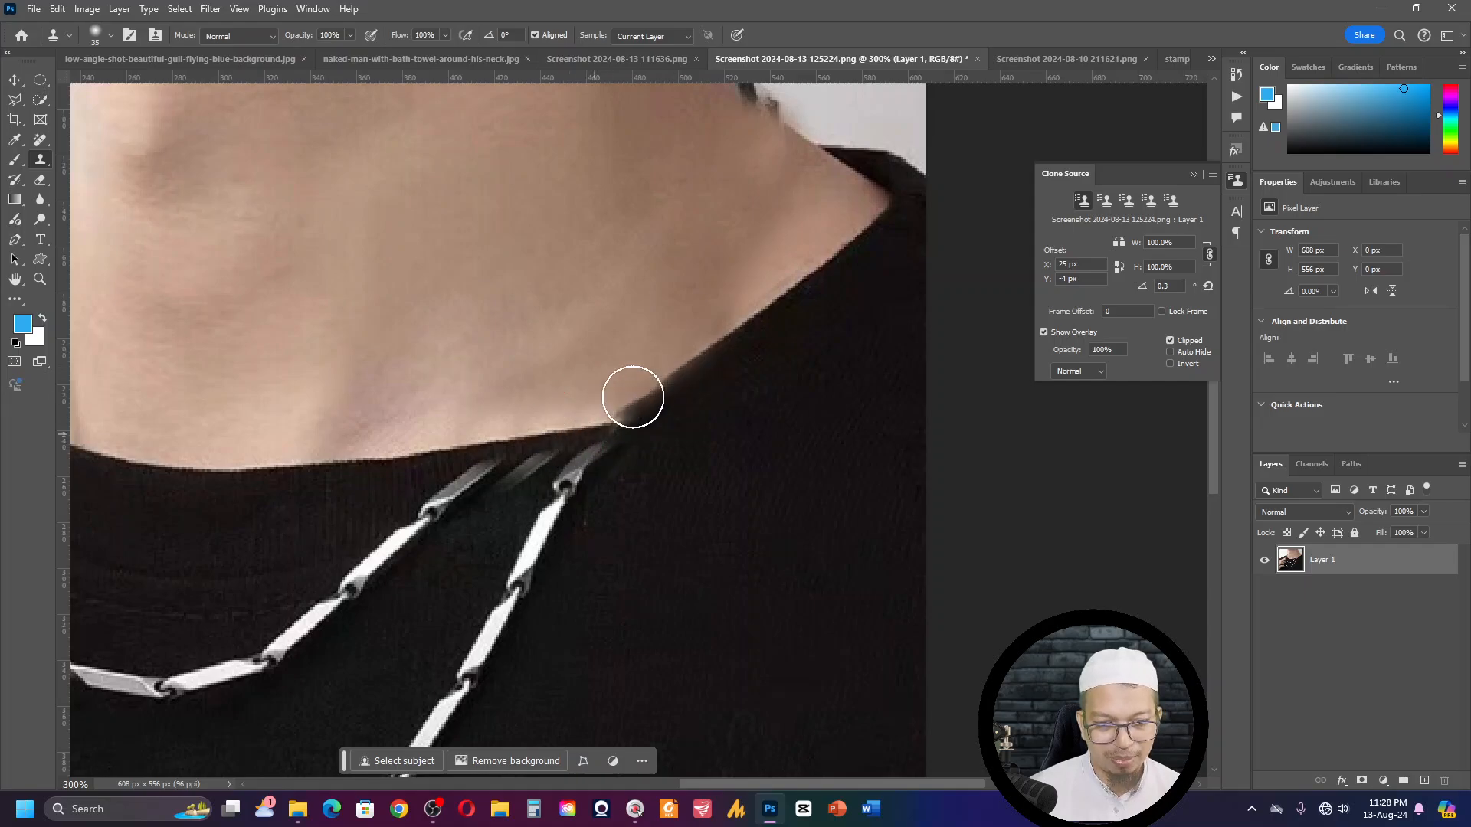
- Sample the clean collar edge on the shoulder side and clone it down over the blurred edge to the outer chain's tip
key("alt")
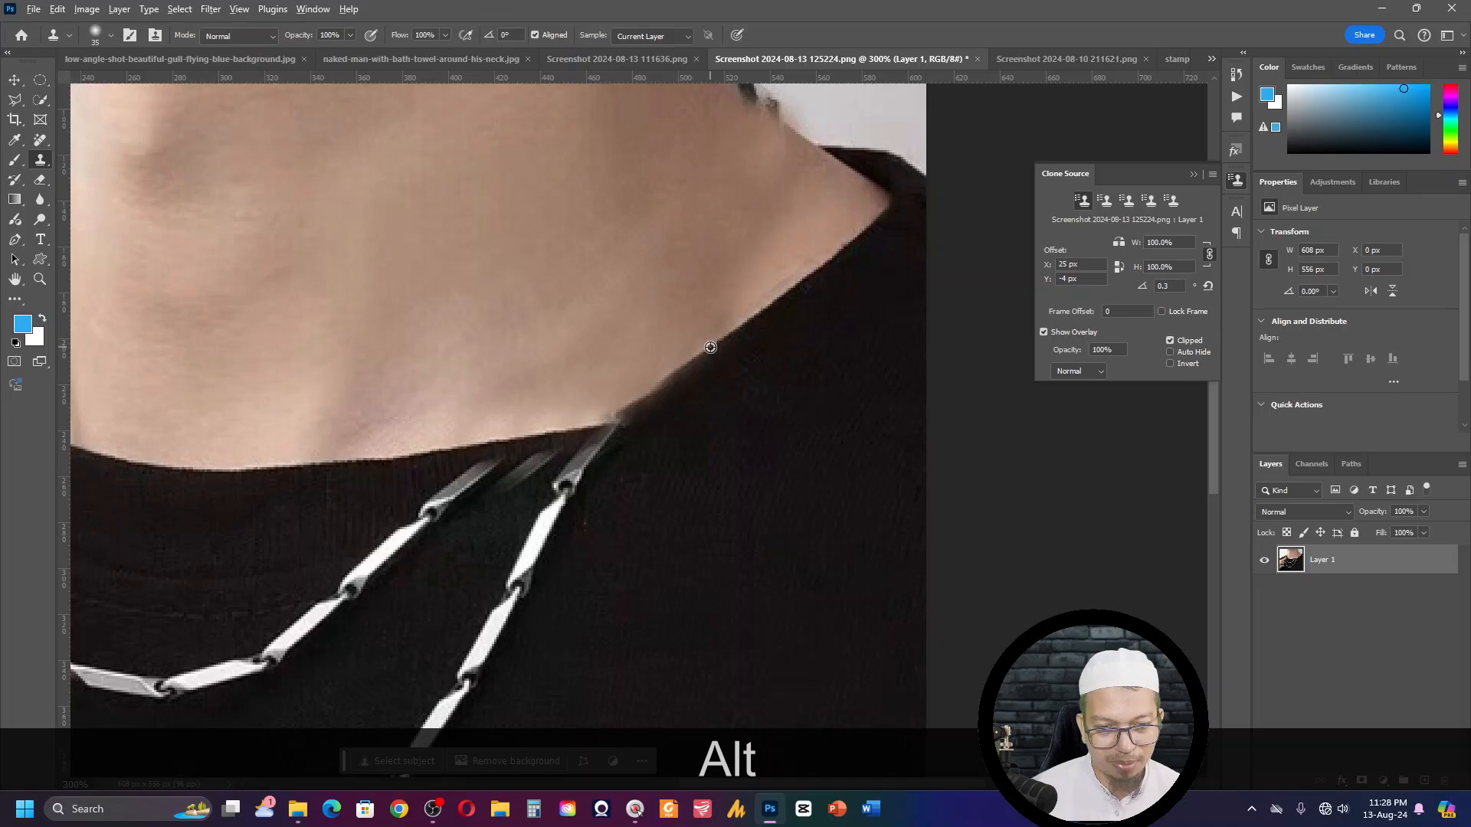
left_click(710, 349, "alt")
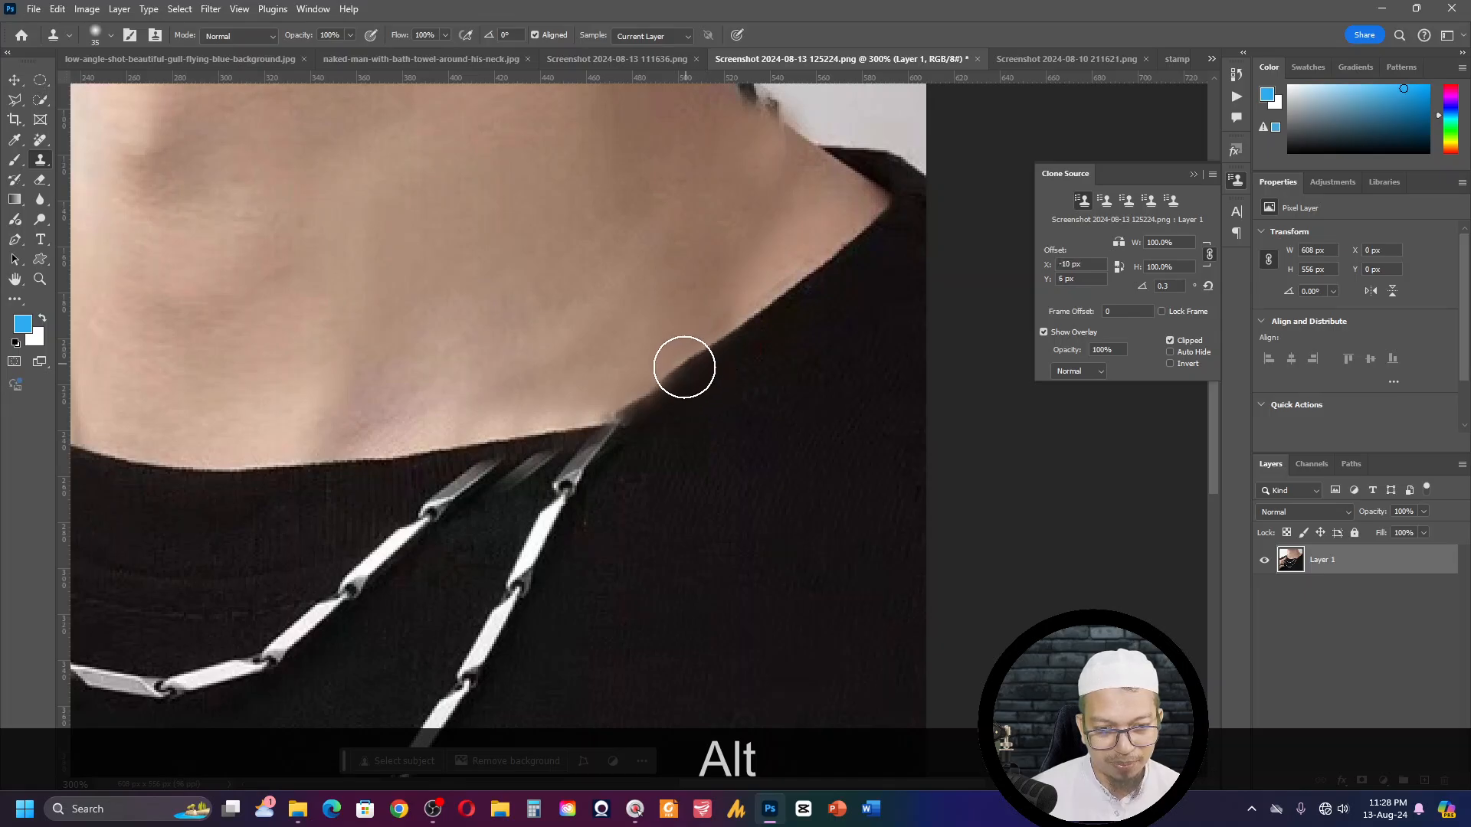
left_click(673, 372, "alt")
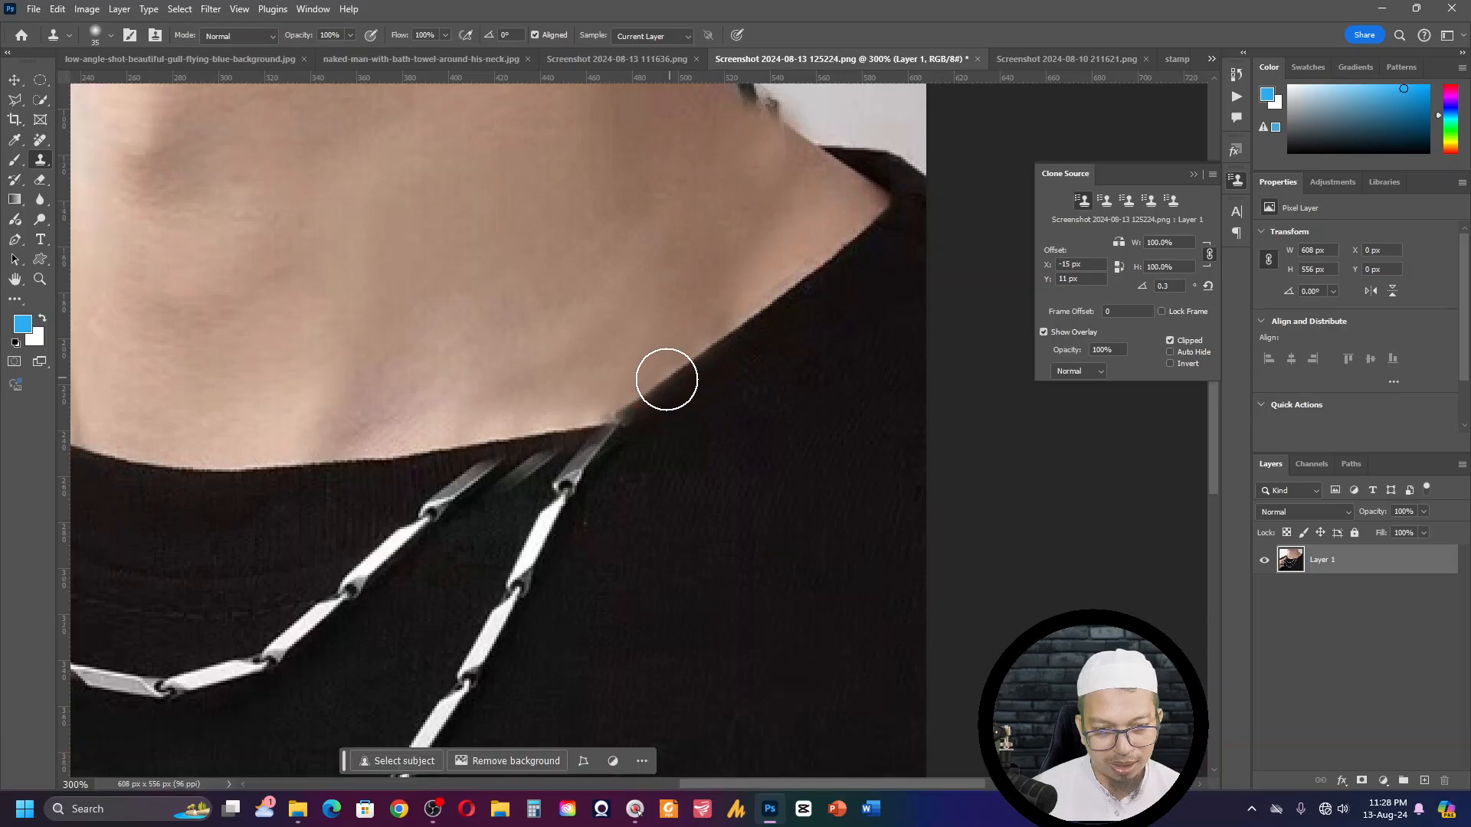
left_click(649, 398)
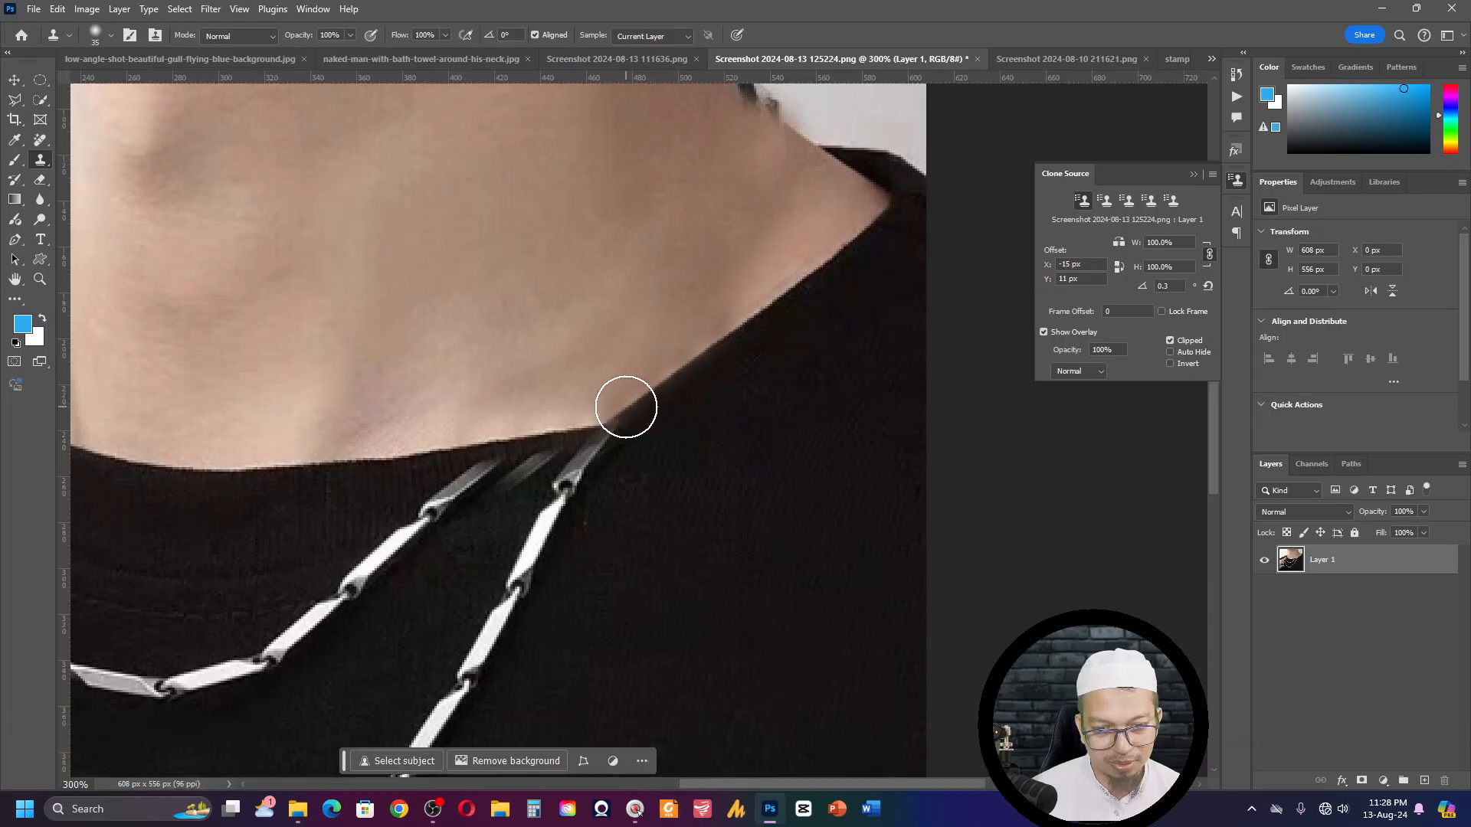
left_click(609, 415)
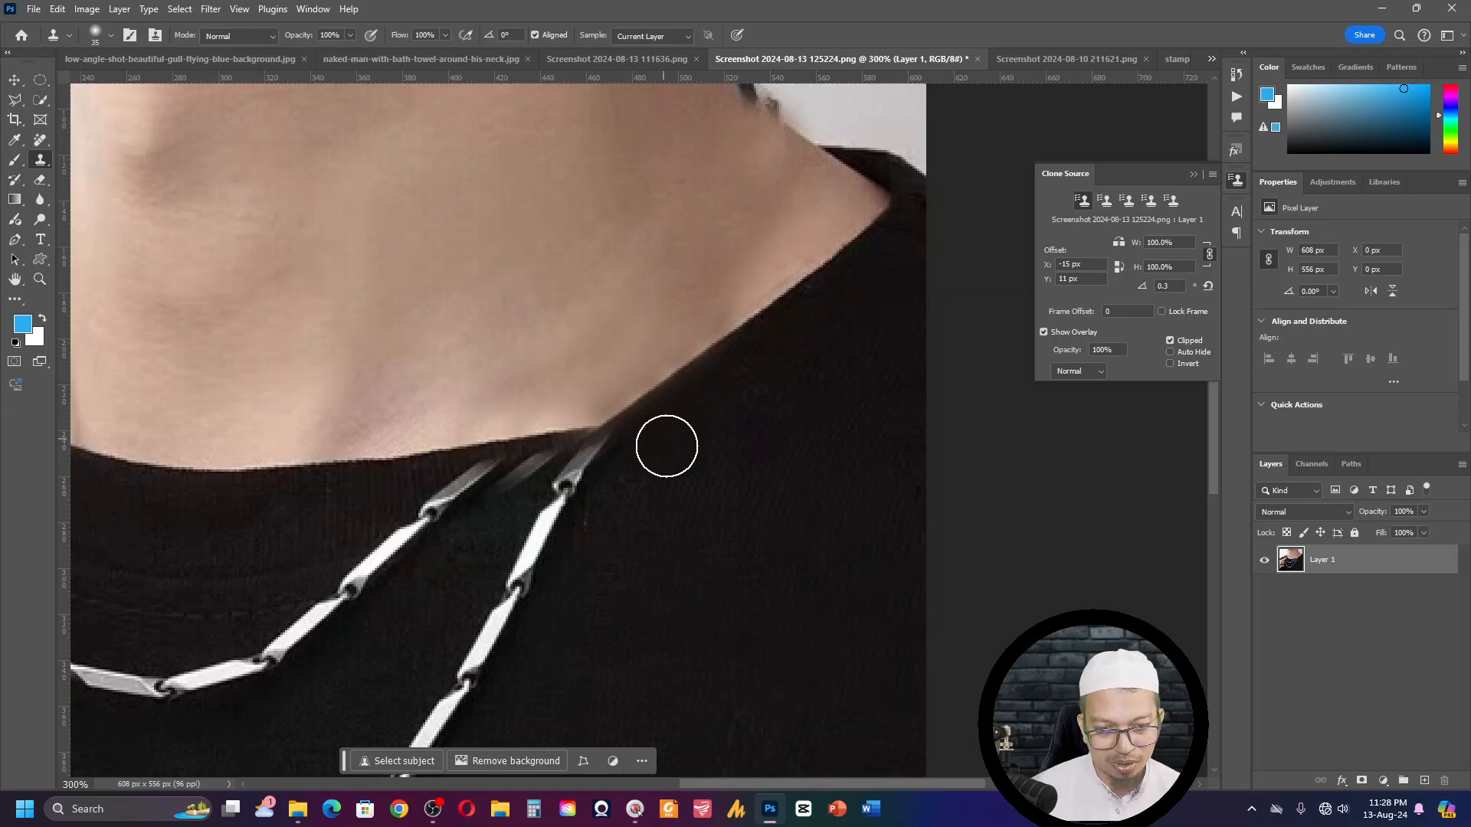
- Sample the collar edge on the shoulder side, set the clone source rotation to 10.5 degrees, and clone the edge over the collar junction
key("alt")
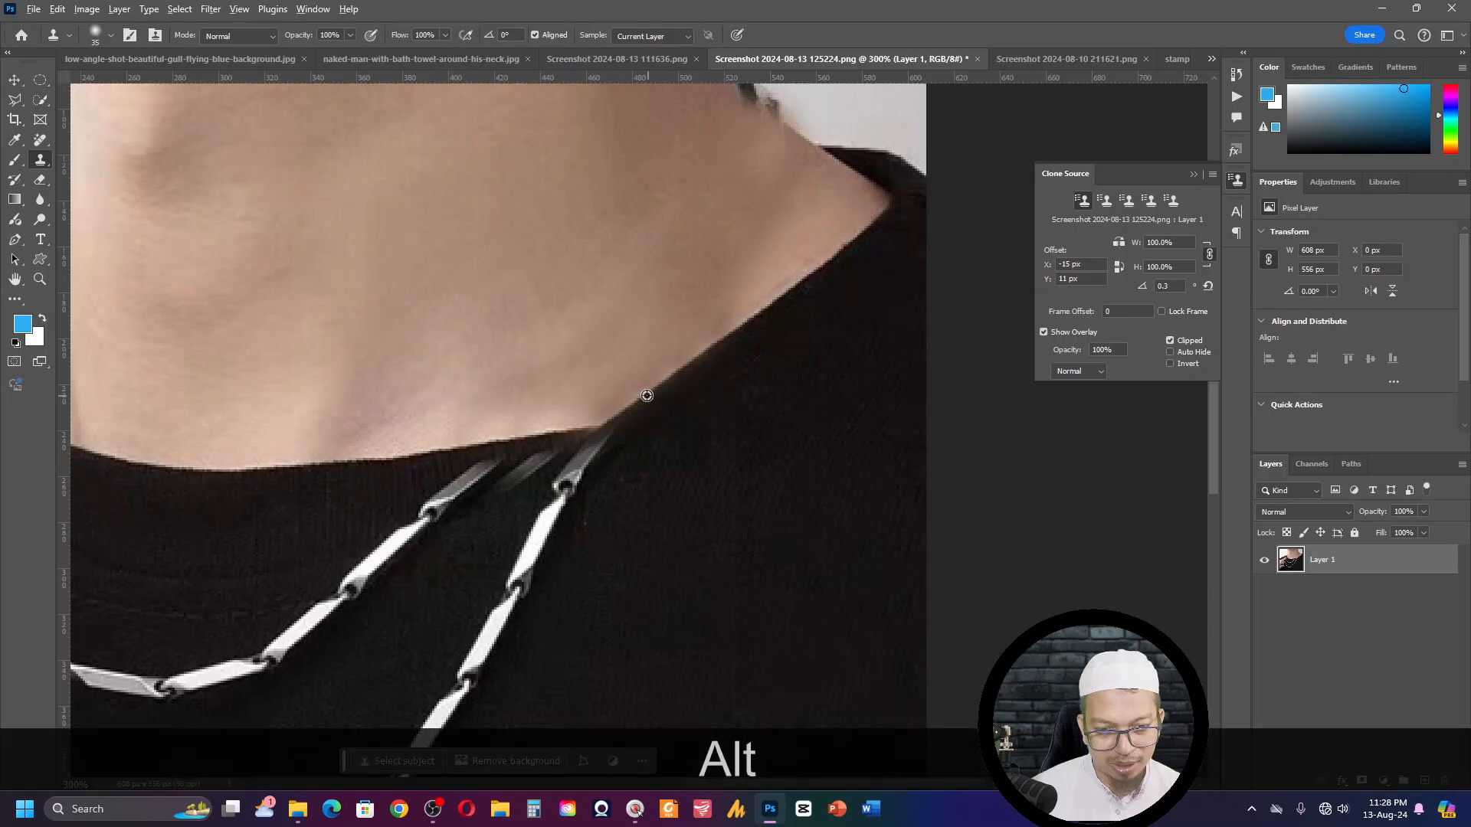
left_click(646, 393, "alt")
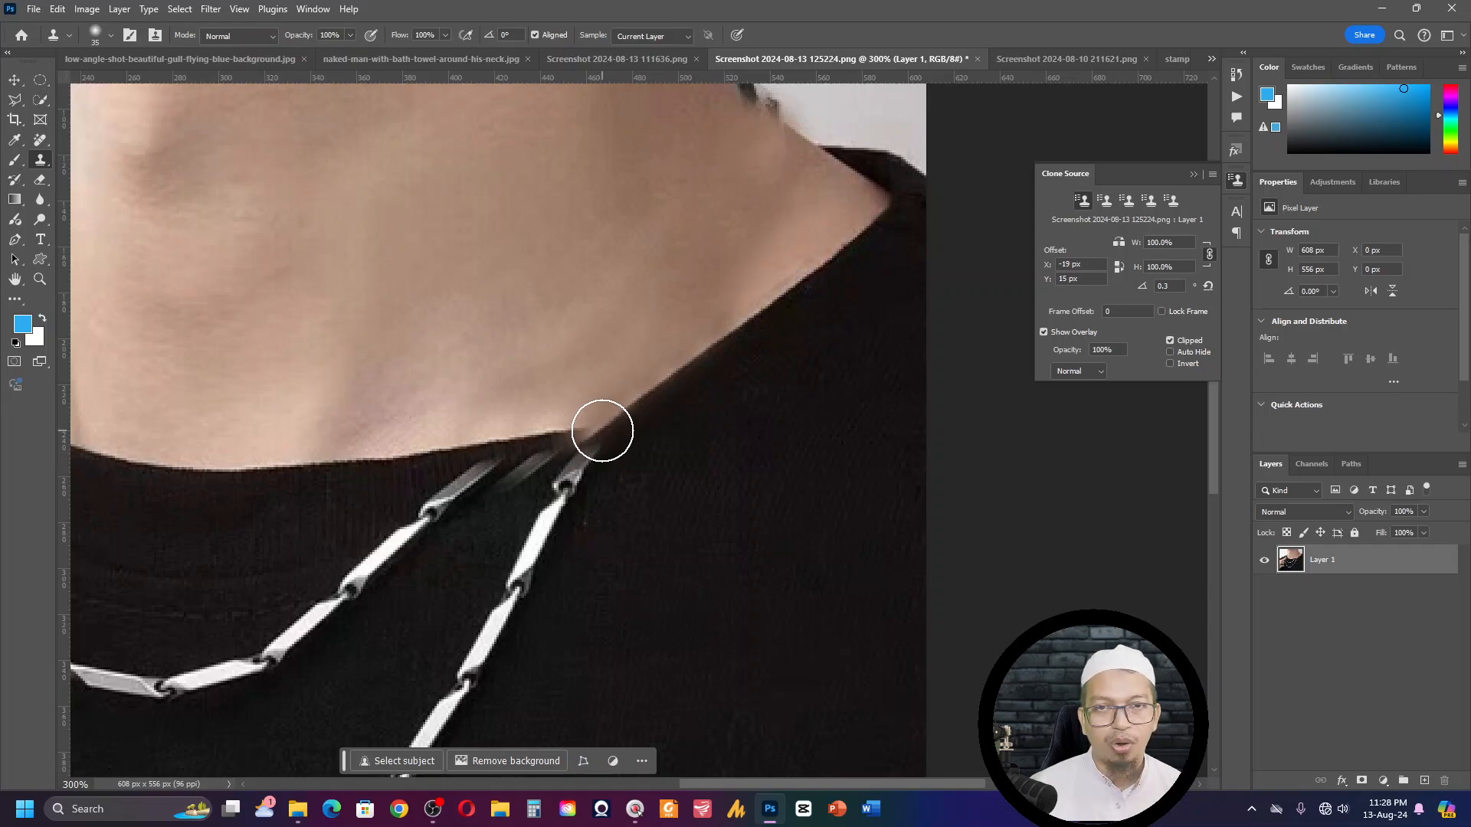
key("shift+alt")
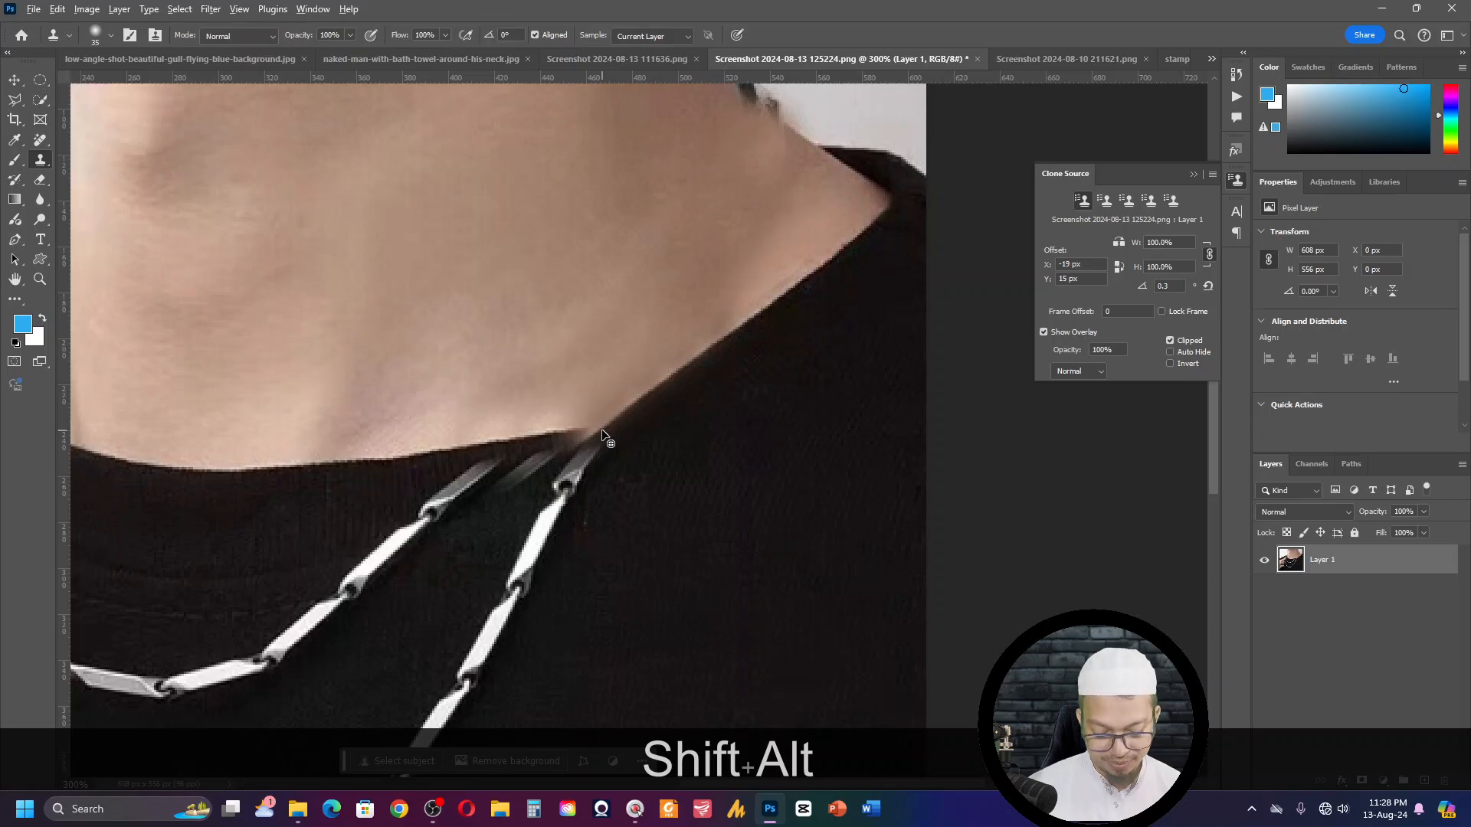
key("shift+alt+period")
key("shift+alt+period")
key("shift+alt+period")
key("shift+alt+period")
key("shift+alt+period")
key("shift+alt+period")
key("shift+alt+period")
key("shift+alt+period")
key("shift+alt+period")
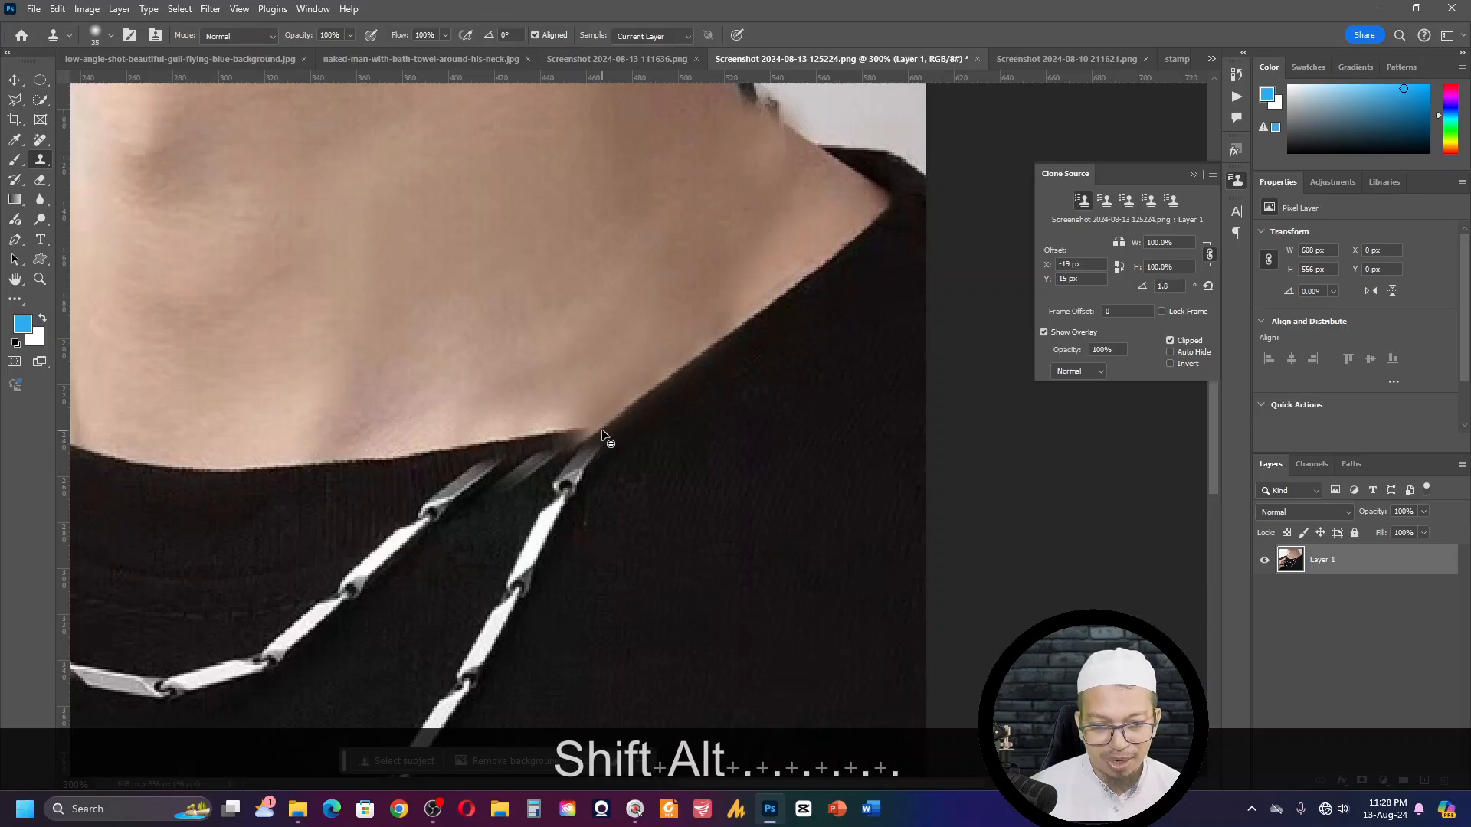
key("shift+alt+period")
key("shift+alt+period")
key("shift+alt+period")
key("shift+alt+period")
key("shift+alt+period")
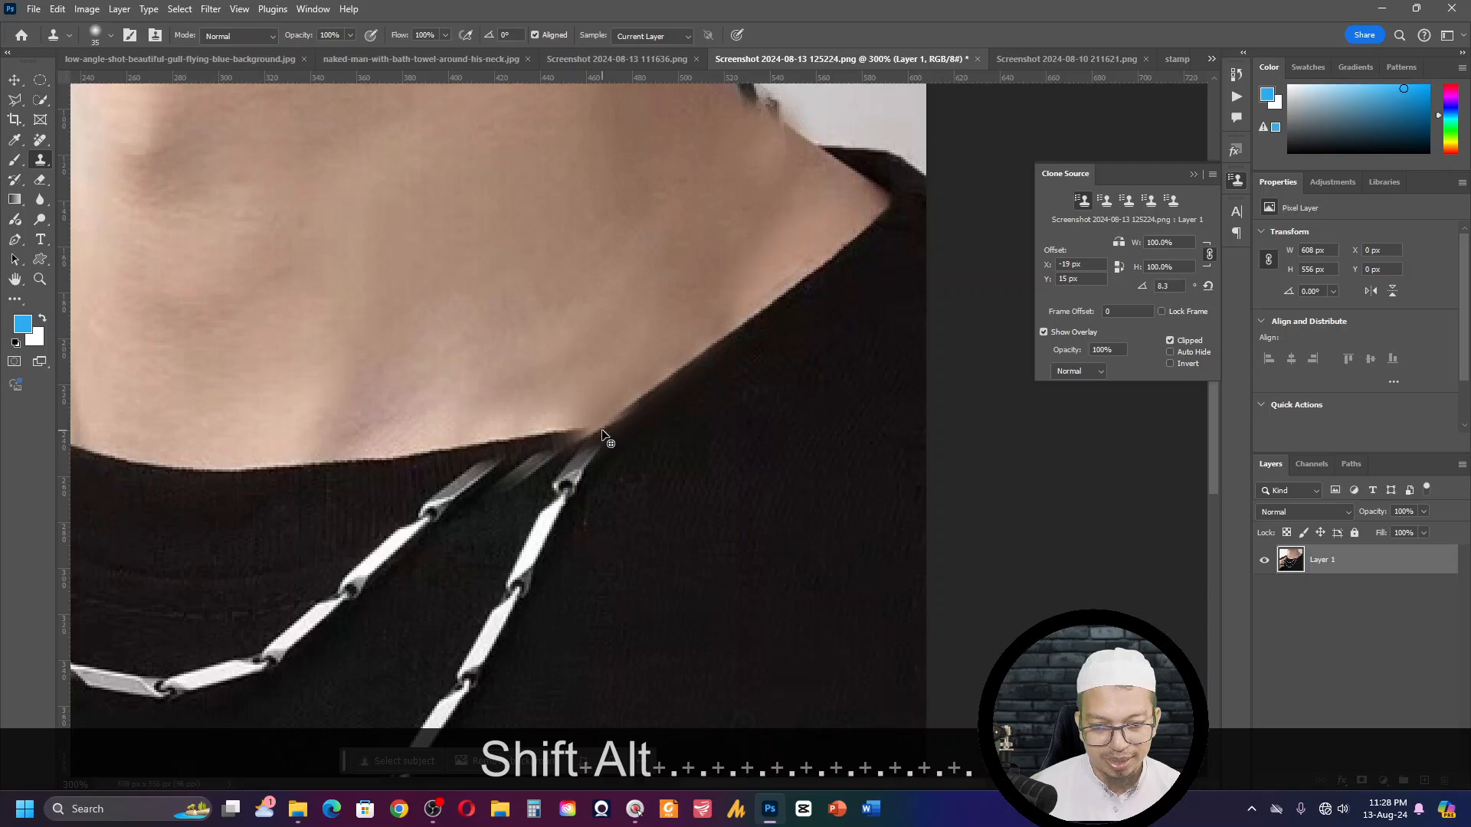
key("shift+alt+comma")
key("shift+alt+comma")
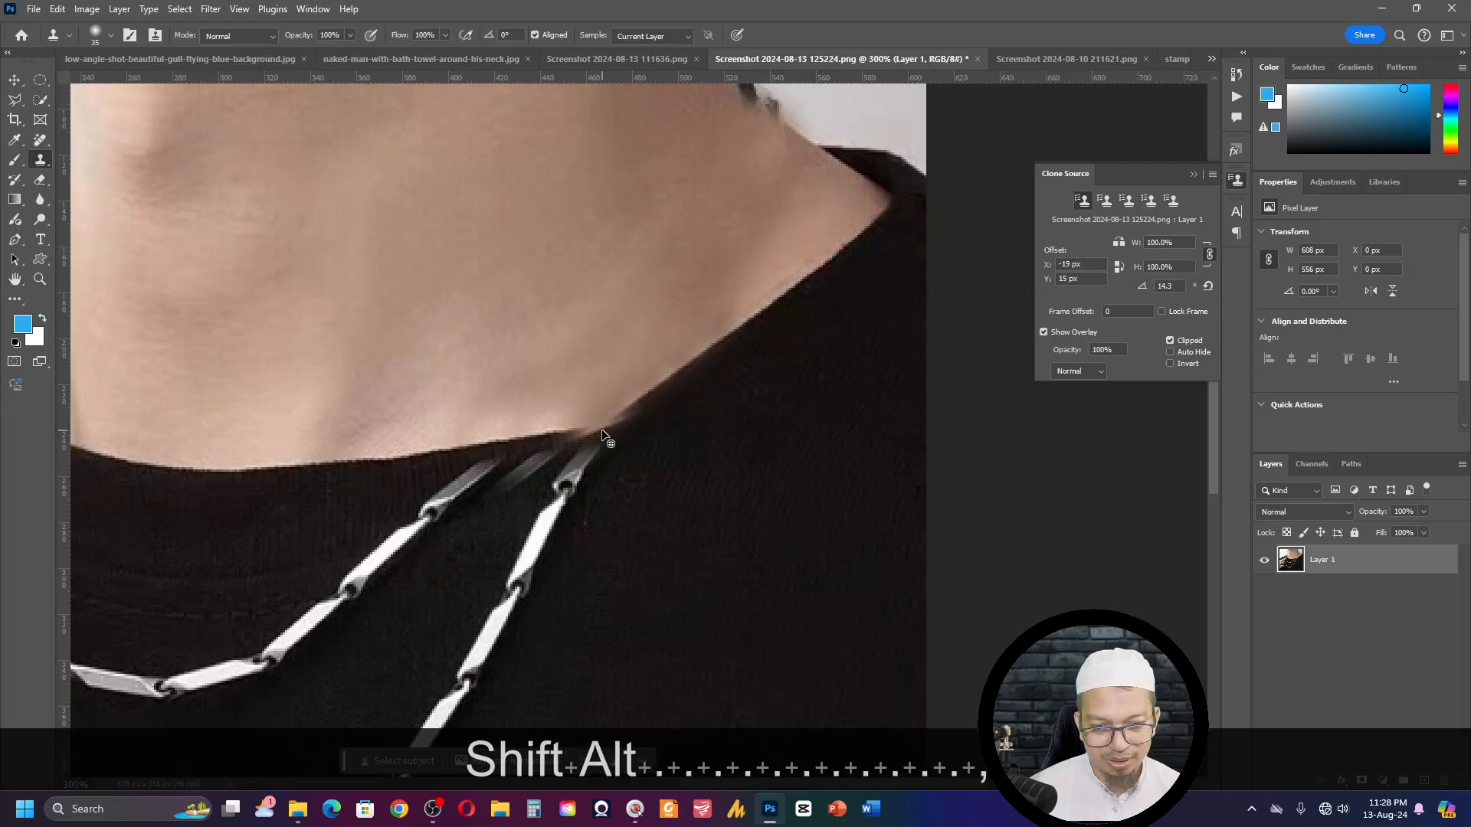
key("shift+alt+Up")
key("shift+alt+Up")
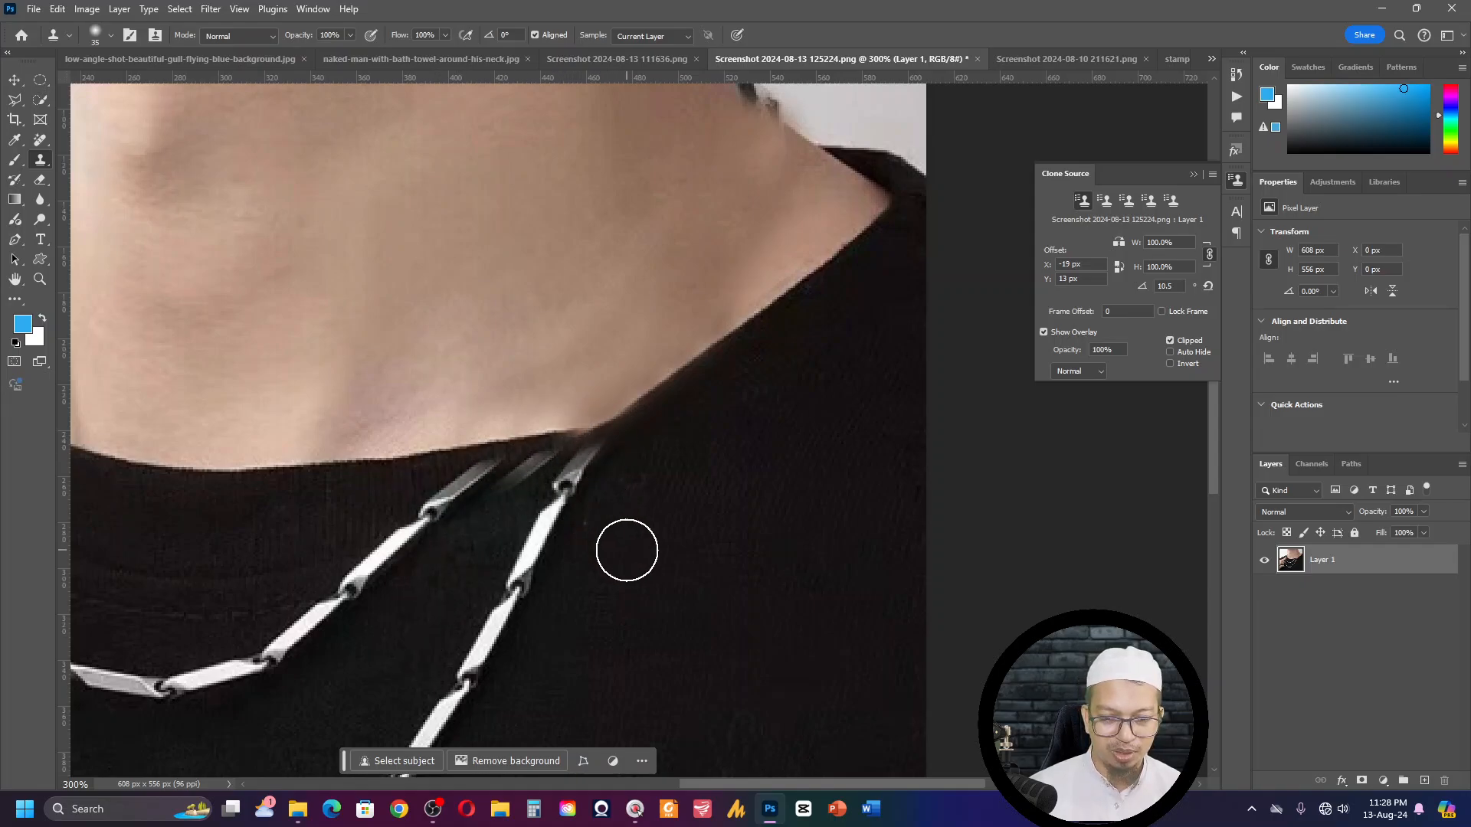
- Sample clean shirt fabric beside the outer chain and clone it over the chain's upper links below the collar
left_click(673, 519, "alt")
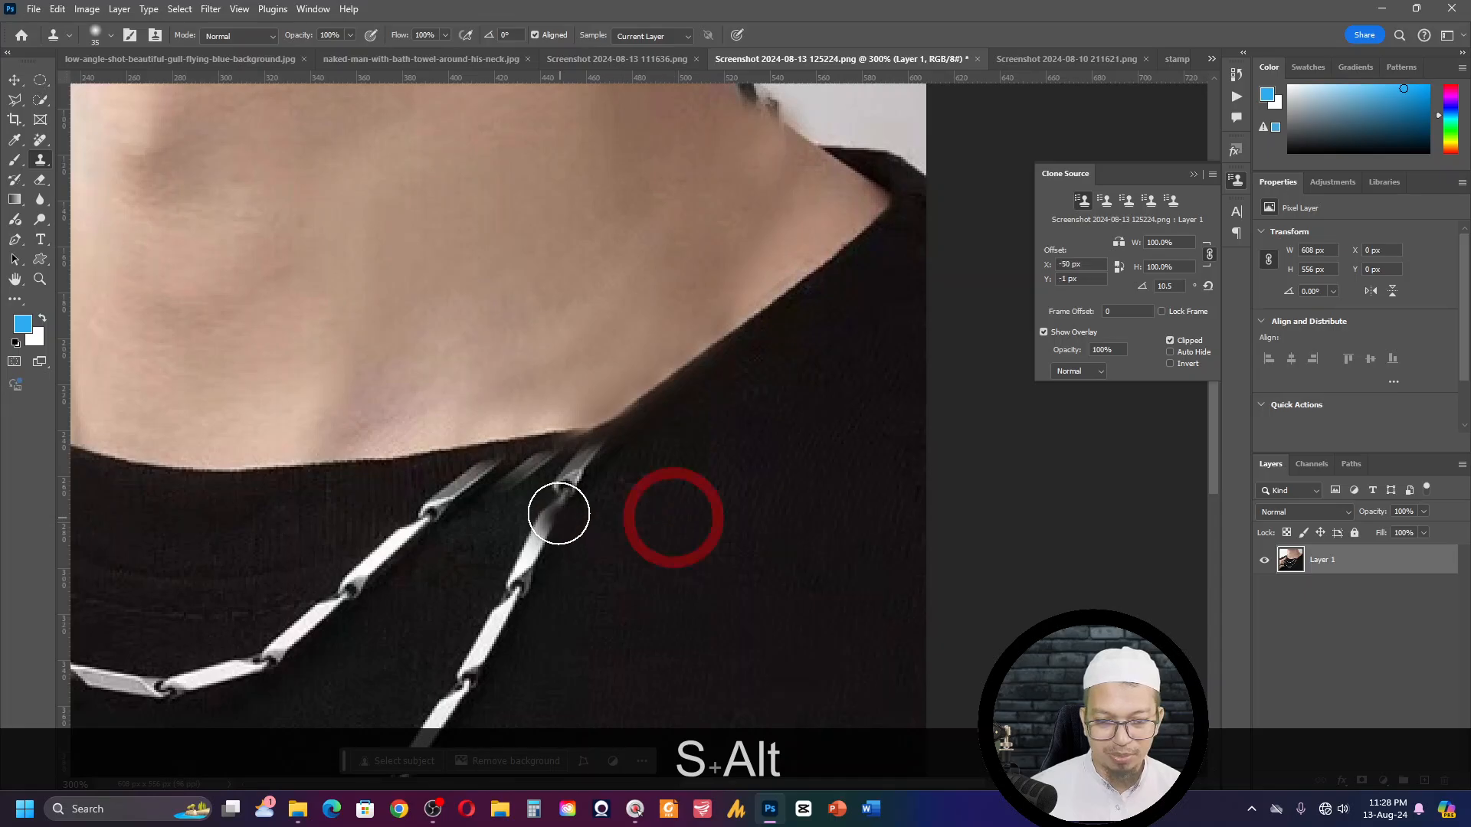
mouse_move(558, 506)
left_mouse_down()
mouse_move(531, 563)
mouse_move(568, 532)
left_mouse_up()
left_click(650, 504, "alt")
mouse_move(607, 487)
left_mouse_down()
mouse_move(508, 483)
mouse_move(536, 506)
left_mouse_up()
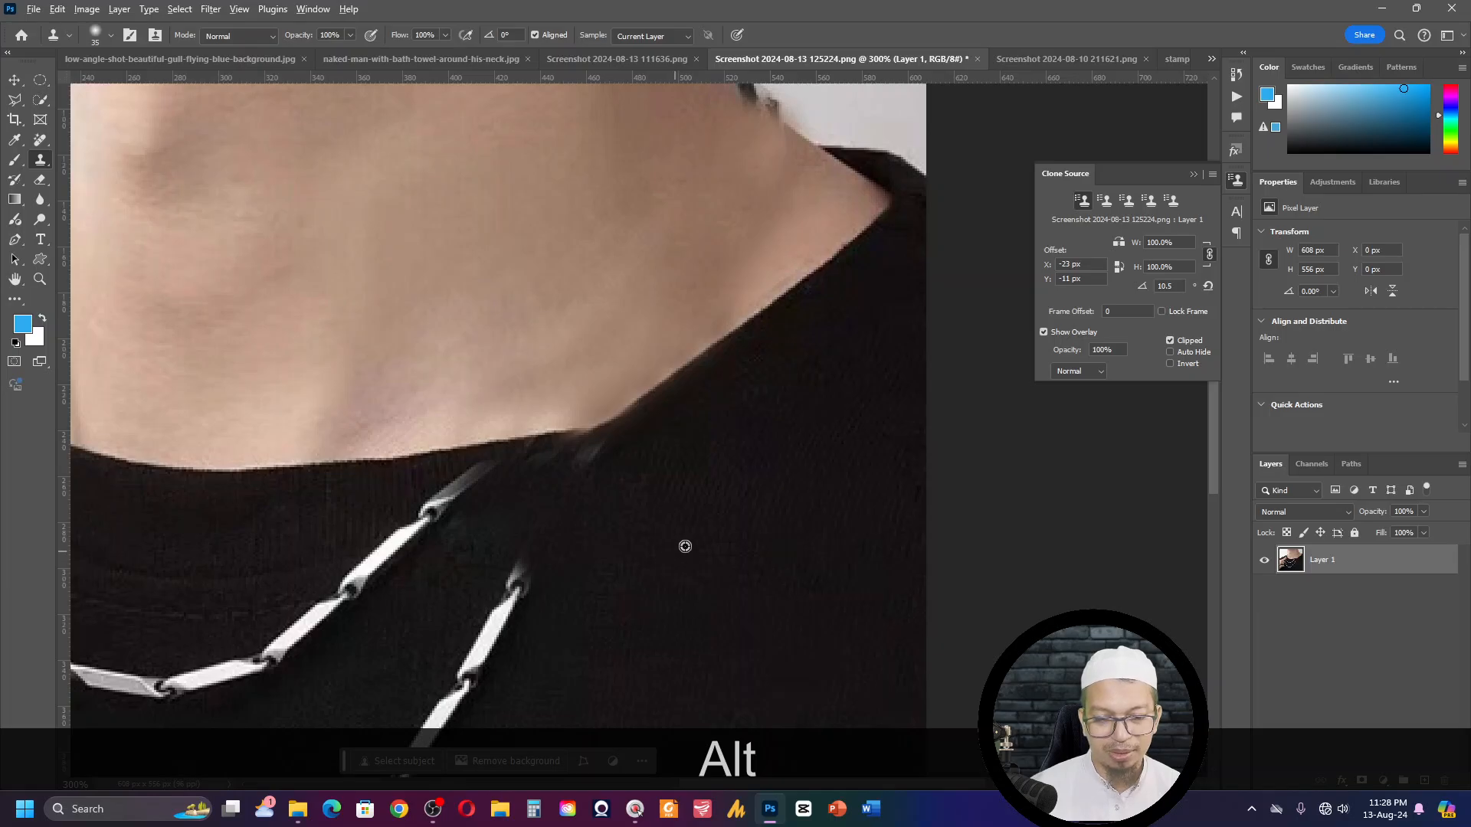
left_click(651, 542, "alt")
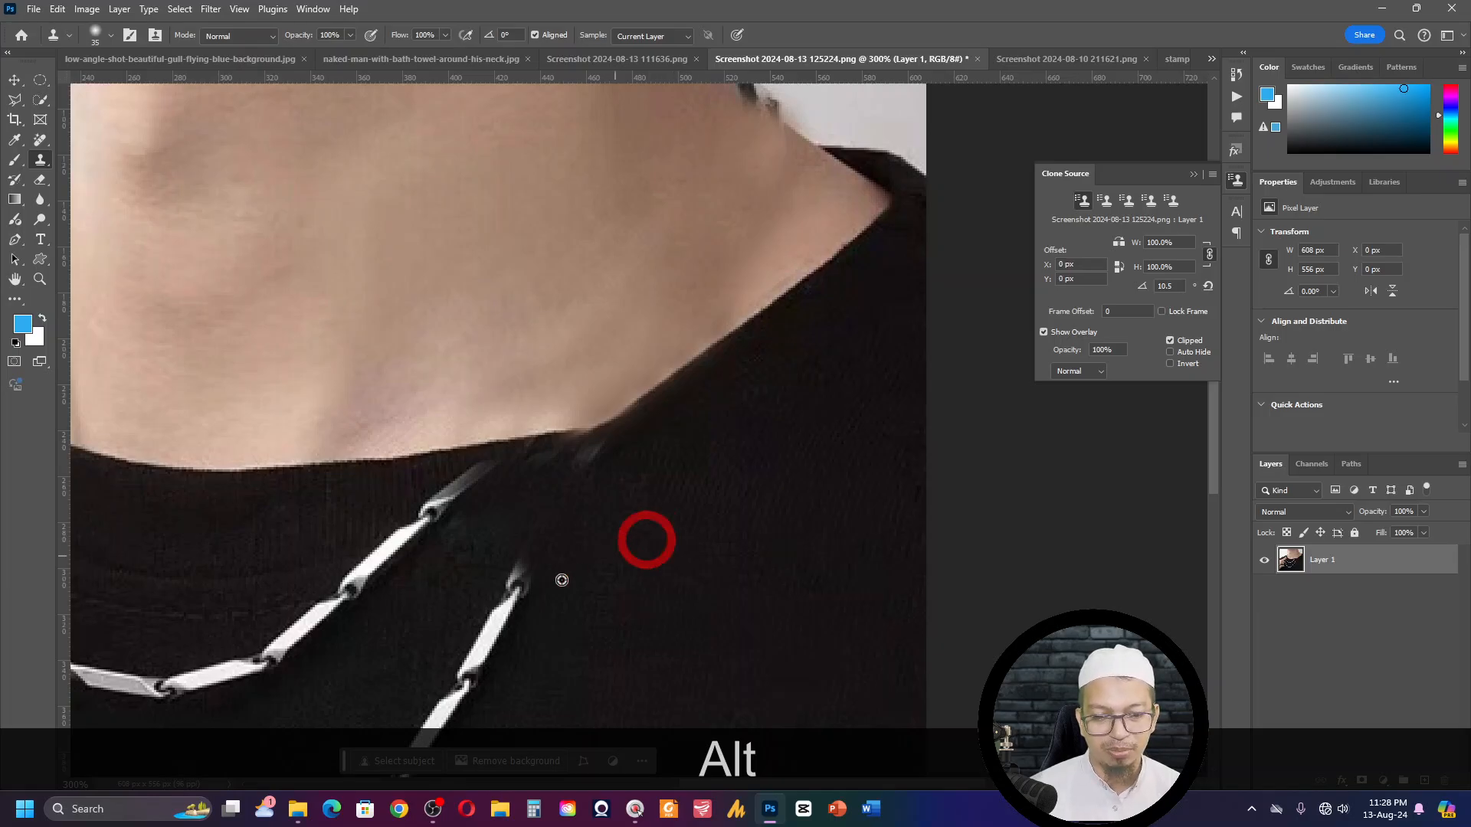
mouse_move(561, 578)
left_mouse_down()
mouse_move(428, 751)
mouse_move(456, 691)
mouse_move(568, 614)
mouse_move(538, 635)
left_mouse_up()
left_click(588, 594, "alt")
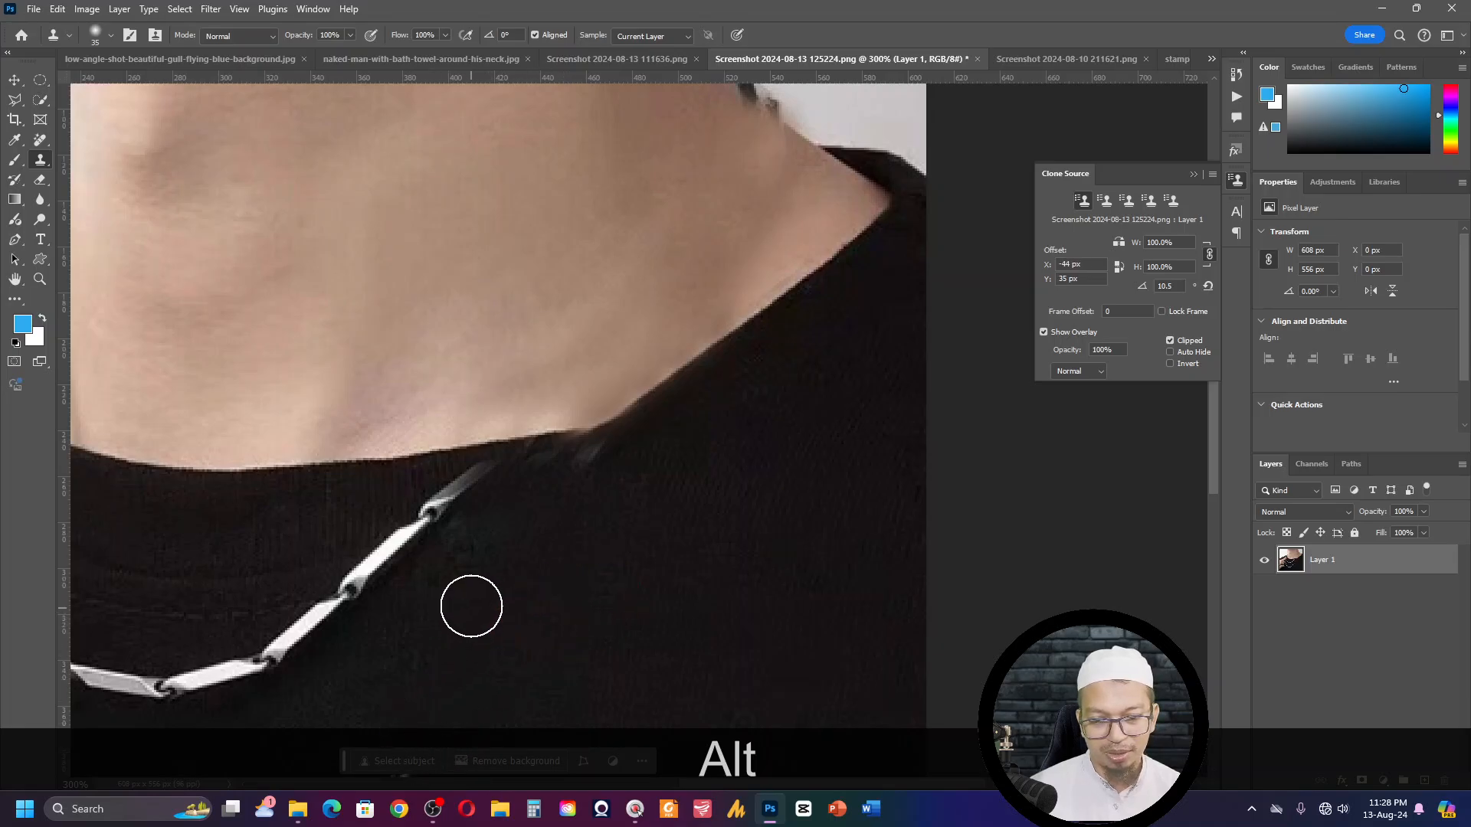
- Try cloning over the inner chain's upper links from sources on and just below the chain, and undo the strokes
left_click(433, 510, "alt")
mouse_move(436, 502)
left_mouse_down()
mouse_move(361, 516)
mouse_move(309, 558)
mouse_move(331, 547)
left_mouse_up()
key("ctrl+z")
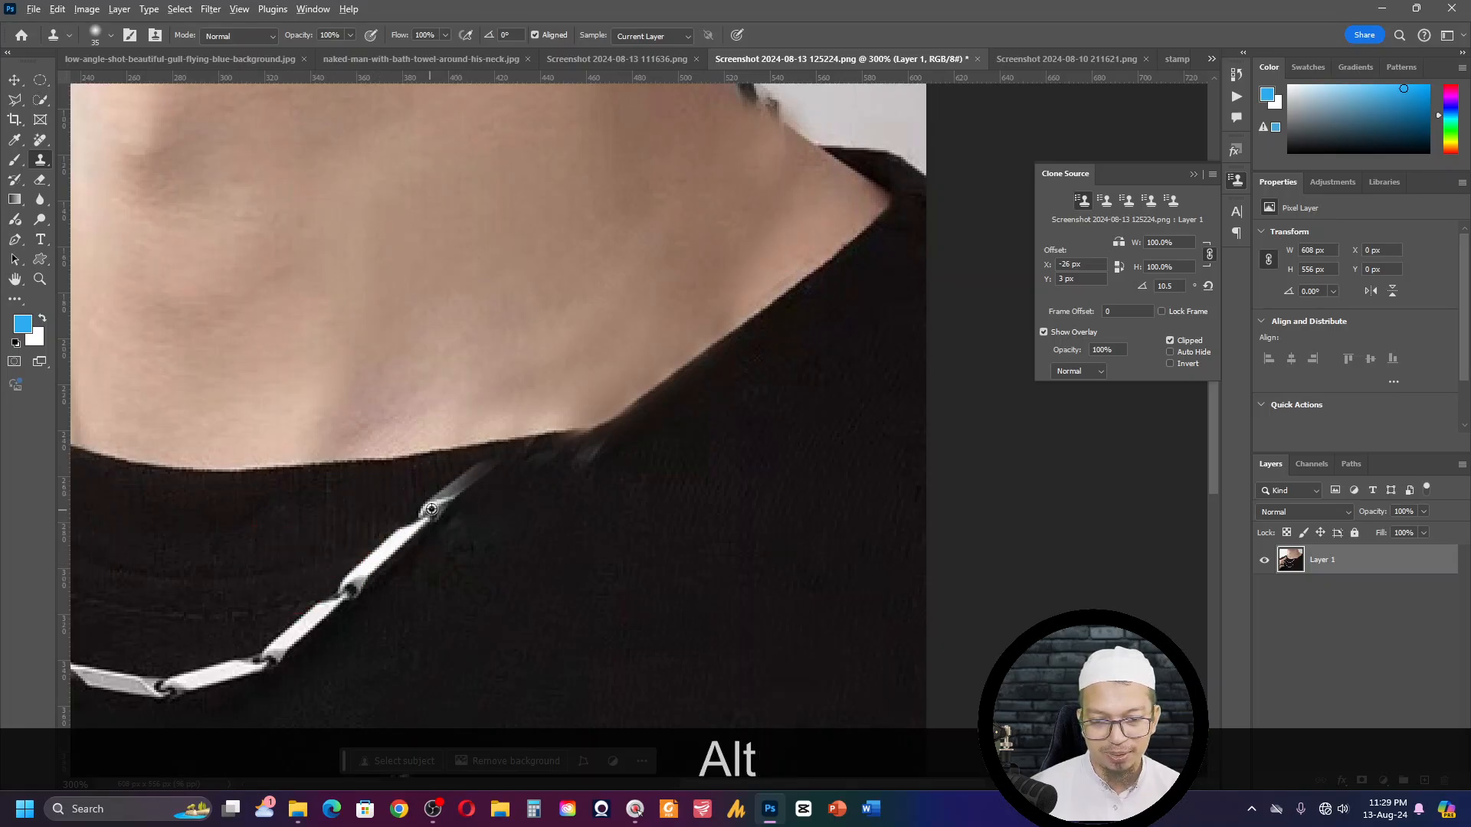
left_click(429, 602, "alt")
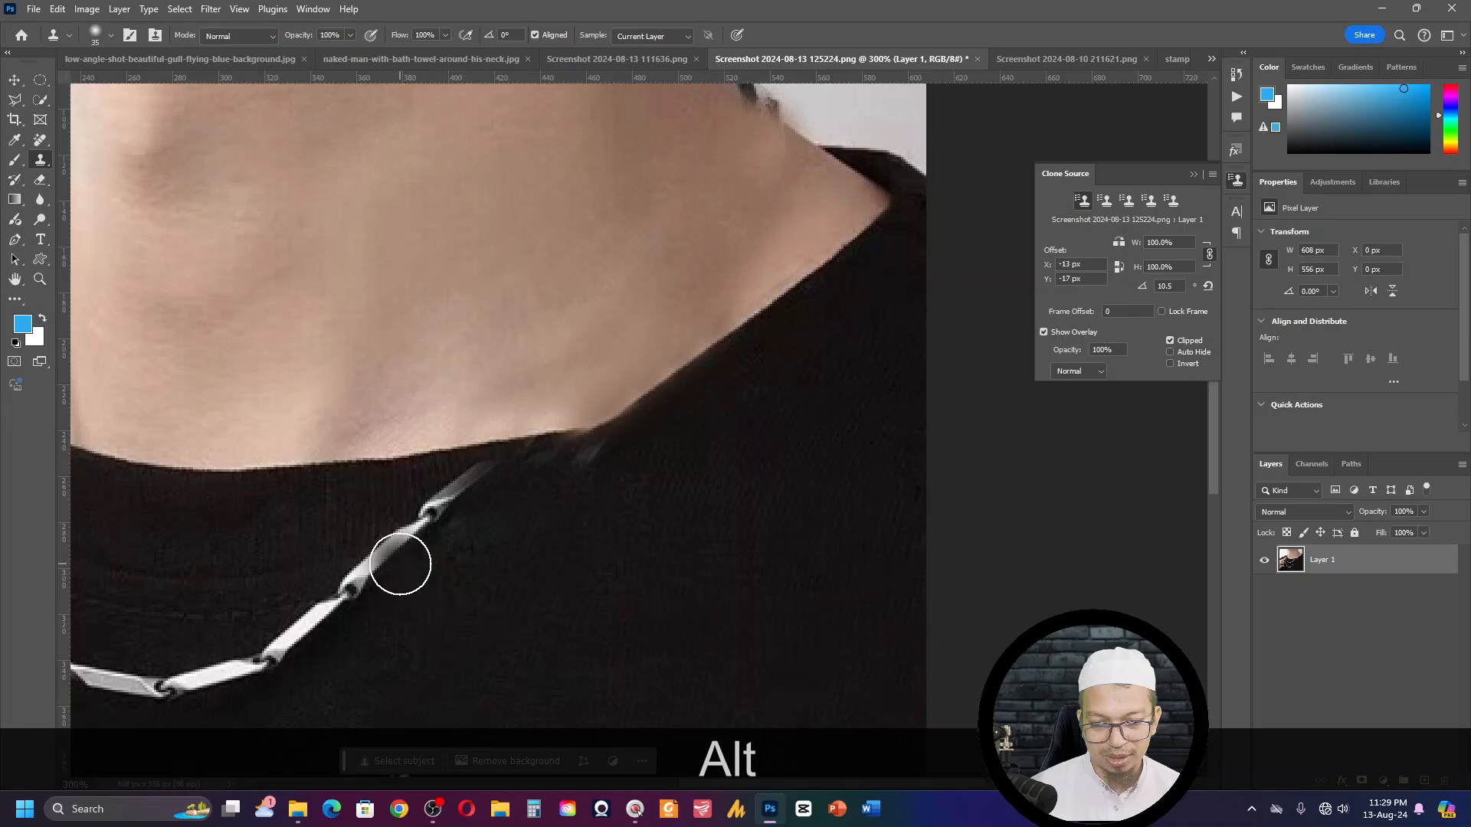
mouse_move(399, 562)
left_mouse_down()
mouse_move(305, 552)
mouse_move(319, 548)
mouse_move(263, 568)
left_mouse_up()
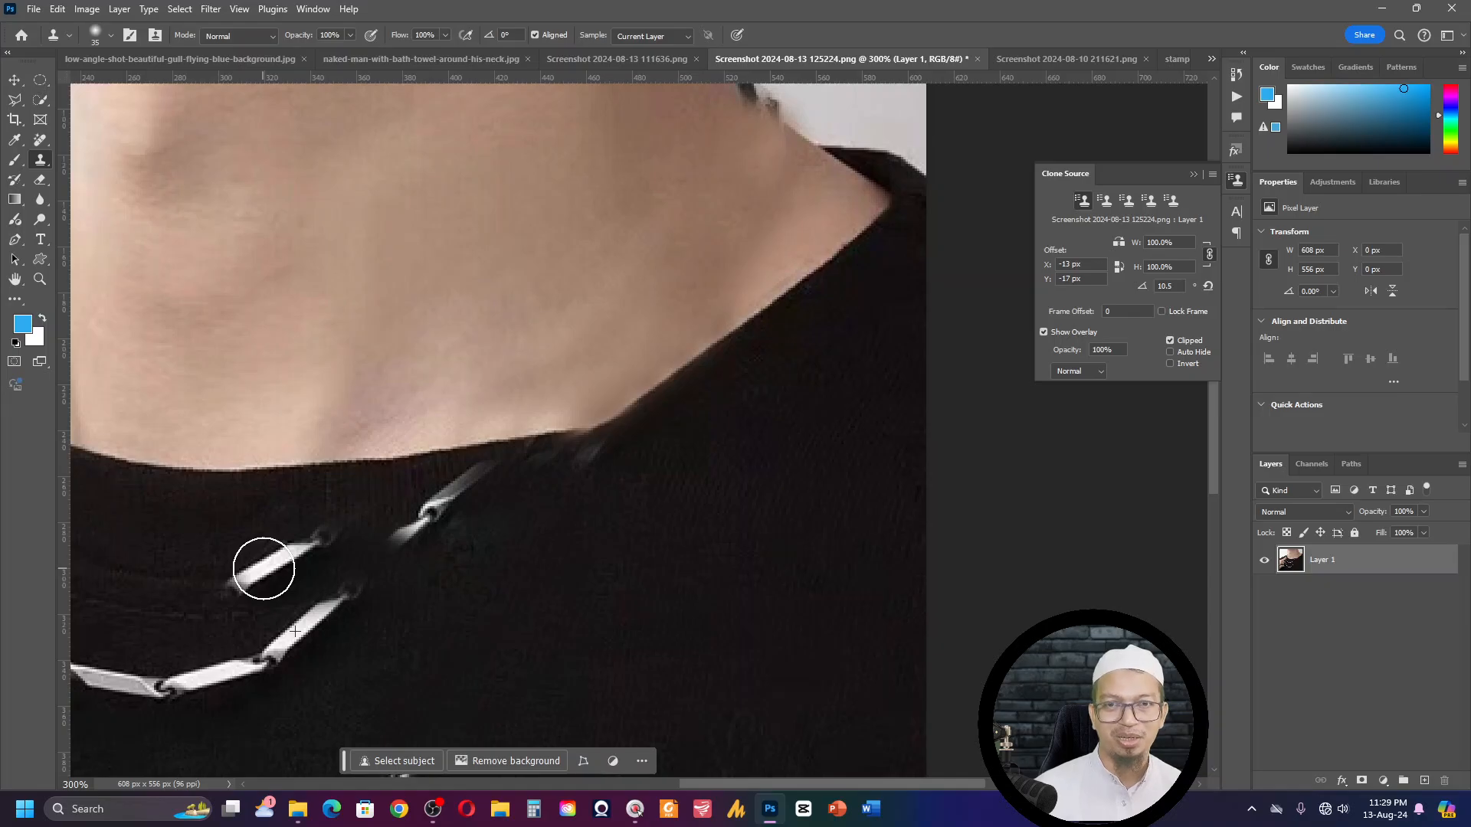
key("ctrl+z")
key("ctrl+z")
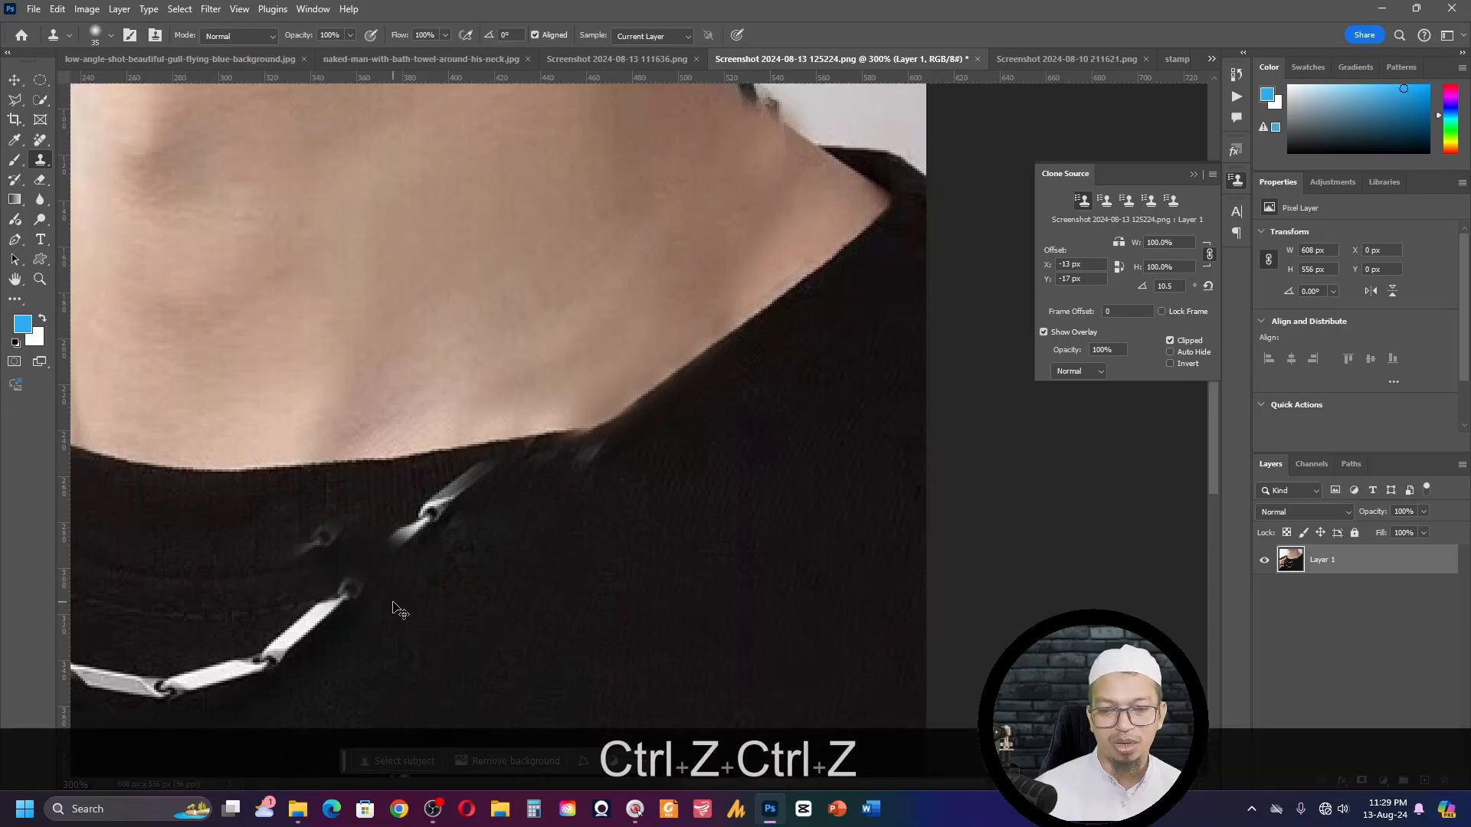
key("ctrl+z")
- Sample clean black fabric below the inner chain and clone it over the chain's upper links up to the collar
left_click(406, 612, "alt")
mouse_move(356, 597)
left_mouse_down()
mouse_move(407, 587)
mouse_move(423, 533)
mouse_move(452, 527)
mouse_move(436, 516)
mouse_move(501, 497)
mouse_move(450, 498)
left_mouse_up()
left_click(486, 575, "alt")
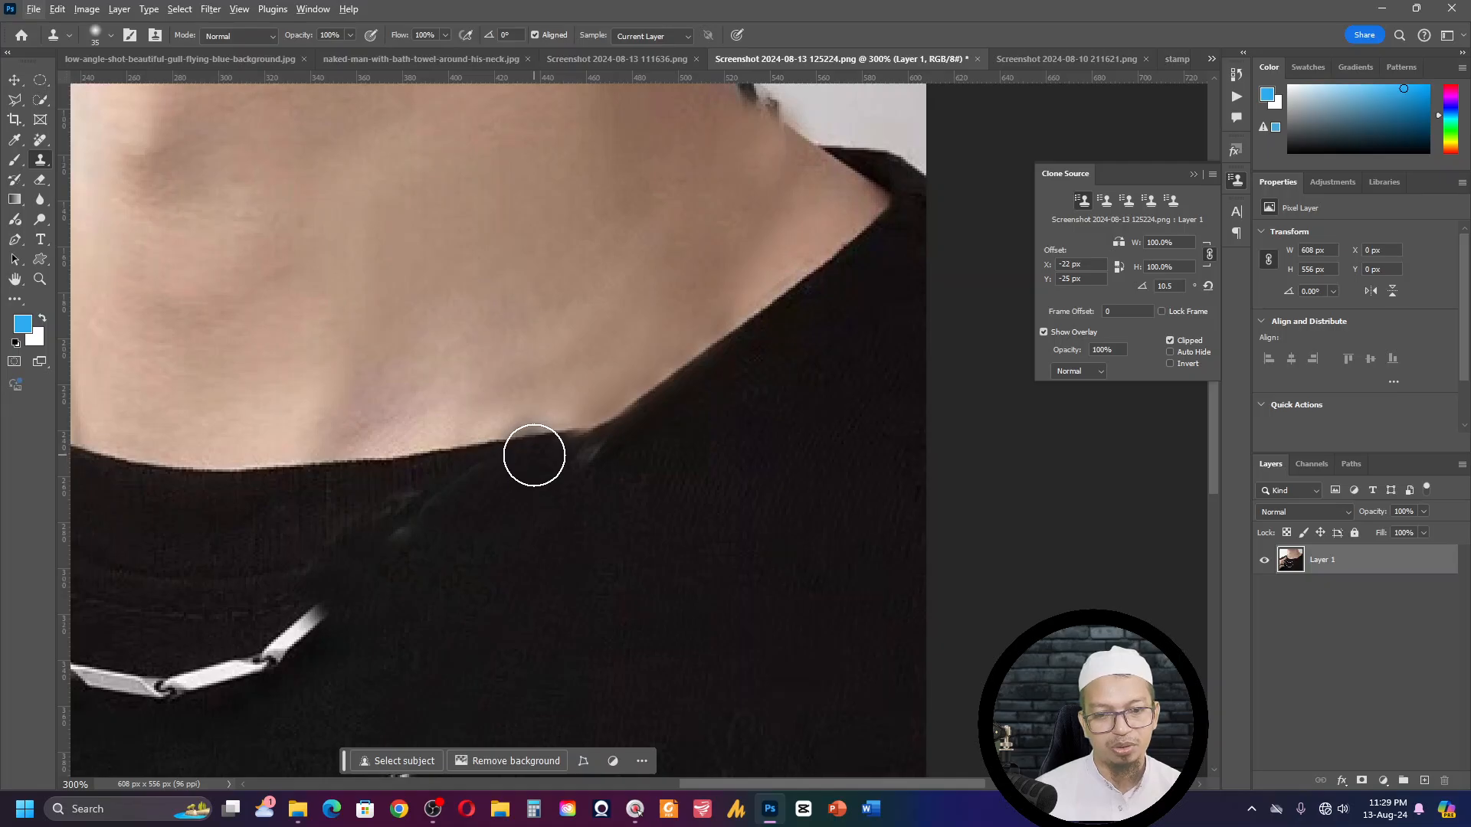
- Sample the collar edge on the chest side of the junction, set the source rotation to 1.3 degrees, and clone the edge toward the shoulder
key("alt")
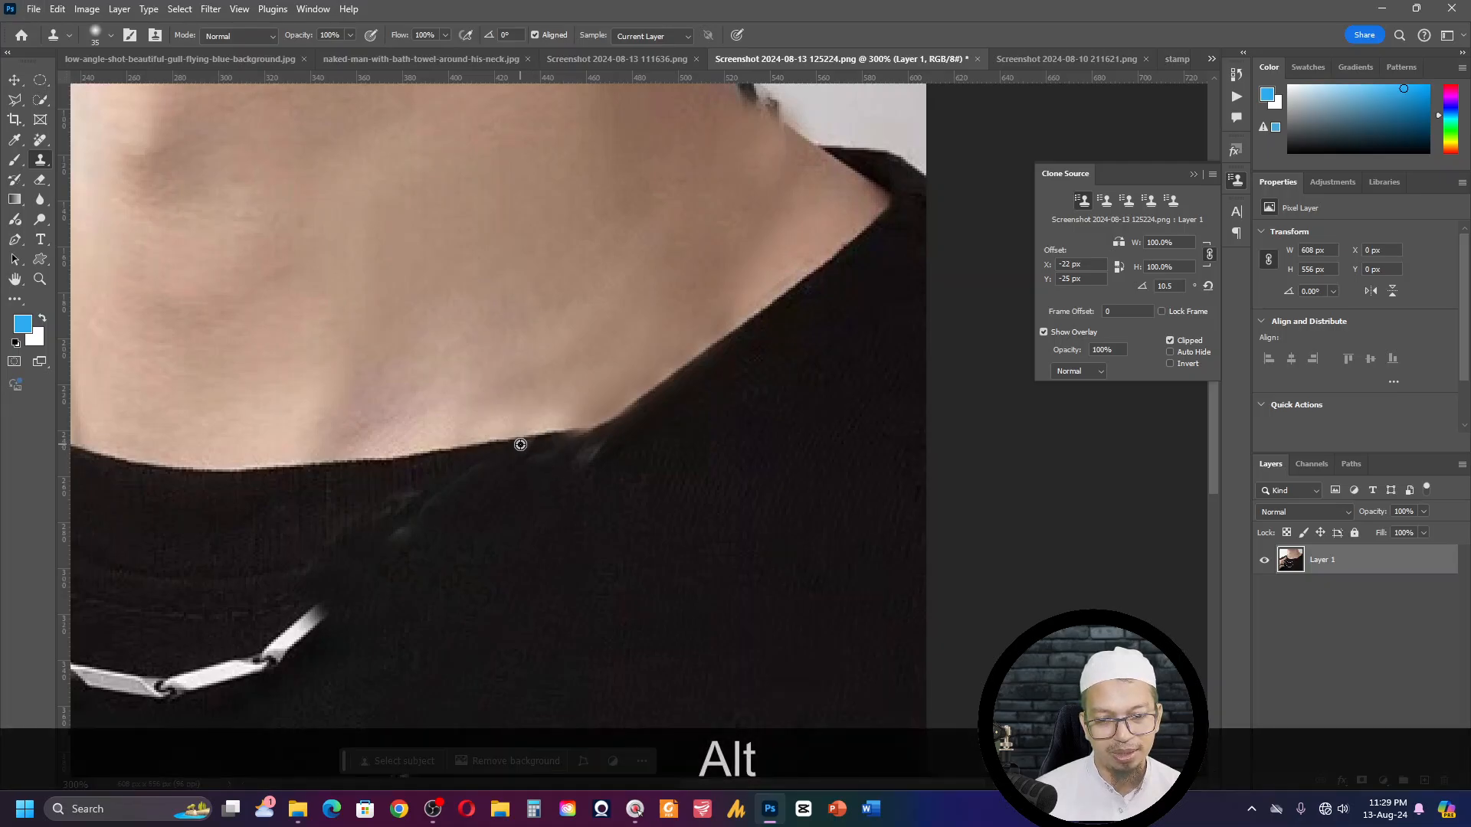
left_click(521, 443, "alt")
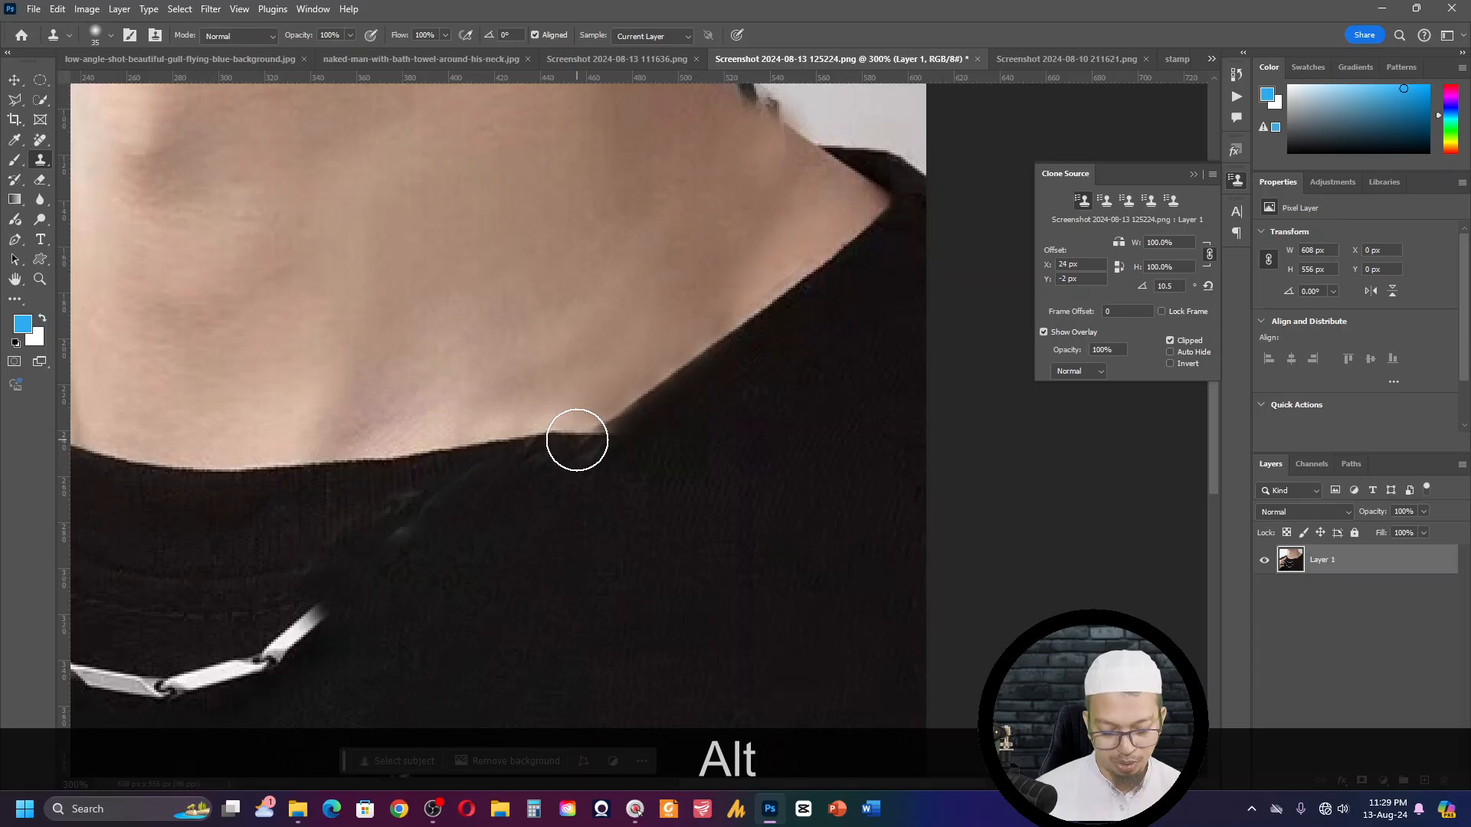
key("shift+alt")
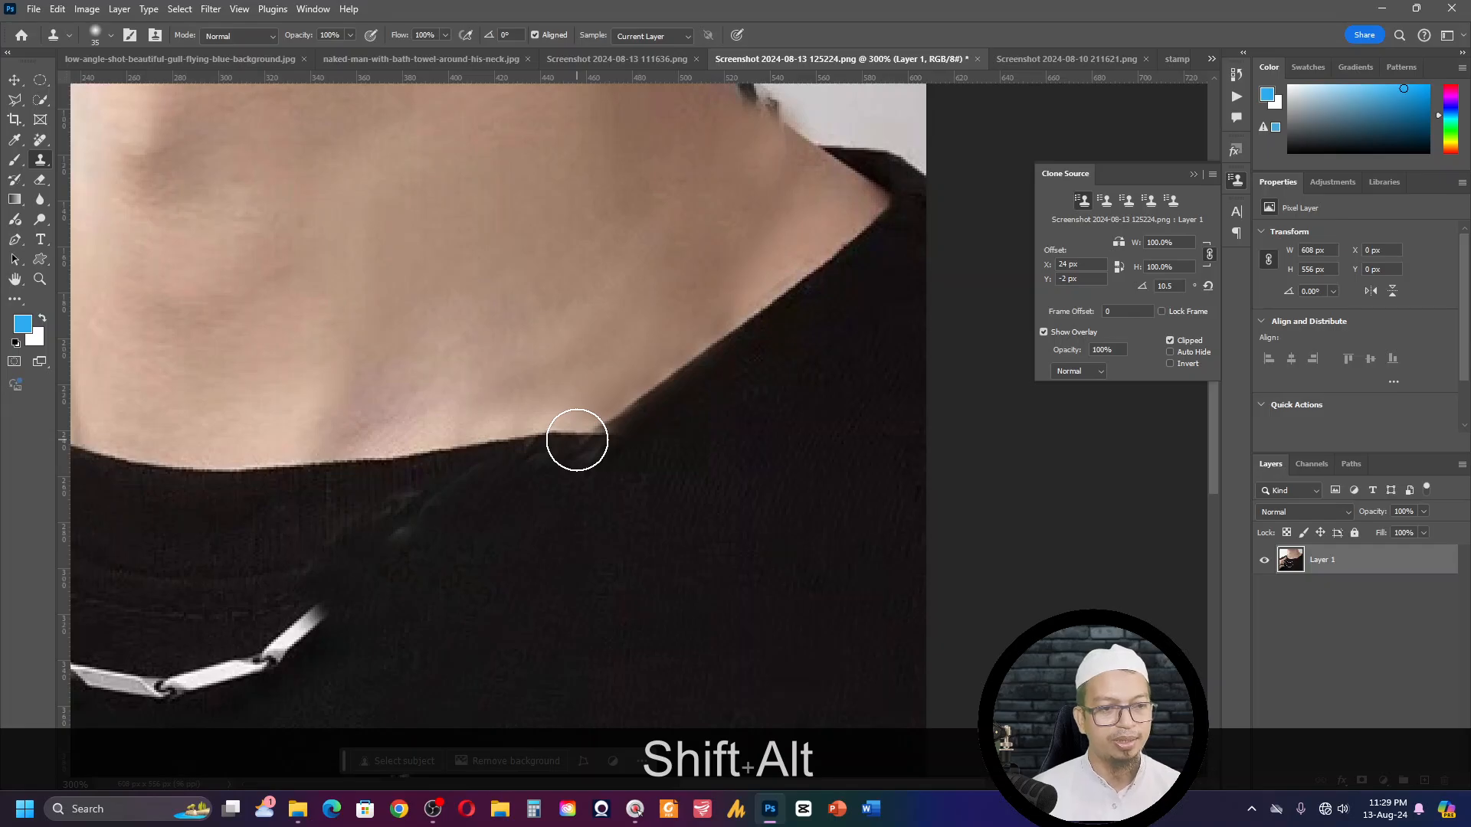
mouse_move(1182, 242)
left_mouse_down()
mouse_move(1123, 241)
mouse_move(1143, 262)
left_mouse_up()
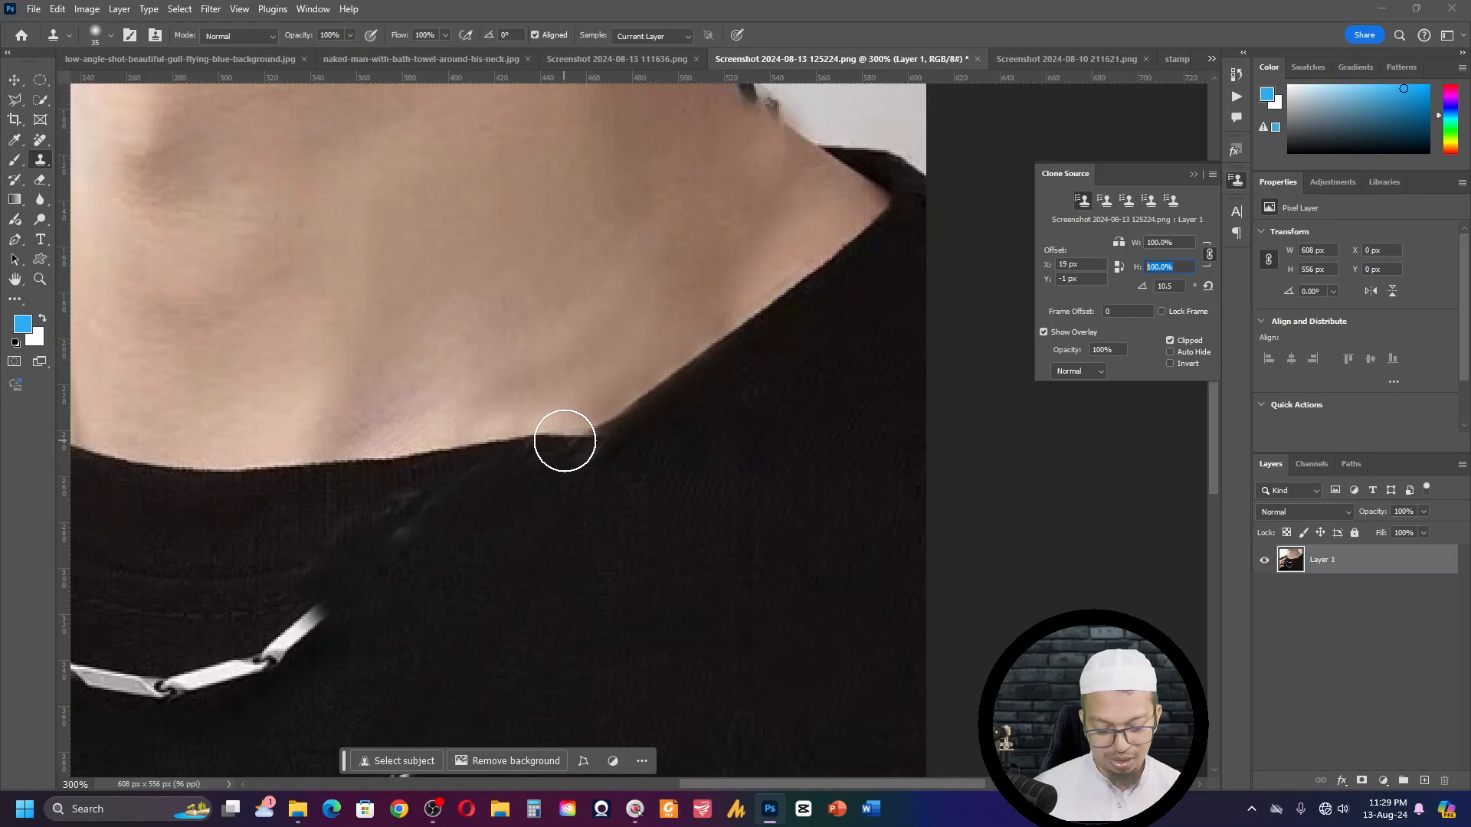
key("alt+shift+comma")
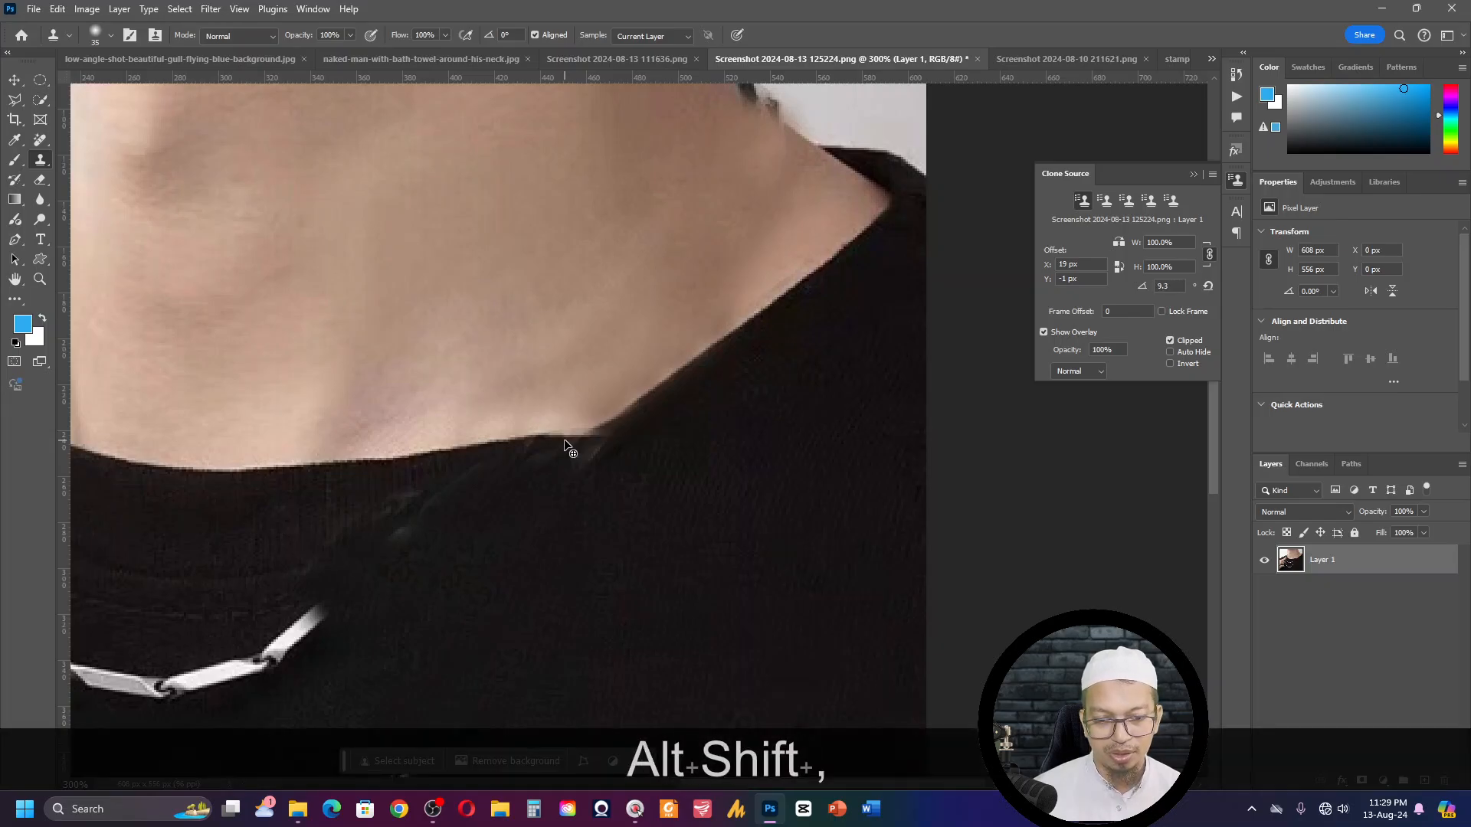
key("alt+shift+comma")
key("alt+shift+comma")
key("alt+shift+comma")
key("alt+shift+comma")
key("alt+shift+comma")
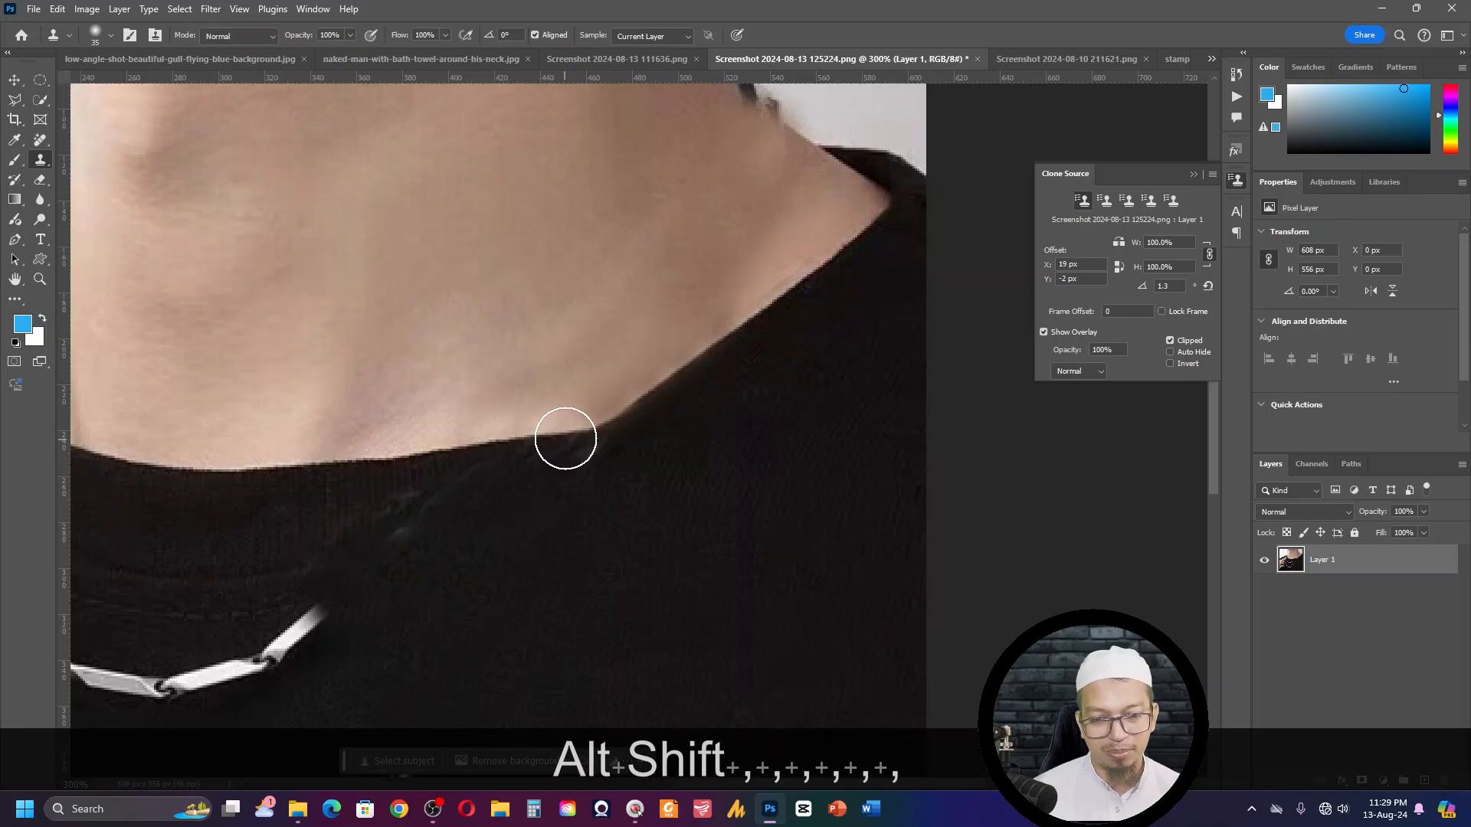
left_click(565, 438)
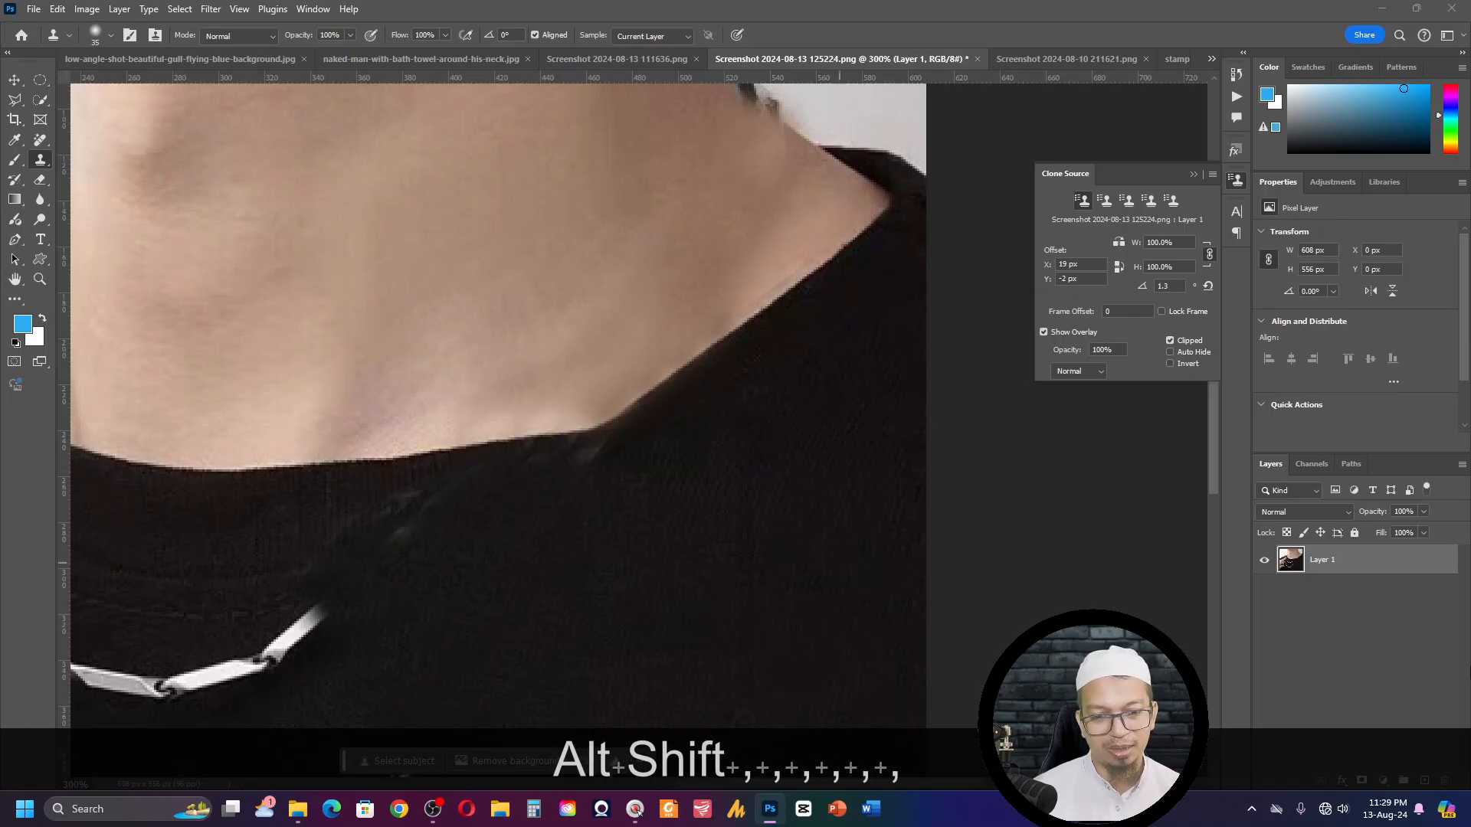
- Switch to the Move tool, review the whole necklace image, and close it without saving
left_click(14, 79)
key("ctrl+KP_0")
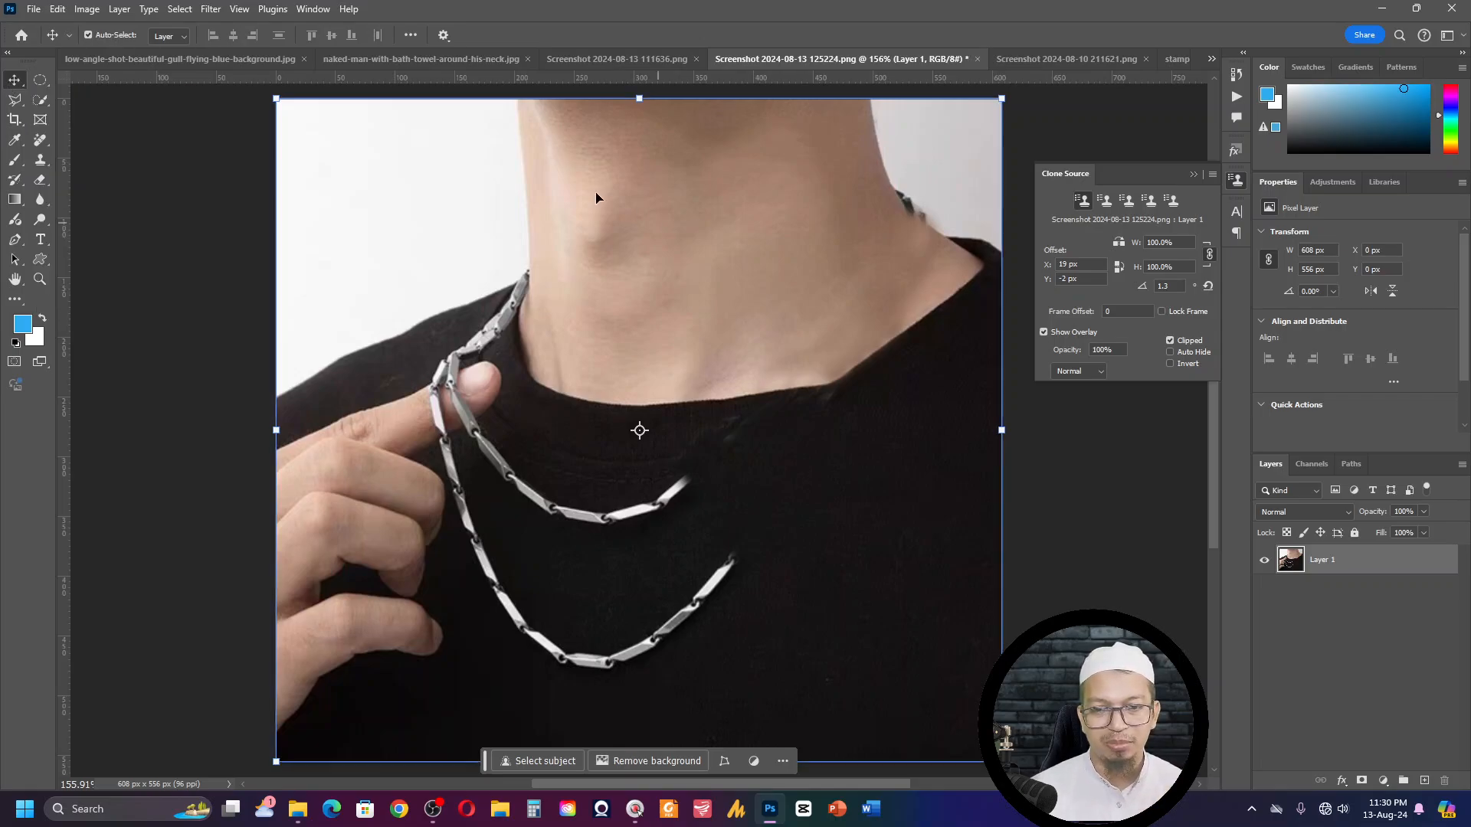
key("ctrl")
key("ctrl+w")
left_click(728, 308)
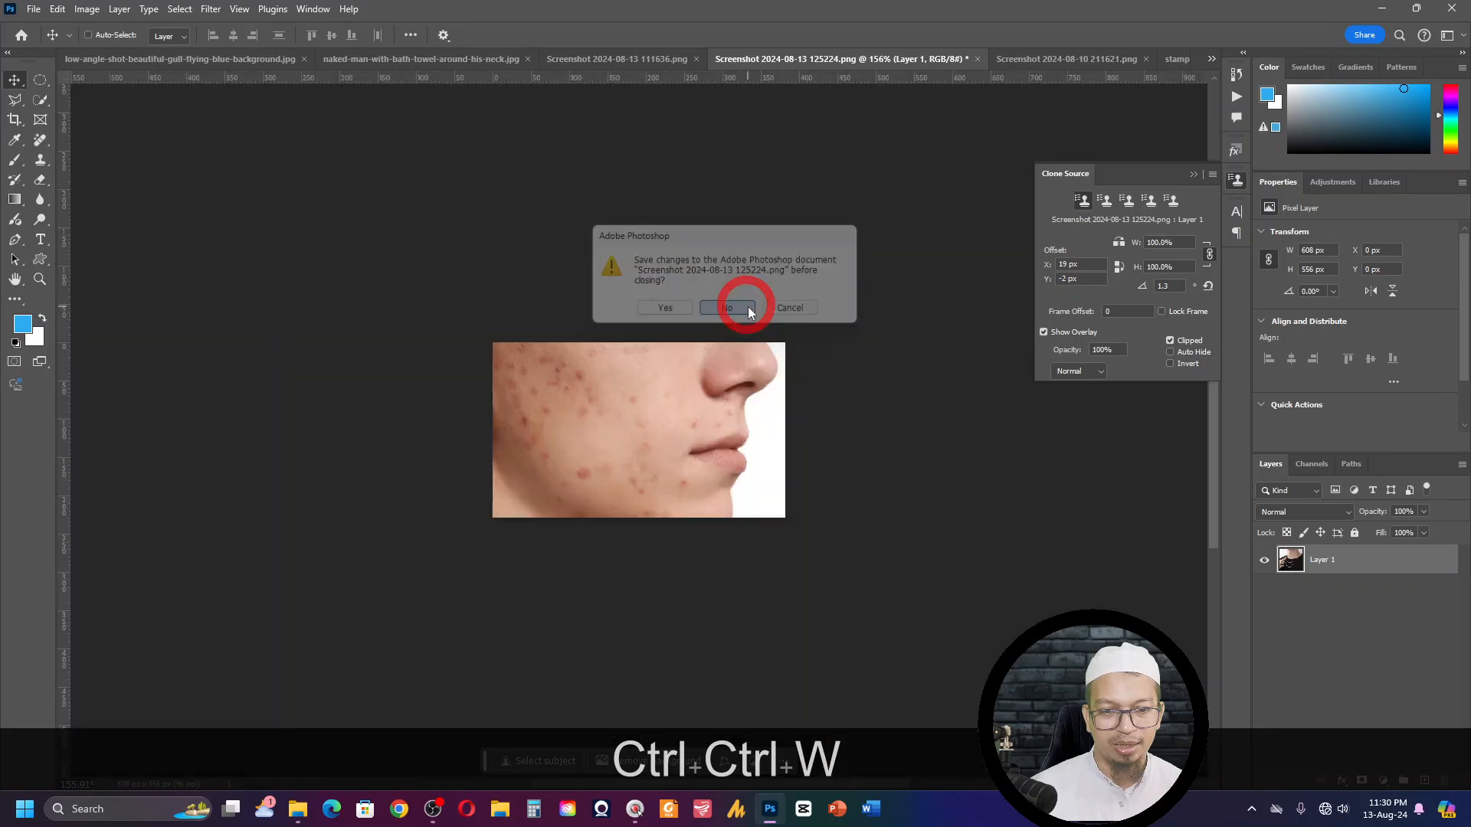
- Activate the Clone Stamp tool on the acne photo and try to merge the visible layers and sample the upper cheek
key("ctrl+KP_Add")
key("ctrl+KP_Add")
key("ctrl+KP_Add")
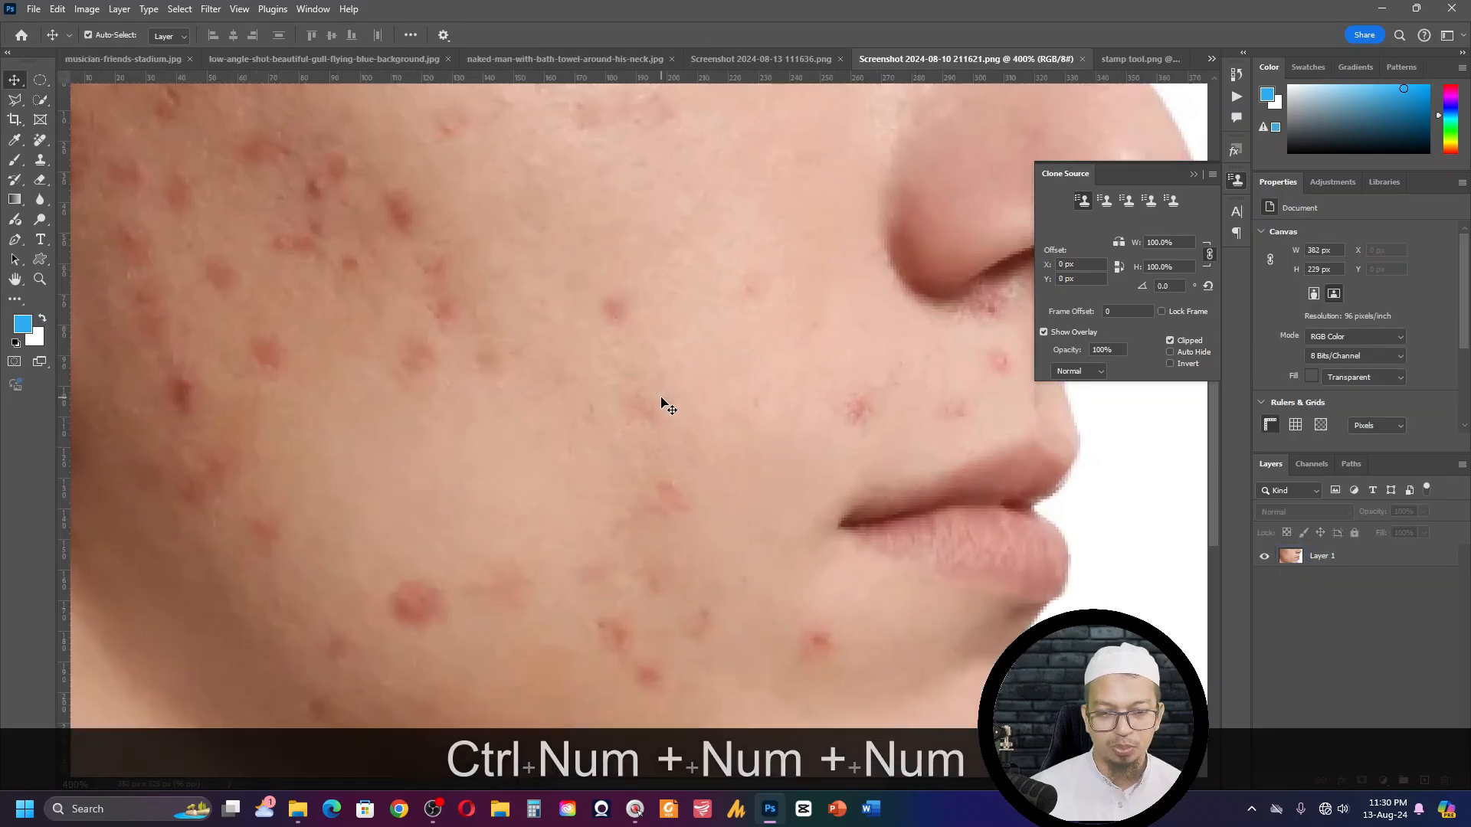
key("s")
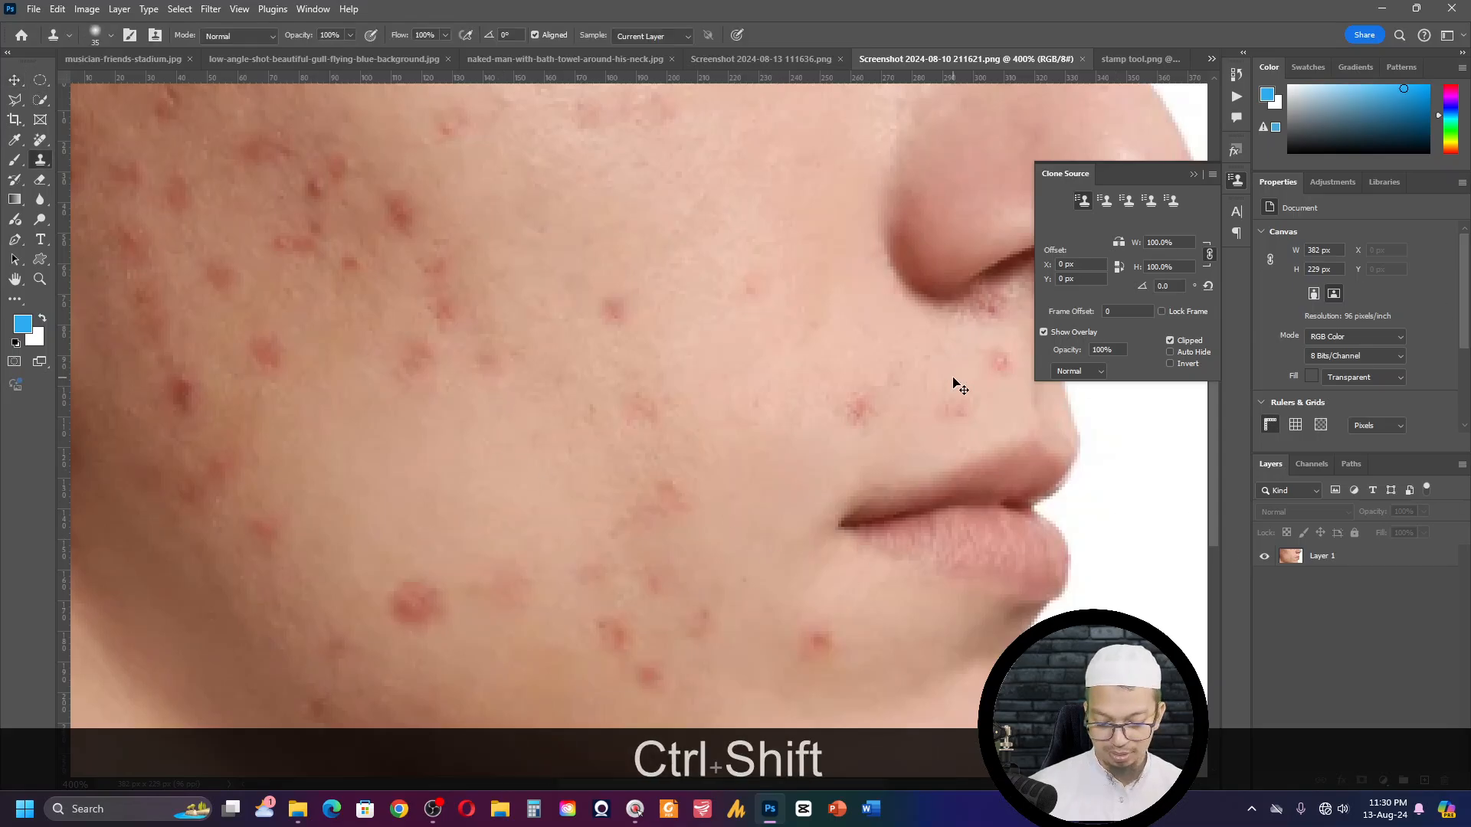
key("ctrl+shift+e")
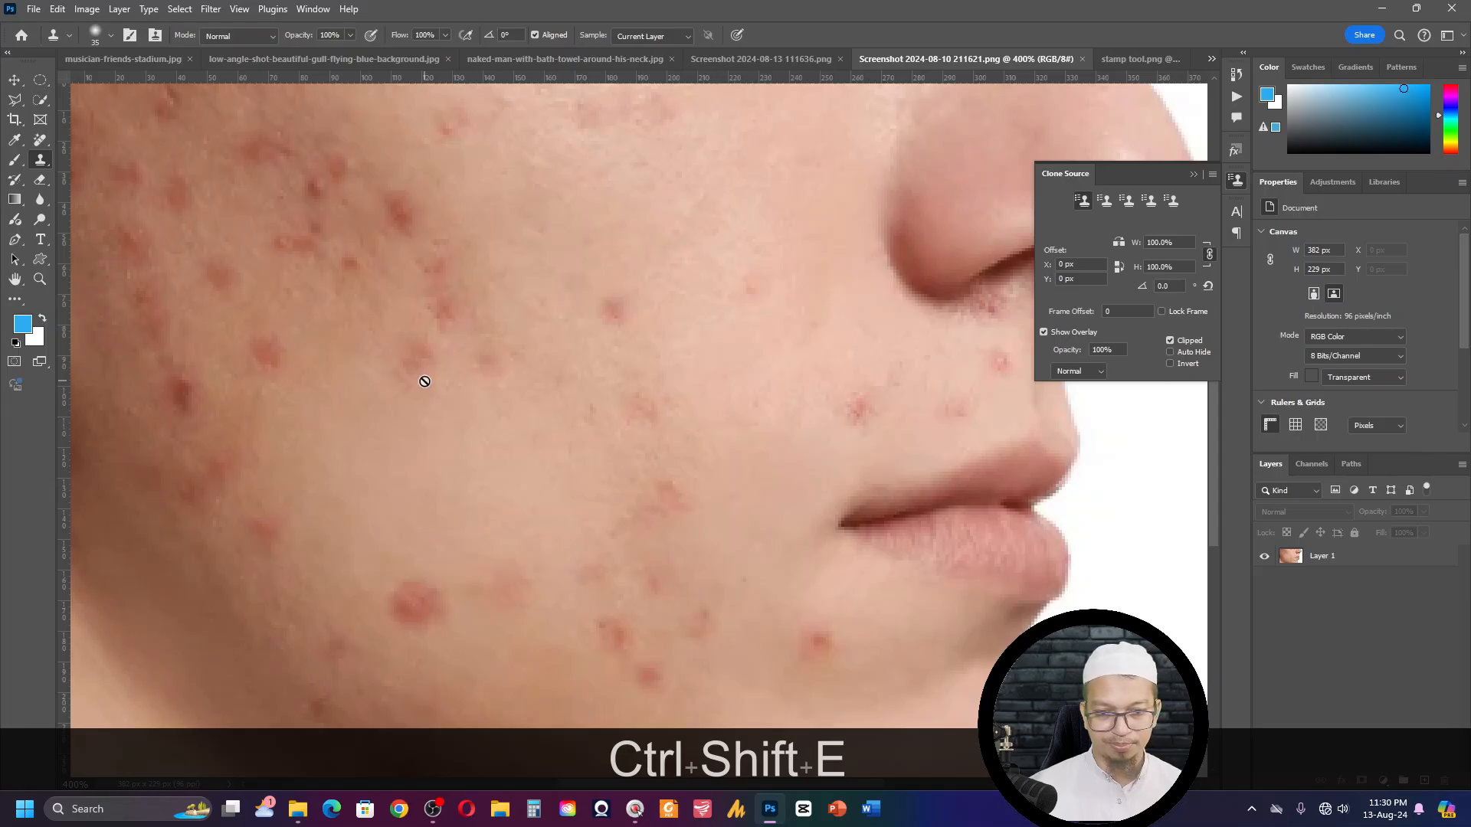
key("s")
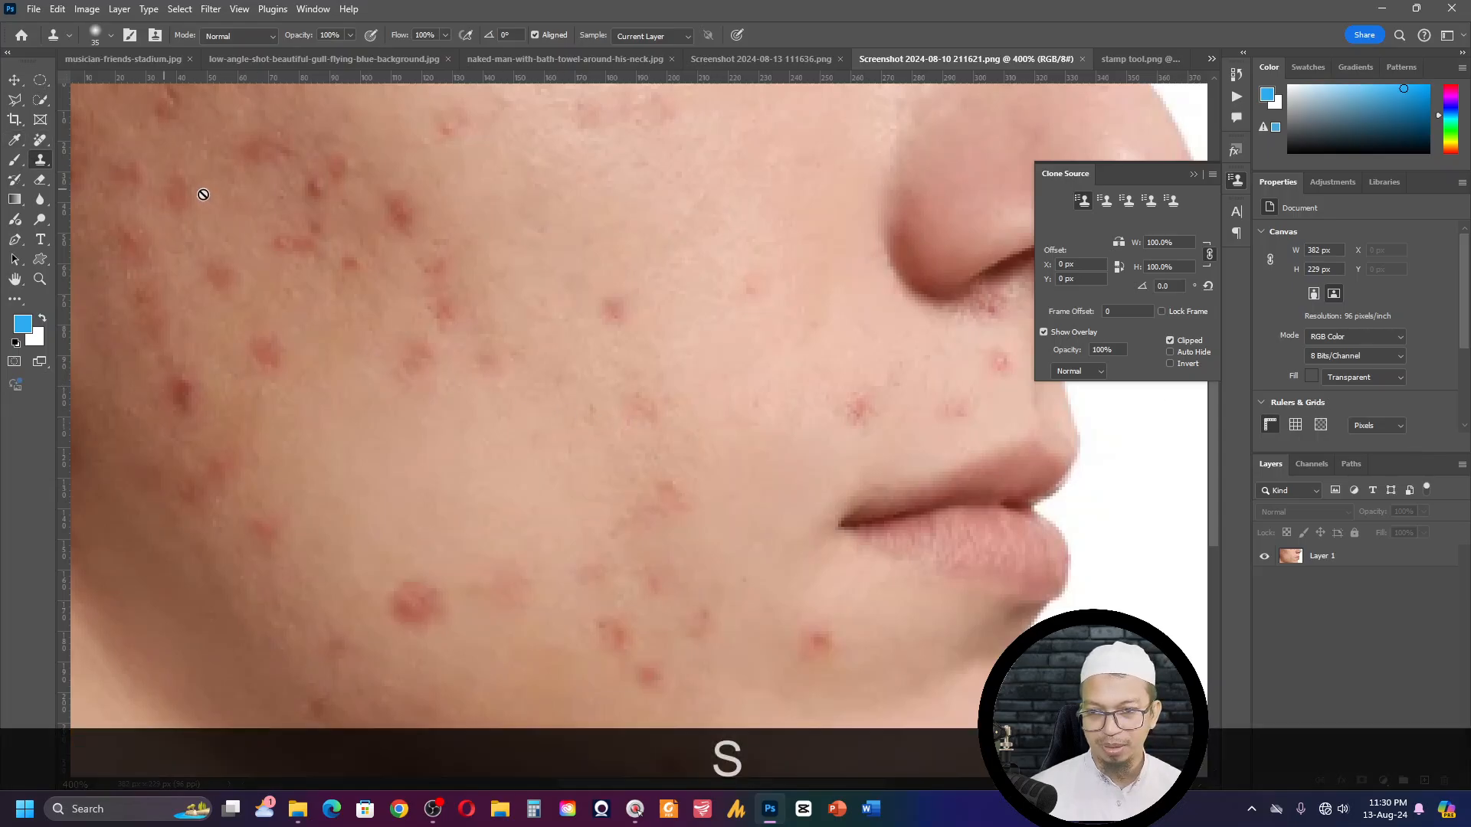
left_click(230, 216, "alt")
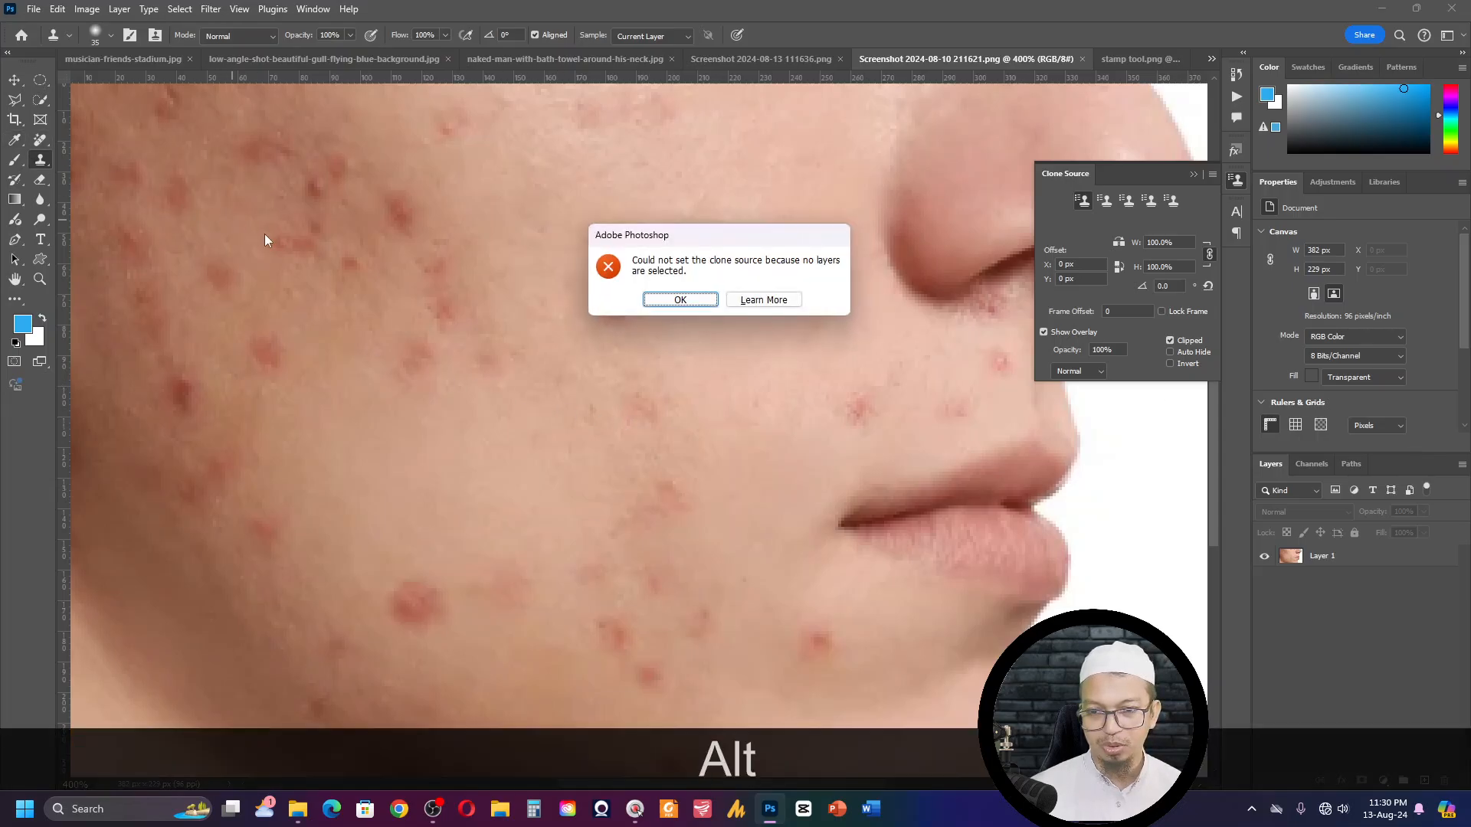
left_click(660, 300)
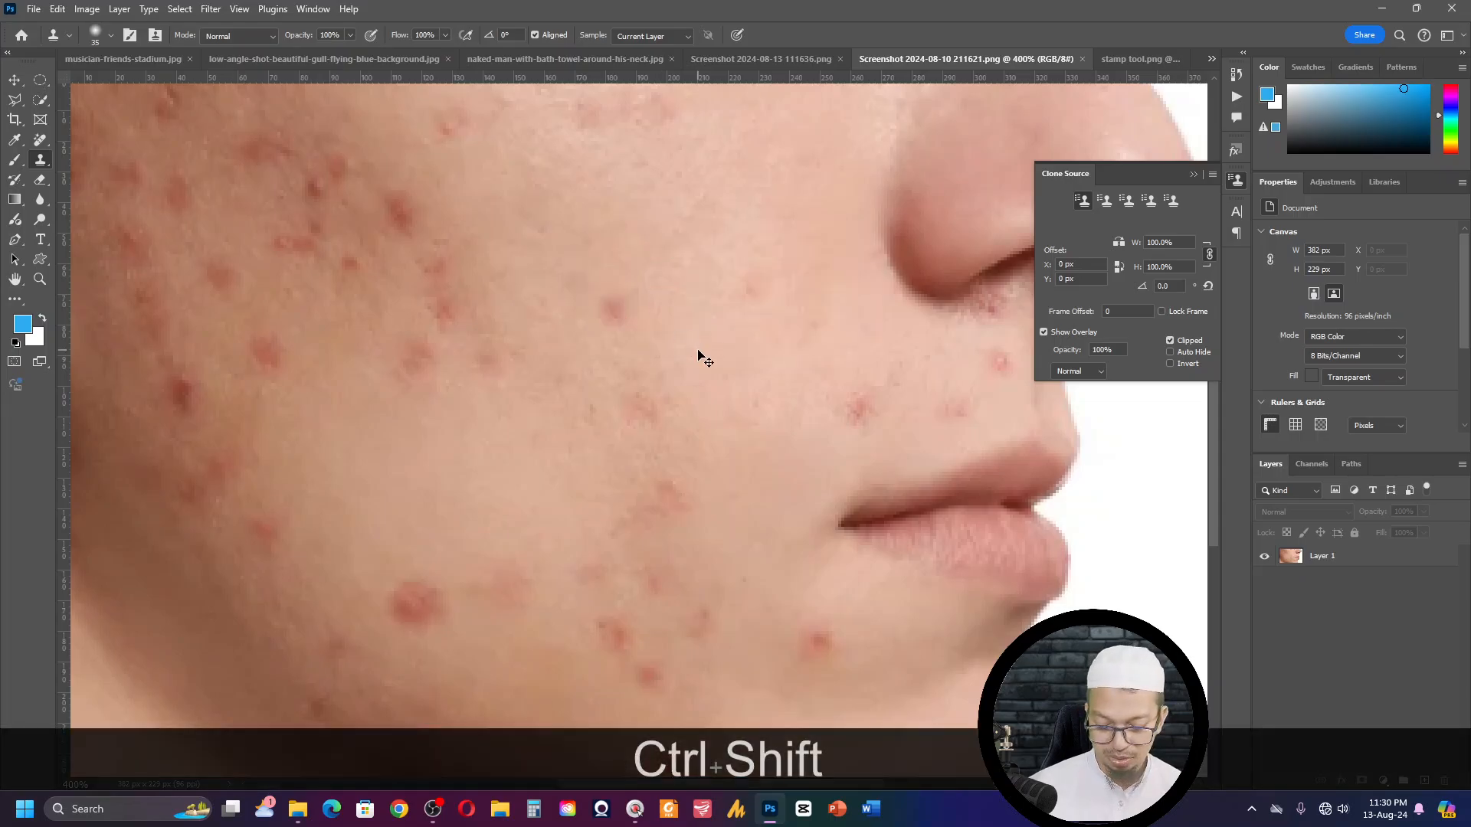
key("ctrl+shift+e")
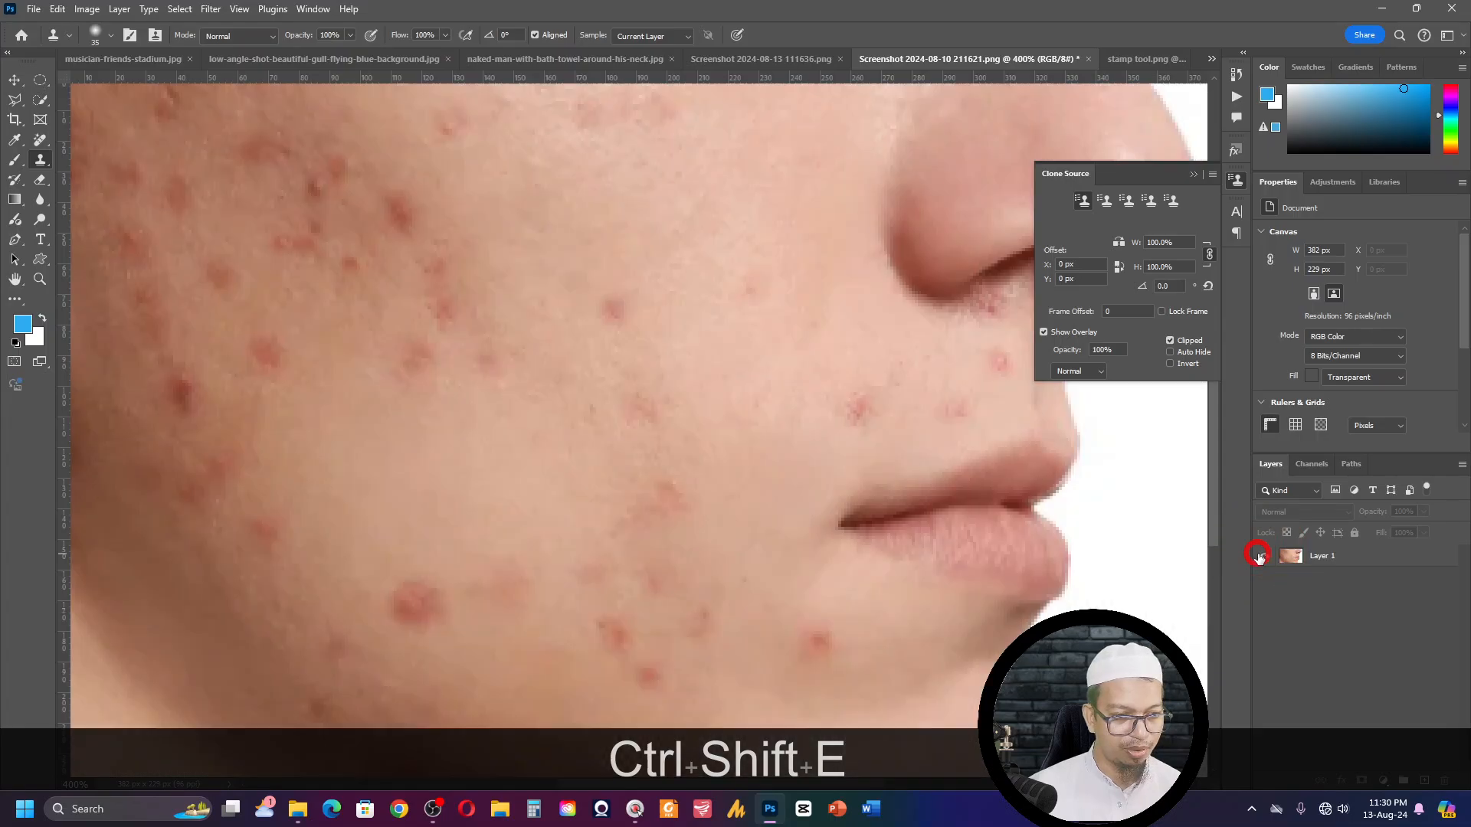
- Select Layer 1 of the acne photo, sample clean skin on the lower cheek, and clone it over the large blemish below
double_click(1327, 553)
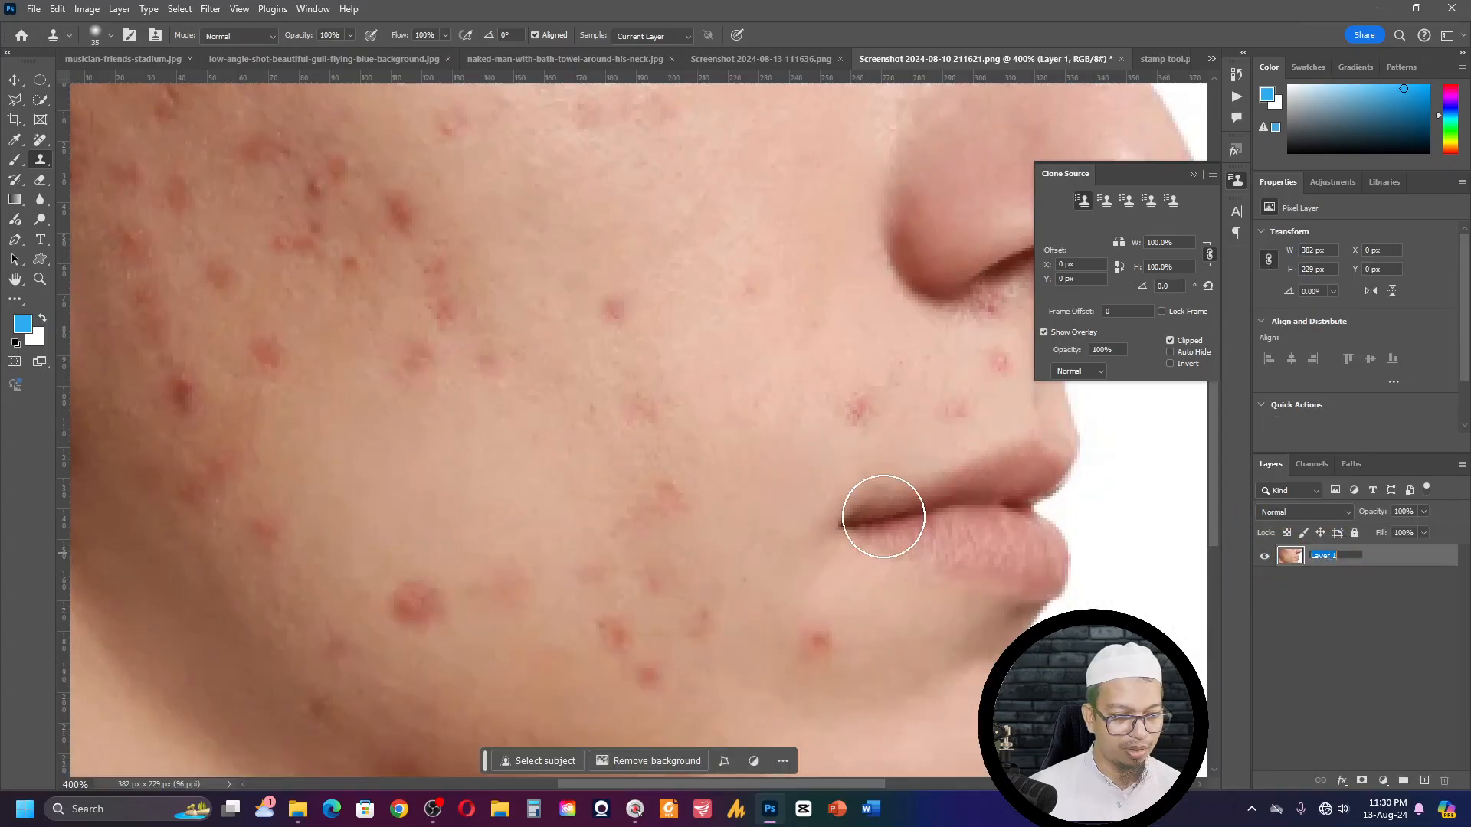
left_click(881, 506)
left_click(693, 312)
key("alt")
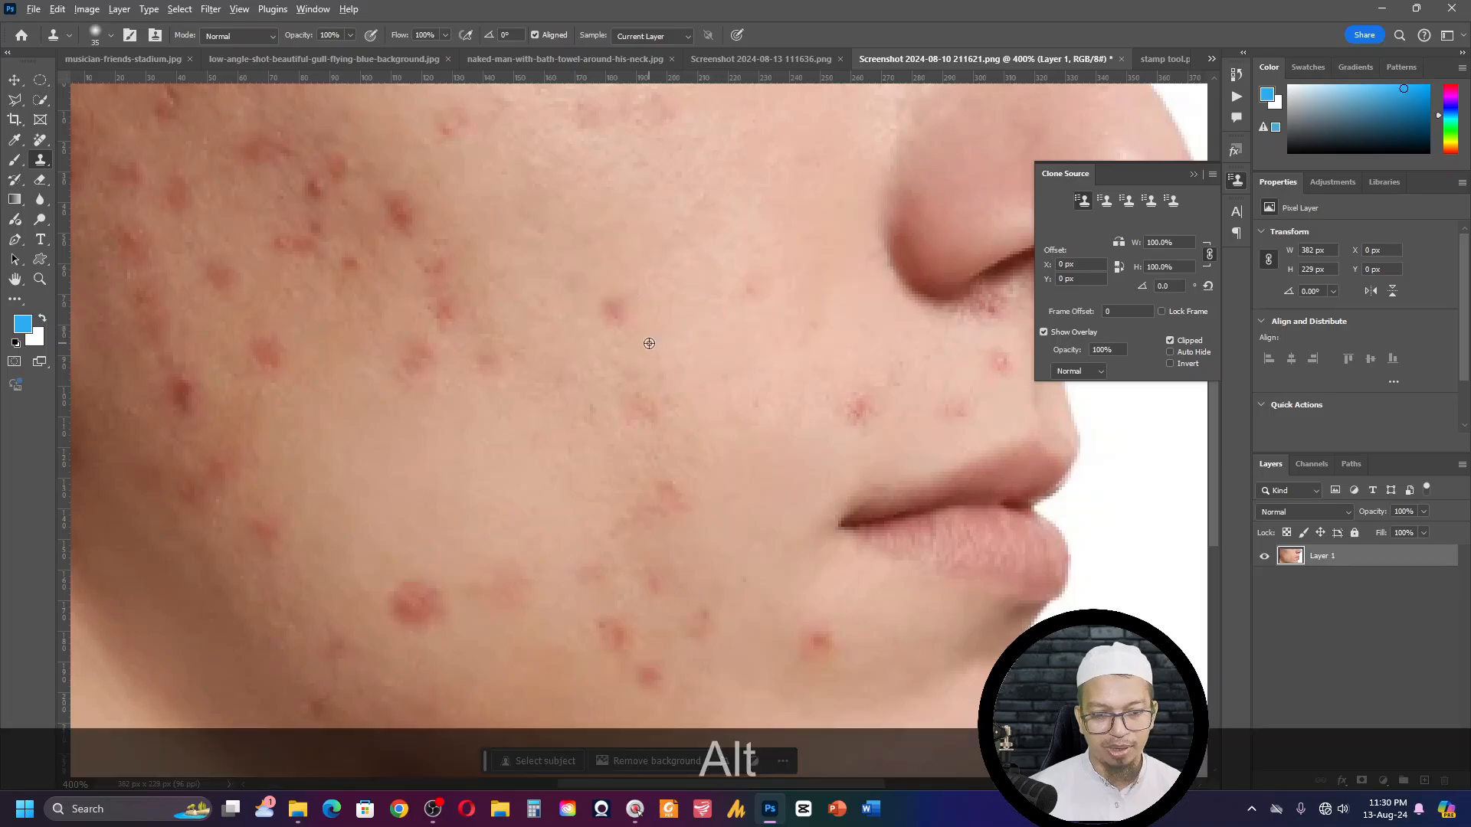
left_click(442, 499, "alt")
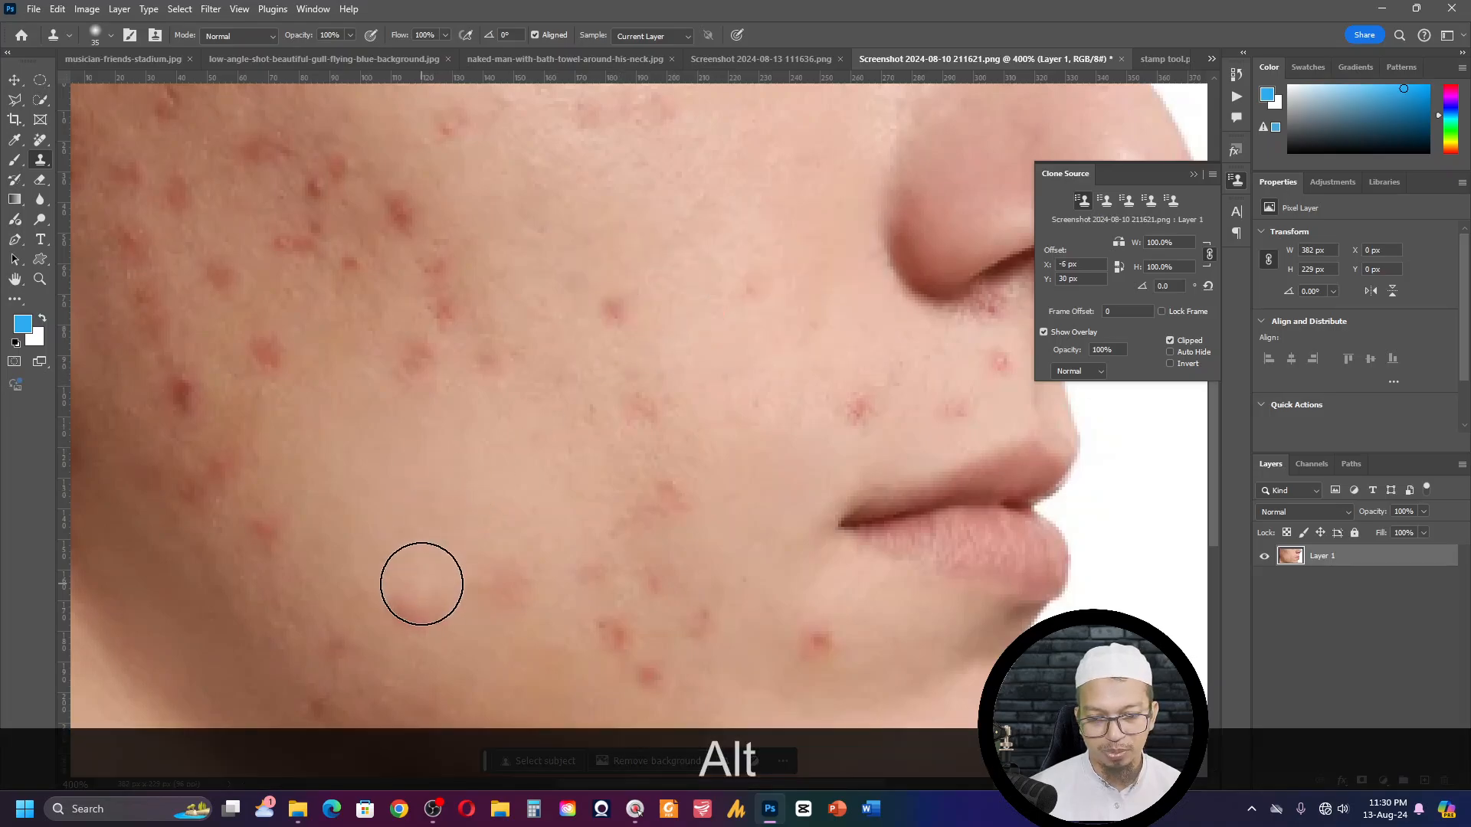
left_click(419, 597)
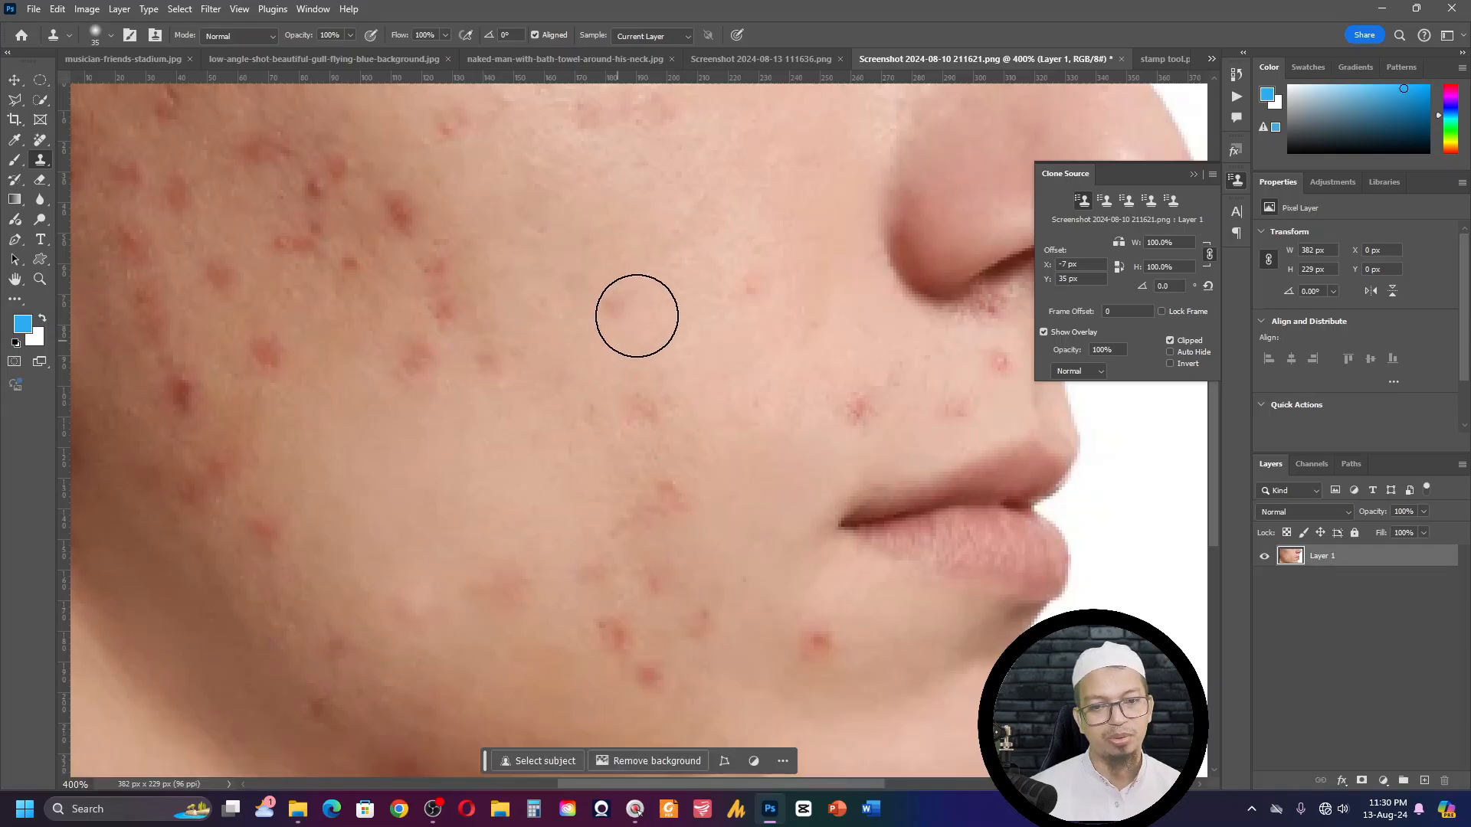
- Clone nearby clean skin over the blemish in the middle of the cheek and the faint one toward the nose
key("alt")
left_click(633, 255, "alt")
left_click(621, 307)
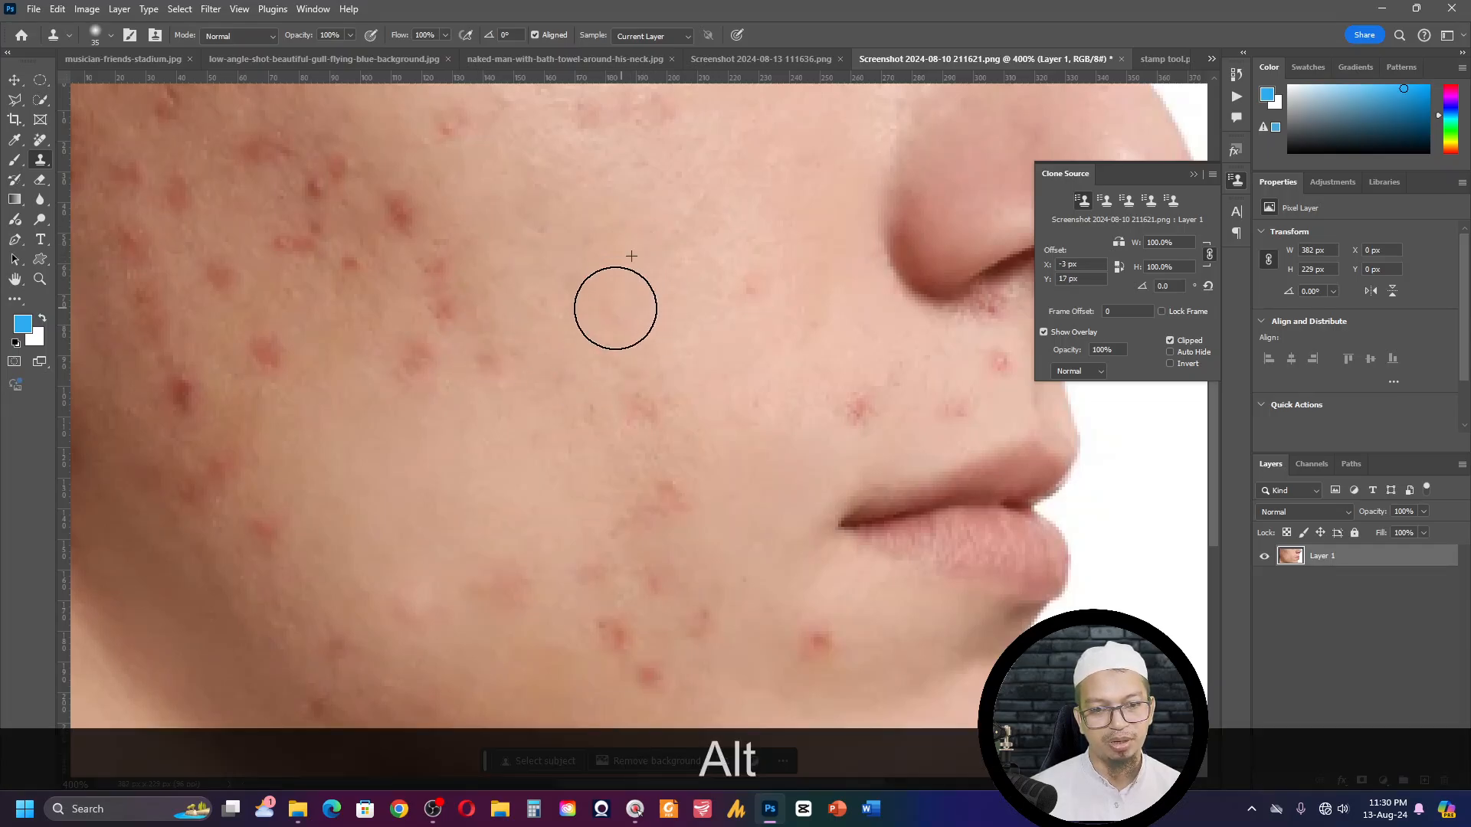
left_click(700, 306, "alt")
left_click(743, 293)
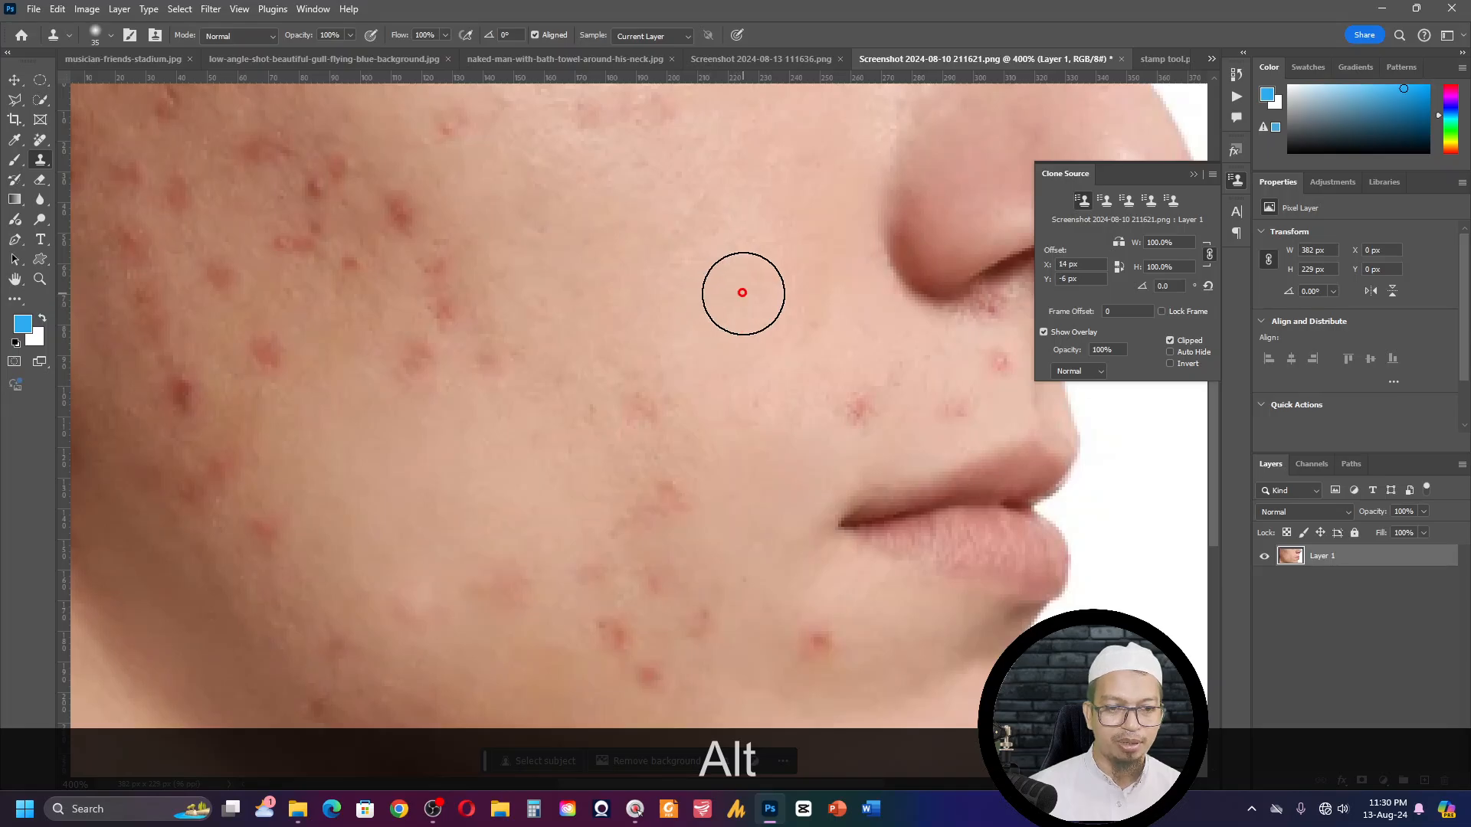
- Clone adjacent clean skin over the blemish above the upper lip and the one below the corner of the mouth
left_click(850, 363, "alt")
left_click(858, 400)
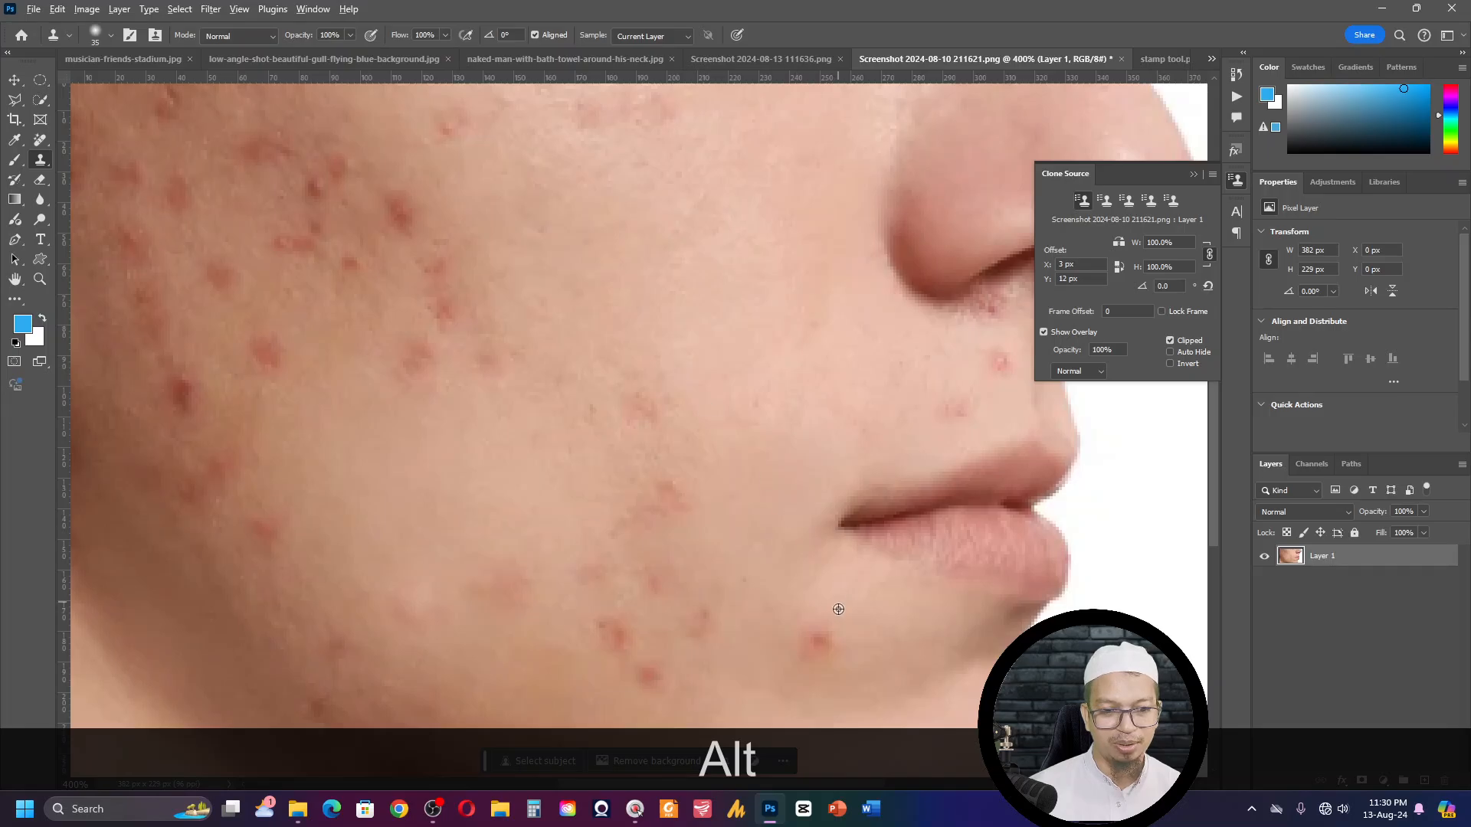
left_click(777, 655, "alt")
left_click(817, 641)
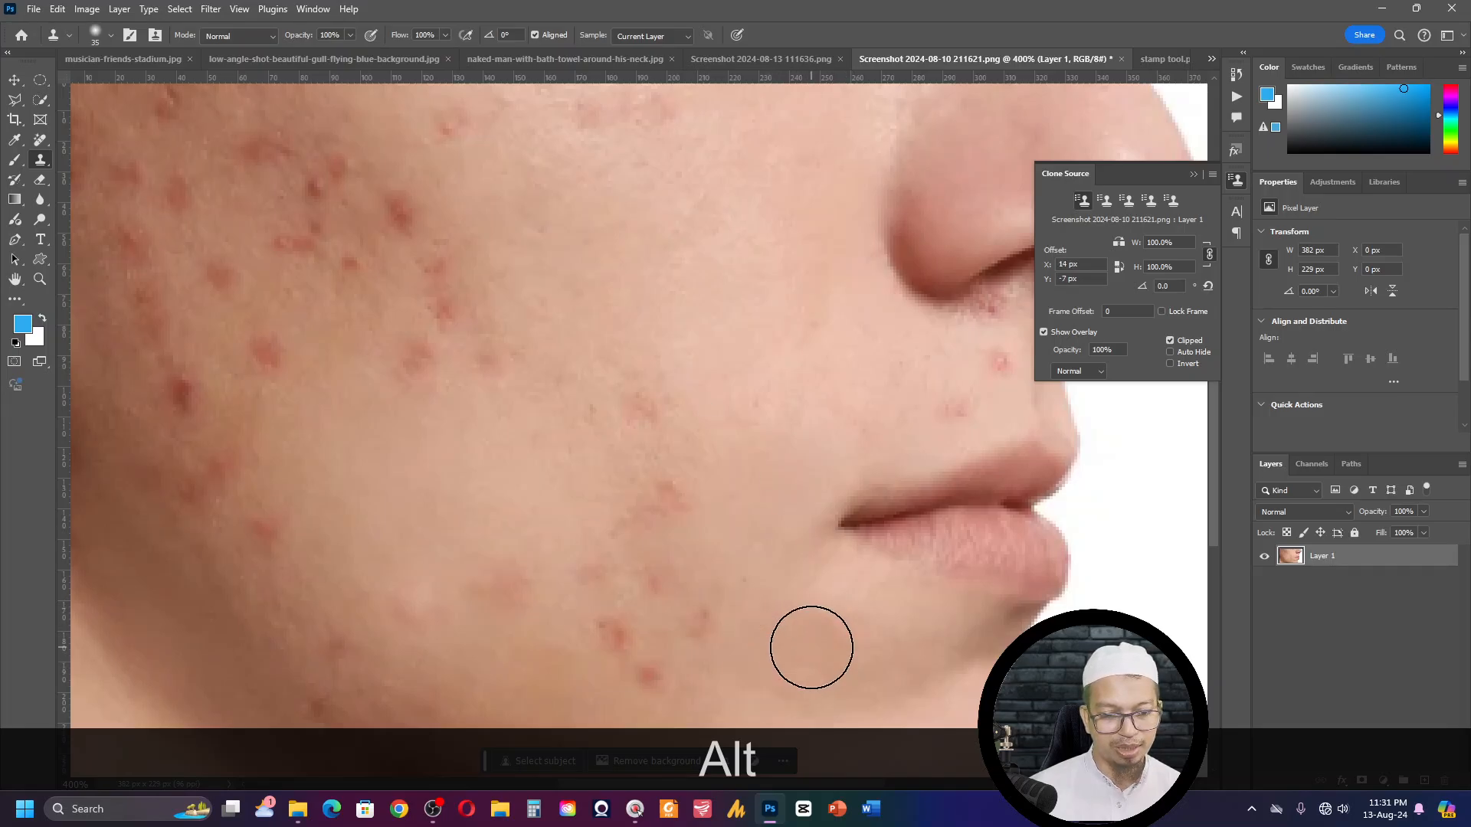
- Sample clean mid-cheek skin and clone it over the row of three blemishes toward the jaw side of the cheek
left_click(403, 417, "alt")
left_click(408, 366)
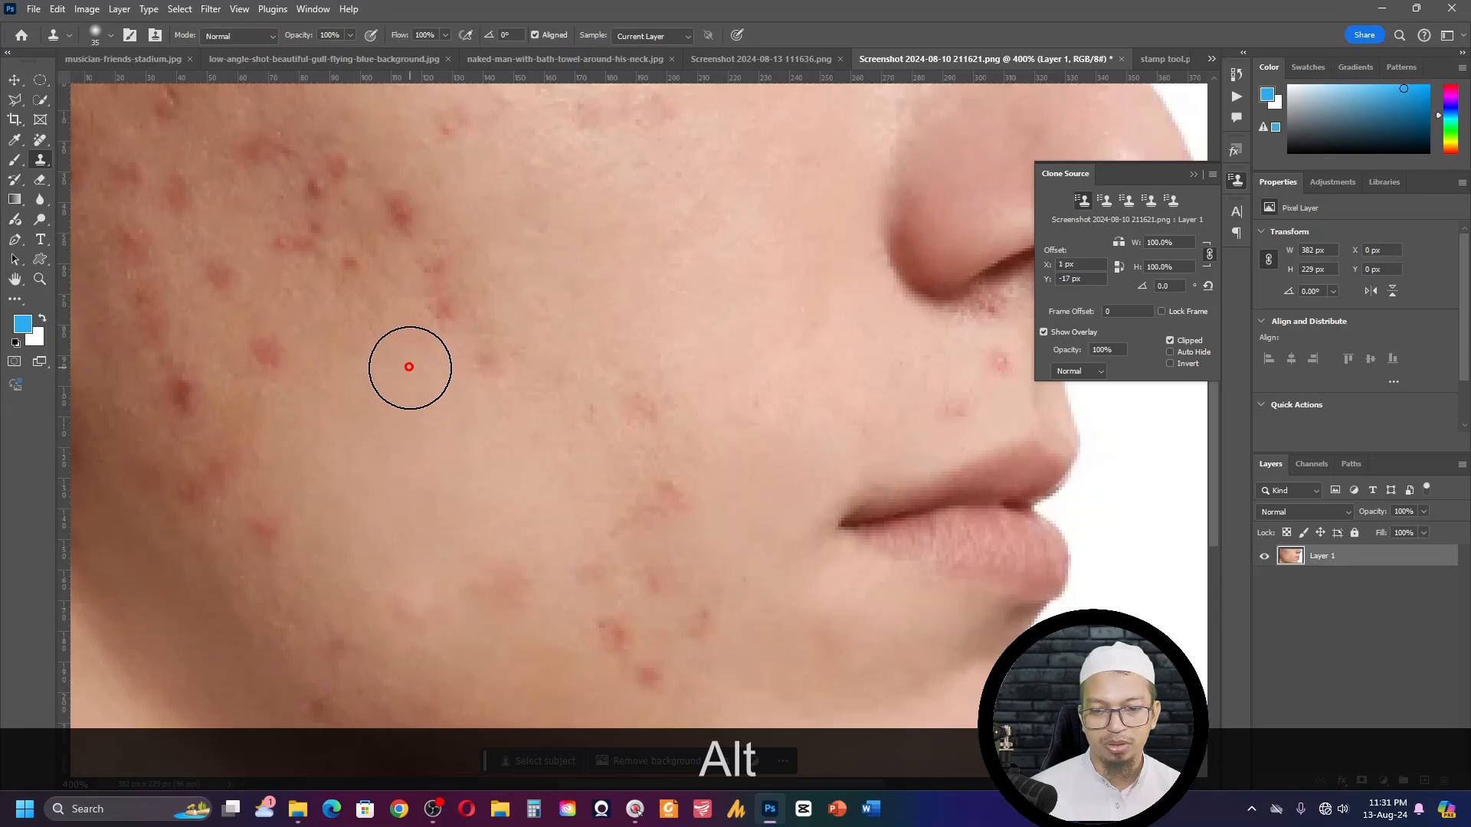
left_click(473, 370)
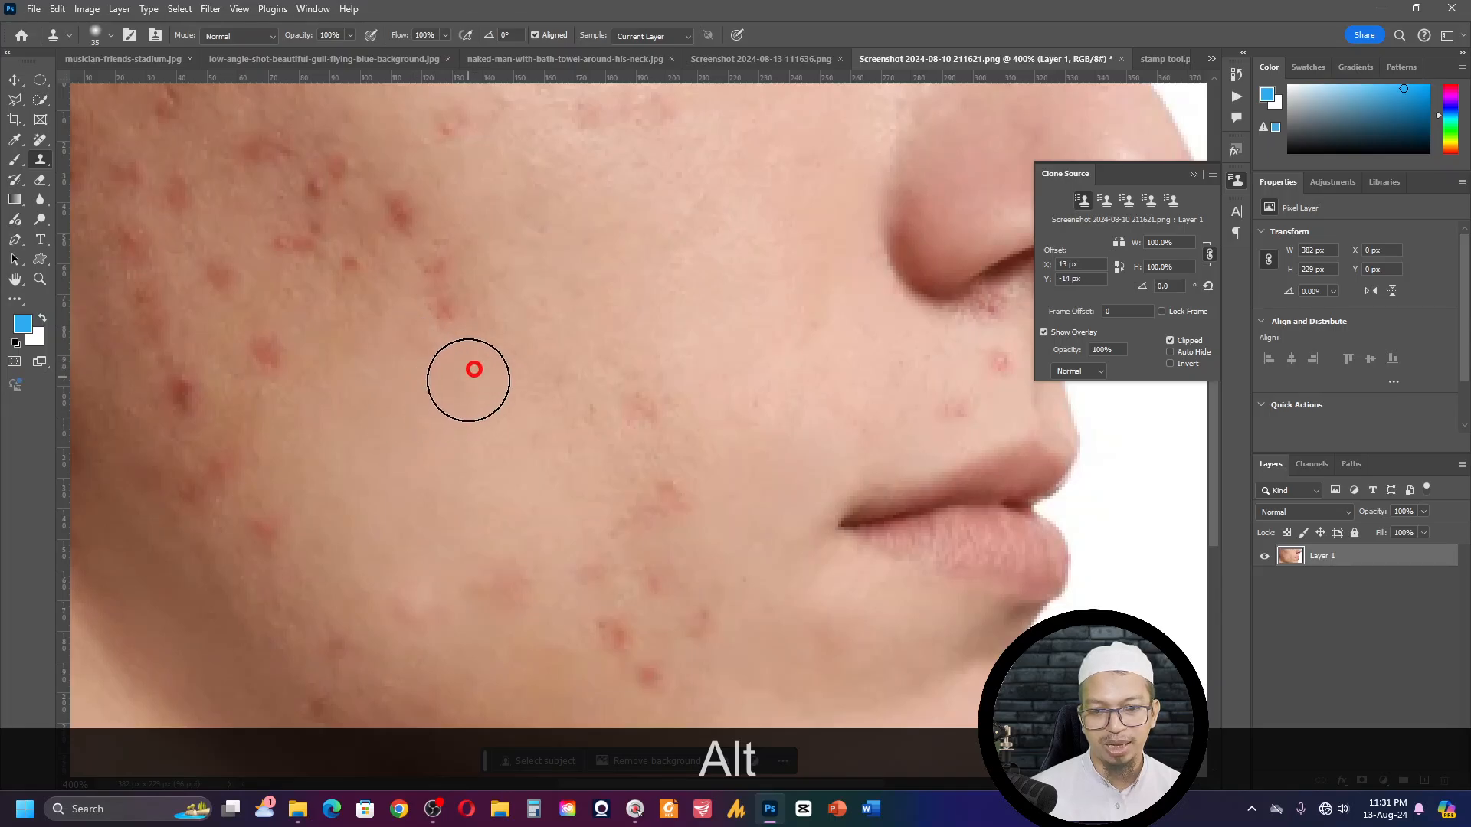
left_click(396, 406, "alt")
left_click(351, 386, "alt")
left_click(266, 361)
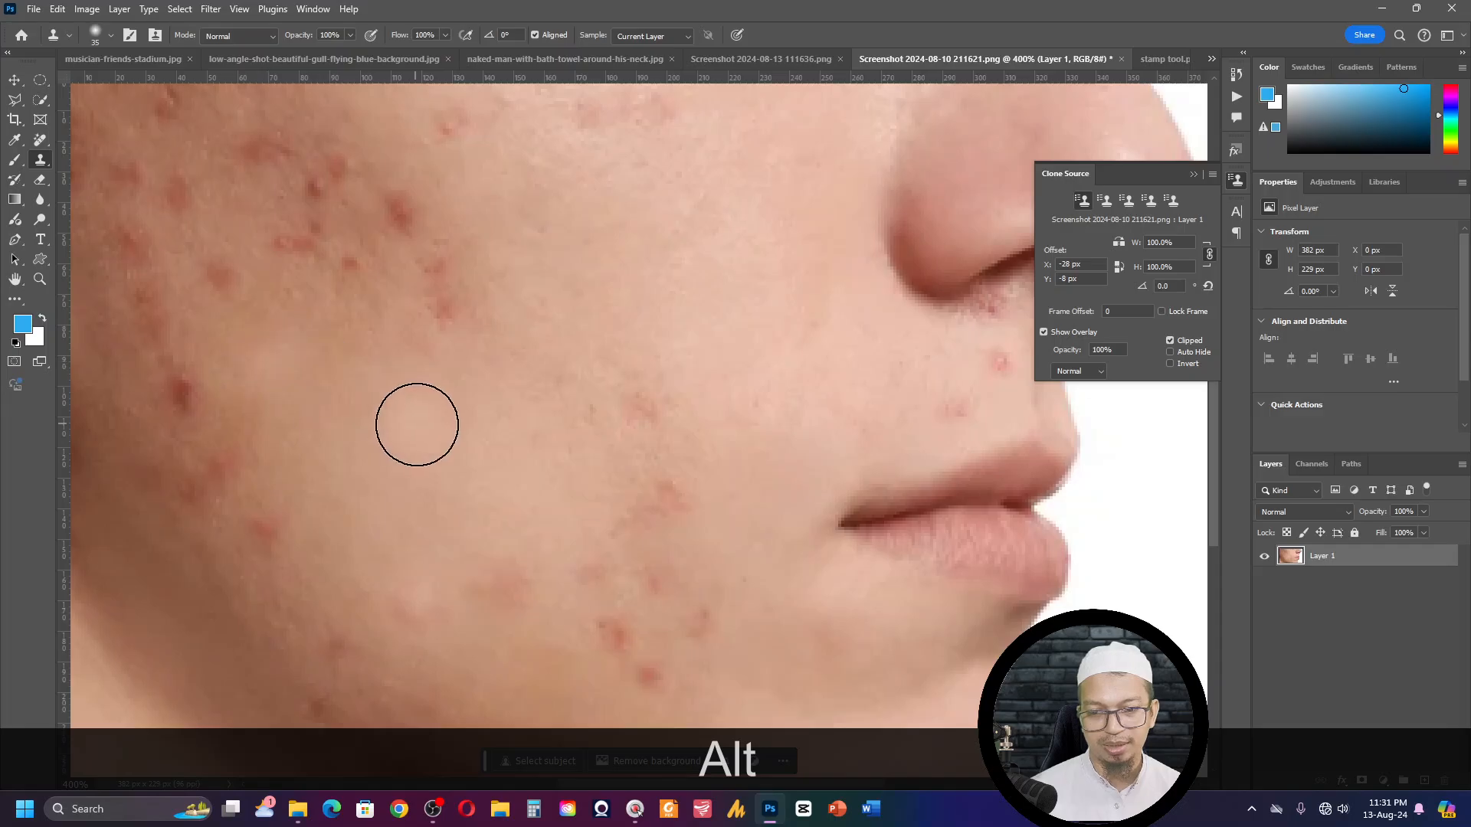
- Close the acne photo without saving and switch to the dark photo of the arm beside the striped floor
key("ctrl+w")
left_click(716, 310)
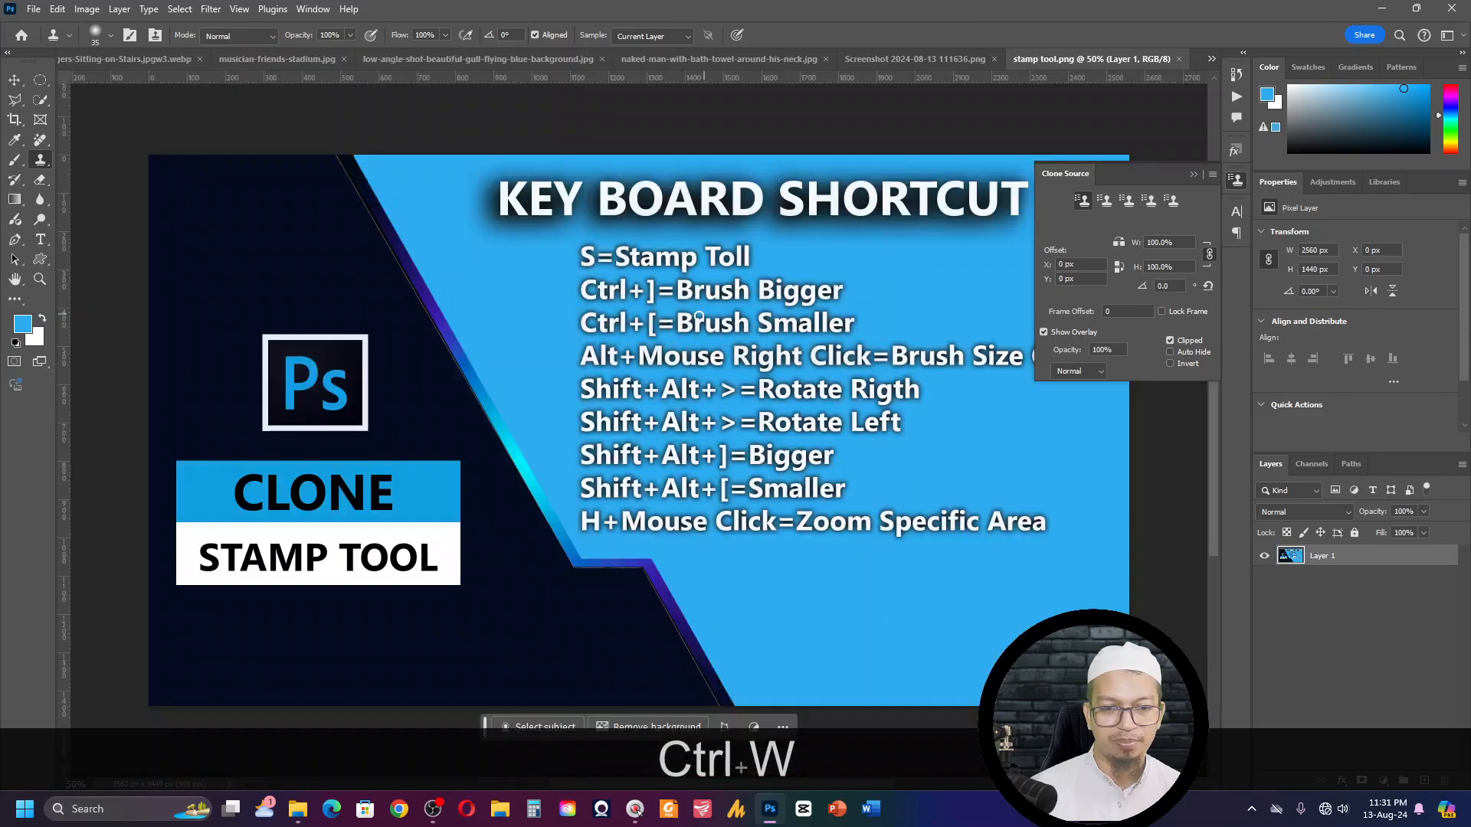
left_click(946, 58)
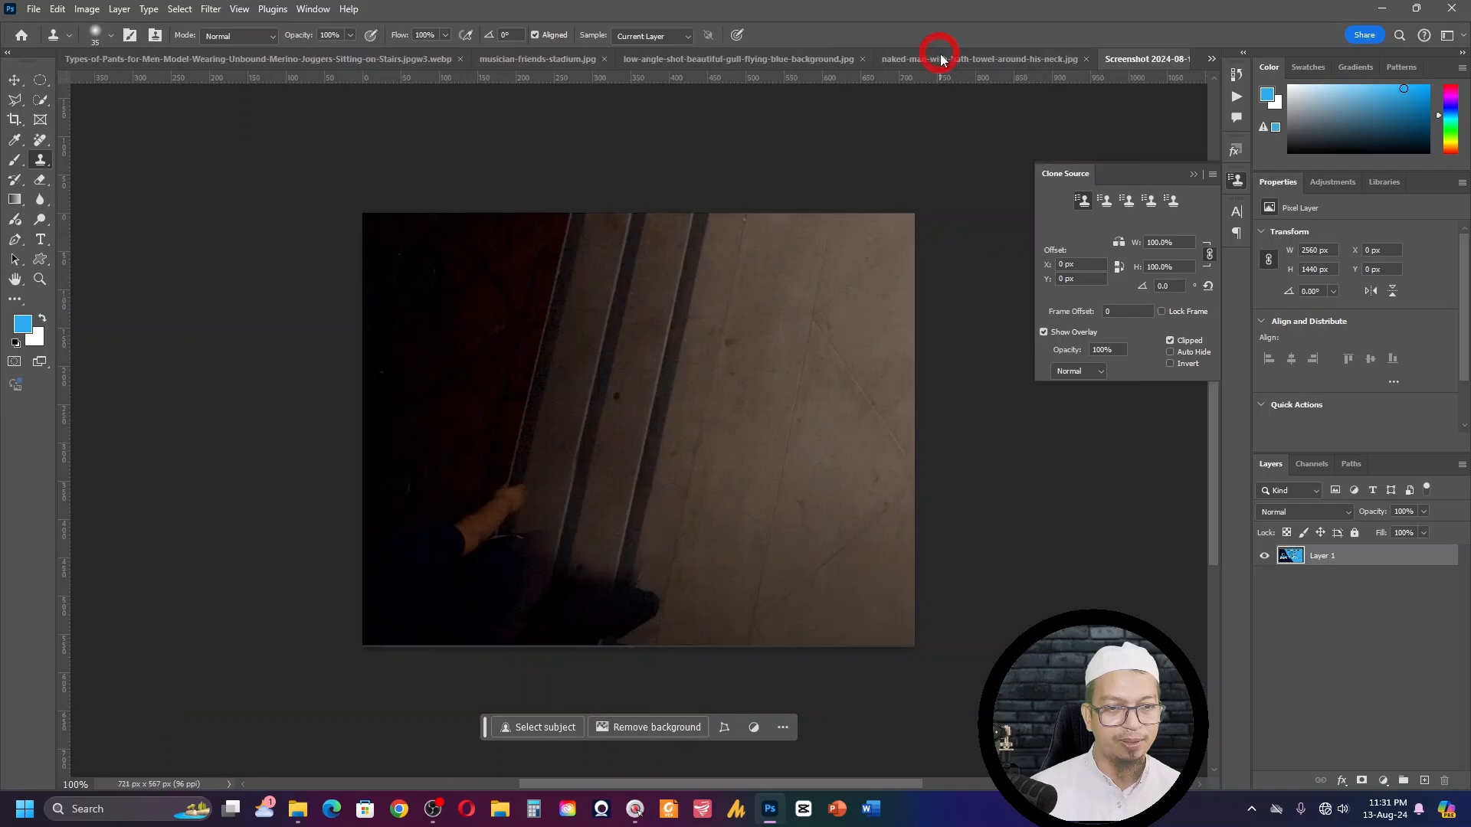
- Try to merge the visible layers and sample the light stripe edge above the hand with the Clone Stamp tool
key("ctrl+KP_Add")
key("ctrl+KP_Add")
key("ctrl+KP_Add")
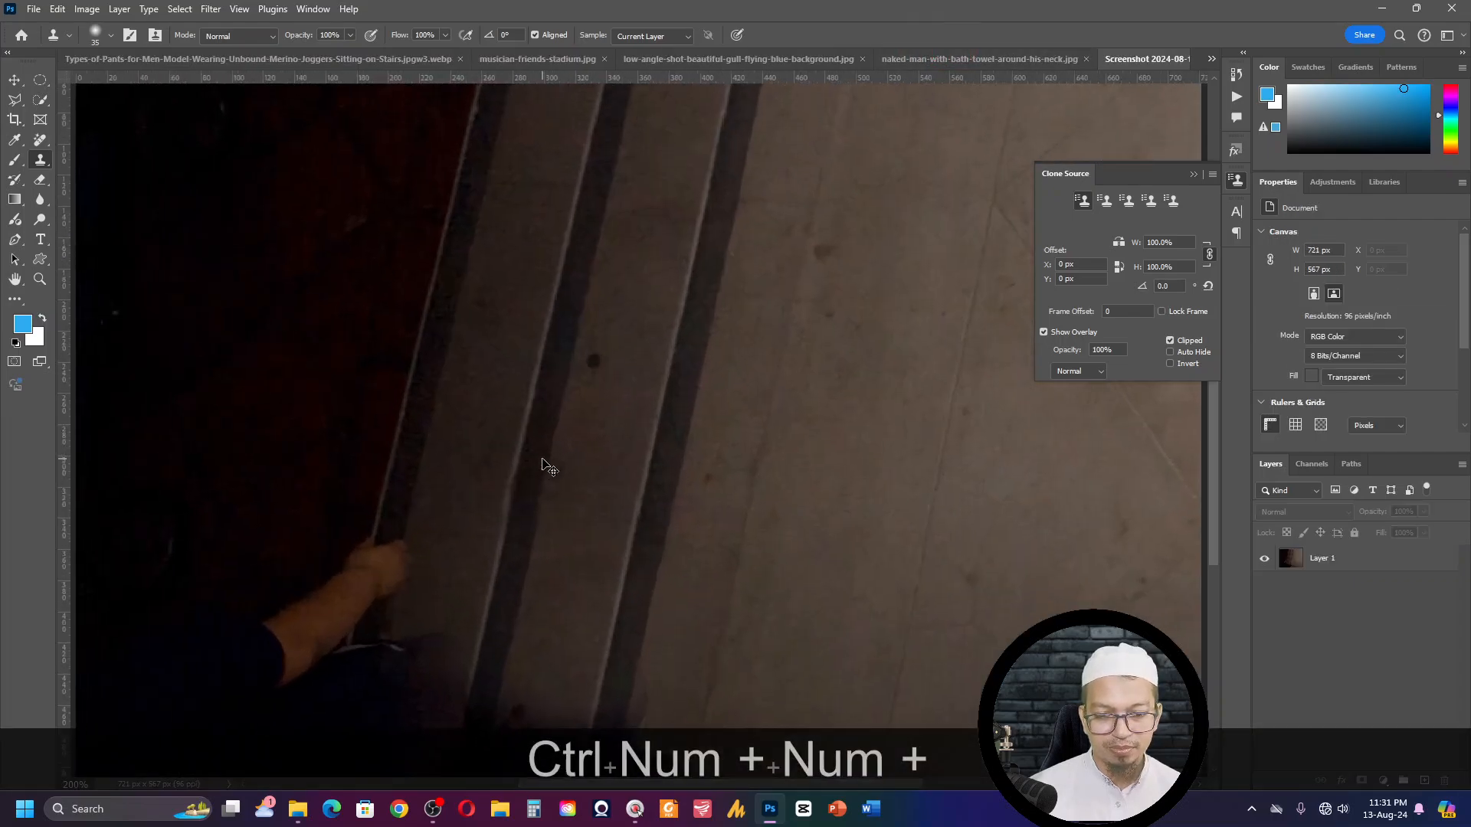
left_click_drag(541, 460, 713, 172)
left_click_drag(561, 374, 505, 407)
left_click_drag(682, 283, 814, 417)
left_click_drag(481, 248, 584, 367)
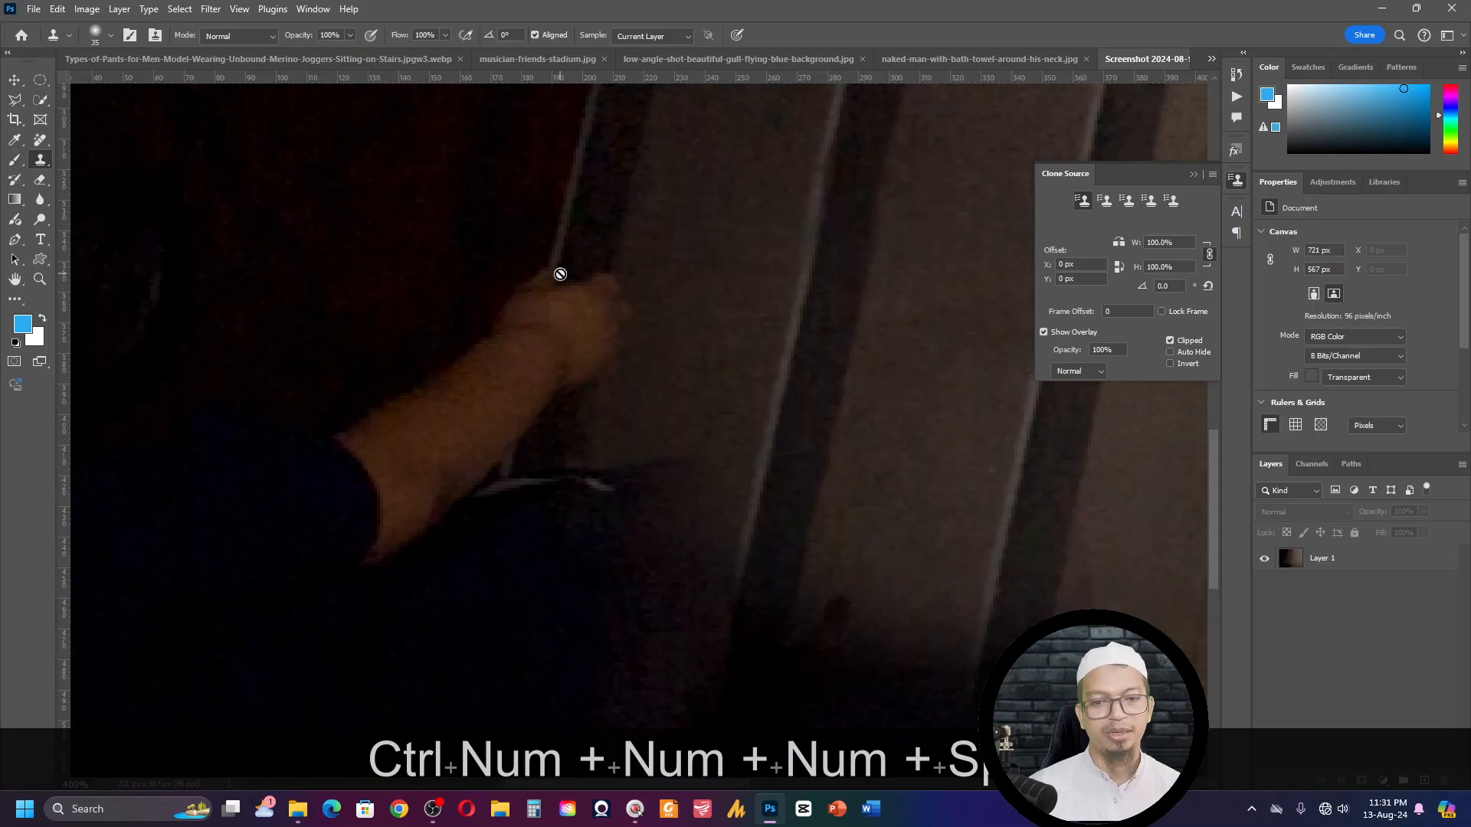
left_click_drag(560, 273, 599, 304)
key("s")
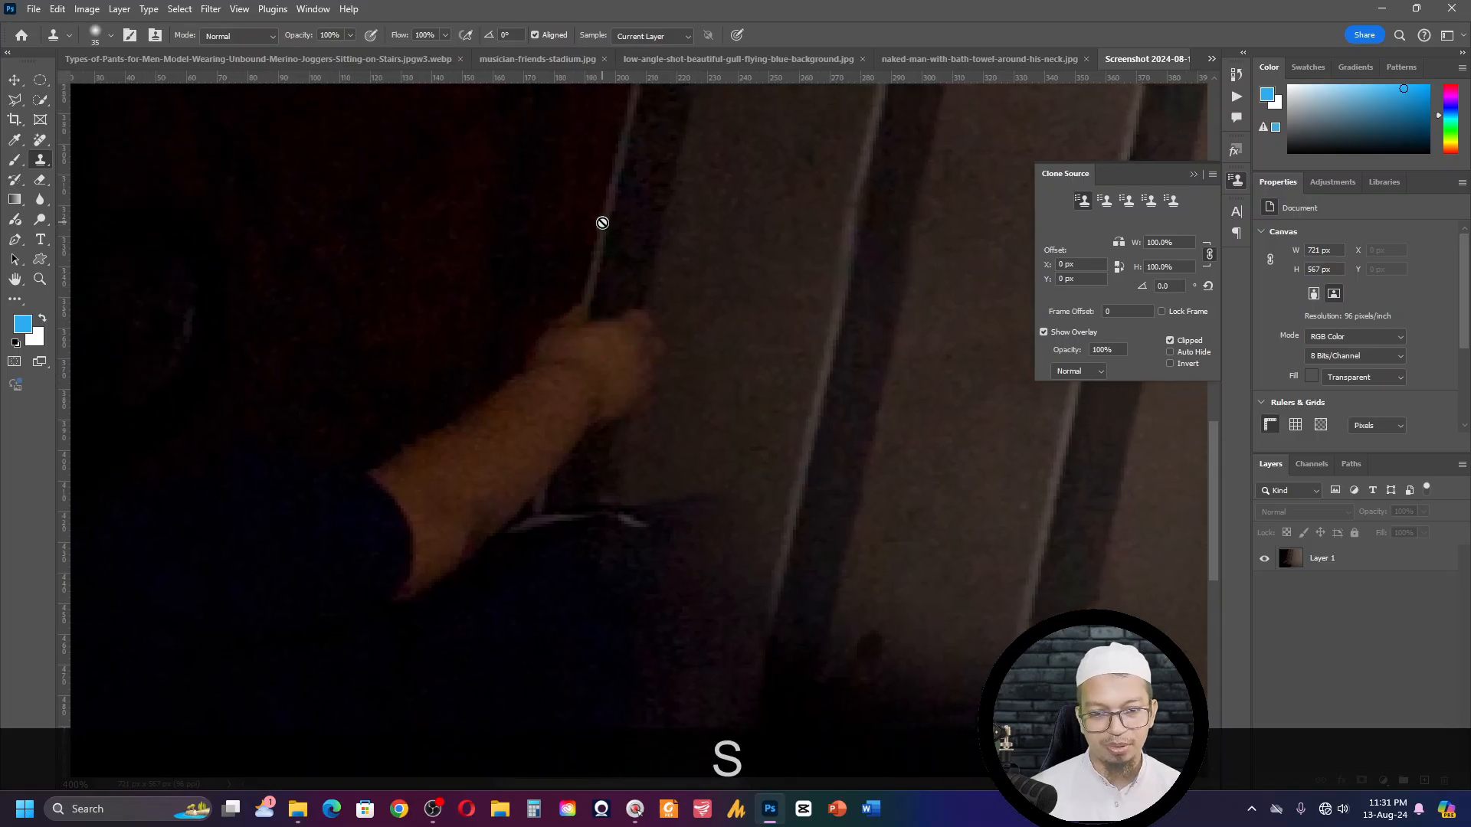
key("ctrl+shift+e")
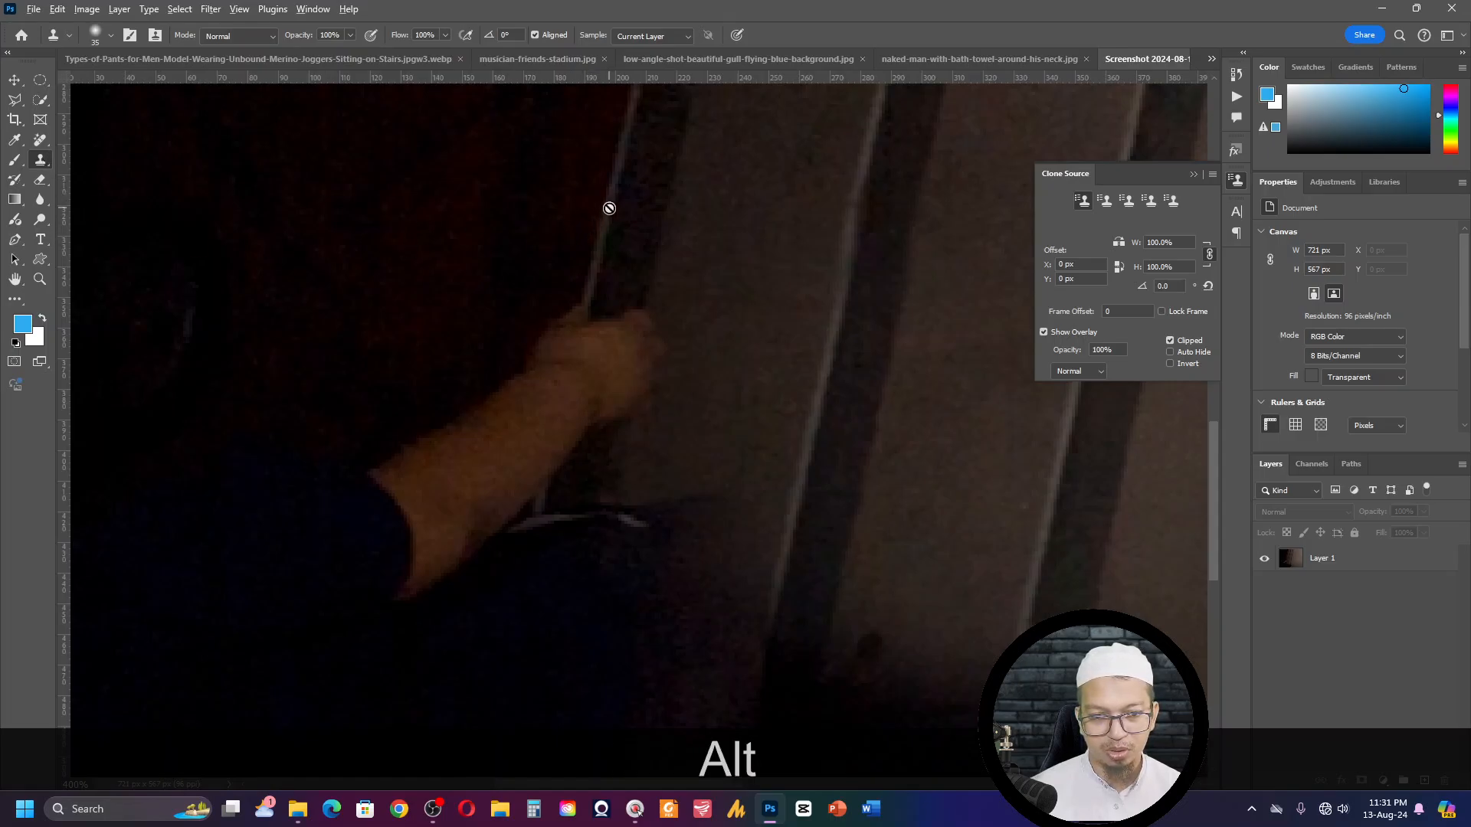
left_click(609, 209, "alt")
left_click(677, 300)
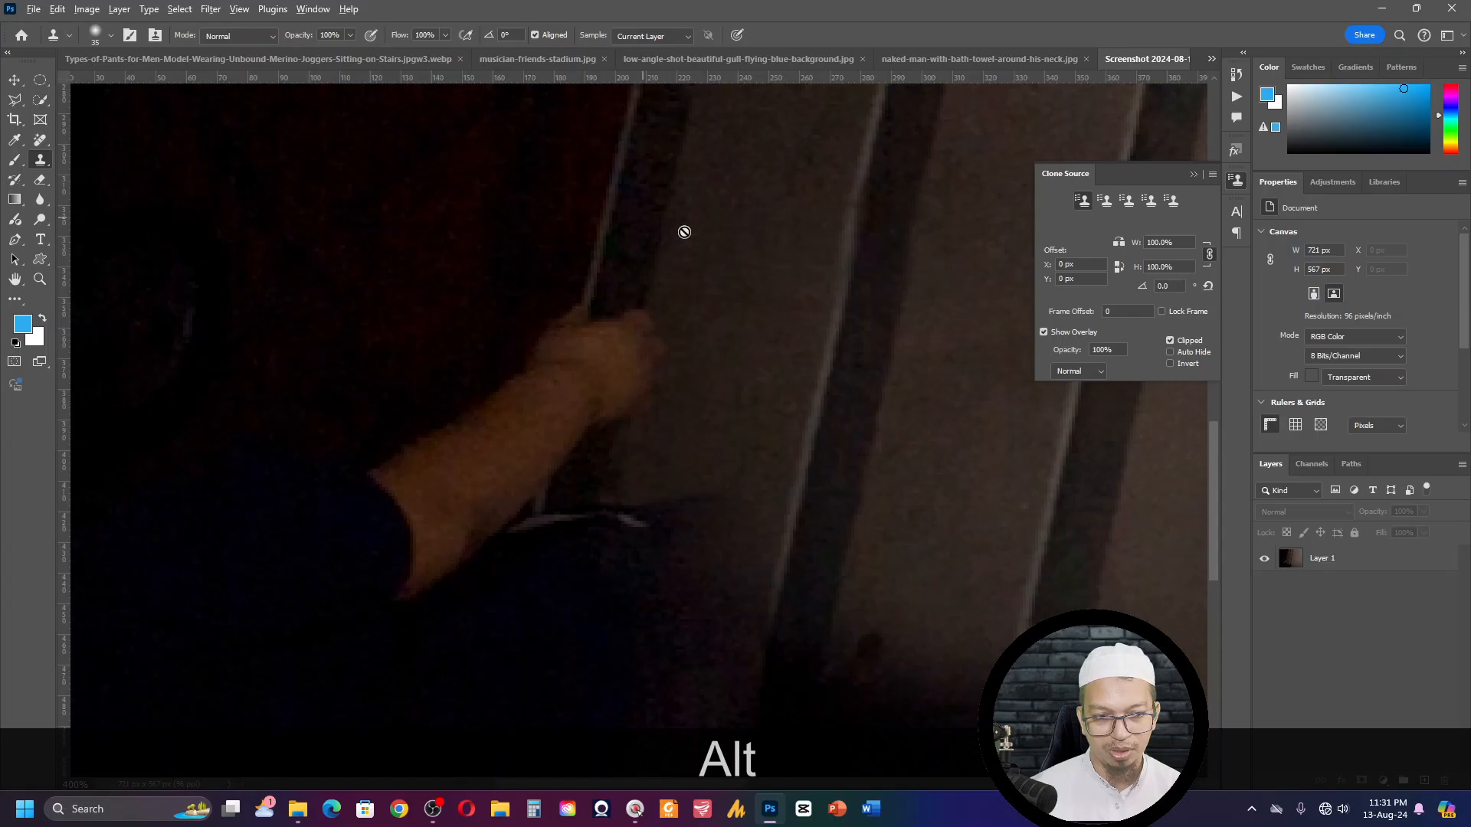
- Reselect the Clone Stamp tool with a 21 px brush and try to clone on the floor beside the hand
left_click(17, 81)
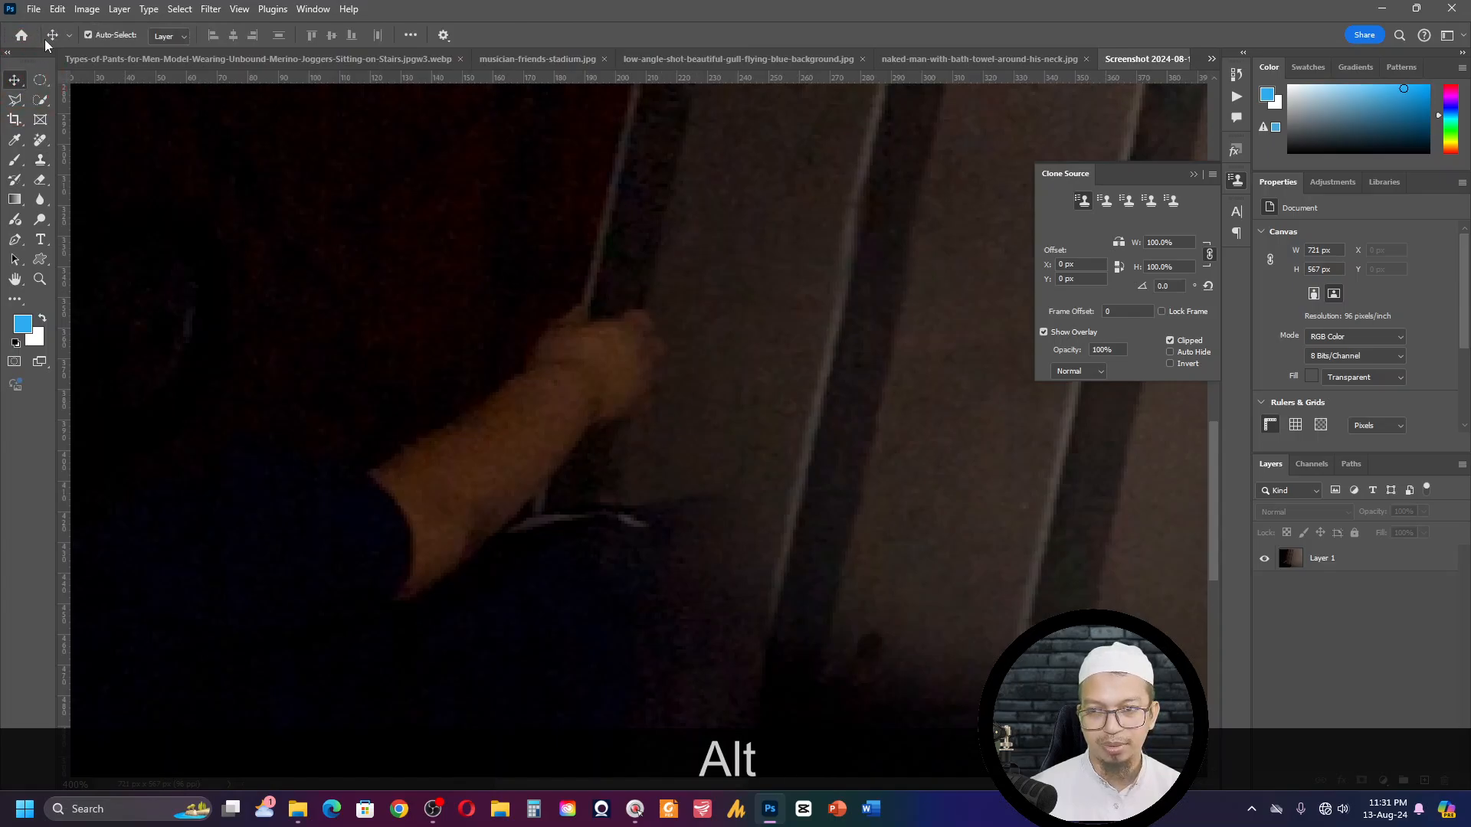
left_click(40, 159)
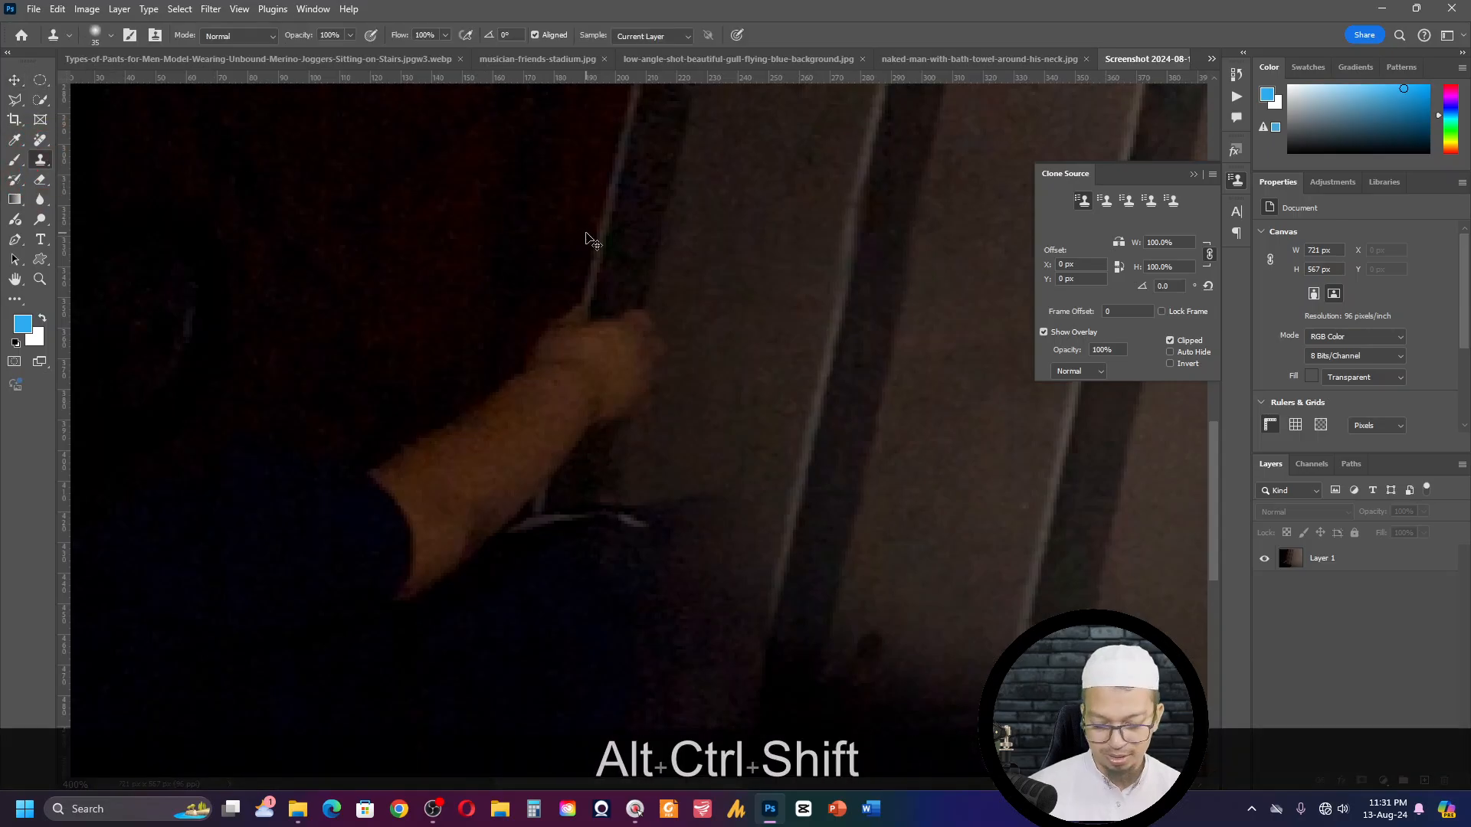
key("ctrl+alt+shift+e")
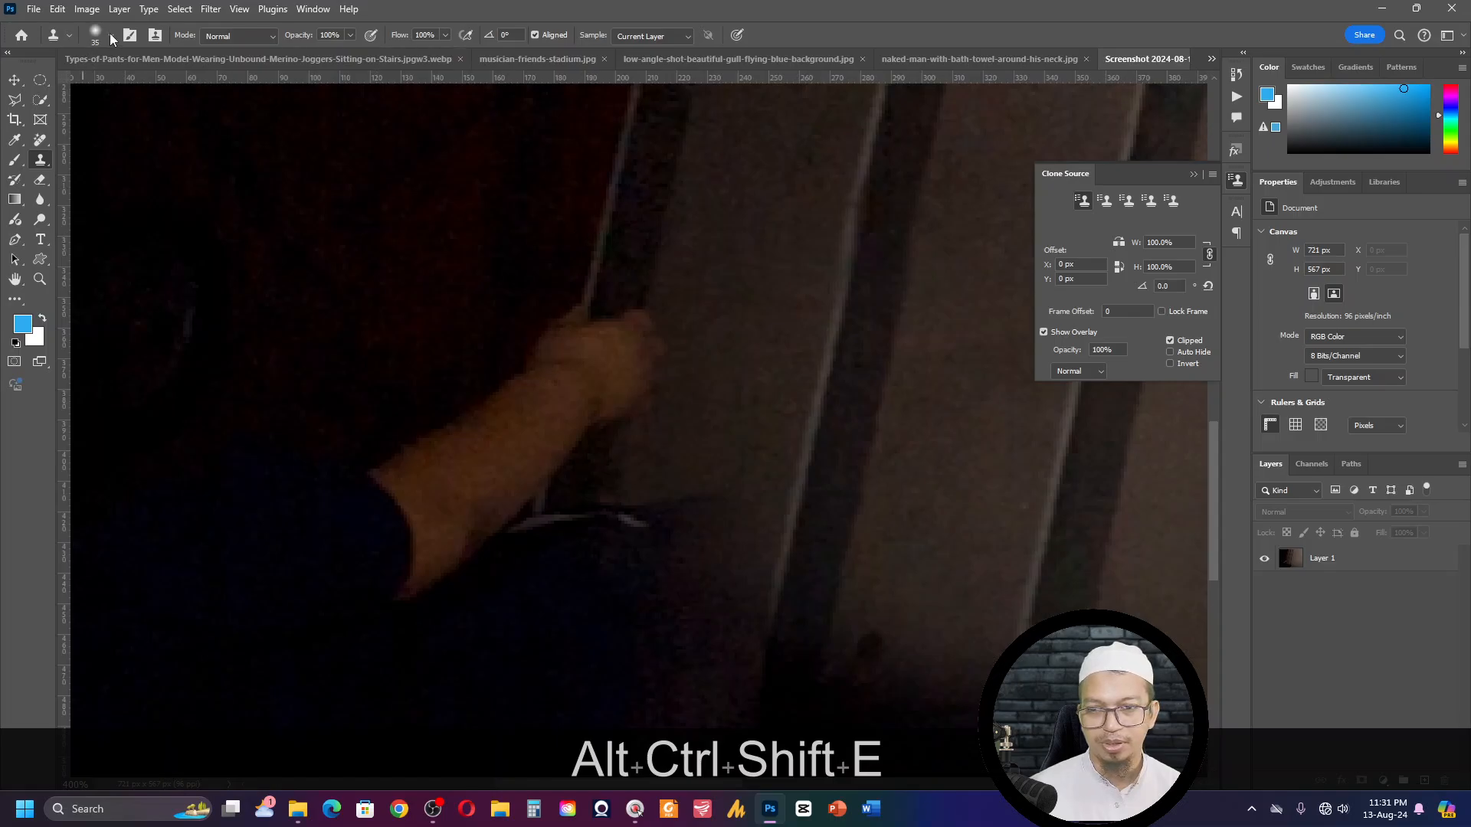
right_click(53, 35)
left_click(77, 31)
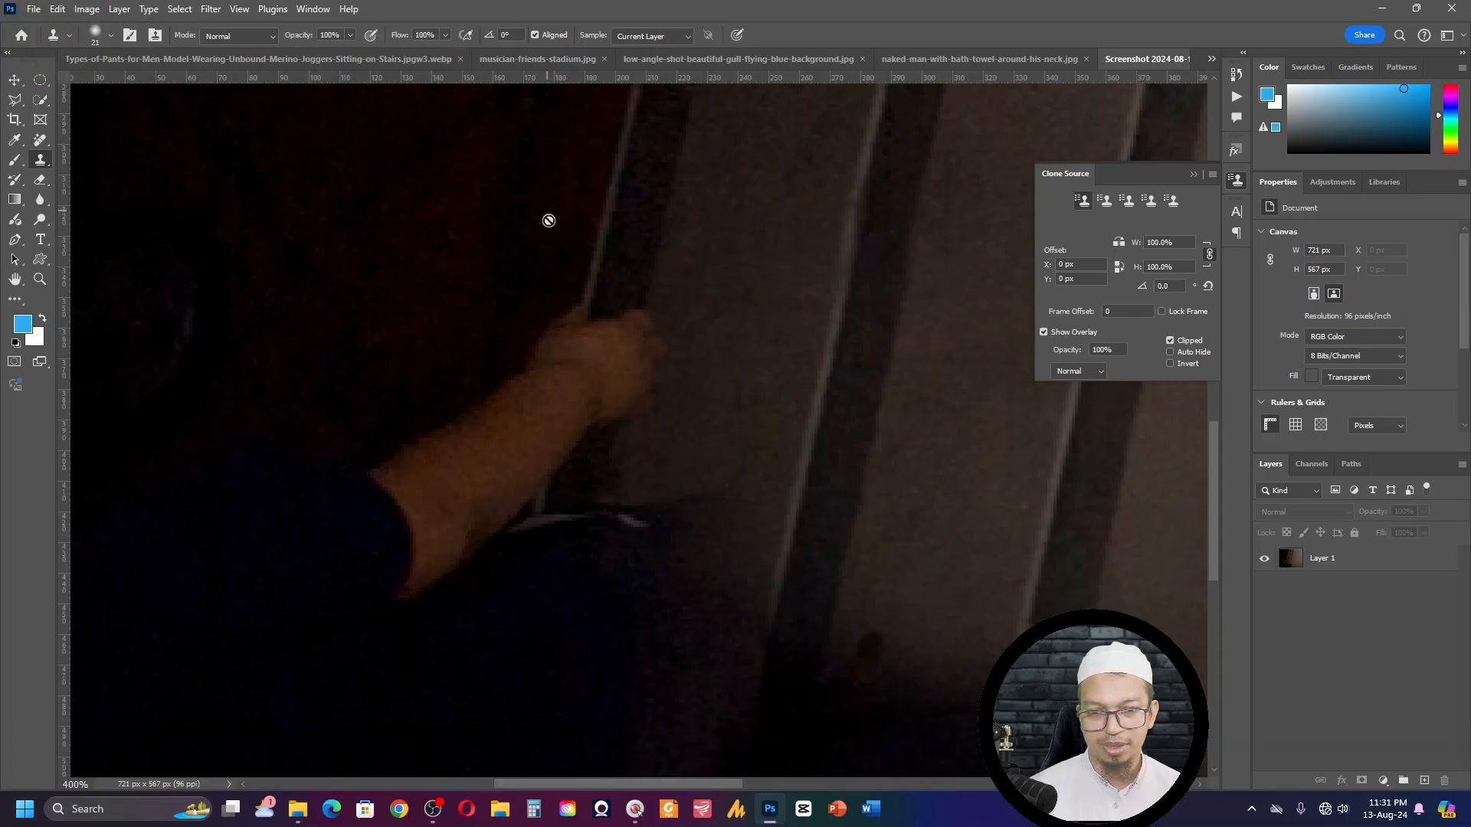
left_click(737, 325)
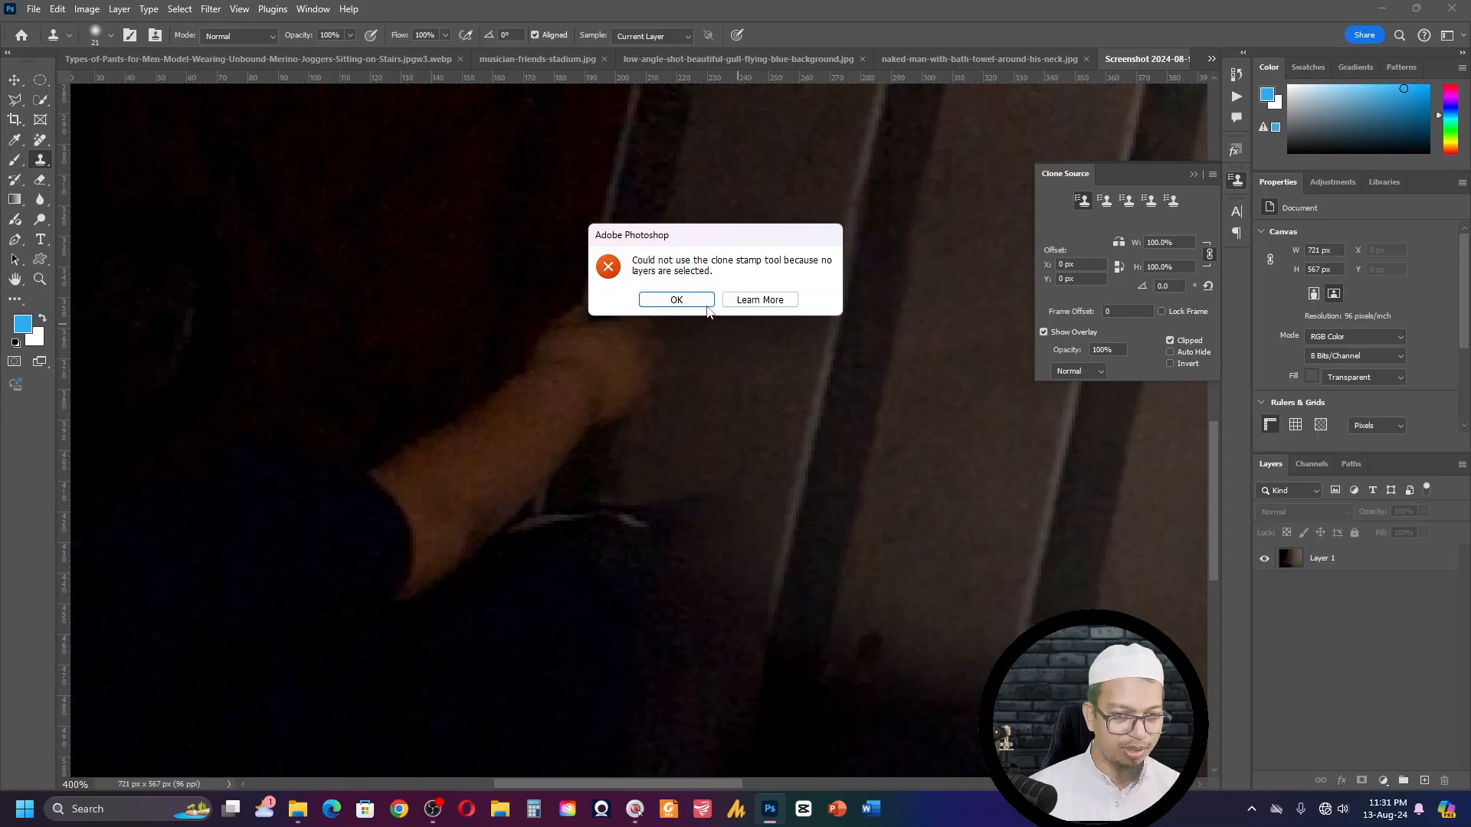
left_click(706, 304)
- Retry the Clone Stamp on the dark photo and toggle the visibility of Layer 1 off and on
key("ctrl+KP_Subtract")
key("ctrl+KP_Subtract")
left_click(666, 291)
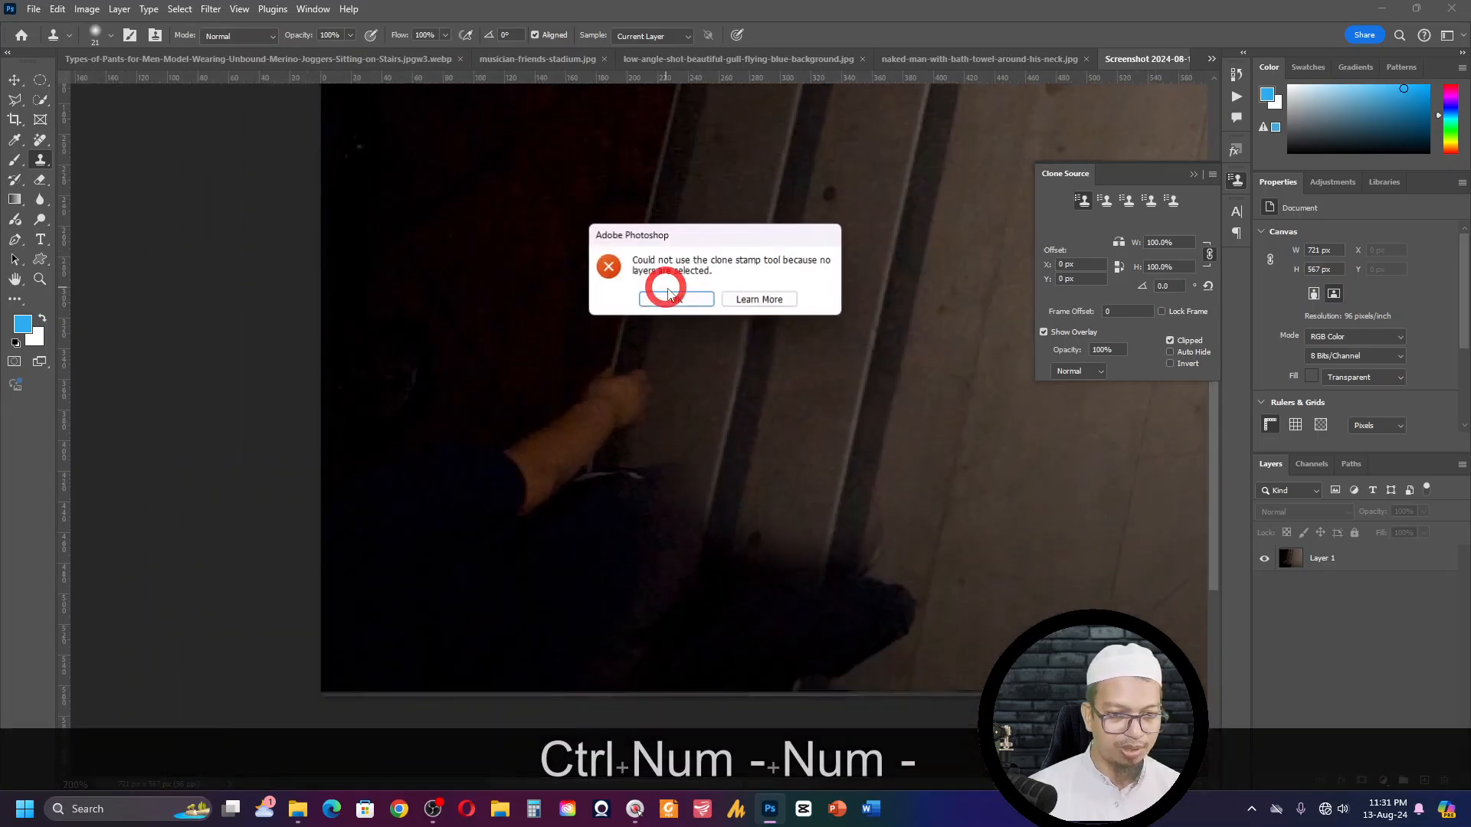
left_click(668, 298)
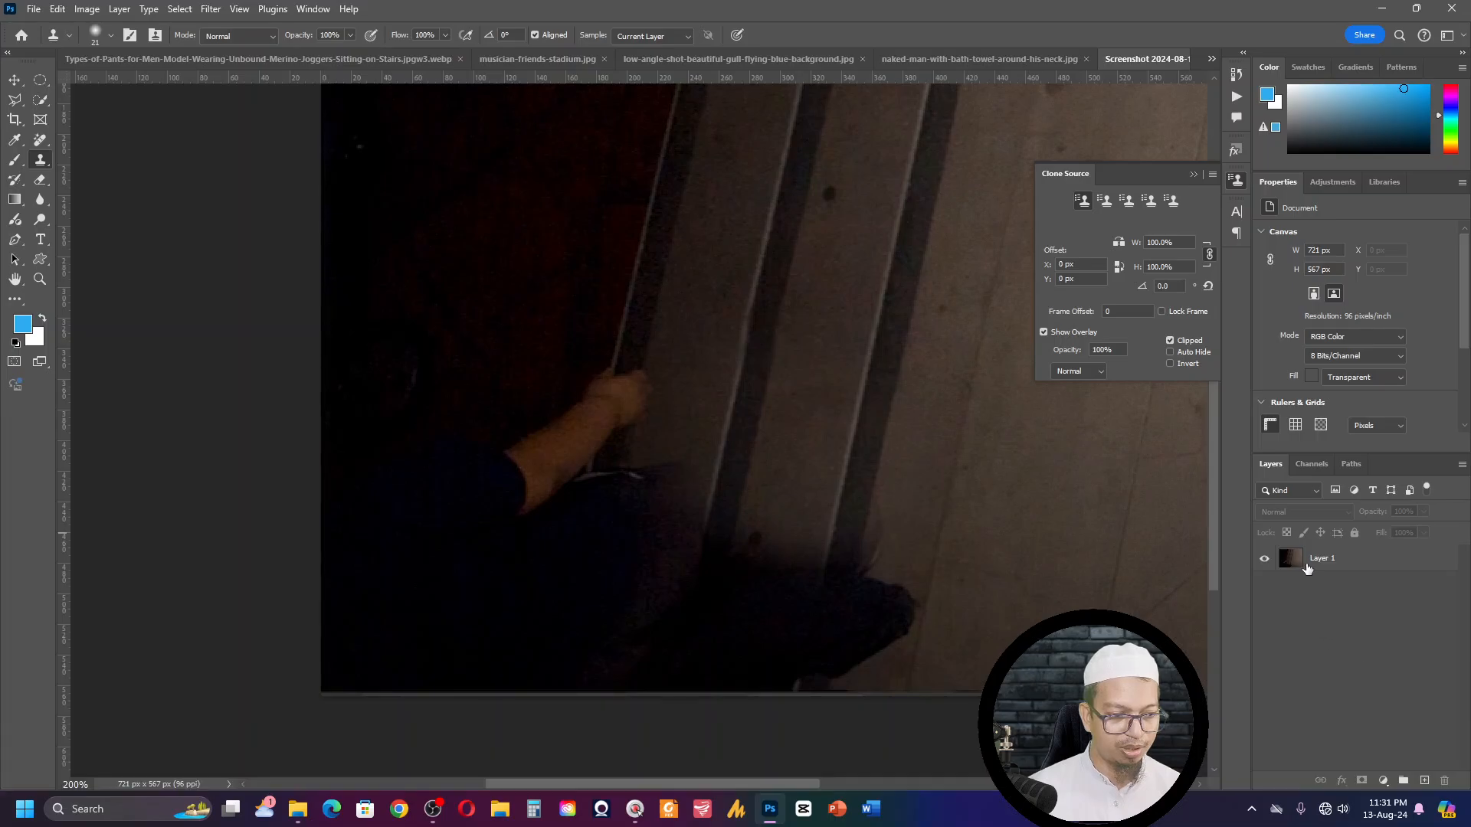
left_click(1264, 561)
left_click(1263, 560)
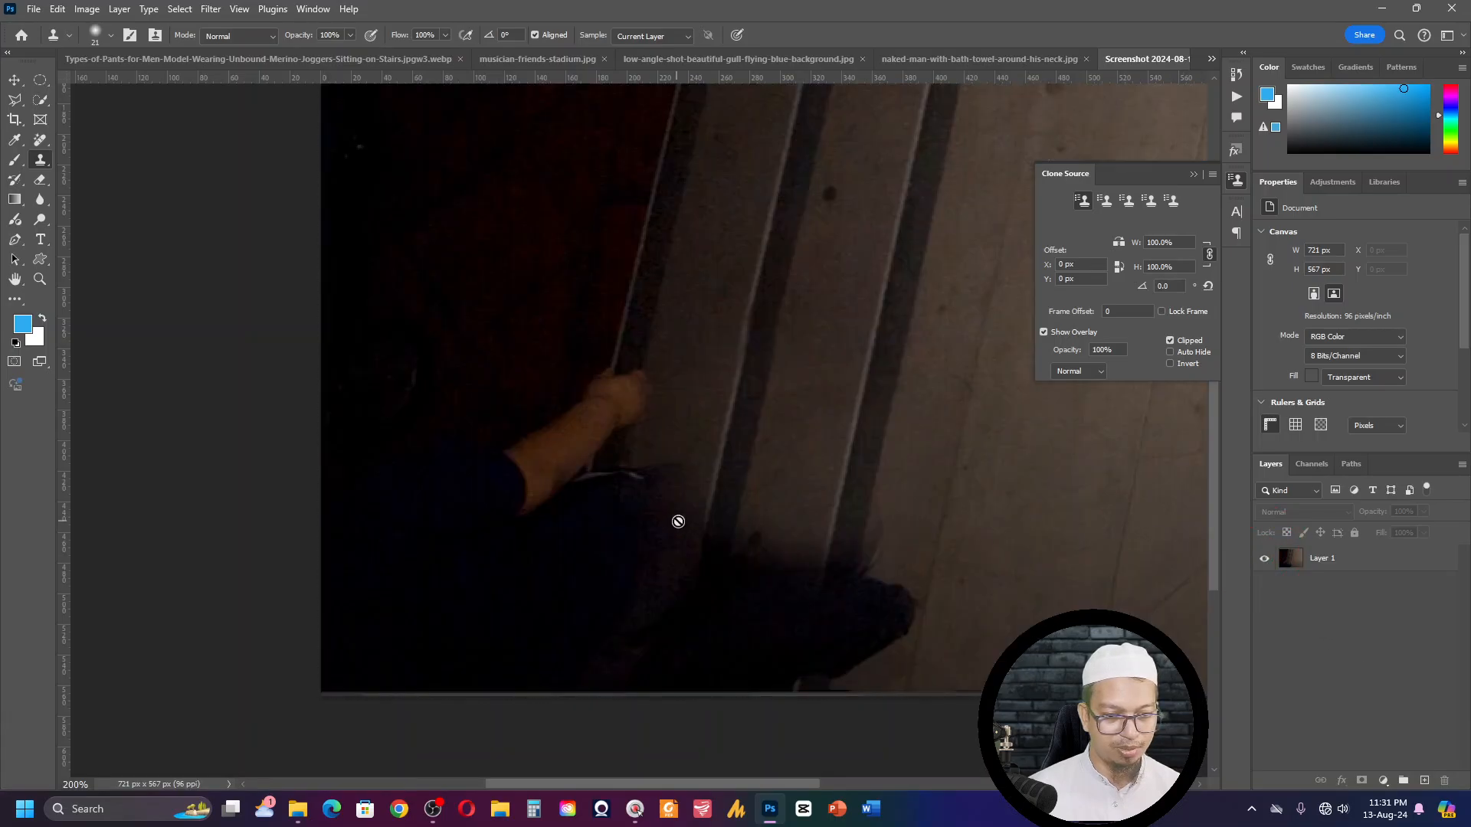
- Close the dark photo without saving and switch to the musician-friends-stadium.jpg image
key("ctrl+w")
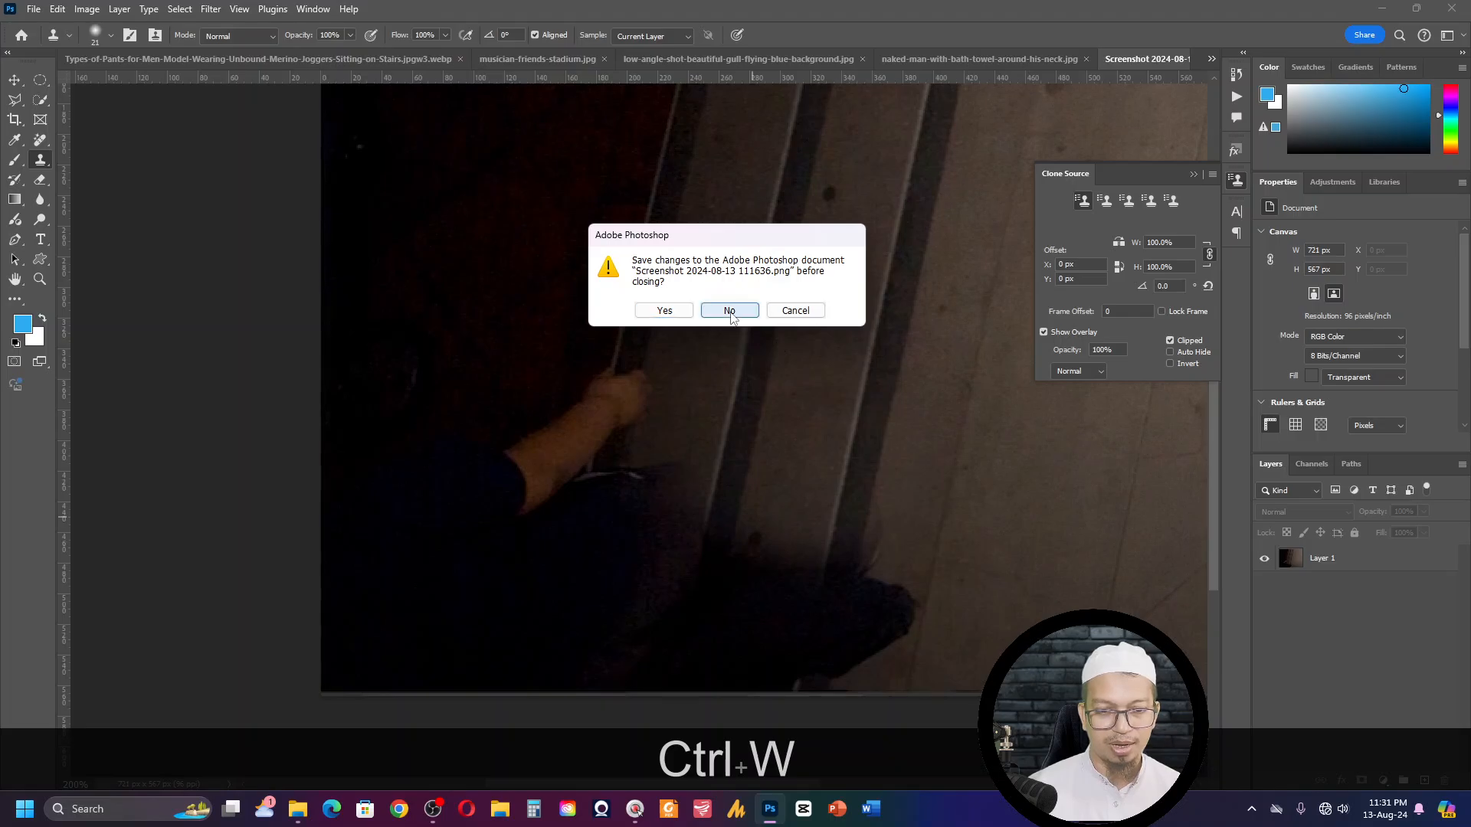
left_click(727, 309)
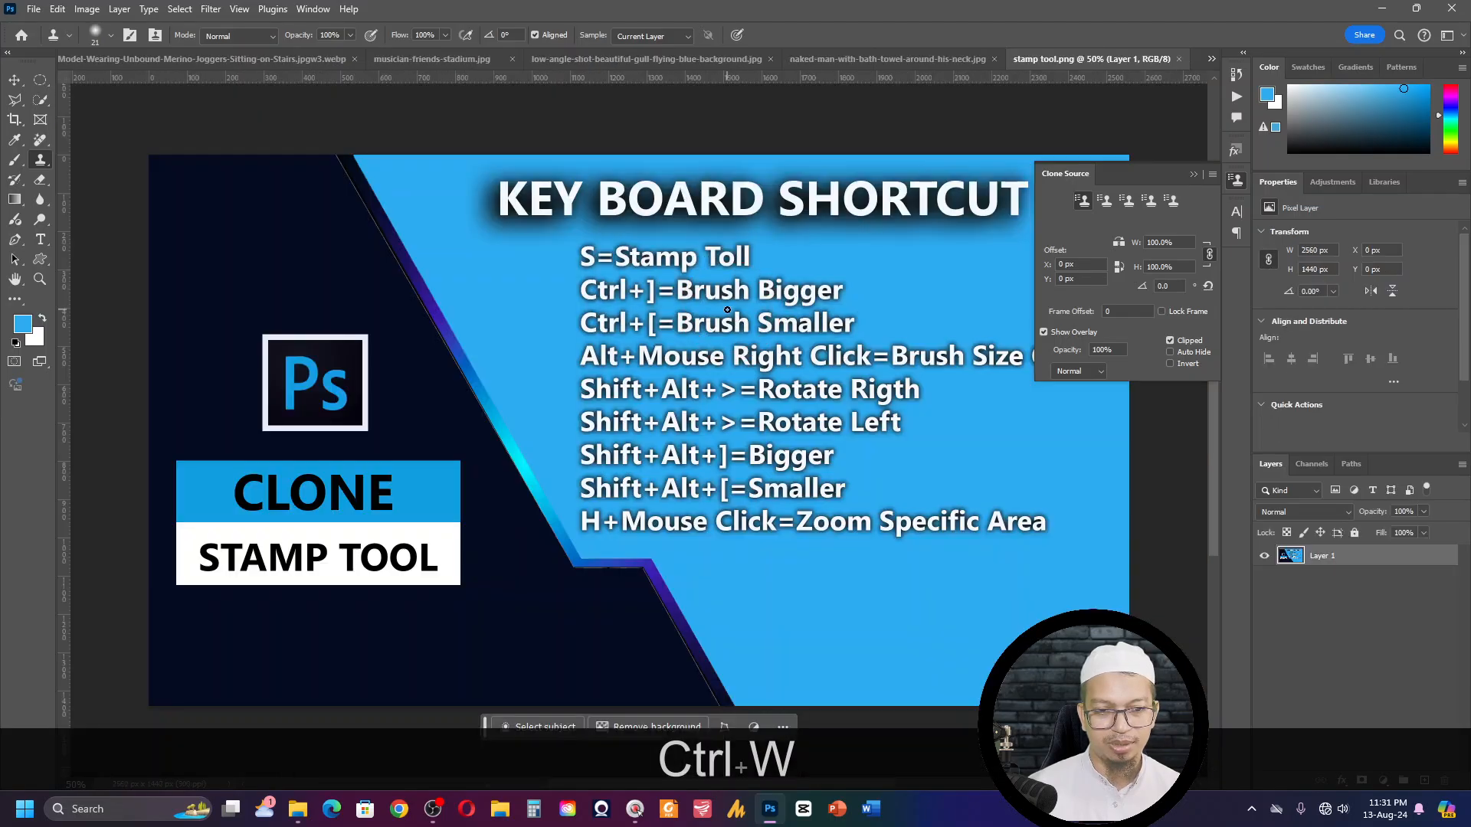
left_click(415, 62)
- Sample the concrete step edge beside the standing musician's shoes with the Clone Stamp brush set to 150 px
key("ctrl+KP_Add")
key("ctrl+KP_Add")
key("ctrl+KP_Add")
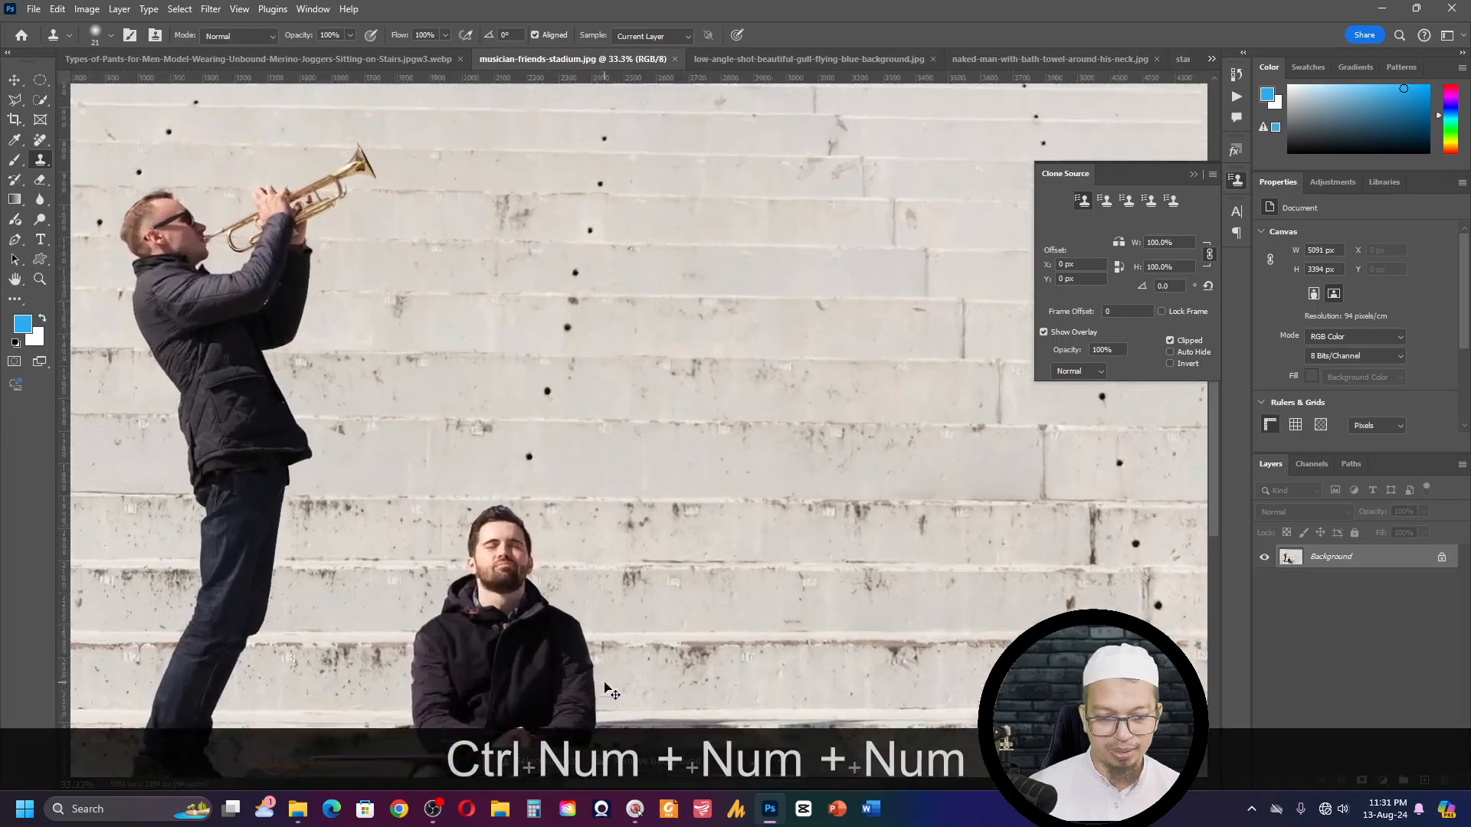
key("ctrl+KP_6")
key("ctrl+KP_Add")
key("space")
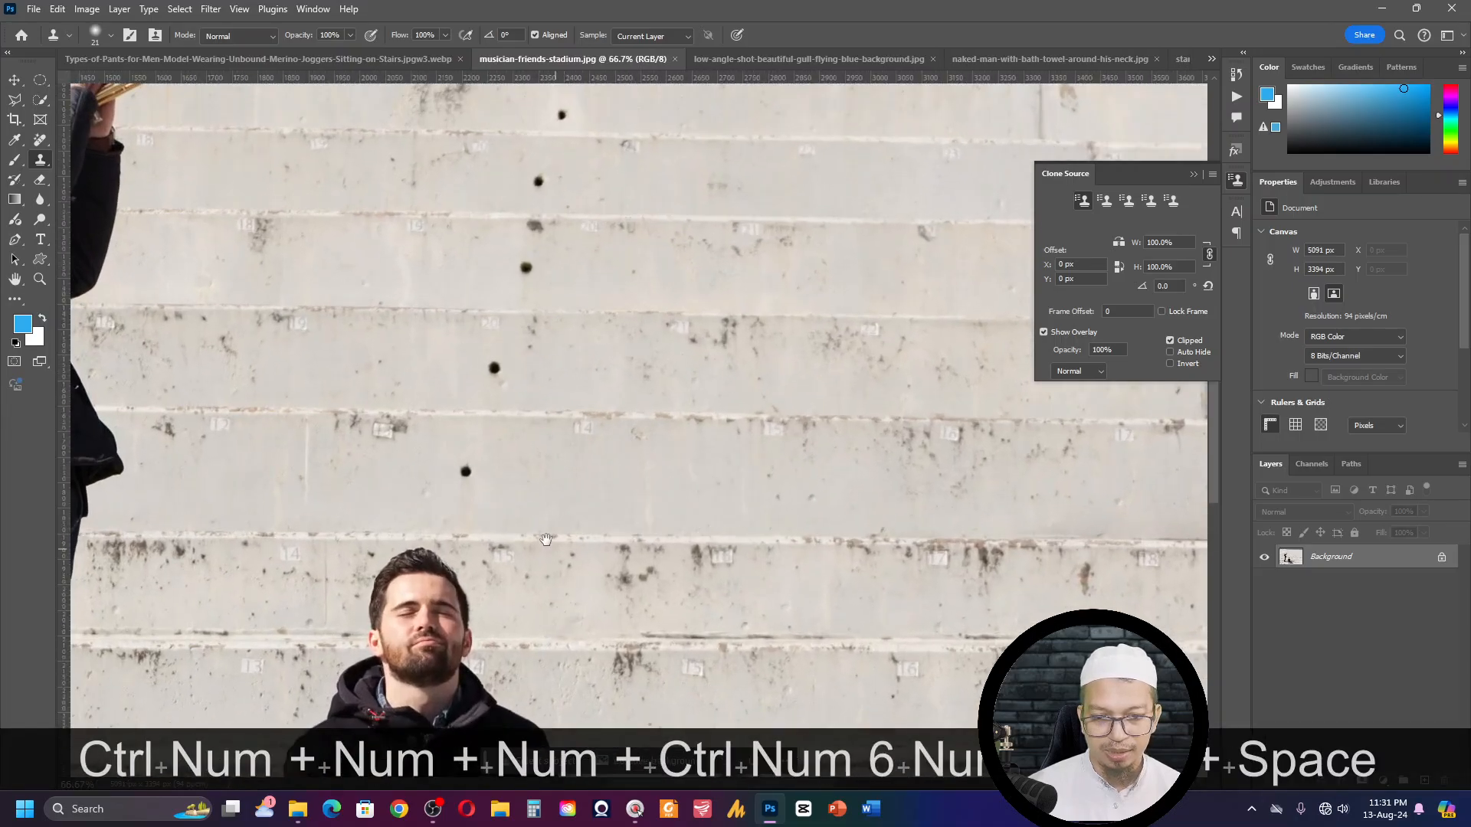
left_click_drag(568, 597, 776, 489)
left_click_drag(996, 283, 857, 420)
left_click_drag(381, 383, 797, 450)
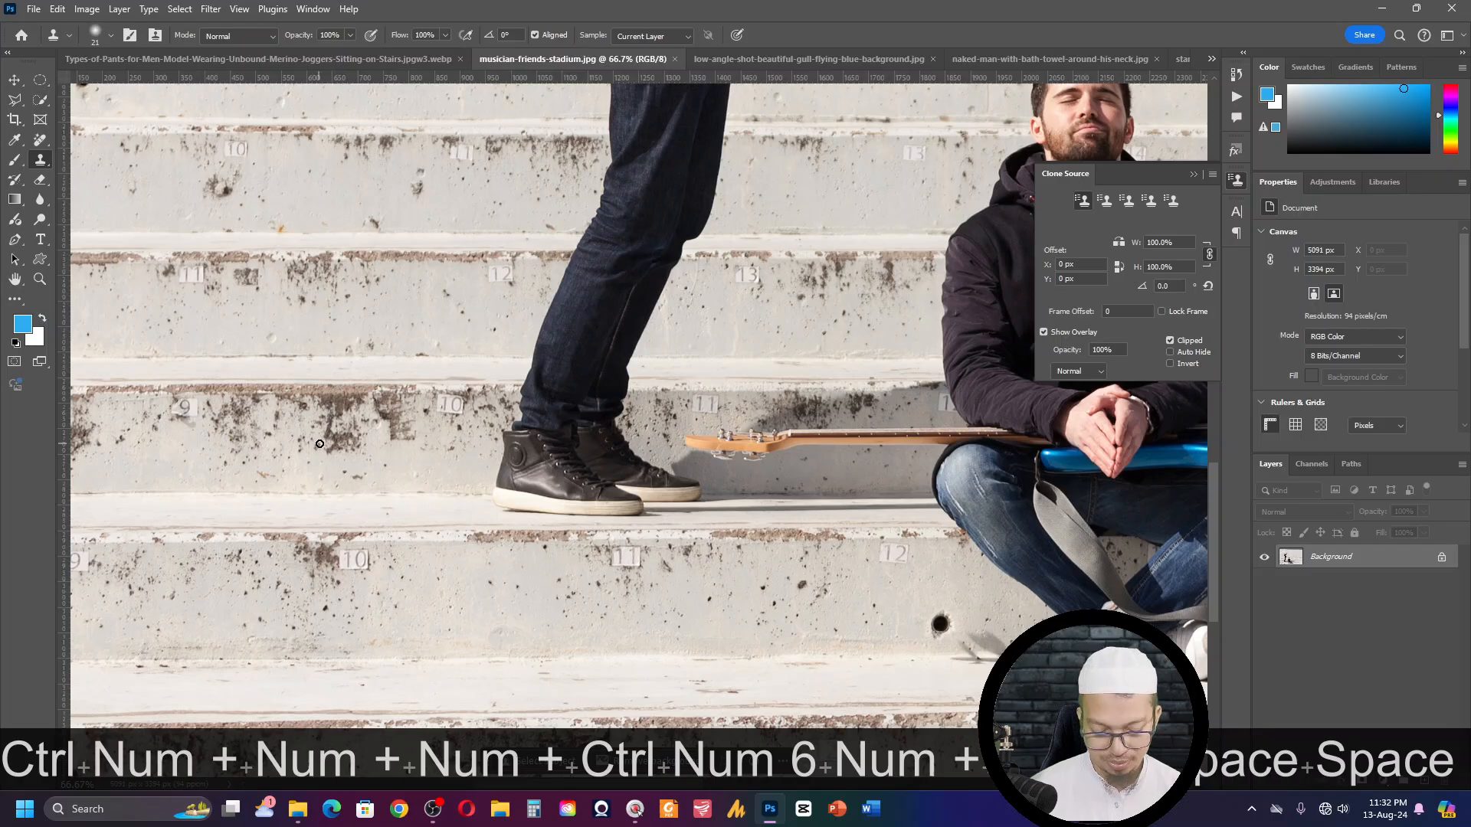
key("bracketright")
key("bracketright")
key("bracketright")
key("bracketright")
key("bracketright")
key("bracketright")
key("bracketright")
key("bracketright")
key("bracketright")
key("bracketright")
key("bracketright")
key("bracketright")
key("bracketright")
key("bracketright")
key("bracketright")
key("bracketright")
key("bracketright")
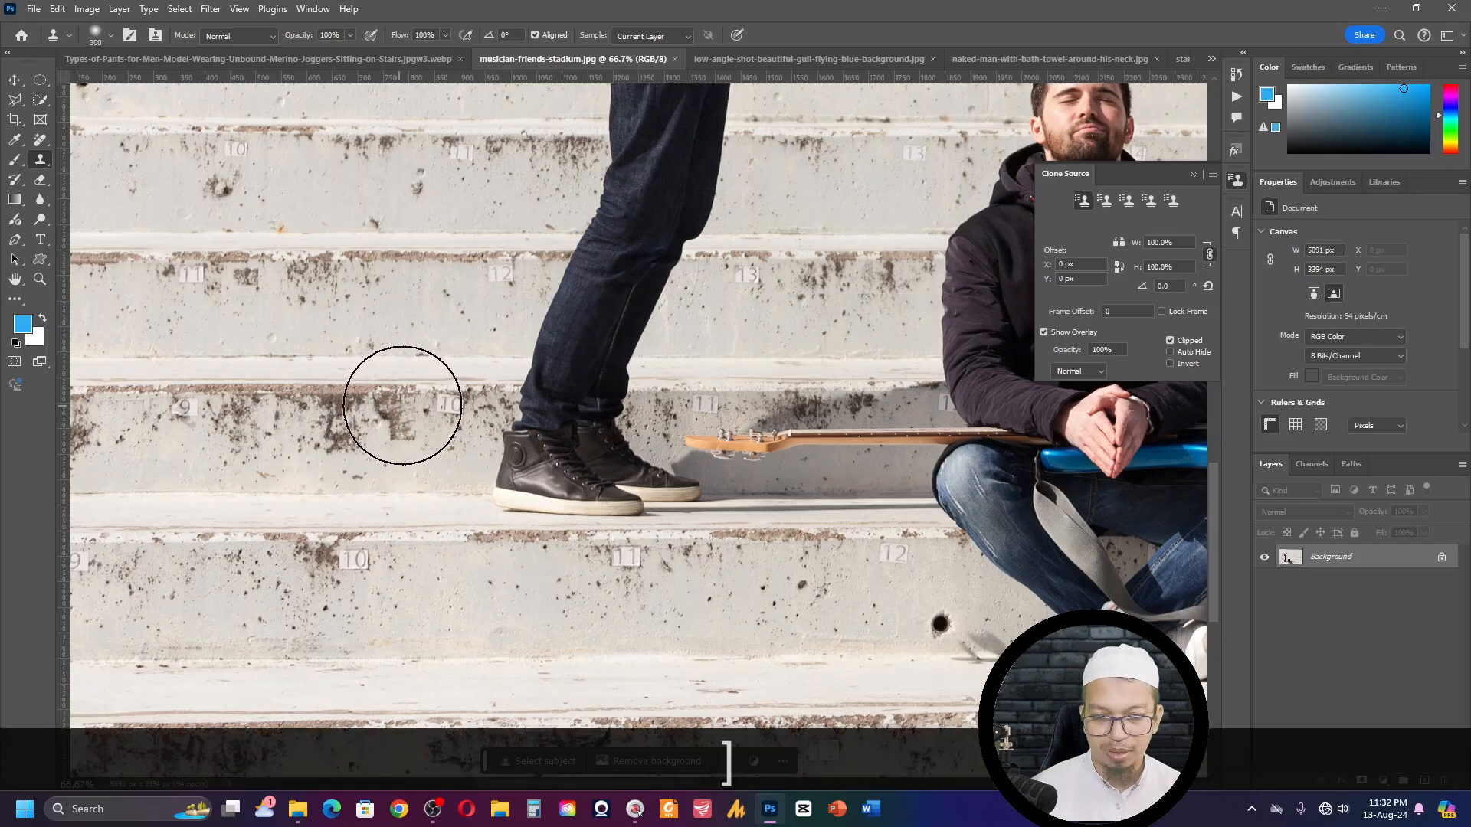
key("bracketleft")
key("bracketleft")
key("bracketleft")
key("bracketleft")
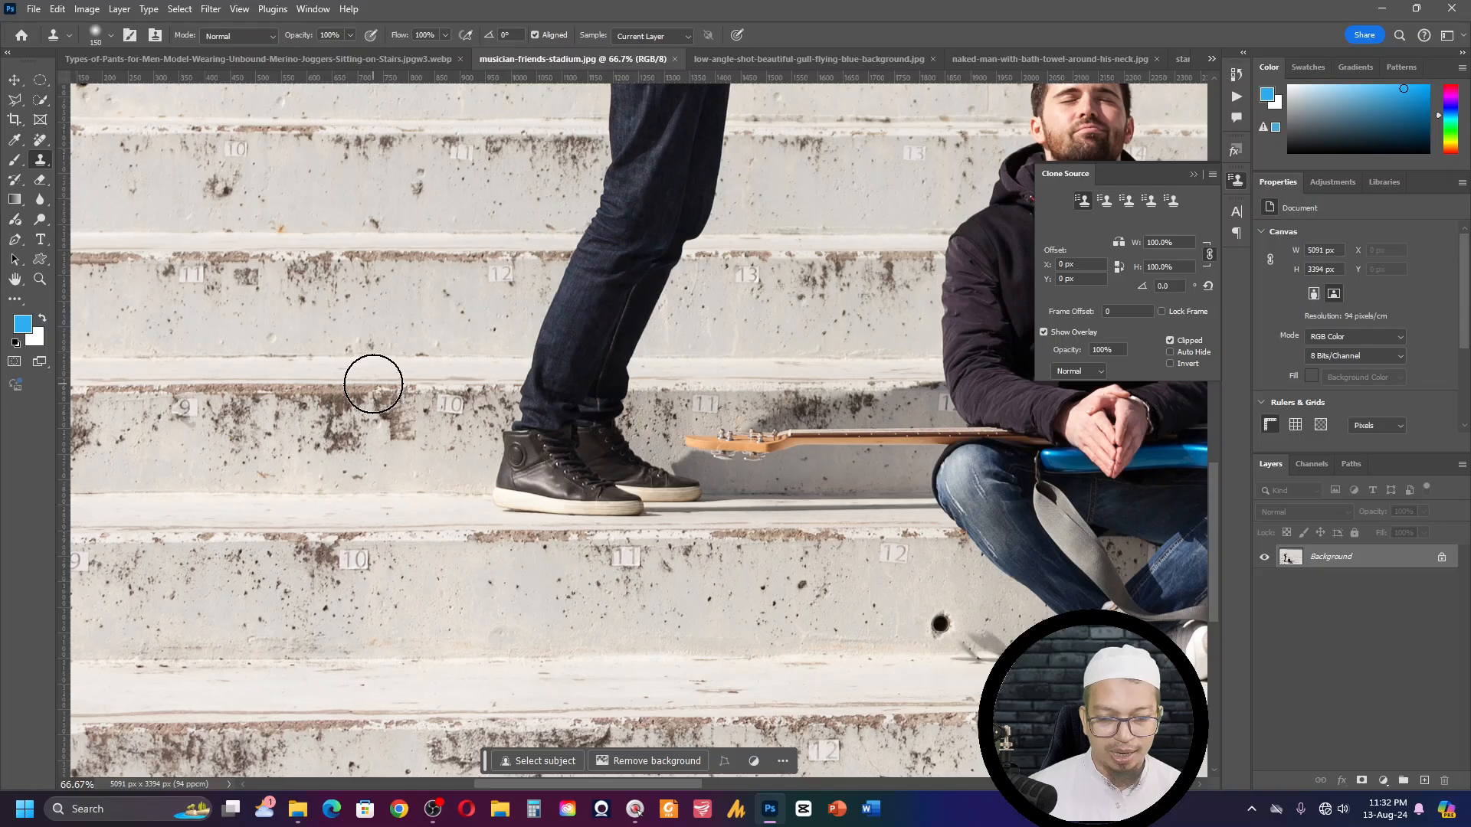
key("alt")
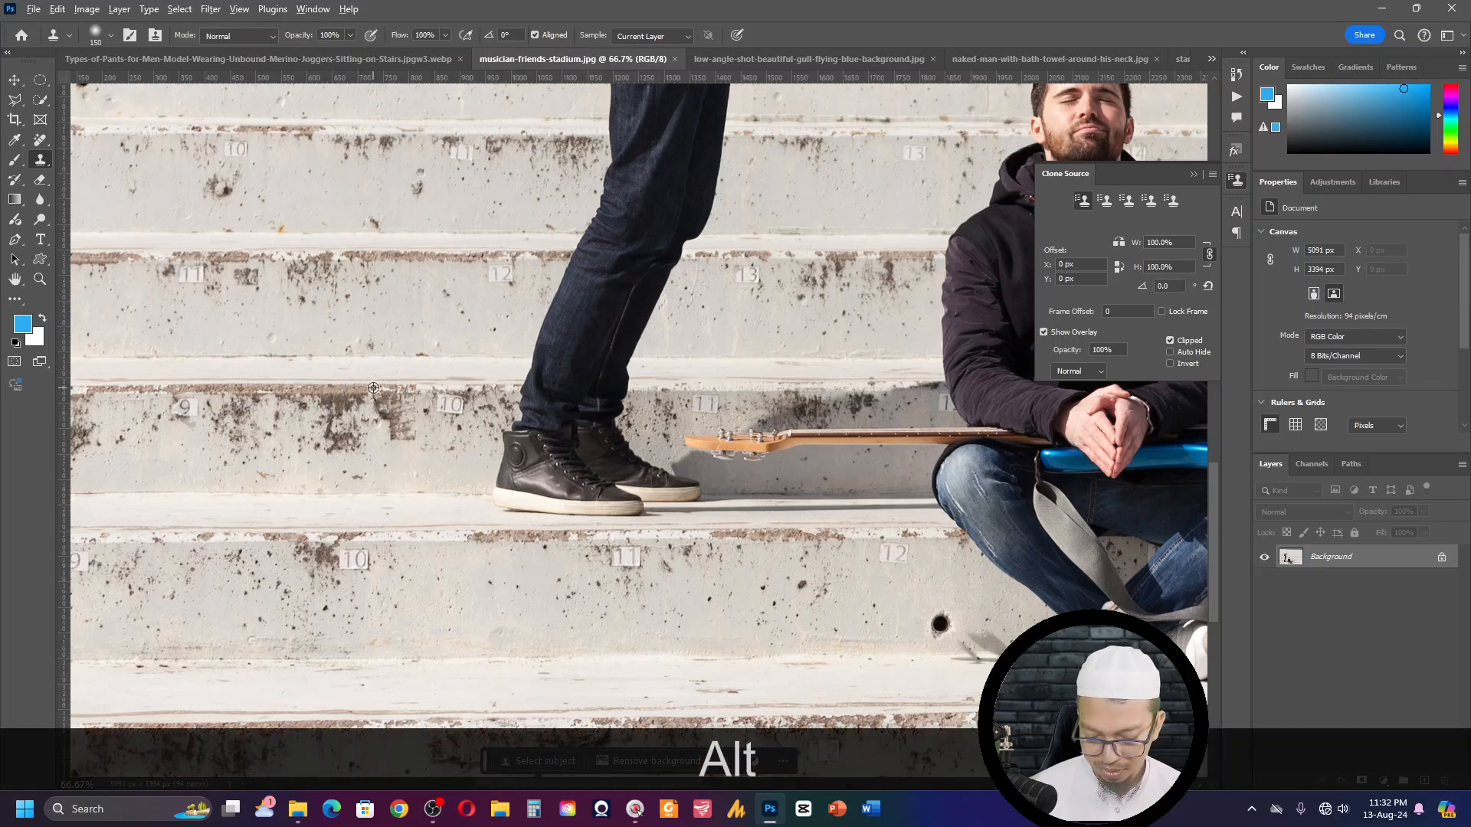
left_click(374, 389, "alt")
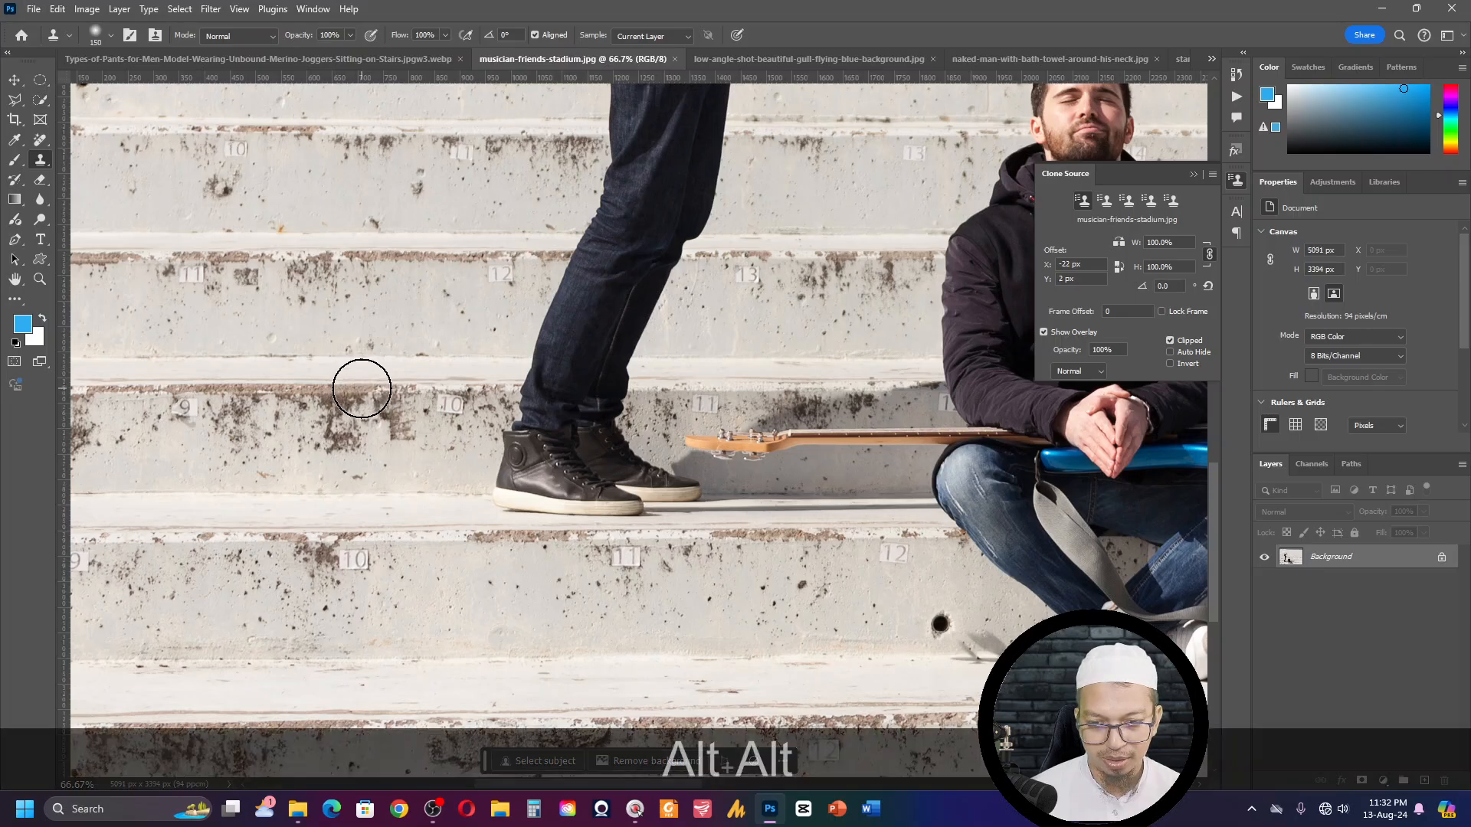
left_click(361, 389, "alt")
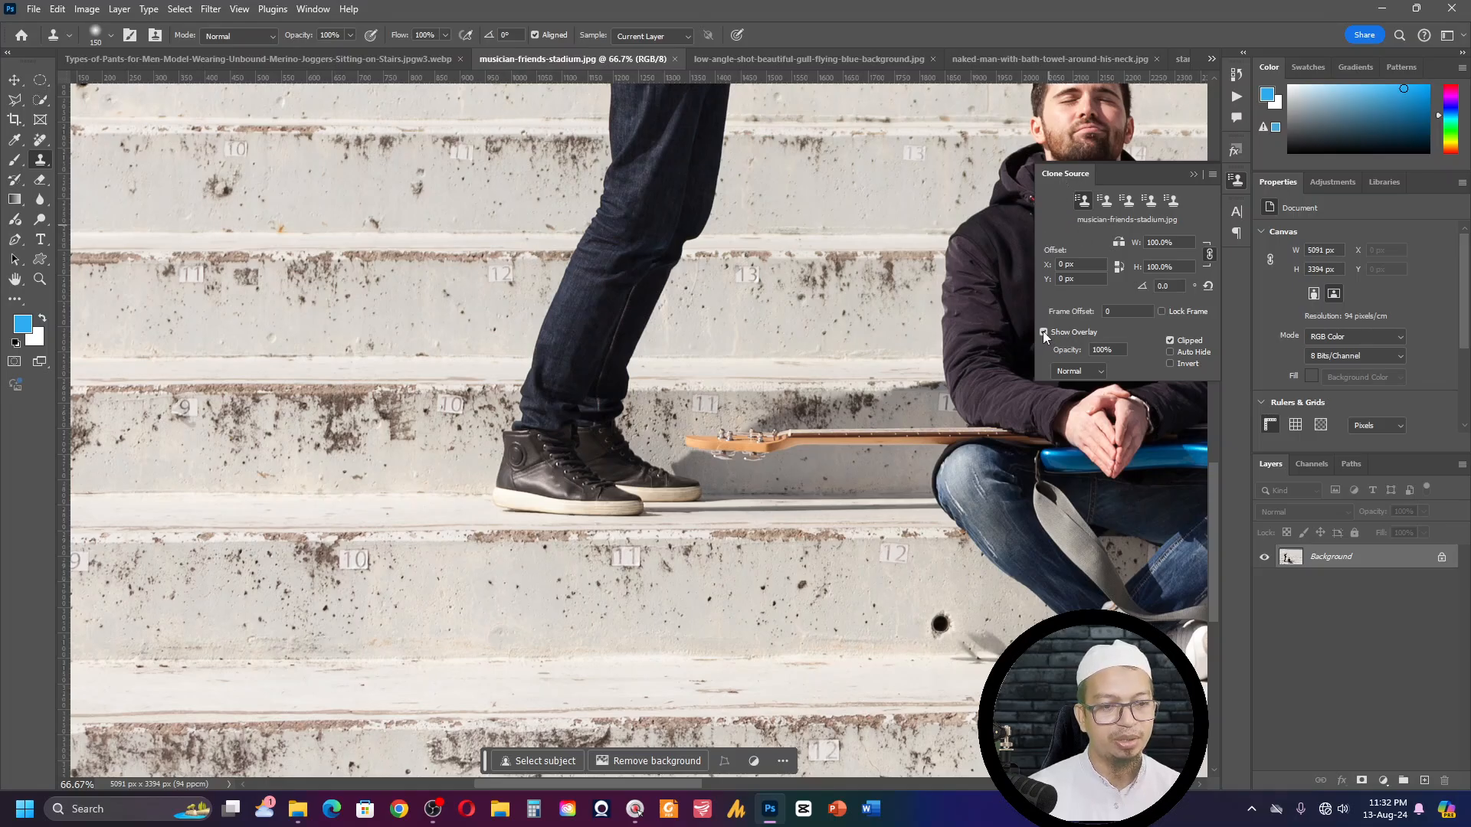
- Toggle the clone source overlay off and back on
key("F3")
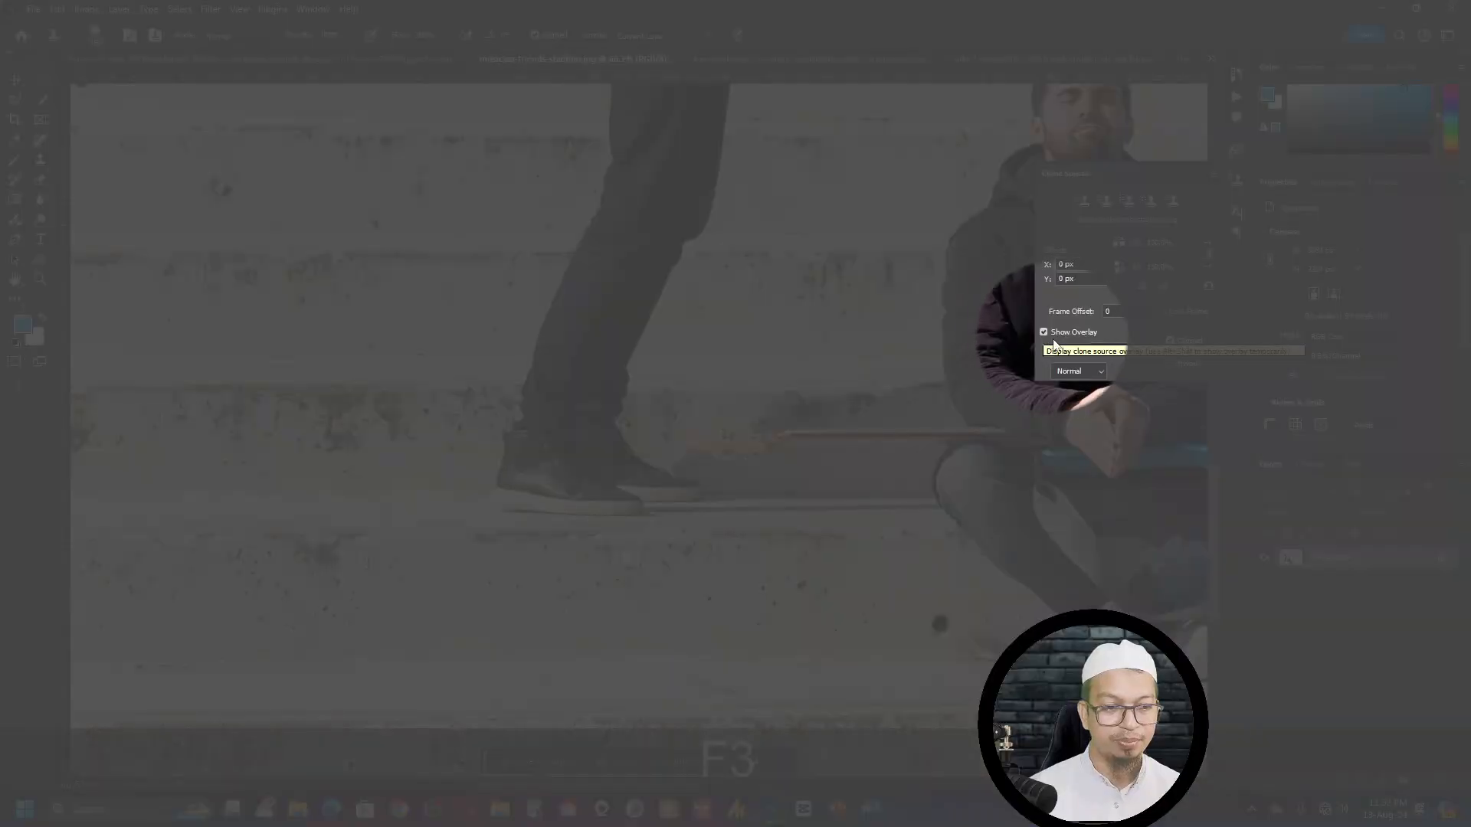
left_click(1044, 332)
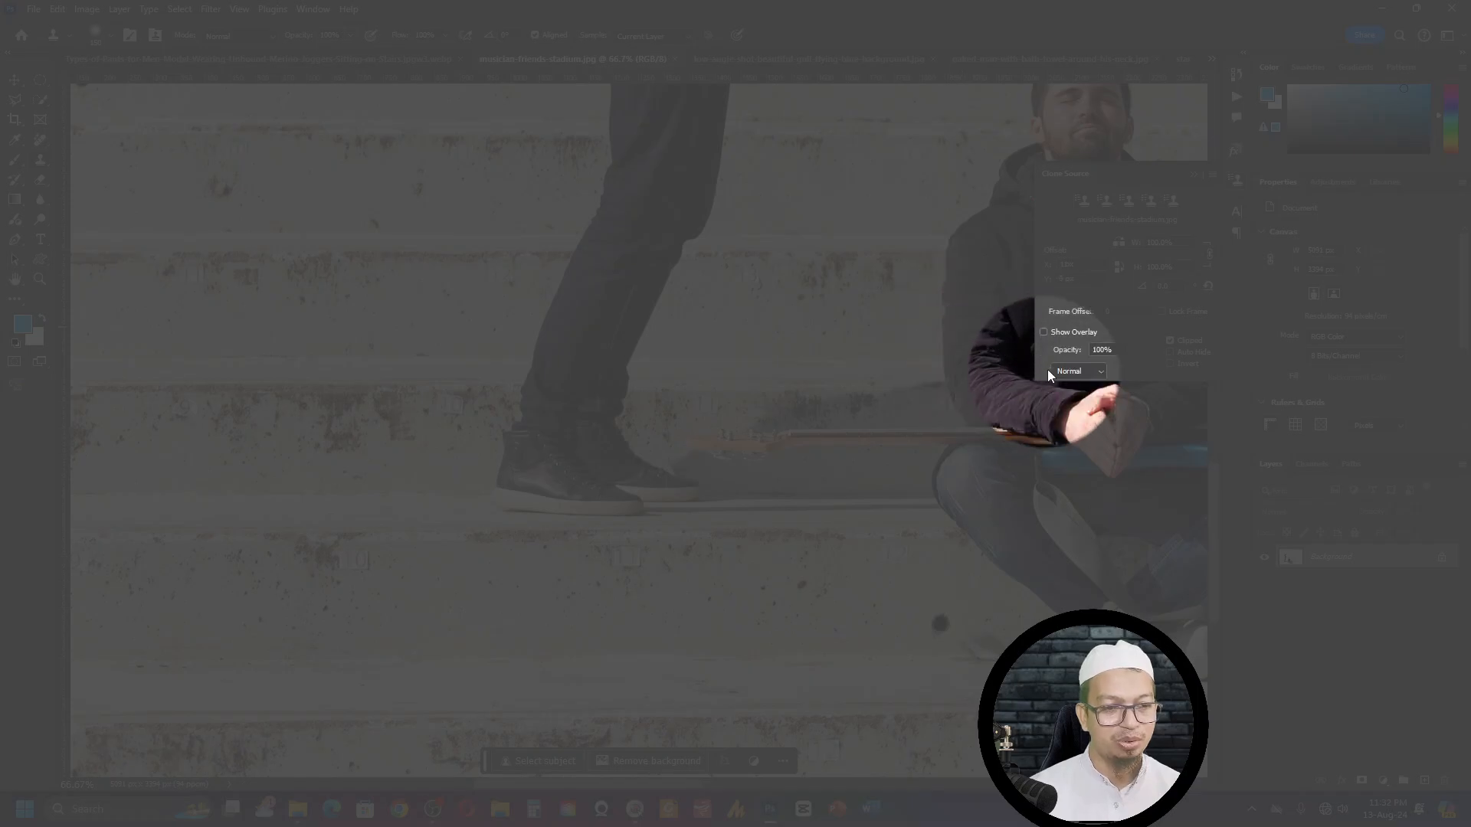
key("F3")
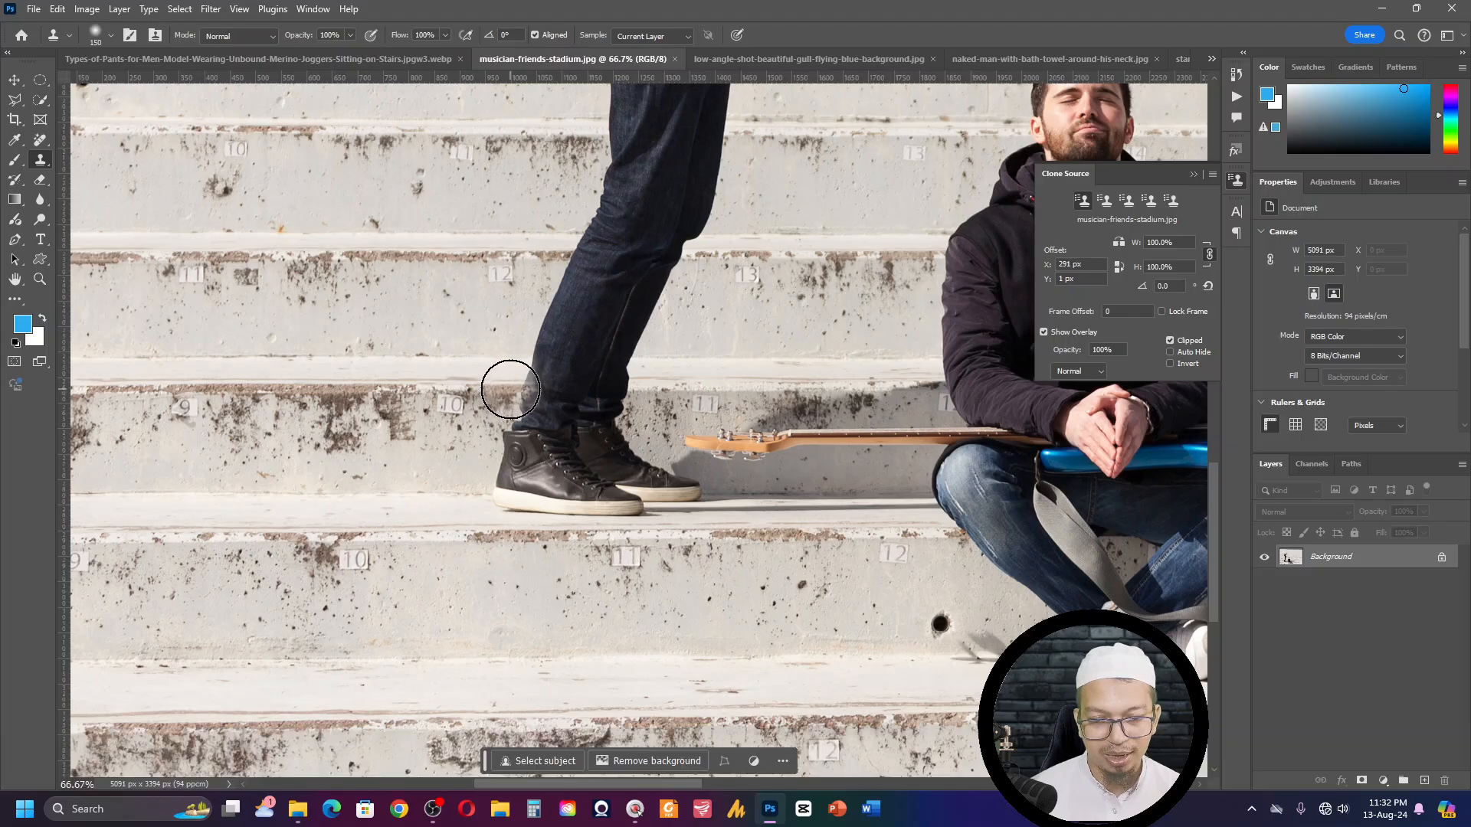
- Clone the concrete step over the standing musician's shoes and trouser cuff, undoing the stray strokes
mouse_move(511, 389)
left_mouse_down()
mouse_move(526, 442)
mouse_move(509, 449)
mouse_move(549, 459)
mouse_move(501, 471)
mouse_move(547, 486)
mouse_move(503, 485)
mouse_move(612, 502)
mouse_move(550, 497)
mouse_move(689, 492)
mouse_move(582, 465)
mouse_move(515, 403)
mouse_move(602, 423)
left_mouse_up()
key("ctrl+z")
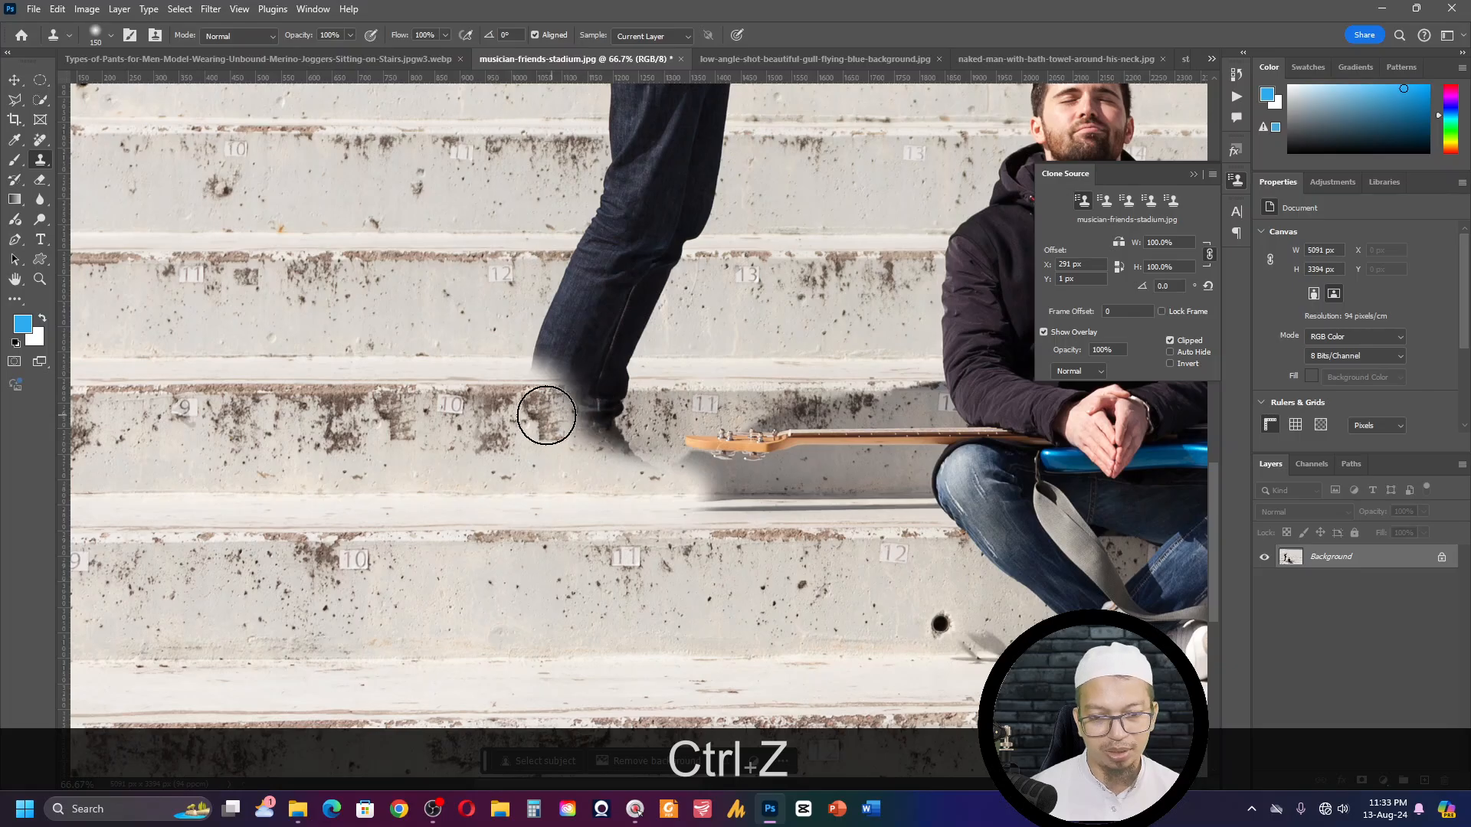
left_click(508, 392, "alt")
left_click_drag(571, 406, 563, 402)
key("ctrl+z")
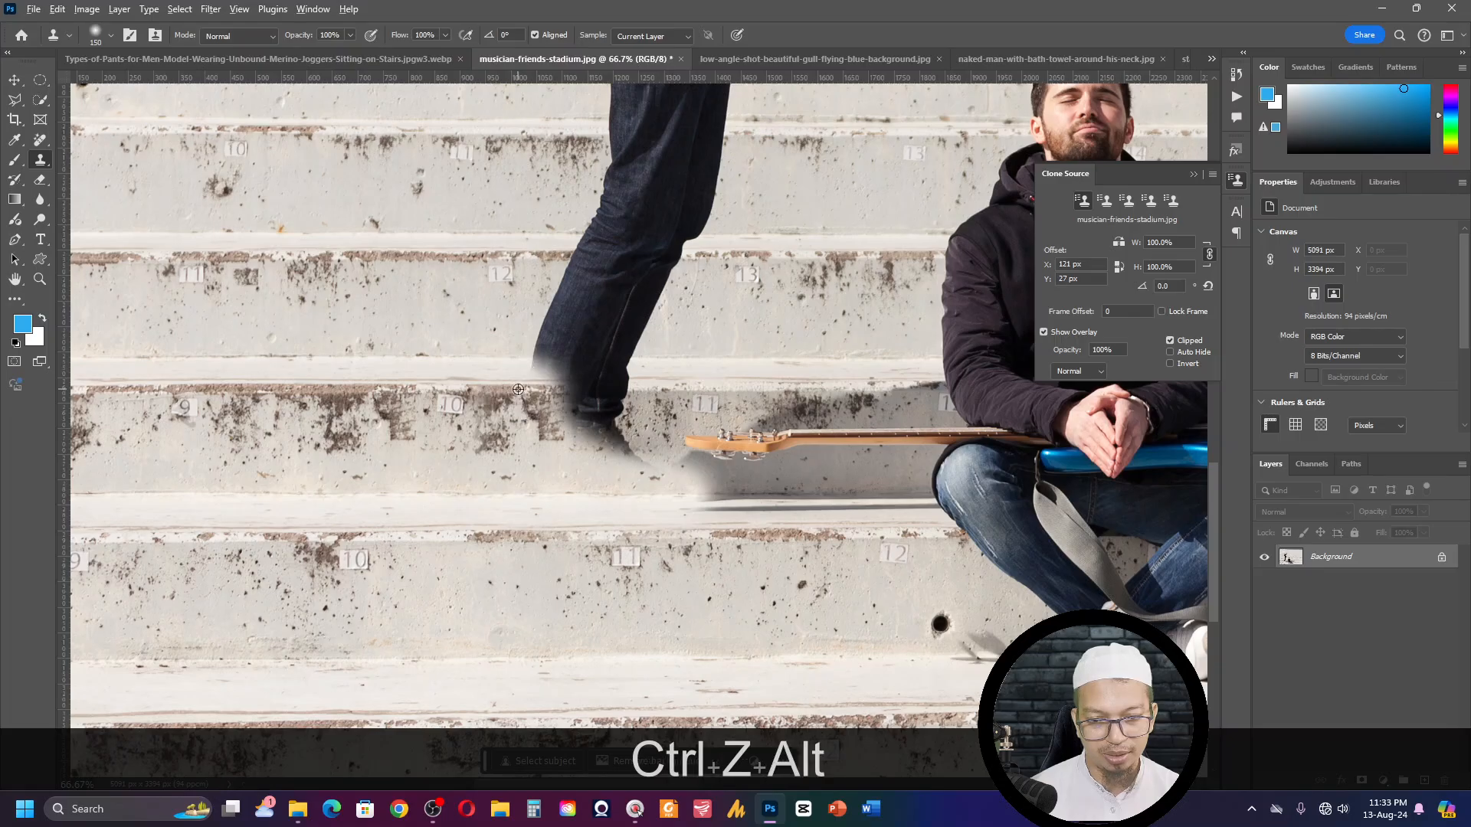
- Resample the step edge, try to clone it over the remaining trouser leg, and undo those strokes
left_click(517, 385, "alt")
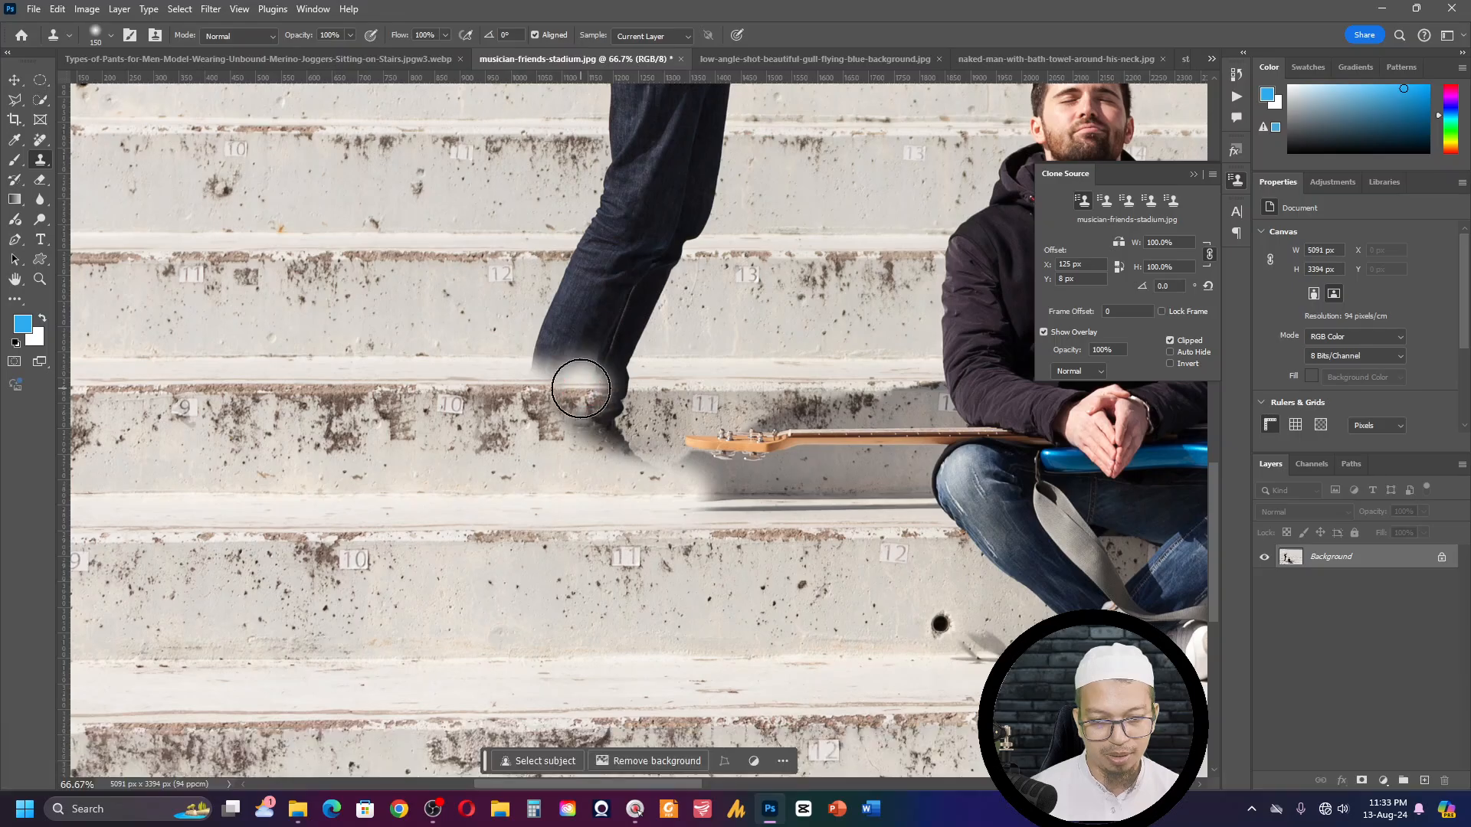
mouse_move(582, 386)
left_mouse_down()
mouse_move(622, 409)
mouse_move(589, 419)
mouse_move(622, 446)
left_mouse_up()
key("ctrl+z")
key("ctrl+z")
key("ctrl+z")
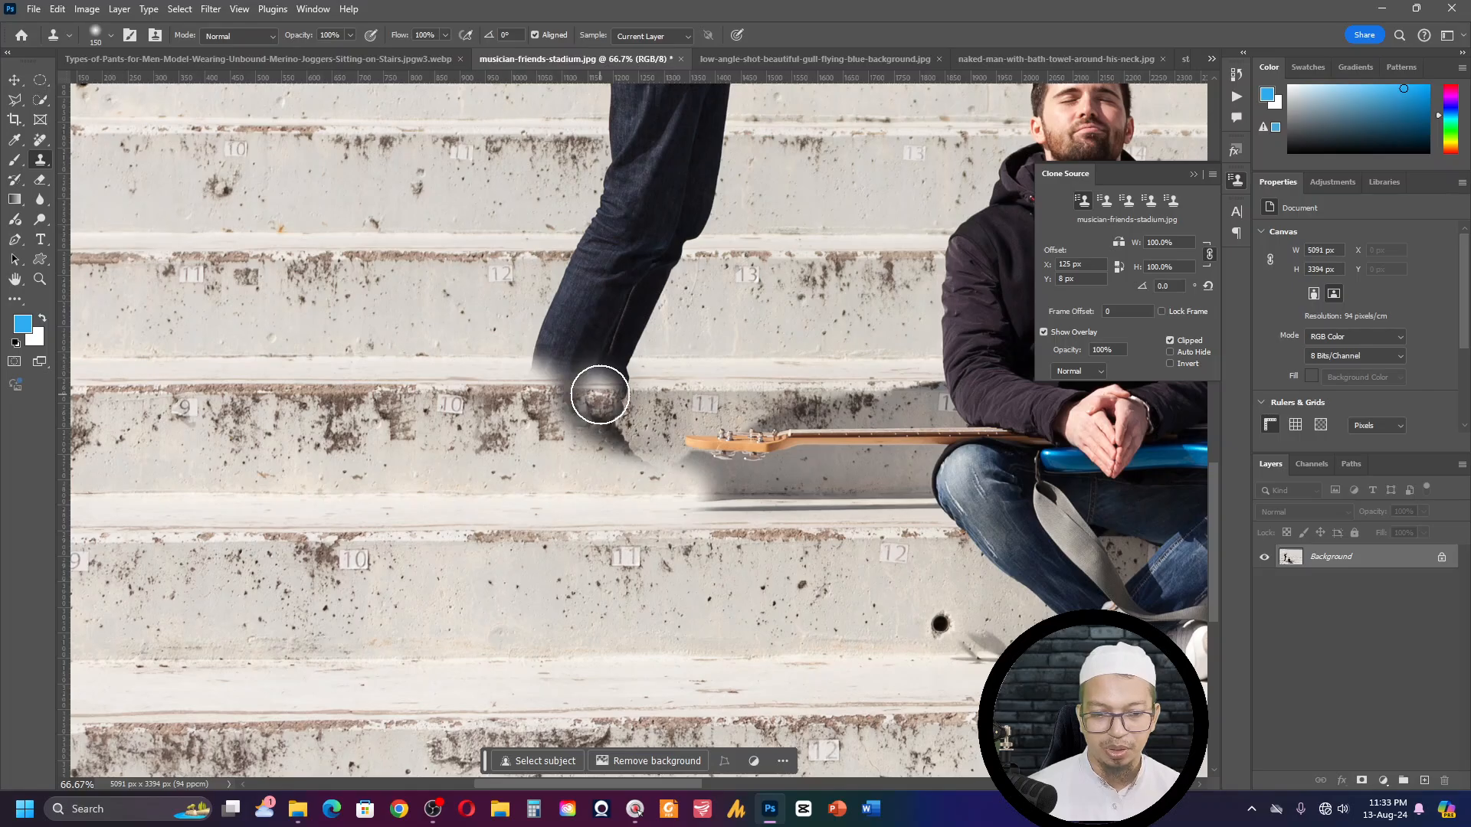
- Close the musician, joggers and two screenshot images without saving and switch to the flying gull image
key("ctrl+w")
left_click(731, 308)
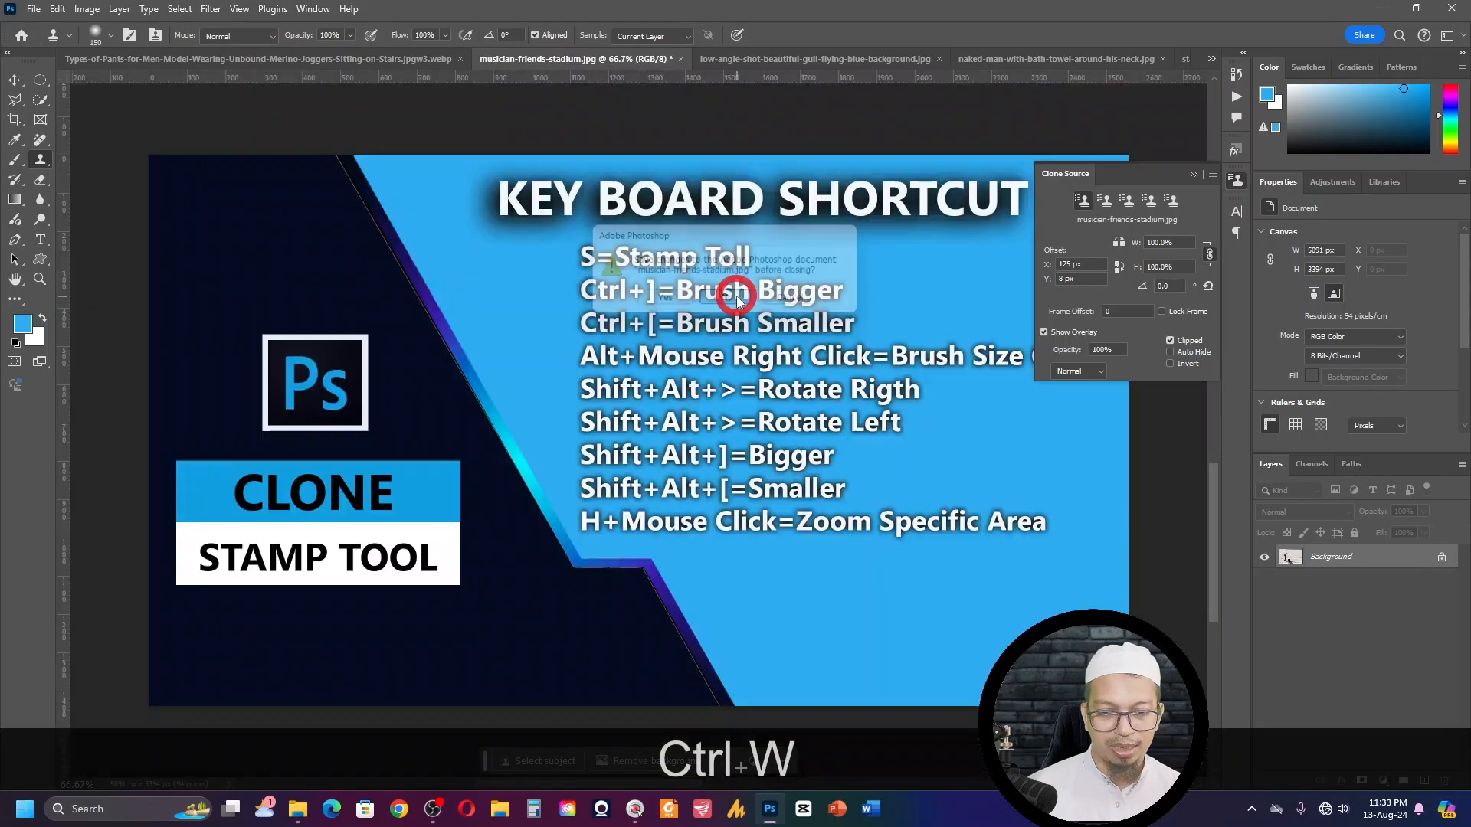
key("ctrl+w")
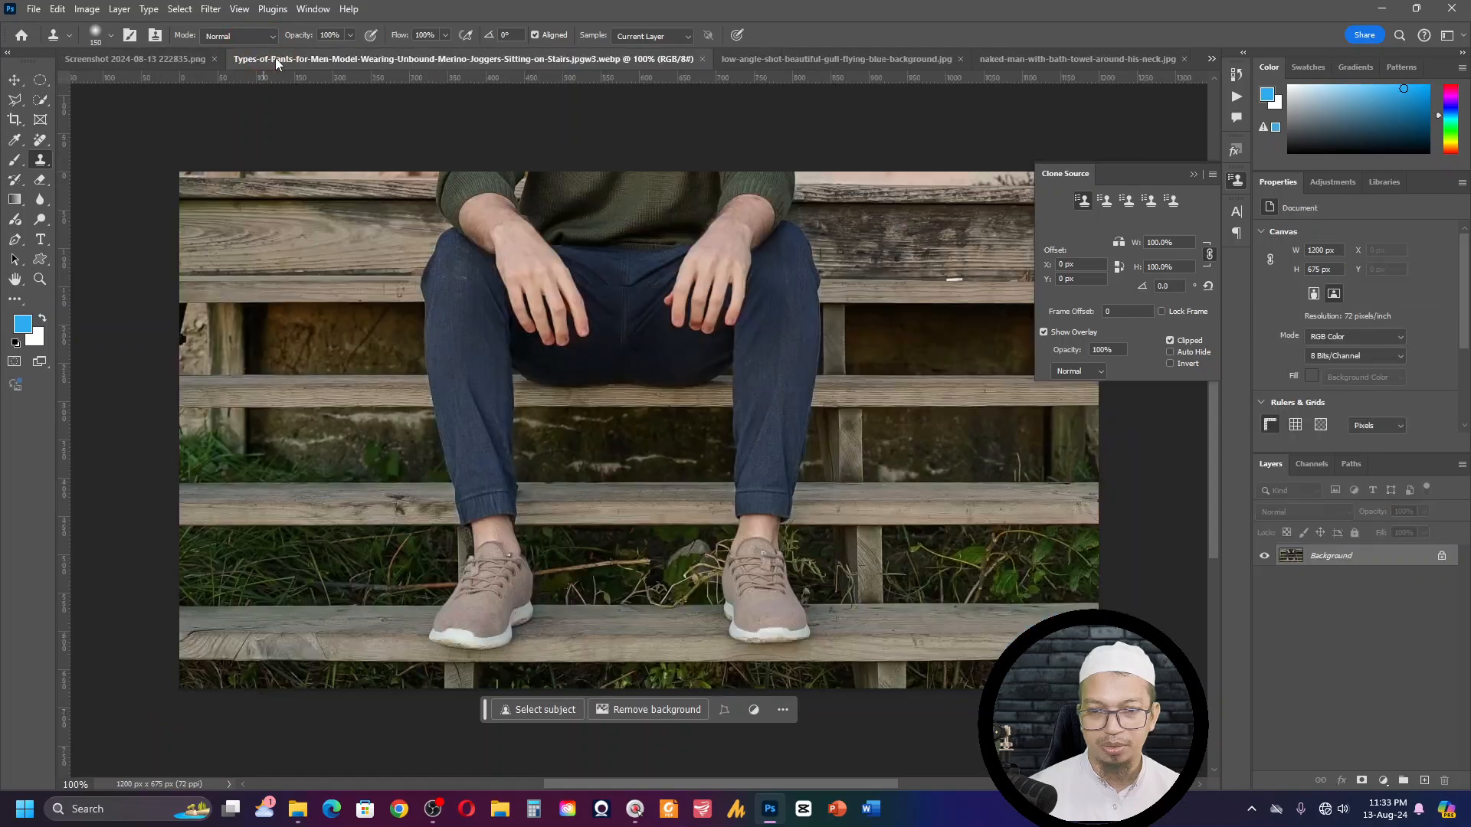
key("ctrl+w")
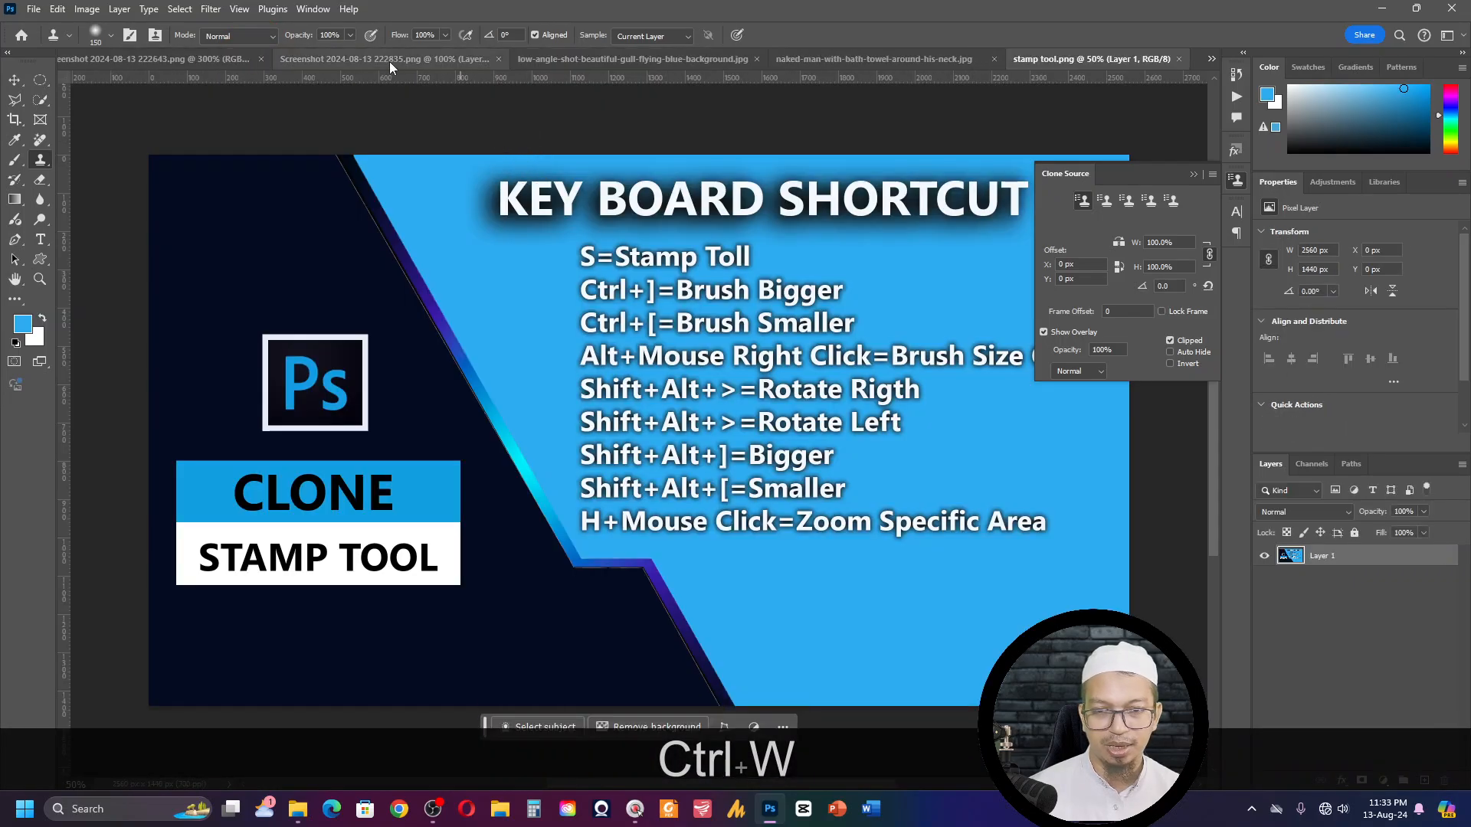
left_click(227, 63)
key("ctrl+w")
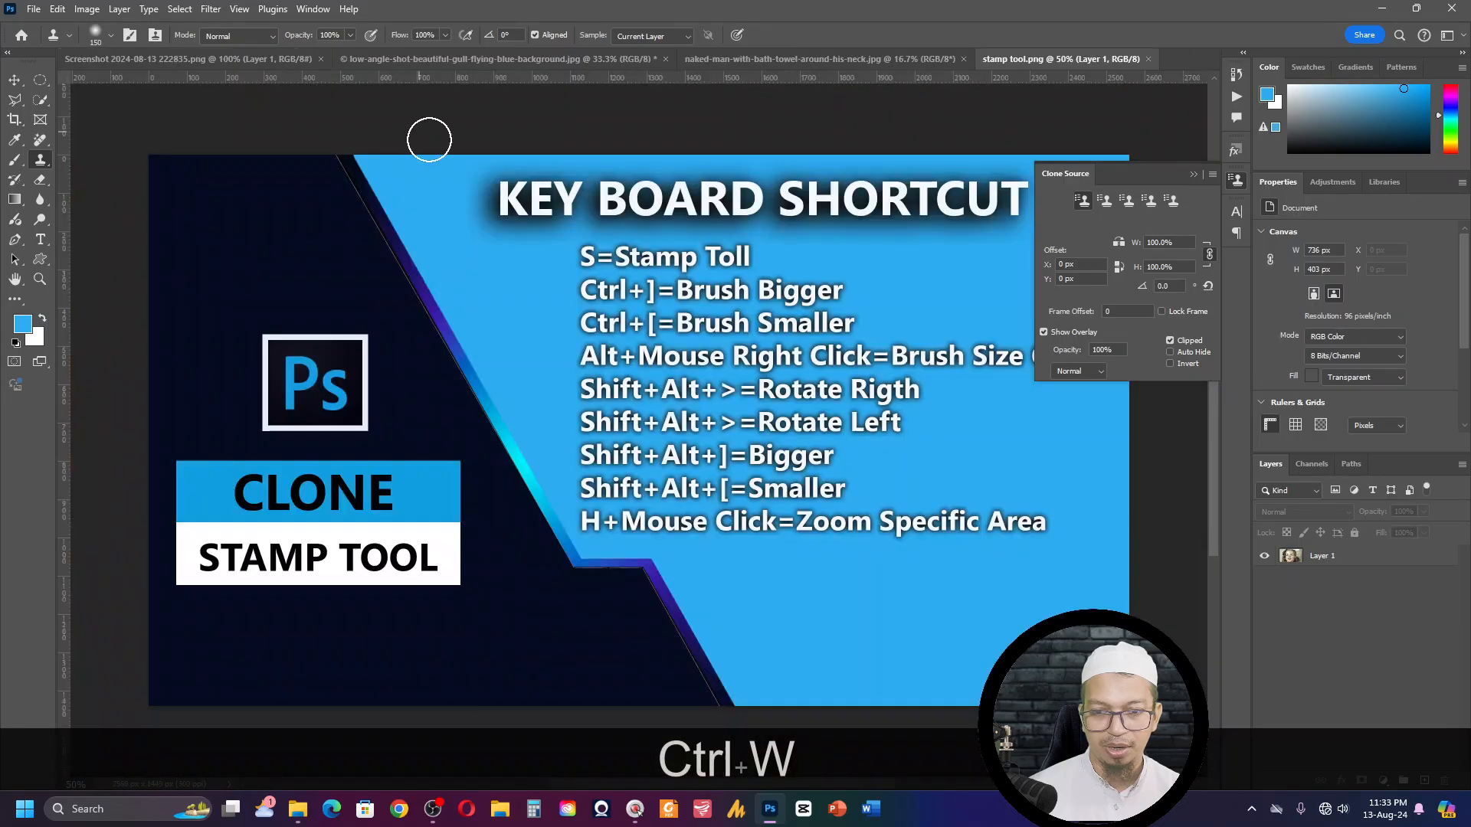
left_click(287, 58)
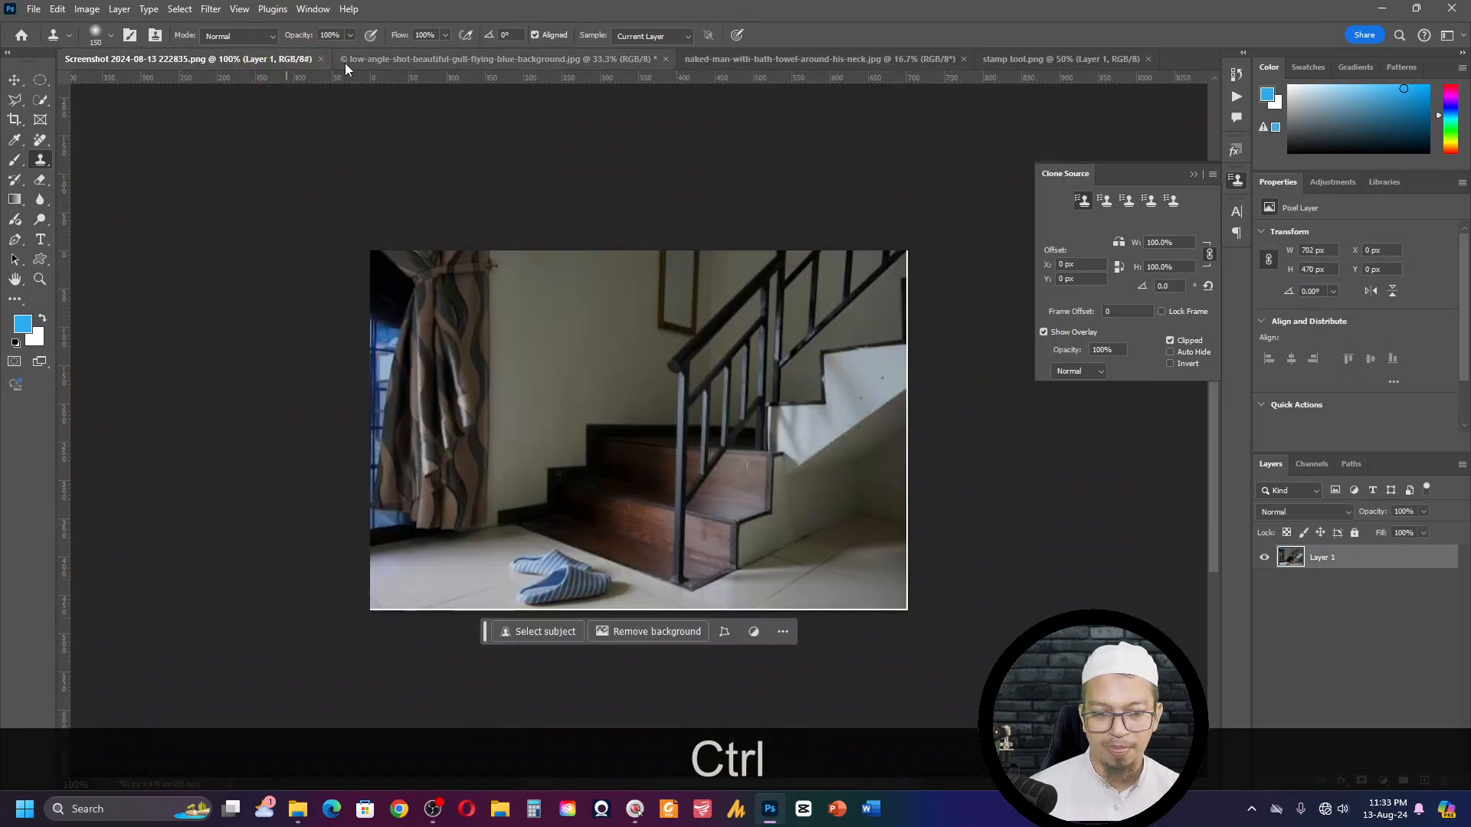
key("ctrl+w")
left_click(316, 59)
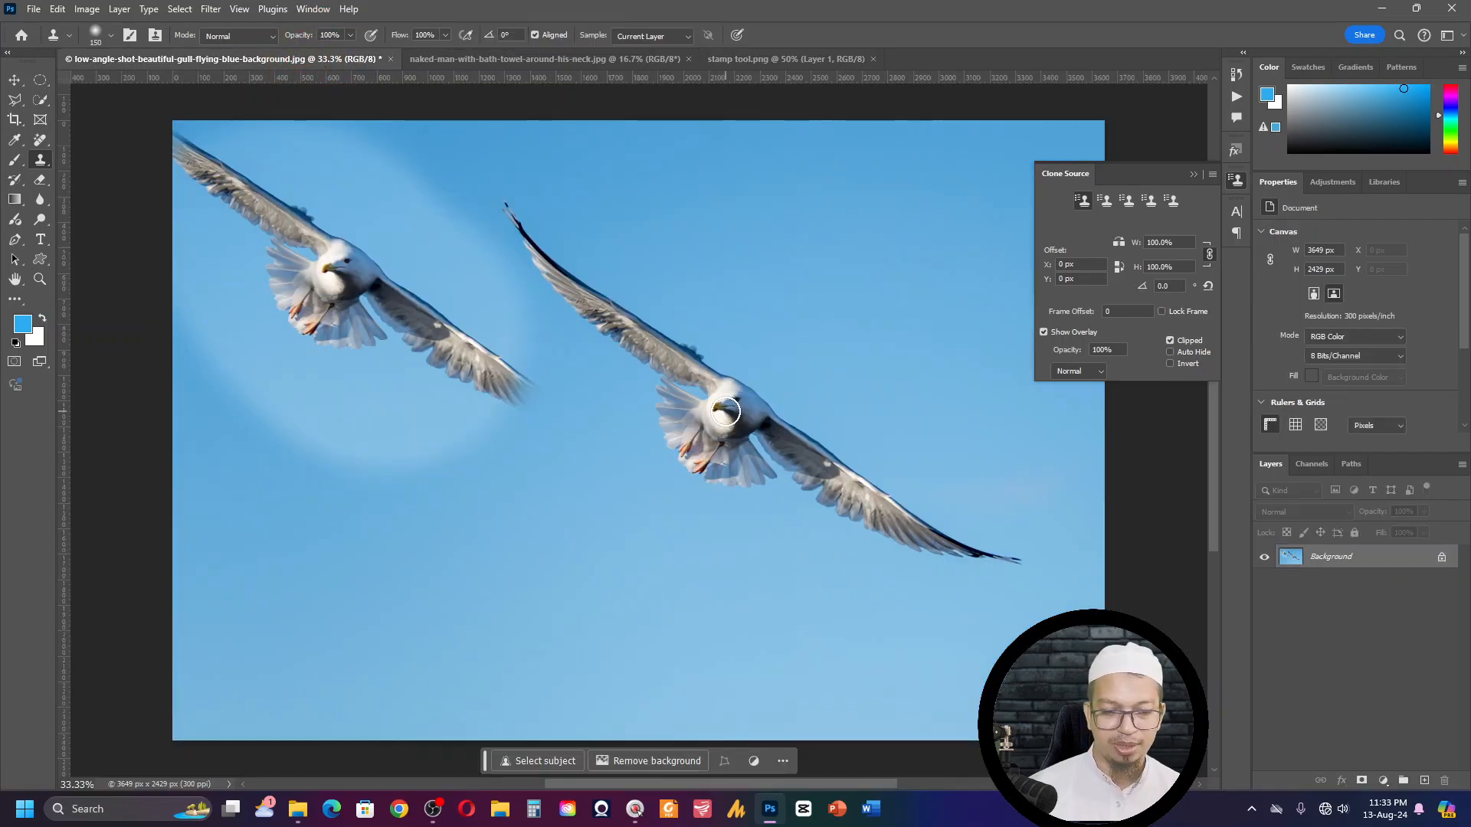
- Undo the earlier cloned gull so only the original bird is in the sky
key("ctrl")
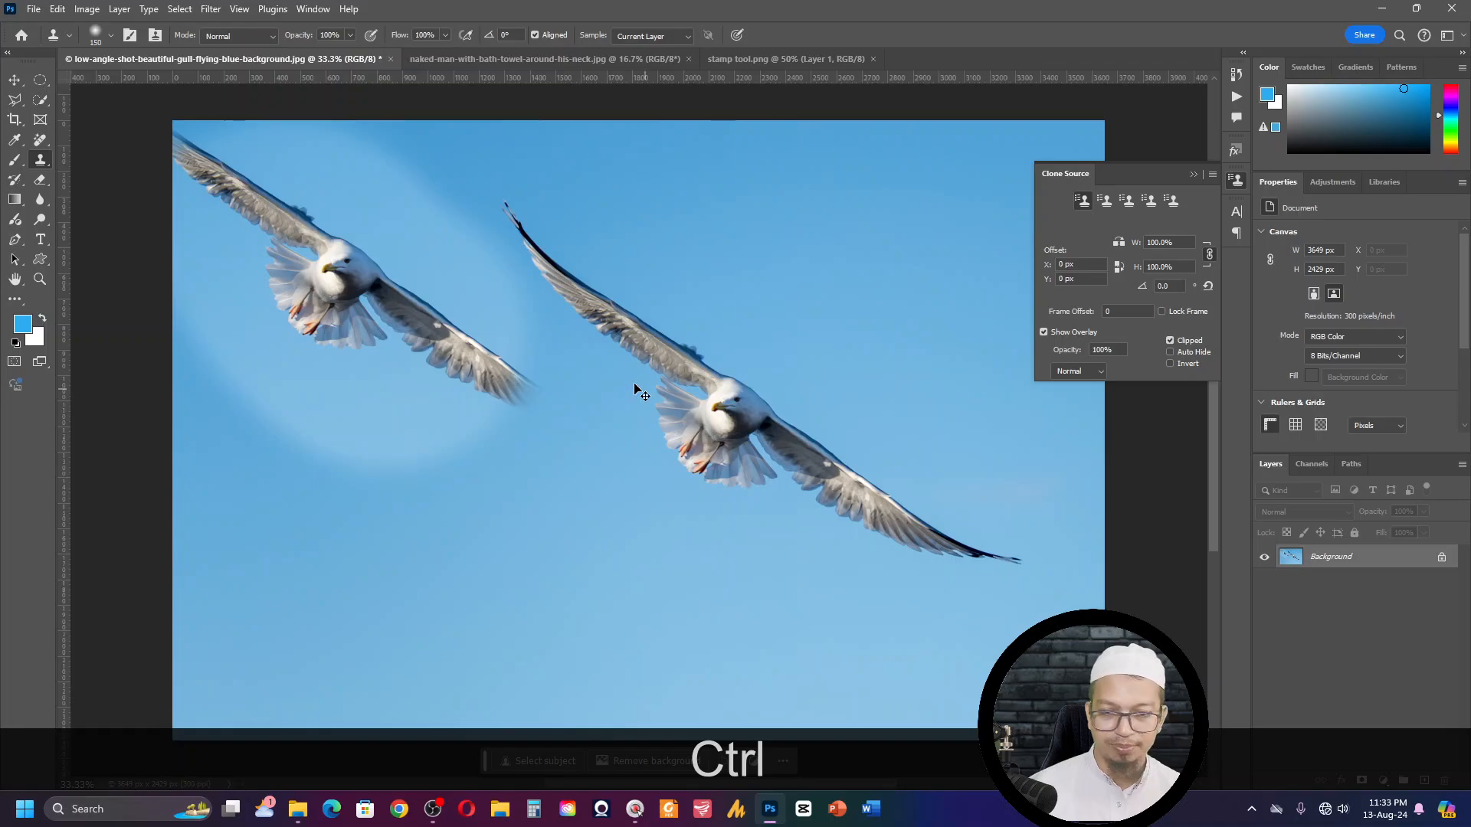
key("ctrl+z")
key("ctrl+z")
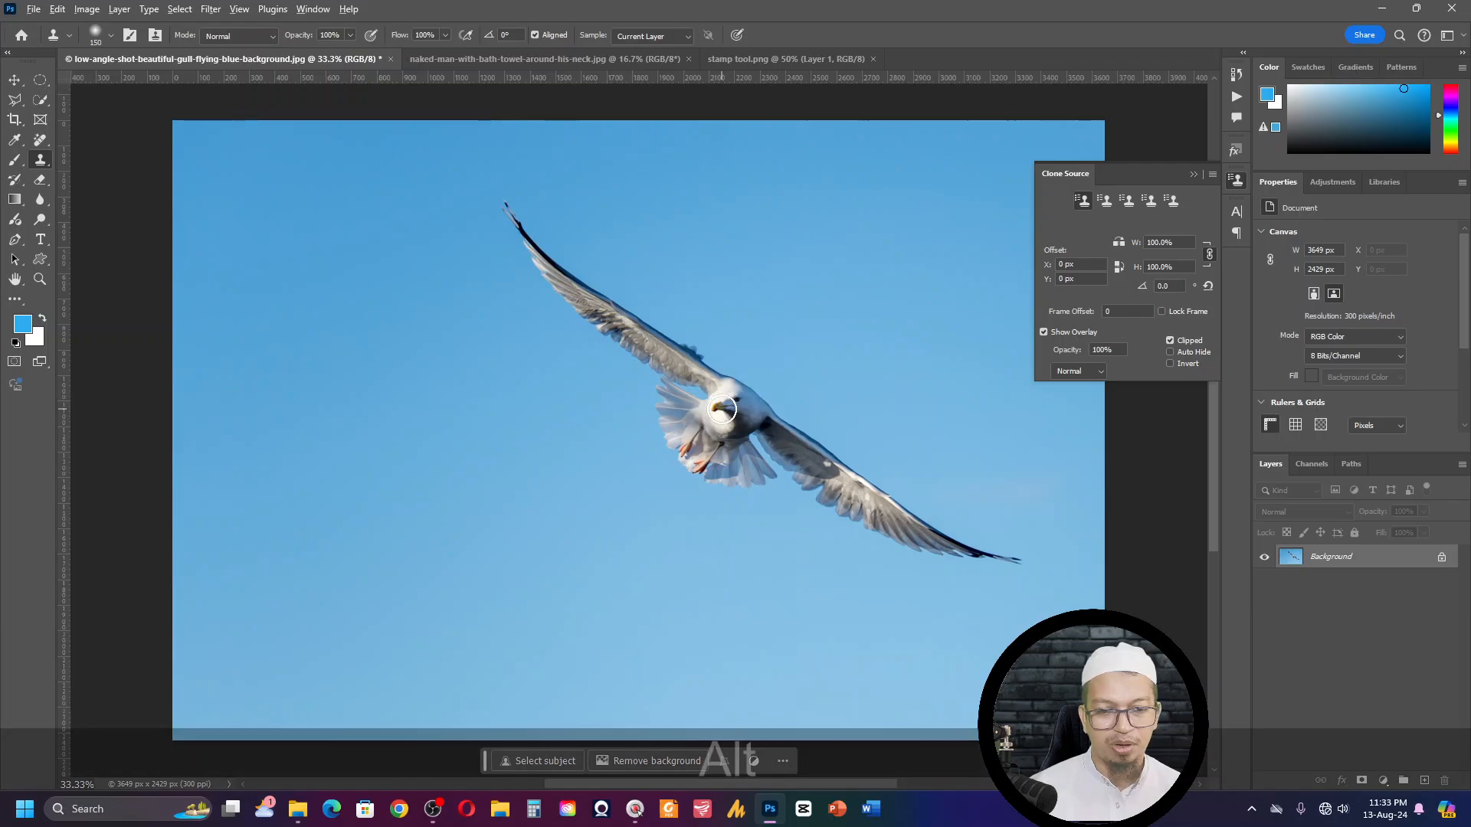
- Sample the gull's head with the 150 px Clone Stamp brush, test the clone in the sky left of it, and undo the trial strokes
left_click(722, 410, "alt")
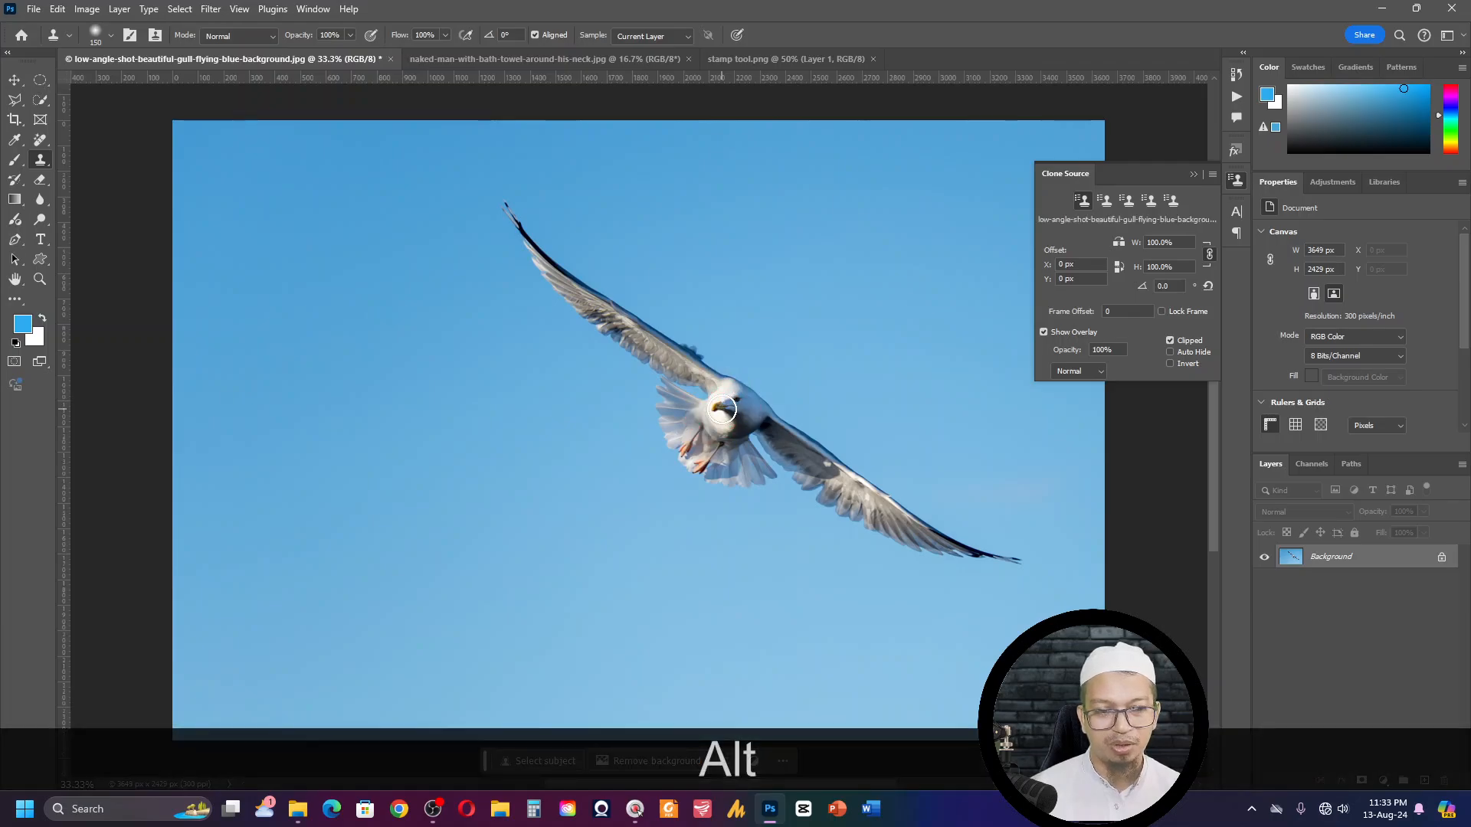
left_click(277, 286)
mouse_move(294, 239)
left_mouse_down()
mouse_move(319, 308)
mouse_move(229, 320)
mouse_move(293, 249)
mouse_move(272, 251)
mouse_move(286, 319)
left_mouse_up()
key("ctrl+z")
left_click(290, 328)
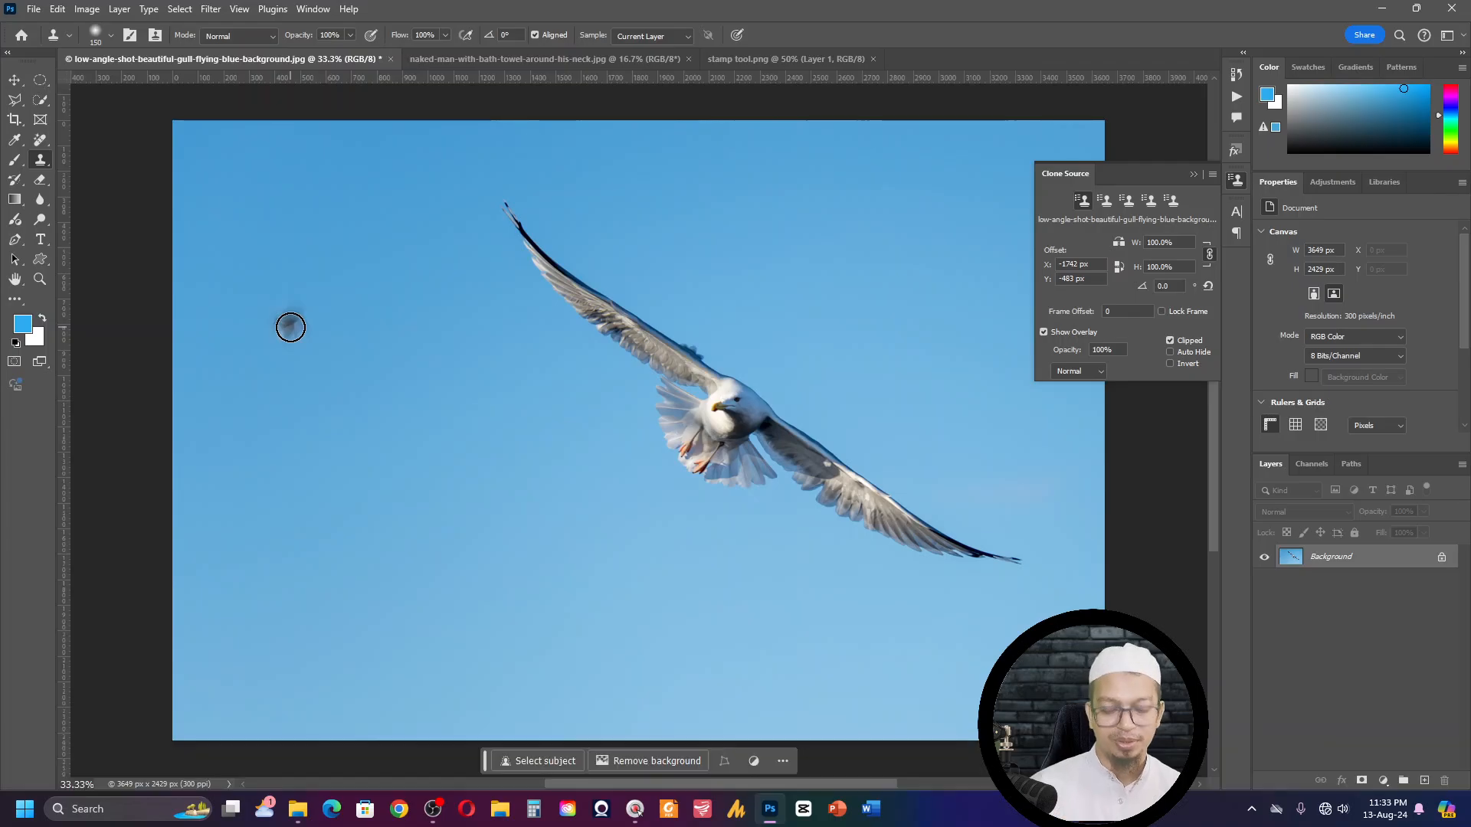
- Enlarge the brush to 1100 px for a full gull preview and reduce the clone source scale to 39.5%
key("bracketright")
key("bracketright")
key("bracketright")
key("bracketright")
key("bracketright")
key("bracketright")
key("bracketright")
key("bracketright")
key("bracketright")
key("bracketright")
key("bracketright")
key("bracketright")
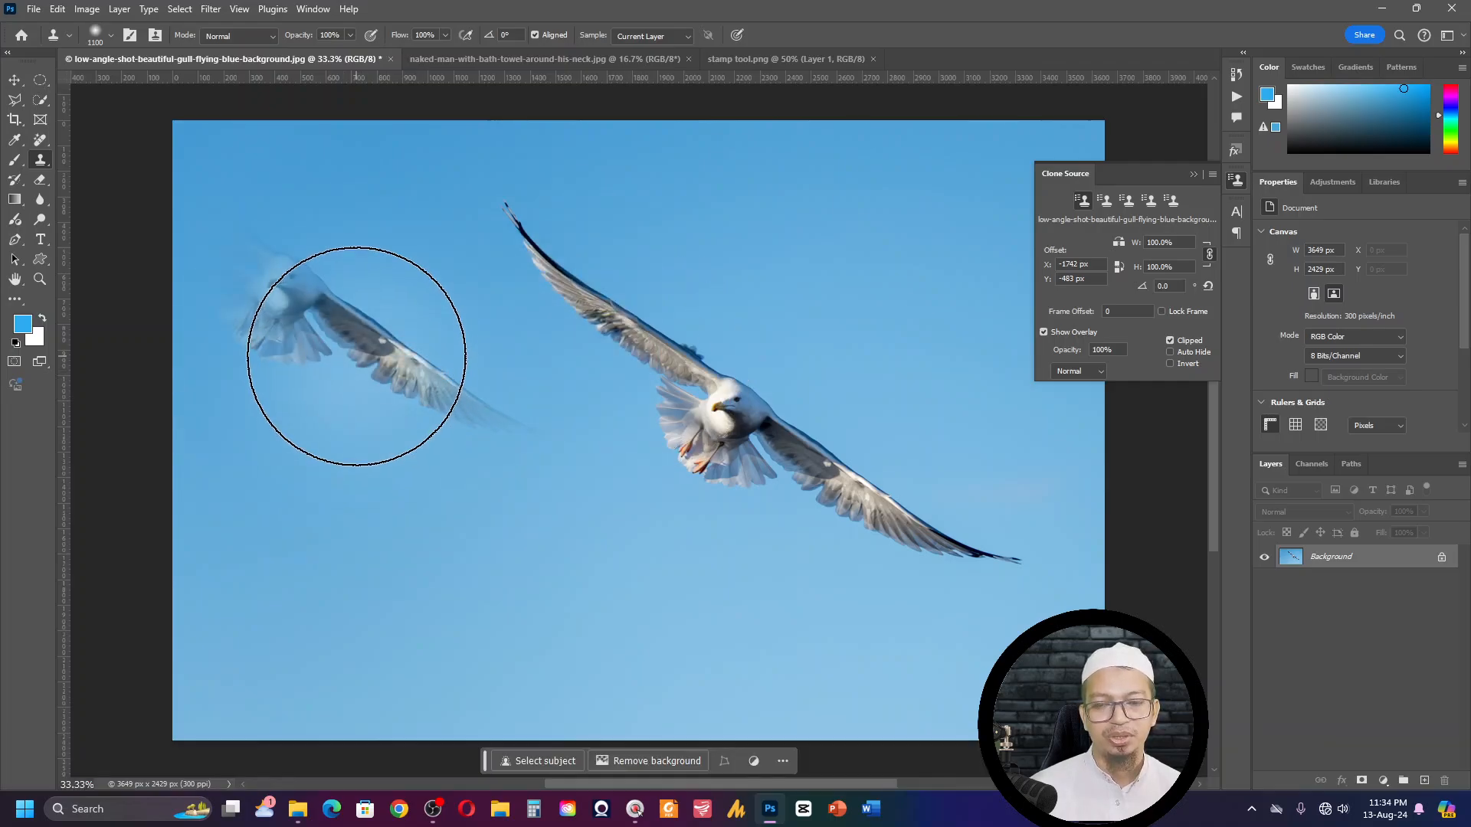
key("alt+shift")
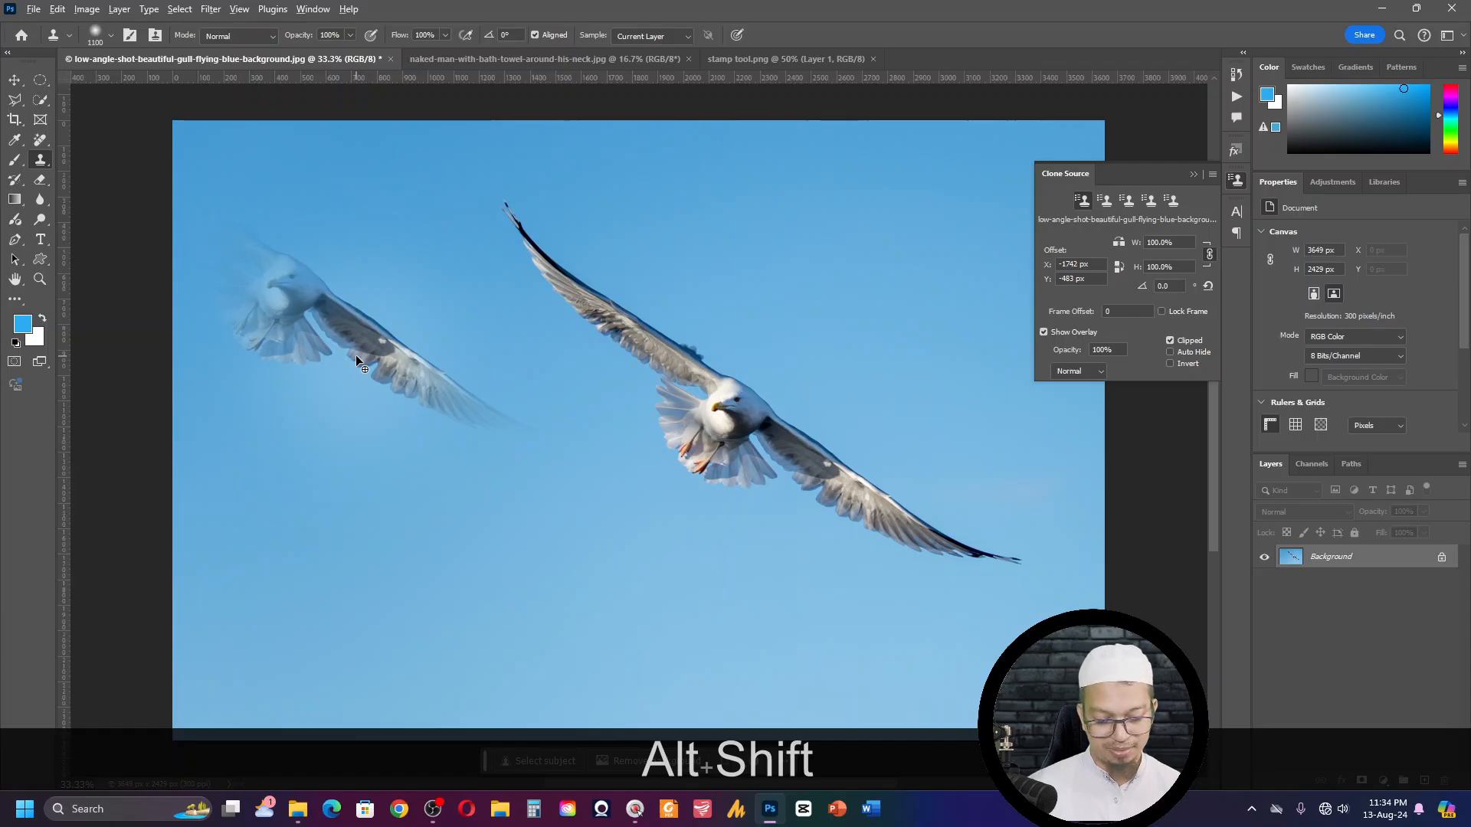
key("alt+shift+bracketleft")
key("alt+shift+bracketleft")
key("alt+shift+bracketleft")
key("alt+shift+bracketleft")
key("alt+shift+bracketleft")
key("alt+shift+bracketleft")
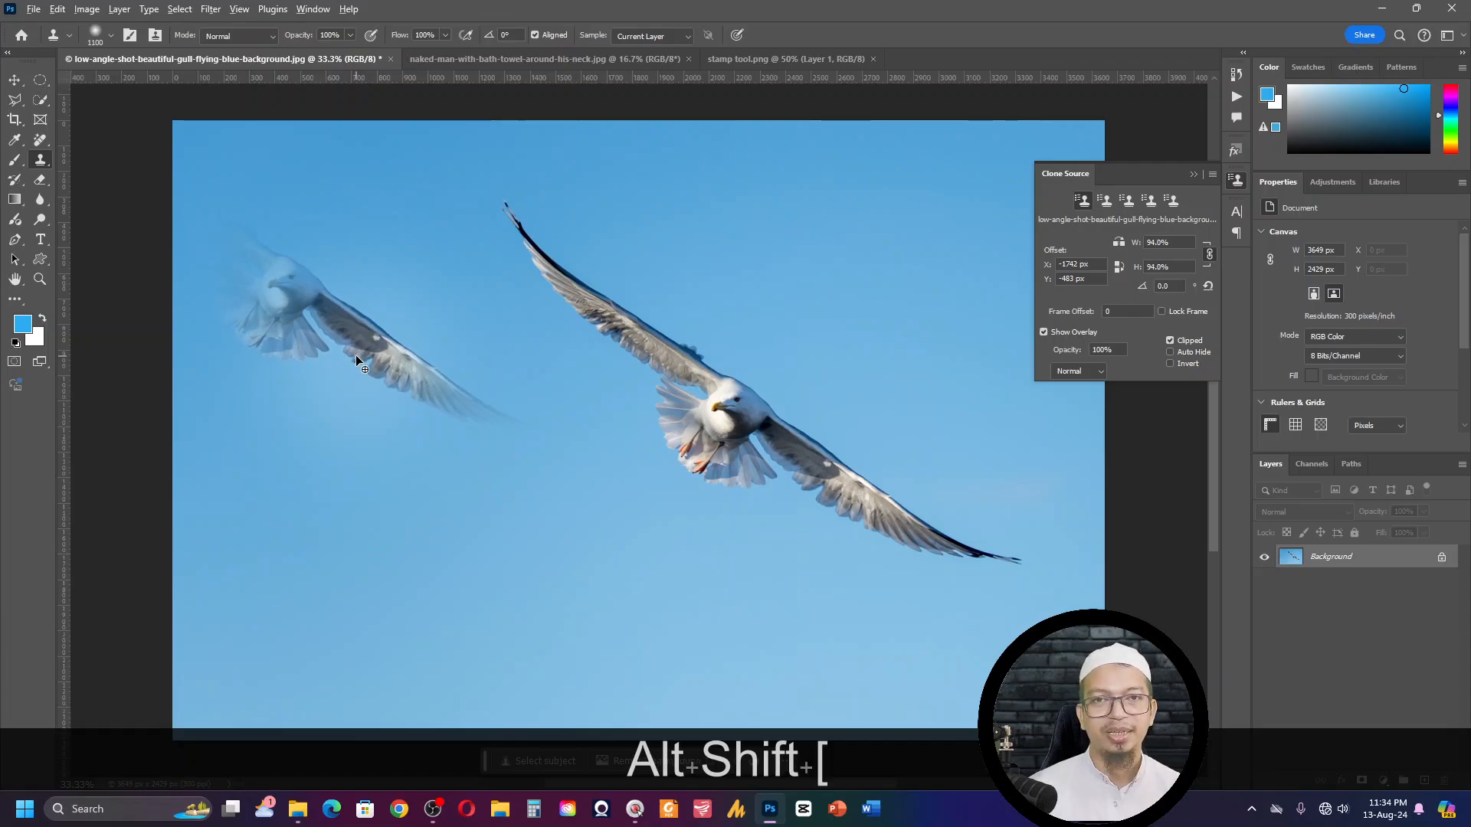
key("alt+shift+bracketleft")
key("alt+shift+bracketleft")
key("alt+shift+bracketleft")
key("alt+shift+bracketleft")
key("alt+shift+bracketleft")
key("alt+shift+bracketleft")
key("alt+shift+bracketleft")
key("alt+shift+bracketleft")
key("alt+shift+bracketleft")
key("alt+shift+bracketleft")
key("alt+shift+bracketleft")
key("alt+shift+bracketleft")
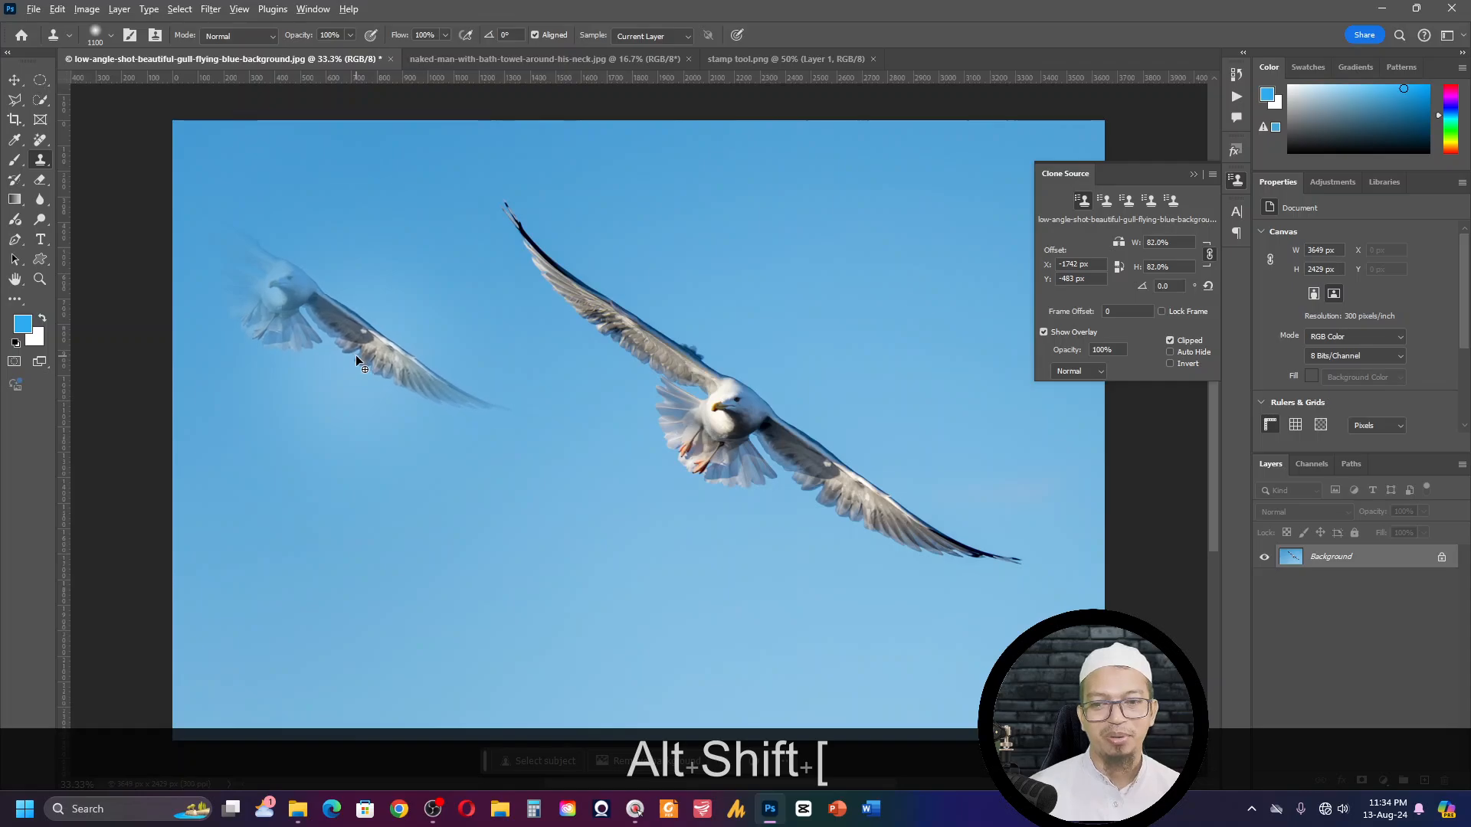
key("alt+shift+bracketleft")
key("alt+shift+bracketleft")
key("alt+shift+bracketleft")
key("alt+shift+bracketleft")
key("alt+shift+bracketleft")
key("alt+shift+bracketleft")
key("alt+shift+bracketleft")
key("alt+shift+bracketleft")
key("alt+shift+bracketleft")
key("alt+shift+bracketleft")
key("alt+shift+bracketleft")
key("alt+shift+bracketleft")
key("alt+shift+bracketleft")
key("alt+shift+bracketleft")
key("alt+shift+bracketleft")
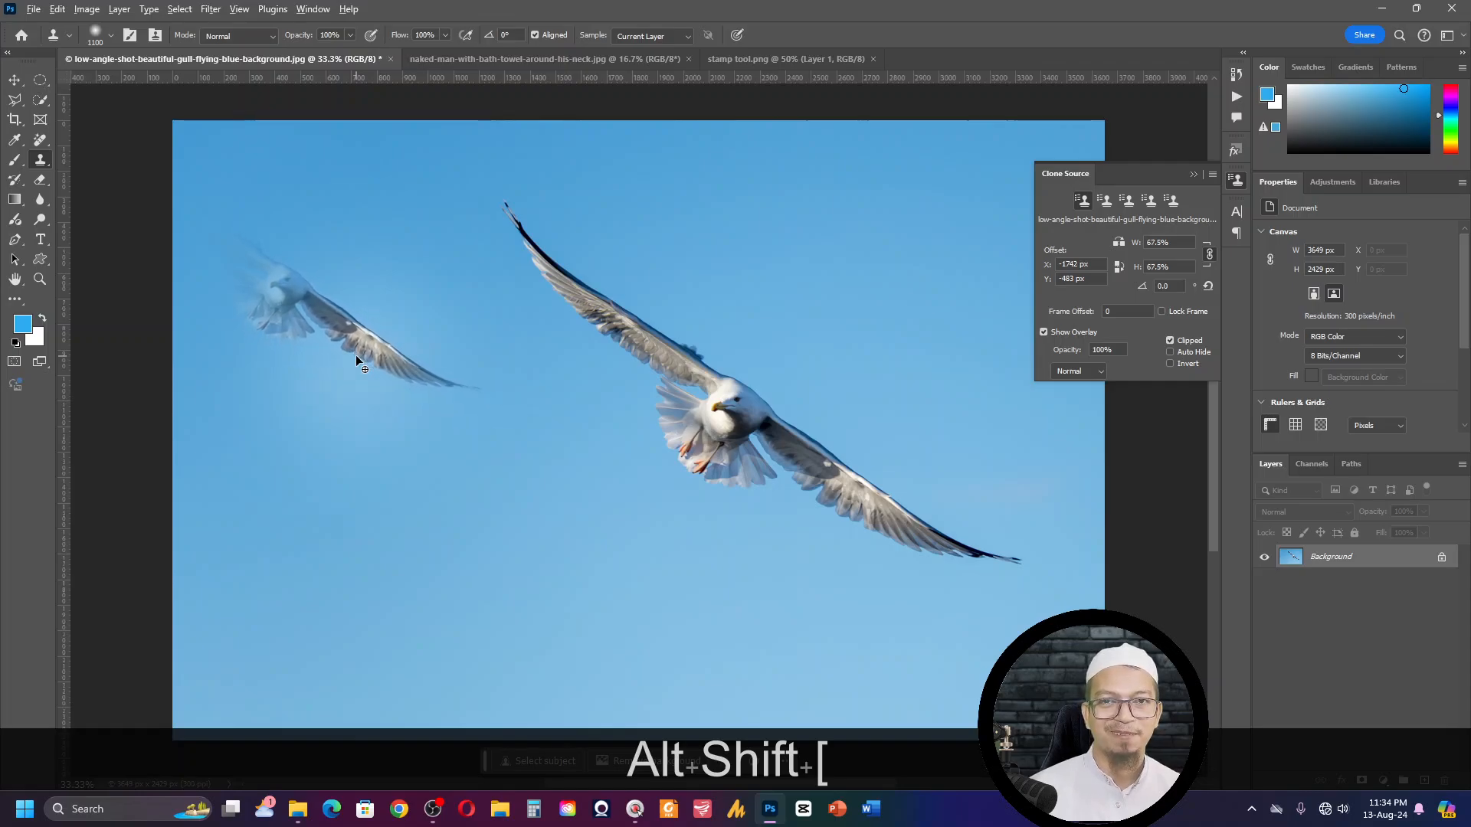
key("alt+shift+bracketleft")
key("alt+shift+bracketleft")
key("alt+shift+bracketleft")
key("alt+shift+bracketleft")
key("alt+shift+bracketleft")
key("alt+shift+bracketleft")
key("alt+shift+bracketleft")
key("alt+shift+bracketleft")
key("alt+shift+bracketleft")
key("alt+shift+bracketleft")
key("alt+shift+bracketleft")
key("alt+shift+bracketleft")
key("alt+shift+bracketleft")
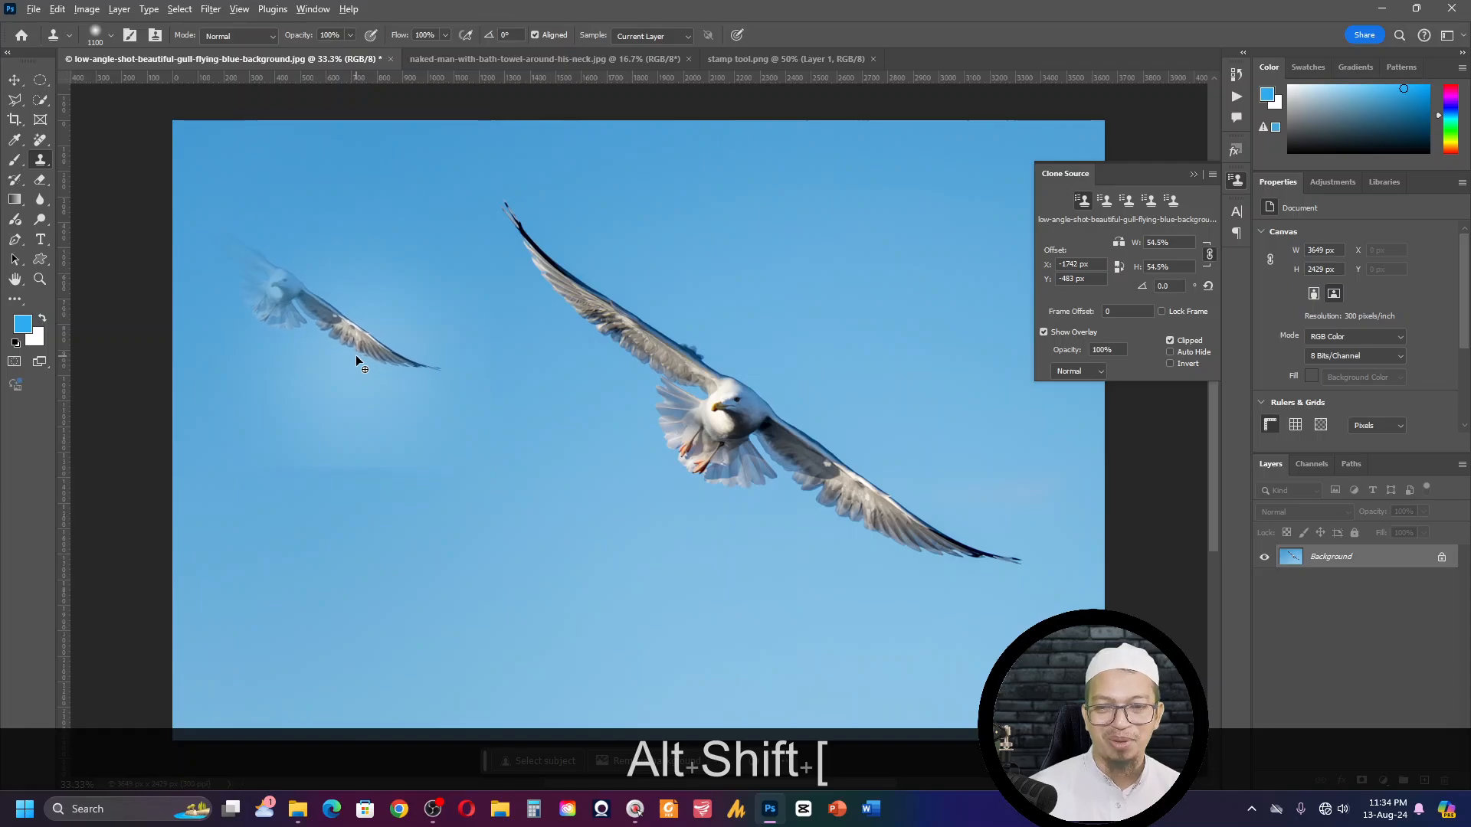
key("alt+shift+bracketleft")
key("alt+shift+bracketleft")
key("alt+shift+bracketleft")
key("alt+shift+bracketleft")
key("alt+shift+bracketleft")
key("alt+shift+bracketleft")
key("alt+shift+bracketleft")
key("alt+shift+bracketleft")
key("alt+shift+bracketleft")
key("alt+shift+bracketleft")
key("alt+shift+bracketleft")
key("alt+shift+bracketleft")
key("alt+shift+bracketleft")
key("alt+shift+bracketleft")
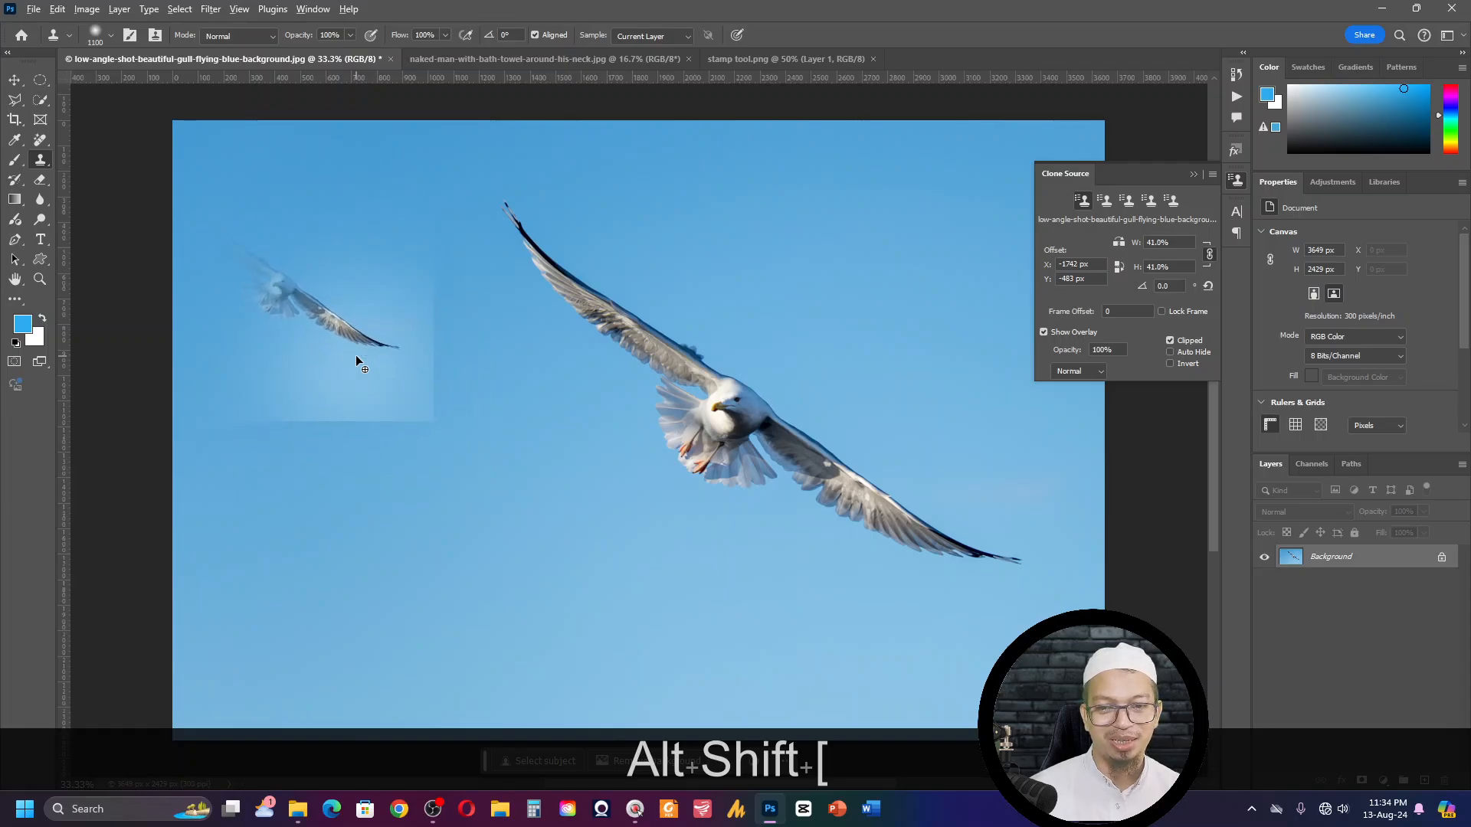
key("alt+shift+bracketleft")
- Set the brush to 300 px and paint the scaled-down gull clone into the sky at the upper left of the image
key("bracketleft")
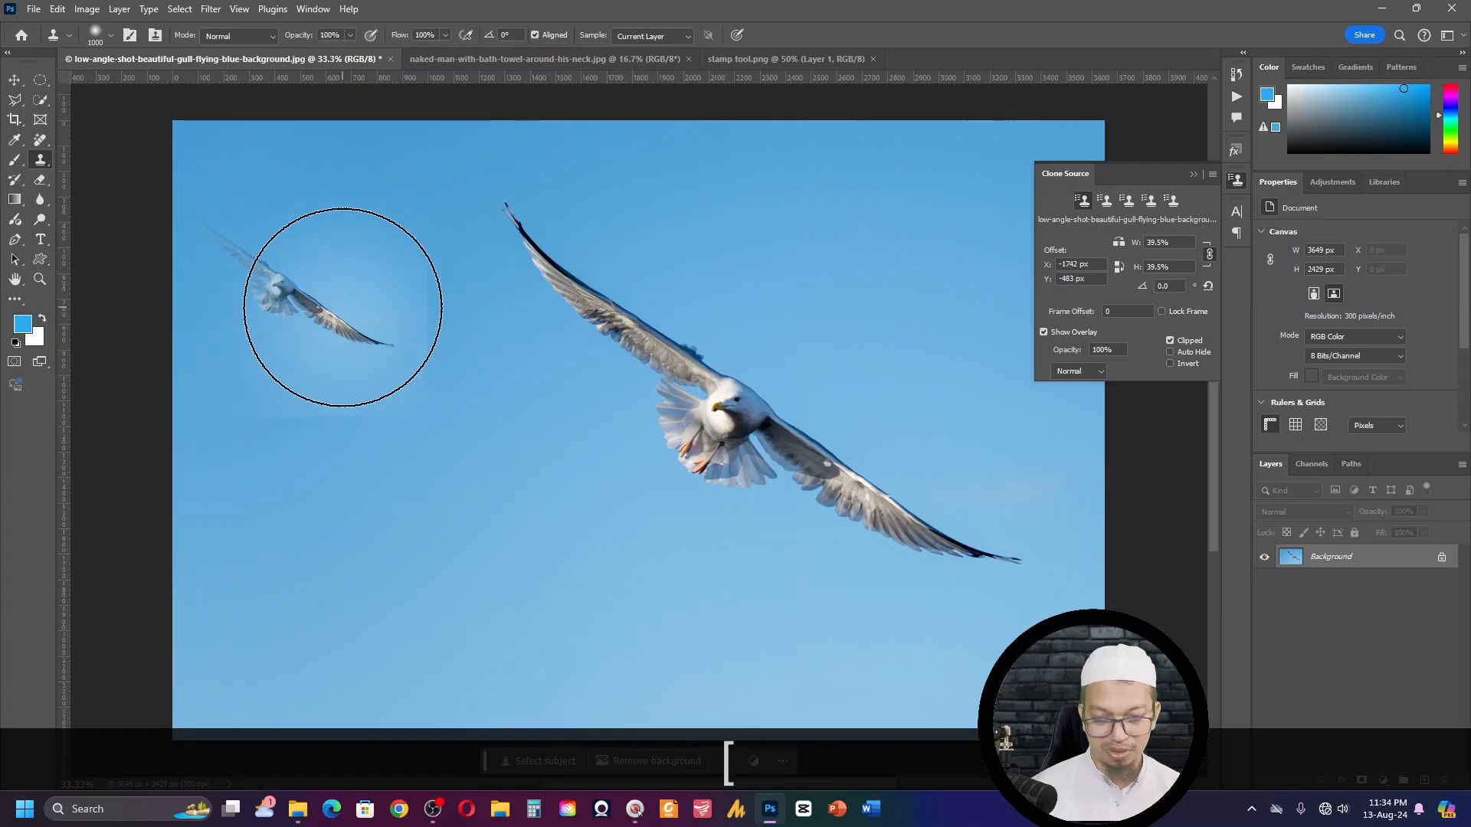
key("bracketleft")
key("bracketleft")
key("bracketleft")
key("bracketleft")
key("bracketleft")
key("bracketleft")
key("bracketleft")
key("bracketleft")
key("bracketleft")
key("bracketleft")
key("bracketleft")
key("bracketright")
key("bracketright")
key("bracketright")
key("bracketright")
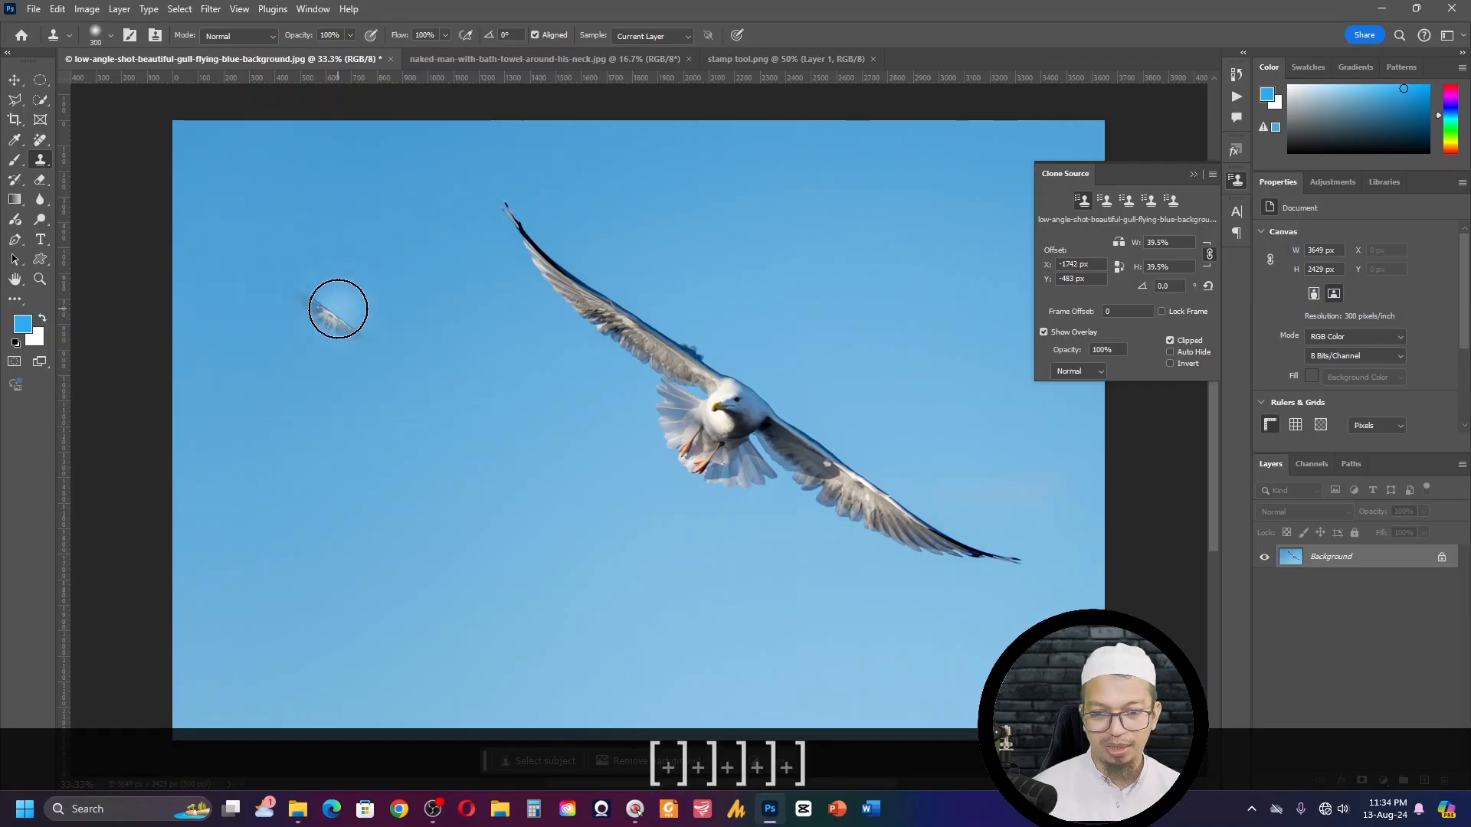
mouse_move(326, 292)
left_mouse_down()
mouse_move(288, 266)
mouse_move(298, 276)
mouse_move(252, 280)
mouse_move(231, 264)
mouse_move(230, 232)
mouse_move(343, 318)
mouse_move(214, 226)
mouse_move(307, 330)
mouse_move(260, 254)
mouse_move(363, 326)
mouse_move(379, 376)
mouse_move(333, 351)
left_mouse_up()
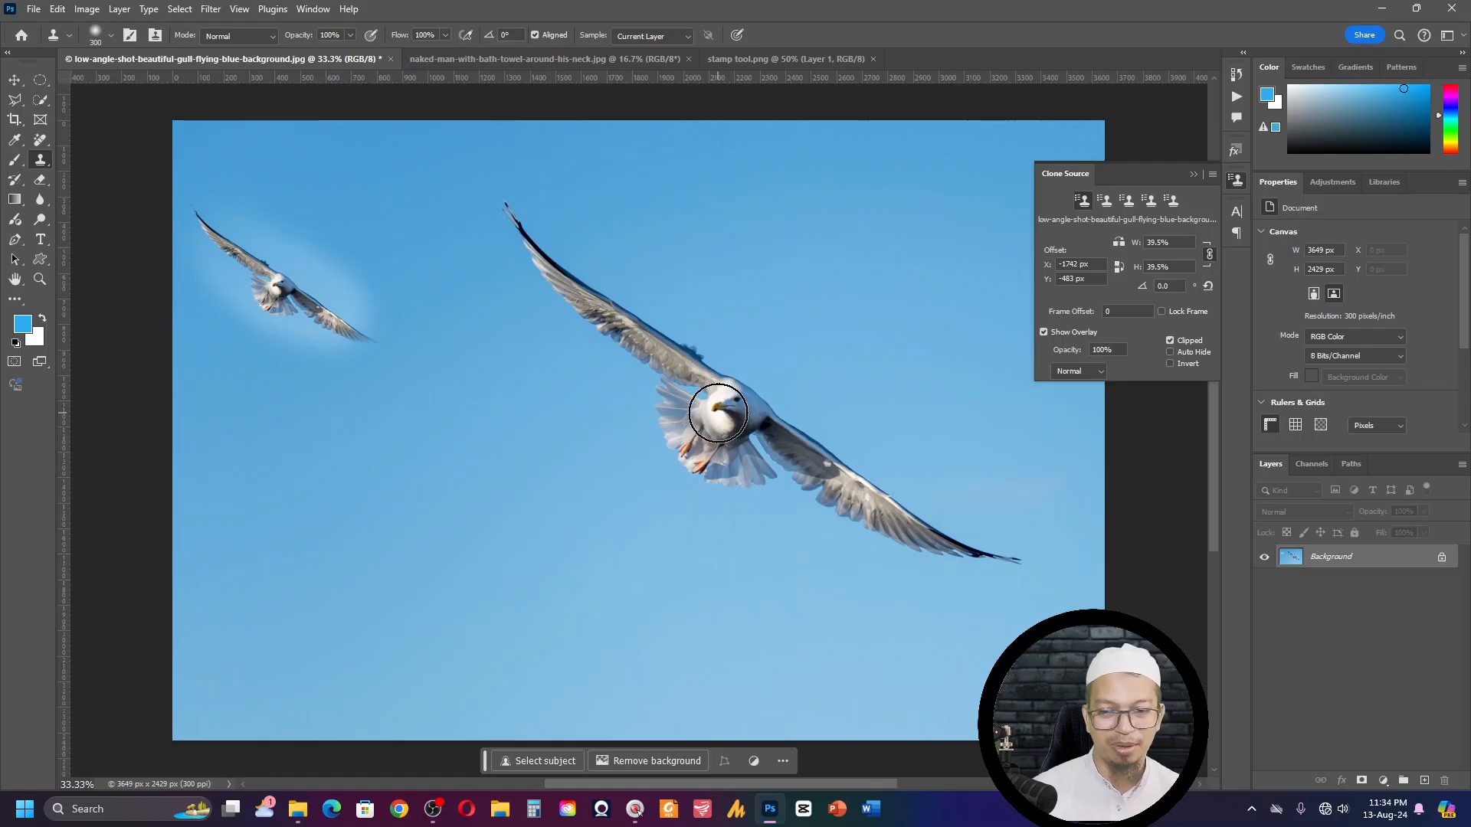
- Sample the small cloned gull's head, test a 39.5% clone of it in the sky below, and undo the trial
key("alt")
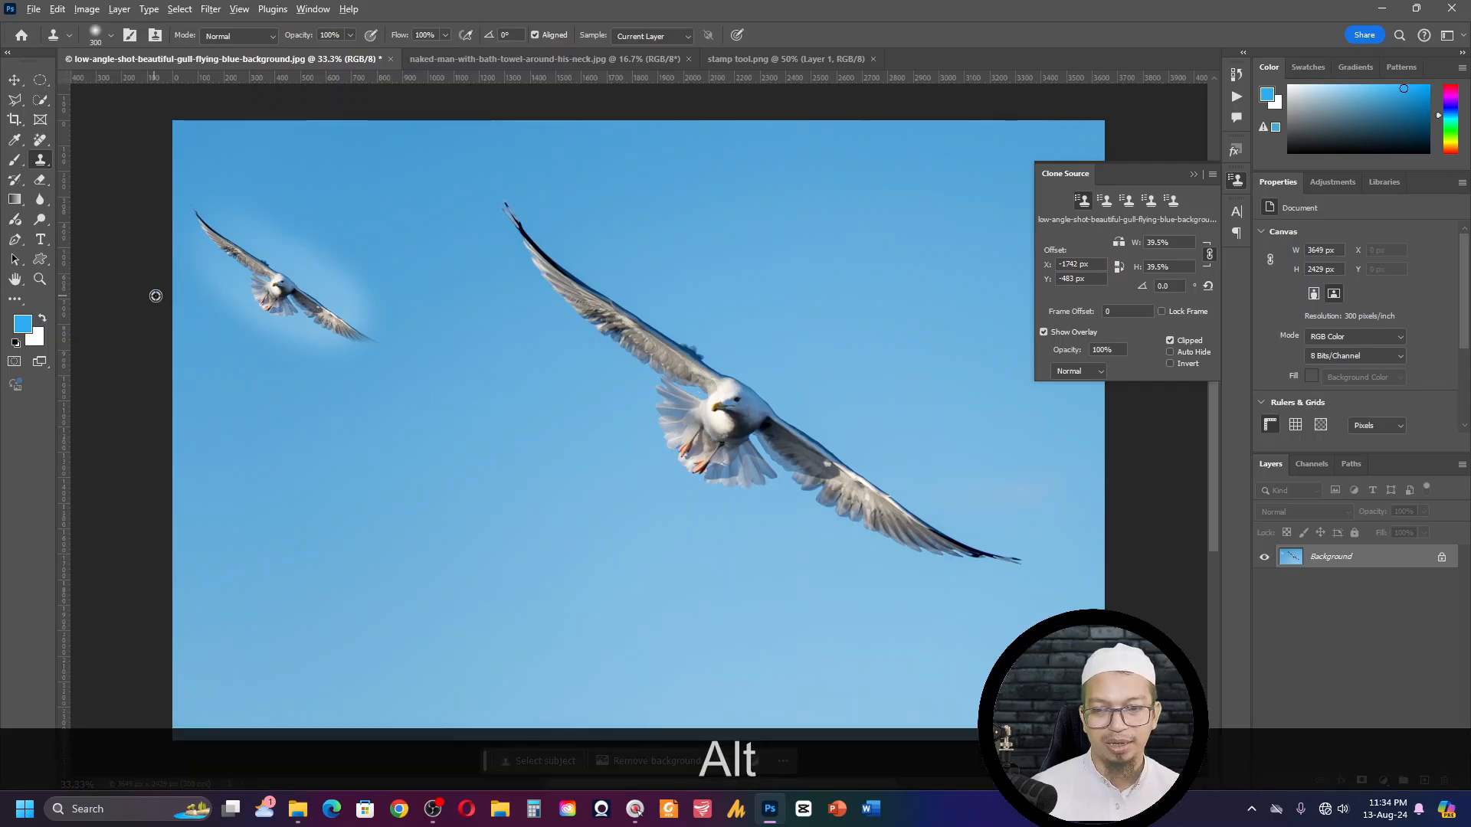
left_click(276, 285, "alt")
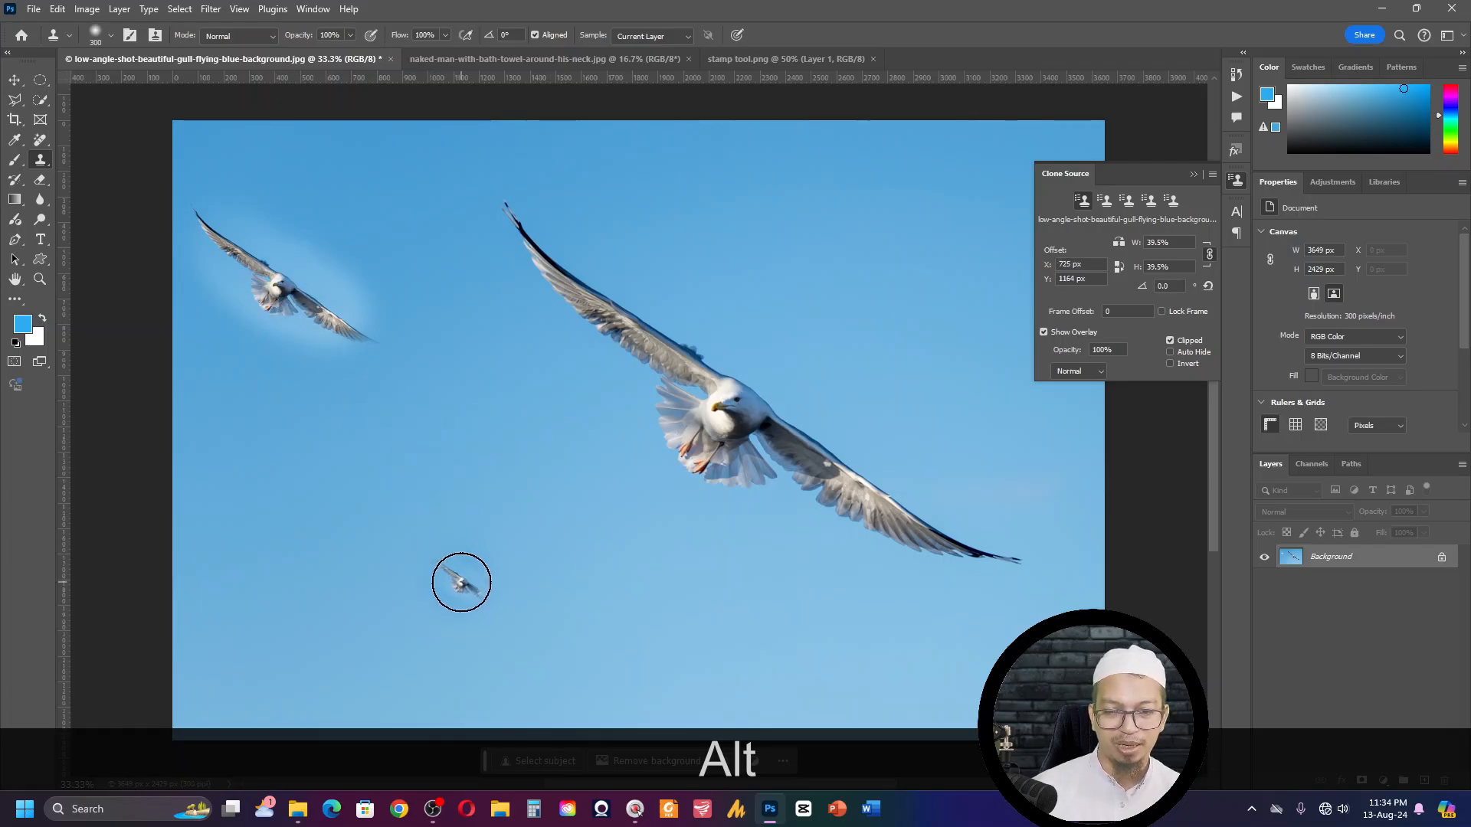
left_click(461, 582)
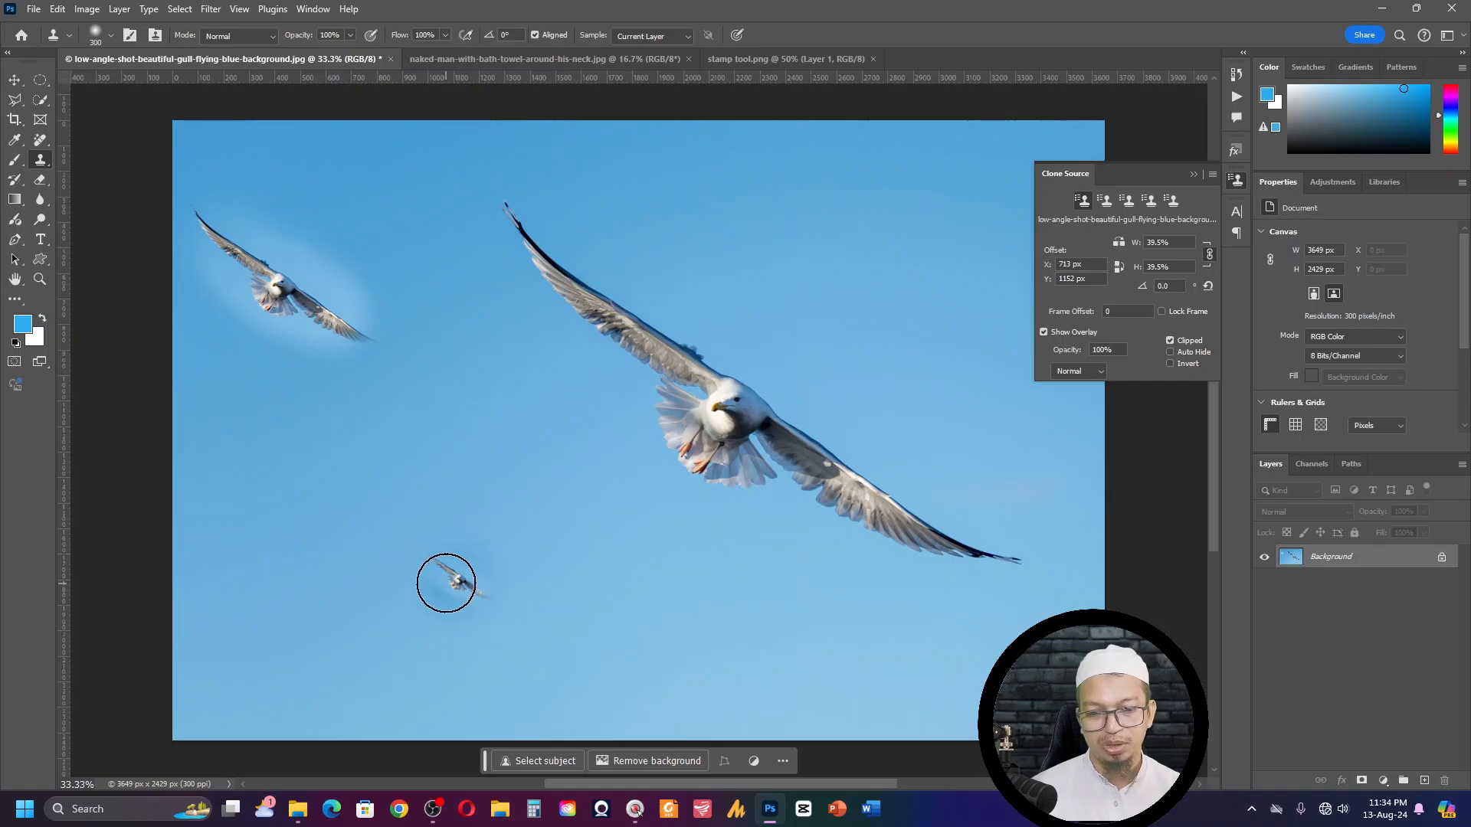
key("ctrl+alt+z")
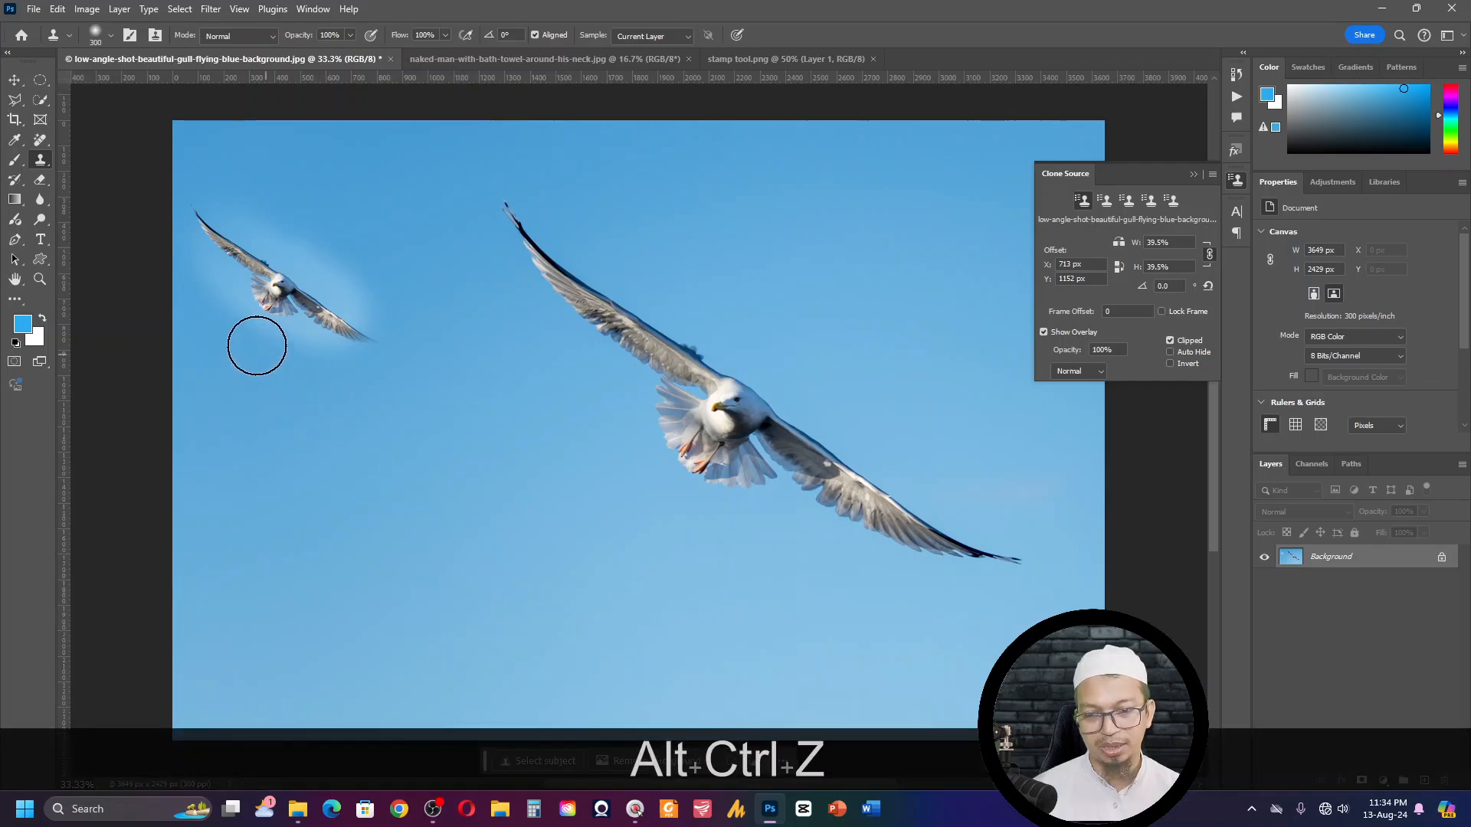
- Resample the small gull's head, enlarge the clone source scale to 121.5%, and paint the whole bird into the lower sky
left_click(277, 284, "alt")
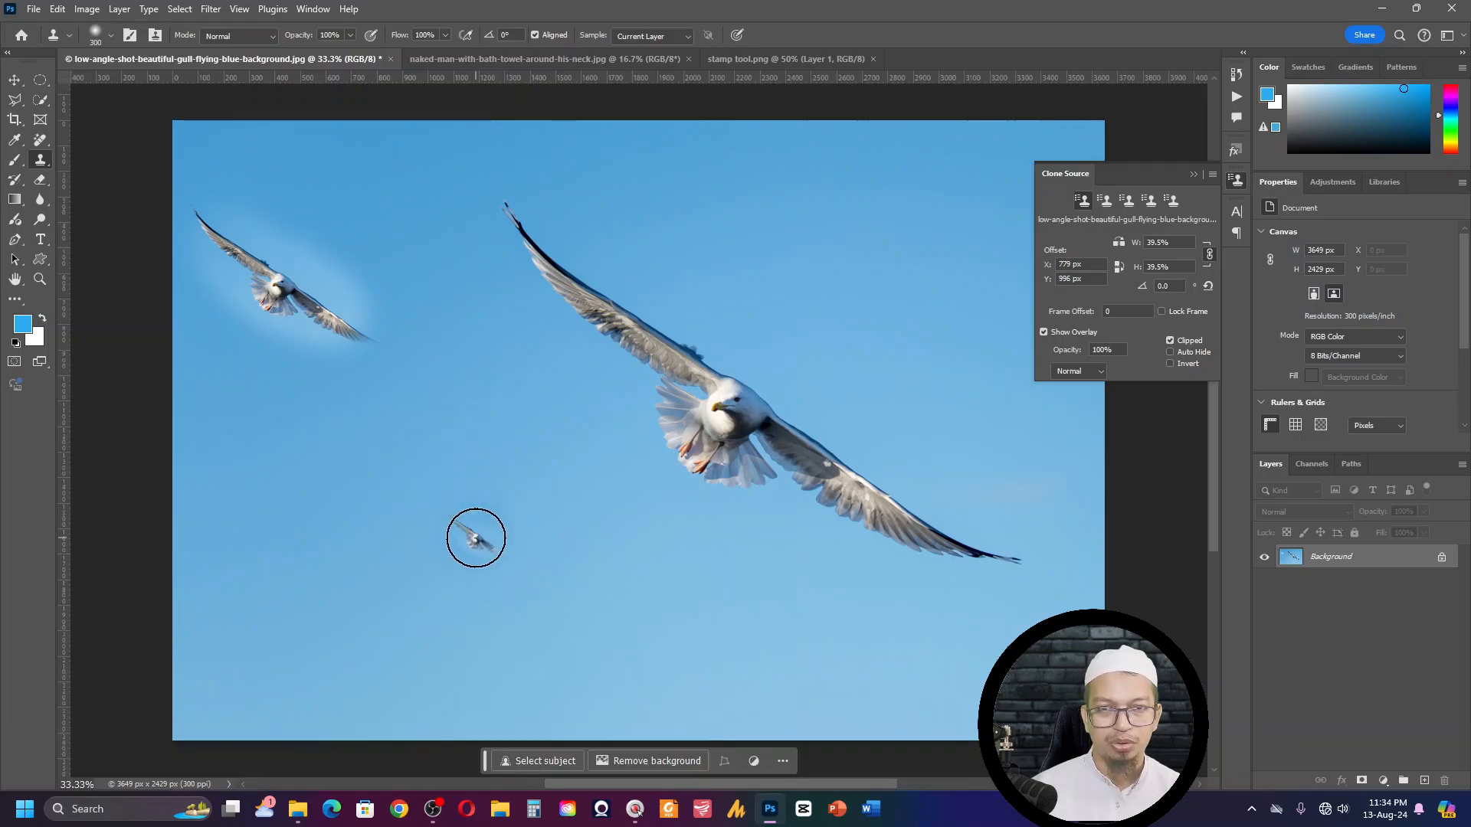
key("shift+alt")
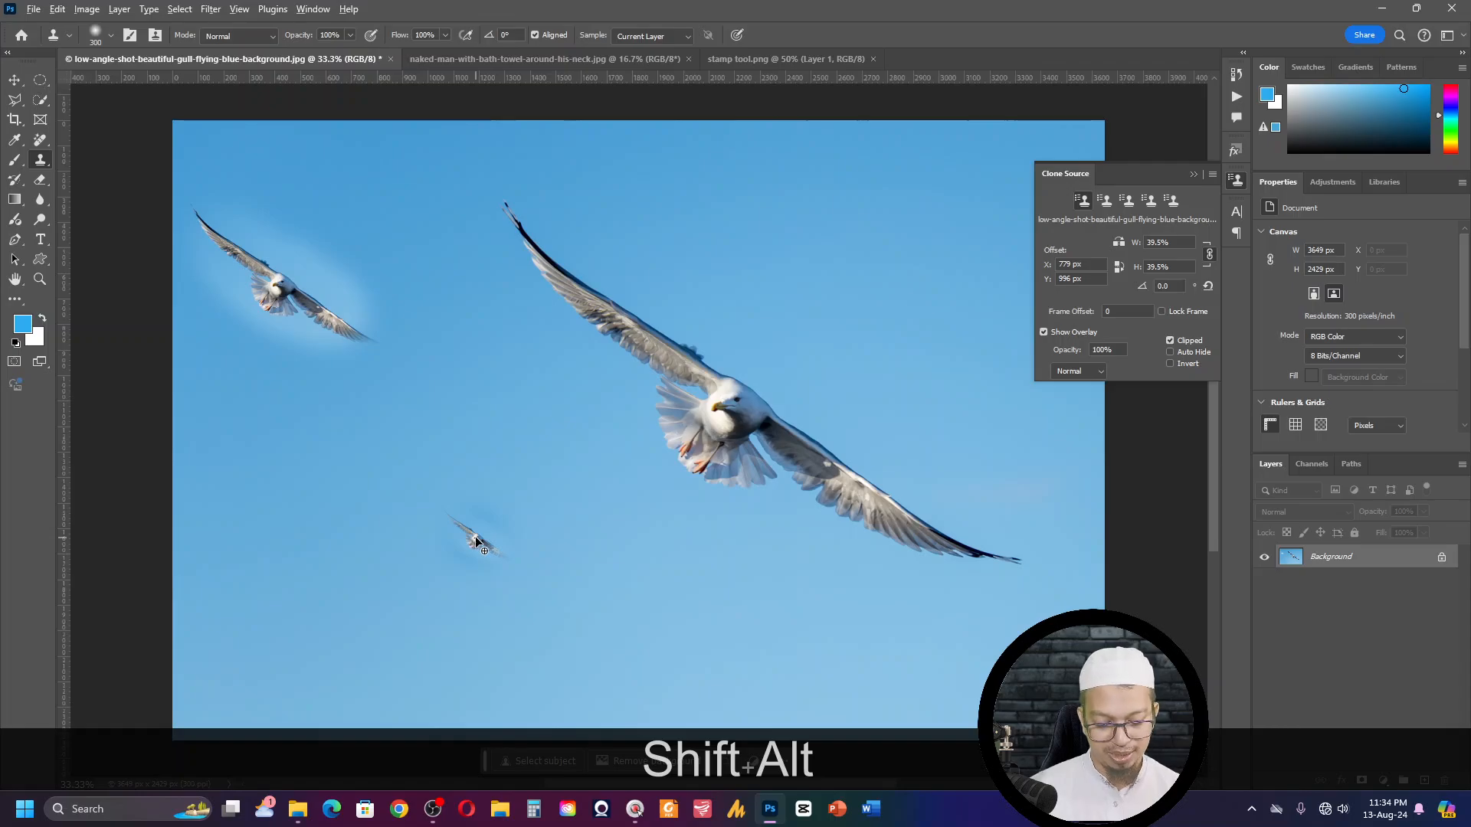
key("shift+alt+bracketright")
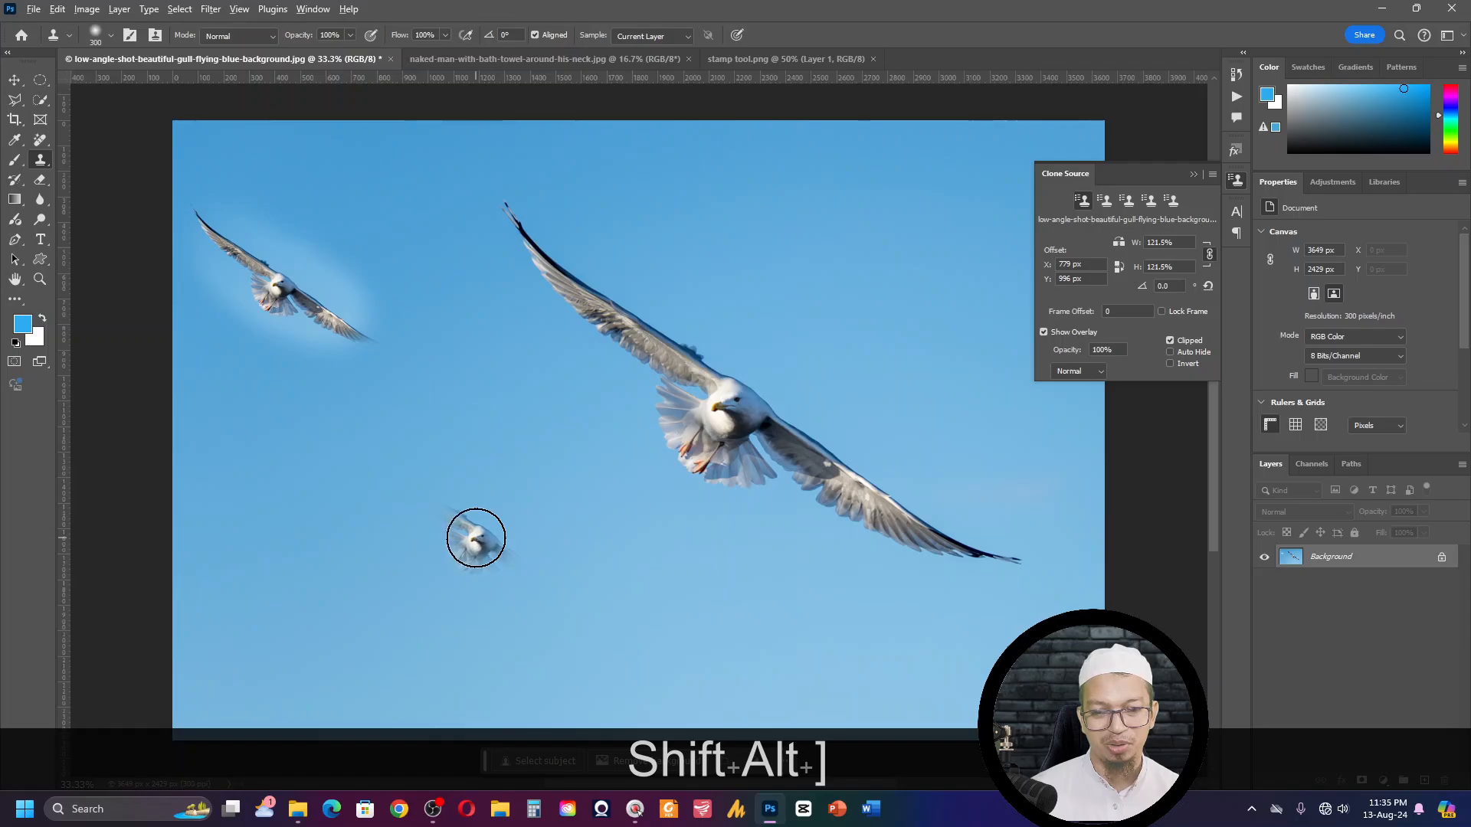
mouse_move(475, 528)
left_mouse_down()
mouse_move(413, 501)
mouse_move(532, 566)
mouse_move(524, 576)
mouse_move(357, 467)
mouse_move(558, 590)
mouse_move(442, 502)
mouse_move(534, 559)
mouse_move(576, 603)
mouse_move(498, 552)
mouse_move(495, 548)
left_mouse_up()
- Close the edited gull document without saving its changes
key("ctrl")
key("ctrl+w")
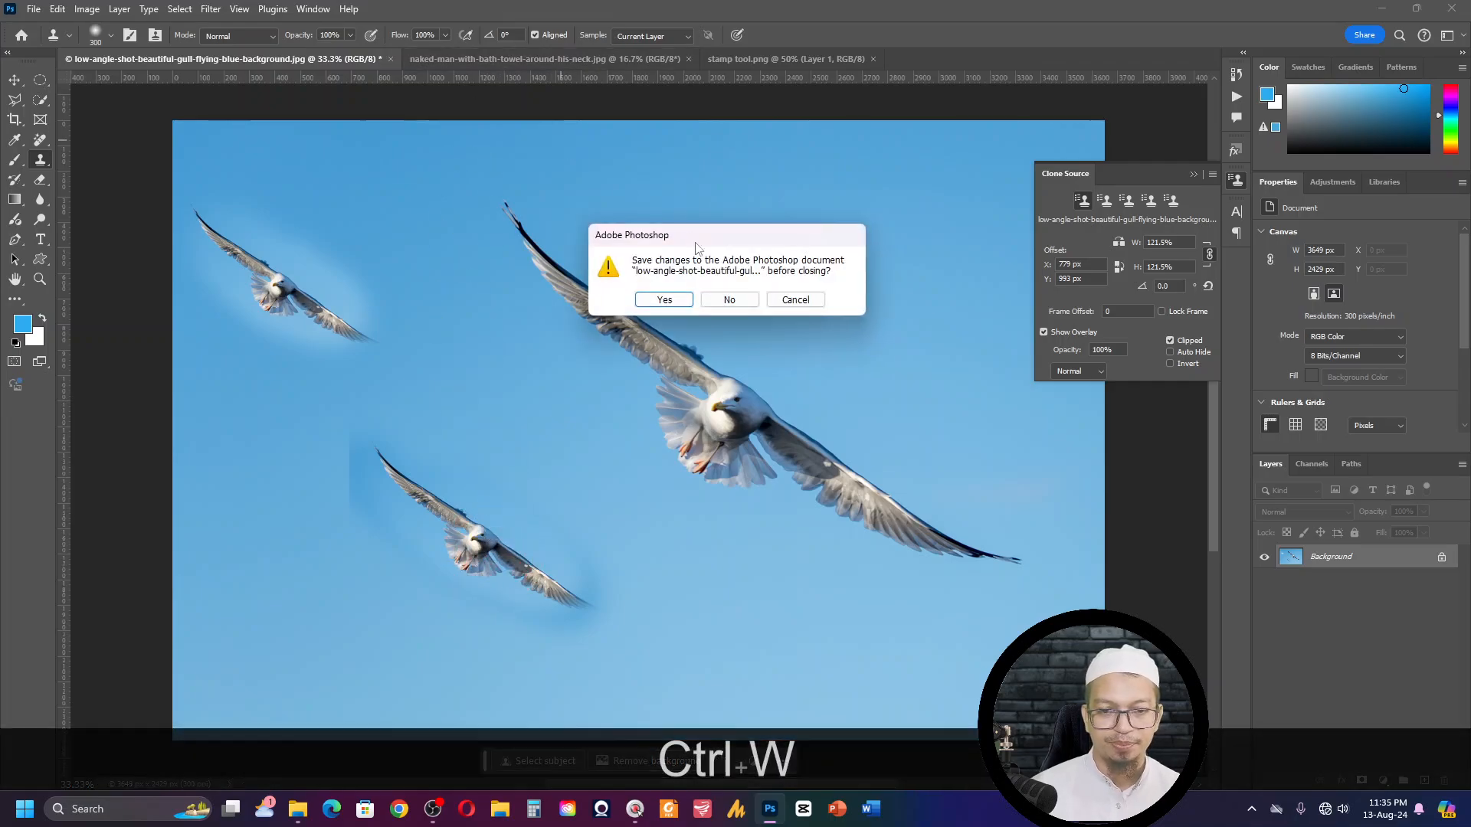
left_click(721, 304)
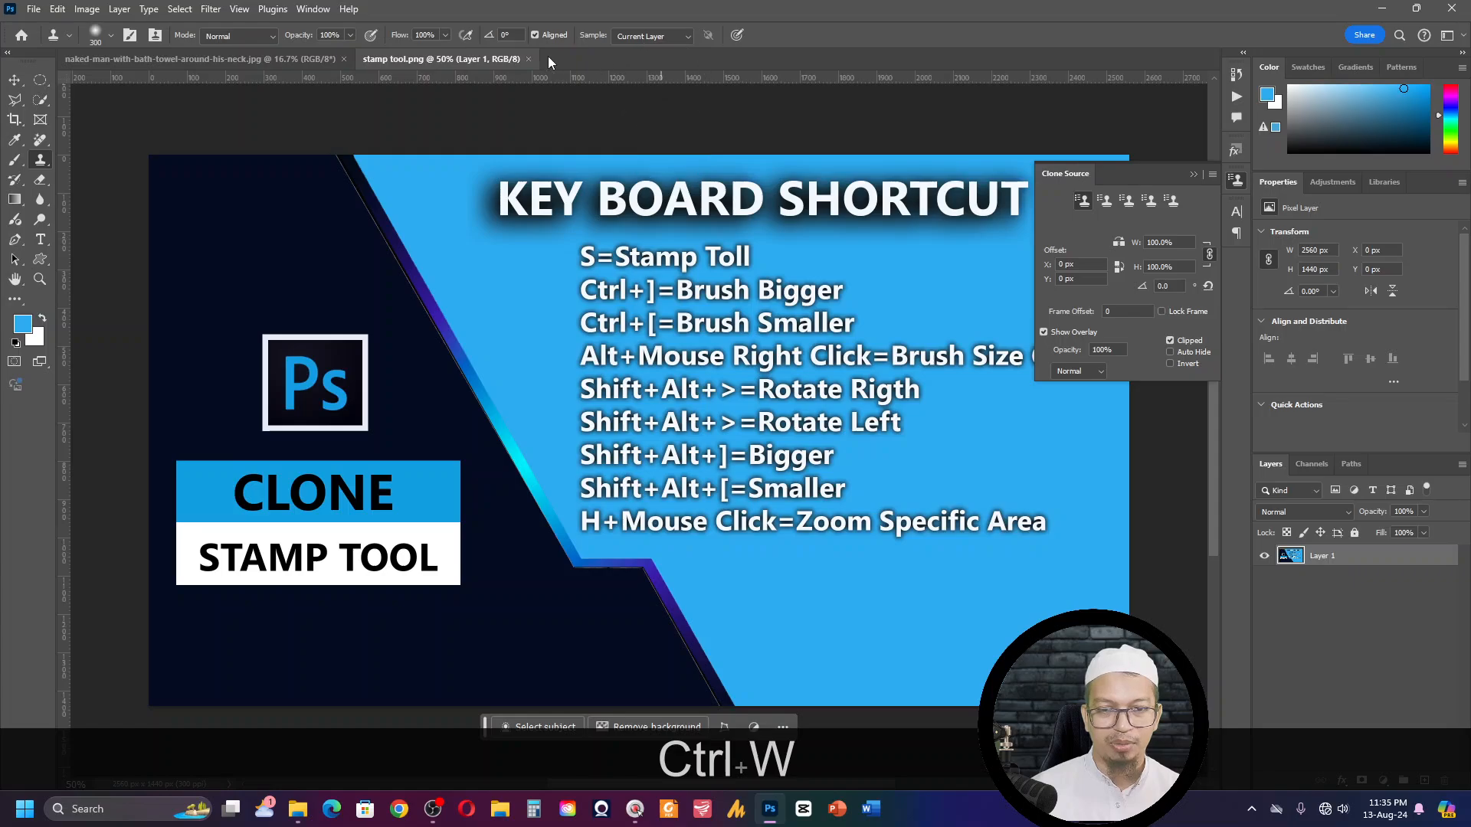
- Create a new Letter document, 8.5 x 11 in at 300 ppi, from the recent presets
key("ctrl+n")
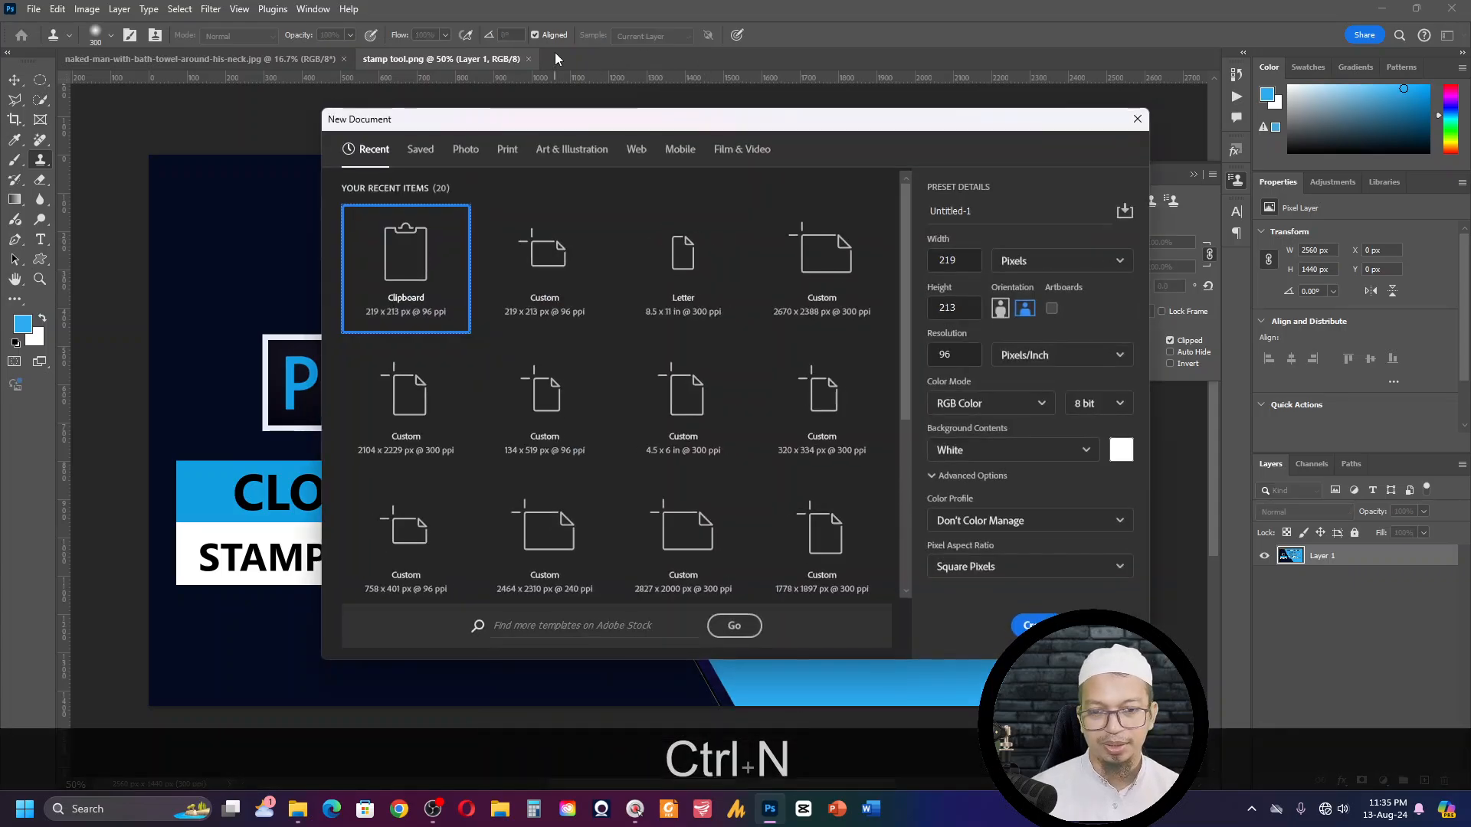
double_click(667, 272)
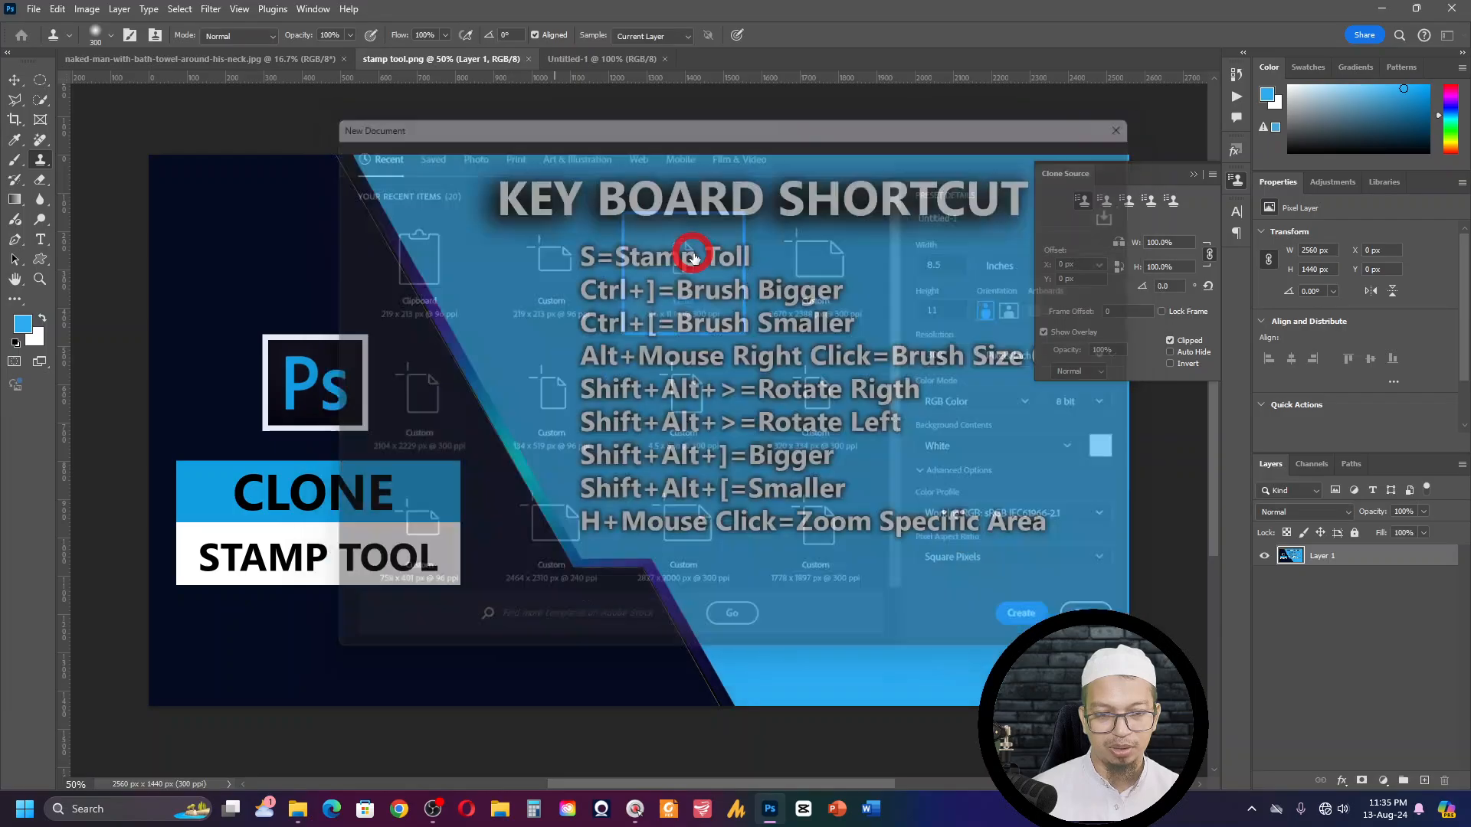
left_click(665, 275)
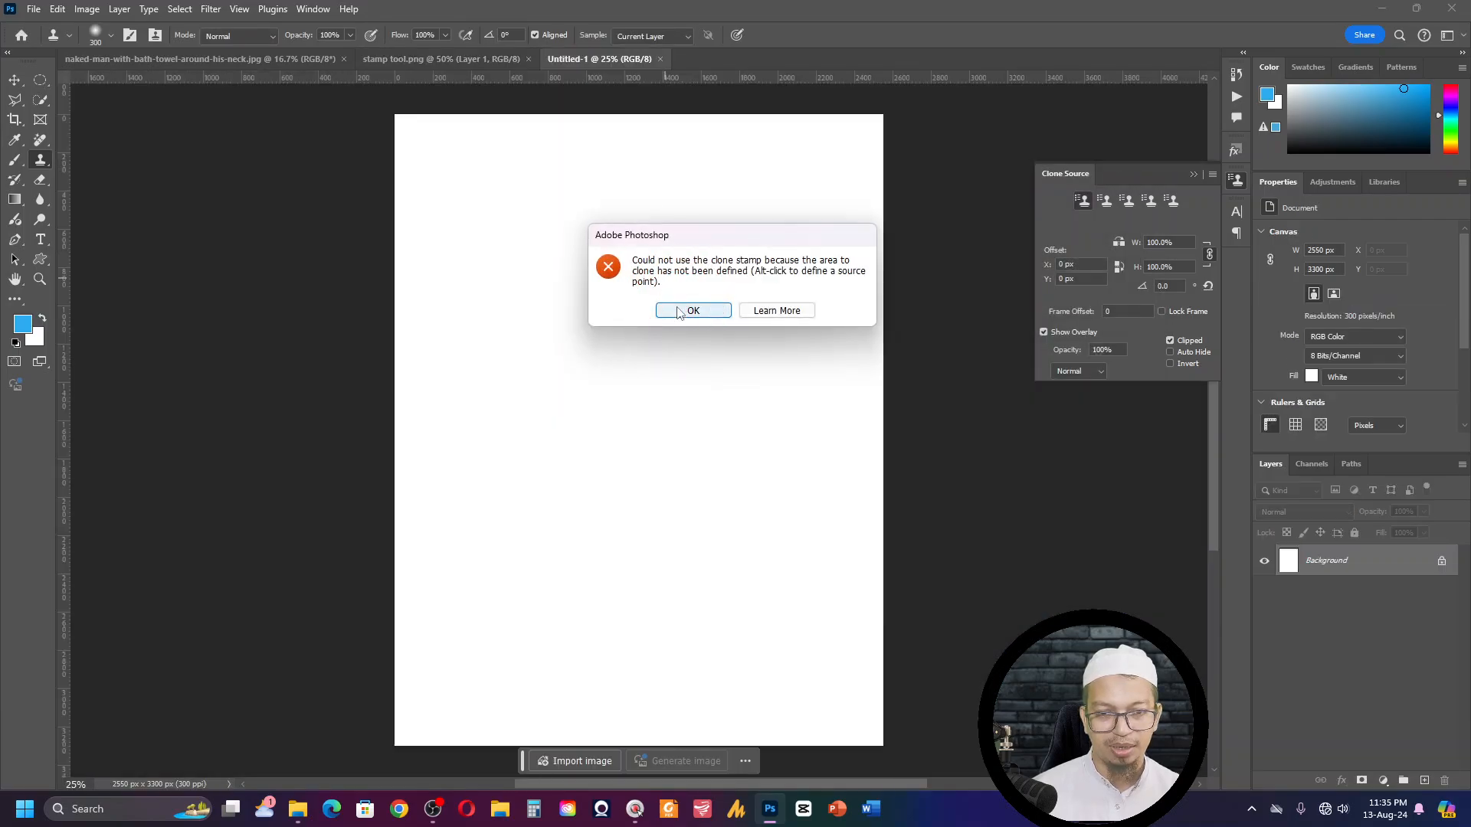
left_click(674, 308)
- Reopen low-angle-shot-beautiful-gull-flying-blue-background.jpg from the recent files and sample the gull's head as the clone source
left_click(421, 58)
left_click(274, 58)
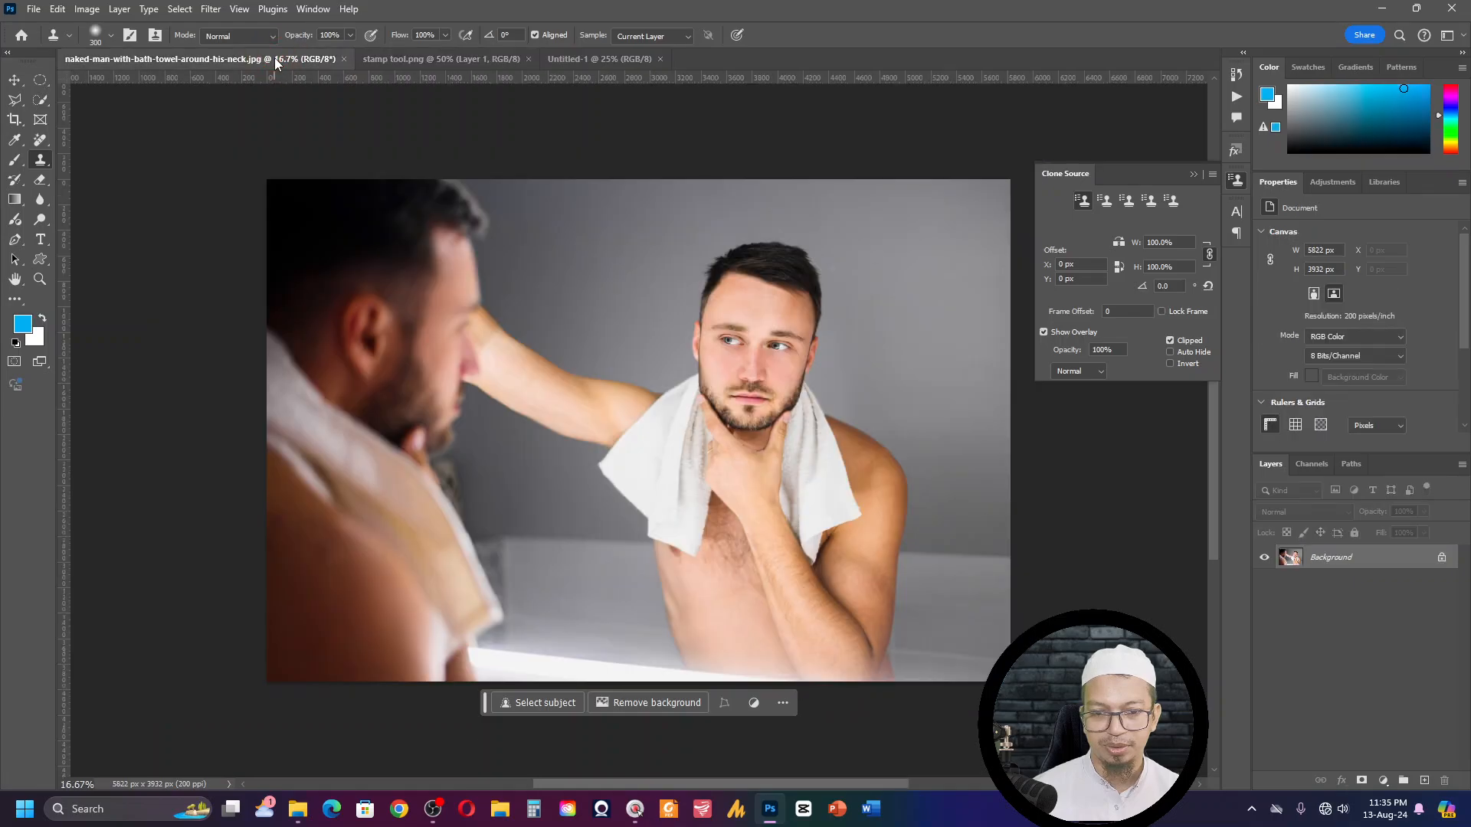
left_click(34, 8)
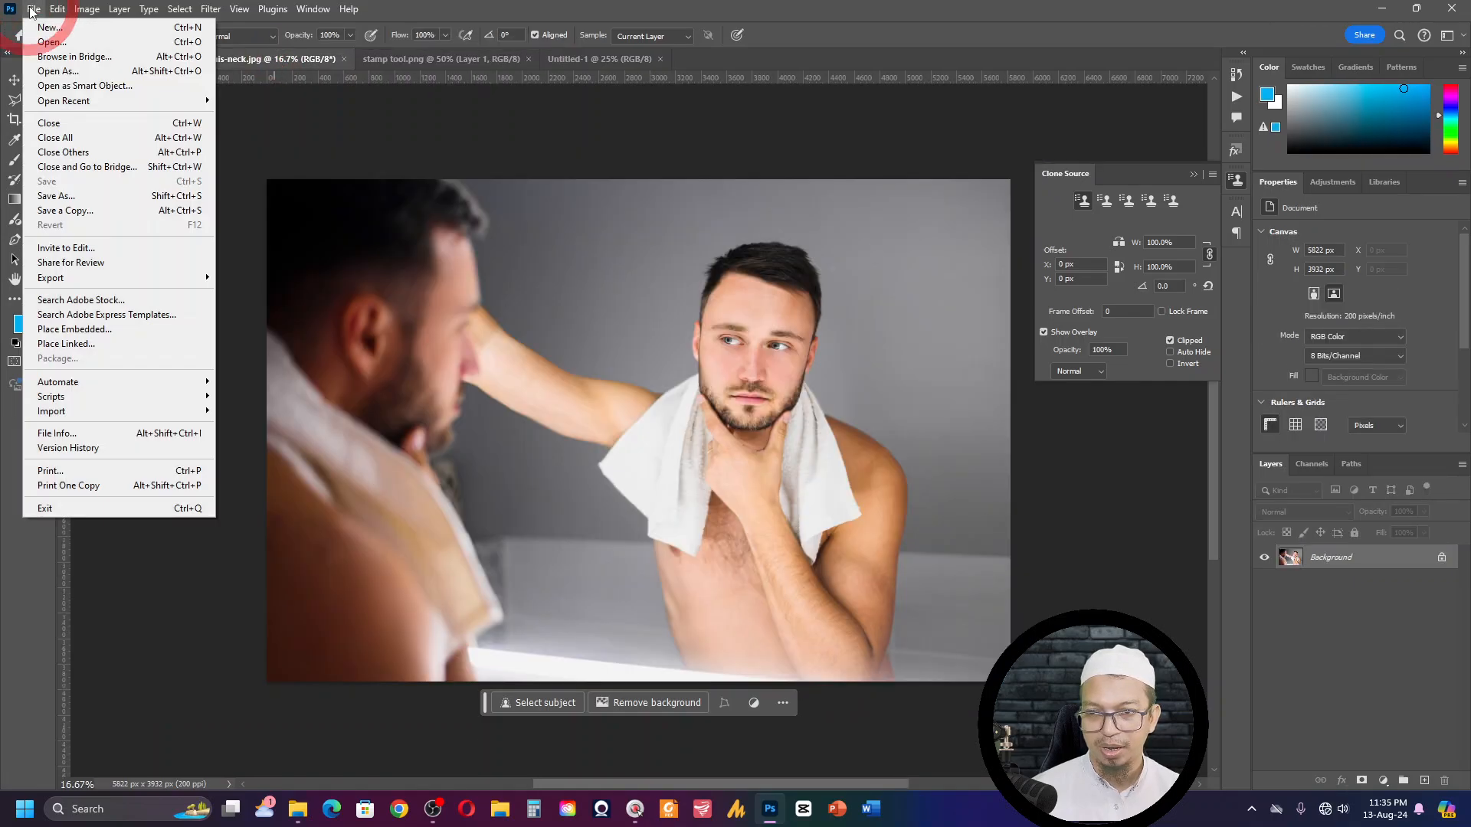
left_click(393, 208)
left_click(16, 35)
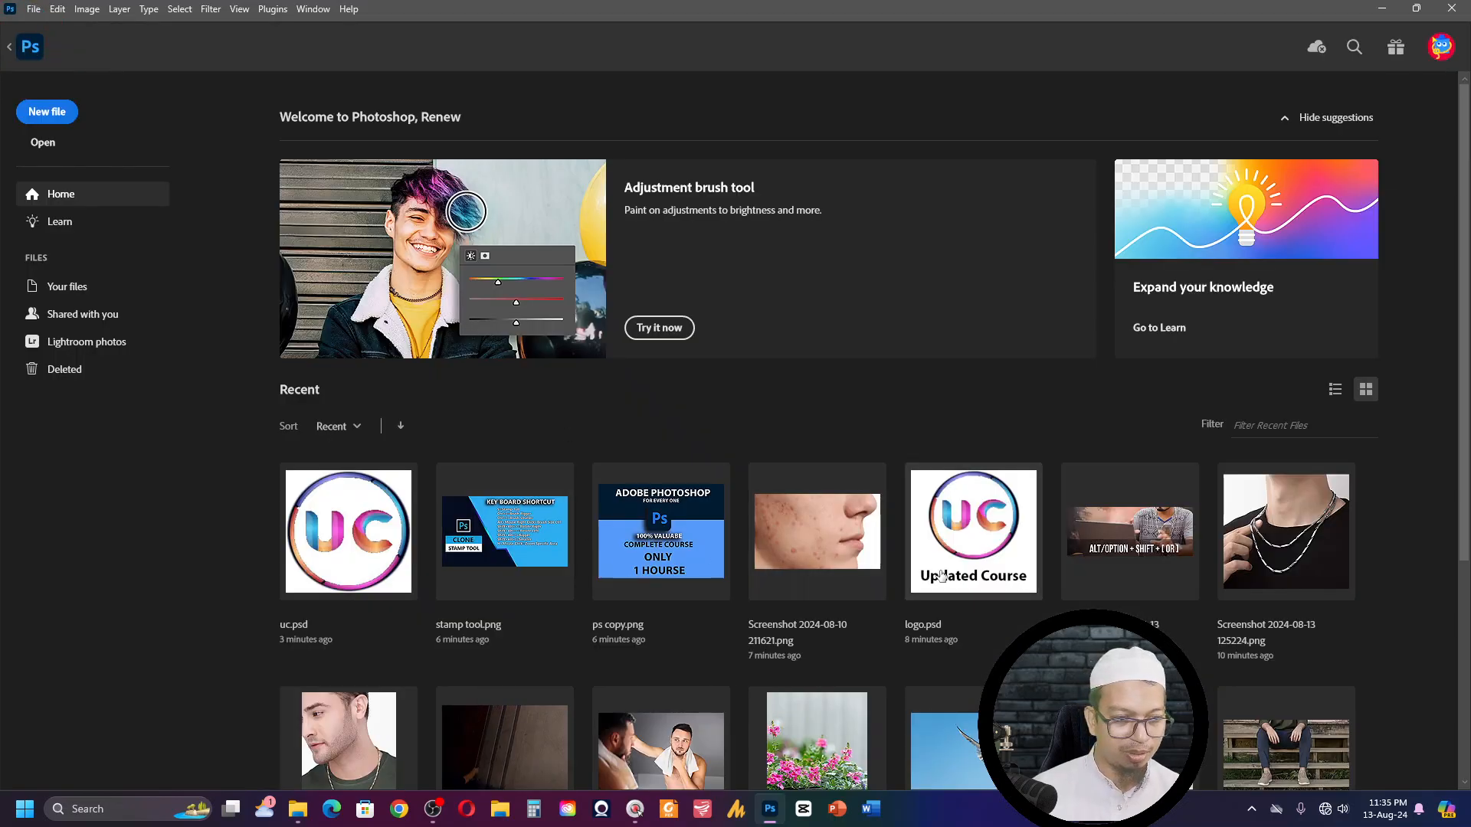
scroll(932, 562, "down", 1)
scroll(932, 562, "down", 3)
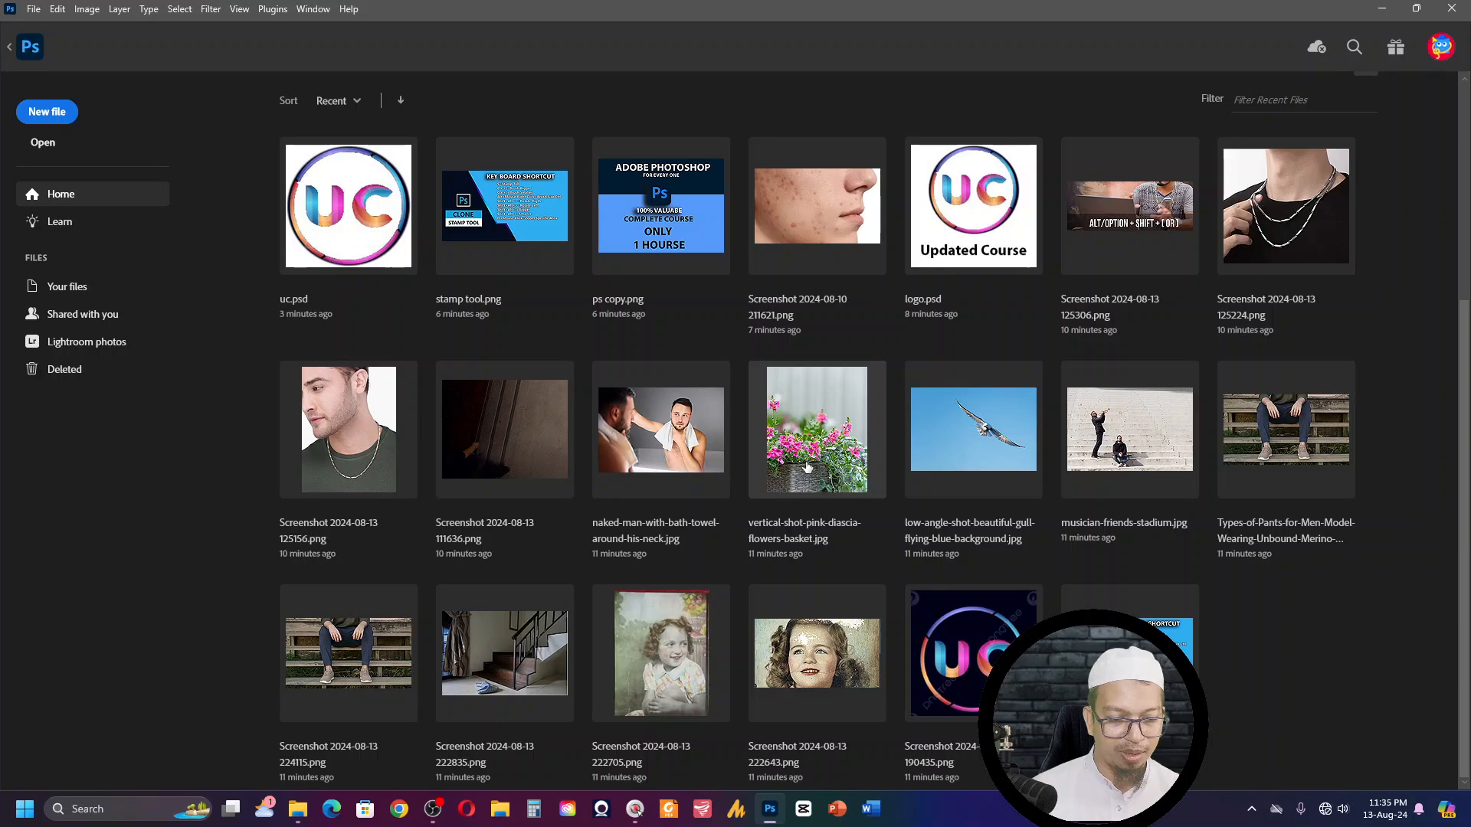
left_click(996, 448)
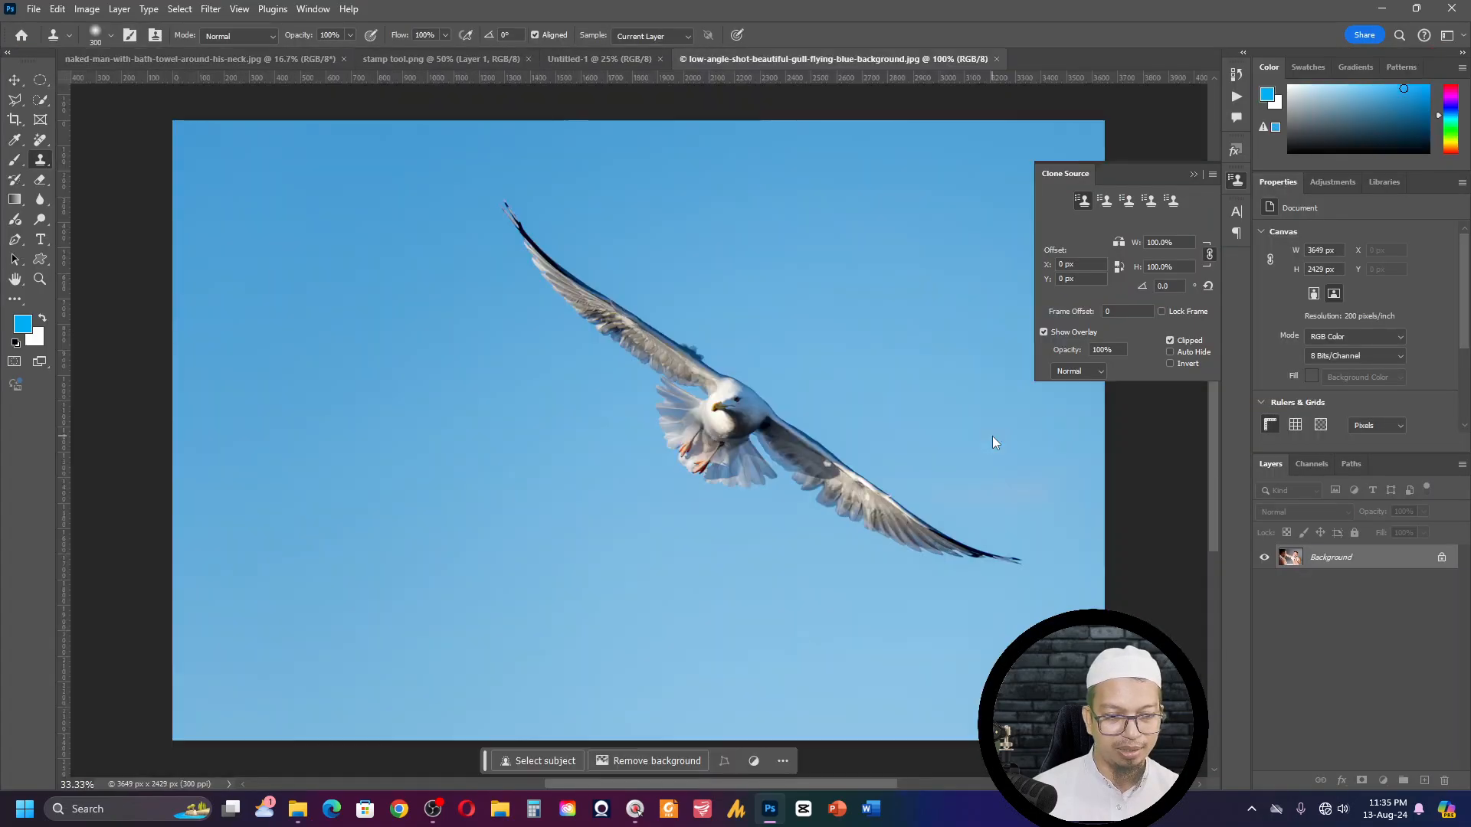
key("alt")
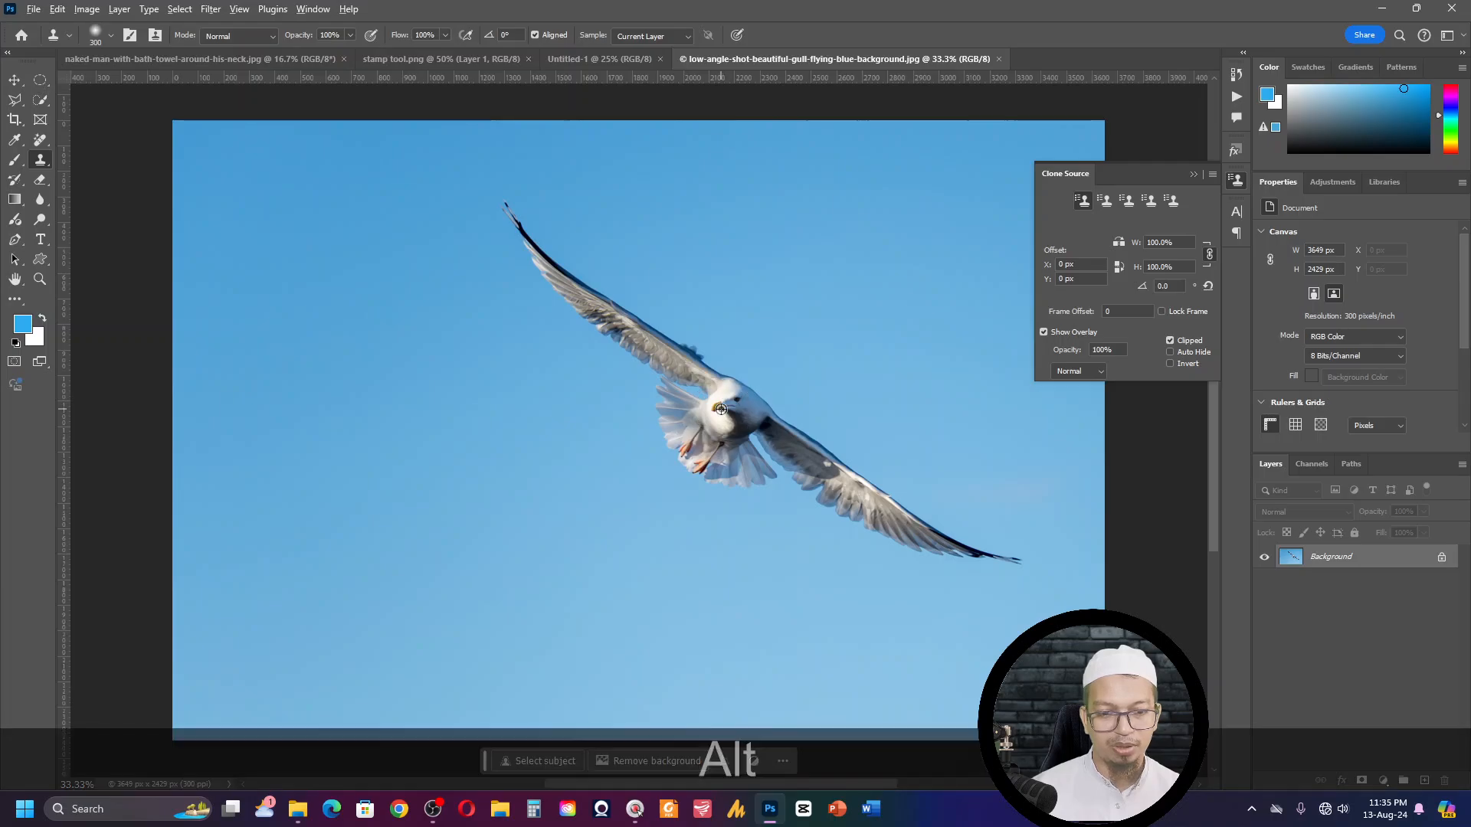
left_click(717, 407, "alt")
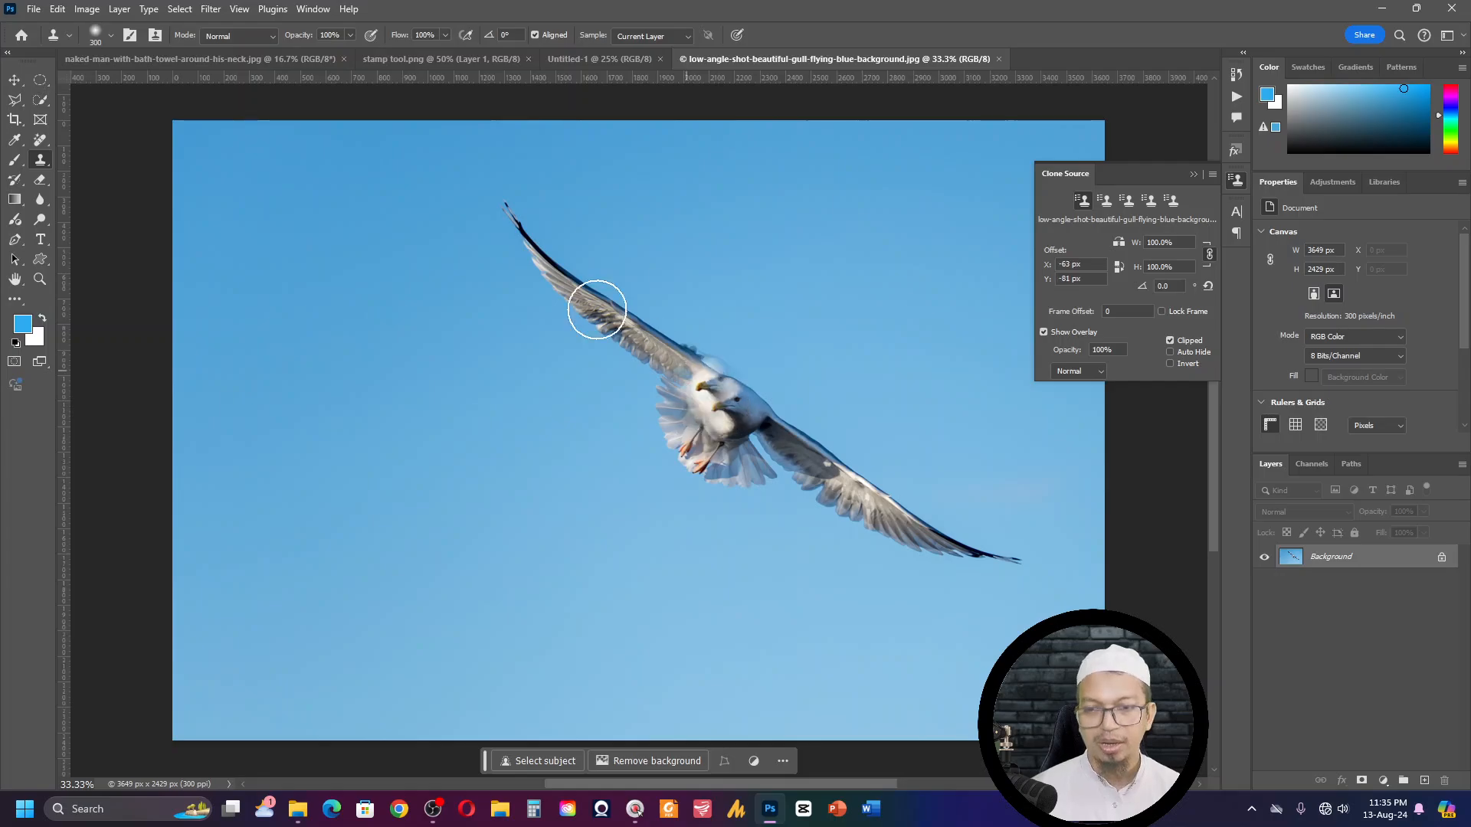
- Open the meadow-with-trees-wooden-fence image from the Downloads folder
left_click(21, 36)
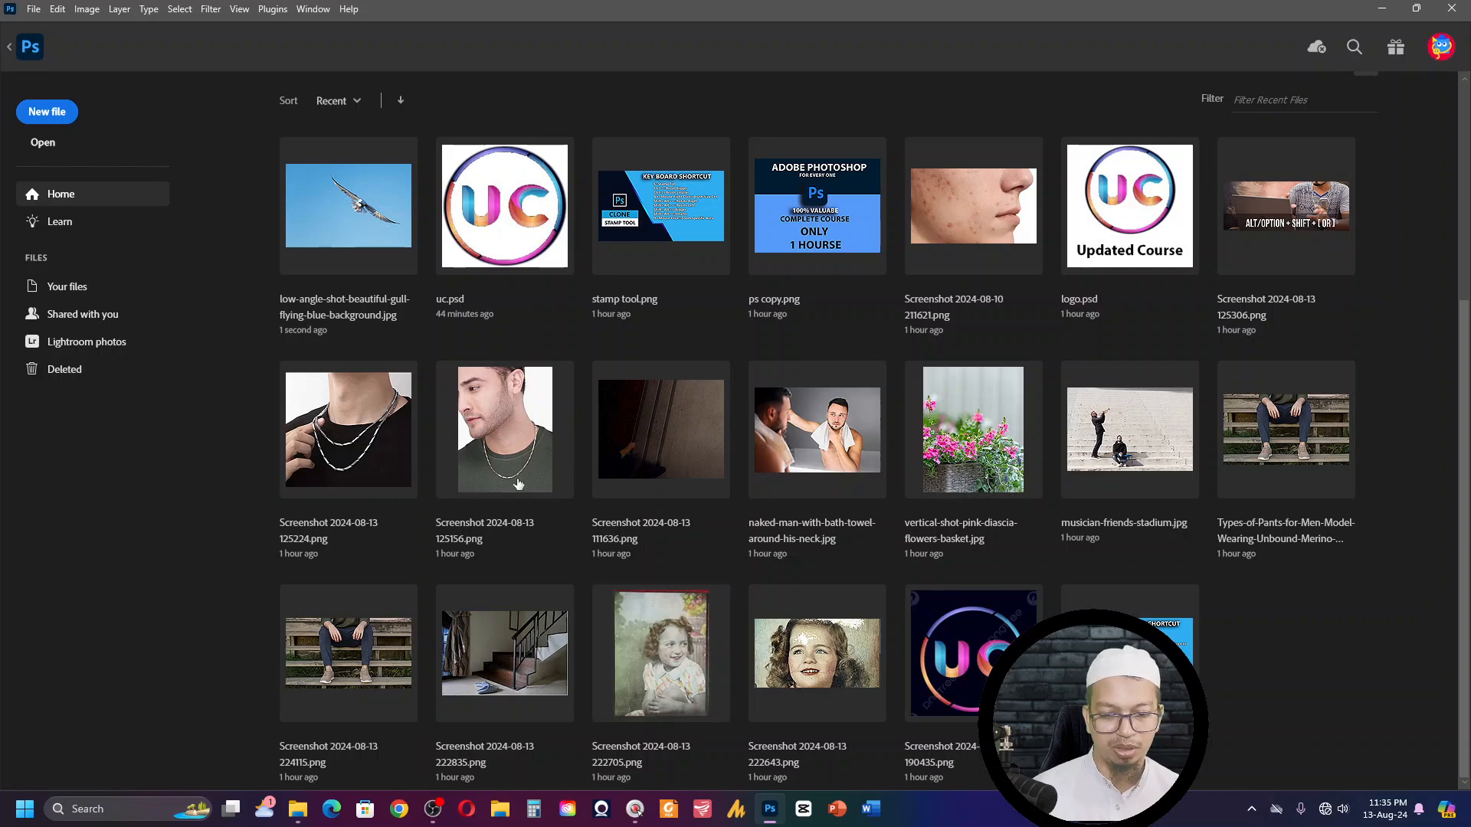
scroll(477, 406, "up", 4)
scroll(540, 405, "down", 4)
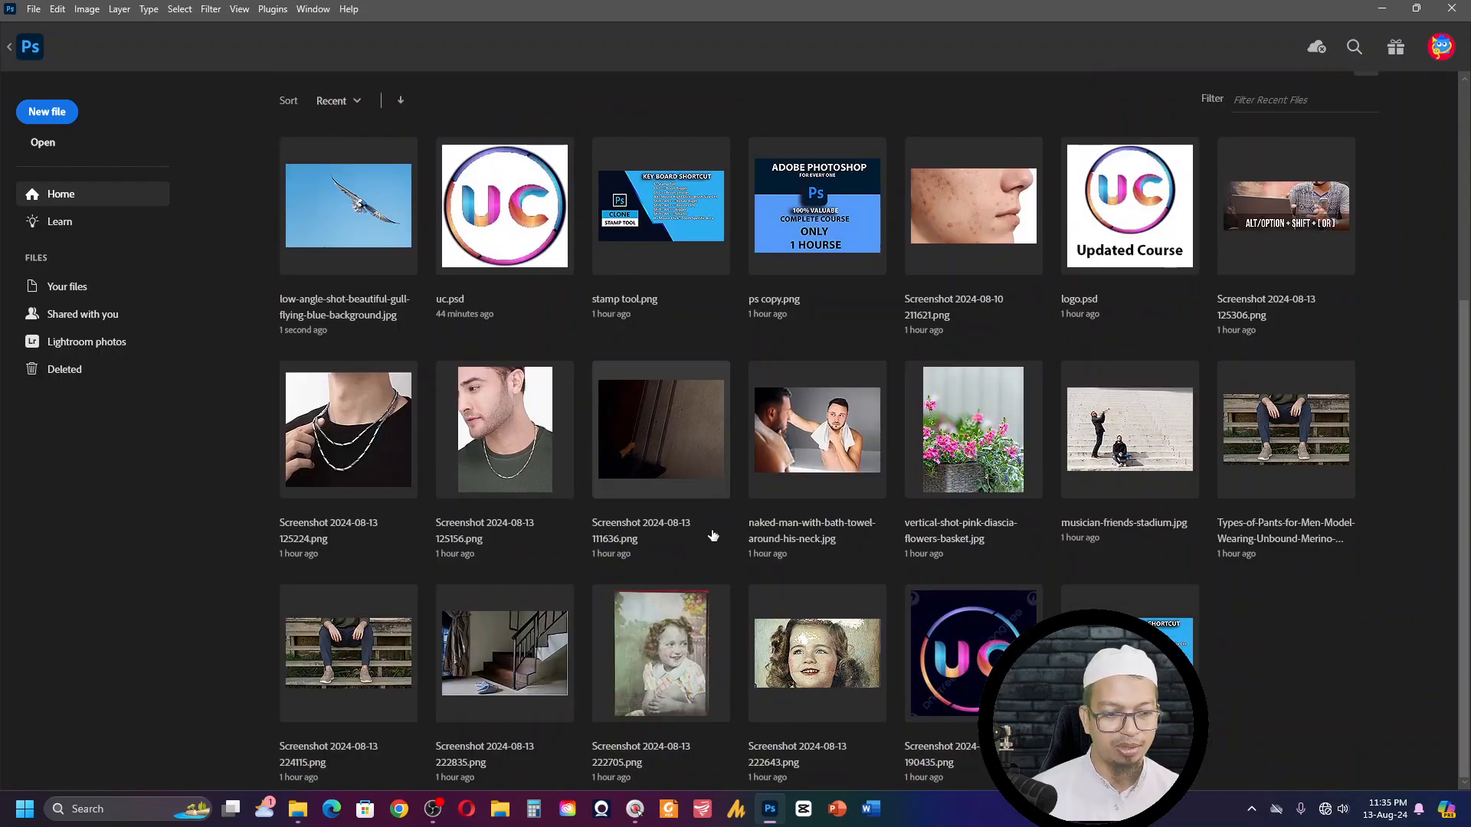
scroll(711, 536, "up", 4)
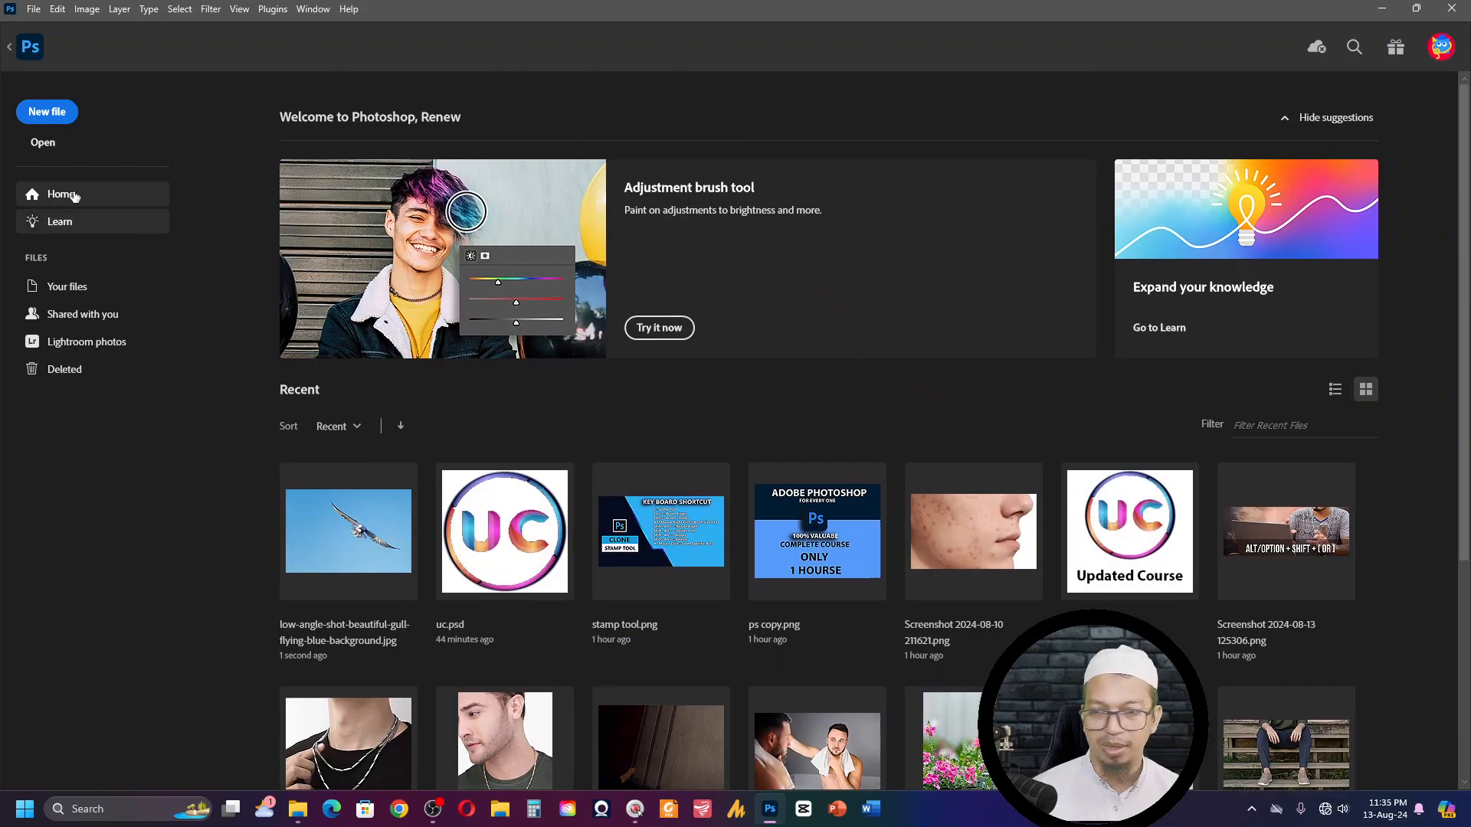
left_click(43, 143)
left_click(70, 229)
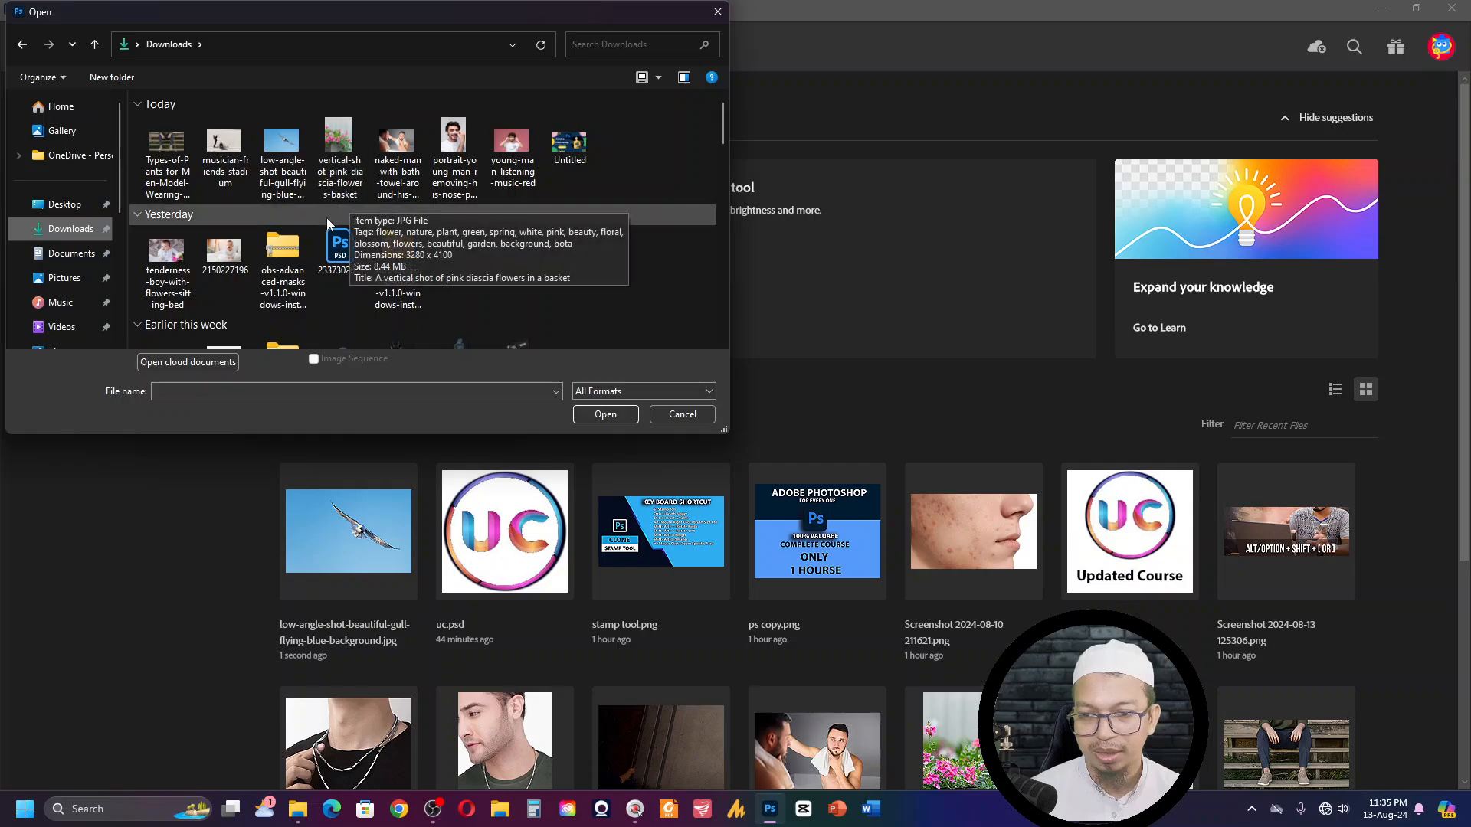
scroll(333, 249, "down", 2)
scroll(339, 281, "down", 3)
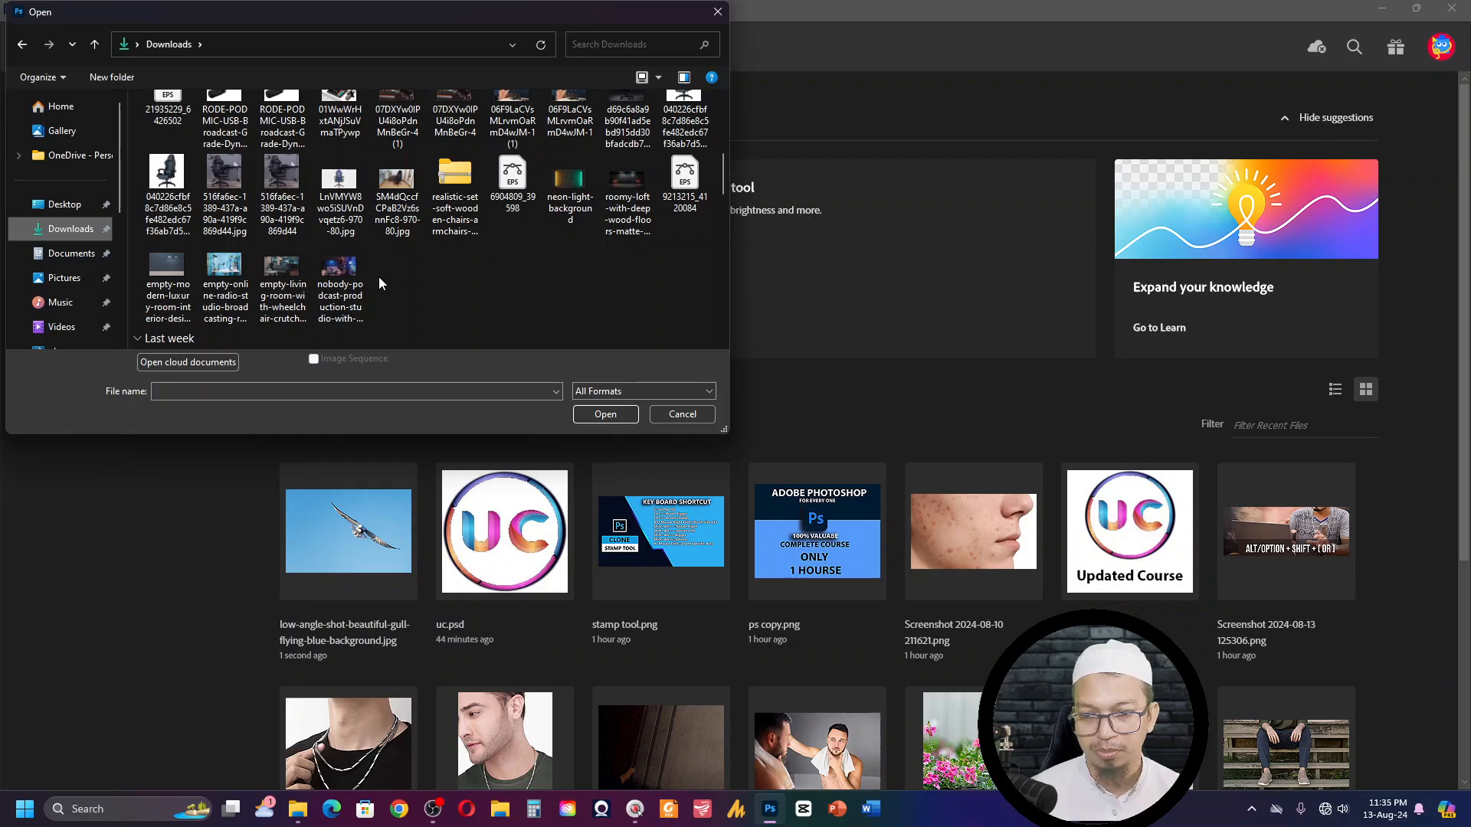
scroll(283, 299, "down", 3)
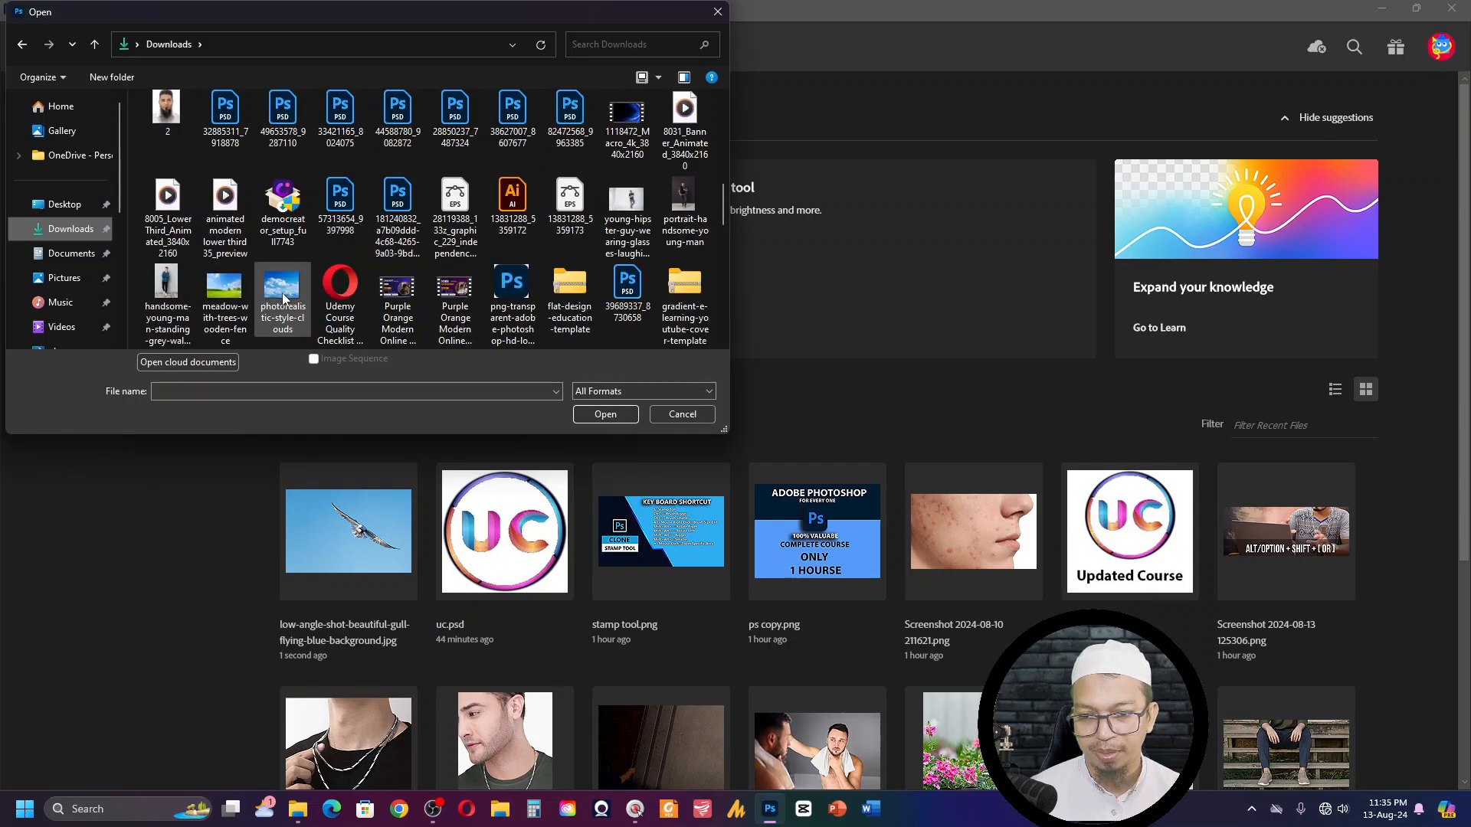
left_click(224, 294)
left_click(612, 415)
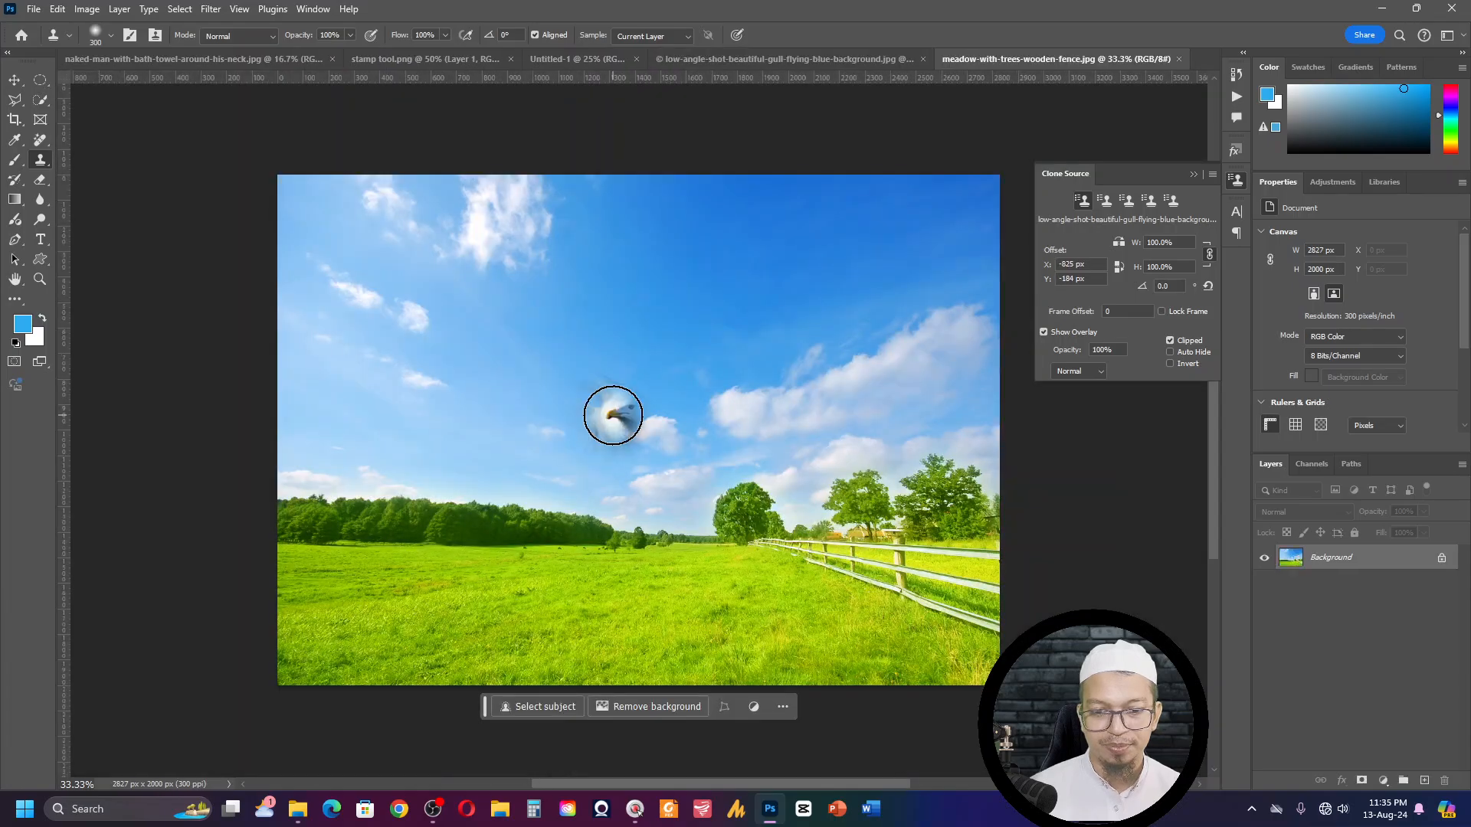
- Set the Clone Stamp brush to 250 px and paint the full-size gull, including wings and tail, across the meadow's sky
key("bracketleft")
key("bracketleft")
key("bracketleft")
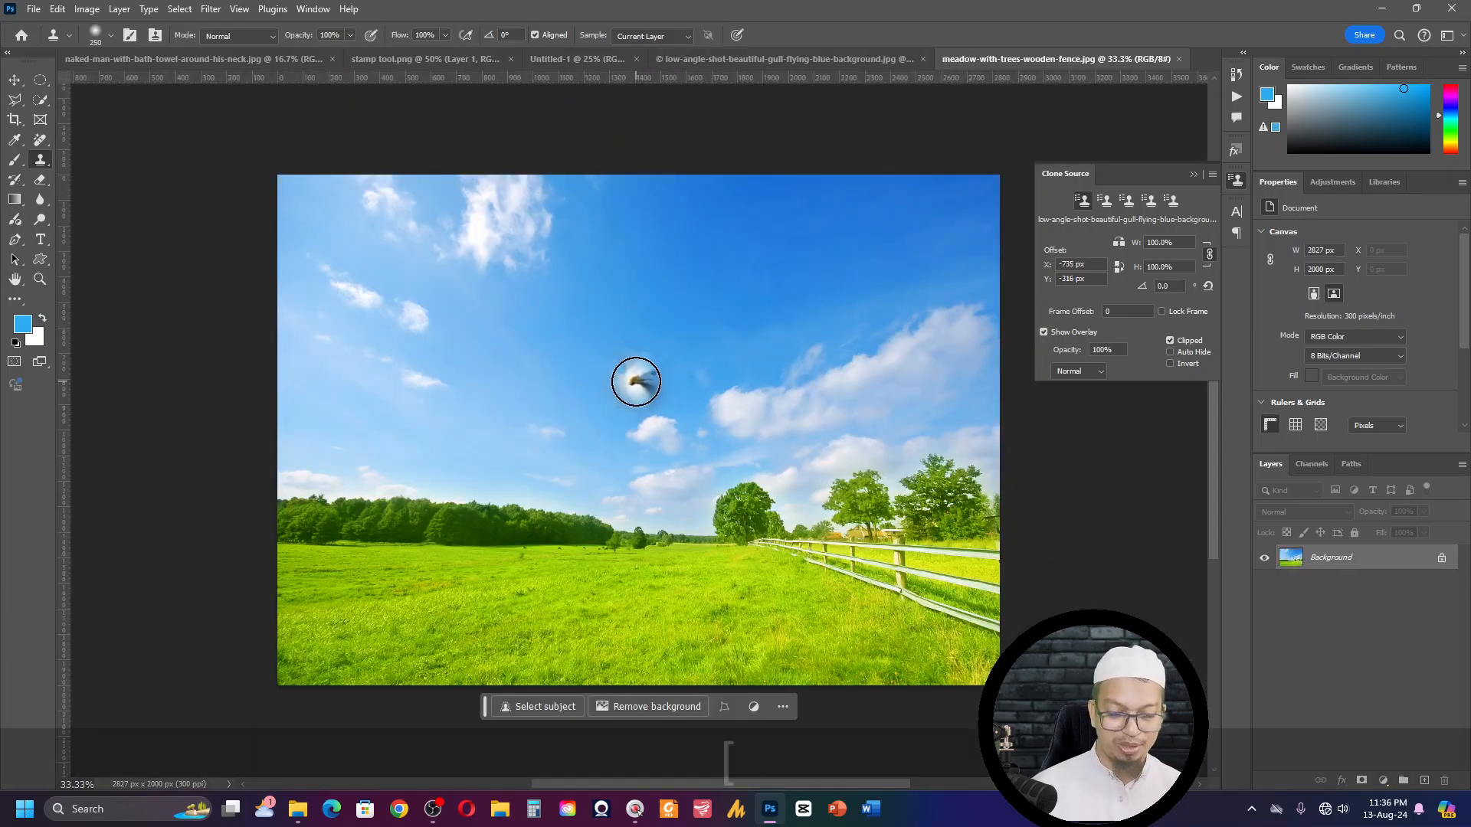
key("bracketright")
key("bracketright")
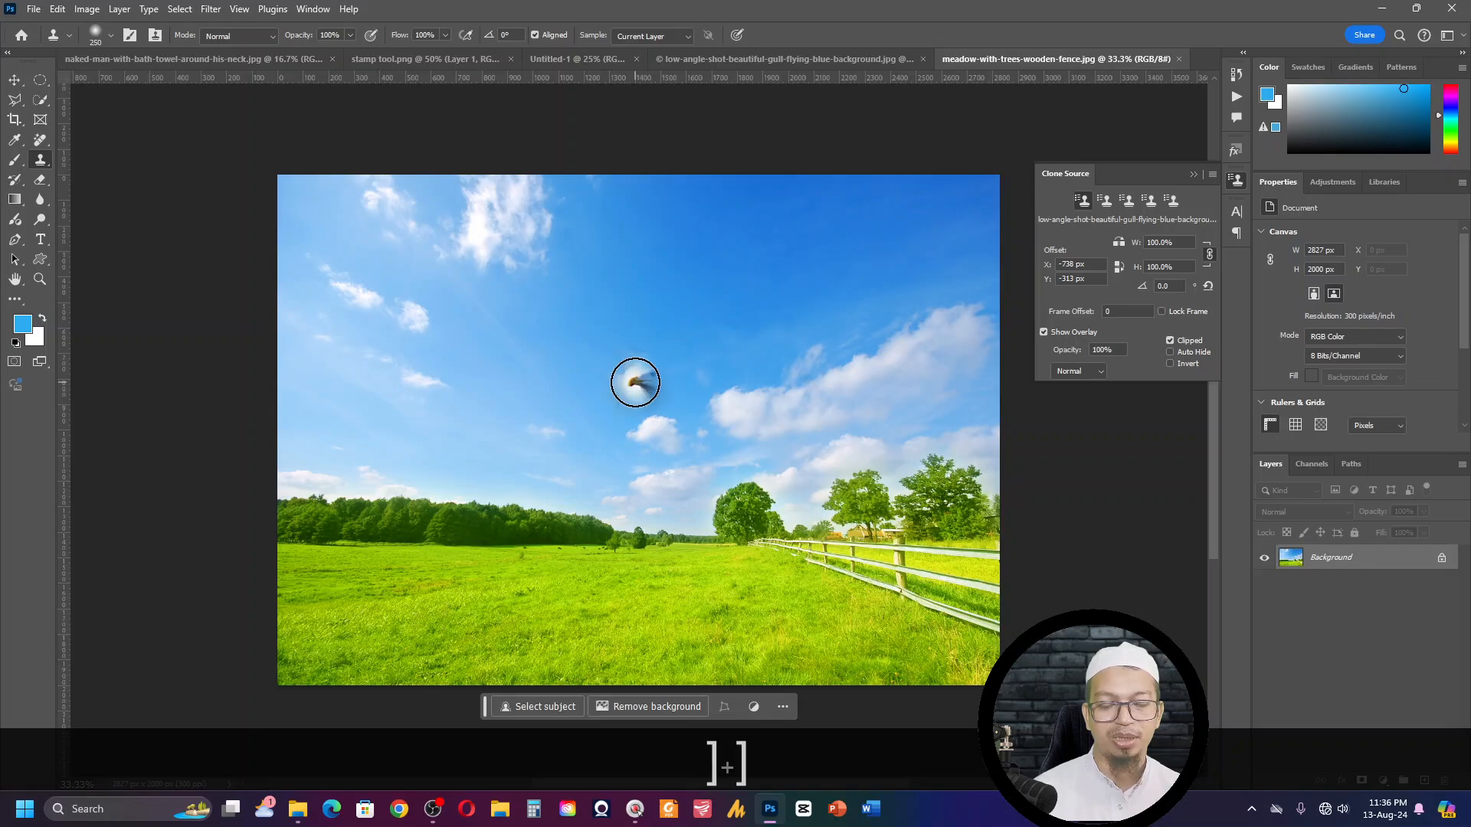
mouse_move(635, 383)
left_mouse_down()
mouse_move(675, 383)
mouse_move(657, 410)
mouse_move(601, 380)
mouse_move(617, 349)
mouse_move(760, 464)
mouse_move(823, 471)
mouse_move(893, 523)
mouse_move(809, 510)
mouse_move(634, 367)
mouse_move(459, 255)
mouse_move(420, 191)
left_mouse_up()
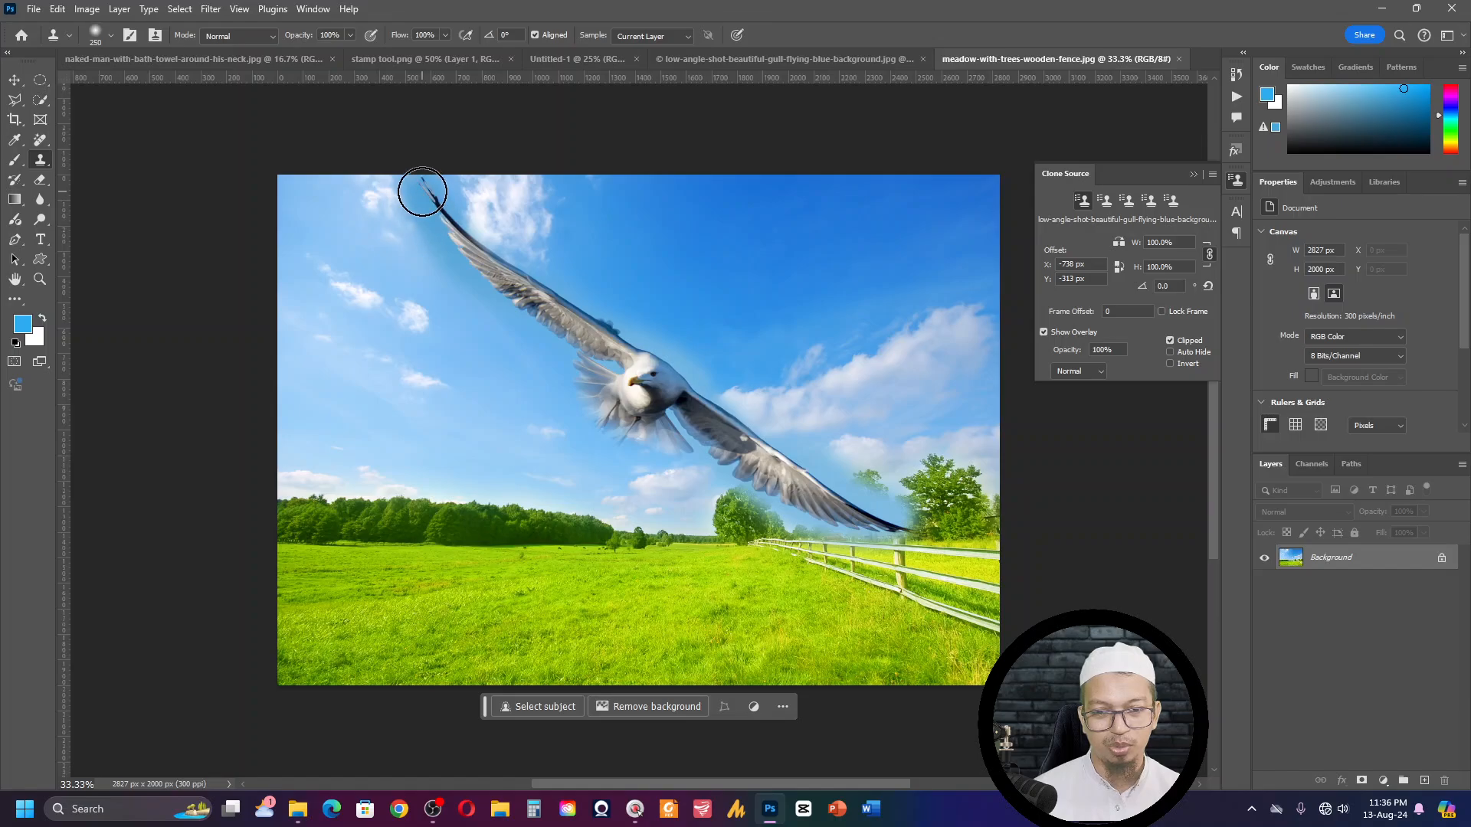
mouse_move(599, 420)
left_mouse_down()
mouse_move(654, 422)
mouse_move(641, 451)
left_mouse_up()
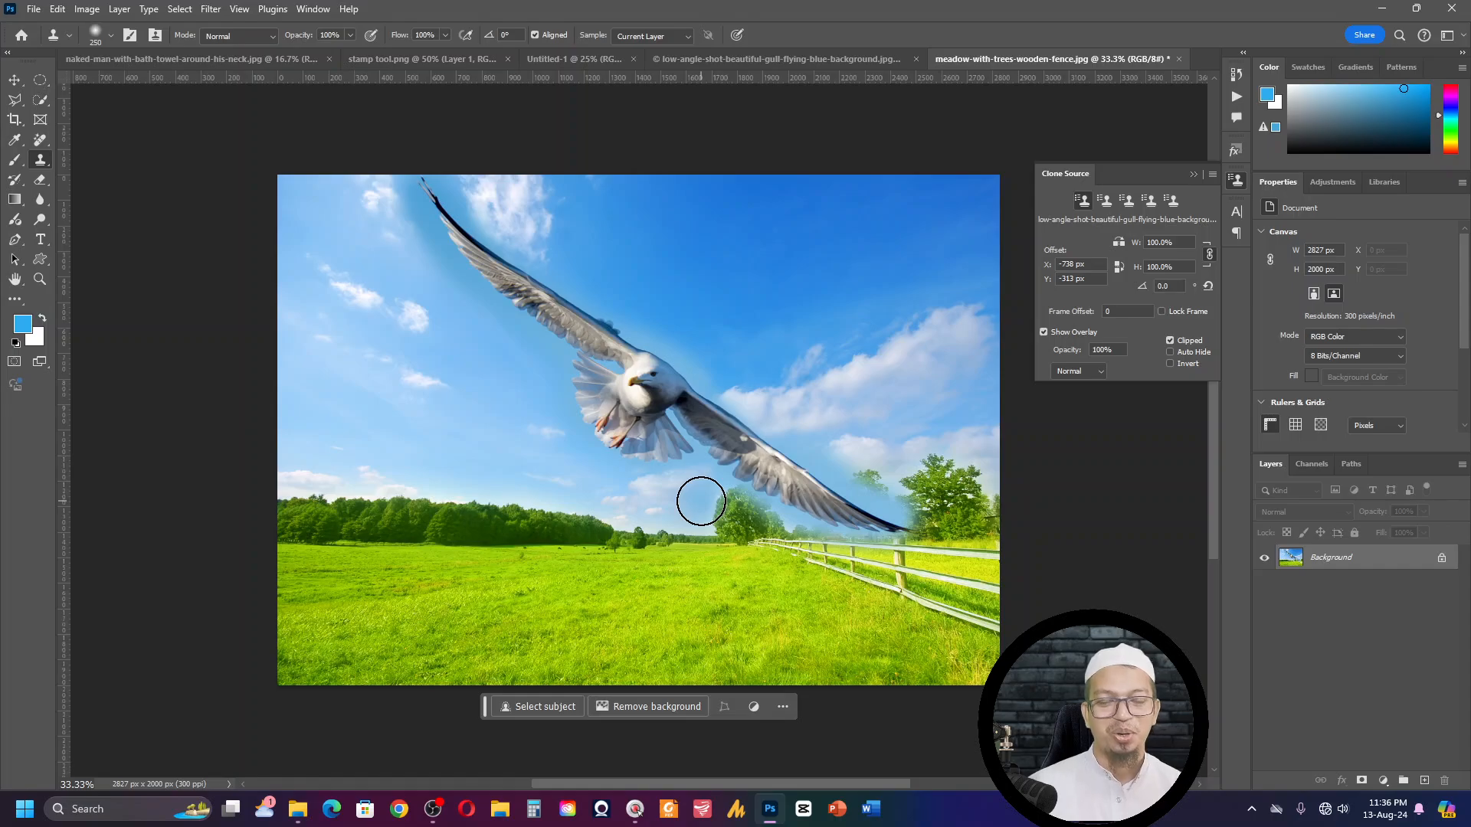
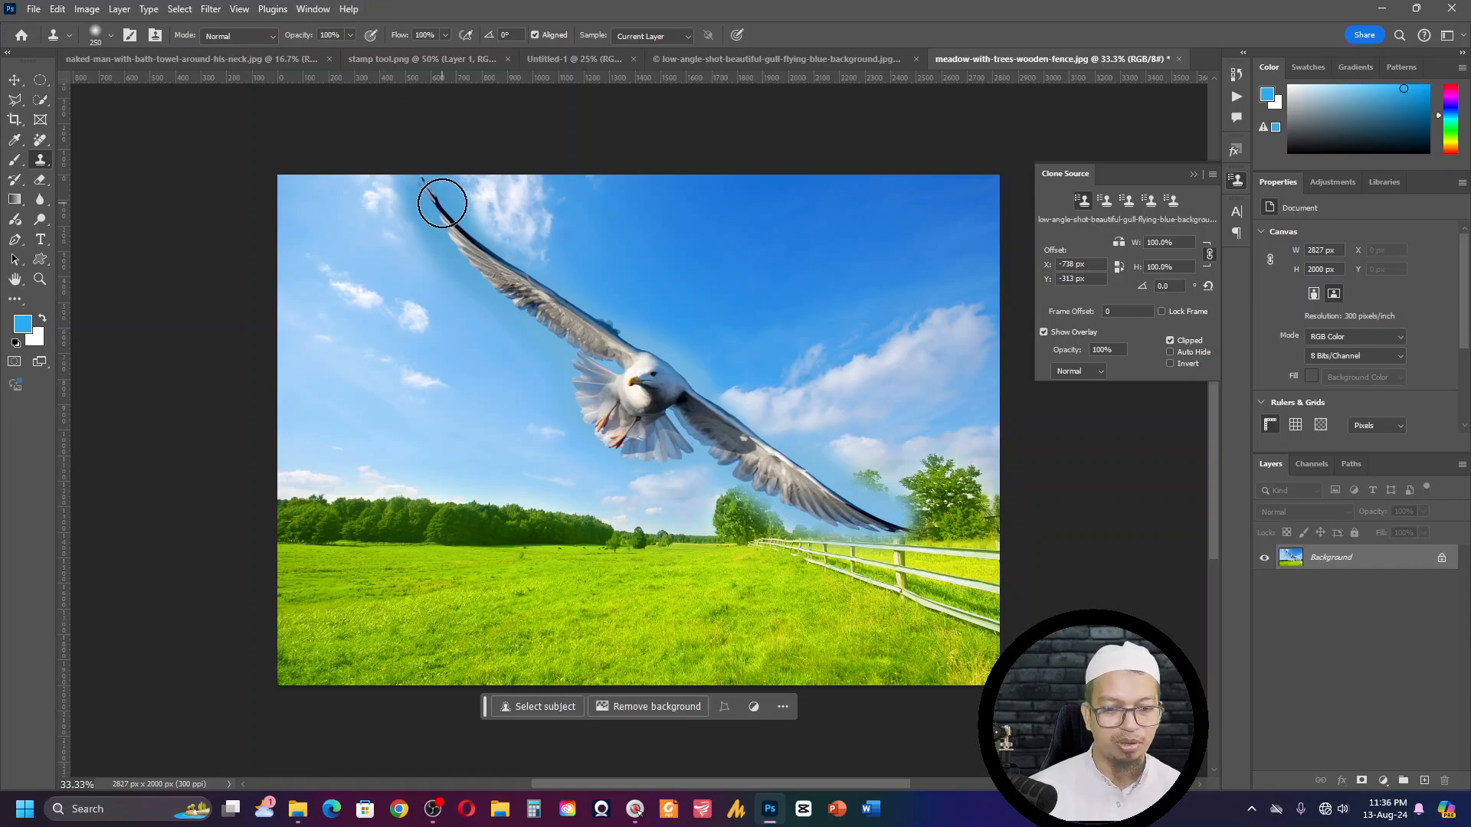
- Add a new empty layer above the Background layer of the meadow image
key("ctrl+shift")
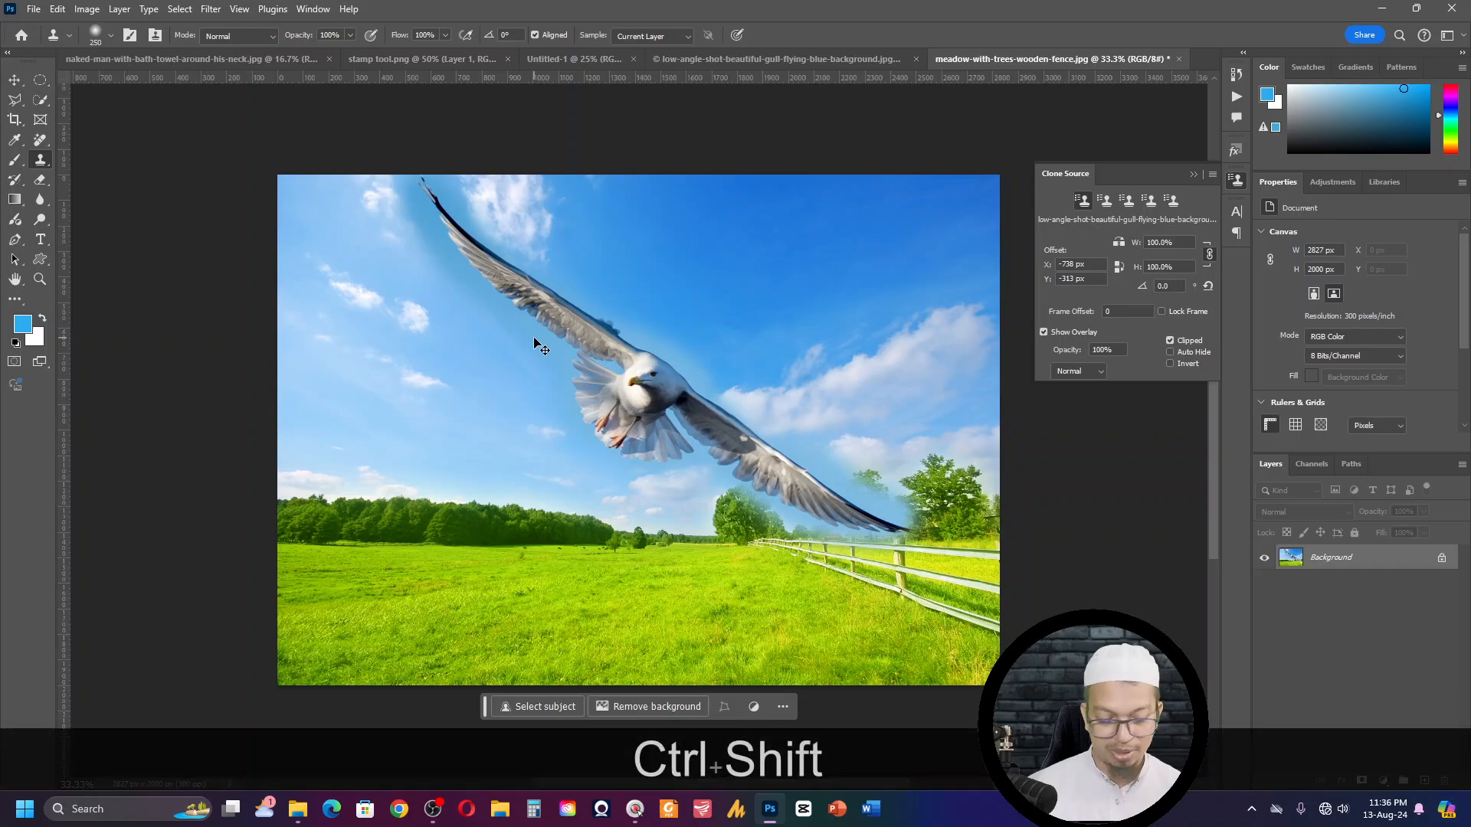
key("ctrl+shift+n")
key("Return")
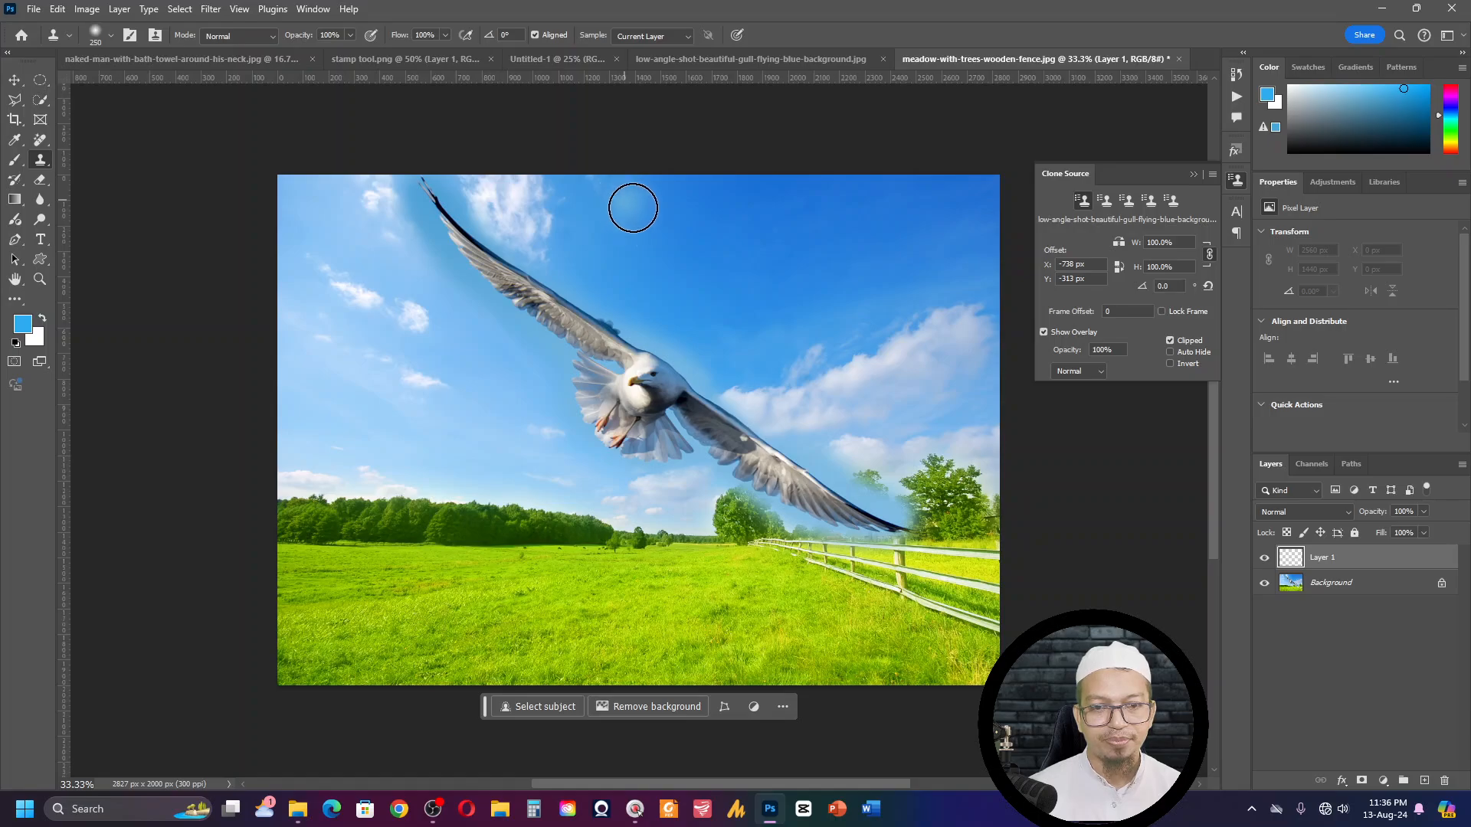
- Try to clone the gull into the open sky from the empty Layer 1 with sampling limited to Current Layer
left_click(751, 296, "alt")
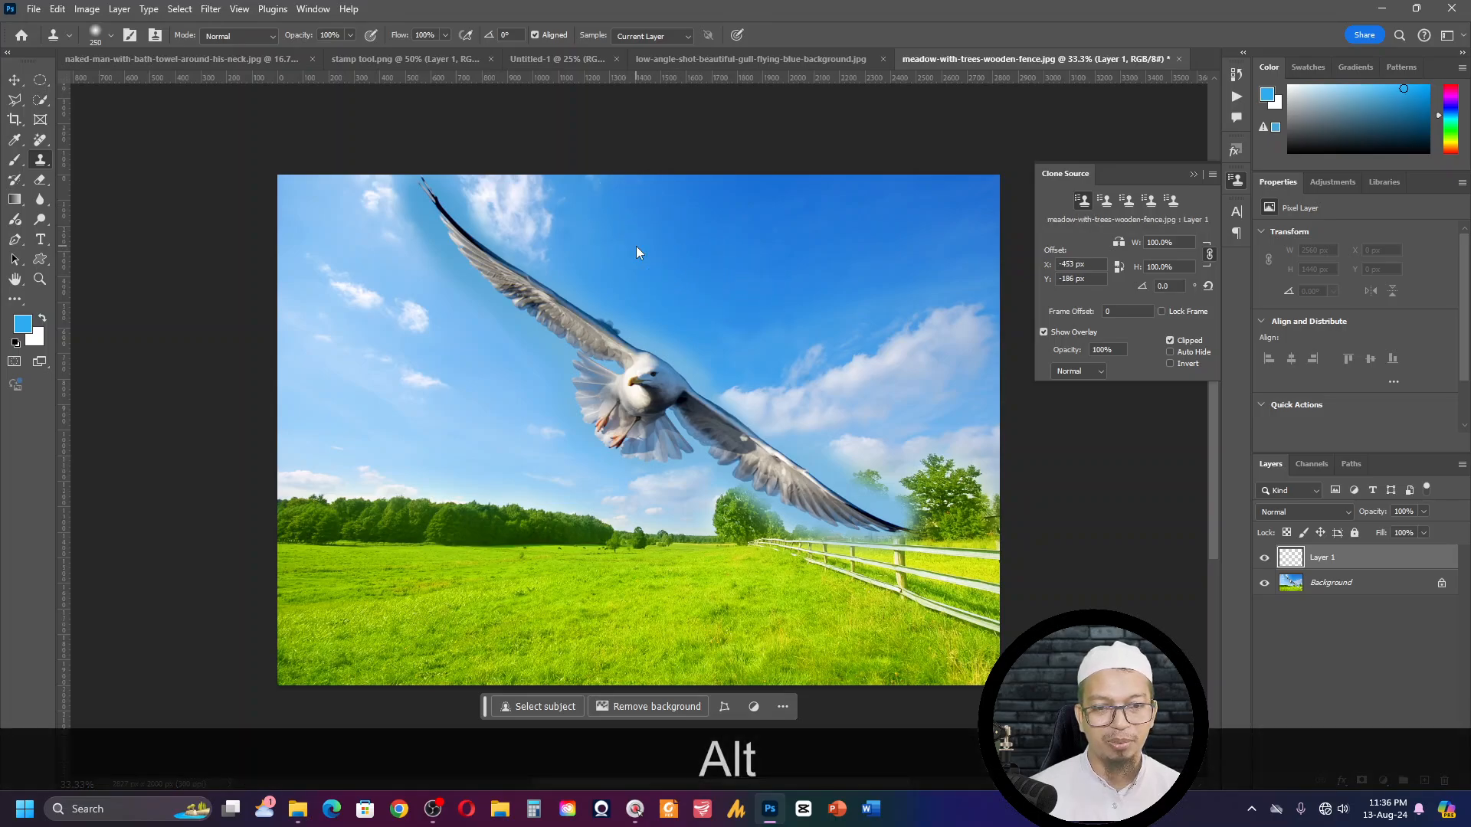
left_click(769, 305, "alt")
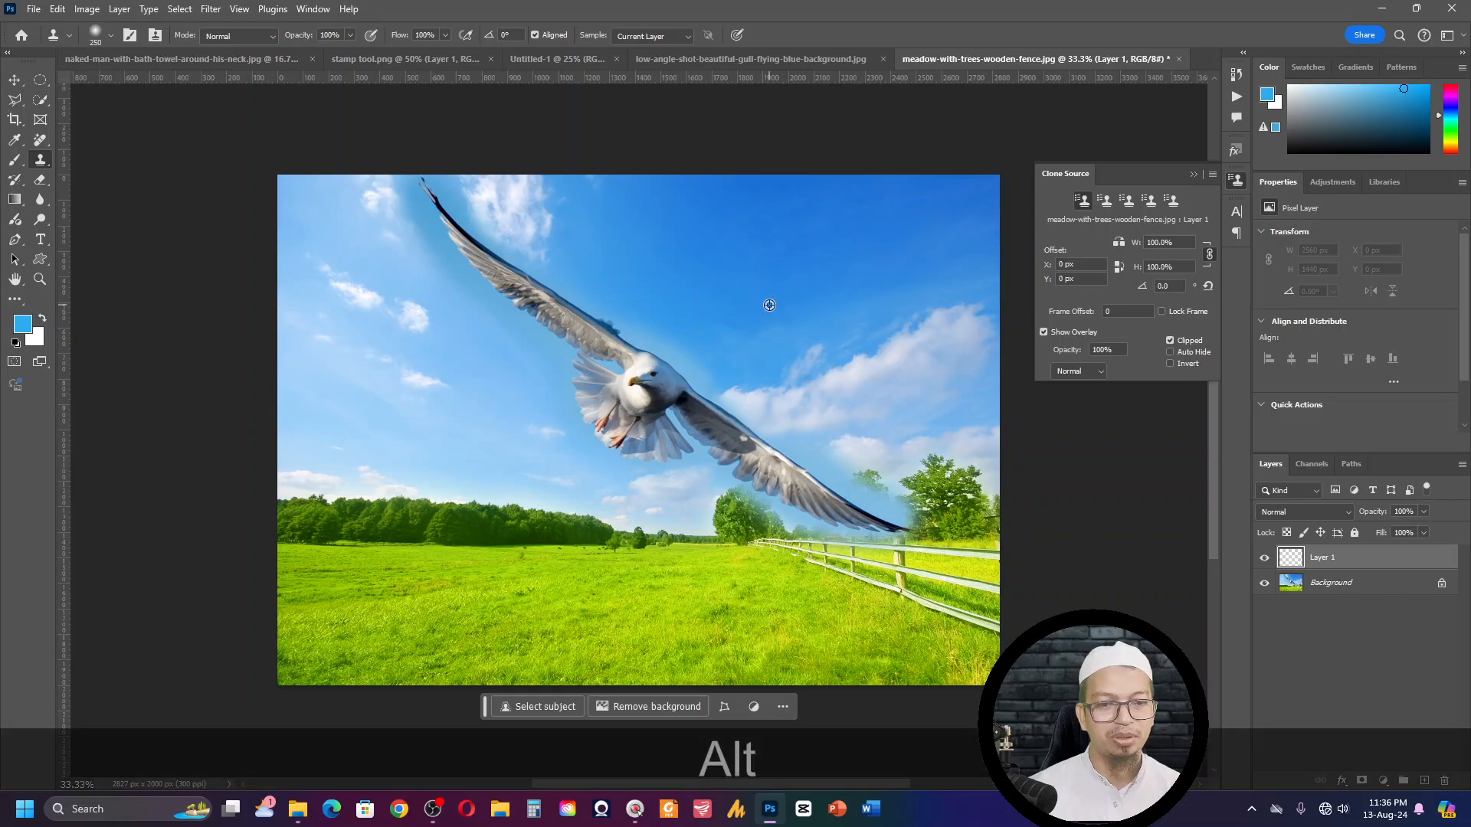
left_click_drag(656, 270, 675, 288)
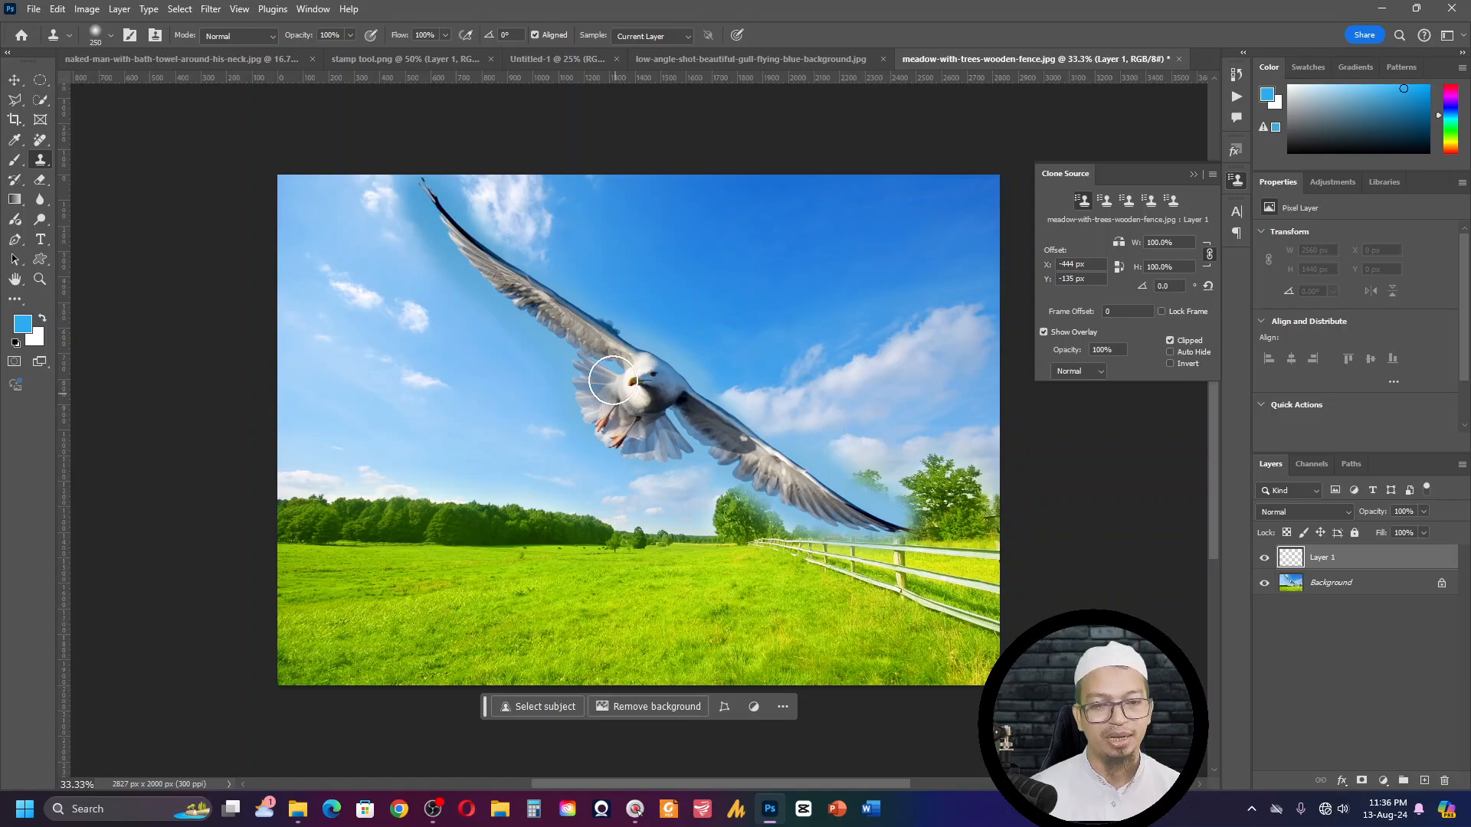
left_click(634, 378, "alt")
left_click(701, 267)
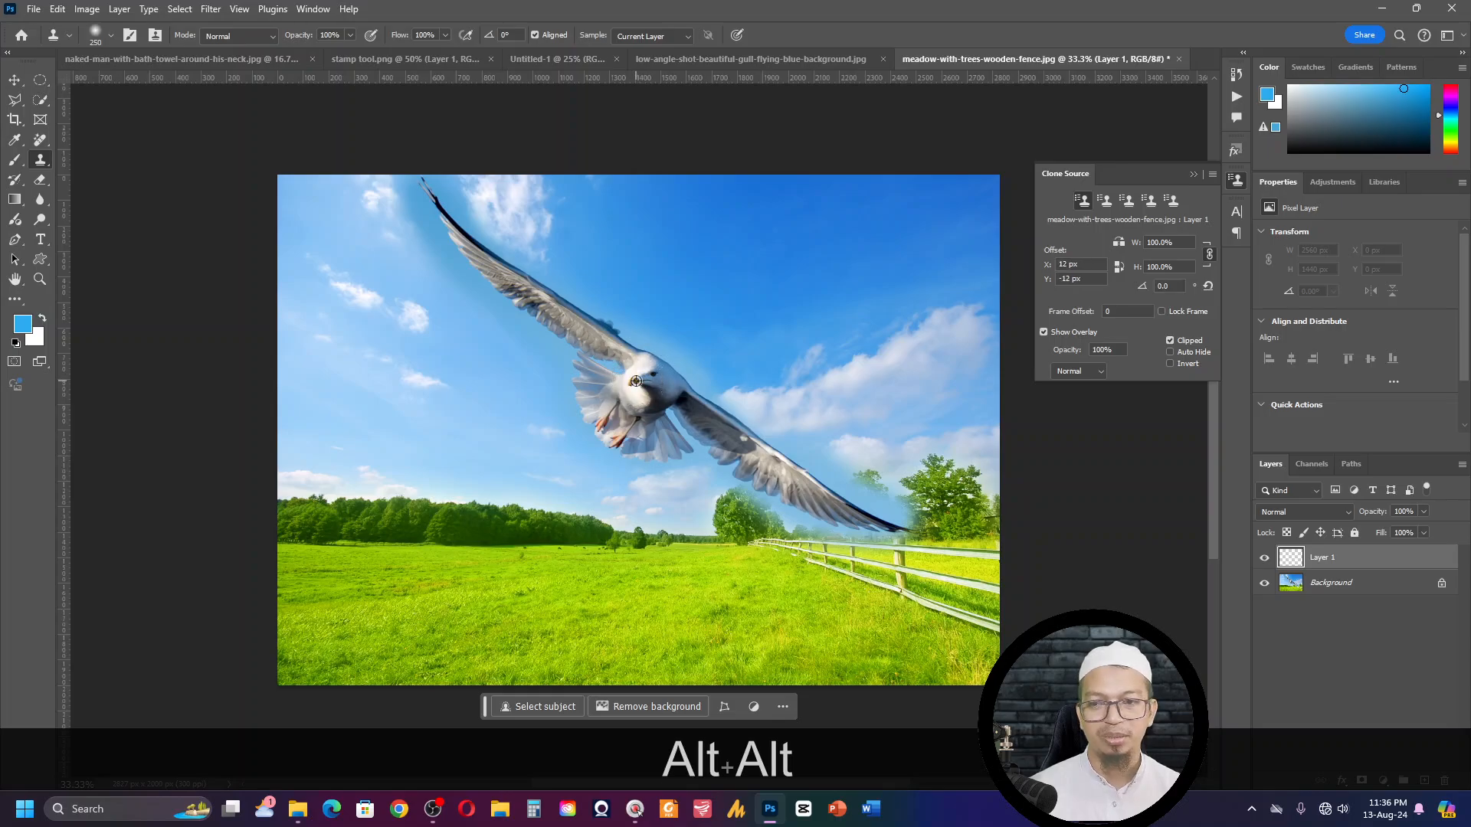
left_click(634, 381, "alt")
left_click(772, 226)
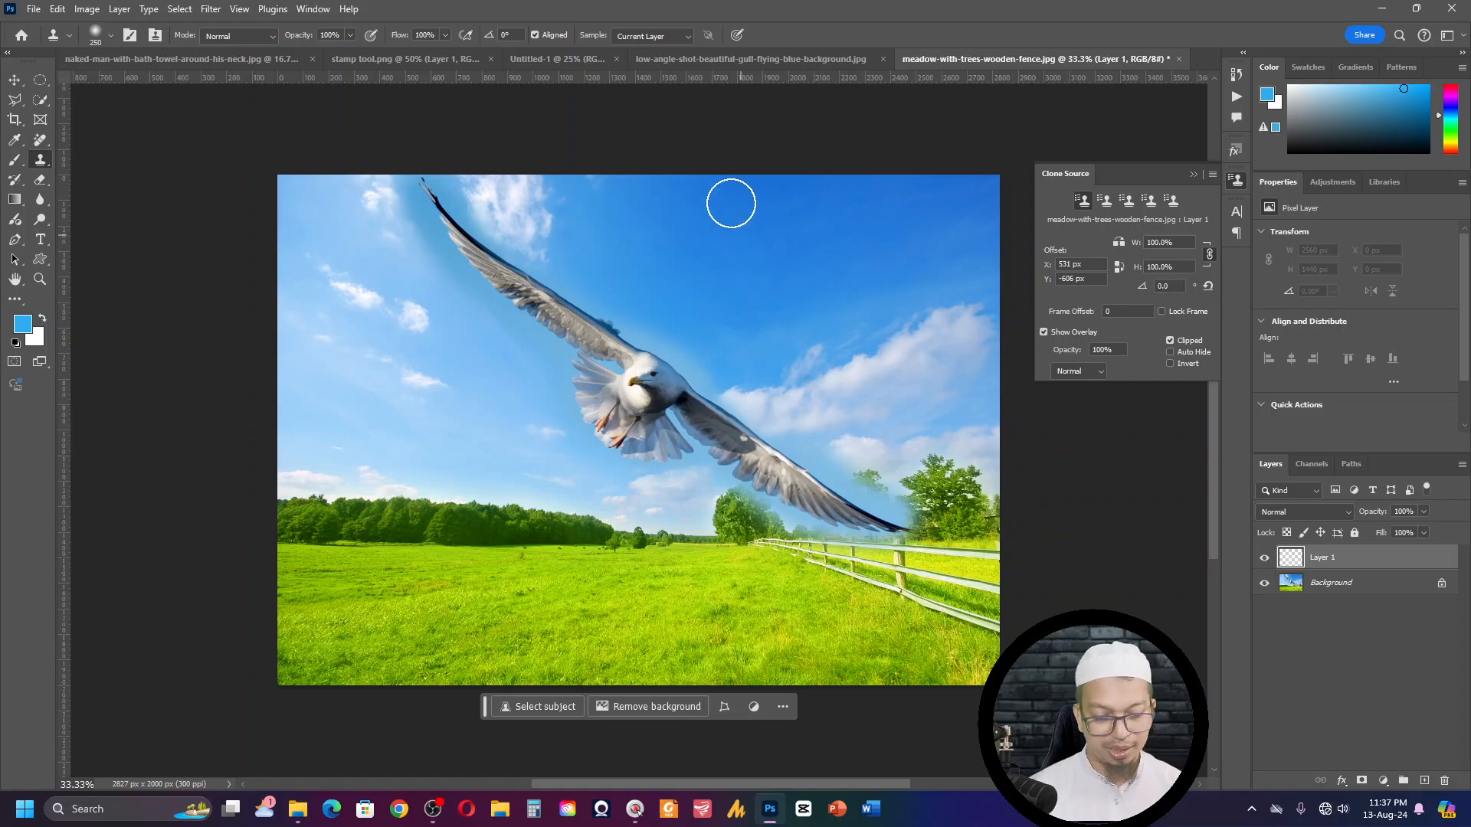
- Activate the Clone Stamp tool and set its sampling to All Layers
left_click(769, 813)
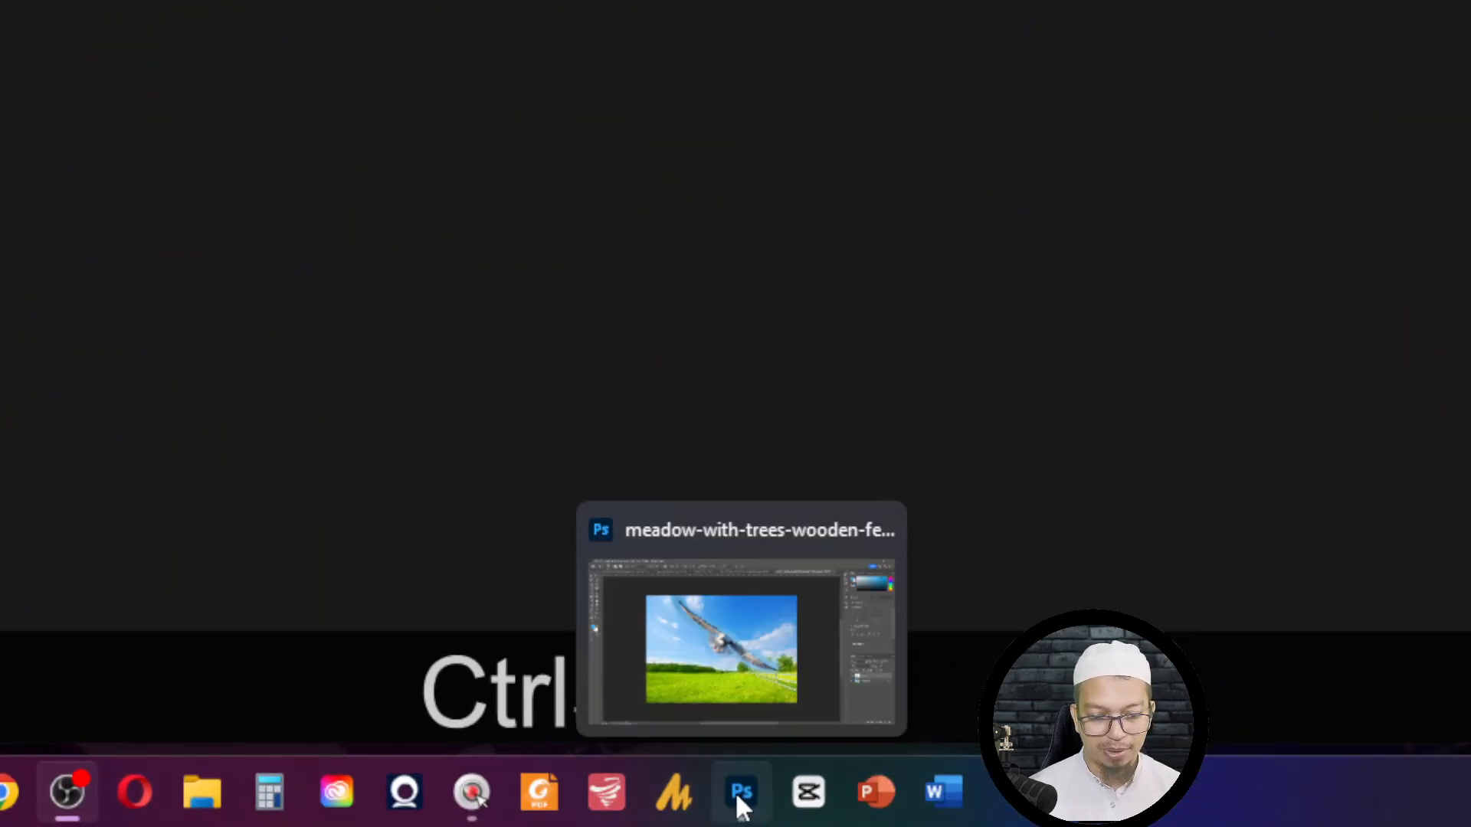
left_click(741, 796)
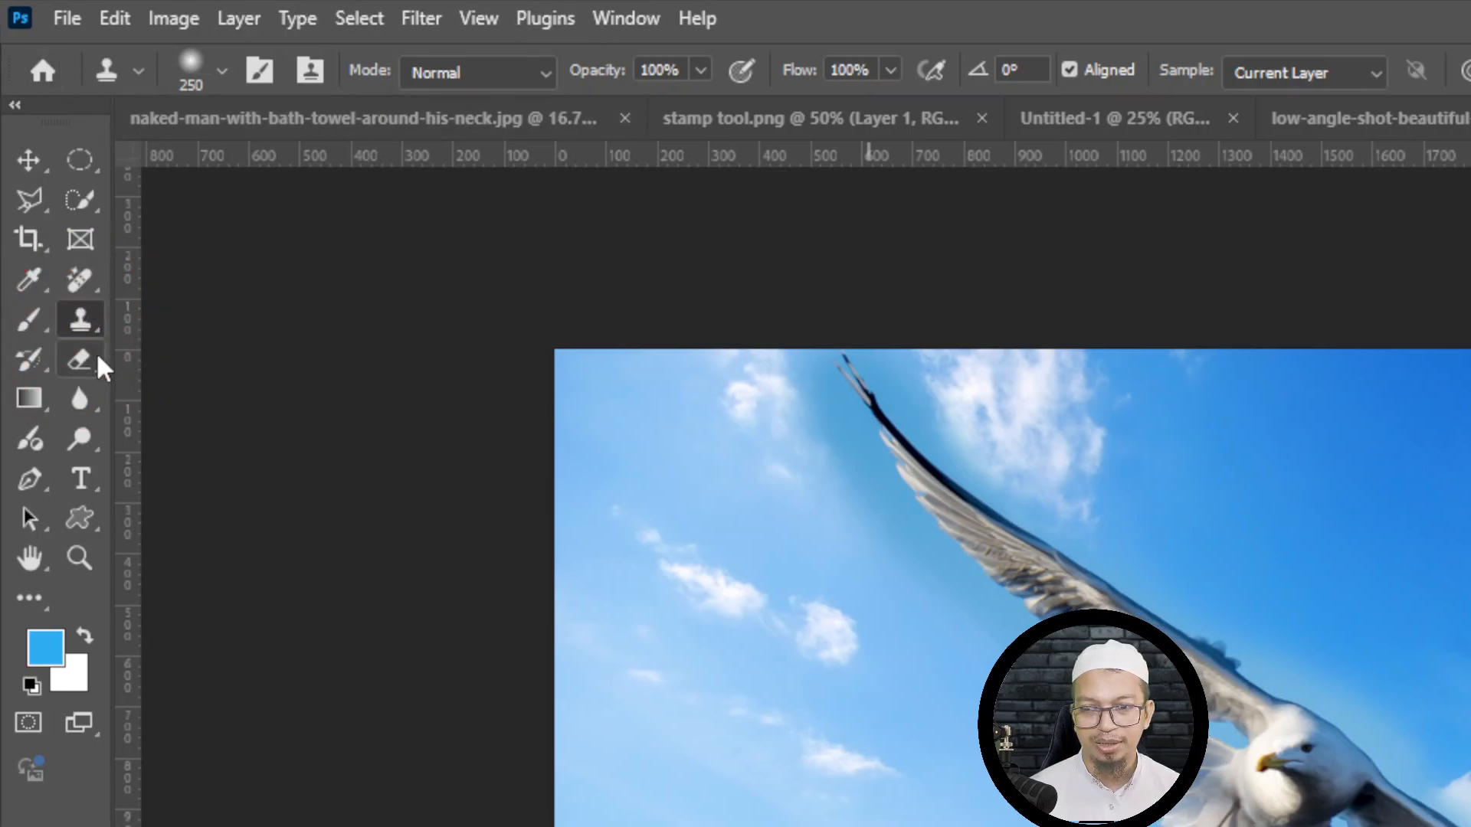
right_click(84, 321)
left_click(196, 320)
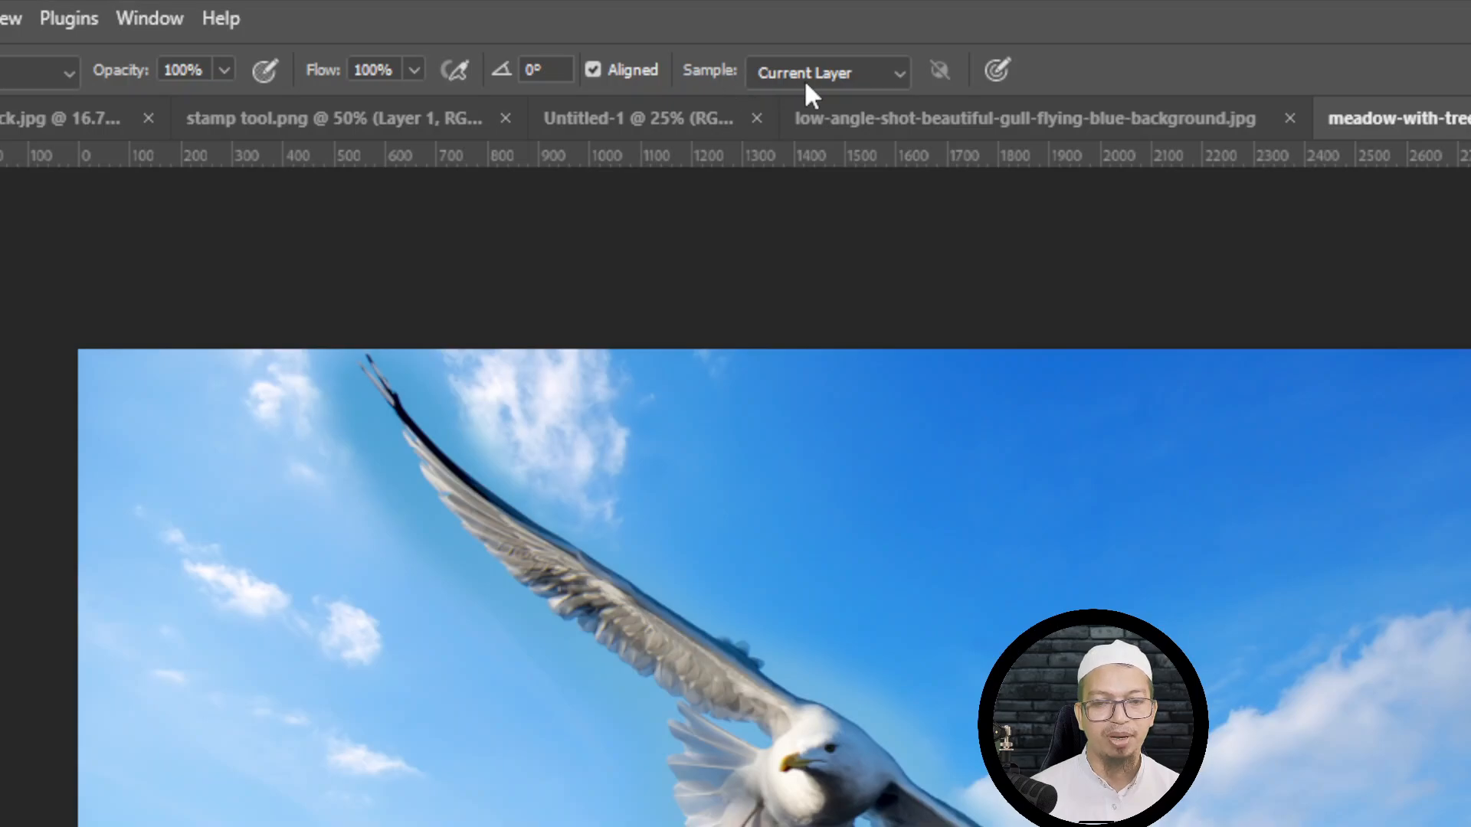
left_click(815, 72)
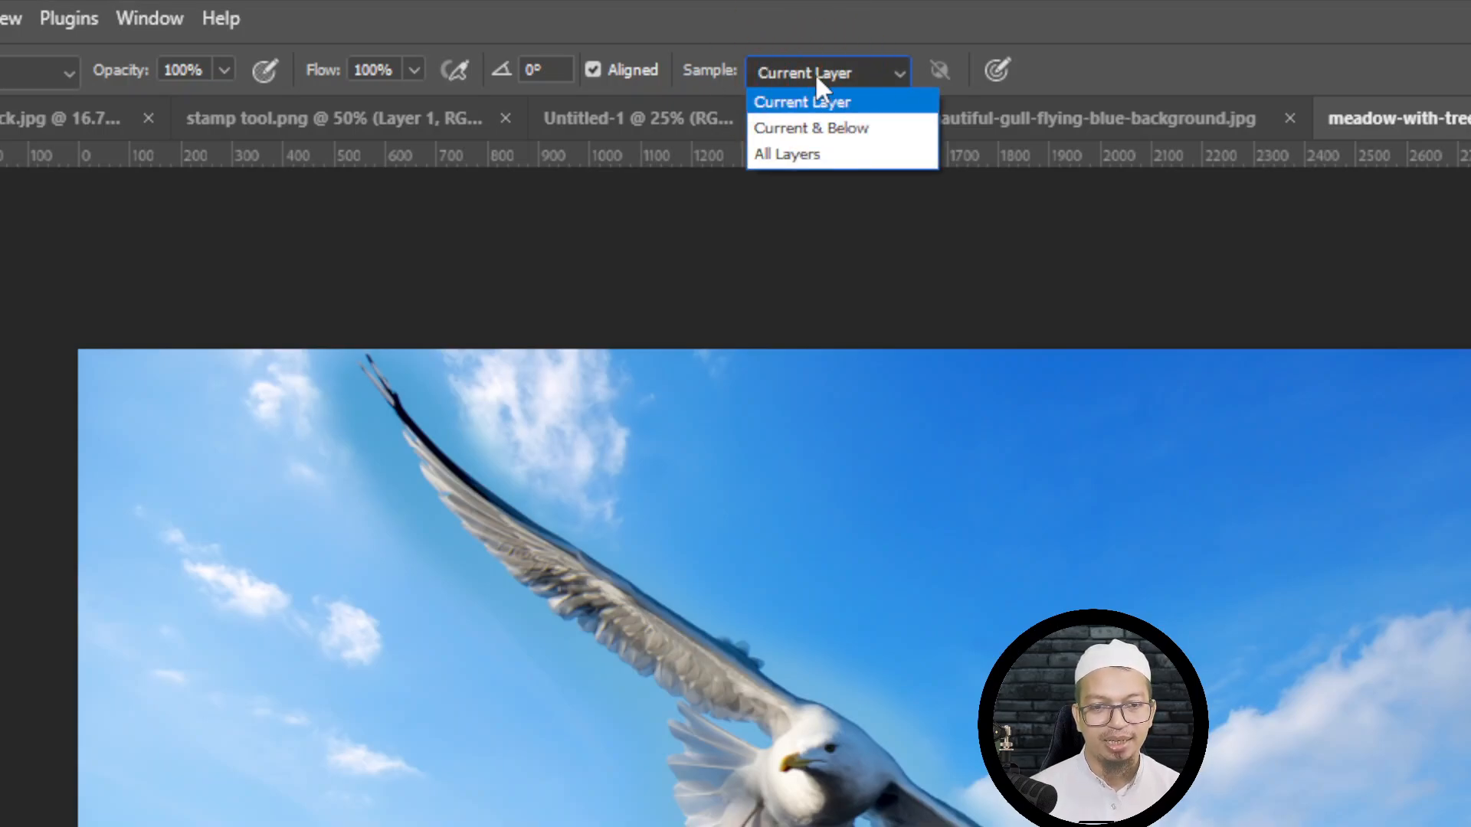
left_click(817, 147)
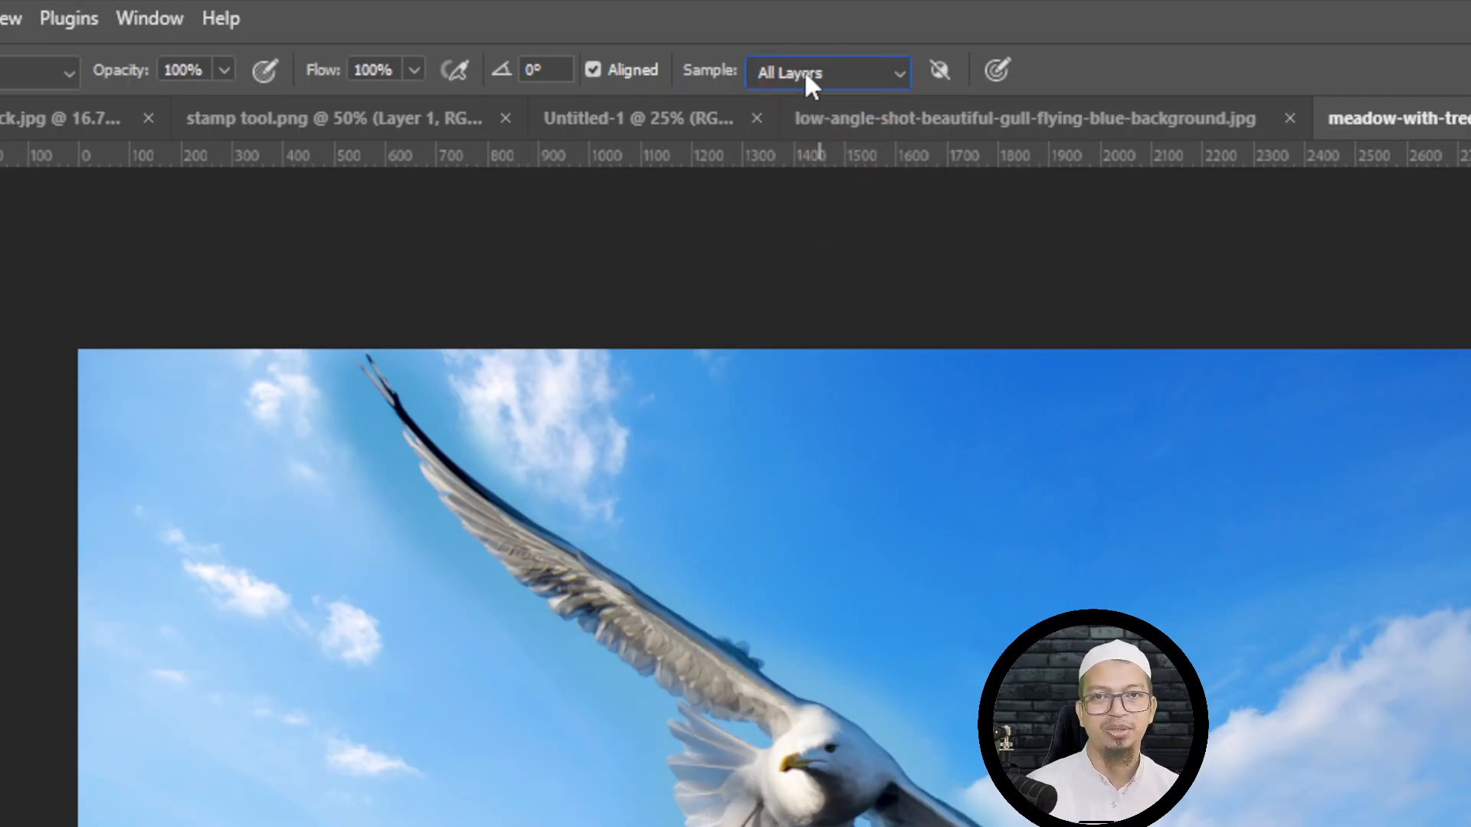
left_click(809, 86)
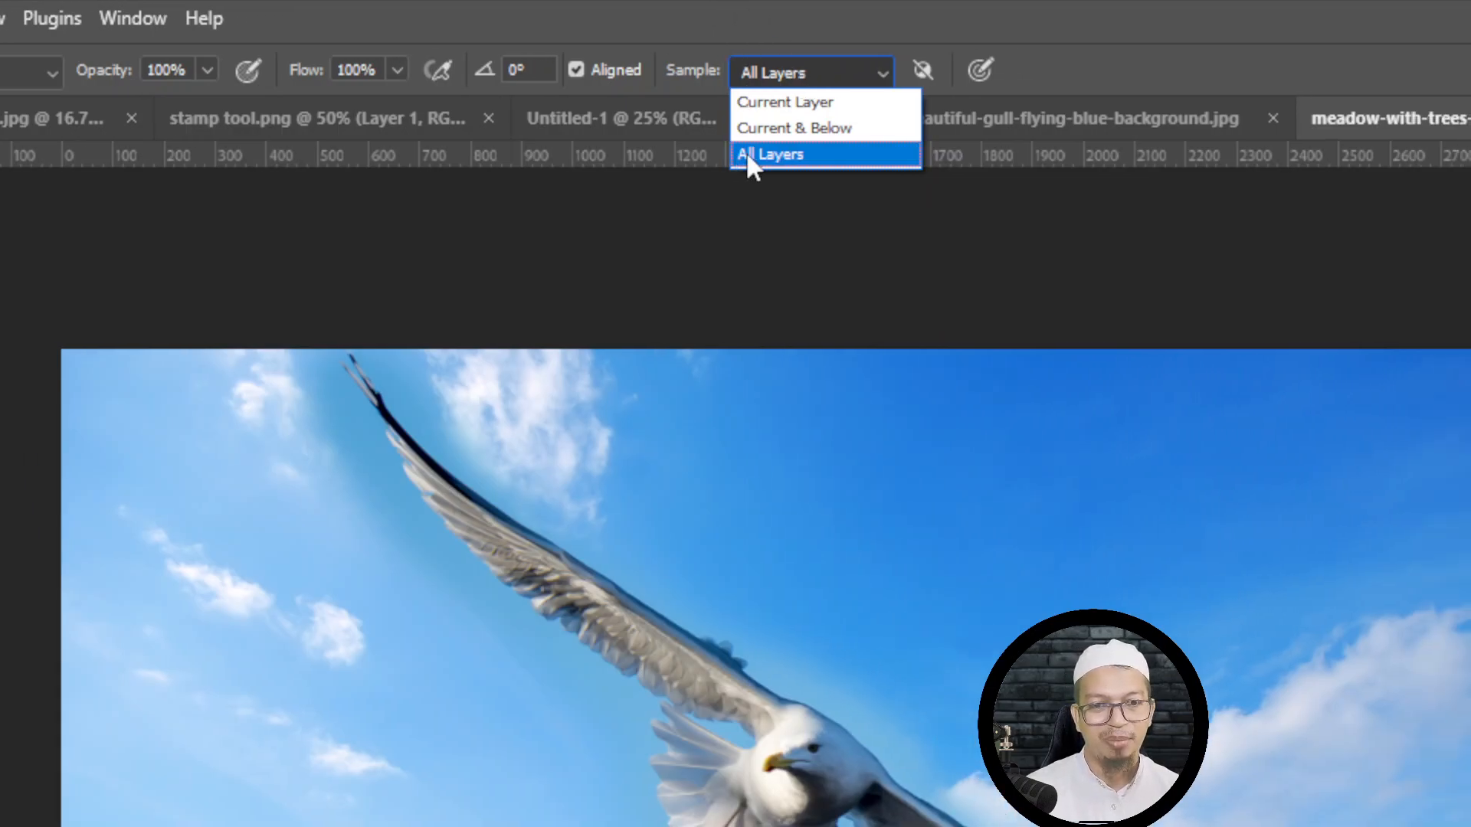
left_click(746, 154)
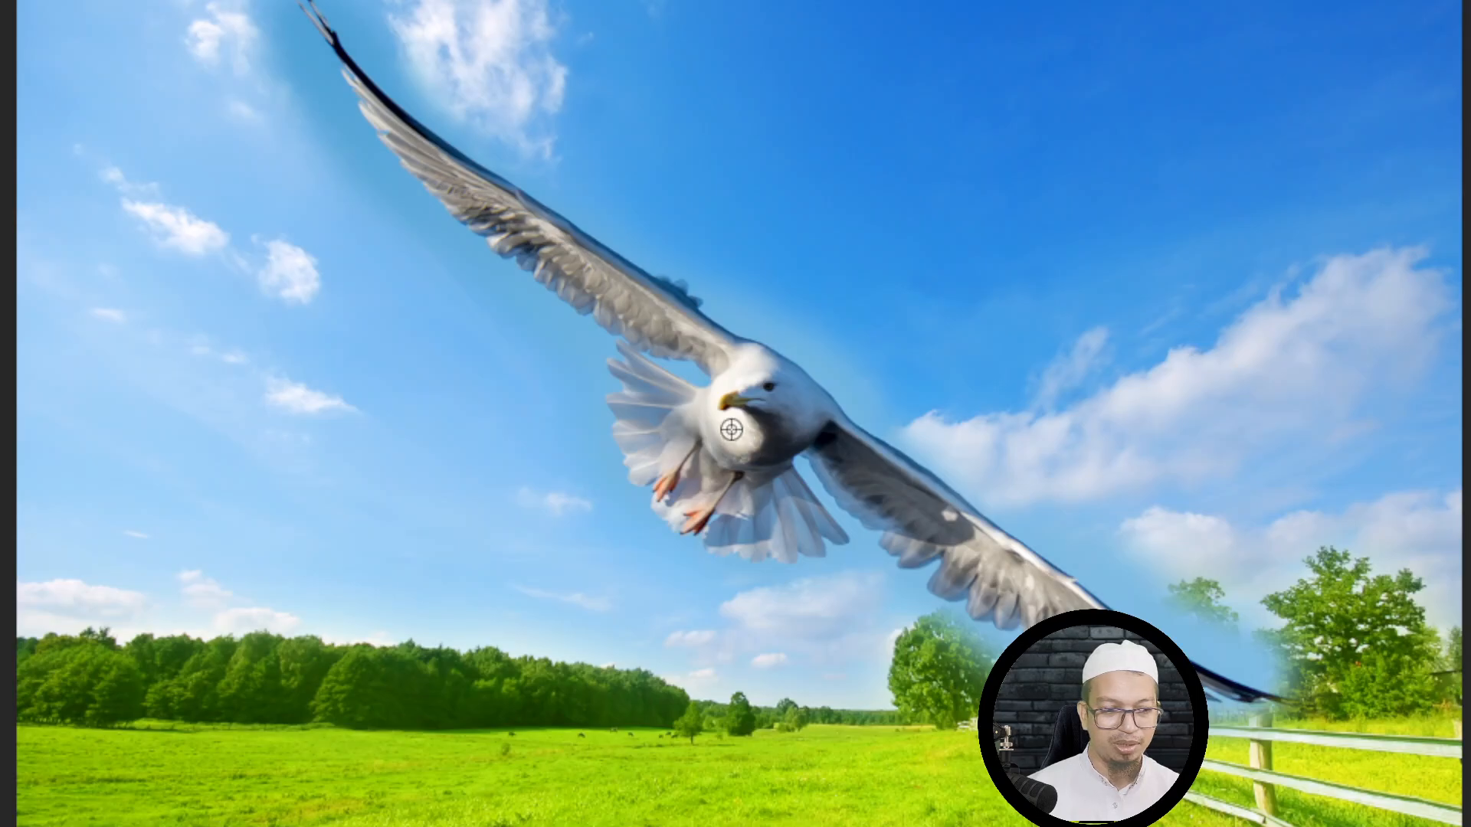
- Sample the gull's beak, paint a full-size copy into the sky right of the original, and undo the painted copy
left_click(727, 399, "alt")
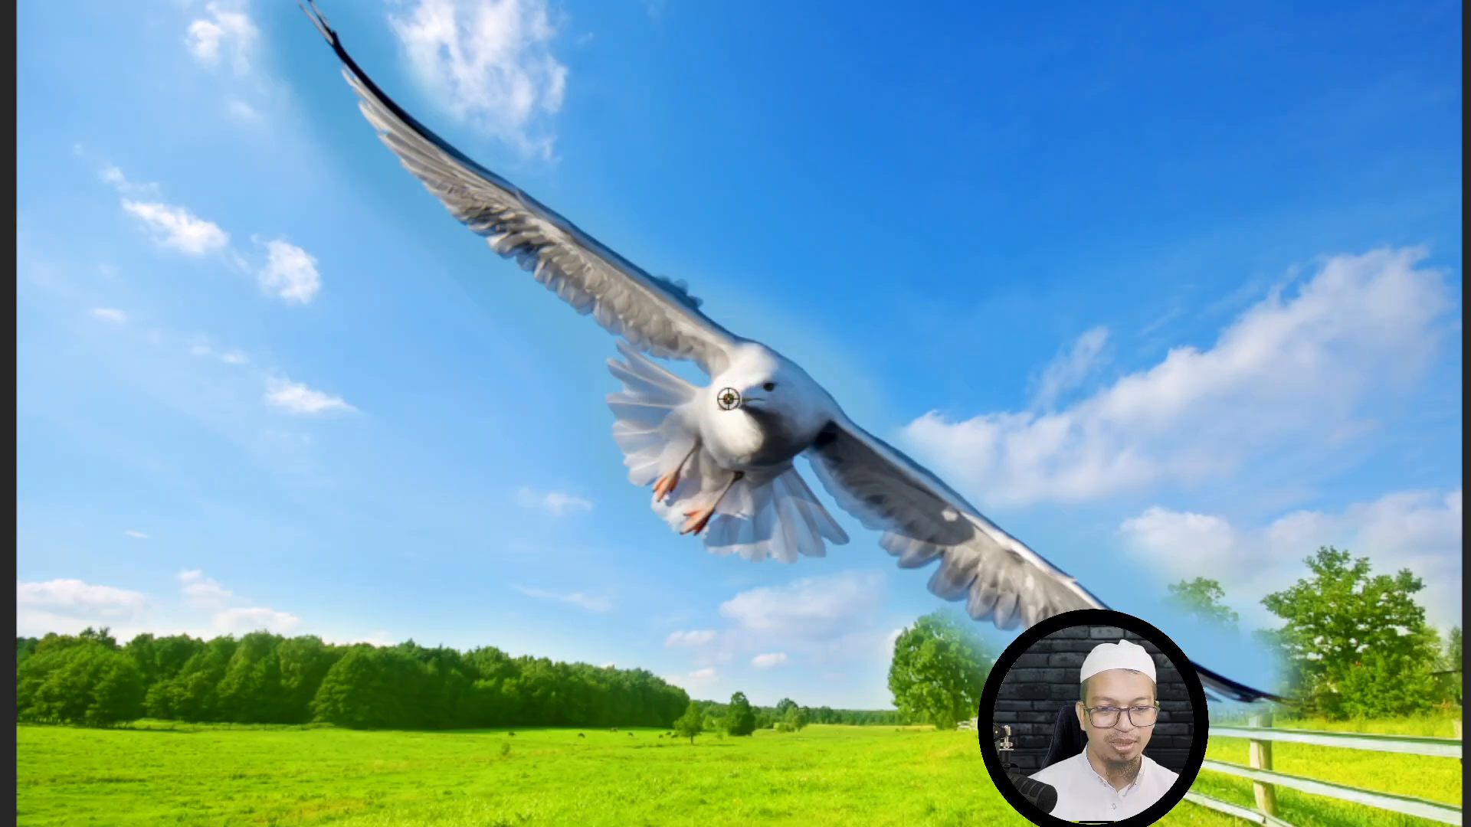
mouse_move(1137, 181)
left_mouse_down()
mouse_move(1149, 237)
mouse_move(1037, 138)
mouse_move(1092, 328)
mouse_move(1202, 269)
mouse_move(1116, 237)
mouse_move(1103, 144)
mouse_move(1011, 80)
mouse_move(1234, 325)
mouse_move(1003, 116)
mouse_move(947, 37)
mouse_move(1286, 283)
left_mouse_up()
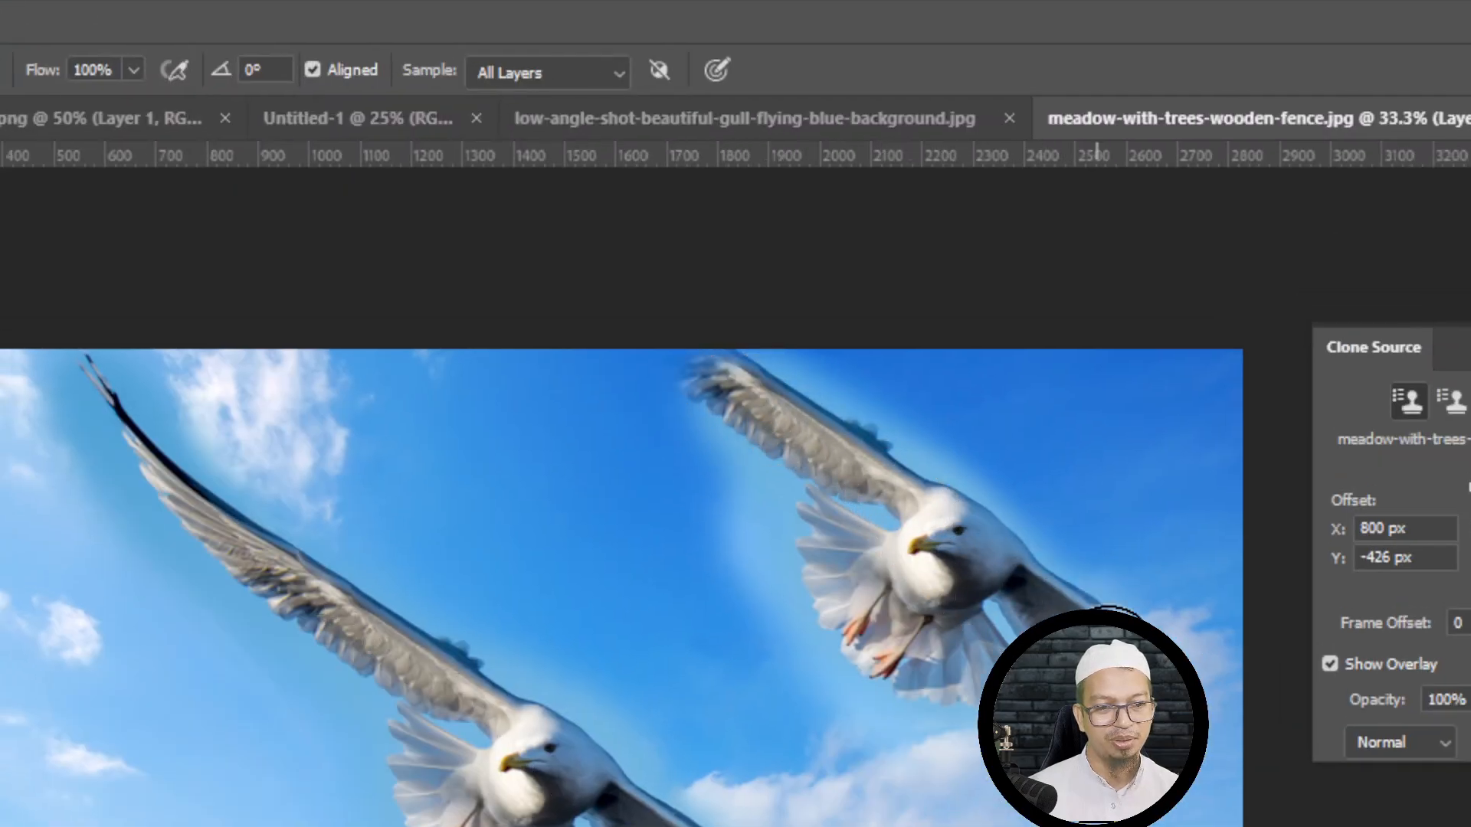
mouse_move(1097, 655)
left_mouse_down()
mouse_move(860, 590)
mouse_move(941, 527)
mouse_move(1024, 565)
mouse_move(992, 644)
mouse_move(886, 515)
mouse_move(946, 554)
left_mouse_up()
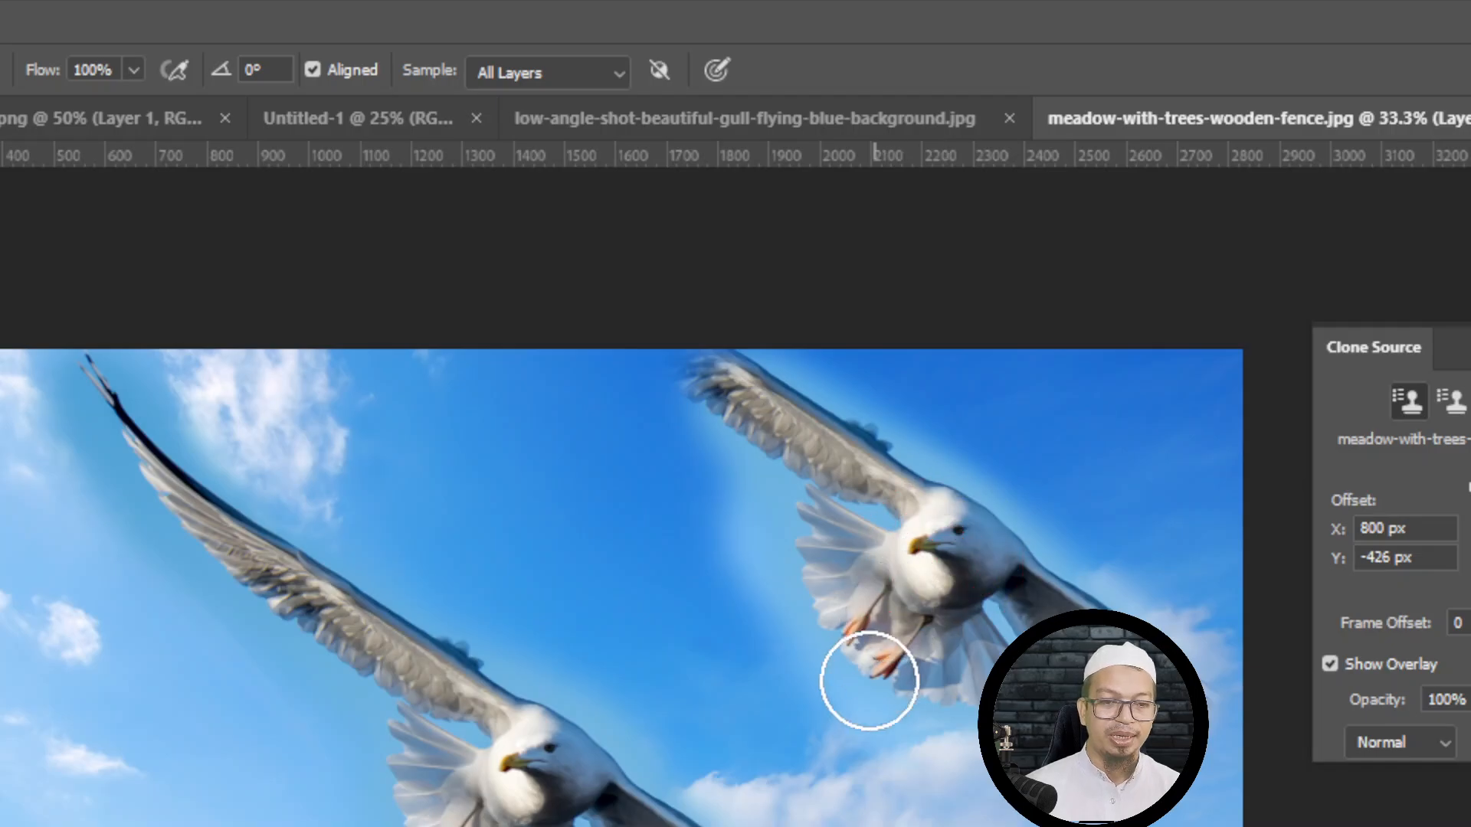
key("ctrl+z")
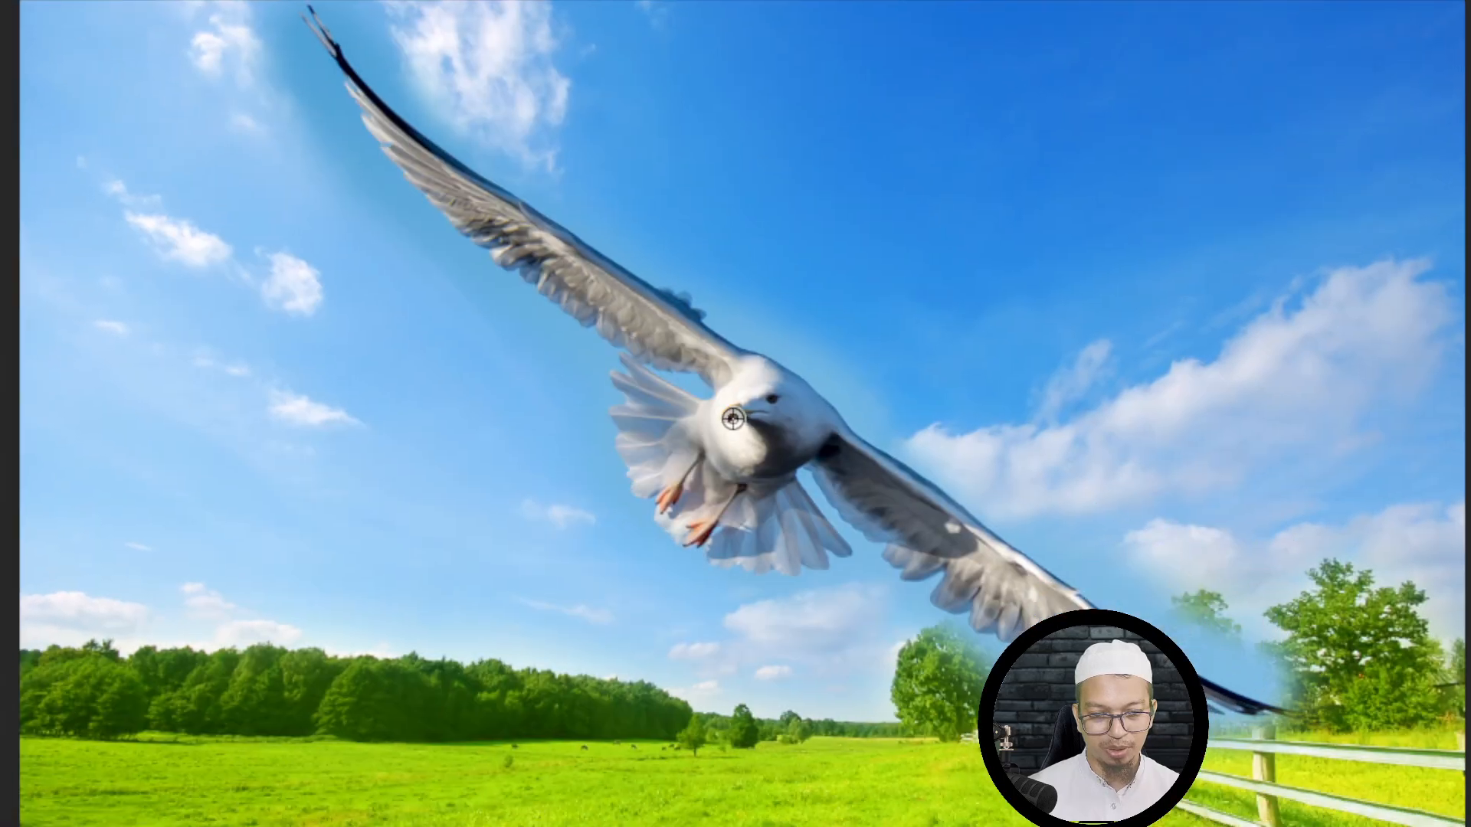
- Sample the gull's beak, scale the clone source to 37%, and paint a small gull in the upper-right sky with a reduced brush
left_click(511, 766, "alt")
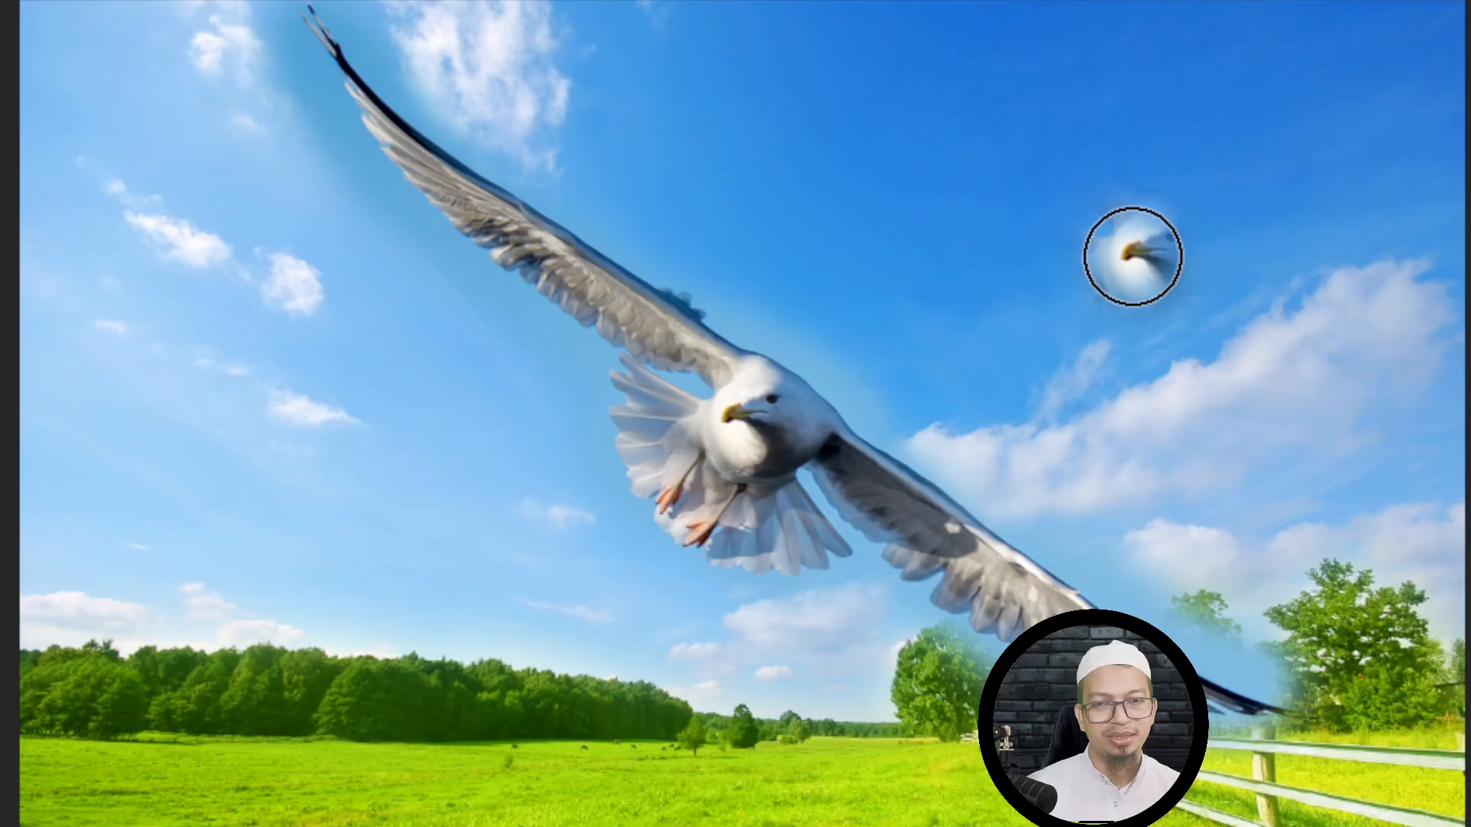
left_click(1132, 256)
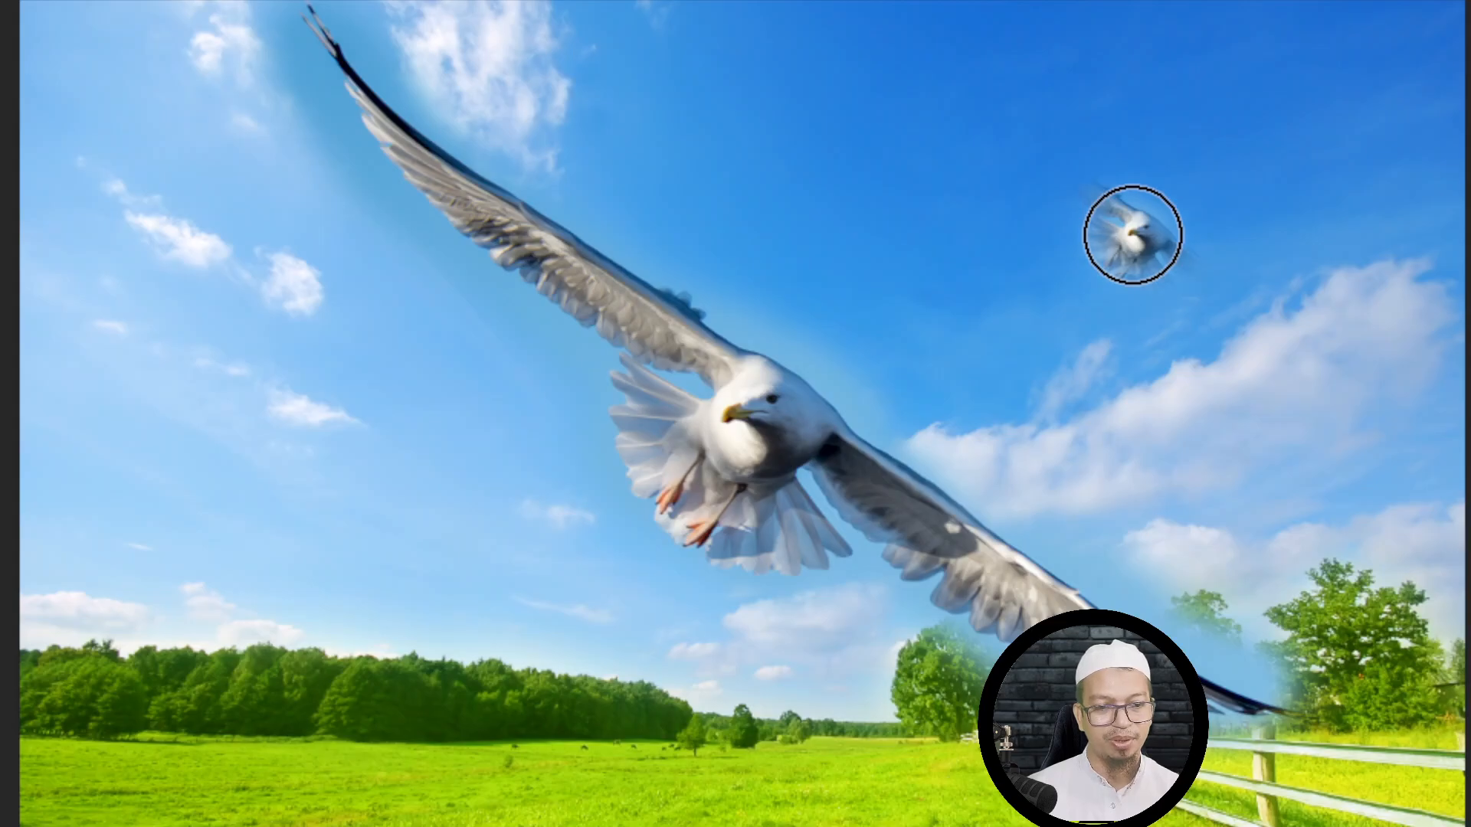
mouse_move(1133, 233)
left_mouse_down()
mouse_move(1166, 236)
mouse_move(1161, 246)
mouse_move(1090, 219)
mouse_move(1061, 190)
mouse_move(1186, 259)
mouse_move(1109, 229)
mouse_move(1022, 146)
mouse_move(1109, 222)
left_mouse_up()
key("ctrl+z")
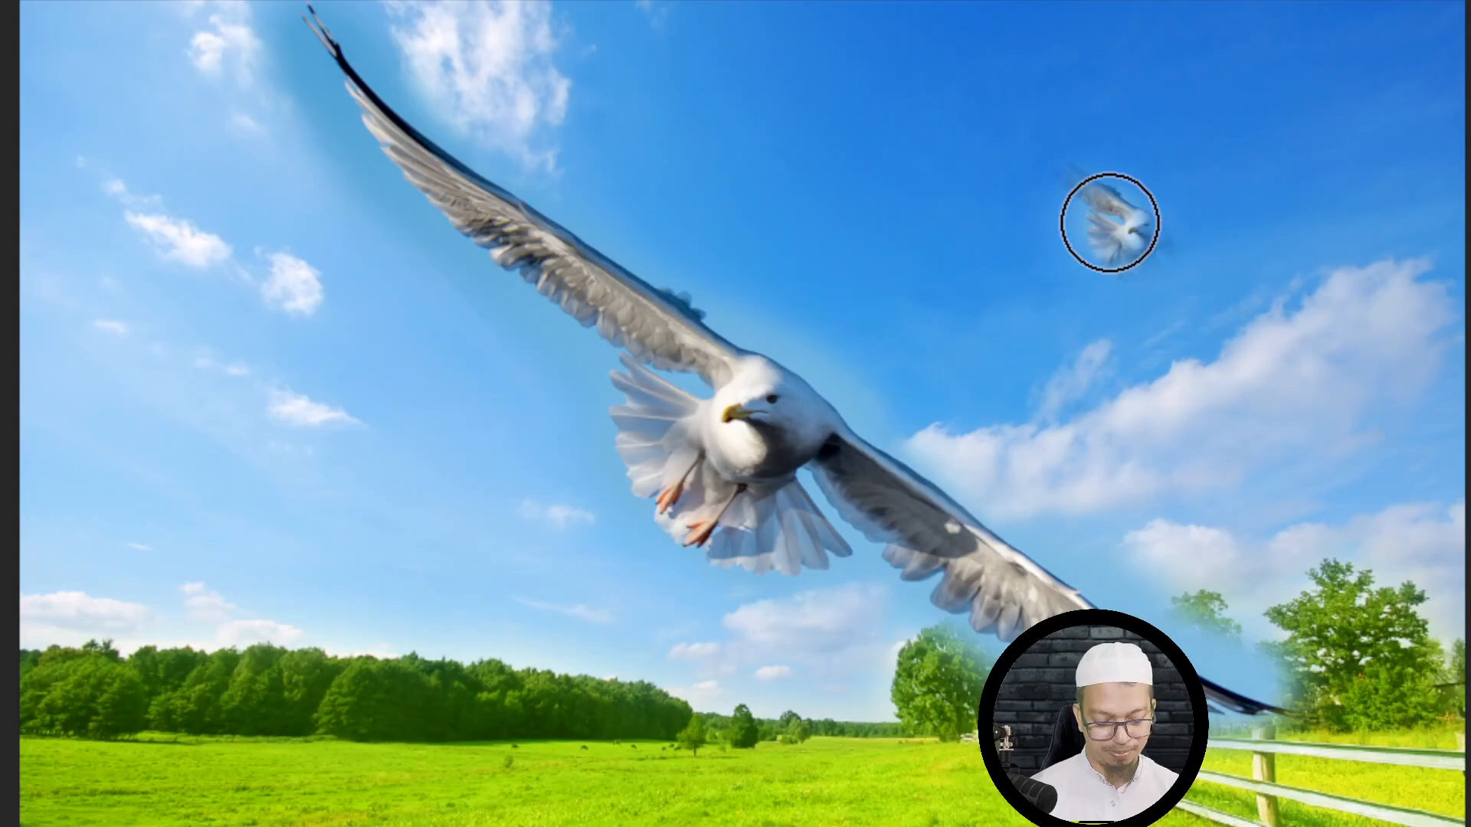
key("bracketleft")
key("bracketleft")
key("bracketleft")
key("bracketleft")
key("bracketleft")
key("bracketleft")
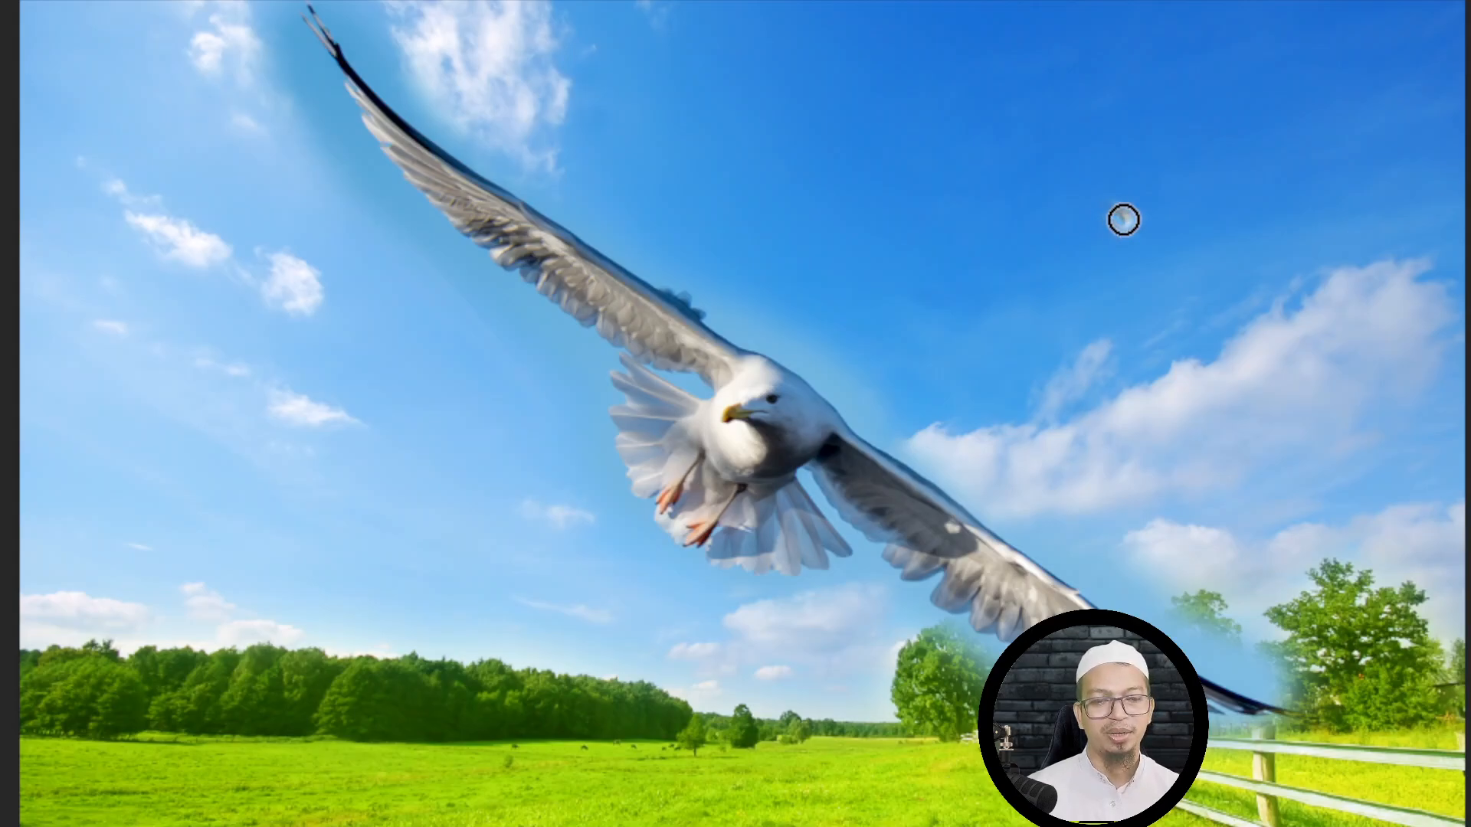
mouse_move(1123, 220)
left_mouse_down()
mouse_move(1130, 283)
mouse_move(1112, 228)
mouse_move(1327, 223)
mouse_move(1117, 220)
mouse_move(1342, 219)
mouse_move(762, 417)
mouse_move(986, 412)
mouse_move(775, 411)
mouse_move(265, 365)
mouse_move(769, 362)
mouse_move(882, 325)
mouse_move(338, 442)
mouse_move(193, 446)
mouse_move(288, 480)
mouse_move(196, 443)
left_mouse_up()
mouse_move(252, 364)
left_mouse_down()
mouse_move(246, 341)
mouse_move(250, 420)
mouse_move(224, 420)
mouse_move(135, 319)
mouse_move(72, 289)
left_mouse_up()
mouse_move(711, 400)
left_mouse_down()
mouse_move(851, 550)
mouse_move(871, 561)
mouse_move(773, 433)
mouse_move(701, 387)
mouse_move(910, 546)
left_mouse_up()
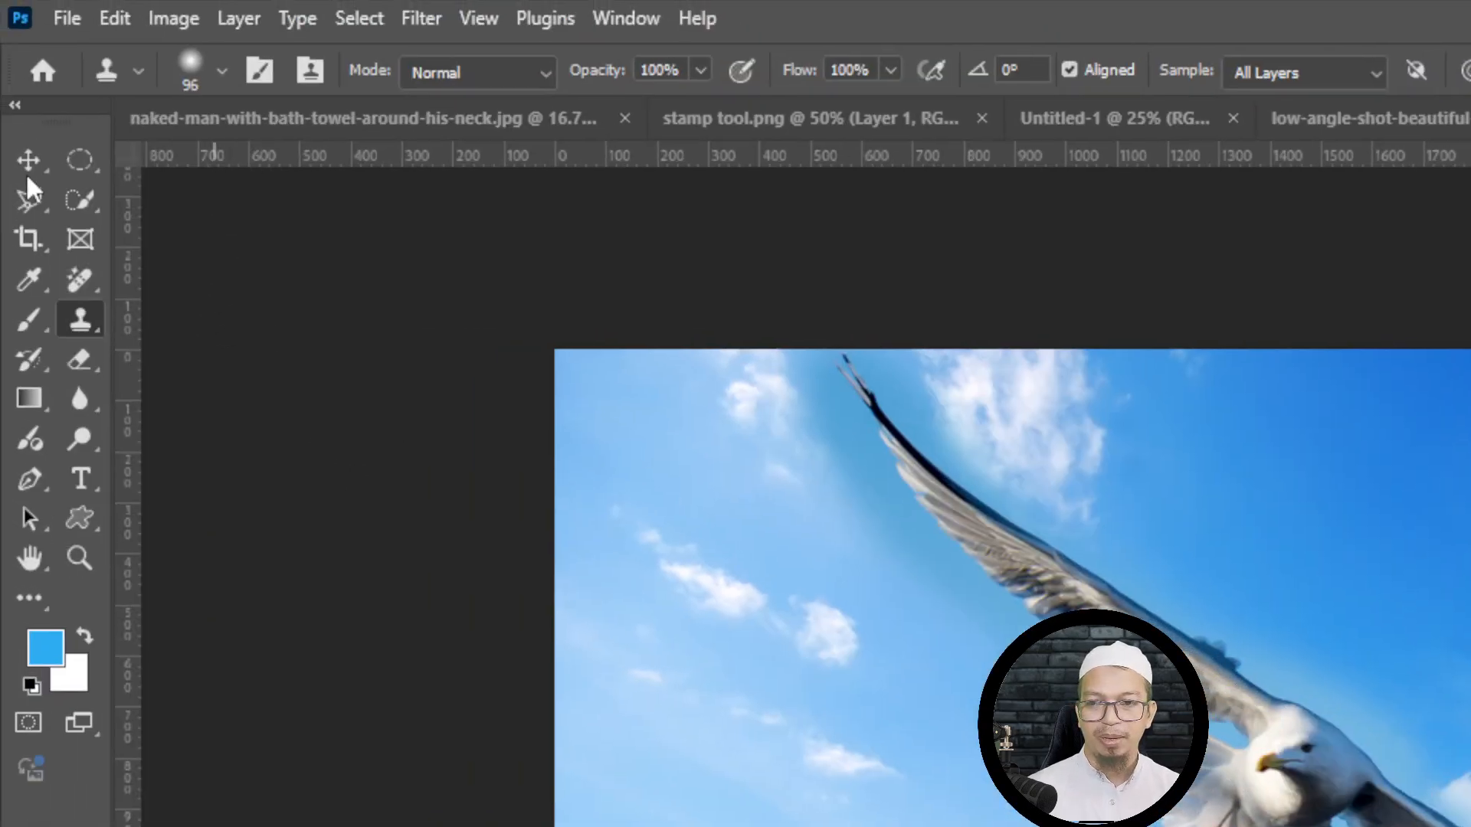
- Reset the Clone Stamp tool to its default settings
left_click(25, 158)
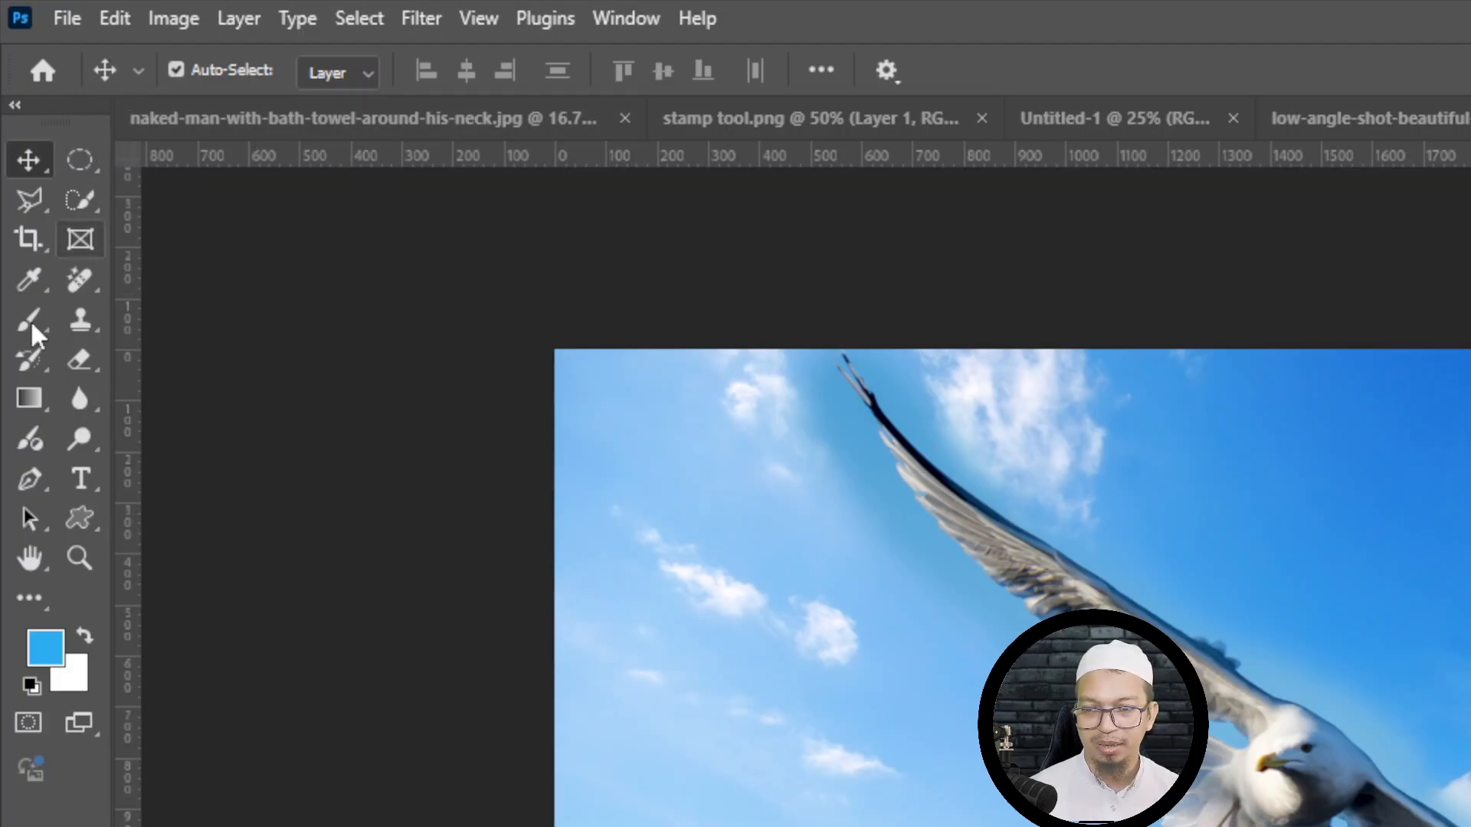
left_click(79, 321)
right_click(115, 56)
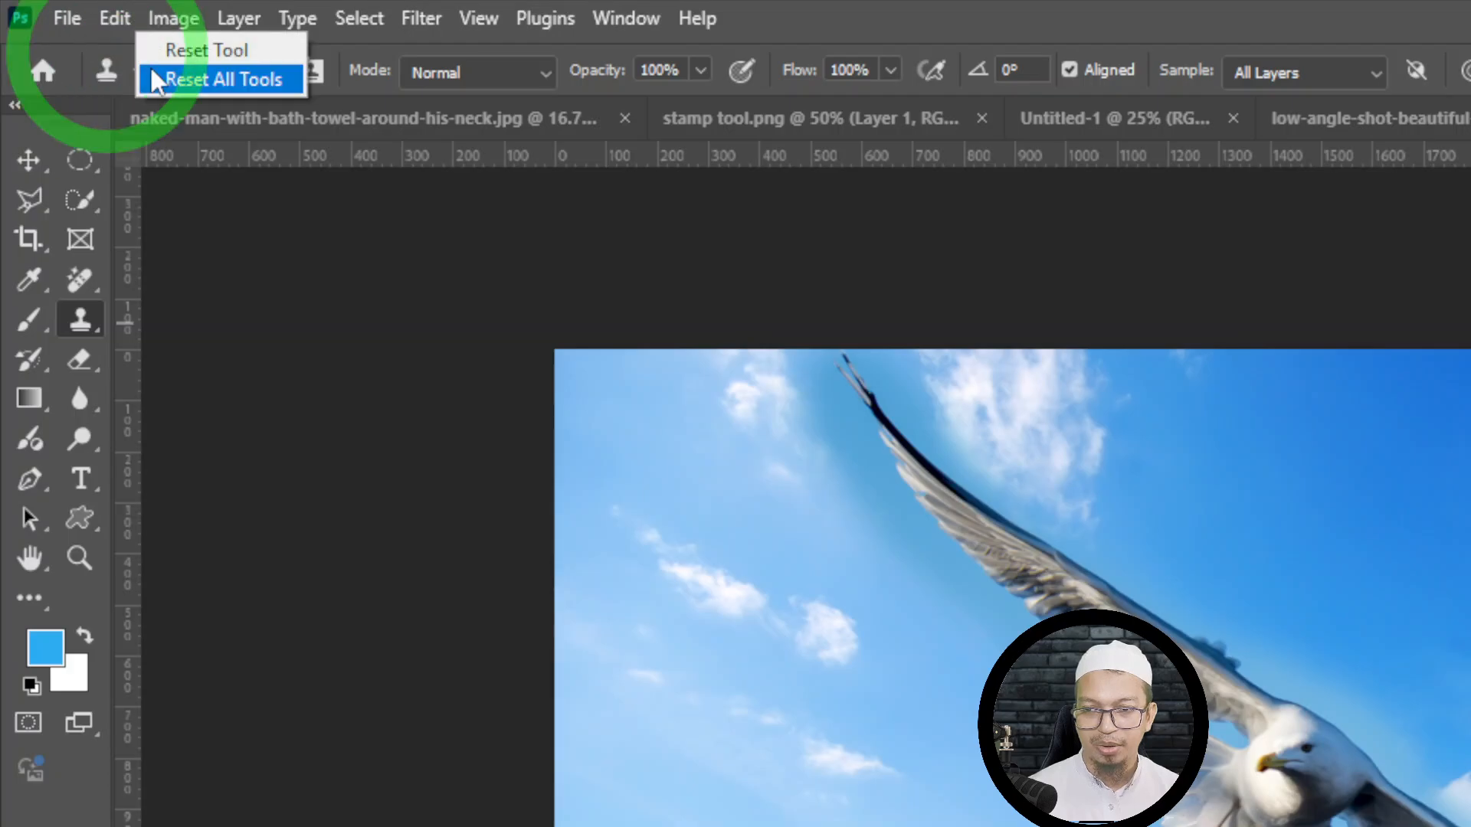
left_click(202, 50)
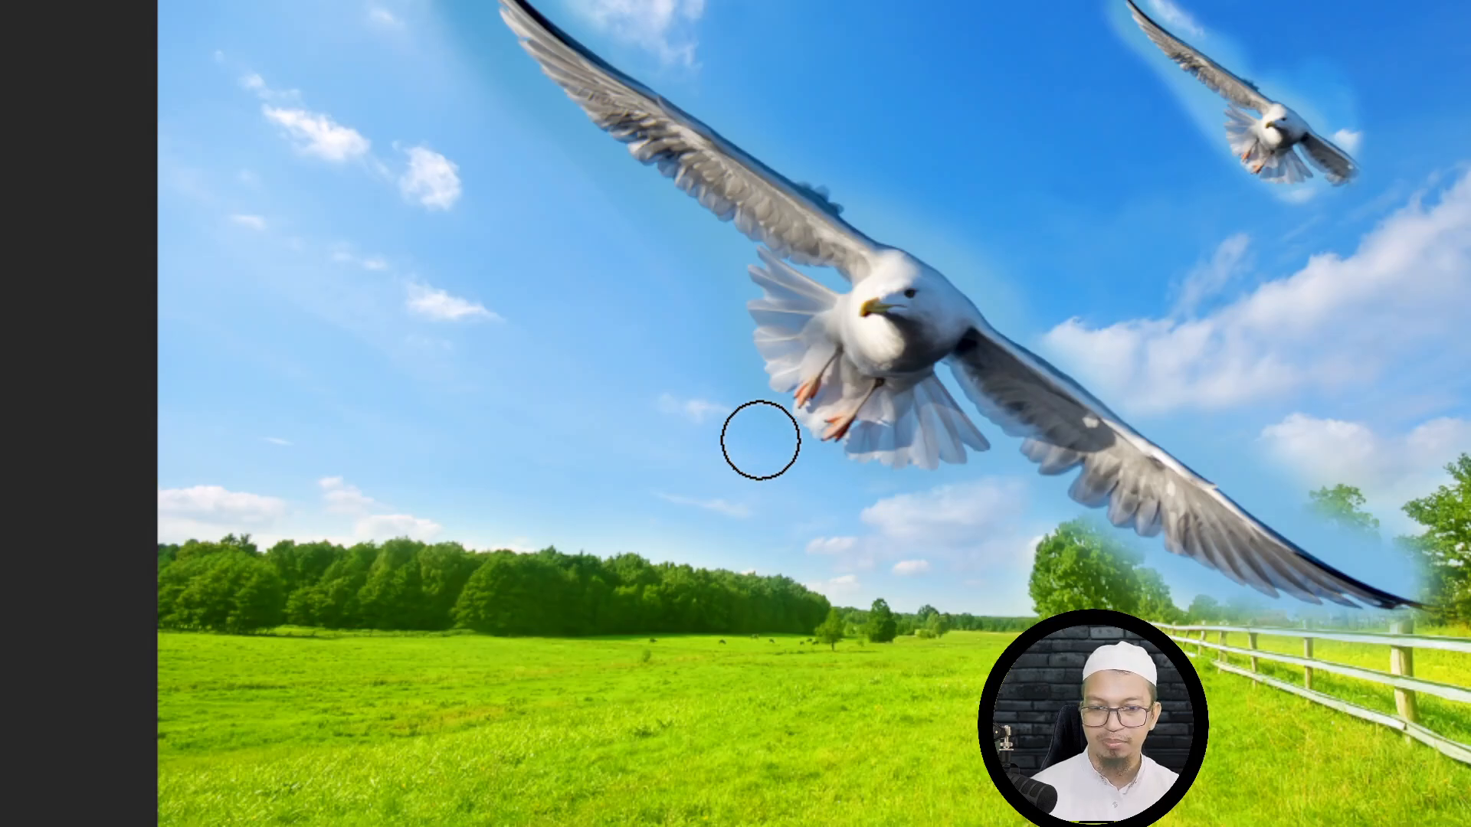
- Try to paint in the sky and over the gull with the existing clone source, dismissing each error message
left_click(657, 342, "alt")
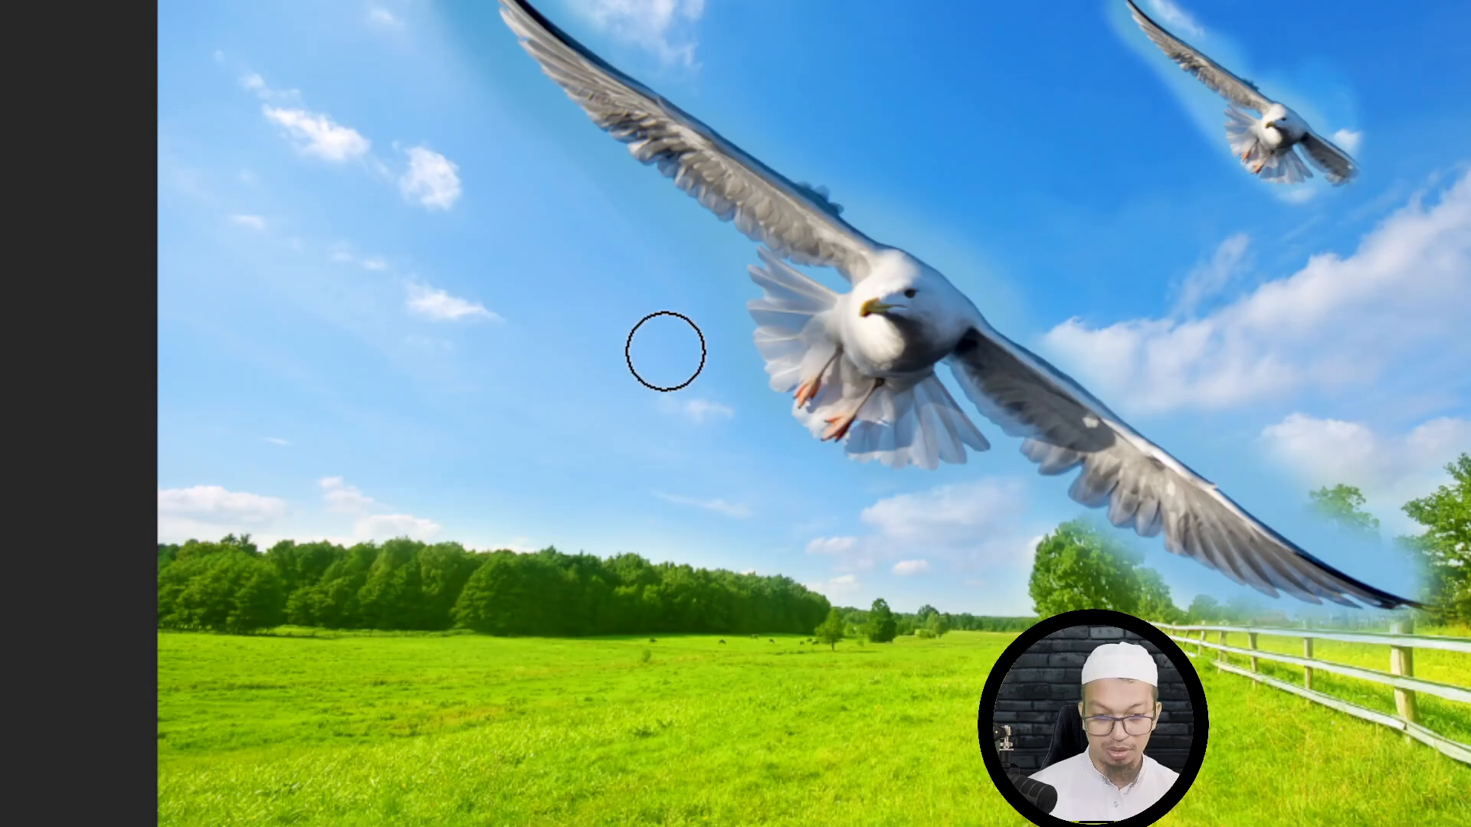
left_click(668, 352)
left_click(1061, 168)
left_click(864, 307)
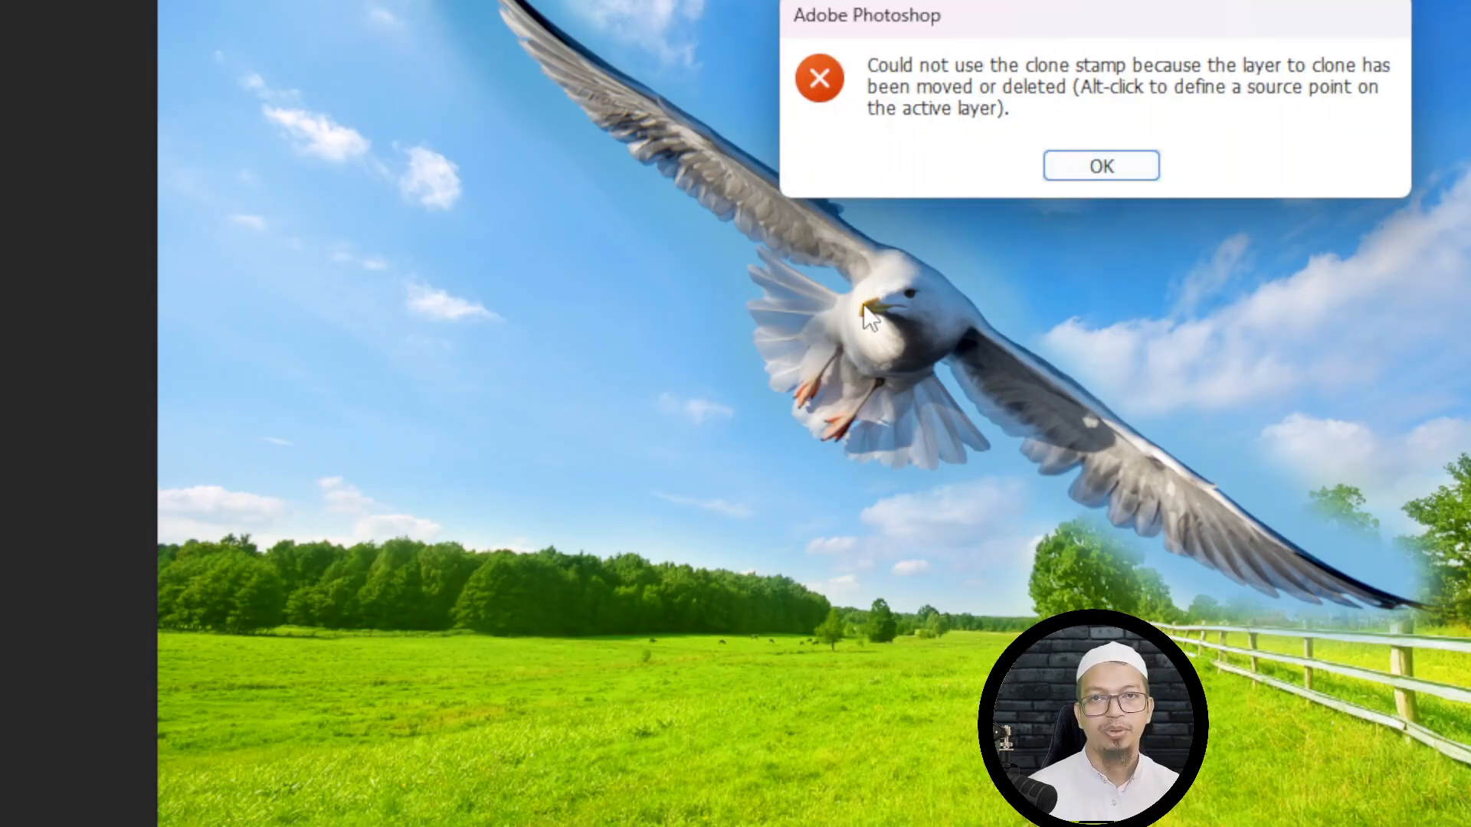
left_click(1067, 167)
left_click(811, 237)
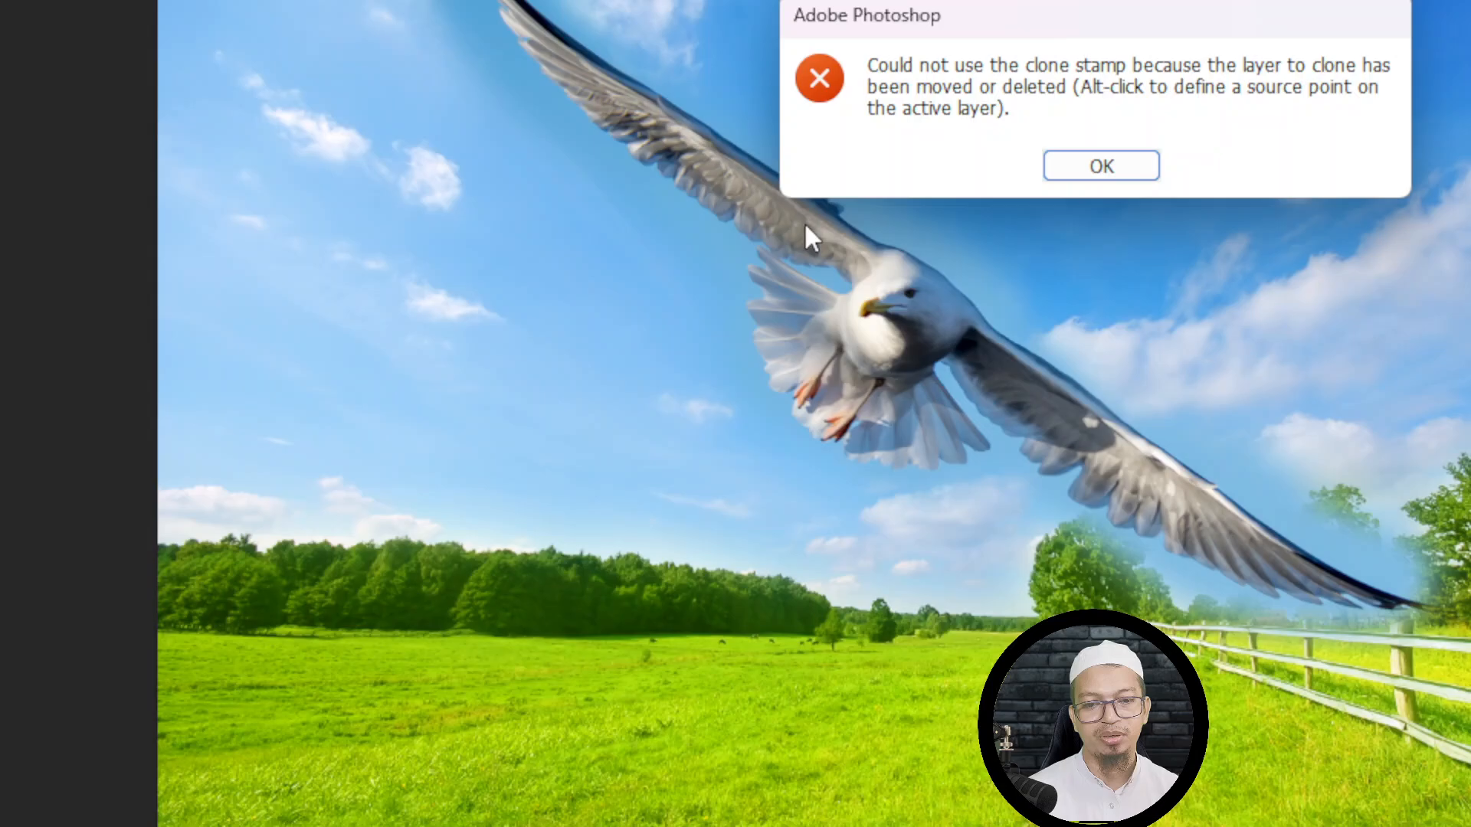
left_click(1051, 166)
left_click(360, 299)
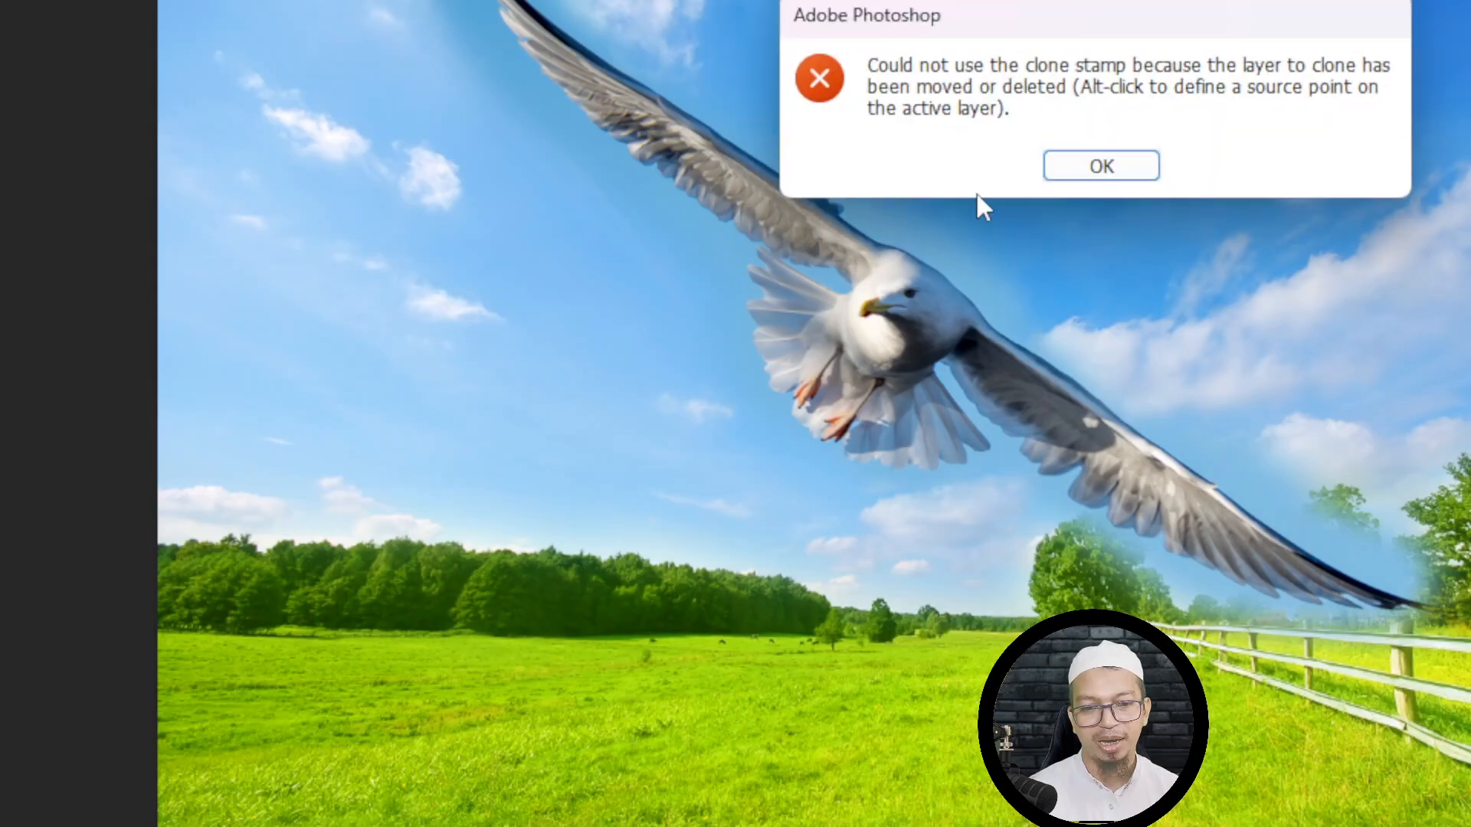
left_click(1094, 166)
left_click(219, 310)
left_click(1088, 170)
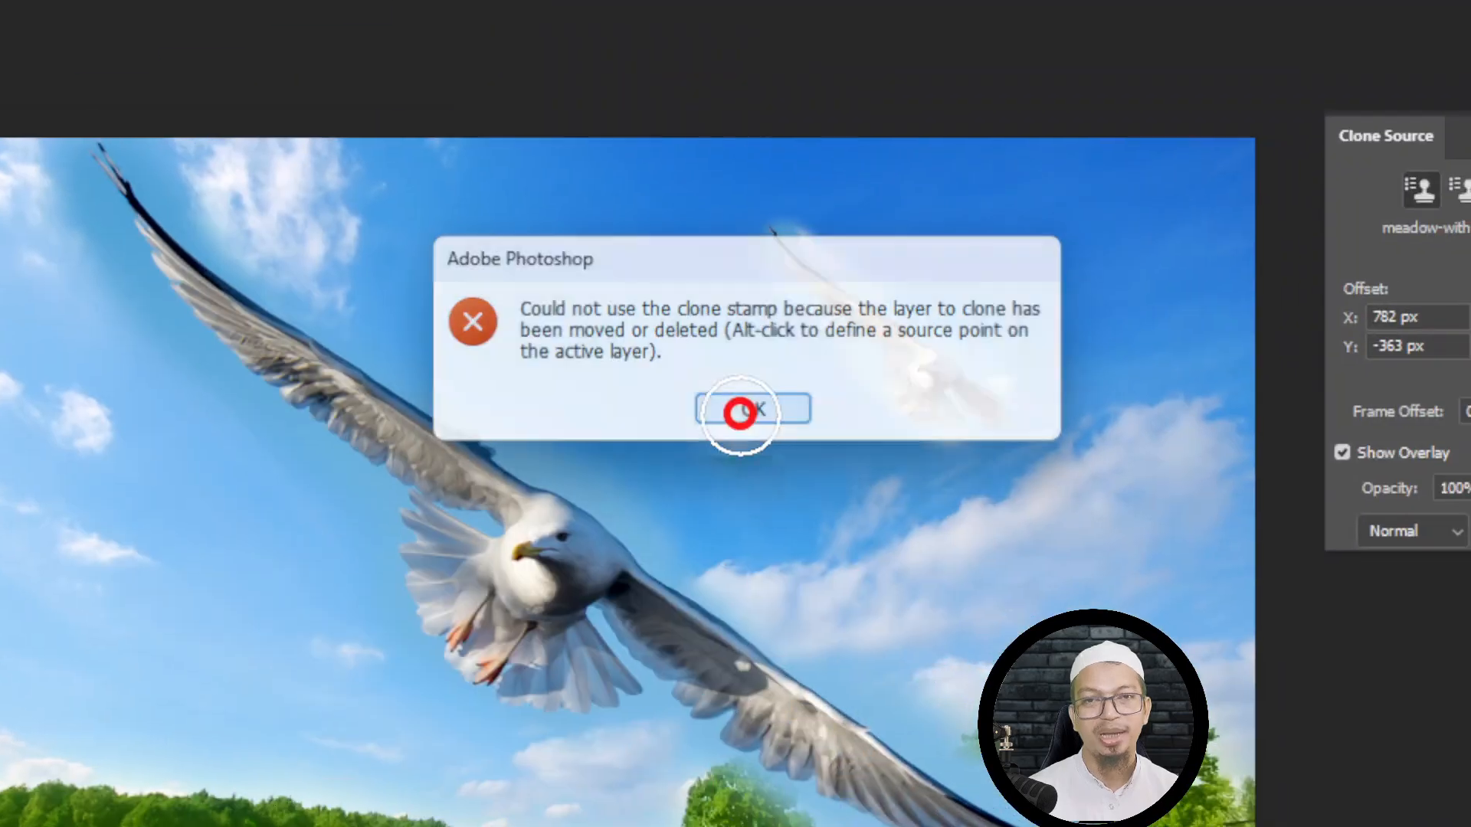
left_click(722, 426)
left_click(754, 409)
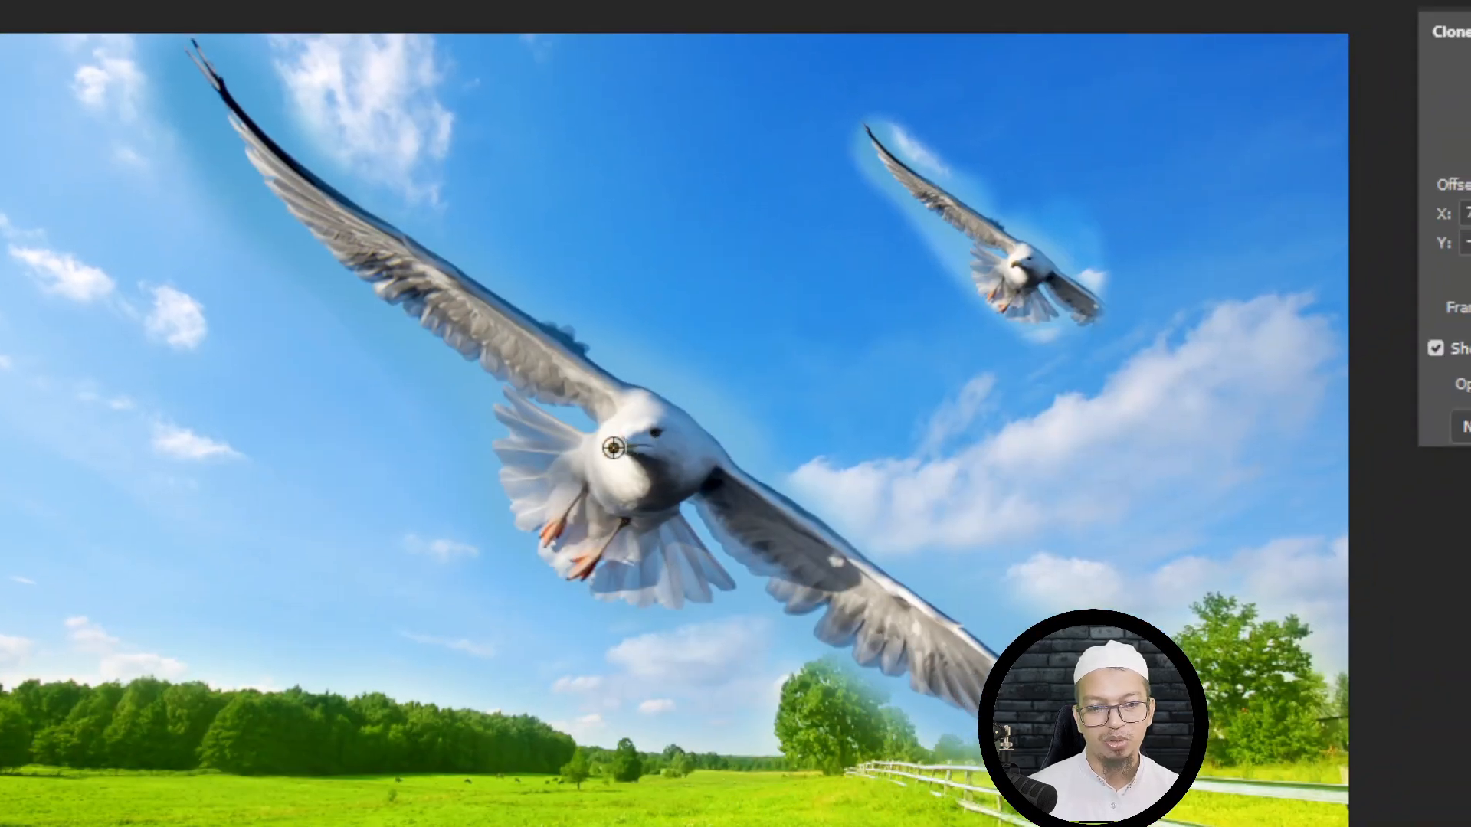
- Sample the large gull's head anew and paint a small copy in the left sky above the tree line
left_click(614, 448, "alt")
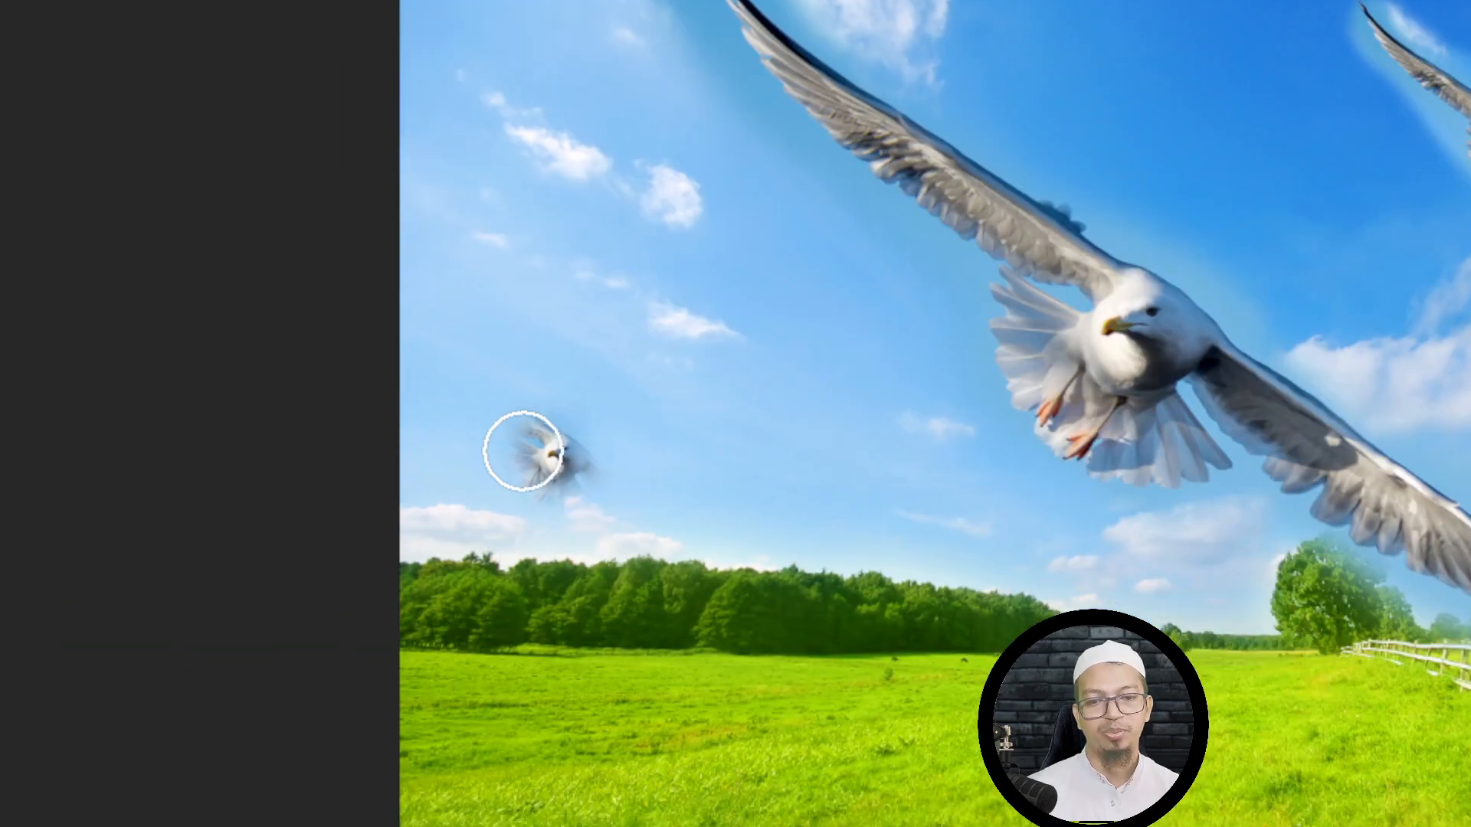
left_click_drag(21, 536, 24, 485)
mouse_move(671, 360)
left_mouse_down()
mouse_move(687, 433)
mouse_move(662, 446)
mouse_move(605, 362)
mouse_move(567, 340)
mouse_move(706, 458)
mouse_move(669, 420)
mouse_move(785, 484)
mouse_move(667, 443)
mouse_move(668, 429)
mouse_move(785, 436)
mouse_move(794, 419)
mouse_move(792, 436)
mouse_move(724, 479)
mouse_move(617, 398)
left_mouse_up()
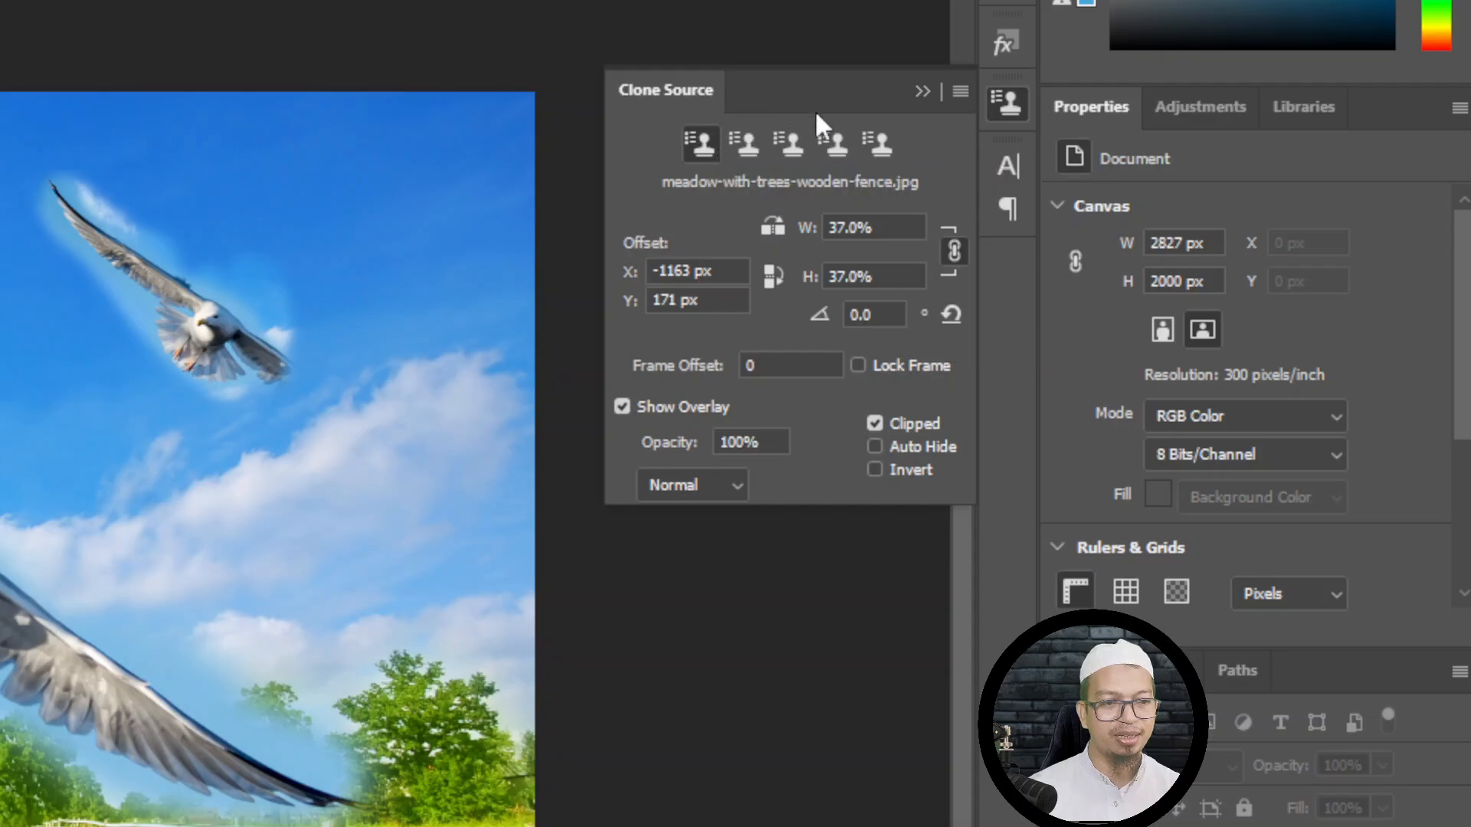
- Reset the clone source's scale and rotation transform
left_click(948, 311)
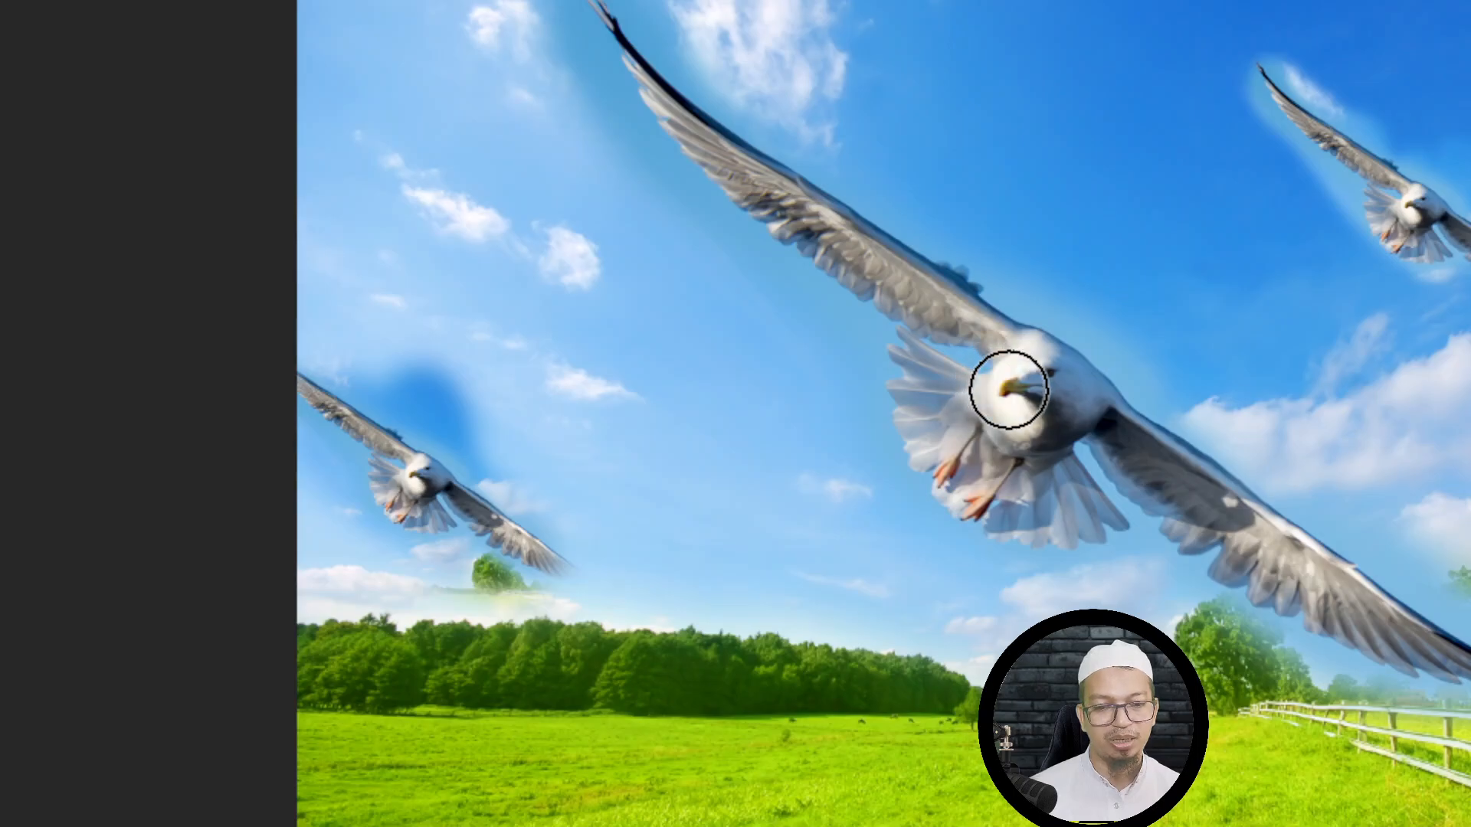
- Sample the large gull's head and paint a full-size copy of the gull in the left sky over the small one
left_click(1013, 387, "alt")
mouse_move(571, 456)
left_mouse_down()
mouse_move(659, 524)
mouse_move(611, 445)
mouse_move(498, 366)
mouse_move(672, 483)
mouse_move(716, 566)
mouse_move(537, 427)
mouse_move(451, 324)
mouse_move(340, 254)
mouse_move(561, 441)
mouse_move(783, 577)
mouse_move(756, 580)
mouse_move(544, 447)
mouse_move(554, 540)
mouse_move(517, 519)
mouse_move(427, 388)
mouse_move(445, 436)
mouse_move(661, 574)
mouse_move(579, 573)
mouse_move(478, 524)
mouse_move(330, 395)
mouse_move(364, 446)
mouse_move(318, 394)
mouse_move(408, 510)
mouse_move(501, 568)
mouse_move(458, 563)
left_mouse_up()
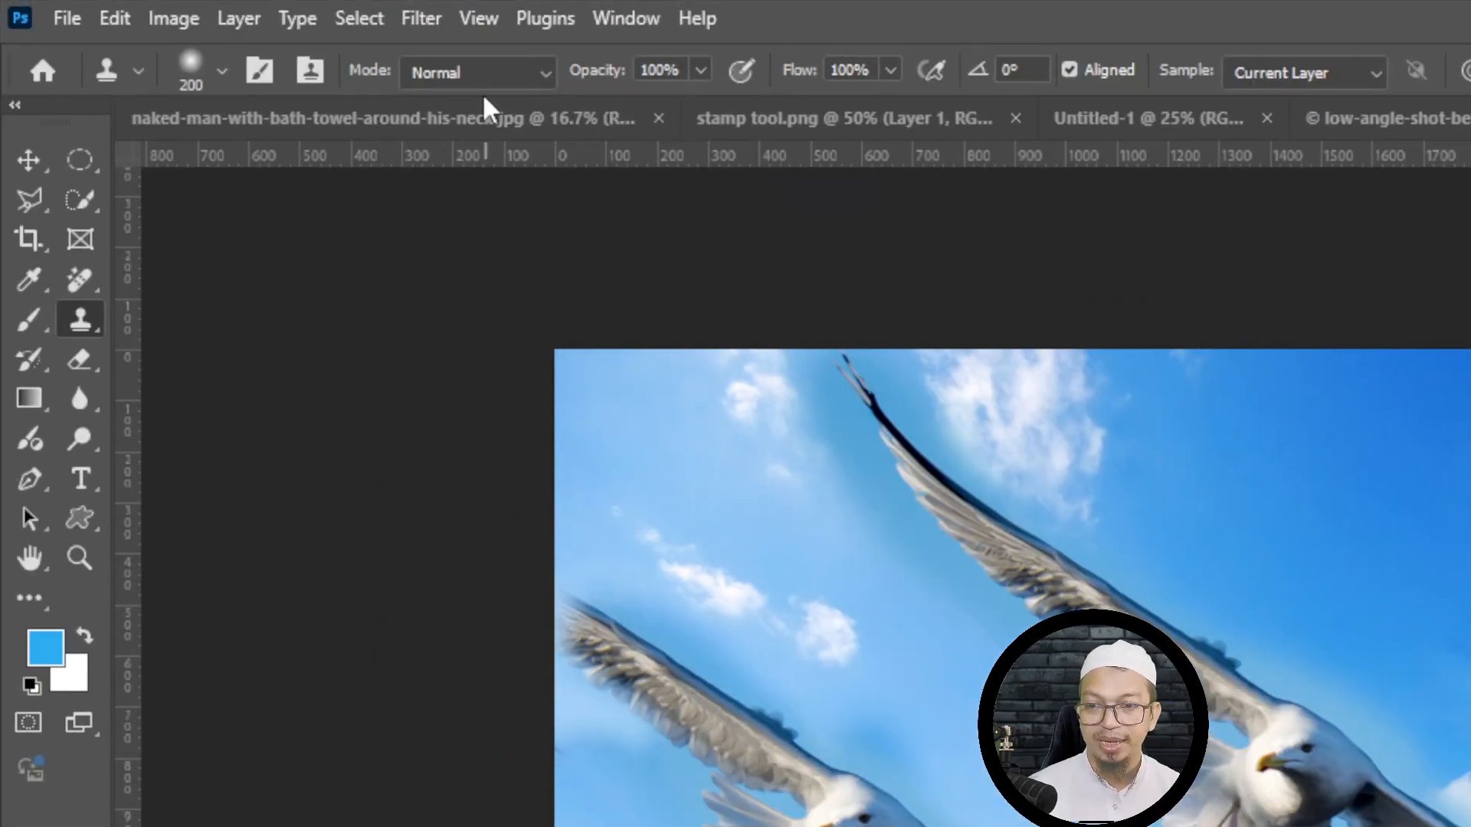
- Switch to the naked-man-with-bath-towel-around-his-neck.jpg image, zoom in on the nose and mouth area, and reduce the brush size to 21 px
left_click(466, 121)
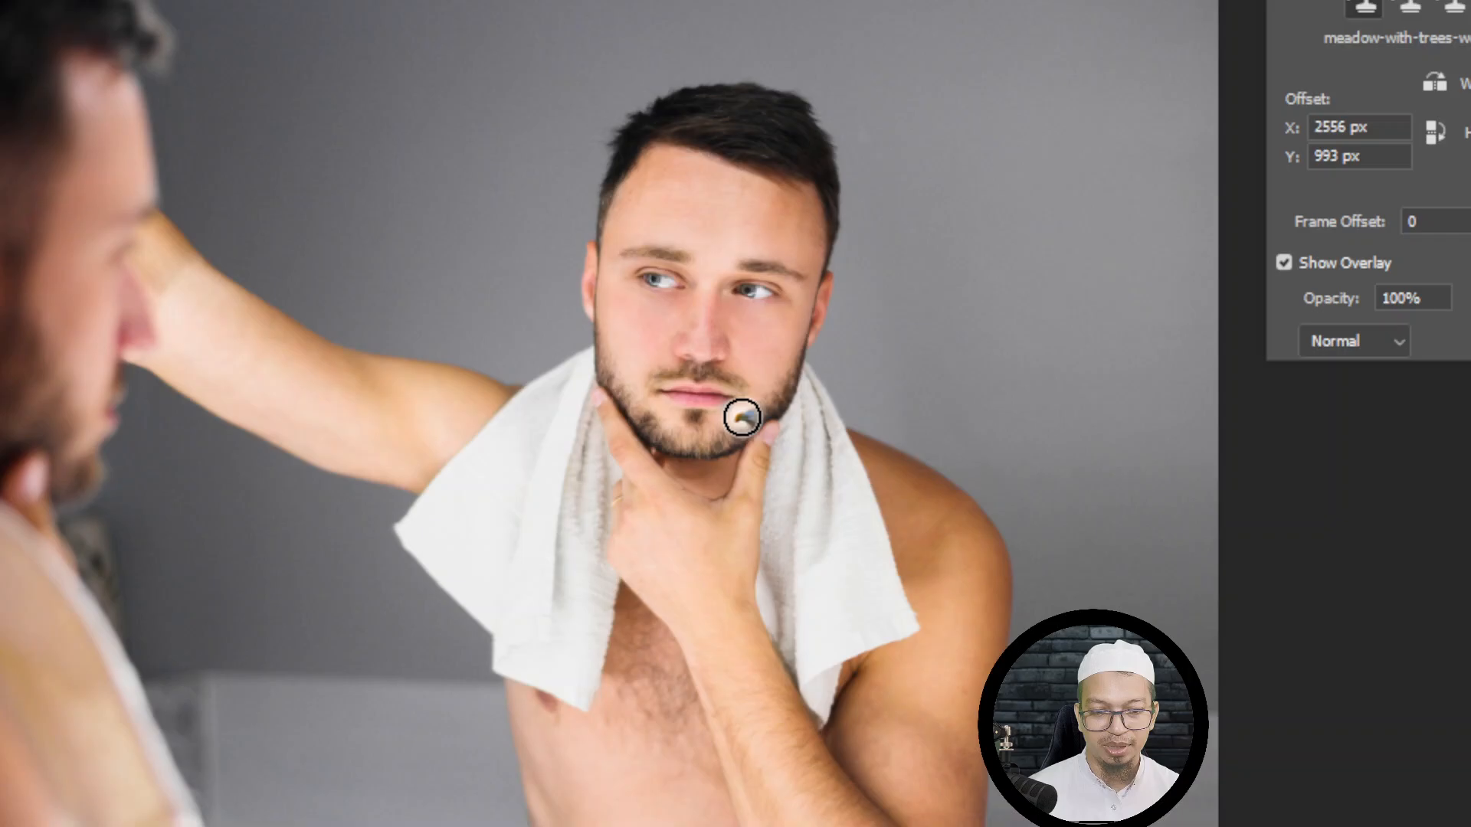
key("ctrl+plus")
key("ctrl+plus")
key("ctrl+plus")
key("ctrl+plus")
key("ctrl+plus")
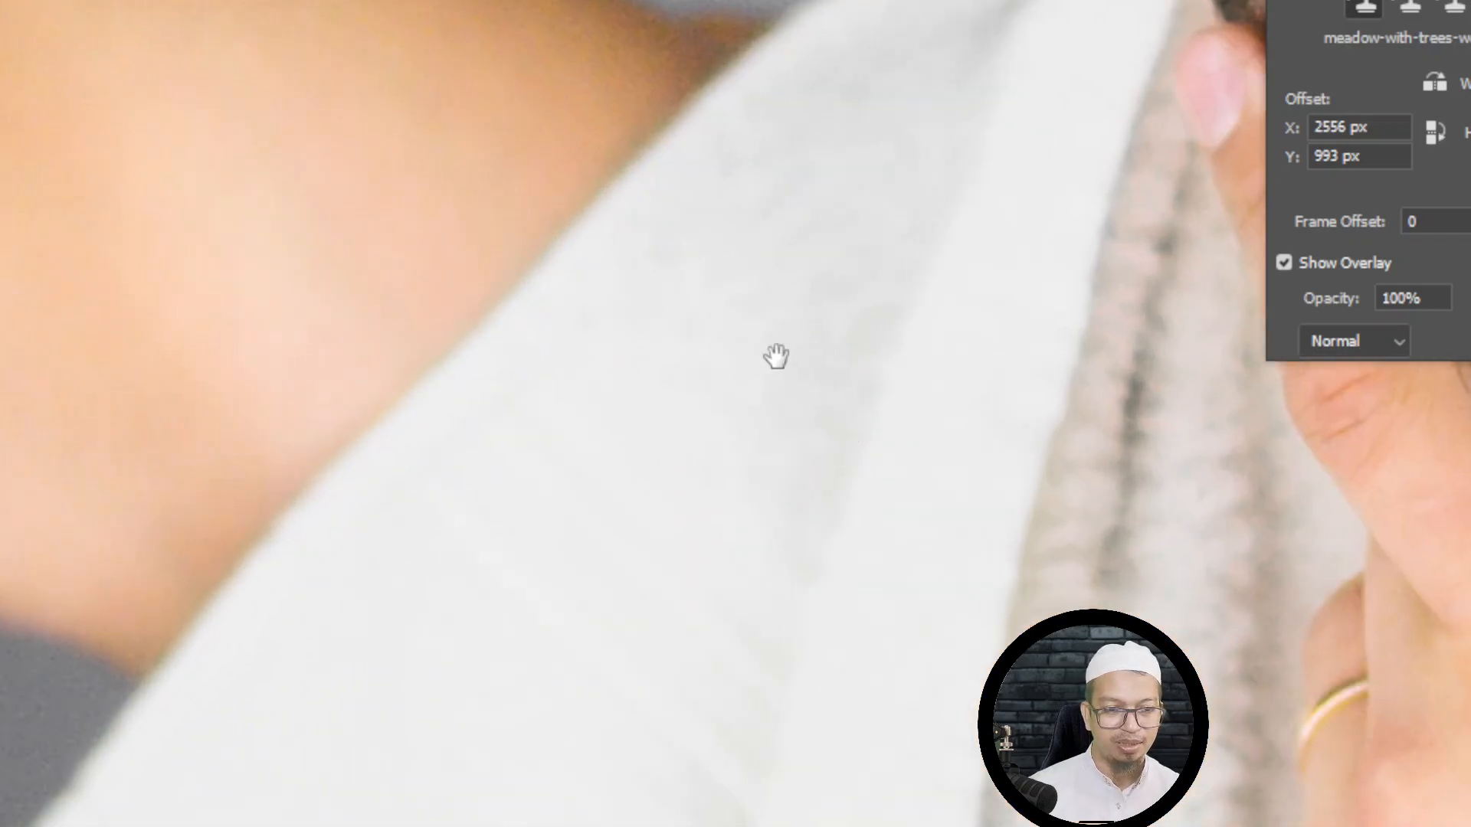
left_click_drag(883, 226, 214, 558)
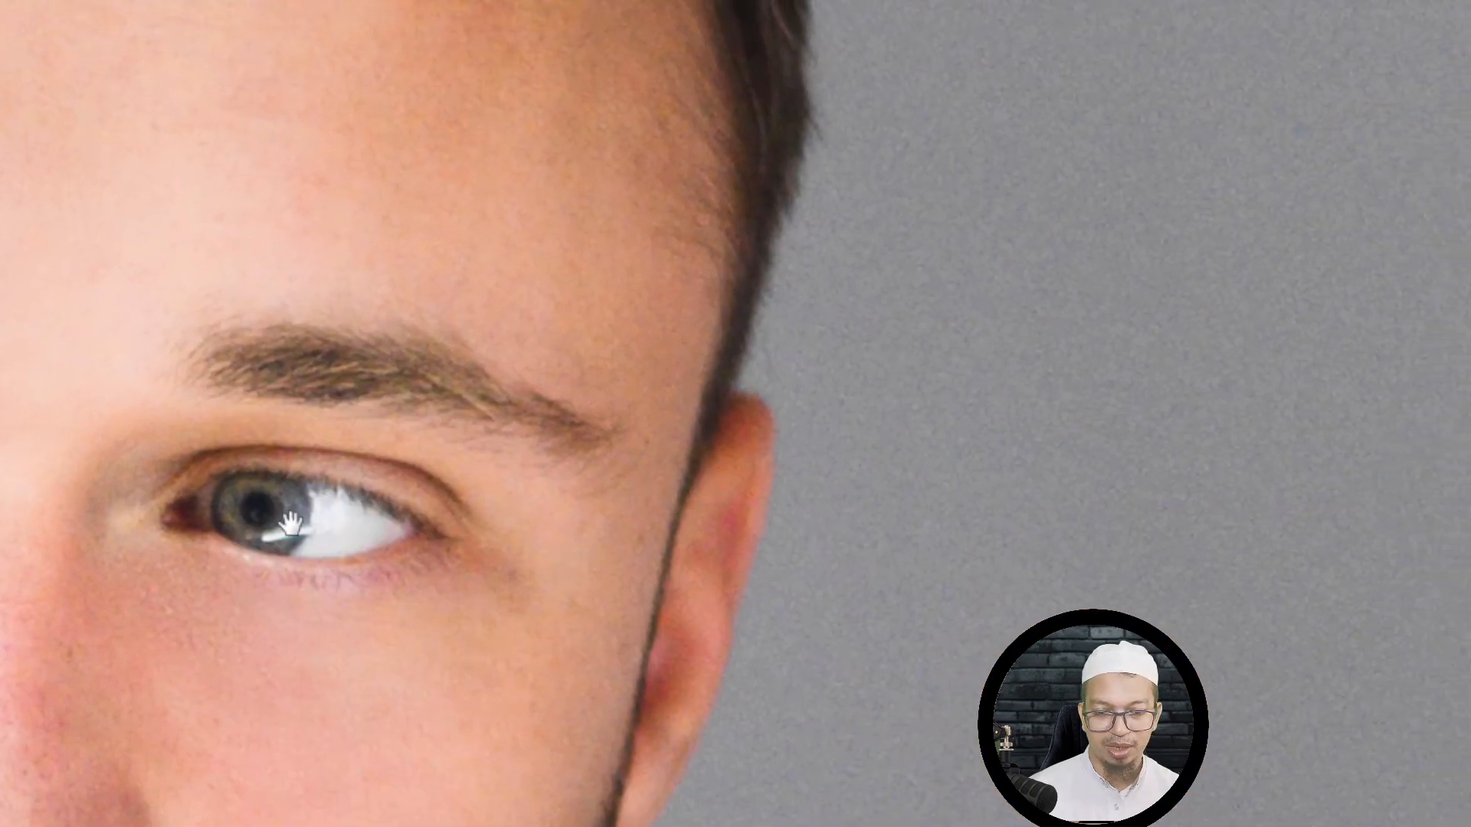
left_click_drag(353, 416, 958, 253)
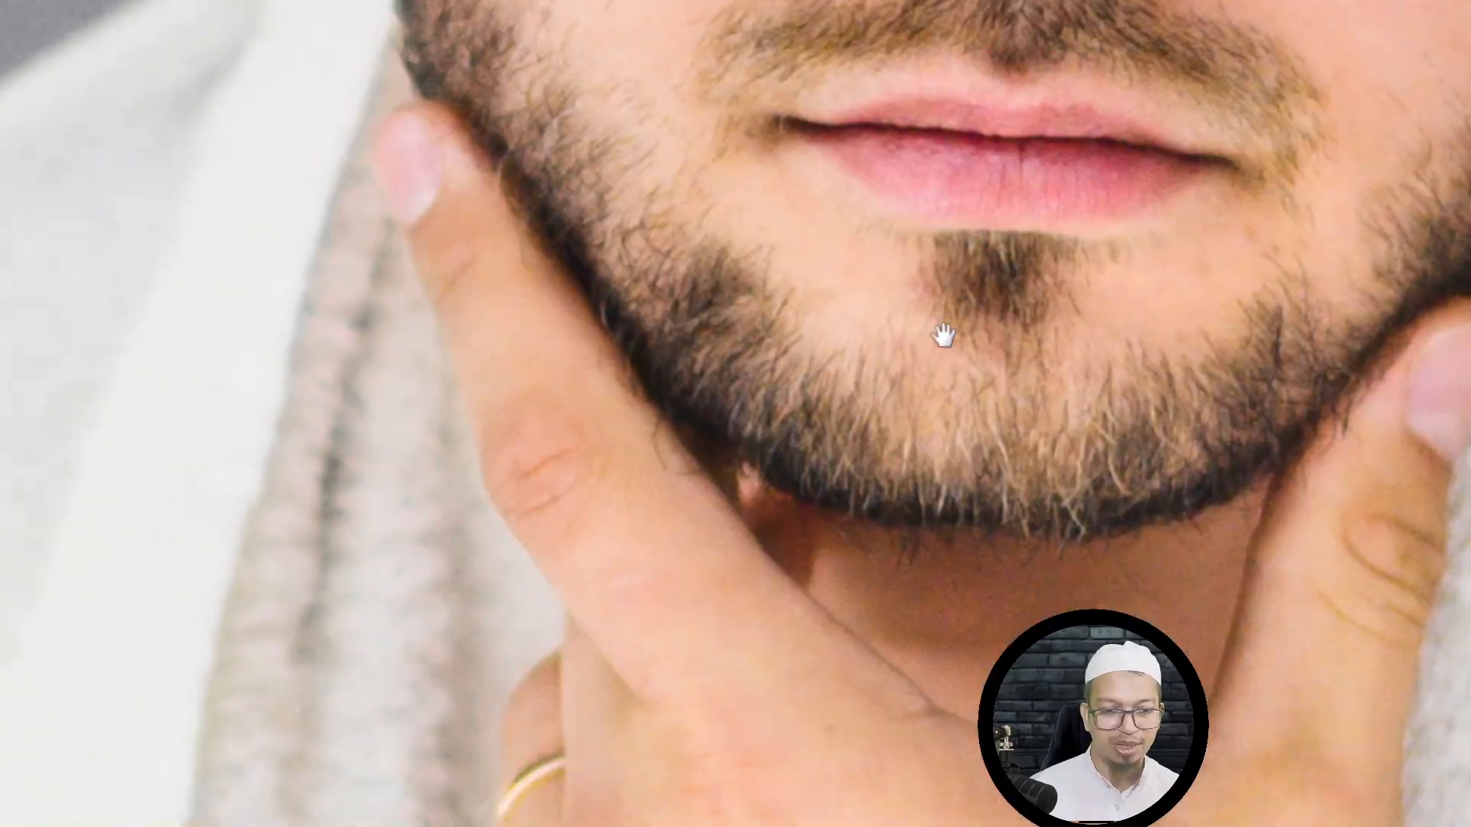
key("ctrl+plus")
key("ctrl+plus")
left_click_drag(944, 333, 682, 437)
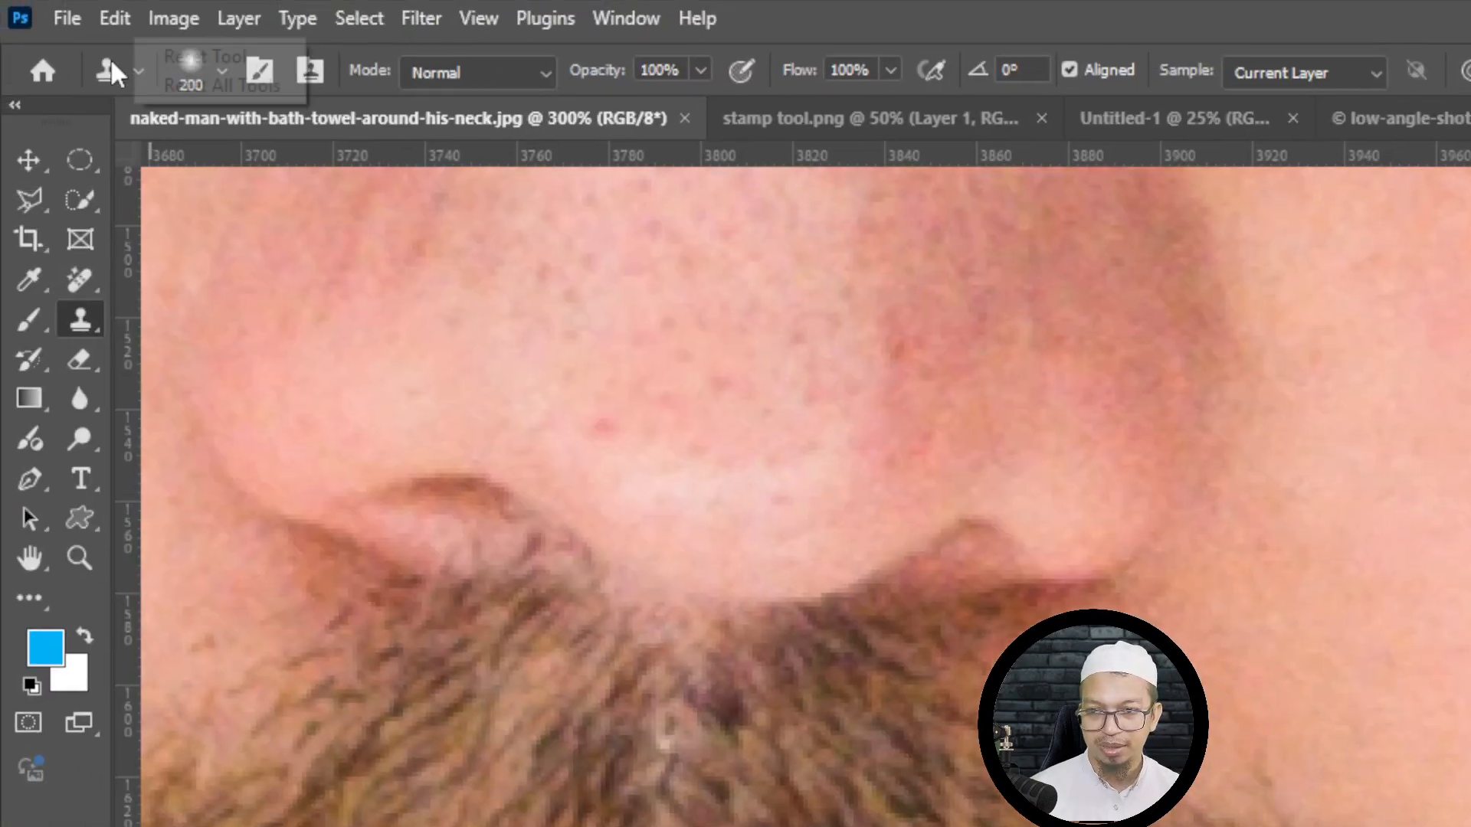
right_click(111, 57)
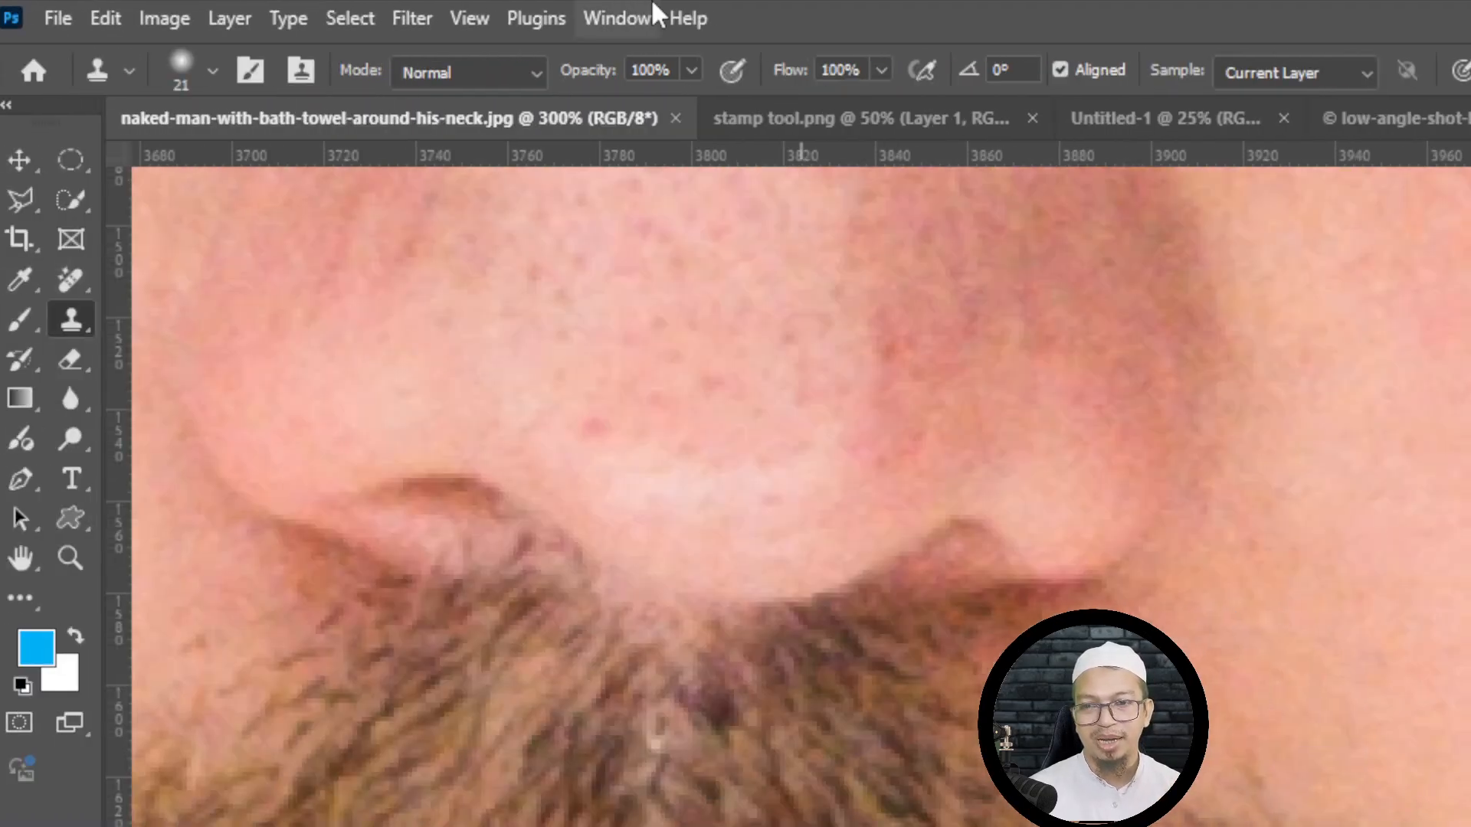
left_click(490, 68)
left_click(489, 69)
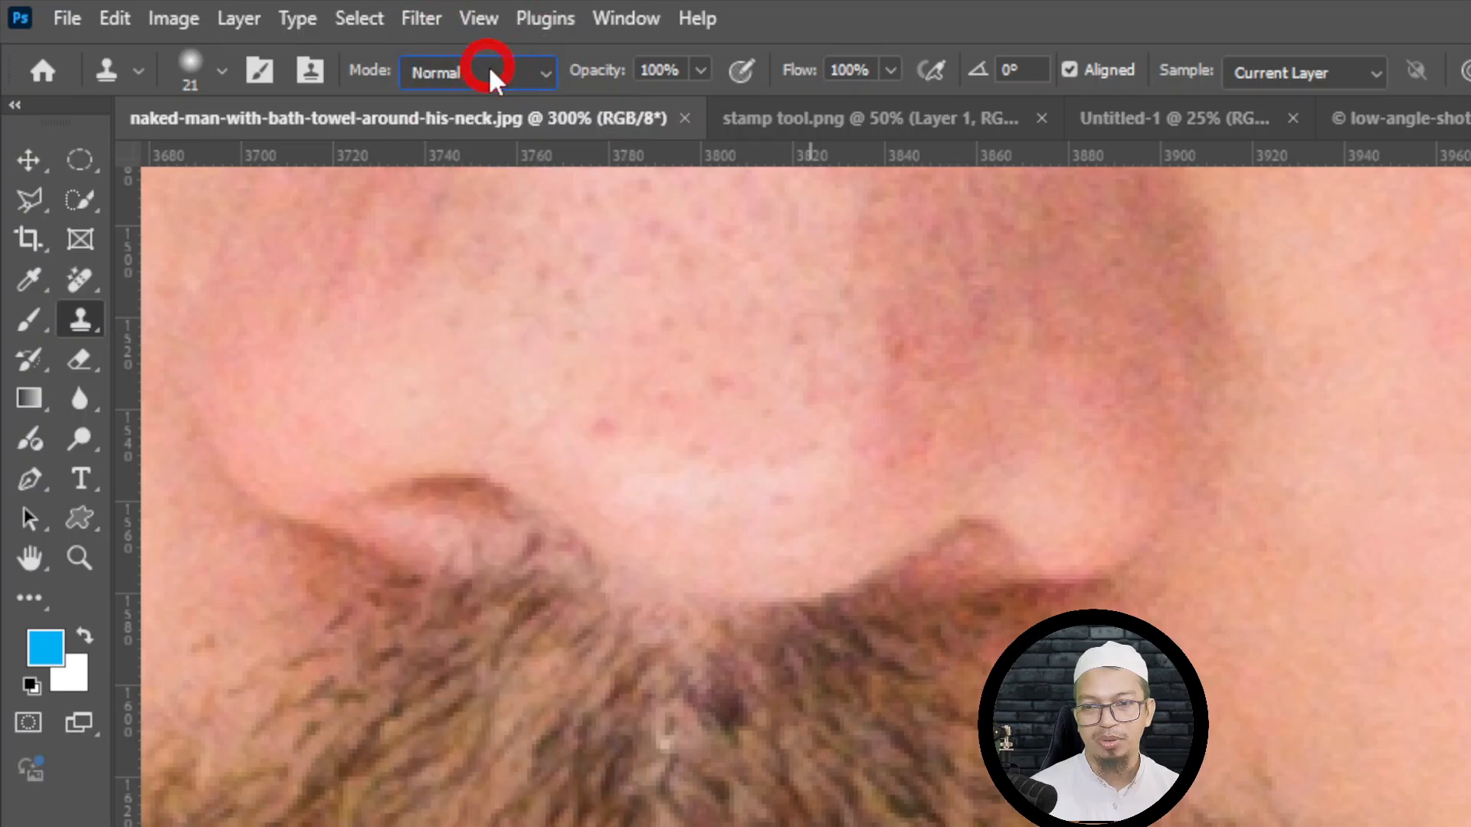
left_click(489, 69)
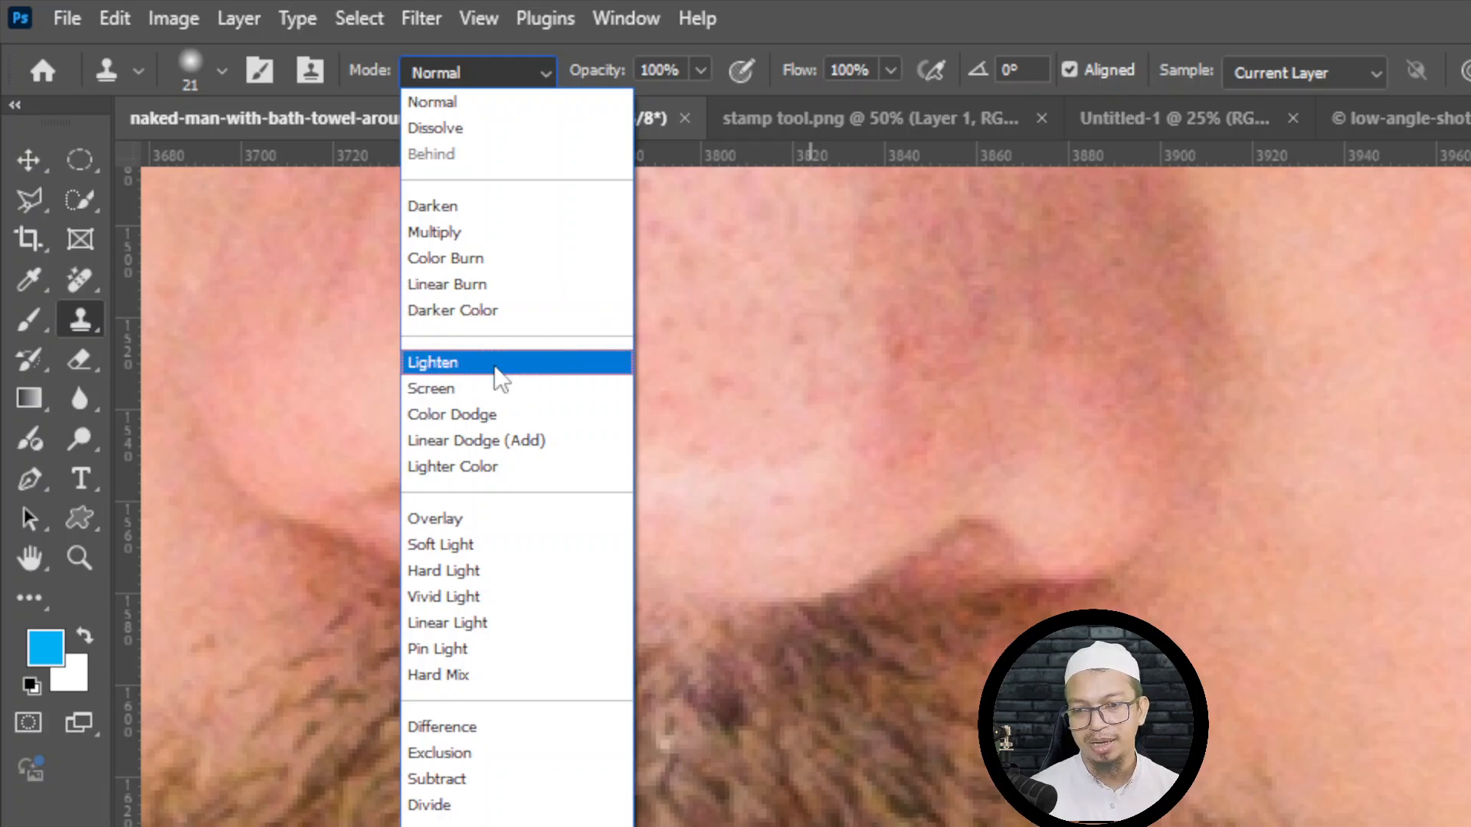
left_click(484, 327)
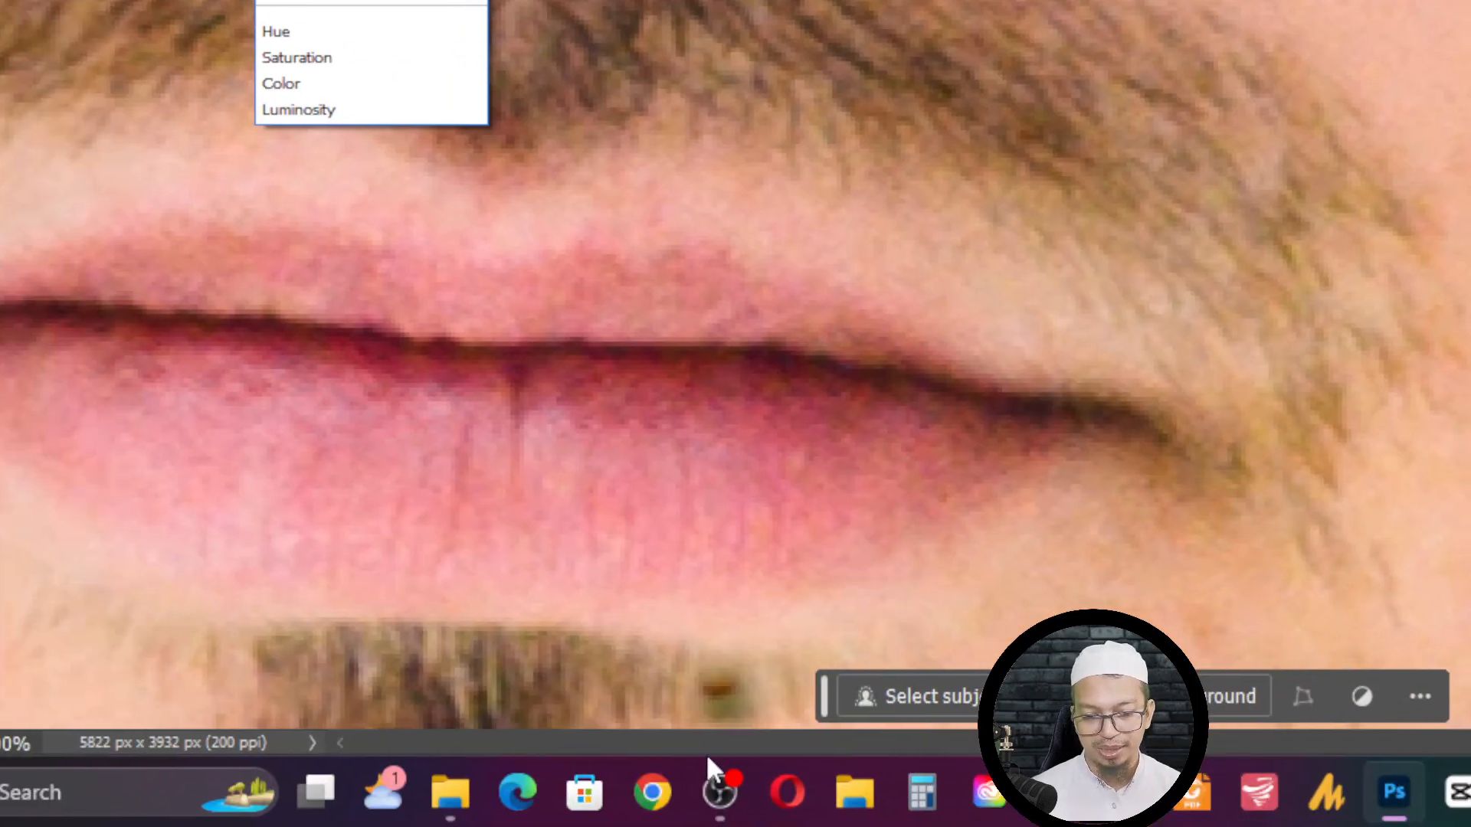
mouse_move(738, 801)
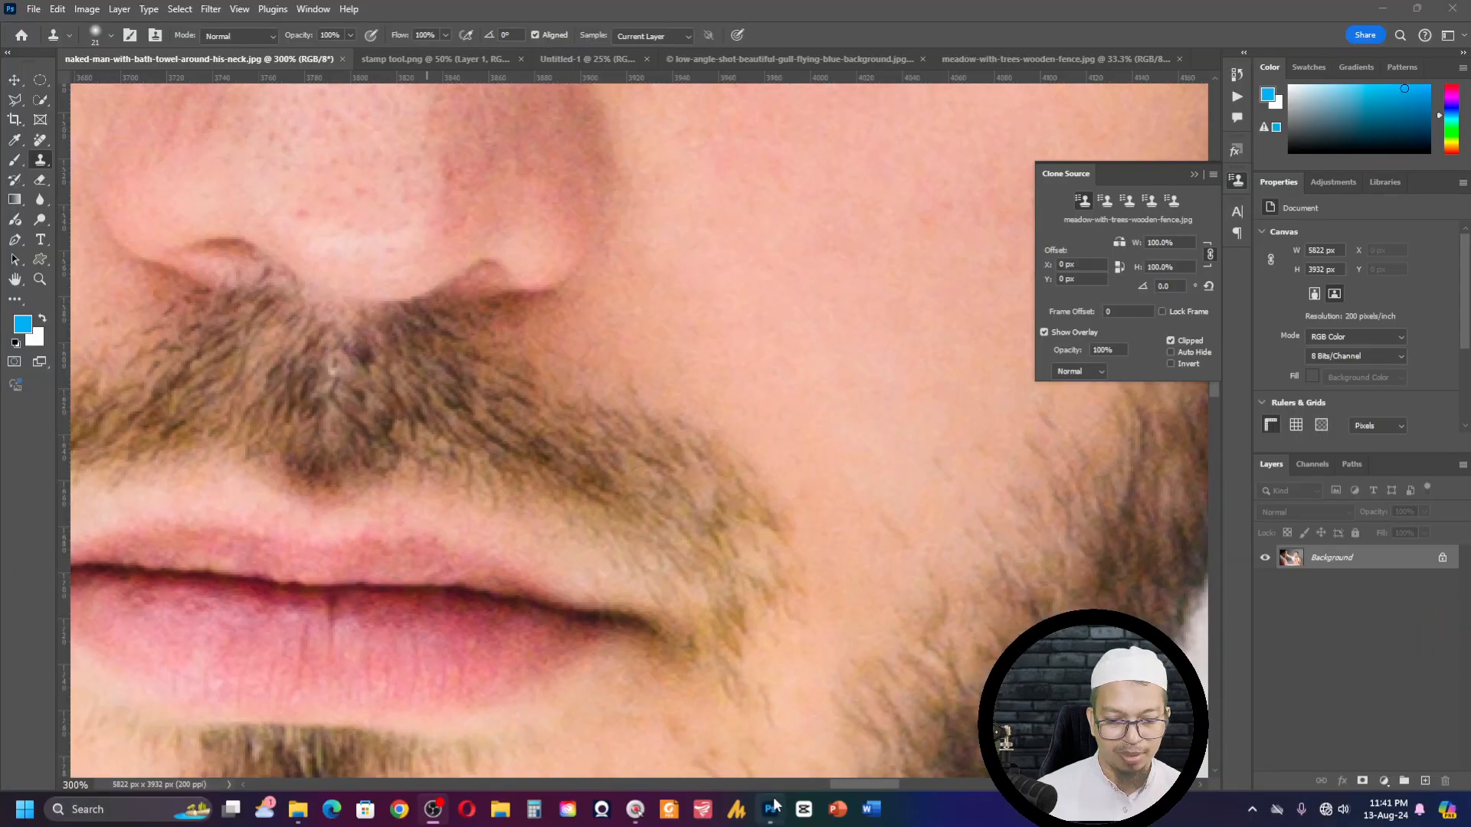
left_click(772, 808)
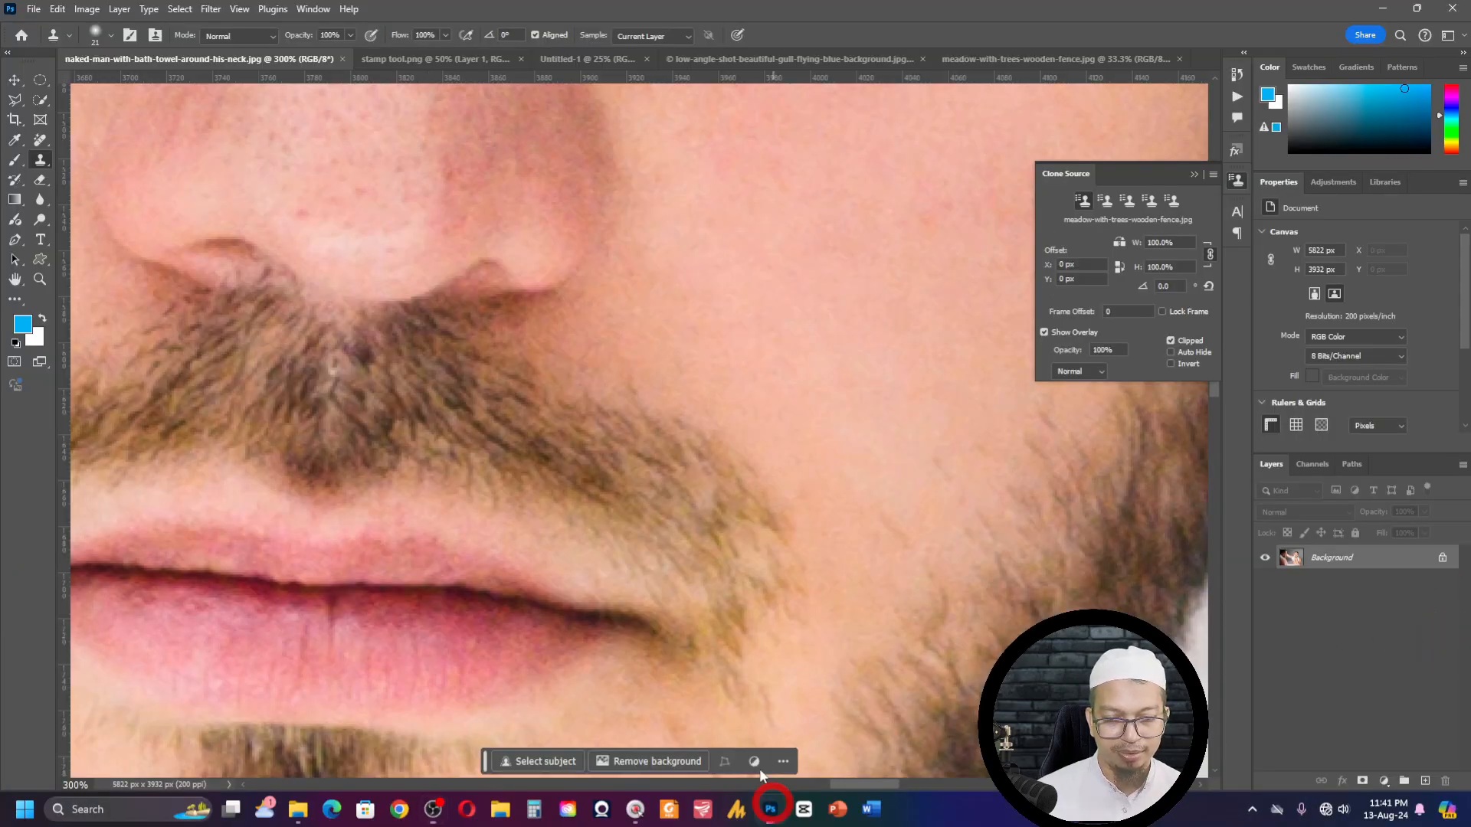
- Set the Clone Stamp tool's blending mode to Lighten
left_click(264, 36)
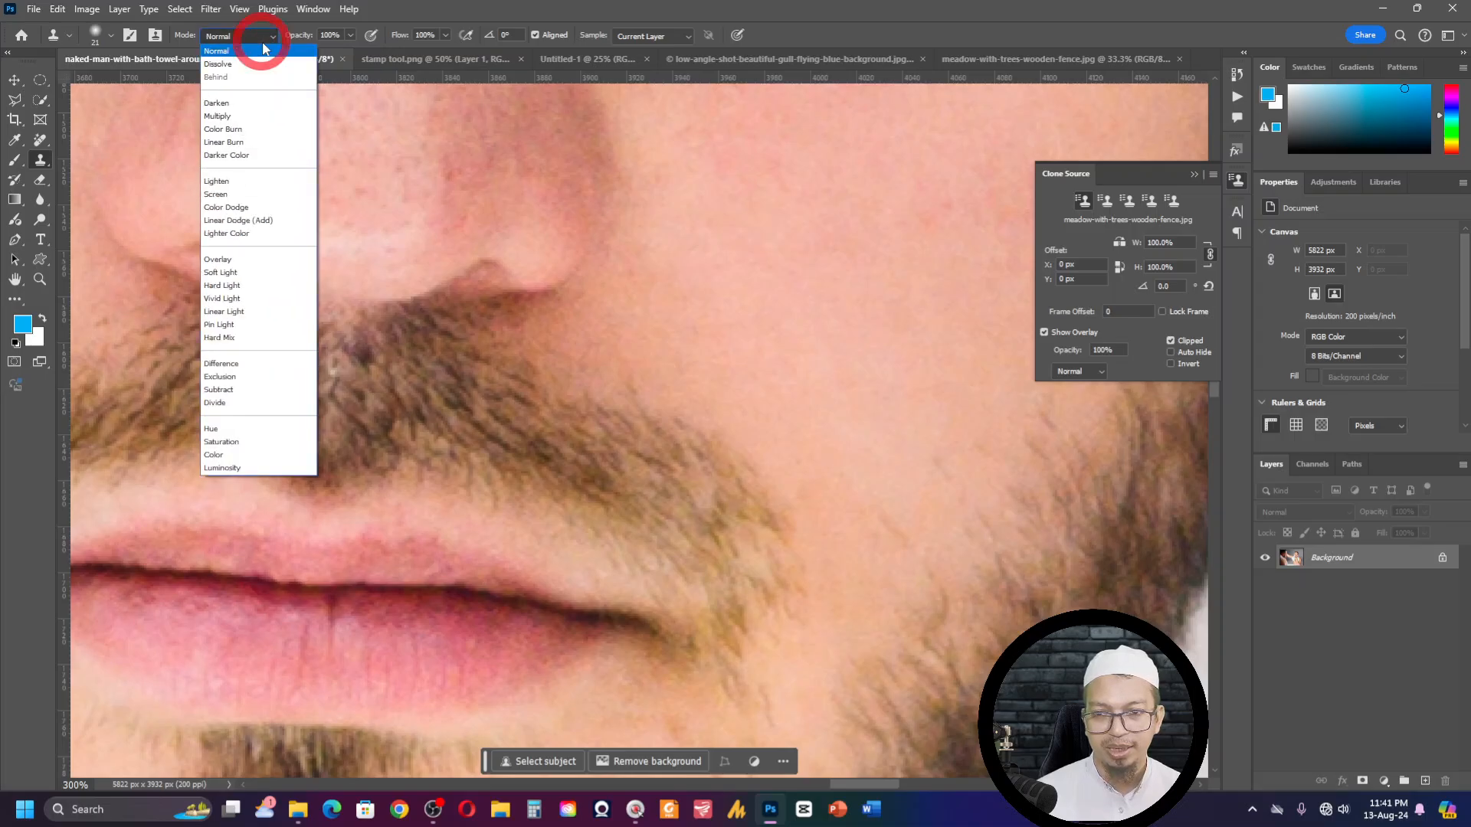
left_click(263, 45)
left_click(260, 40)
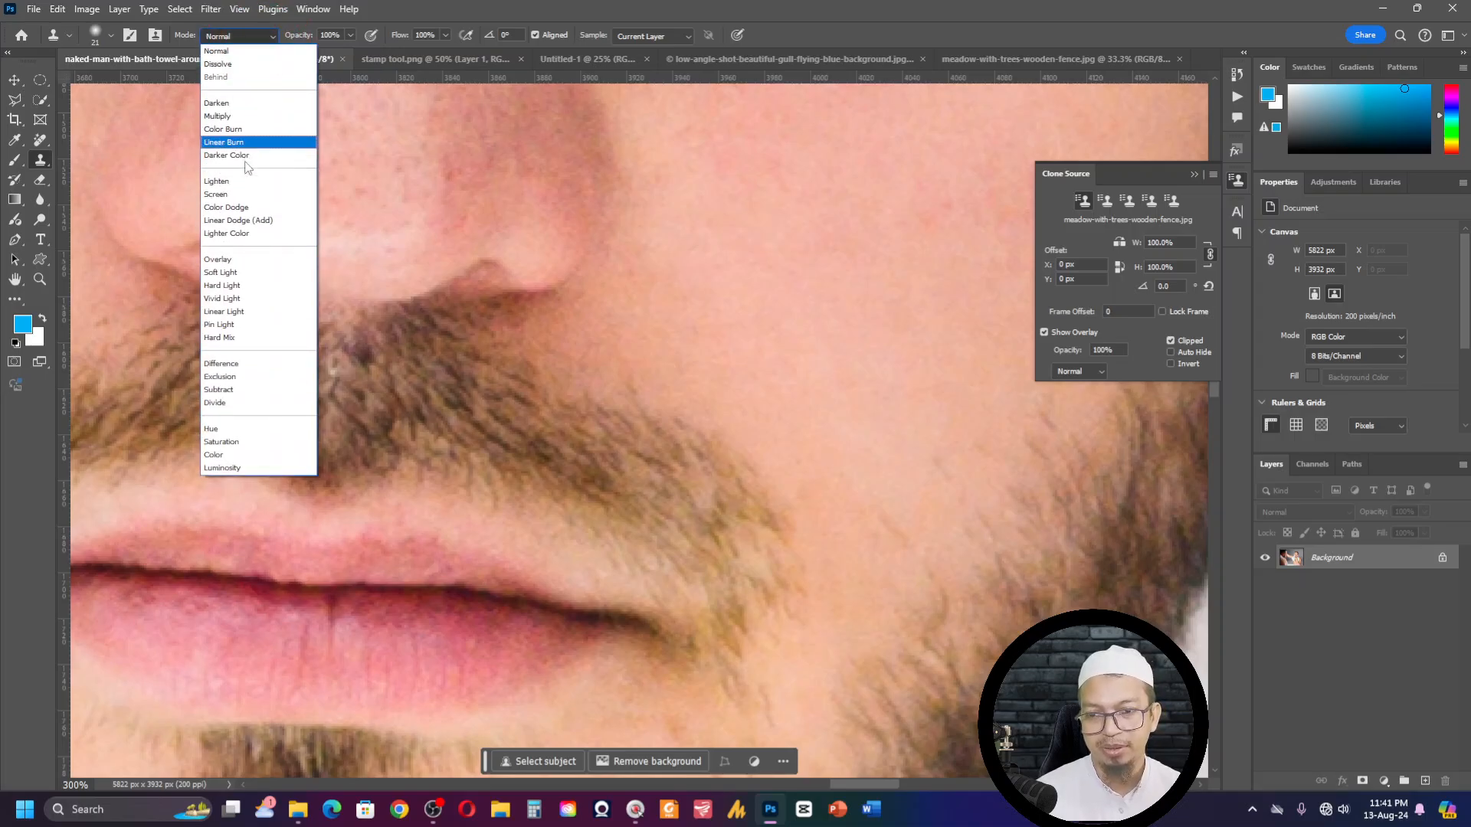
left_click(238, 182)
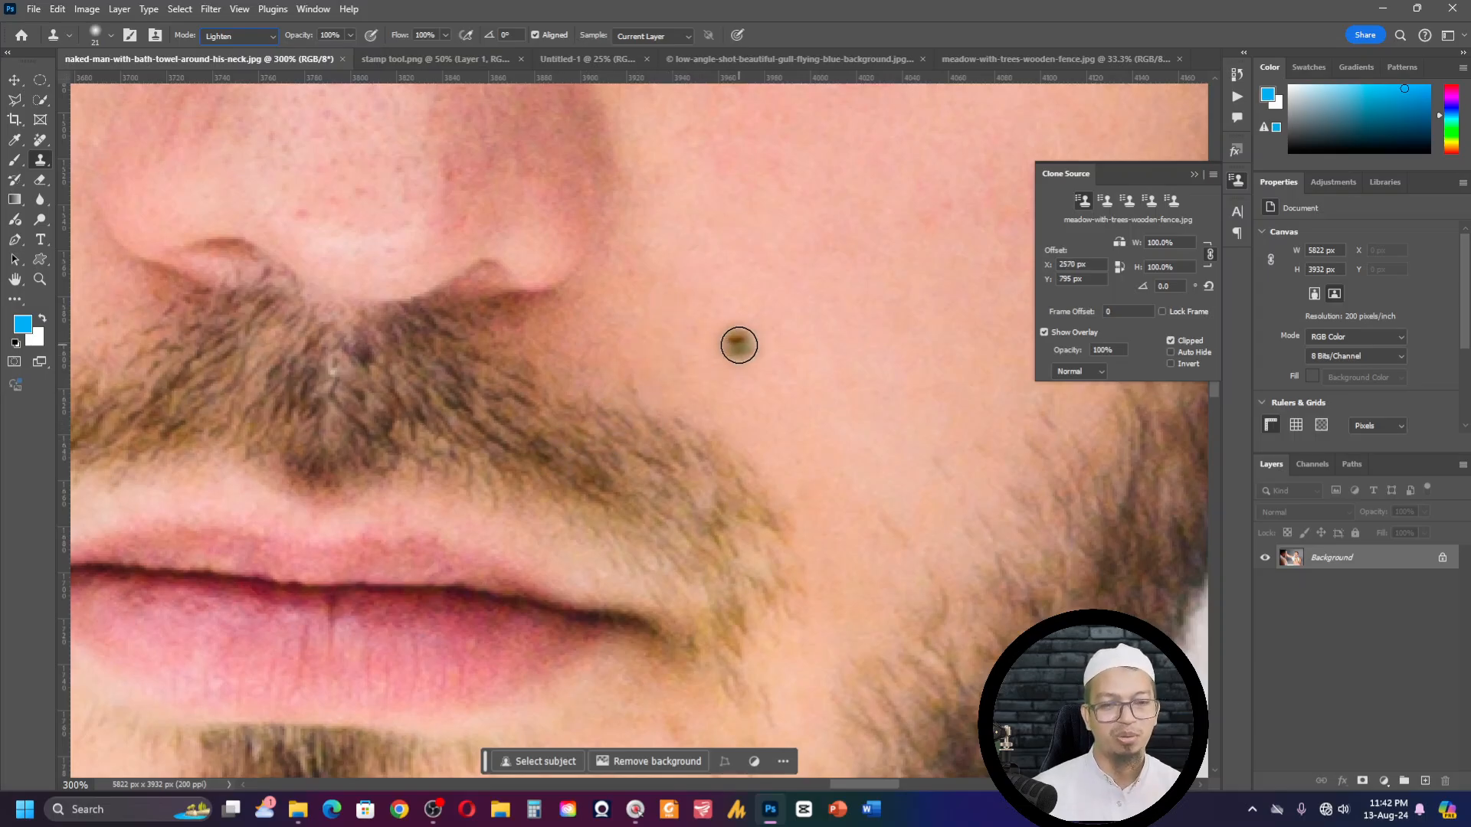
- Sample bare cheek skin beside the moustache and clone it over the moustache's outer edge with the Lighten mode
key("alt")
left_click(708, 379, "alt")
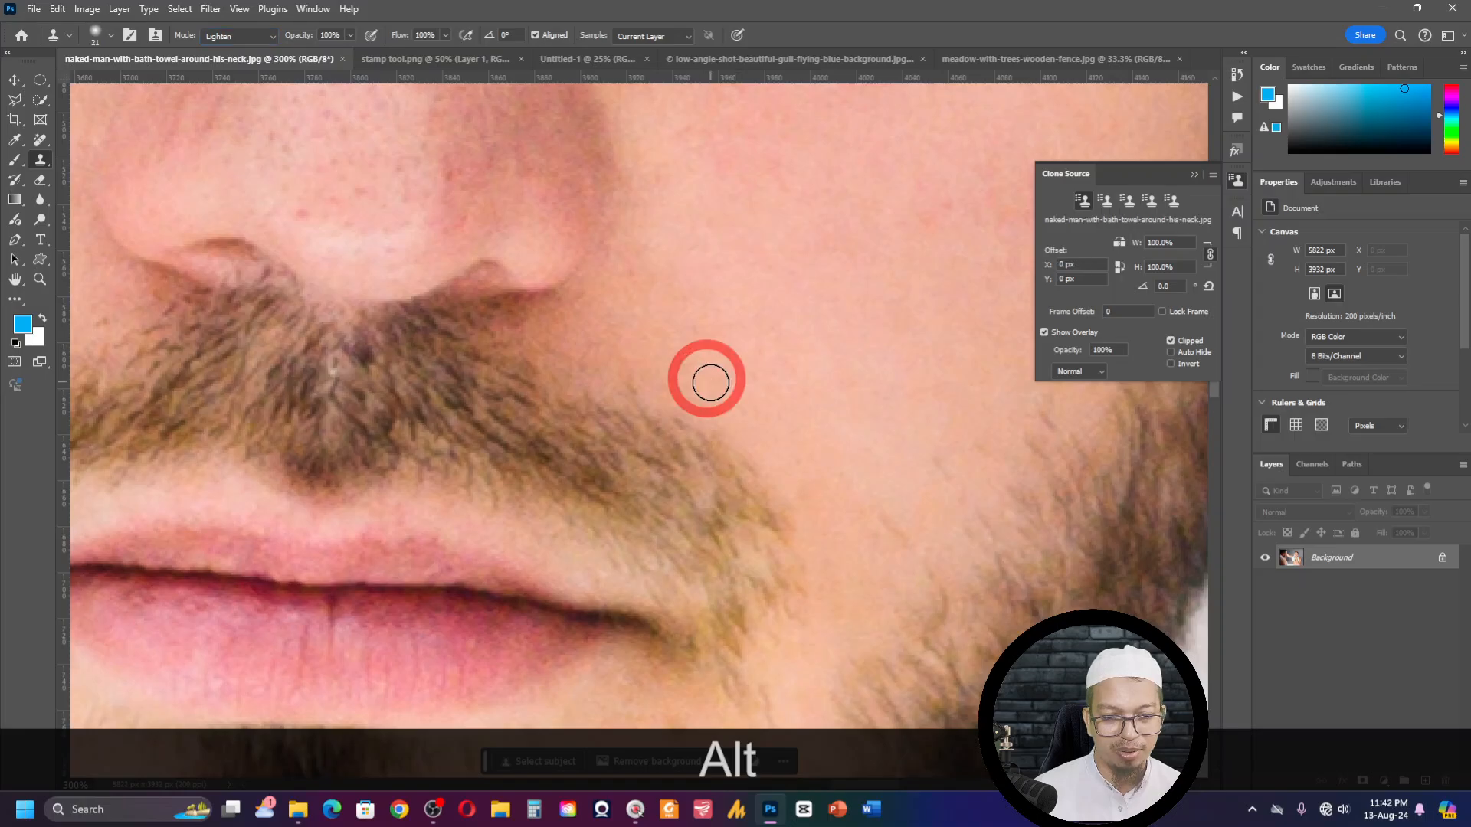
left_click(221, 35)
left_click(230, 178)
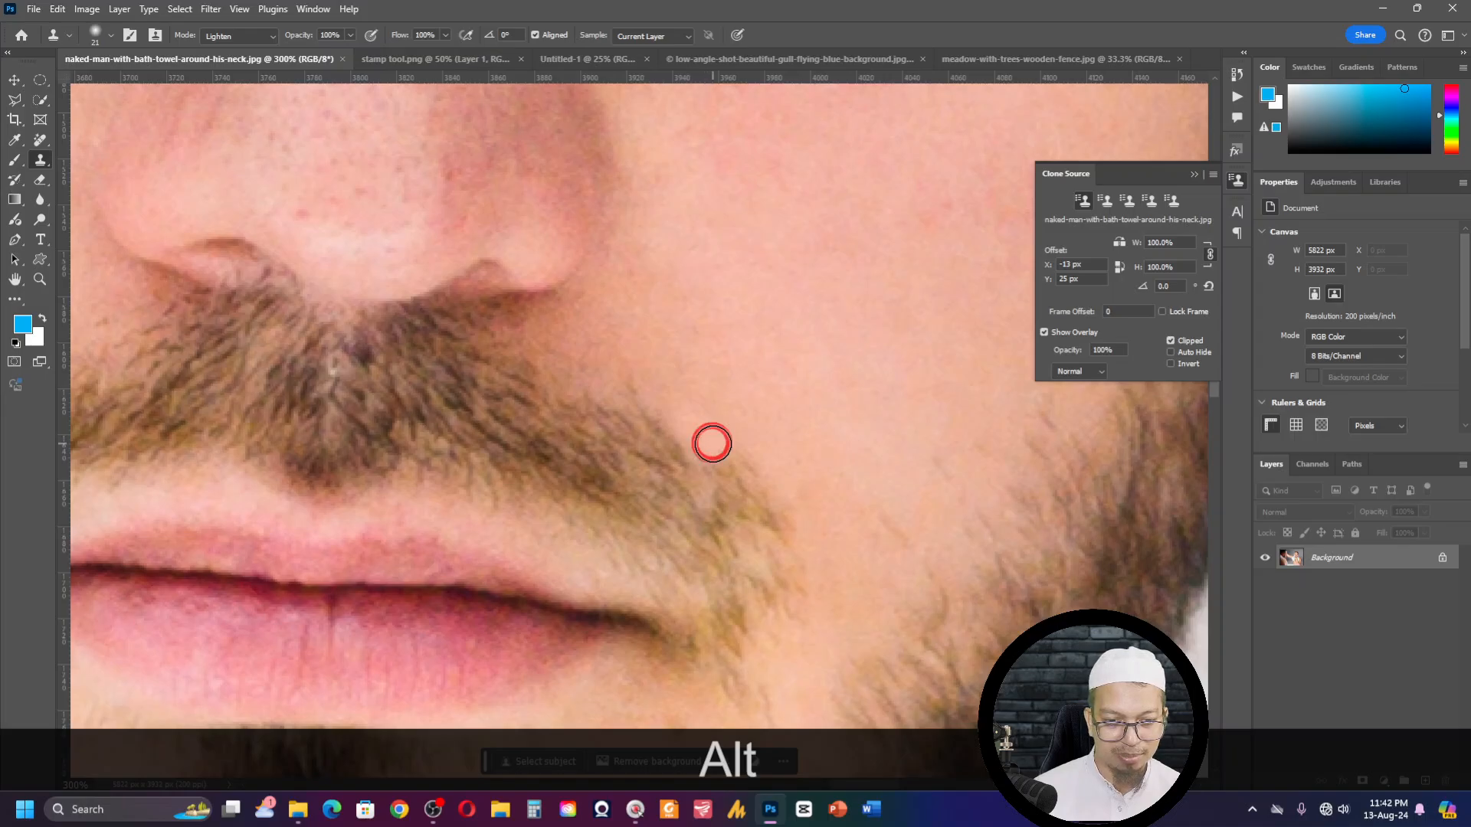
mouse_move(754, 478)
left_mouse_down()
mouse_move(797, 546)
mouse_move(654, 436)
mouse_move(630, 394)
mouse_move(660, 480)
mouse_move(825, 549)
left_mouse_up()
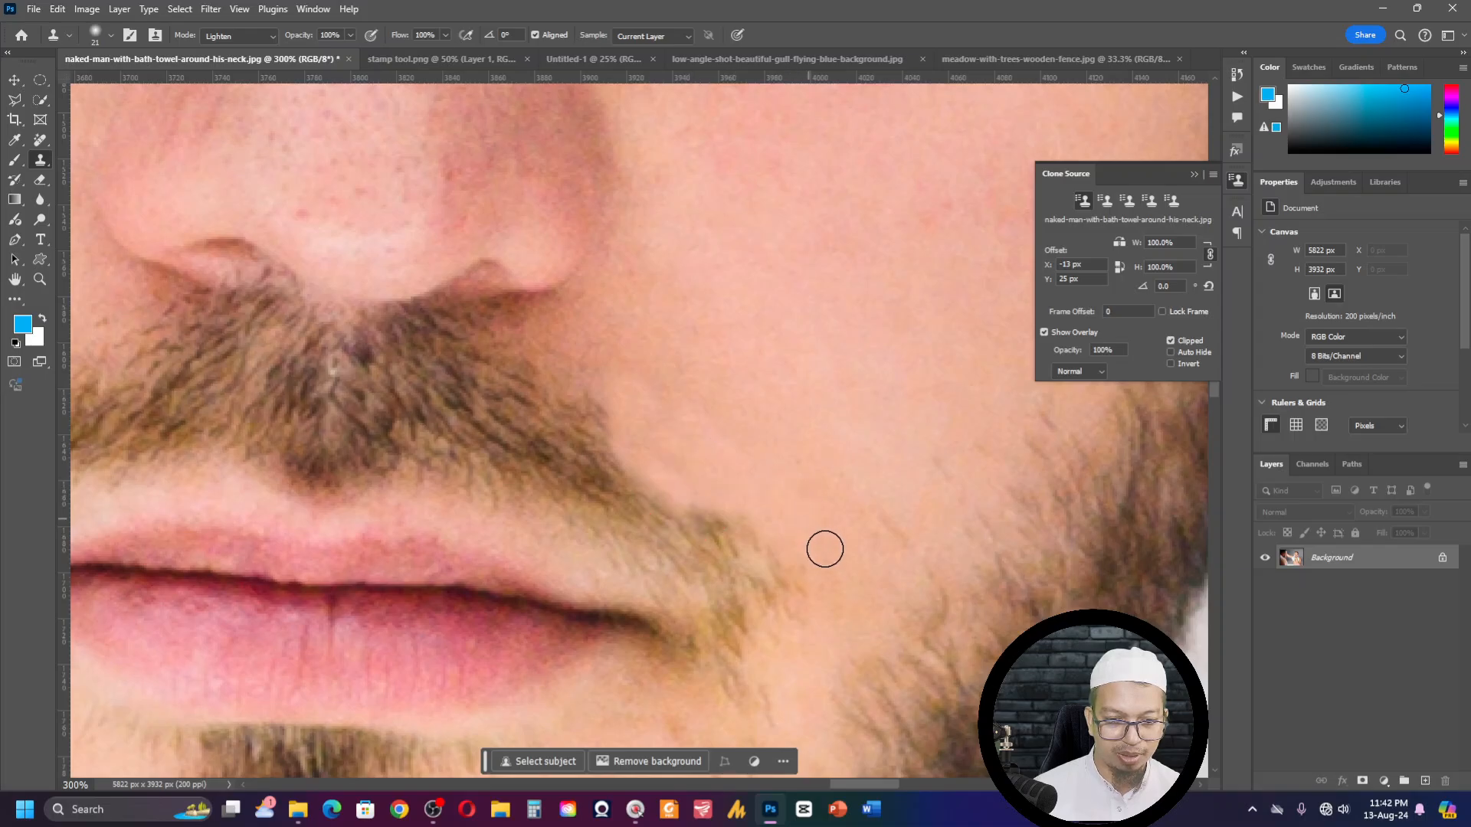
key("alt")
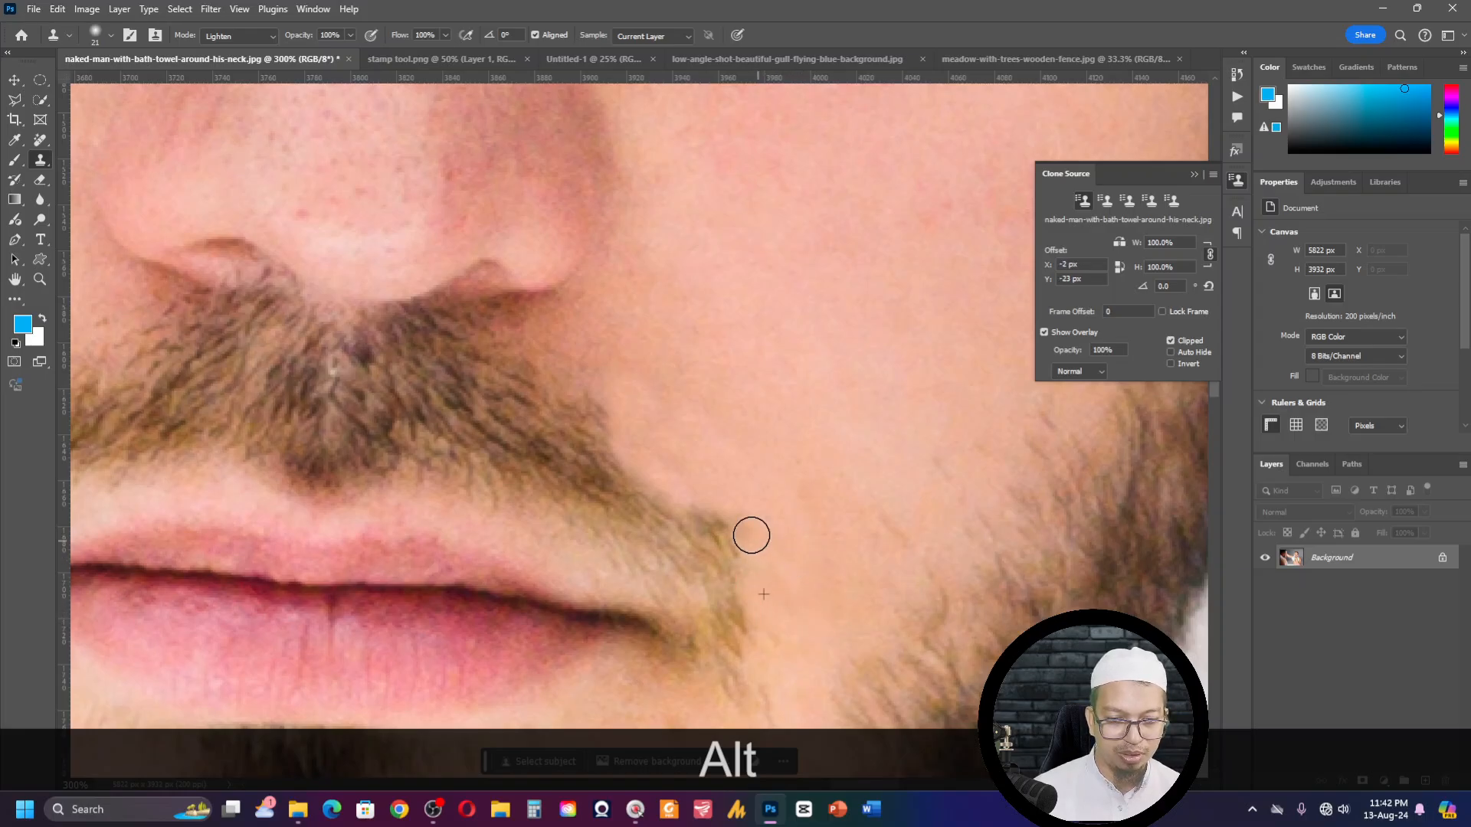
left_click(806, 559, "alt")
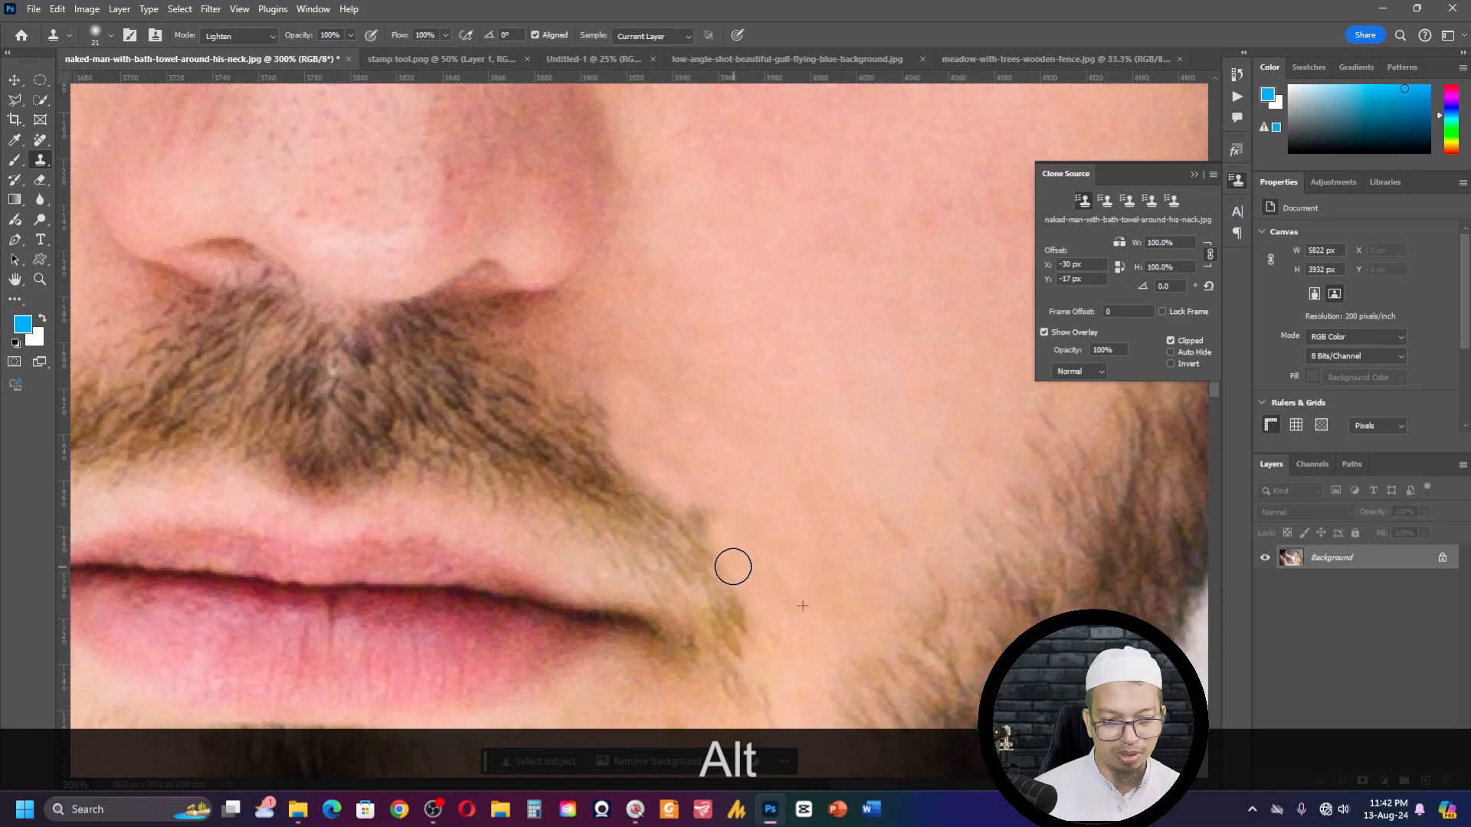
- Clone nearby skin over the hairs around the corner of the mouth, resampling the source between strokes
key("space")
left_click_drag(791, 595, 687, 499)
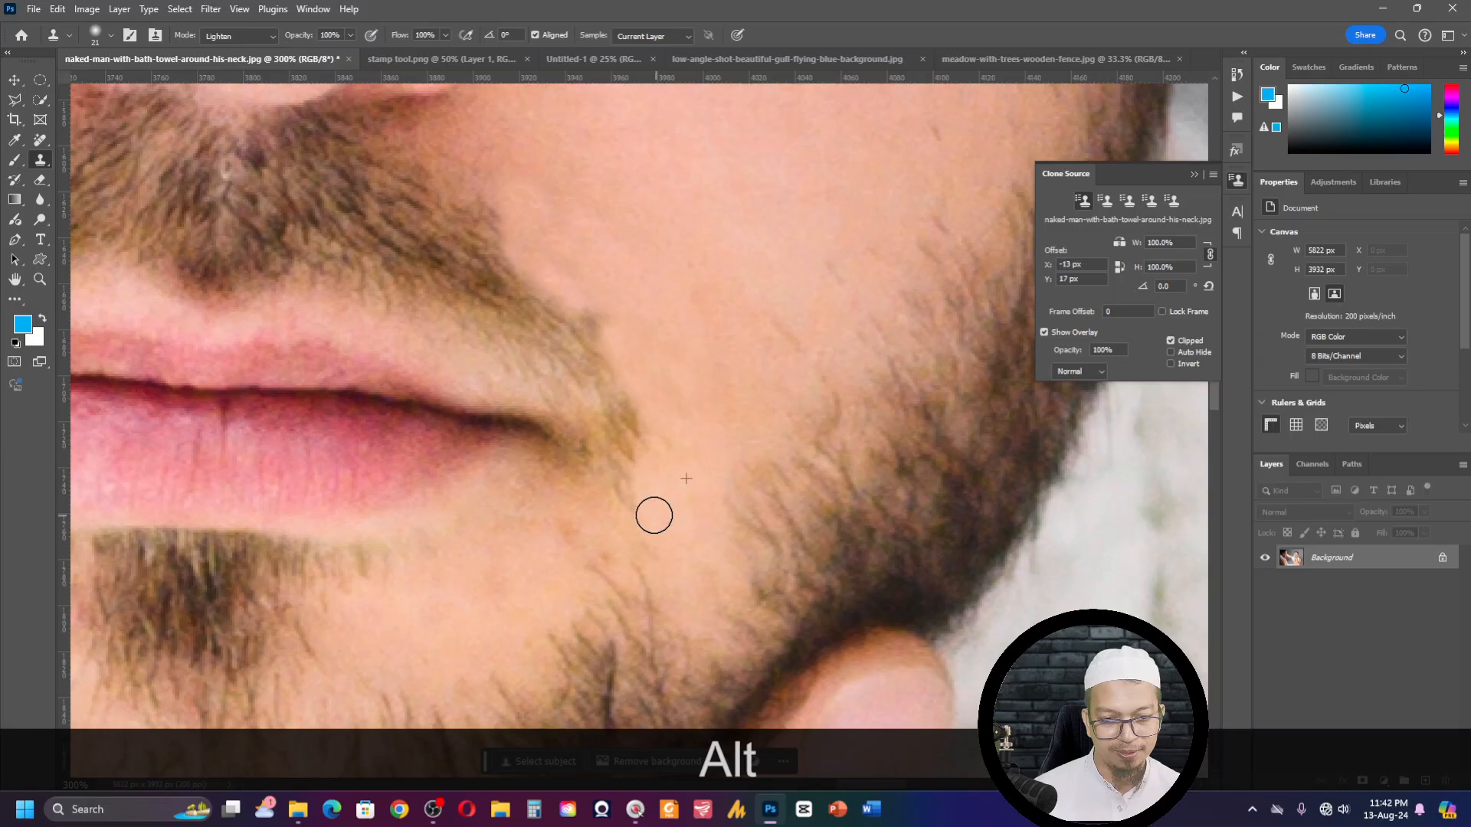
left_click(651, 507, "alt")
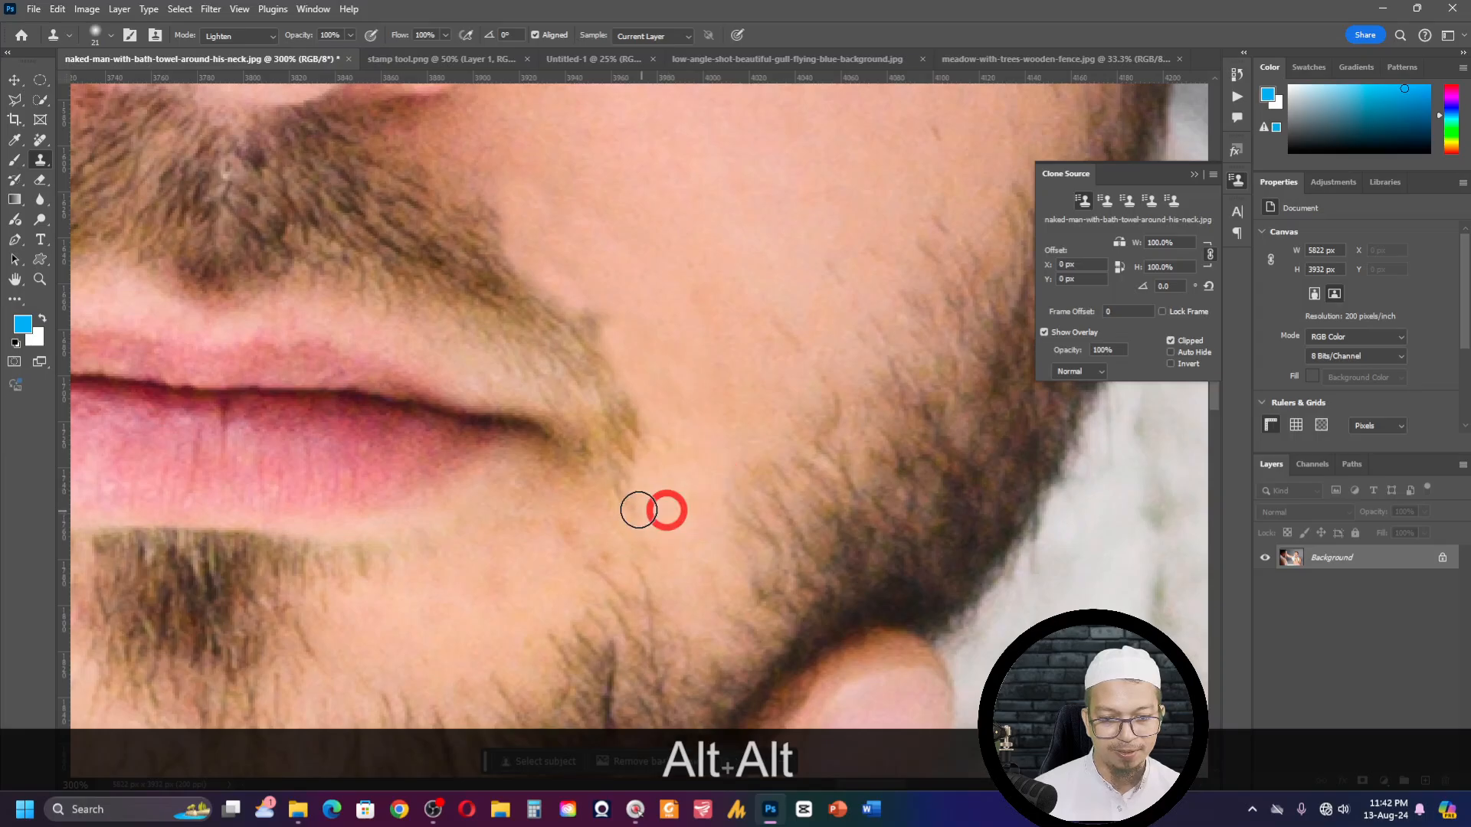
left_click(674, 425, "alt")
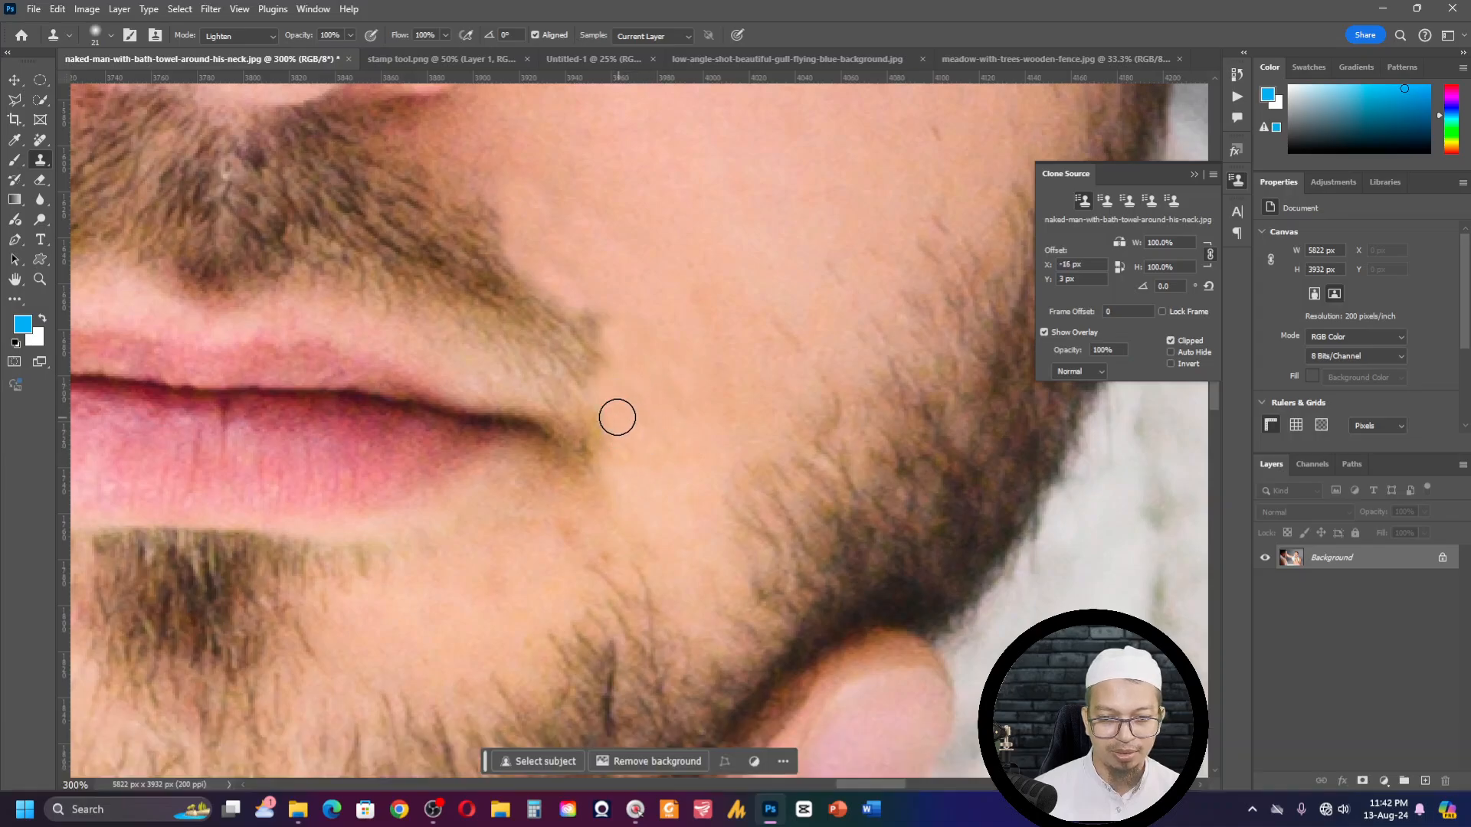
left_click(468, 363, "alt")
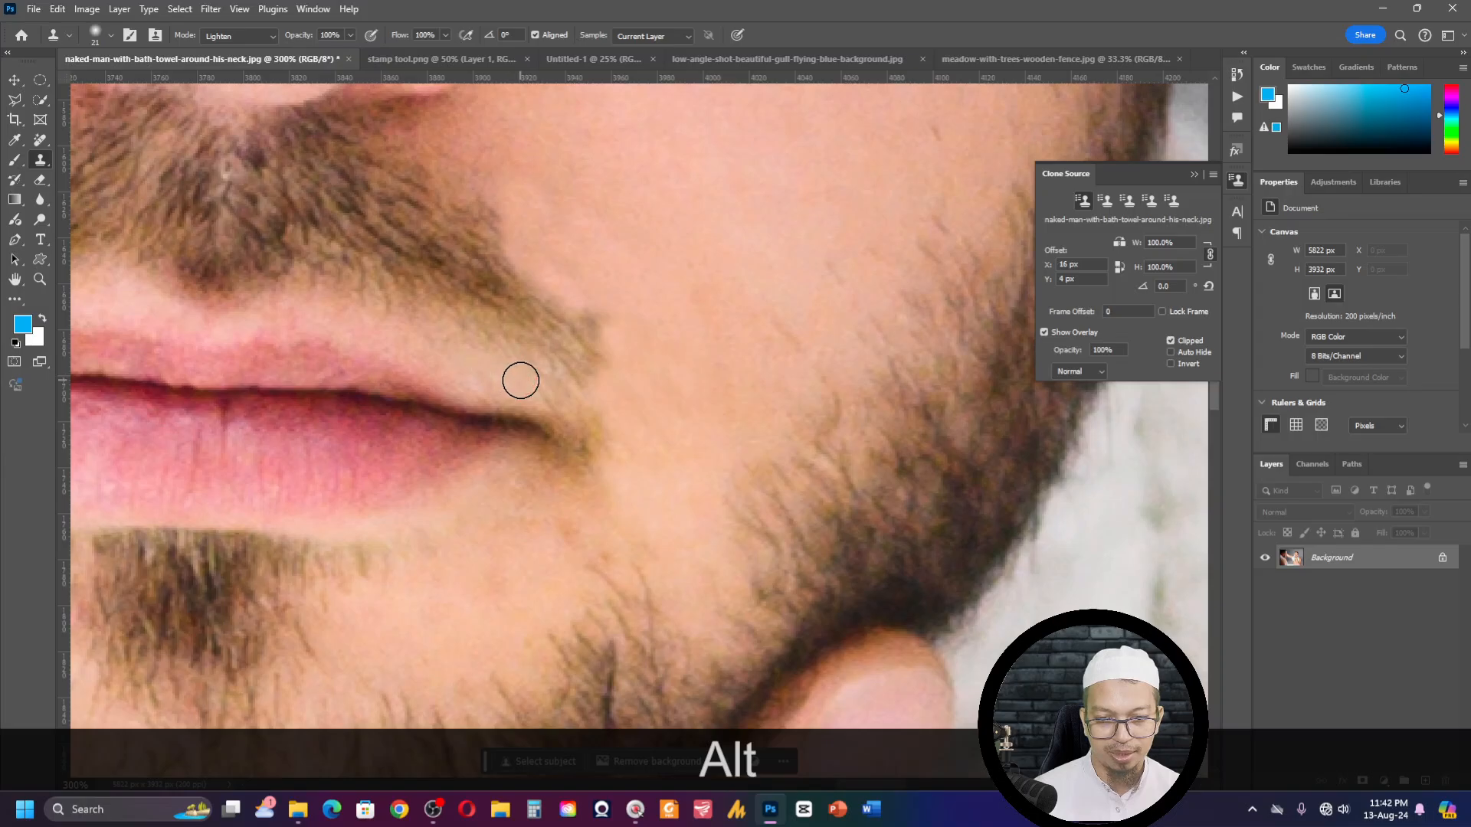
left_click_drag(520, 381, 588, 408)
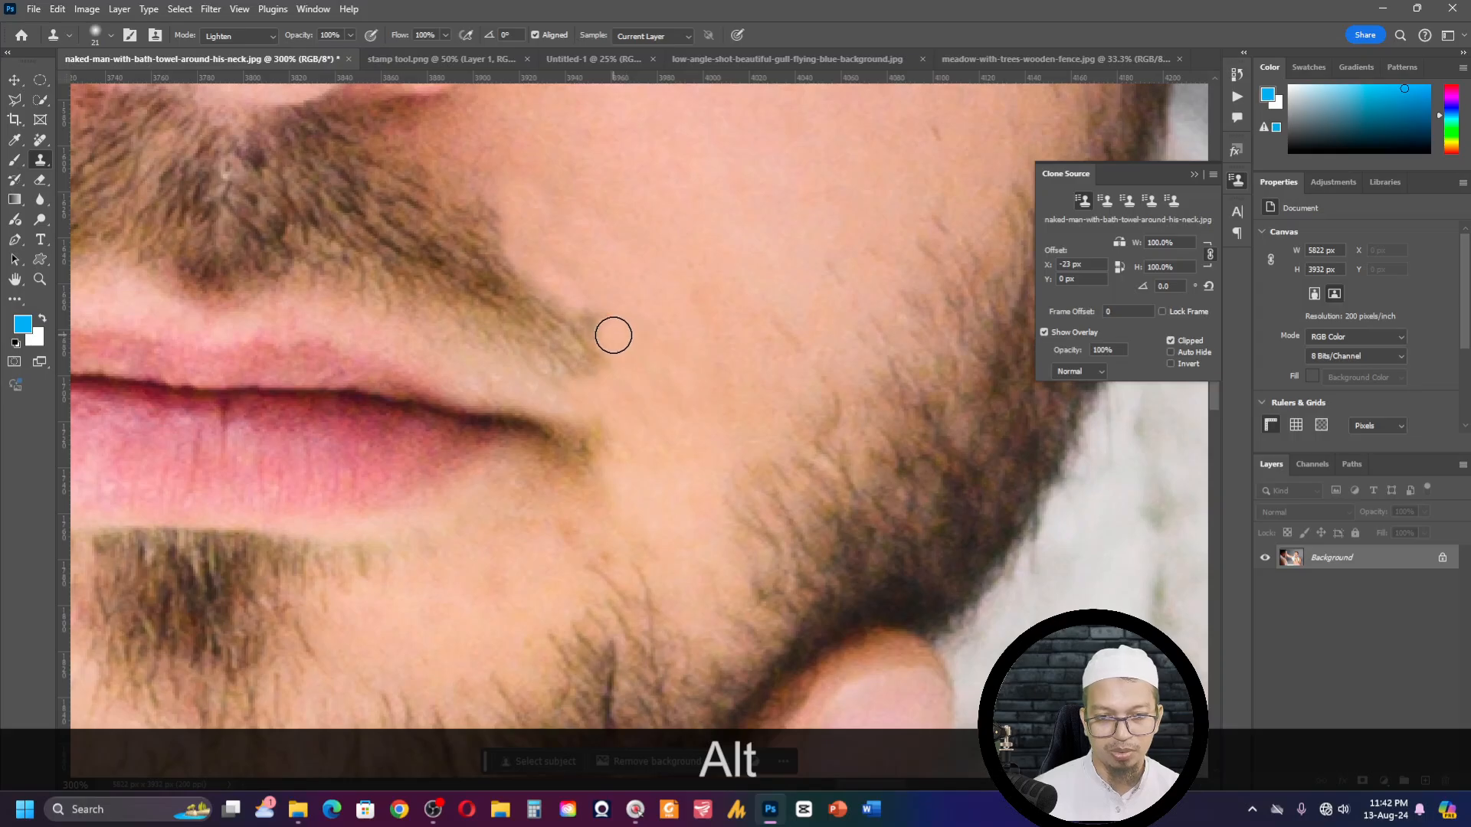
- Enlarge the brush to 30 px, set its flow to 50%, and clone cheek skin over the outer end of the moustache
key("bracketright")
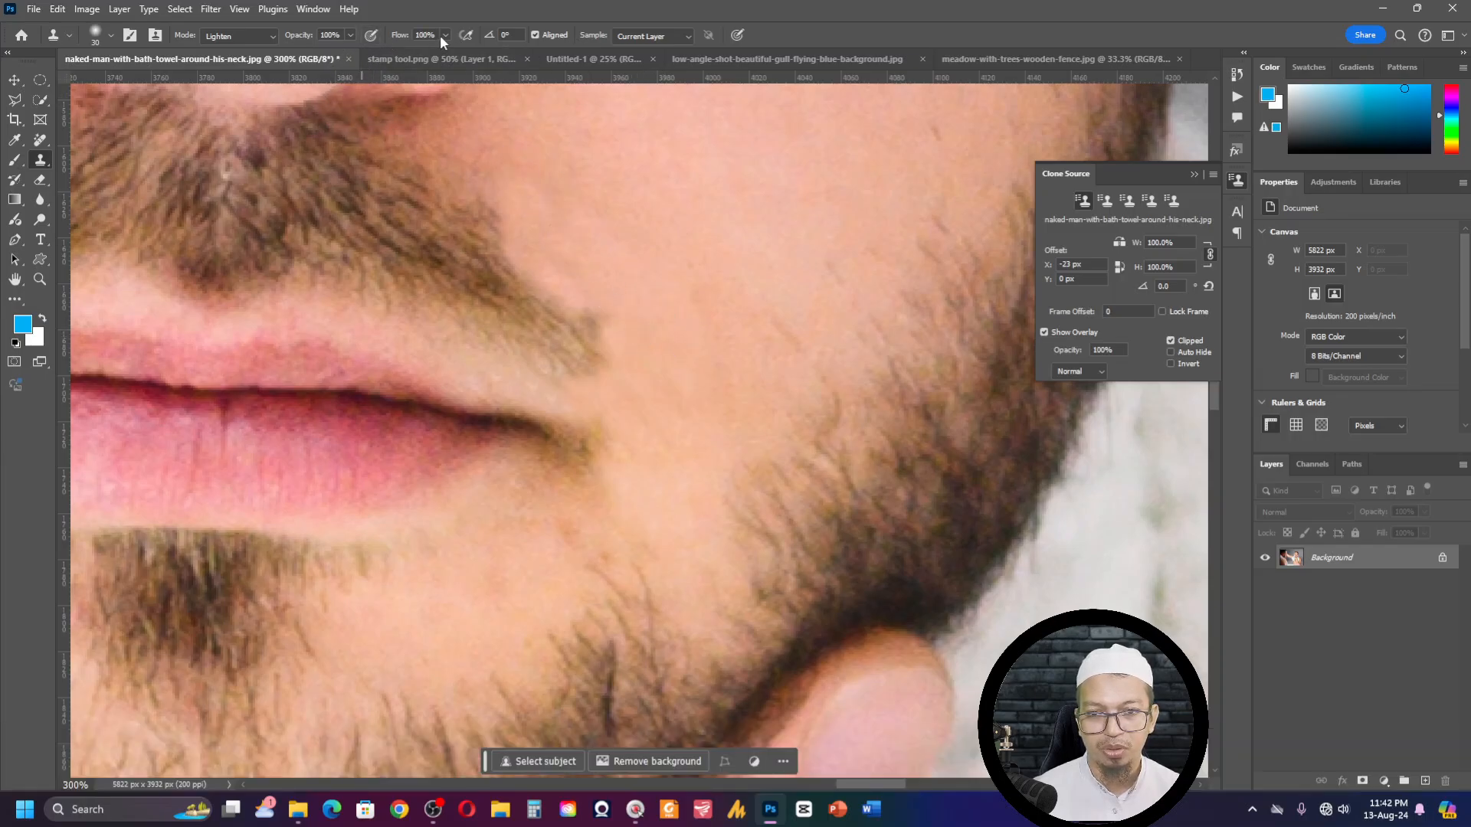
type("50")
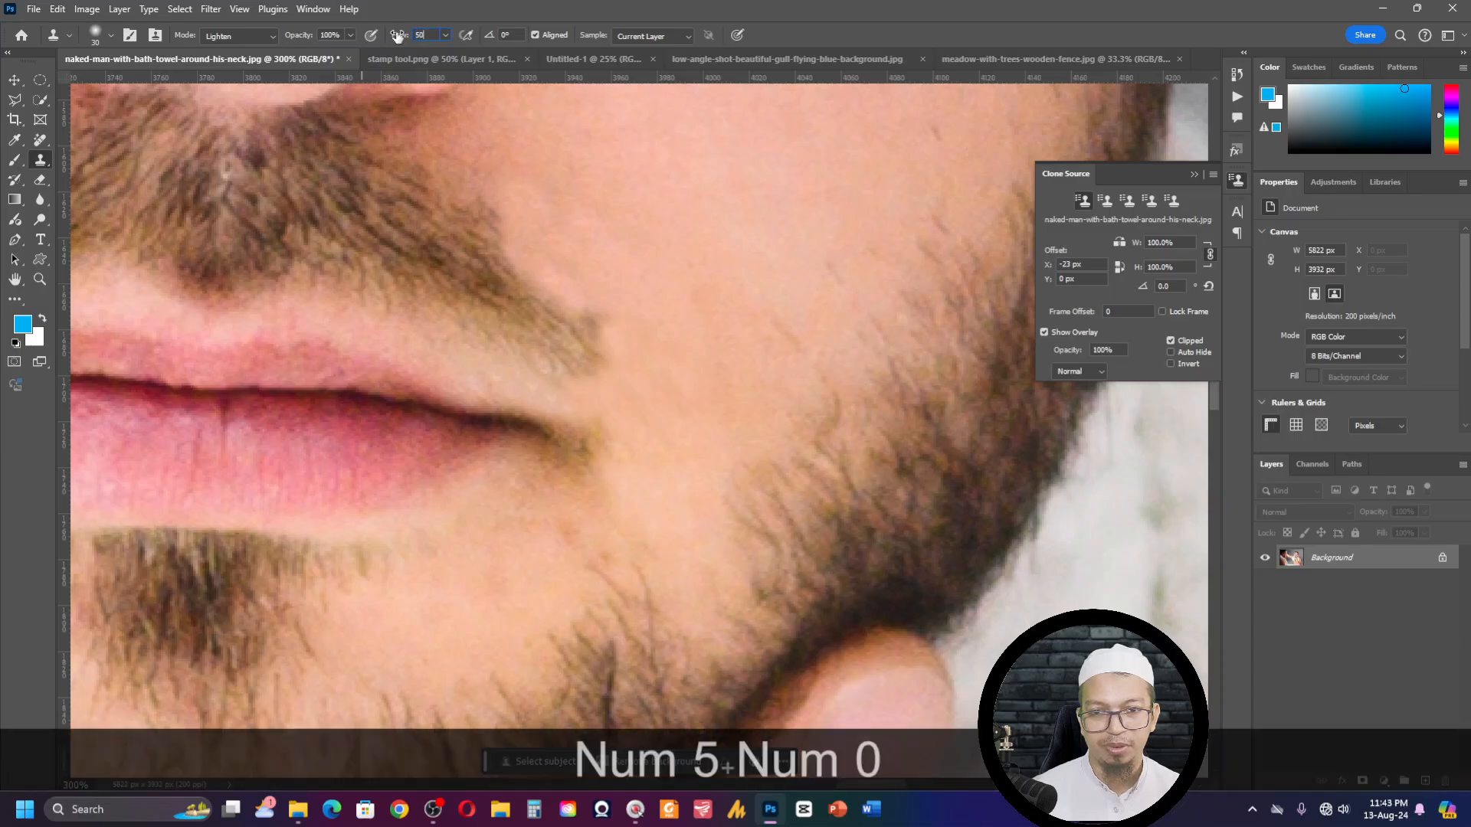
left_click(631, 261, "alt")
mouse_move(559, 303)
left_mouse_down()
mouse_move(607, 343)
mouse_move(515, 295)
mouse_move(469, 214)
mouse_move(536, 315)
mouse_move(449, 233)
mouse_move(535, 361)
left_mouse_up()
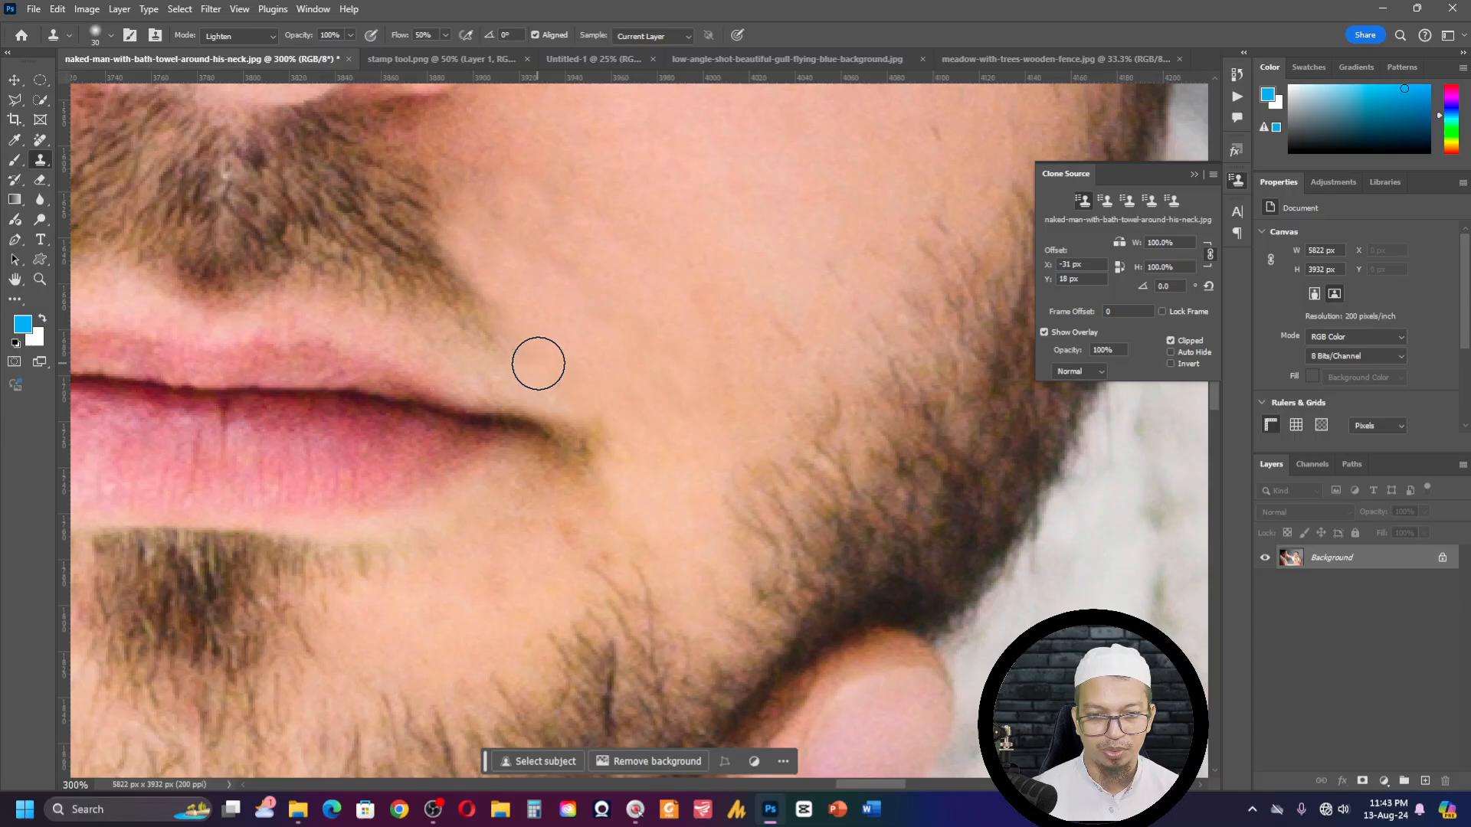
left_click(581, 192, "alt")
left_click_drag(573, 262, 588, 296)
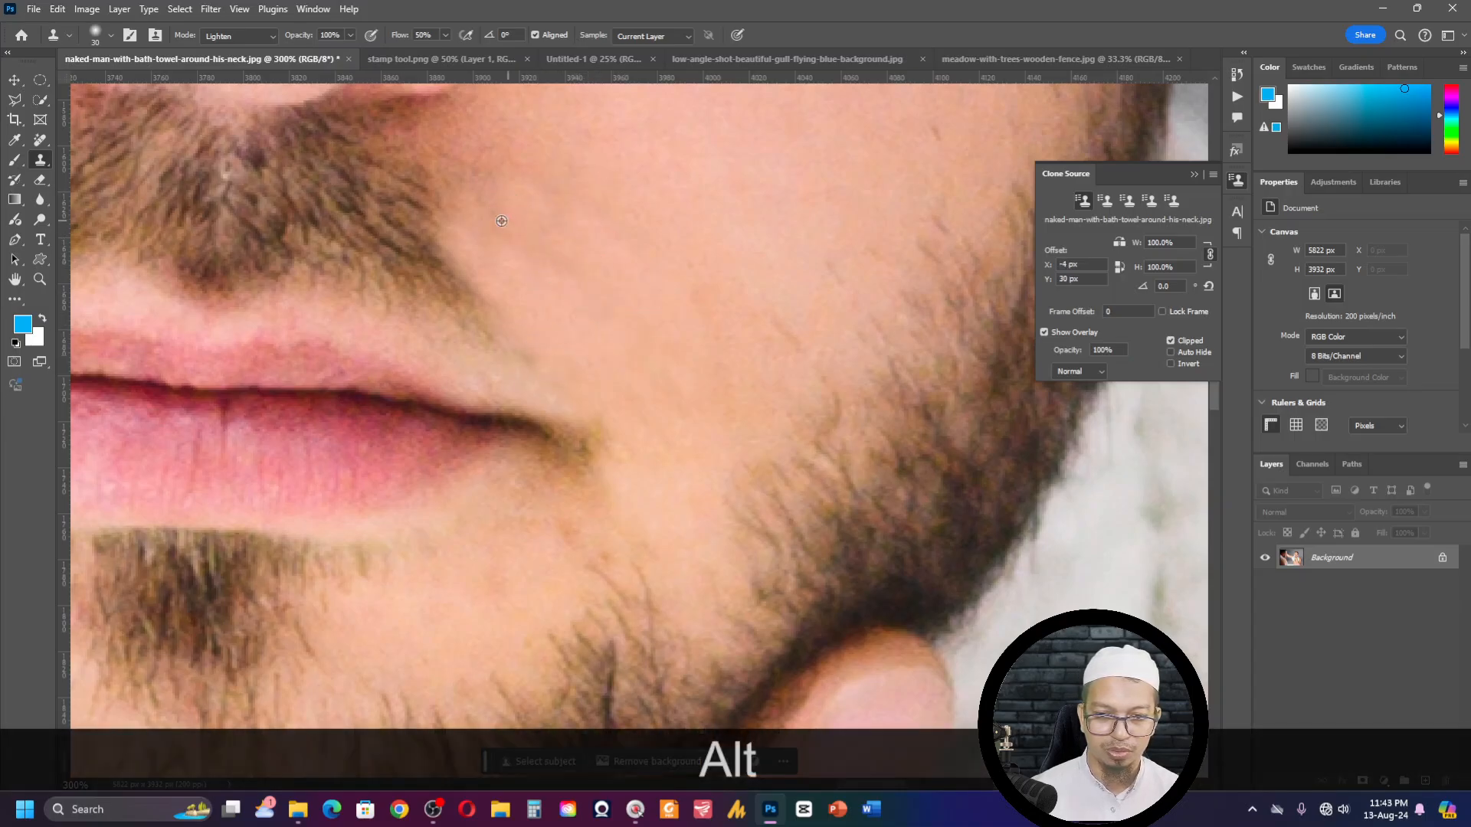
- Clone cheek skin over the moustache's remaining outer strip from beside the nostril down to above the upper lip
left_click(498, 153, "alt")
mouse_move(465, 164)
left_mouse_down()
mouse_move(472, 217)
mouse_move(470, 191)
mouse_move(430, 204)
mouse_move(424, 230)
mouse_move(466, 312)
left_mouse_up()
left_click(476, 164, "alt")
left_click(432, 162)
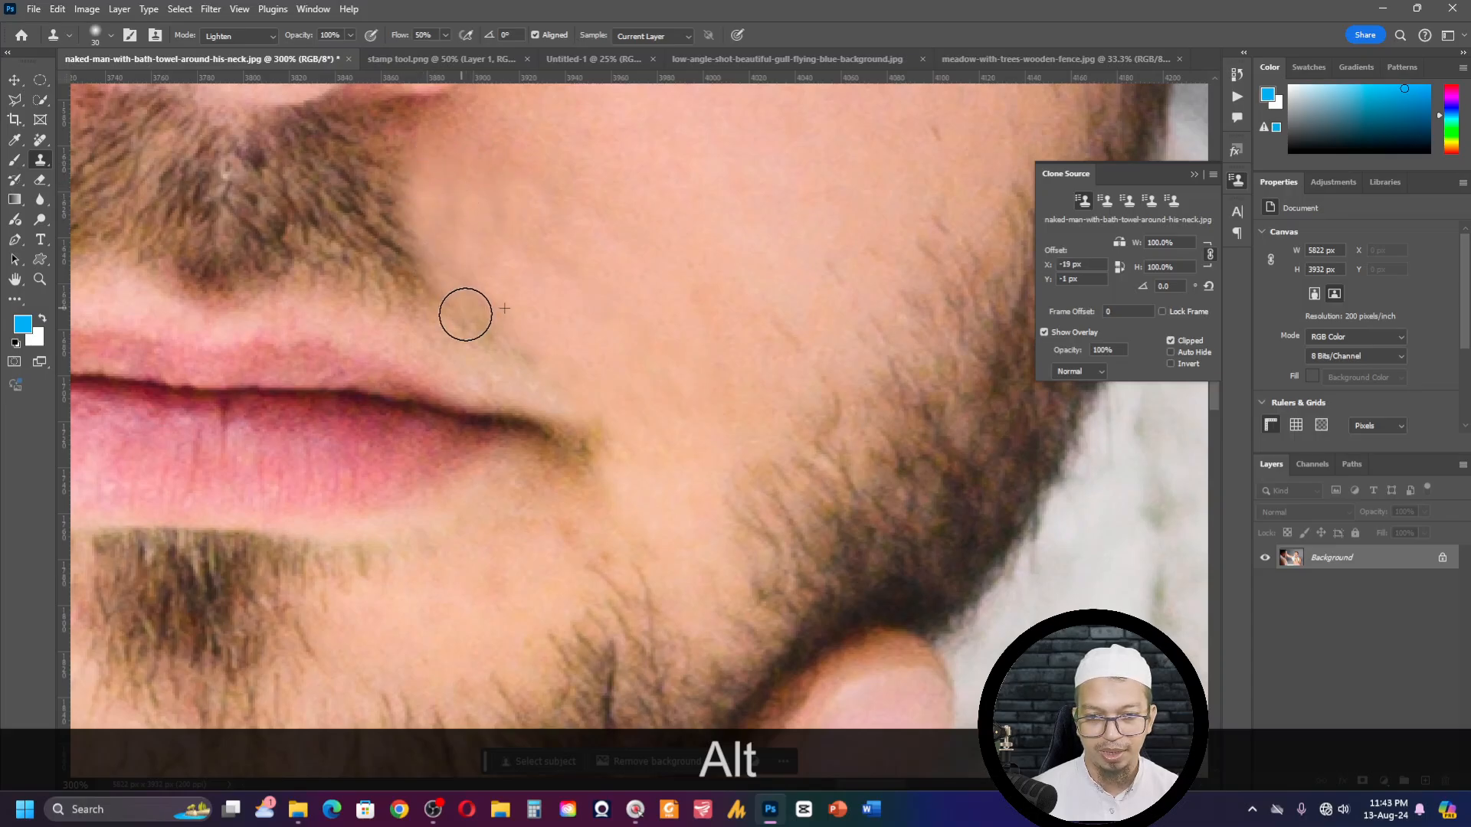
key("alt")
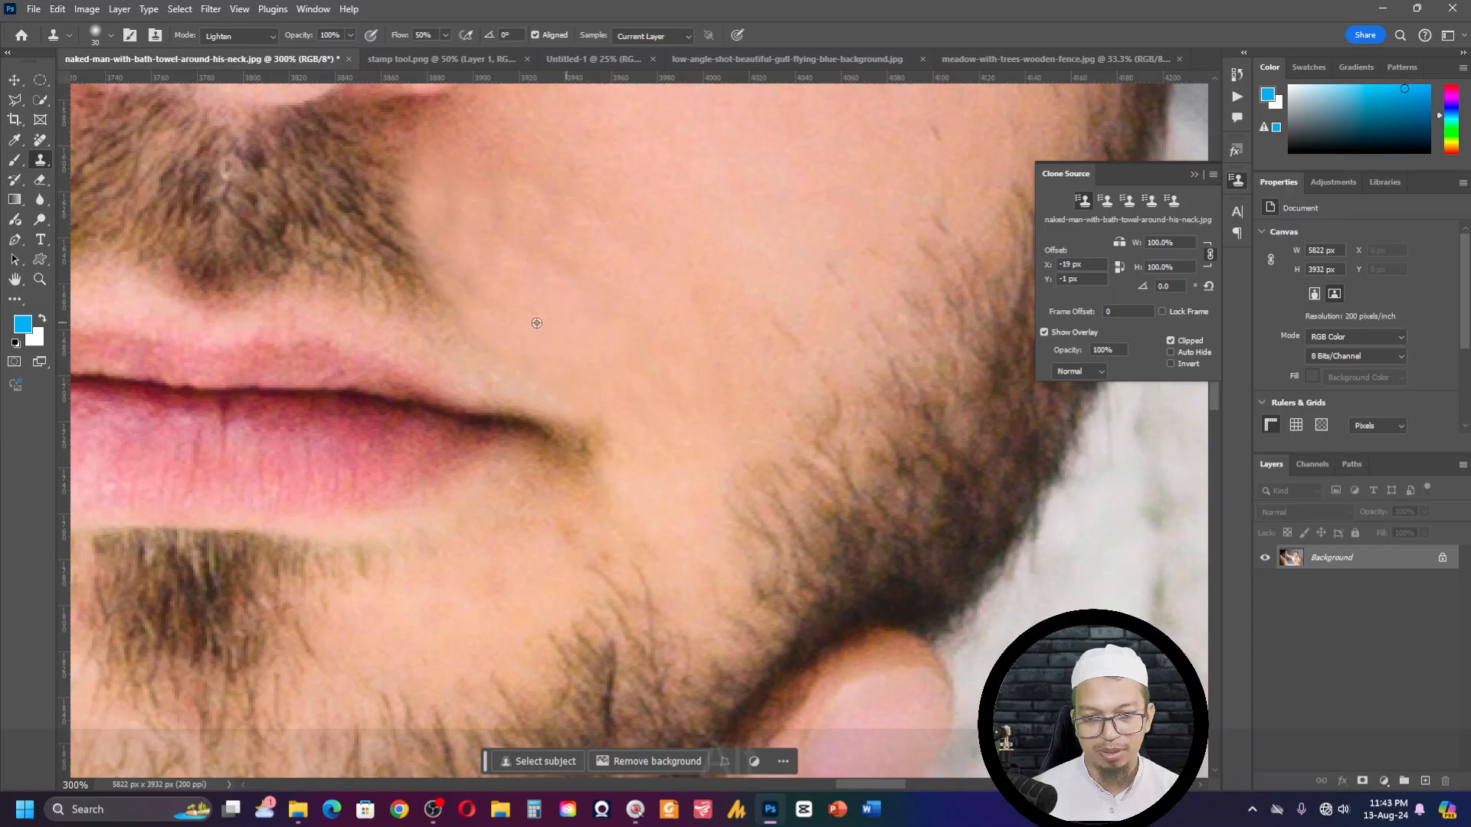
- Clone sampled cheek skin further inward over the moustache hair below the nostril
left_click(556, 224, "alt")
mouse_move(356, 199)
left_mouse_down()
mouse_move(378, 197)
mouse_move(381, 230)
mouse_move(437, 302)
mouse_move(396, 236)
left_mouse_up()
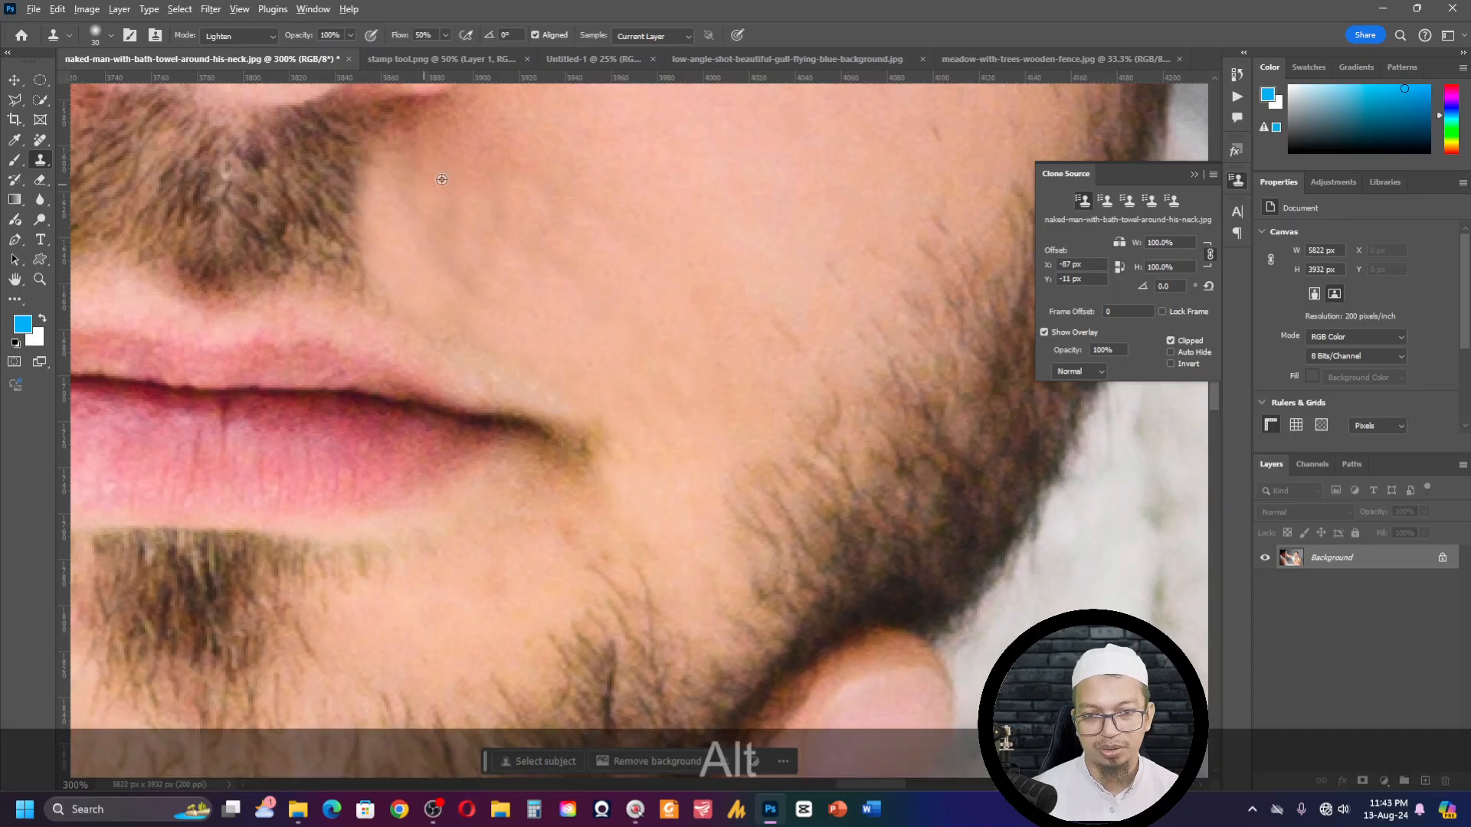
left_click(545, 120, "alt")
mouse_move(420, 152)
left_mouse_down()
mouse_move(424, 249)
mouse_move(436, 212)
left_mouse_up()
- Even out the skin between the moustache's outer edge and the mouth corner by cloning nearby cheek skin, resampling between strokes
left_click(520, 345, "alt")
mouse_move(481, 330)
left_mouse_down()
mouse_move(449, 311)
mouse_move(463, 225)
left_mouse_up()
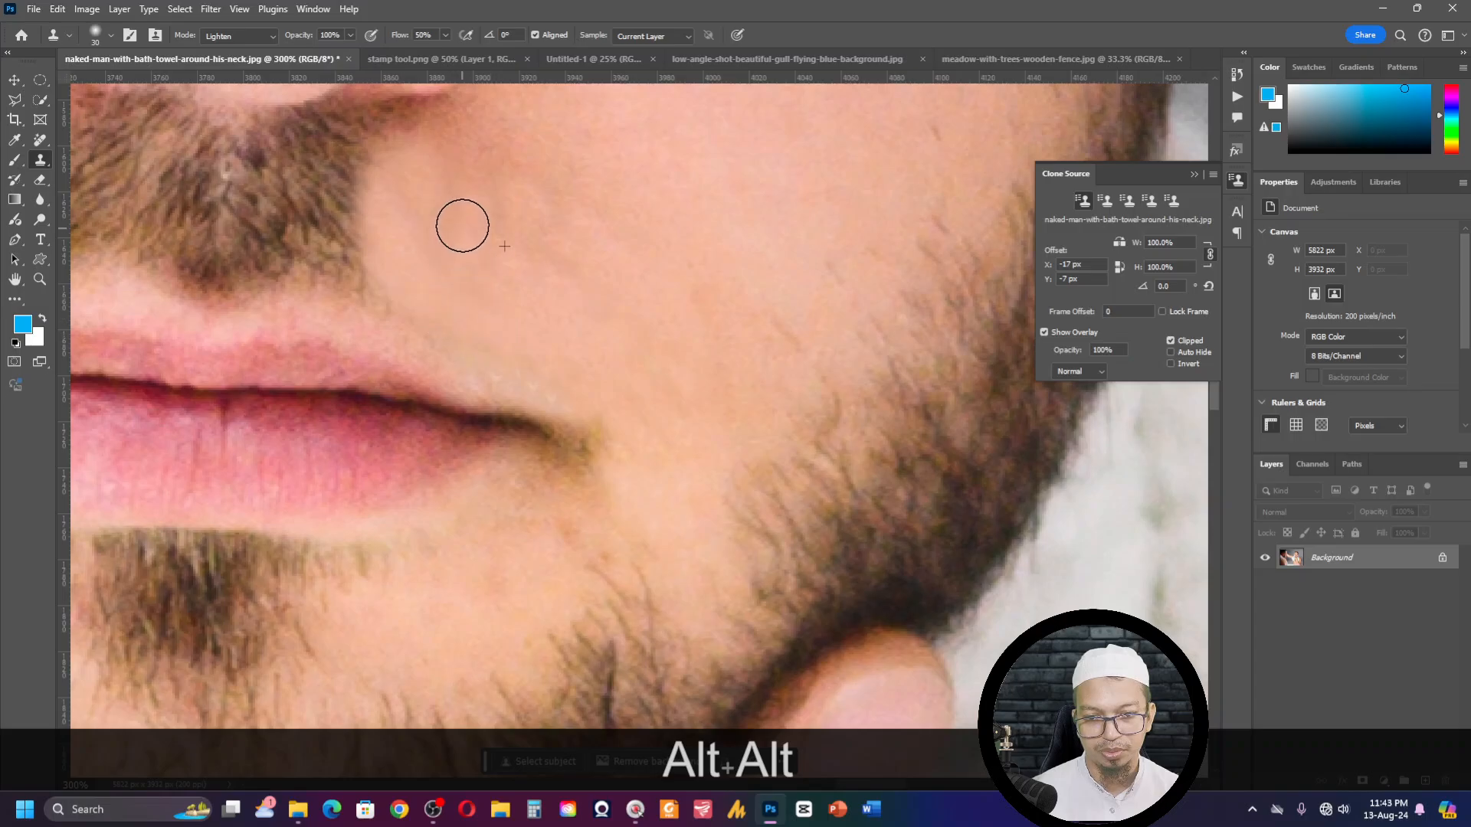
left_click(583, 176, "alt")
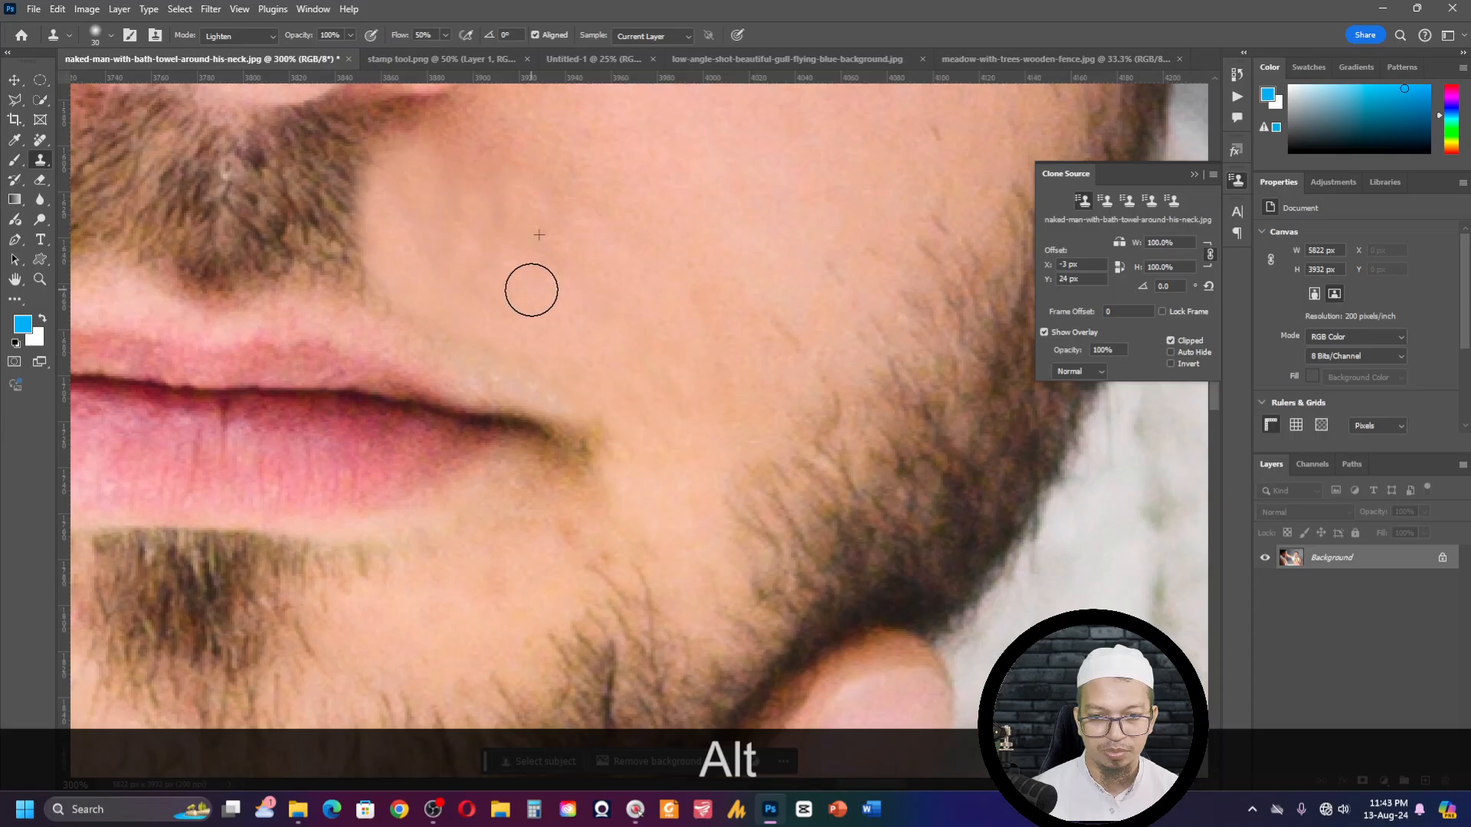
left_click(542, 312, "alt")
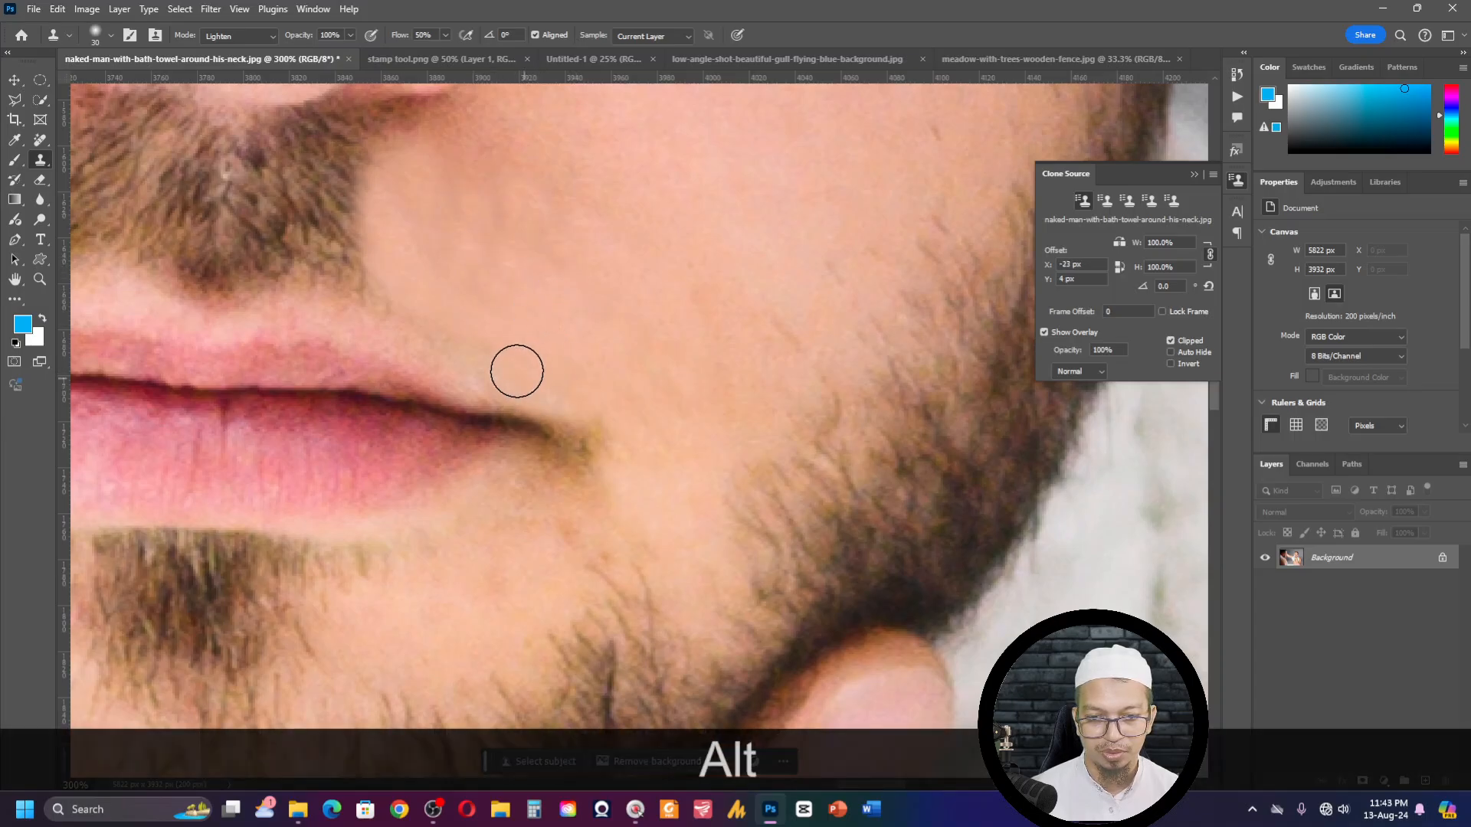
left_click(439, 300, "alt")
left_click(423, 322, "alt")
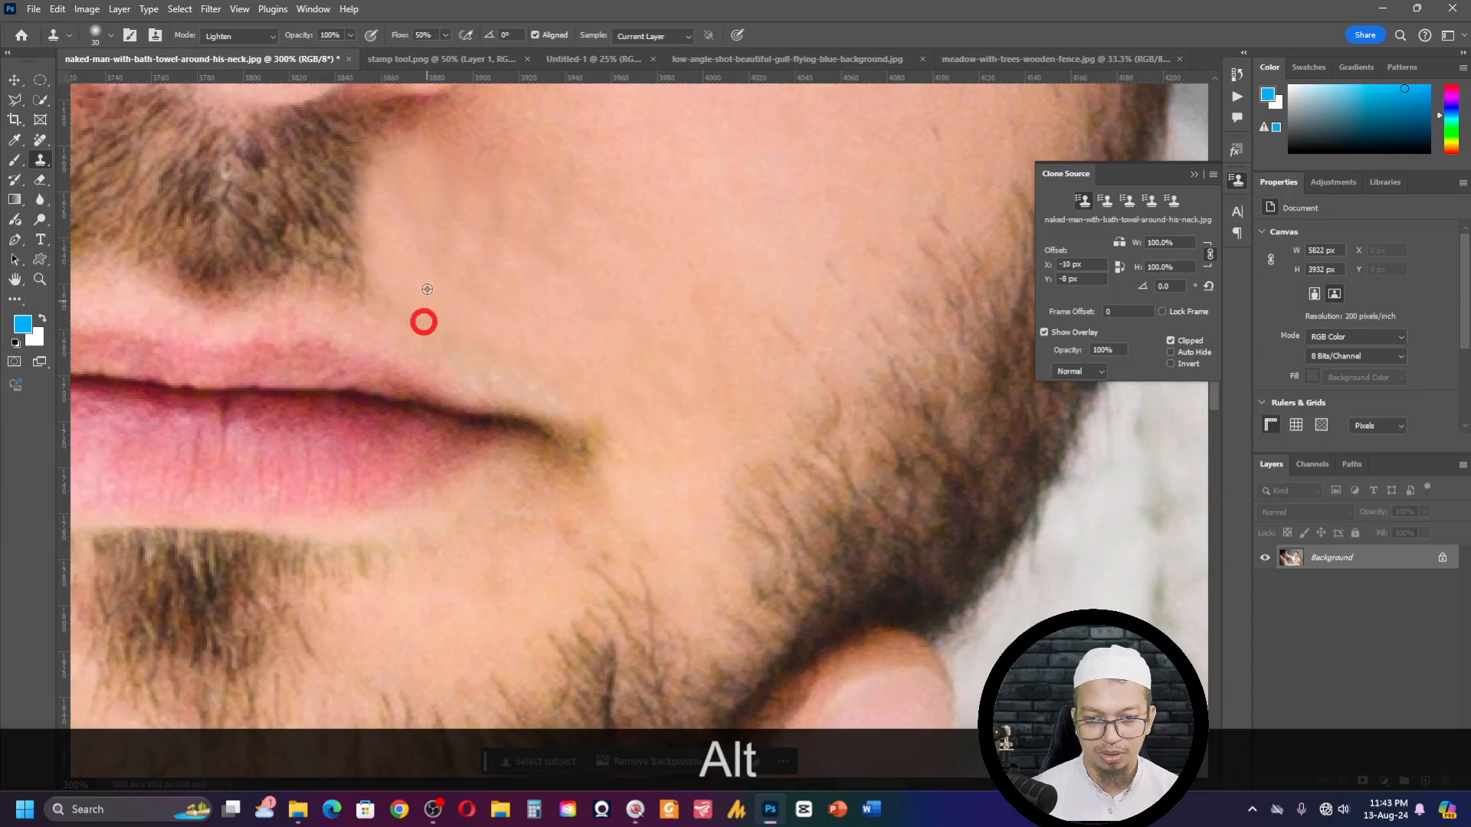
left_click(592, 371, "alt")
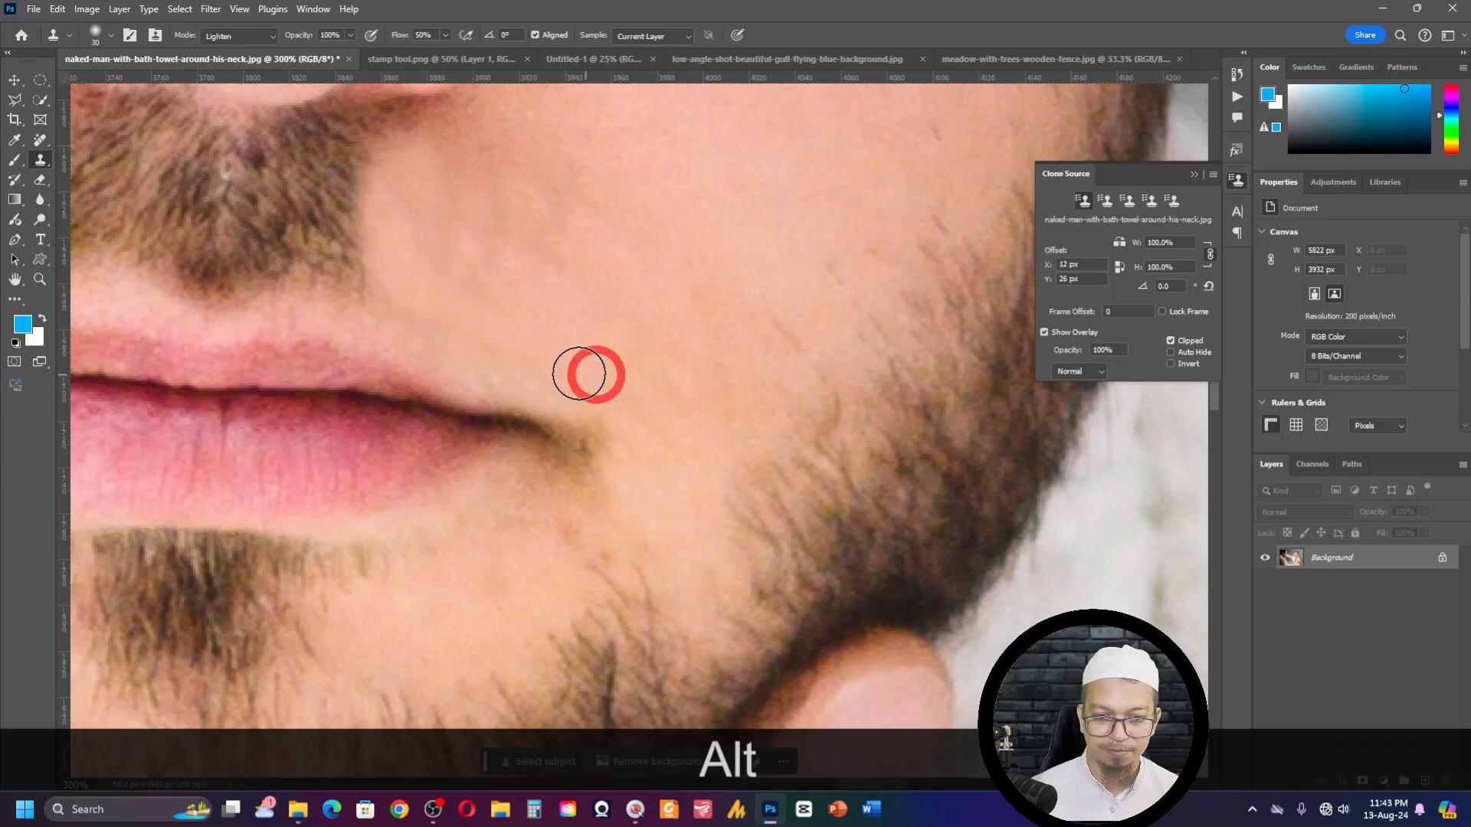
left_click(397, 308, "alt")
- Clone cheek skin over the moustache's outer edge, from just under the nostril down towards the upper lip
key("space")
left_click_drag(502, 244, 506, 529)
mouse_move(659, 245)
left_mouse_down()
mouse_move(551, 421)
mouse_move(603, 212)
left_mouse_up()
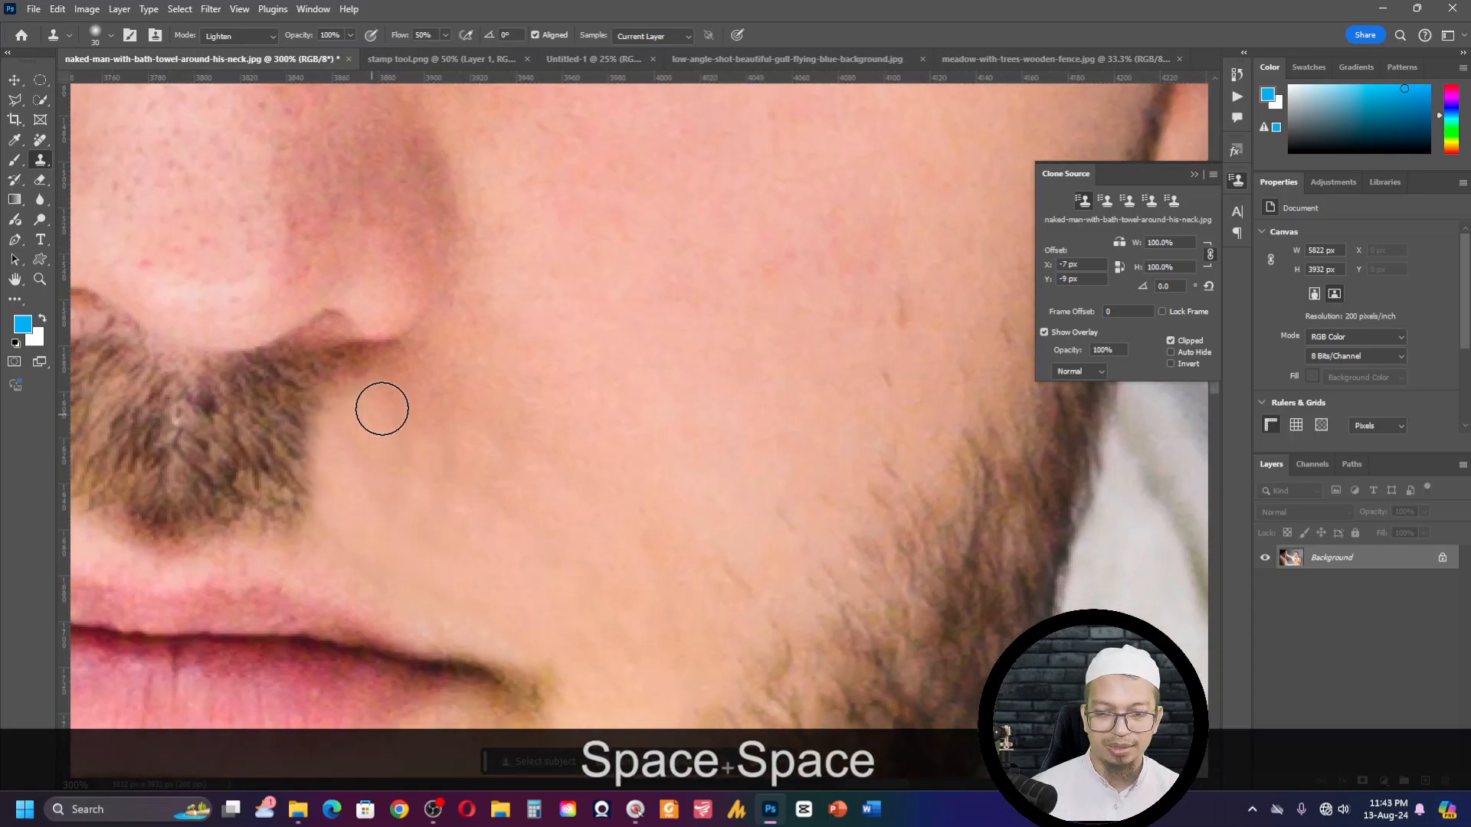
left_click(339, 387)
left_click(406, 393, "alt")
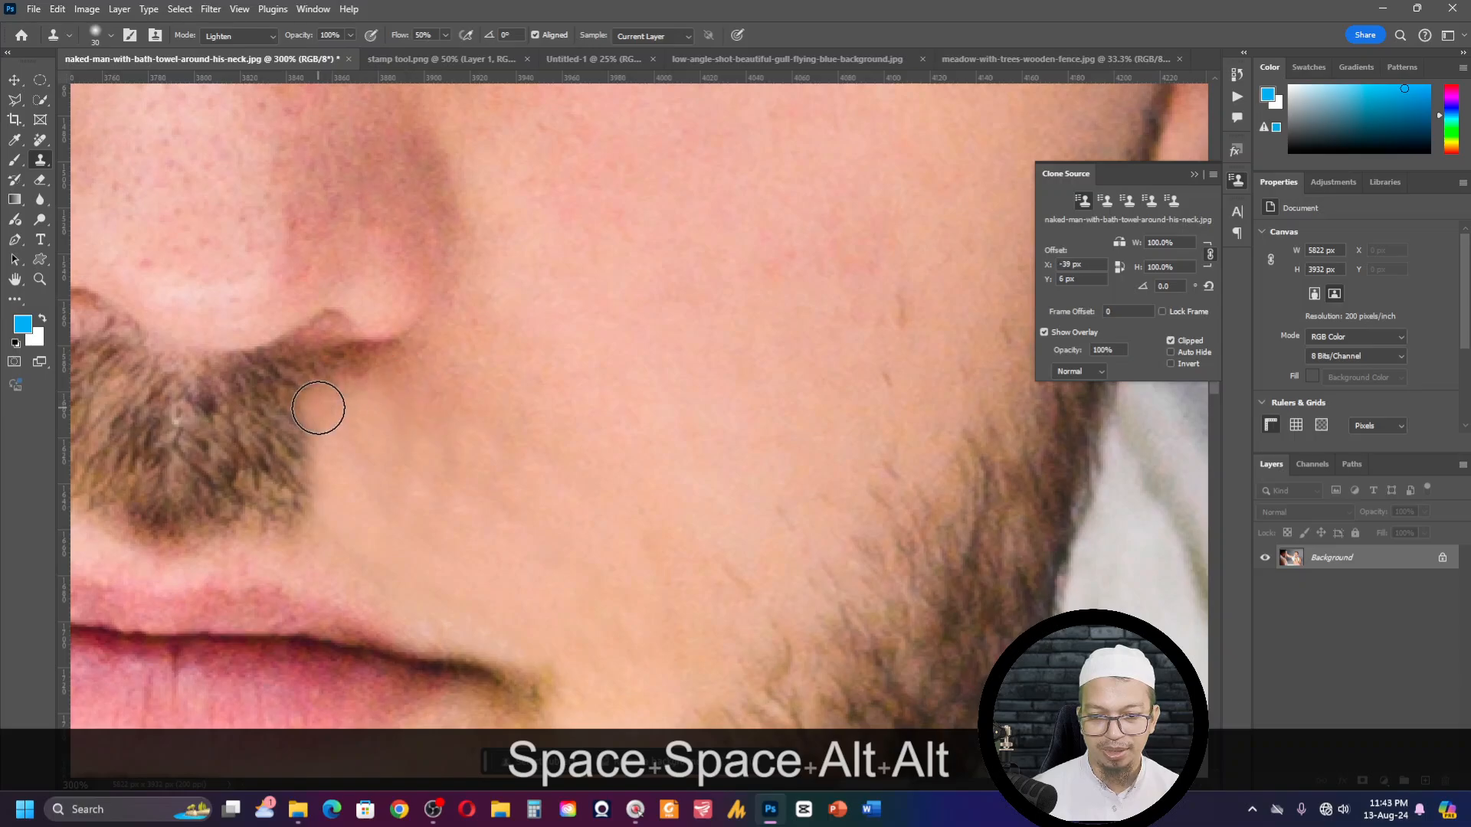
mouse_move(317, 412)
left_mouse_down()
mouse_move(324, 475)
mouse_move(306, 474)
mouse_move(293, 550)
mouse_move(292, 532)
mouse_move(392, 588)
left_mouse_up()
left_click(412, 377, "alt")
left_click(394, 417, "alt")
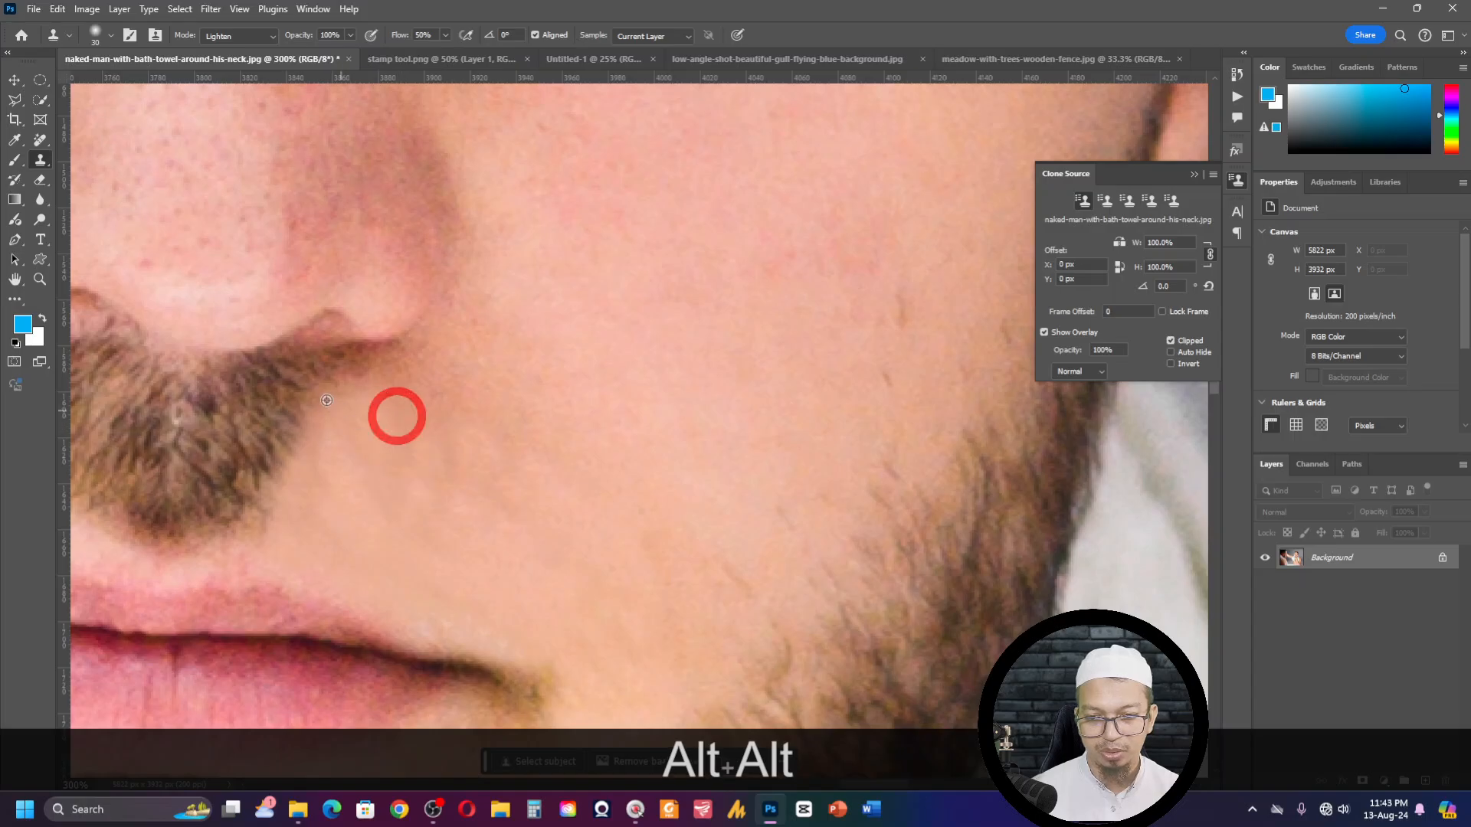
mouse_move(320, 369)
left_mouse_down()
mouse_move(419, 365)
mouse_move(376, 371)
left_mouse_up()
left_click(536, 325, "alt")
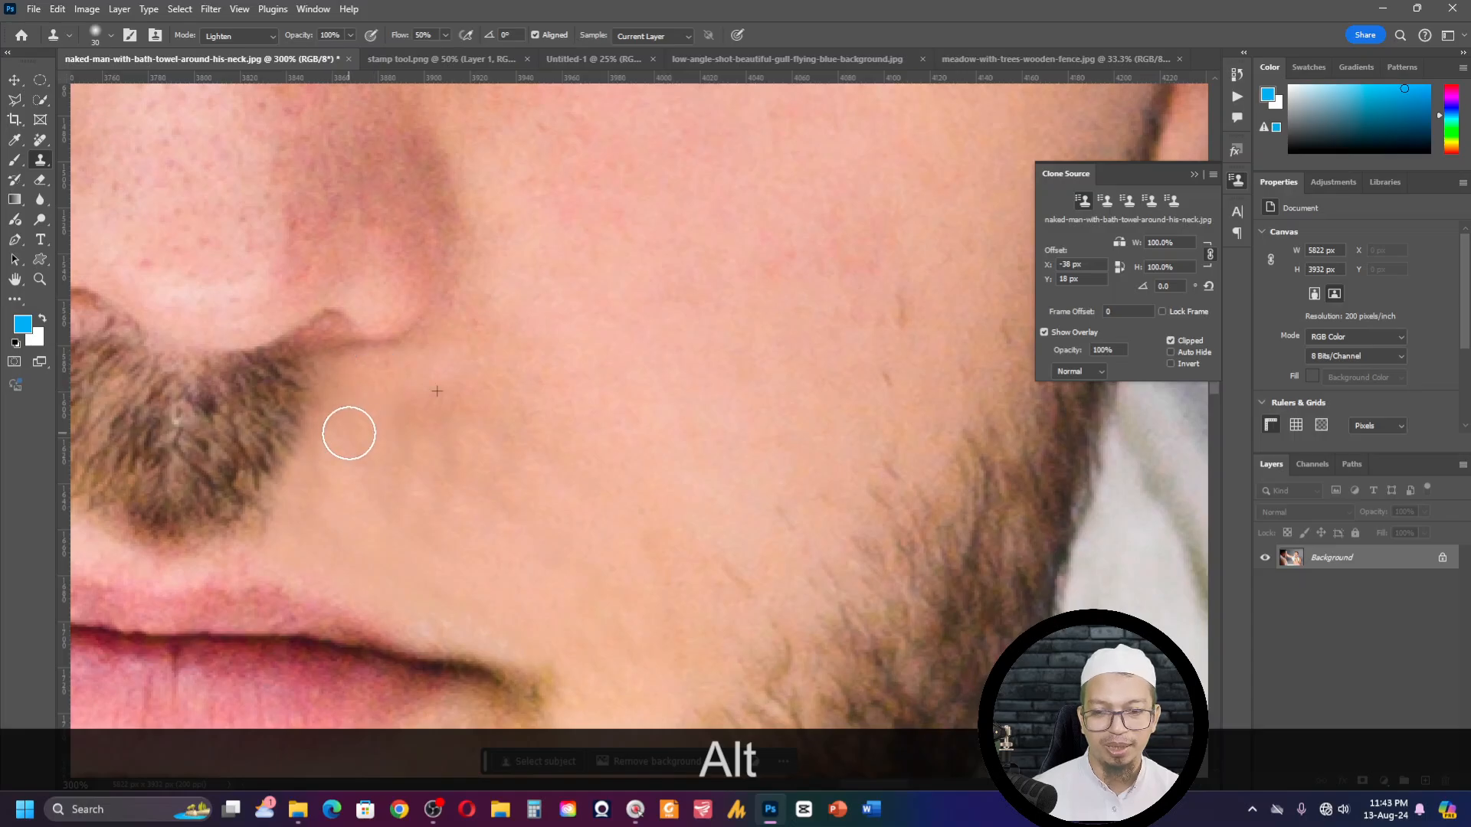
- Clone clear cheek skin over the stray hairs along the beard's upper edge, then fit the whole photo on screen
mouse_move(814, 483)
left_mouse_down()
mouse_move(728, 525)
mouse_move(529, 404)
mouse_move(443, 381)
mouse_move(475, 397)
left_mouse_up()
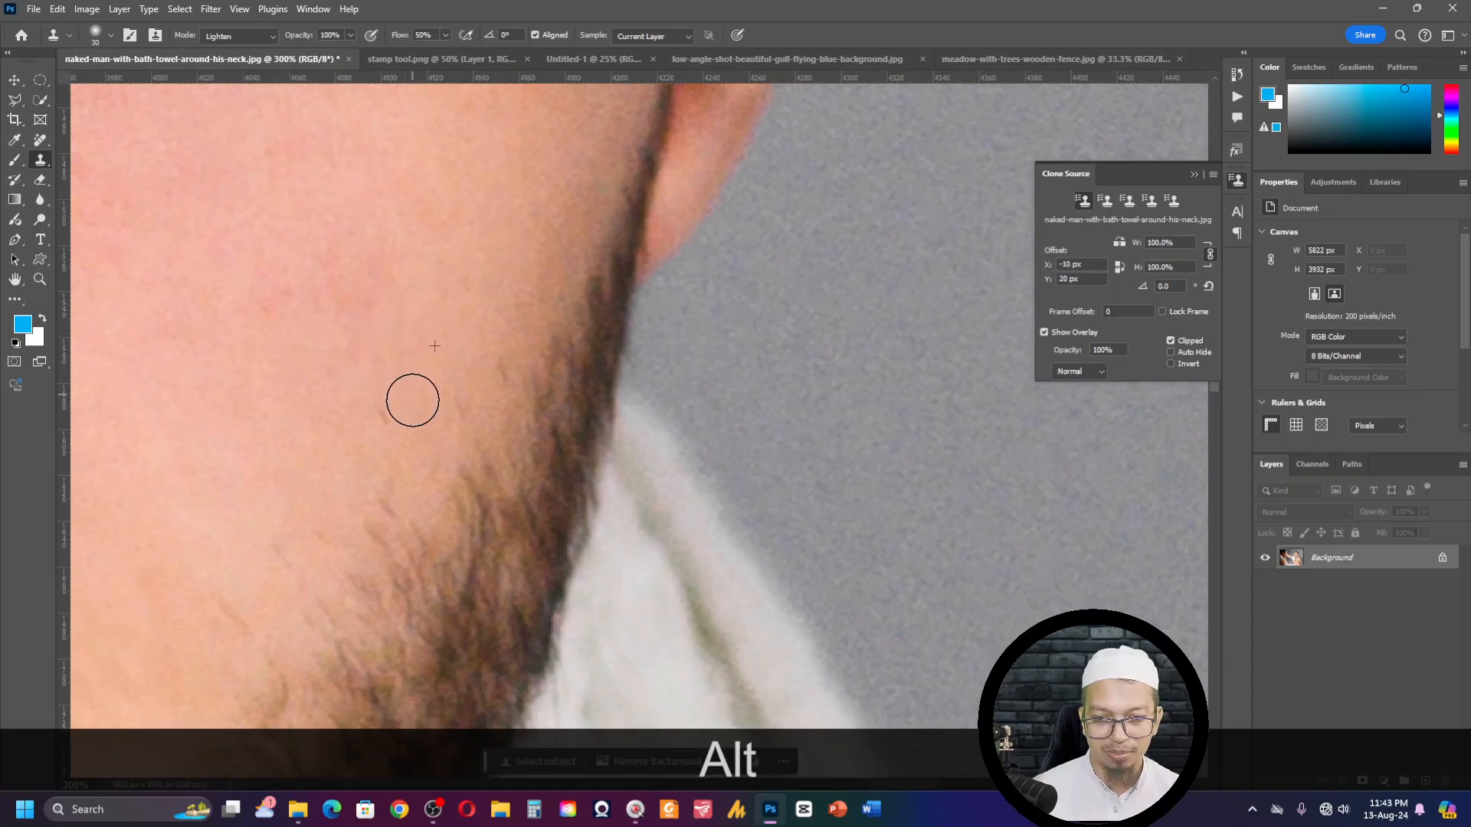
left_click(408, 336, "alt")
left_click_drag(405, 444, 402, 451)
left_click(445, 336, "alt")
left_click_drag(498, 360, 488, 396)
left_click_drag(391, 425, 449, 405)
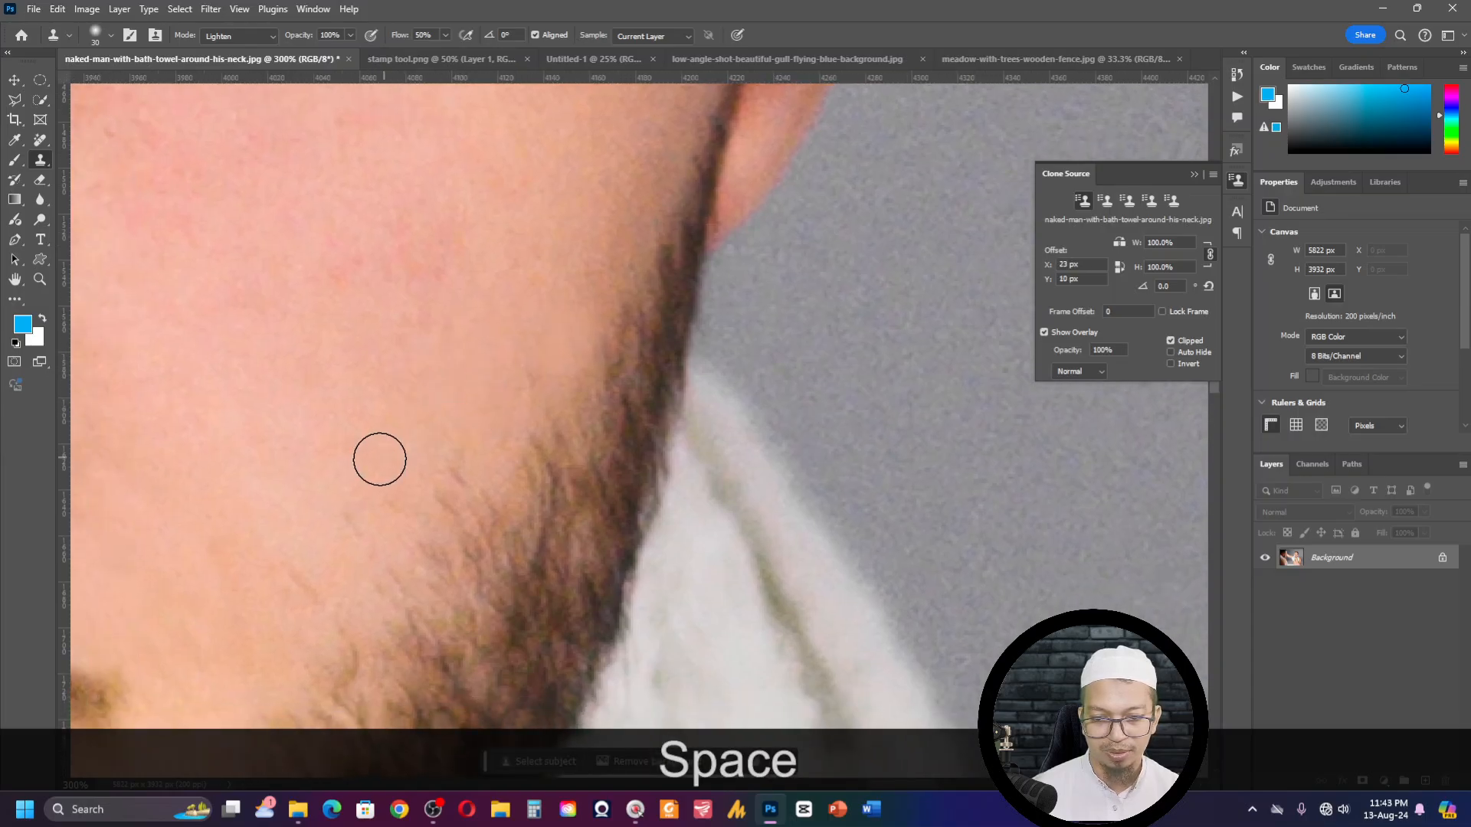
left_click(344, 475, "alt")
left_click_drag(341, 440, 738, 397)
mouse_move(97, 368)
left_mouse_down()
mouse_move(584, 400)
mouse_move(553, 390)
left_mouse_up()
key("ctrl+KP_0")
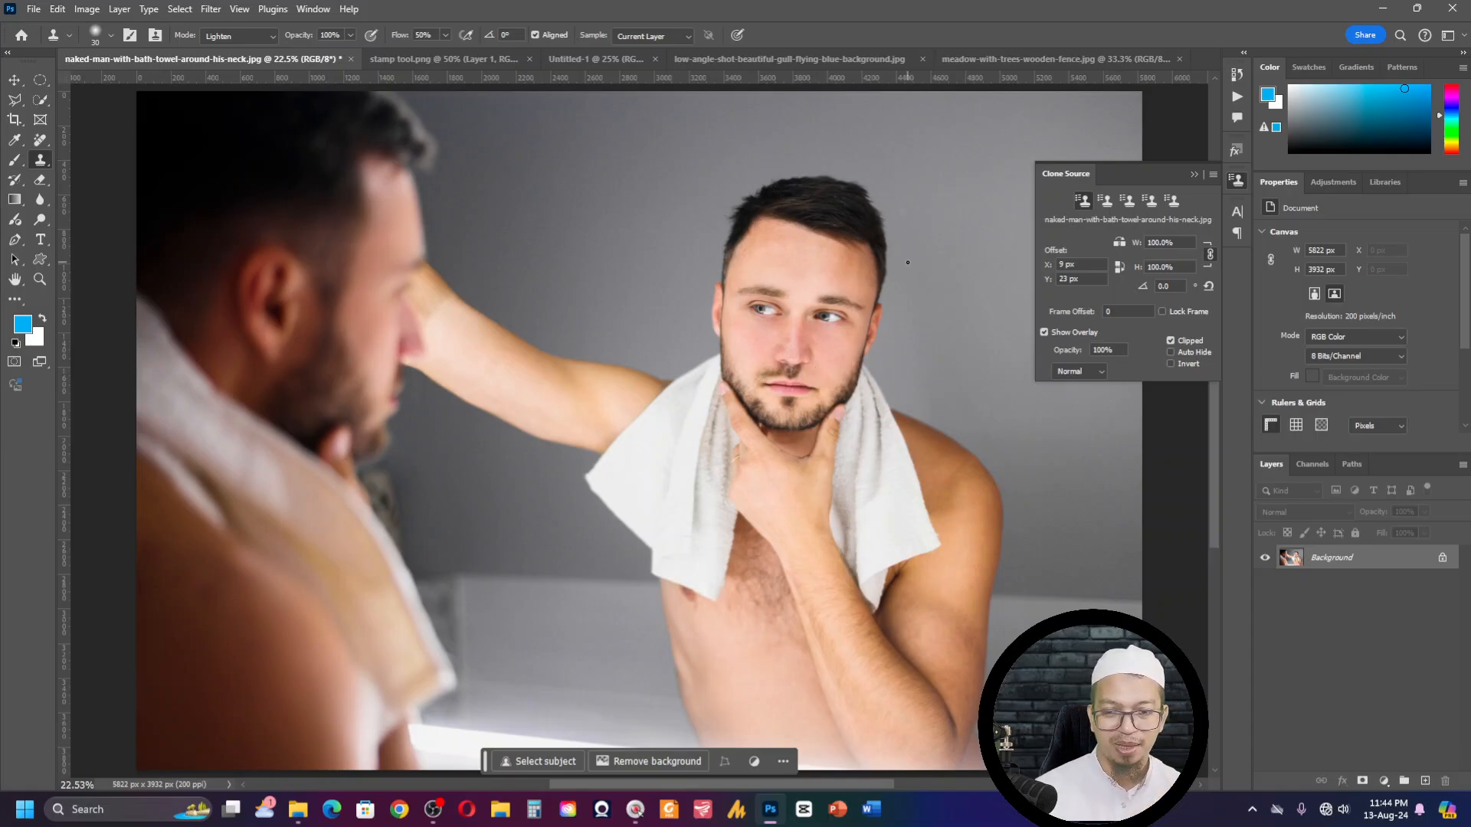
- Open the image 51.png from the Desktop folder
key("ctrl+o")
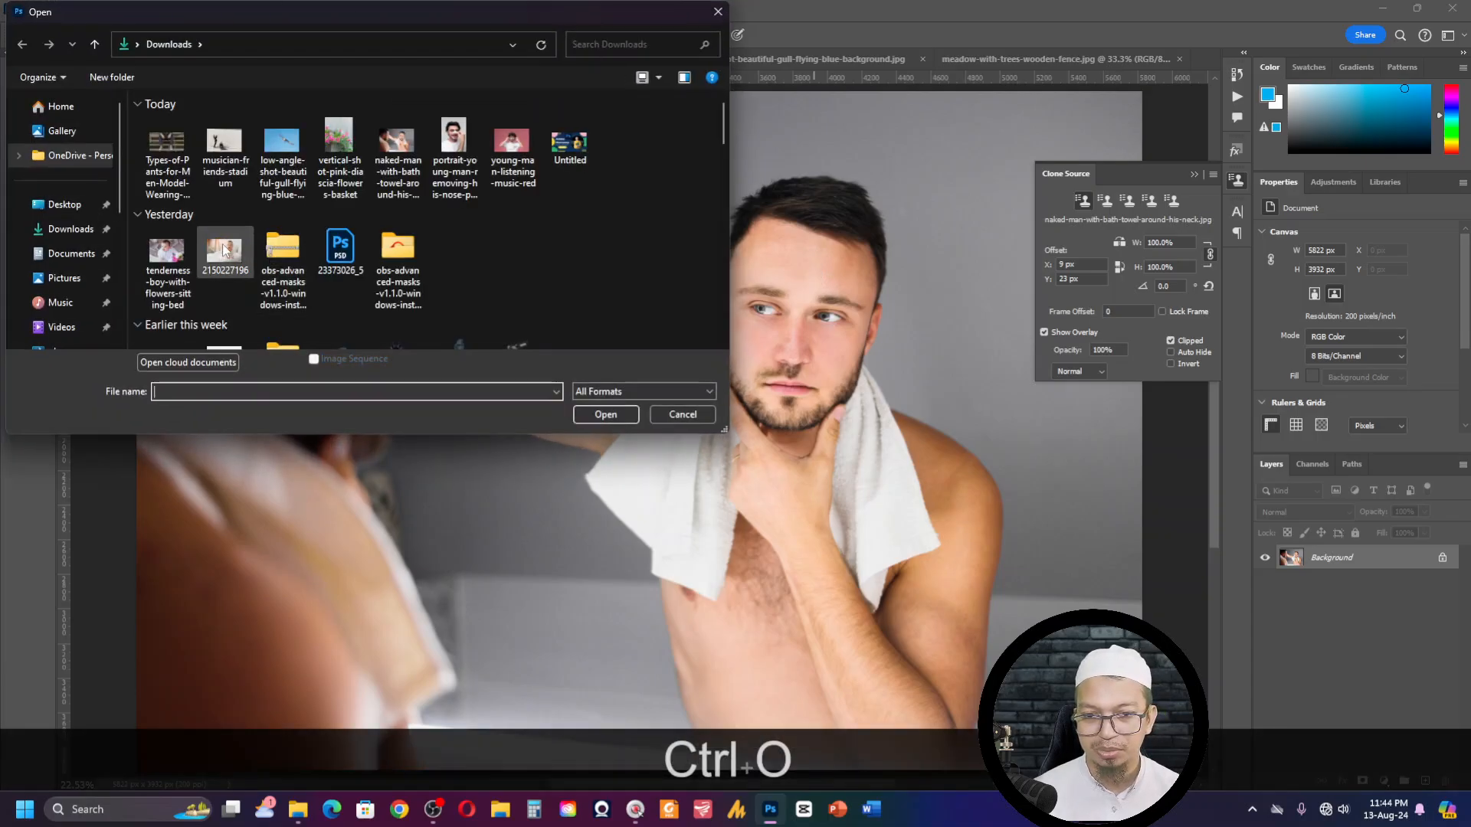
scroll(236, 235, "down", 5)
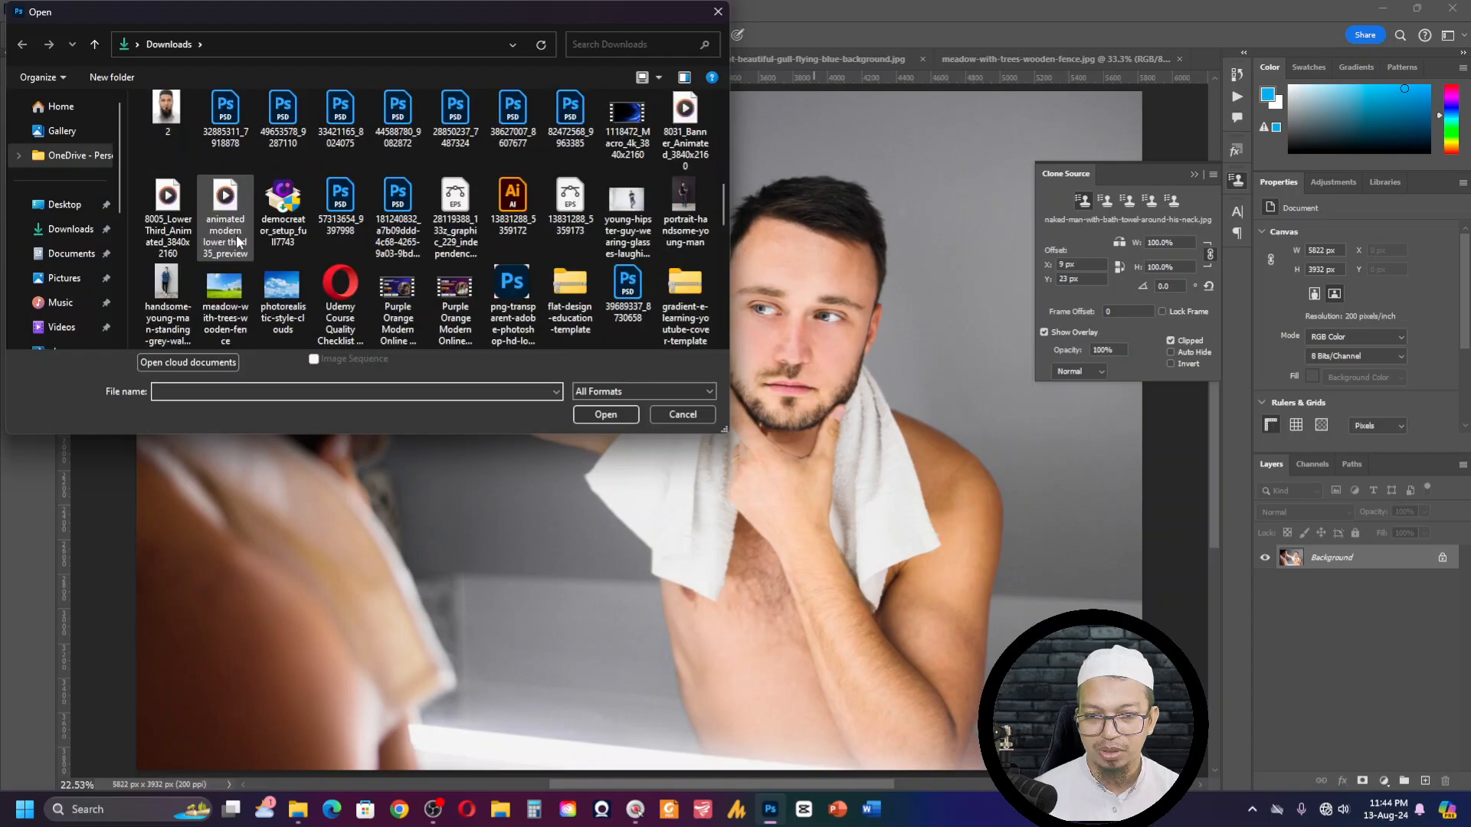
scroll(236, 242, "down", 4)
scroll(478, 247, "up", 2)
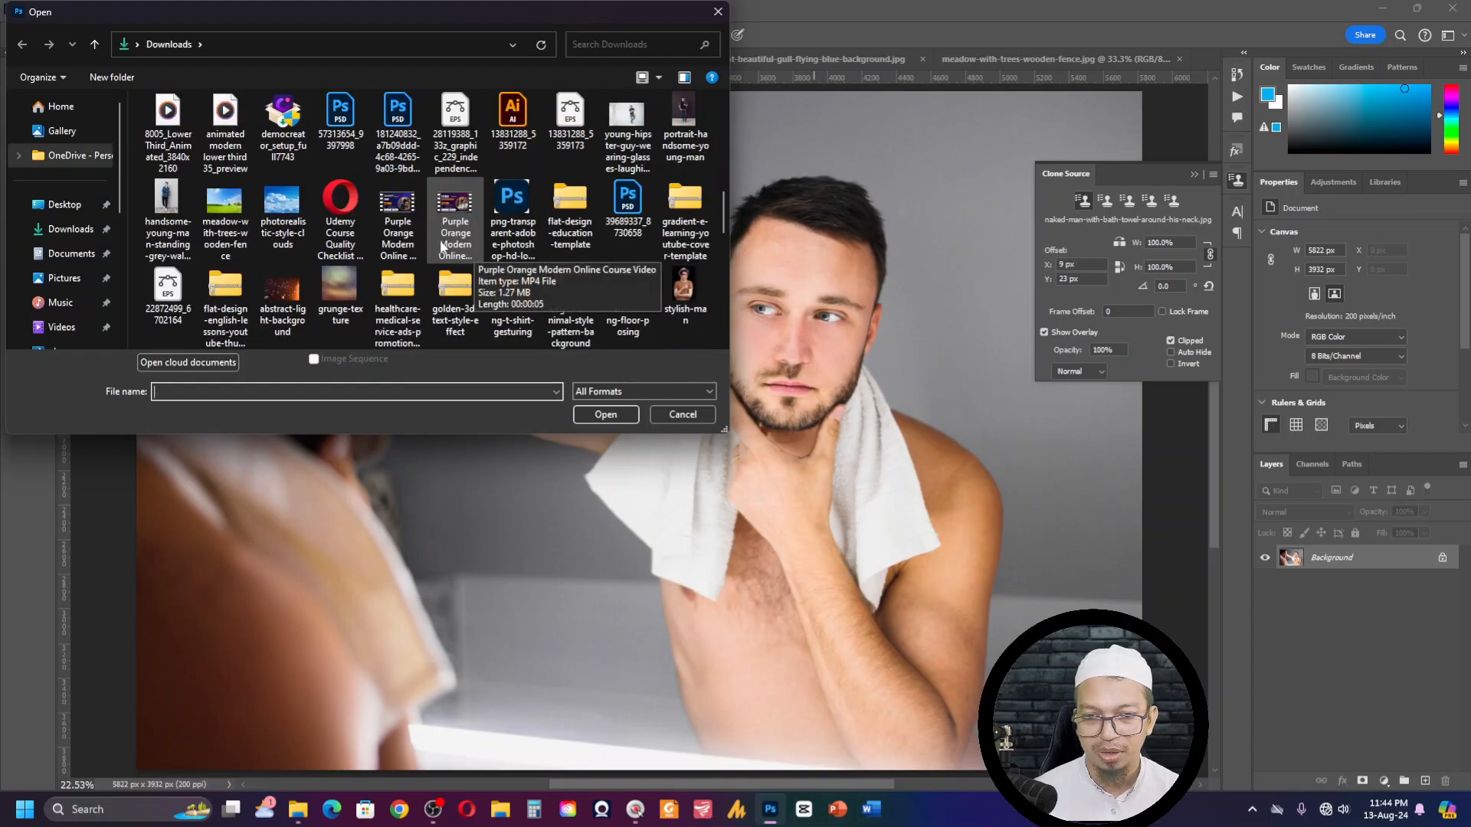
scroll(367, 215, "down", 5)
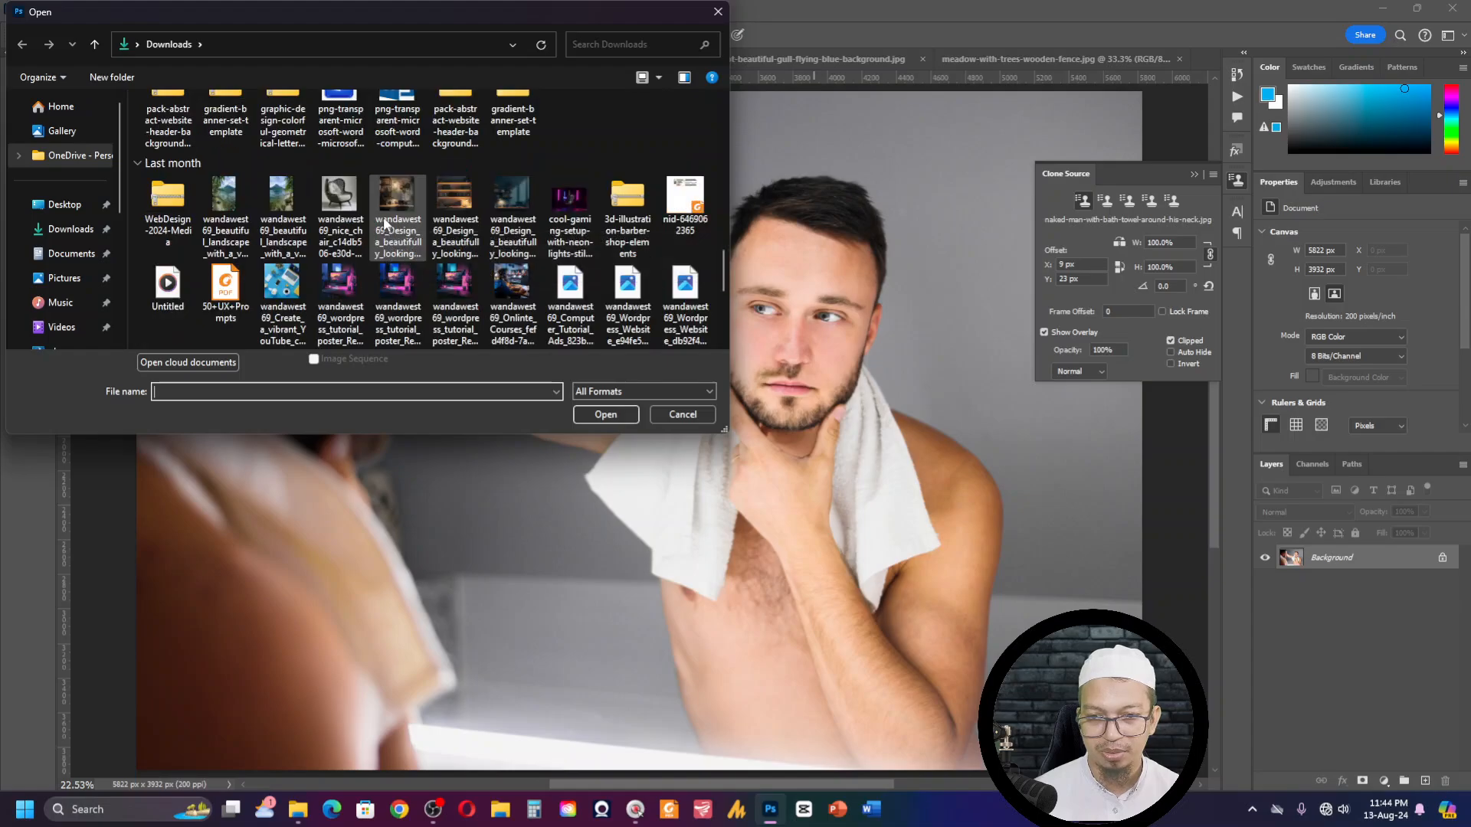
scroll(385, 223, "down", 6)
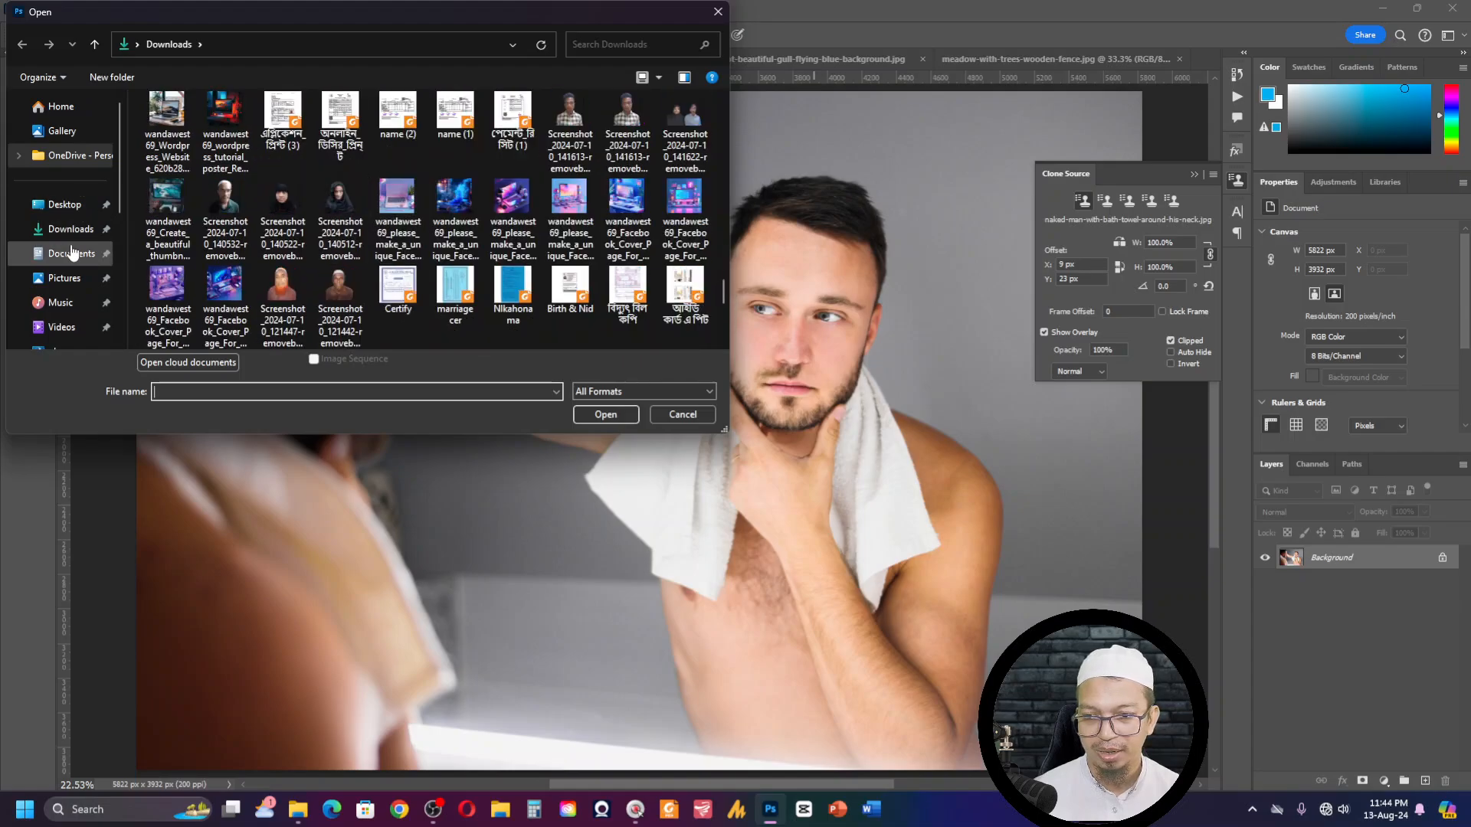
scroll(73, 249, "down", 1)
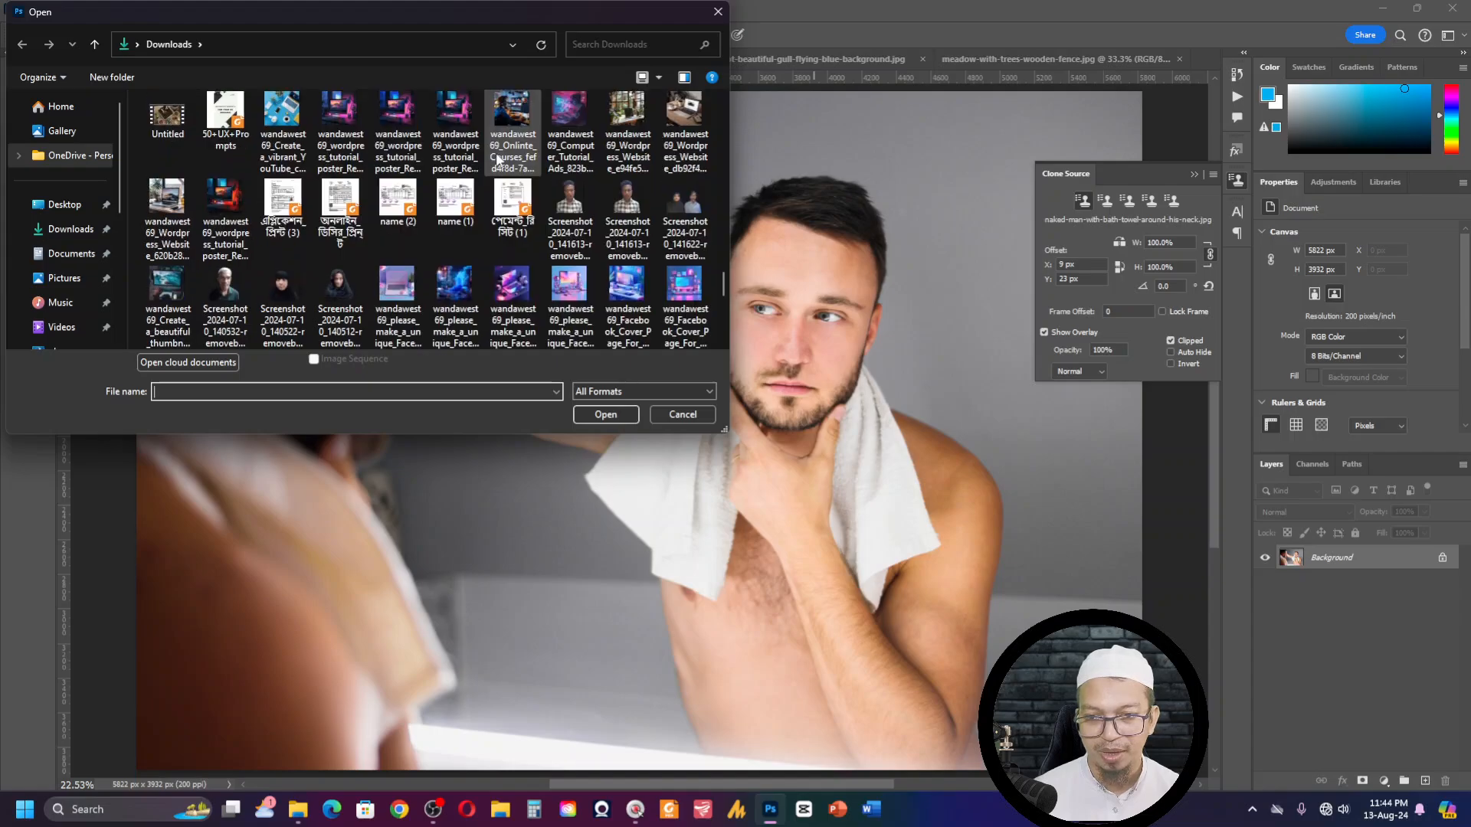
left_click(80, 205)
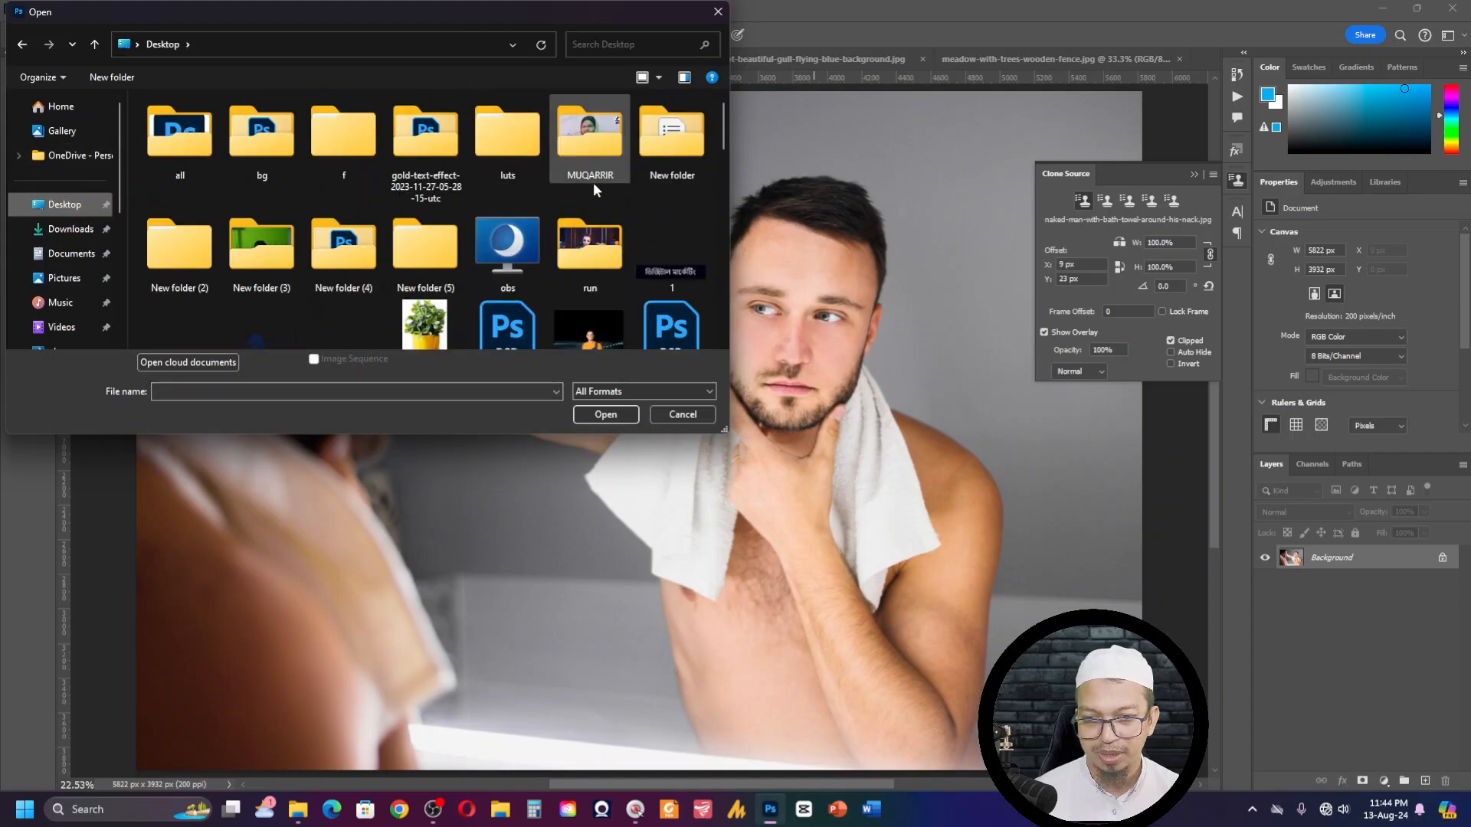
scroll(593, 182, "down", 8)
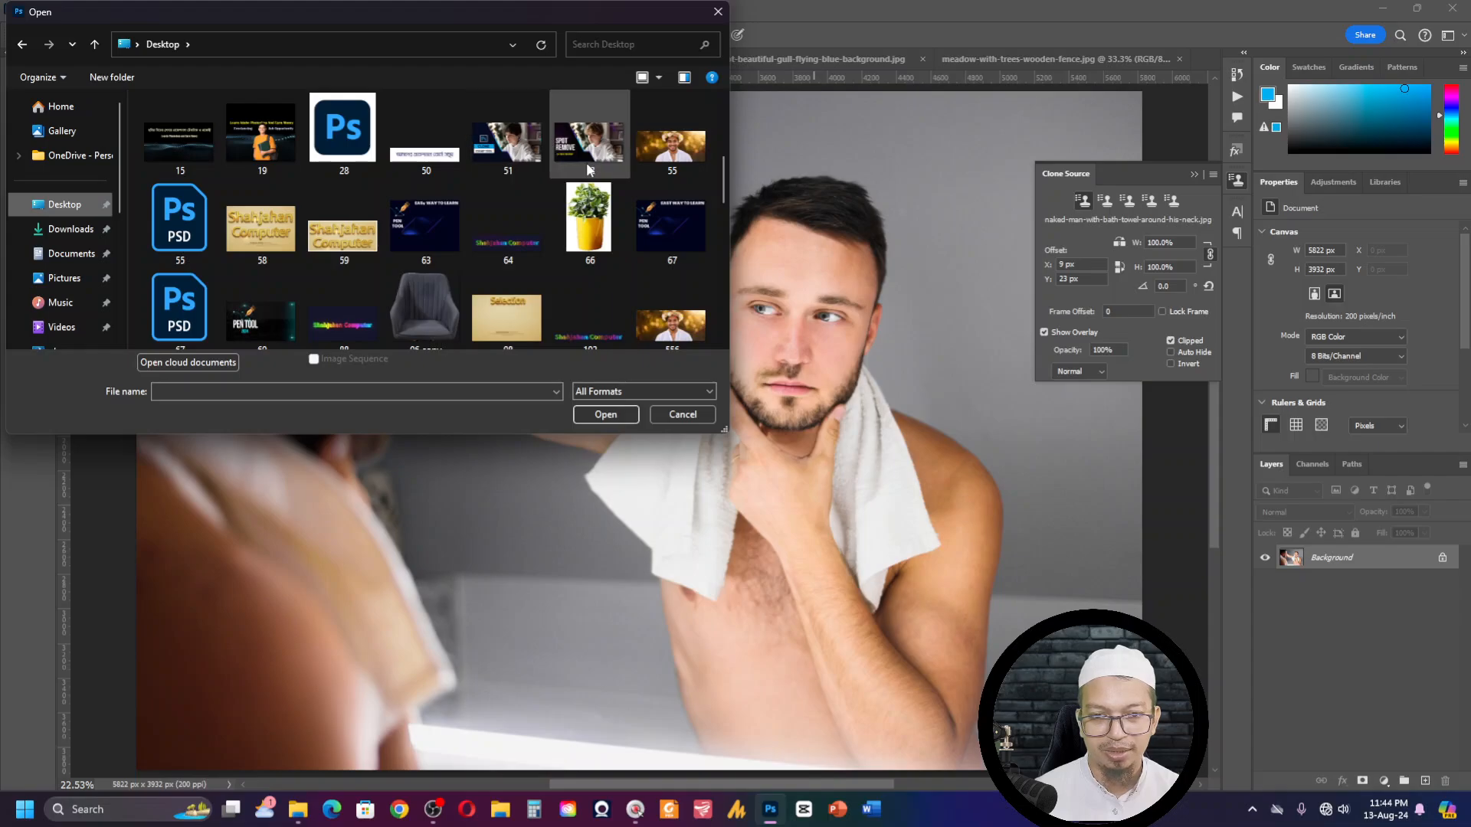
double_click(539, 140)
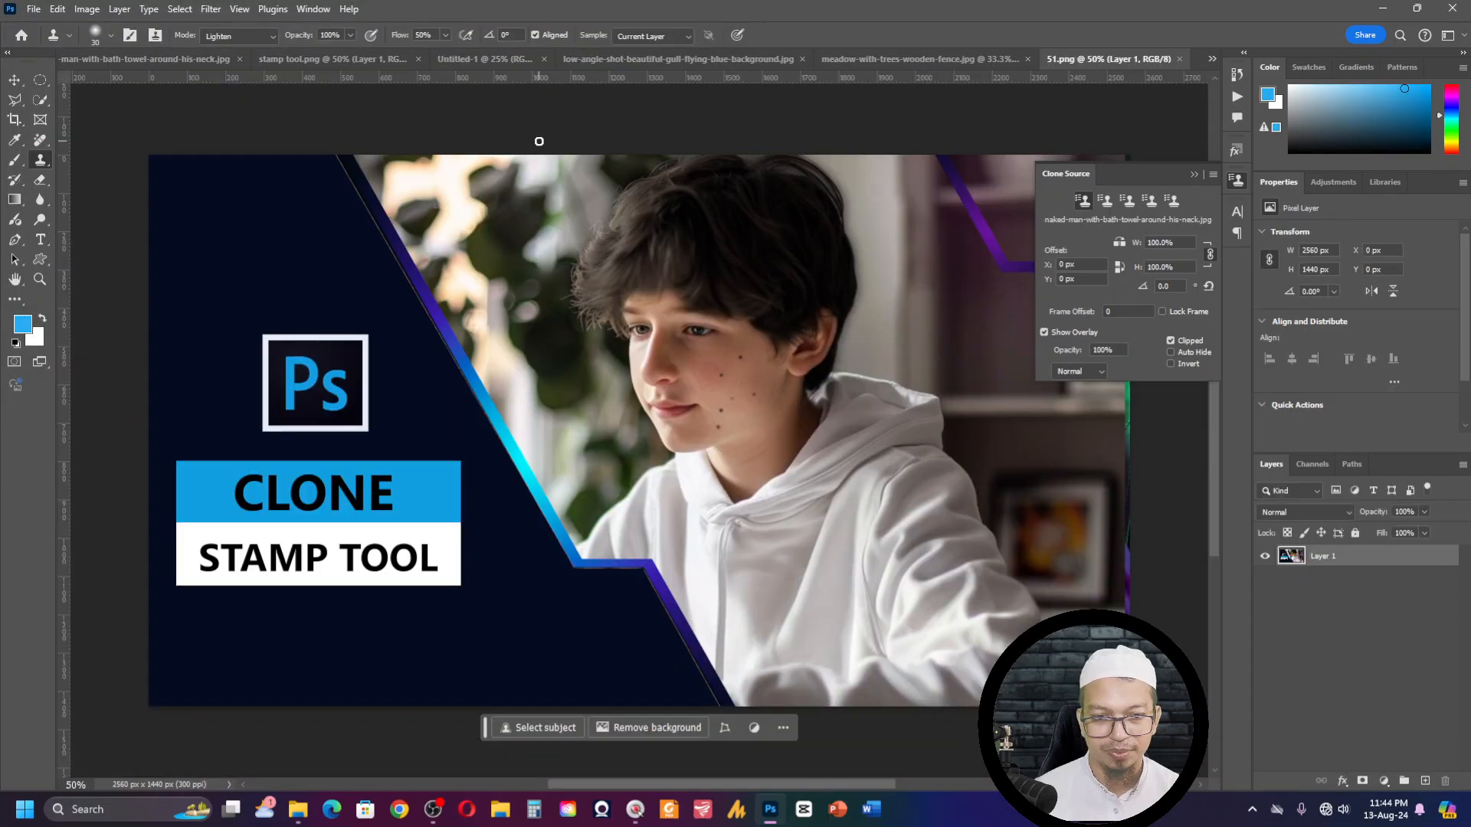
- Sample the boy's dark hair, enlarge the brush to 45 px, and try to clone it above his upper lip in Lighten mode
key("ctrl+KP_Add")
key("ctrl+KP_Add")
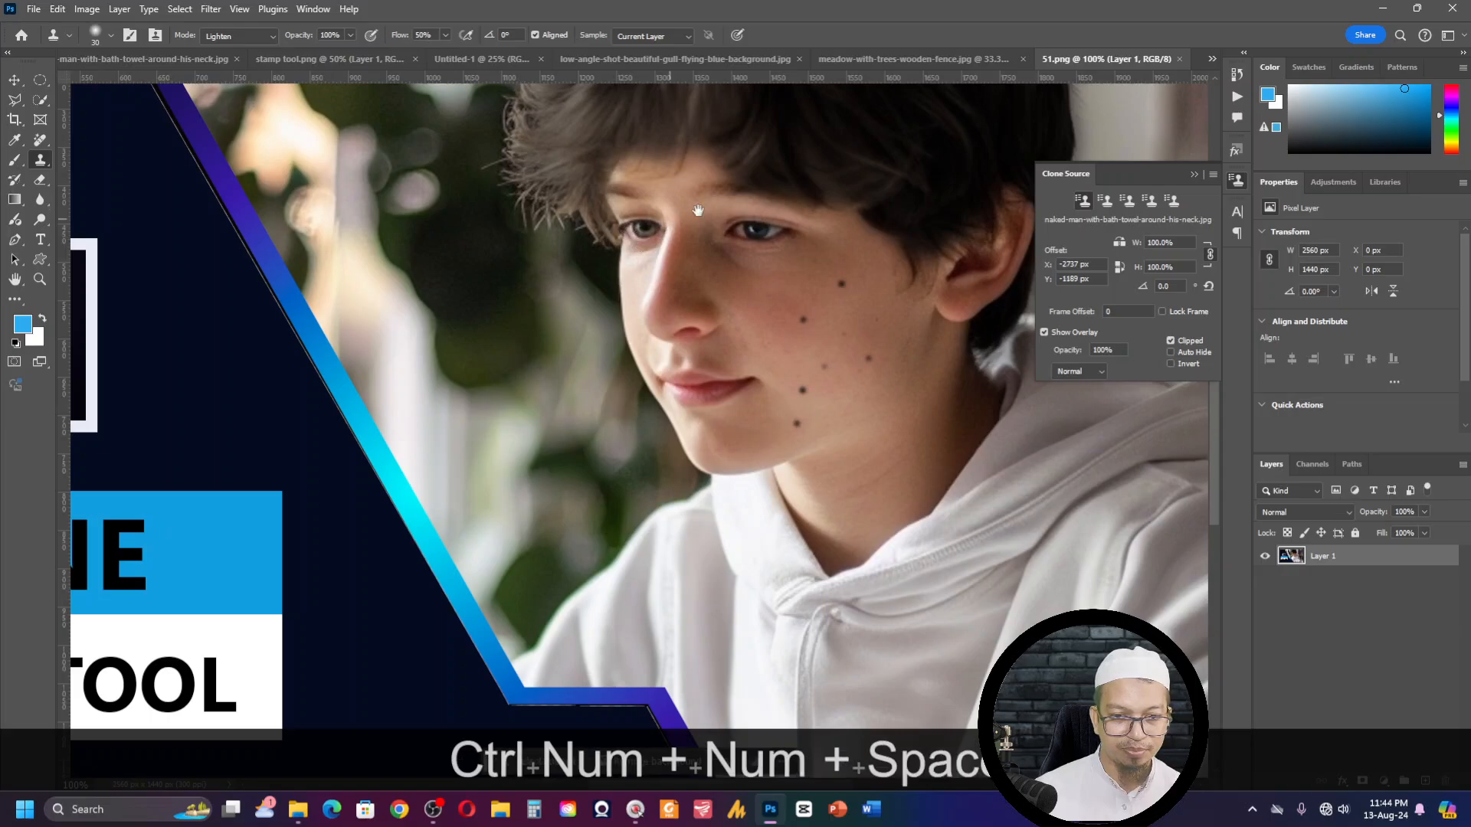
mouse_move(773, 230)
left_mouse_down()
mouse_move(662, 254)
mouse_move(672, 240)
mouse_move(590, 299)
mouse_move(536, 256)
mouse_move(504, 293)
left_mouse_up()
key("s")
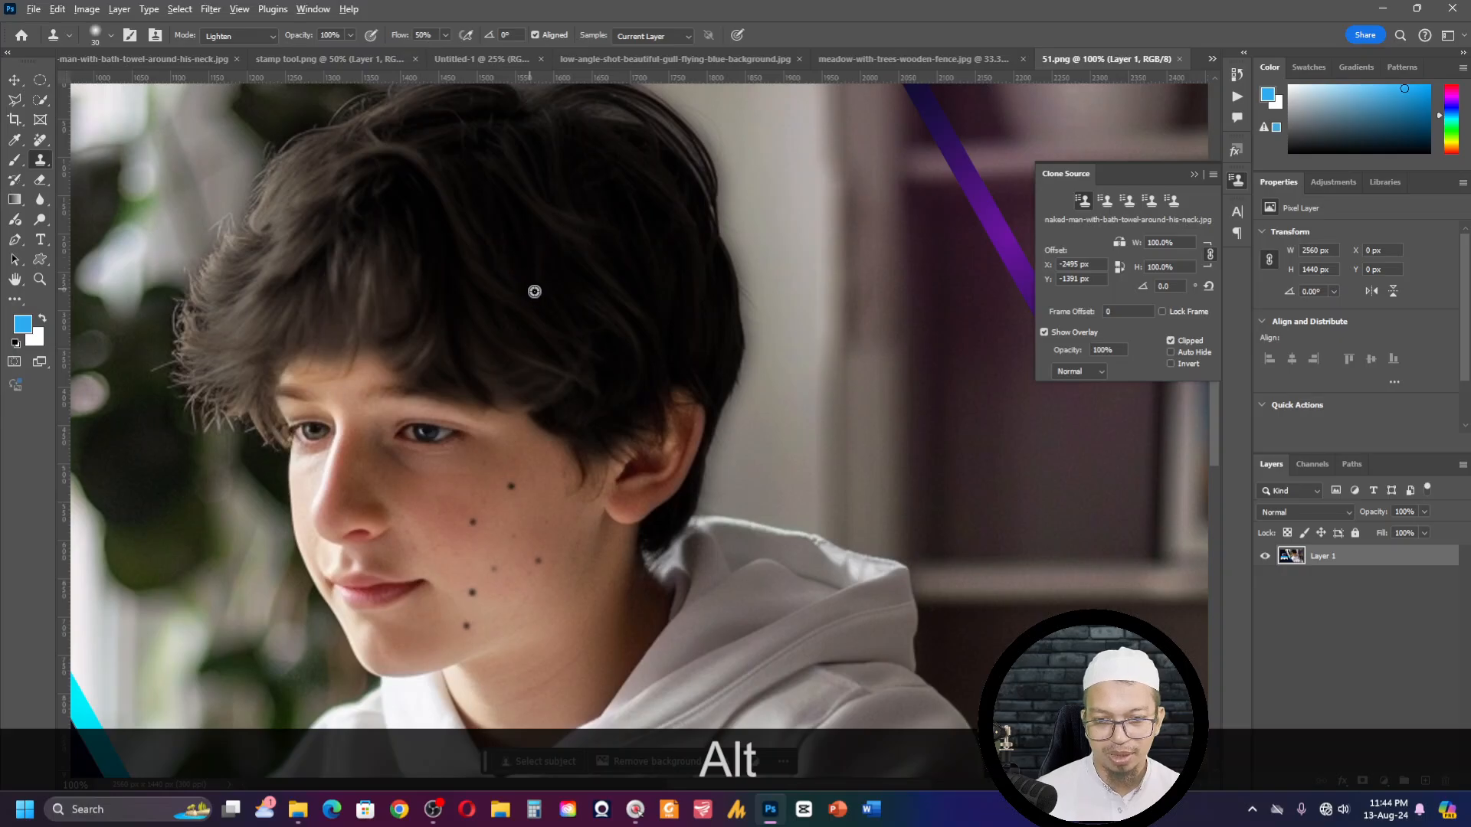
left_click(548, 301, "alt")
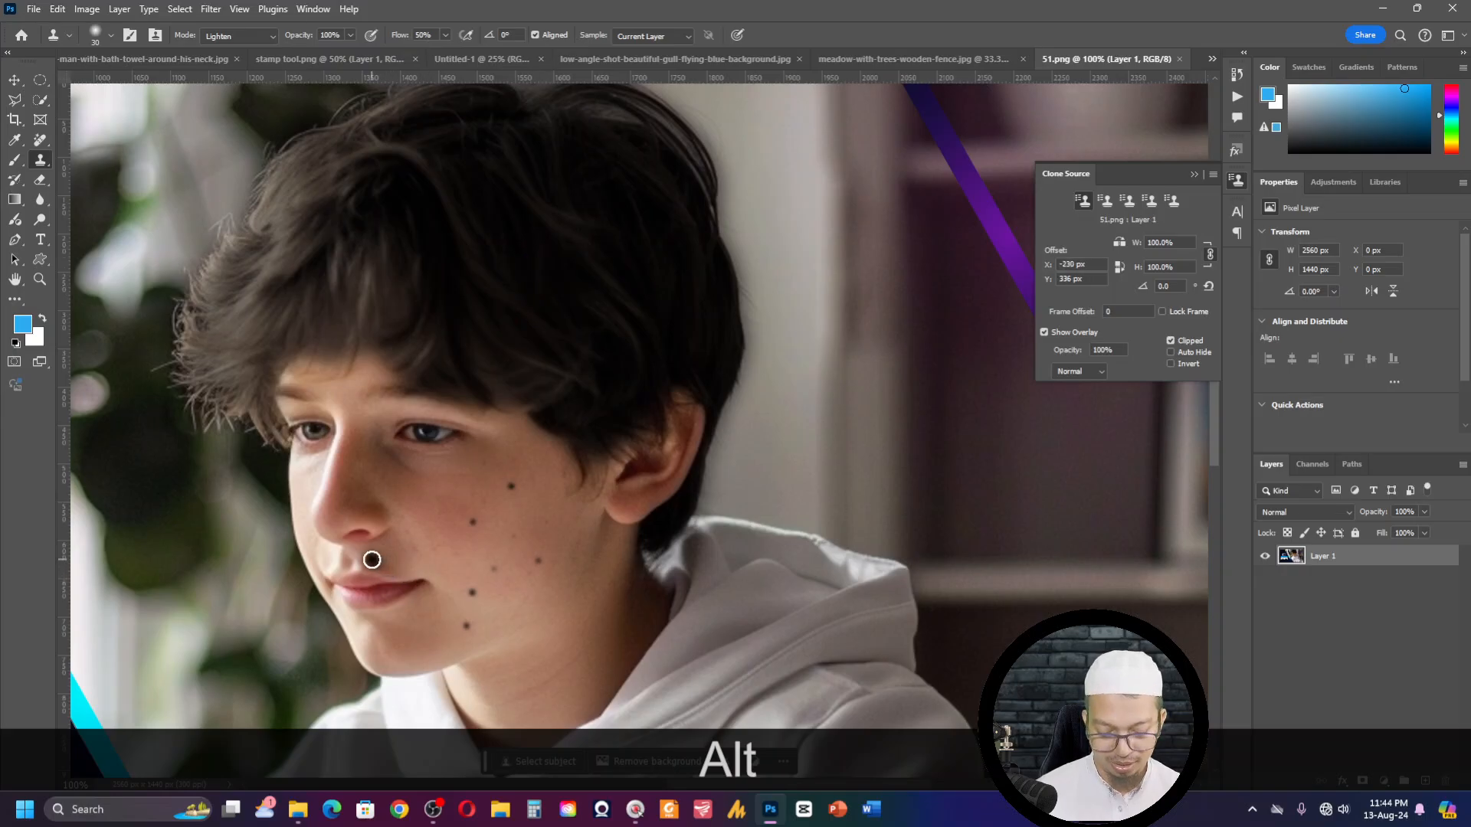
key("bracketright")
key("bracketright")
key("bracketright")
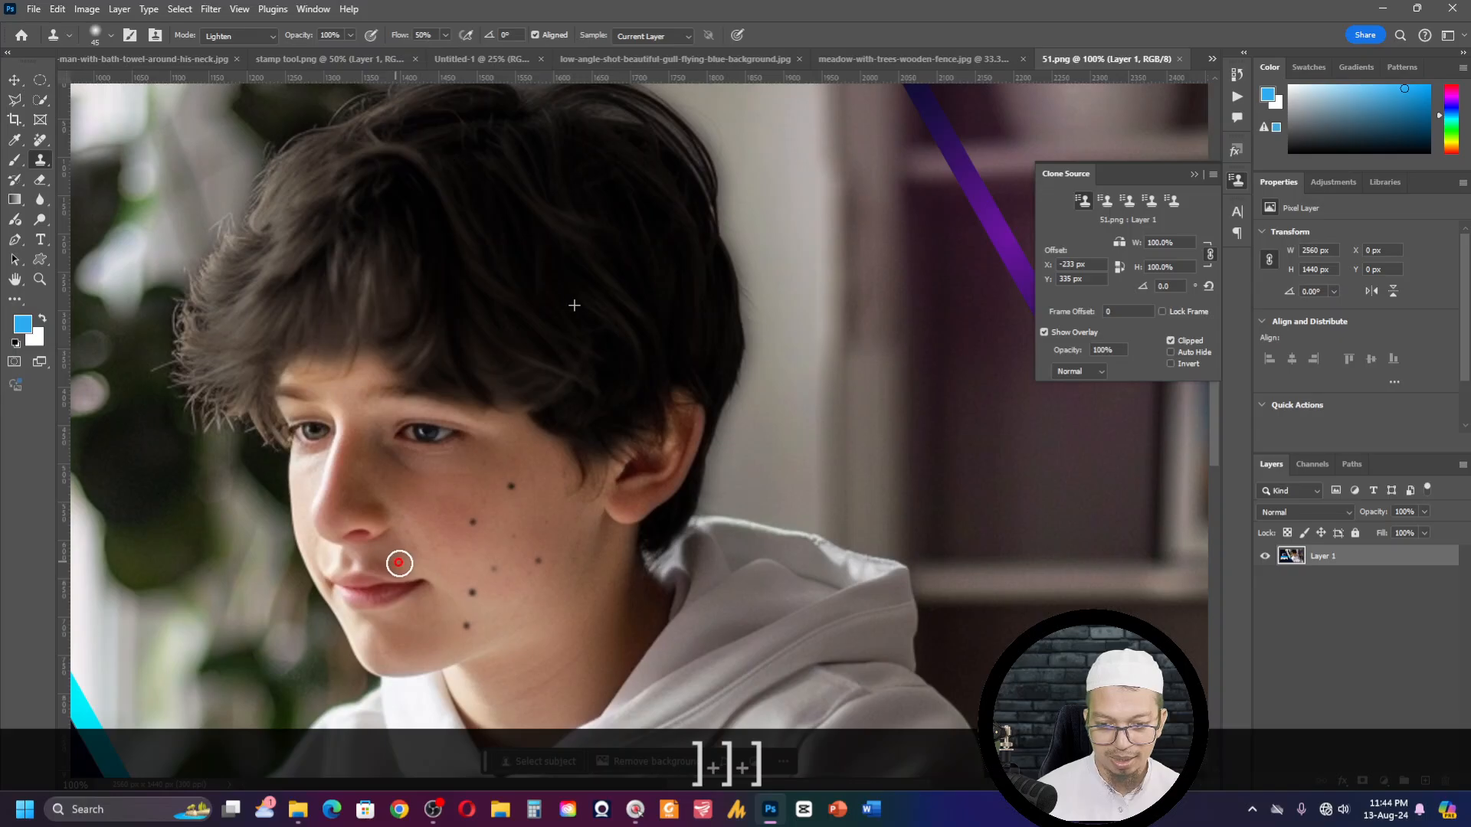
left_click(399, 563)
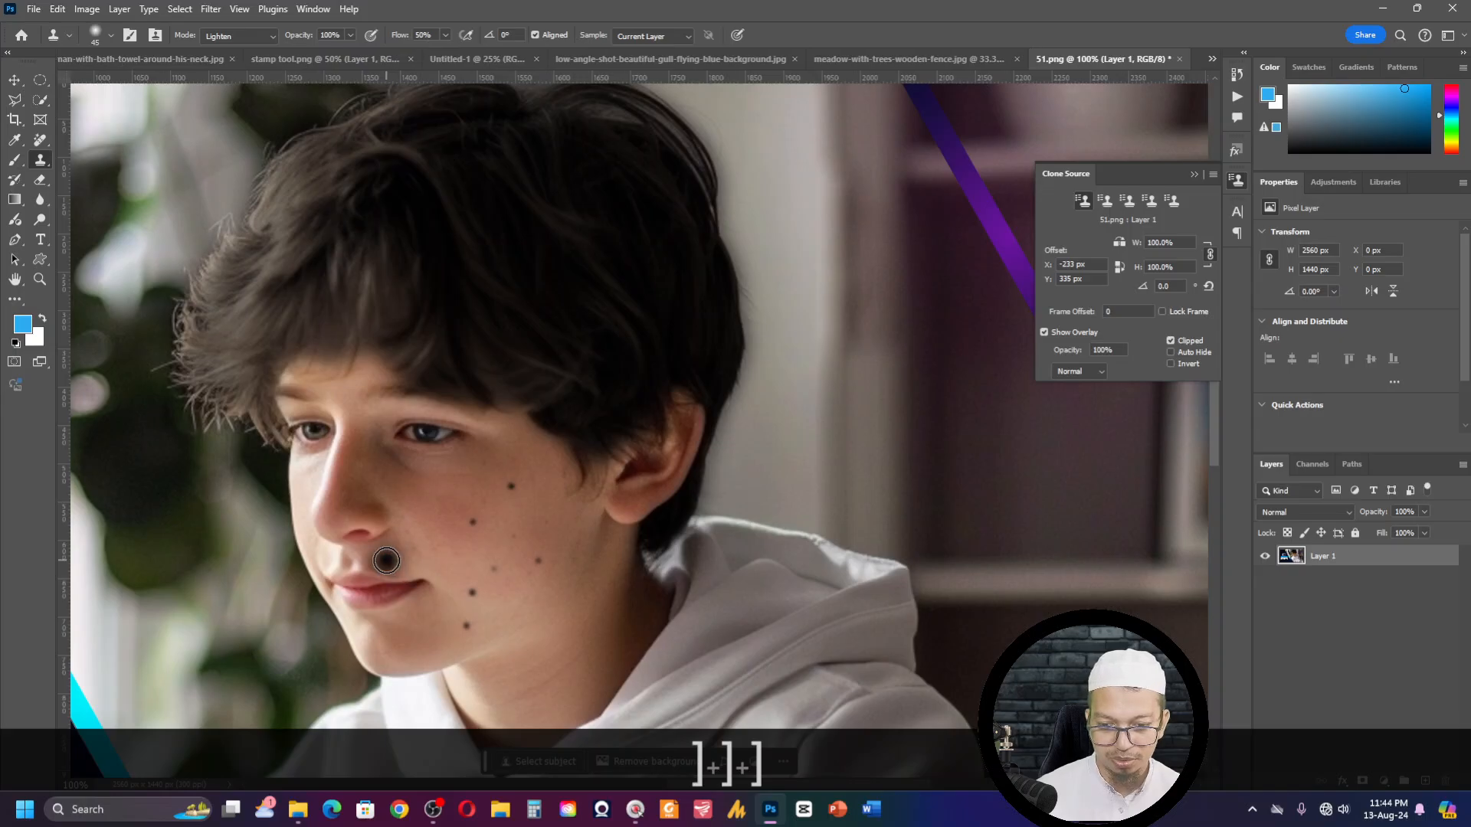
left_click(469, 481)
left_click(370, 560)
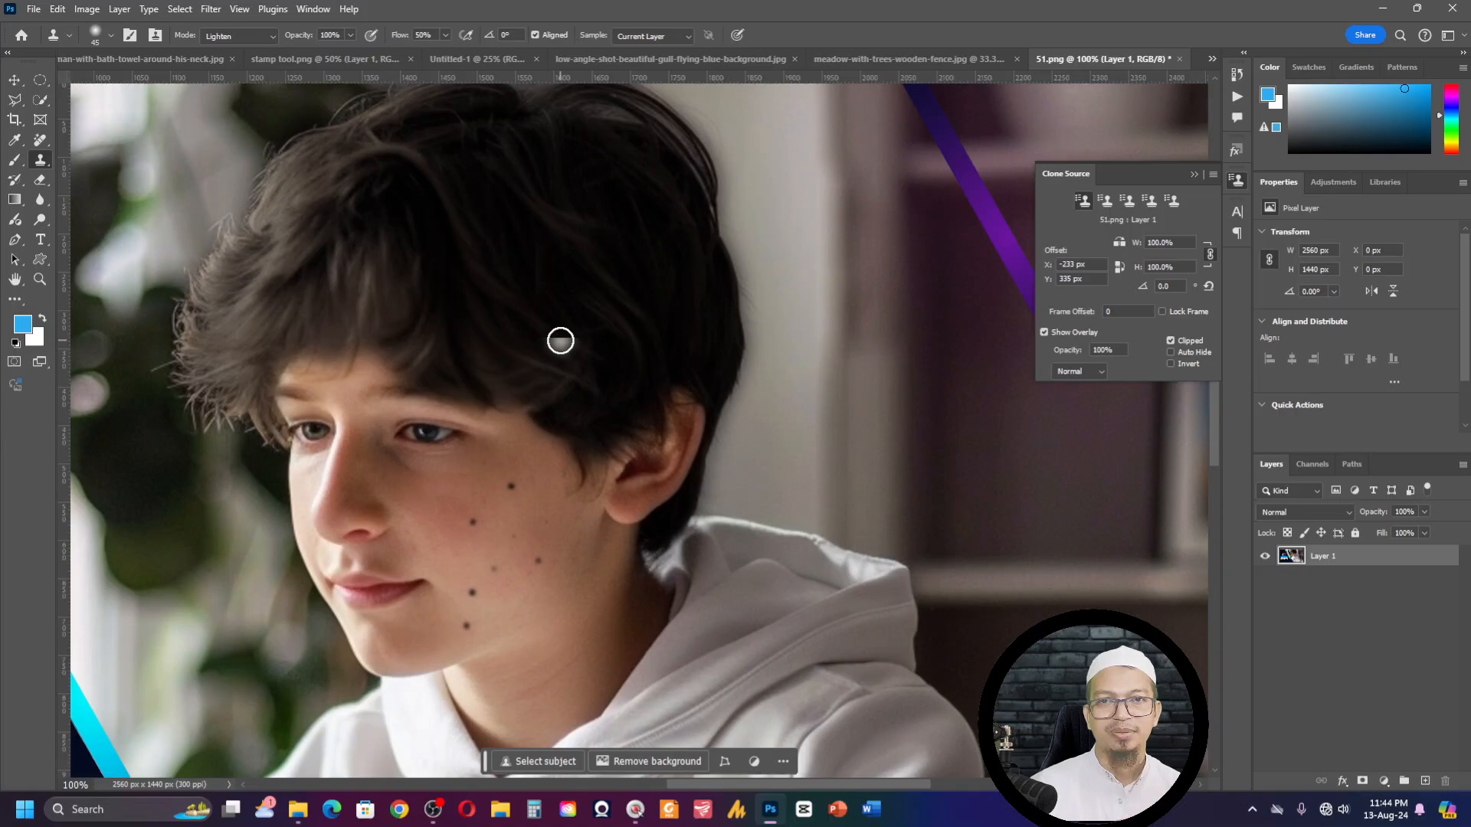
- Switch the clone mode to Normal, enlarge the brush to 50 px, set opacity to 60%, and clone sampled hair above the upper lip
left_click(246, 35)
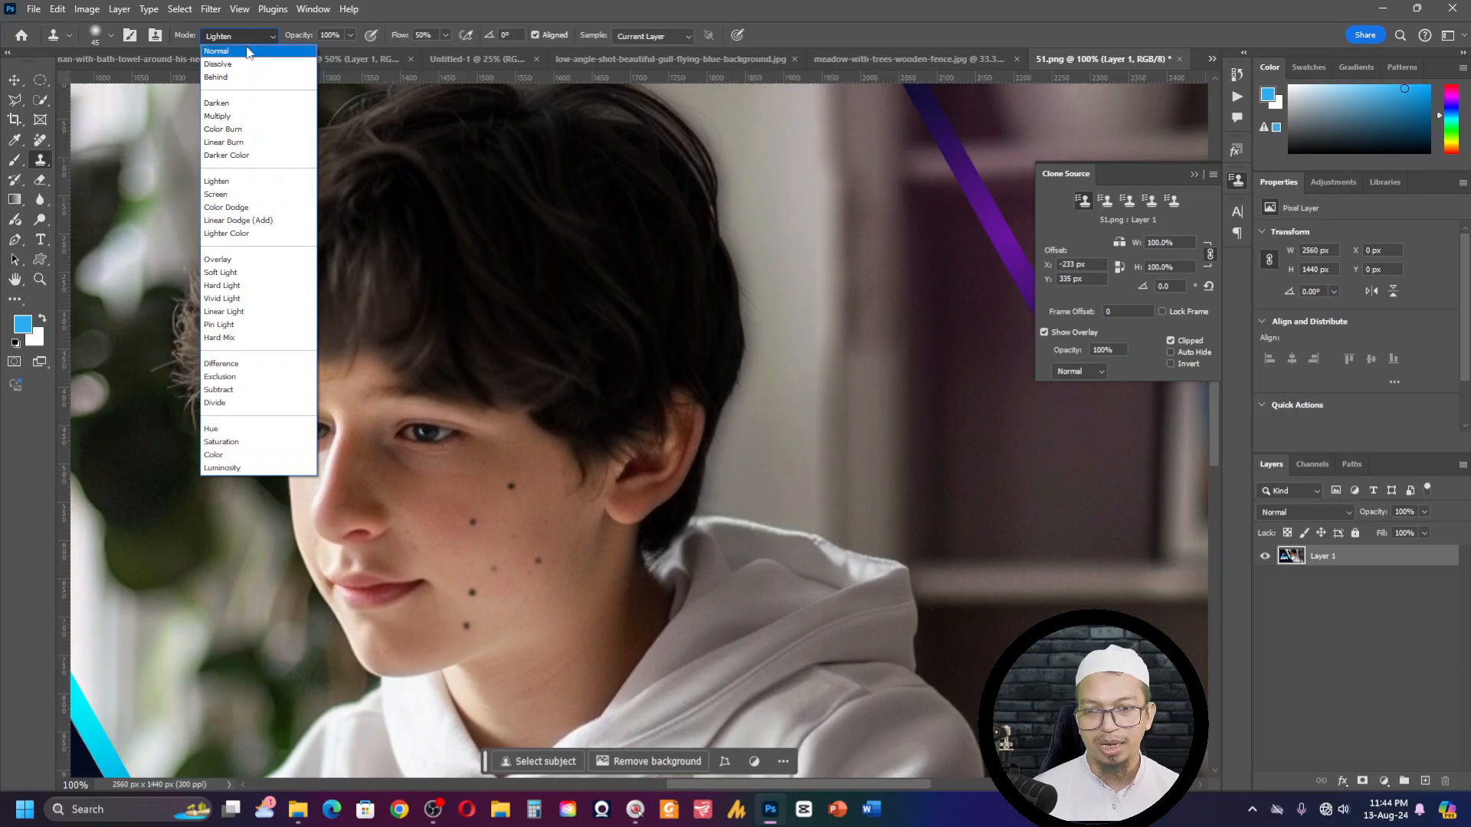
left_click(246, 52)
key("alt")
left_click(517, 272, "alt")
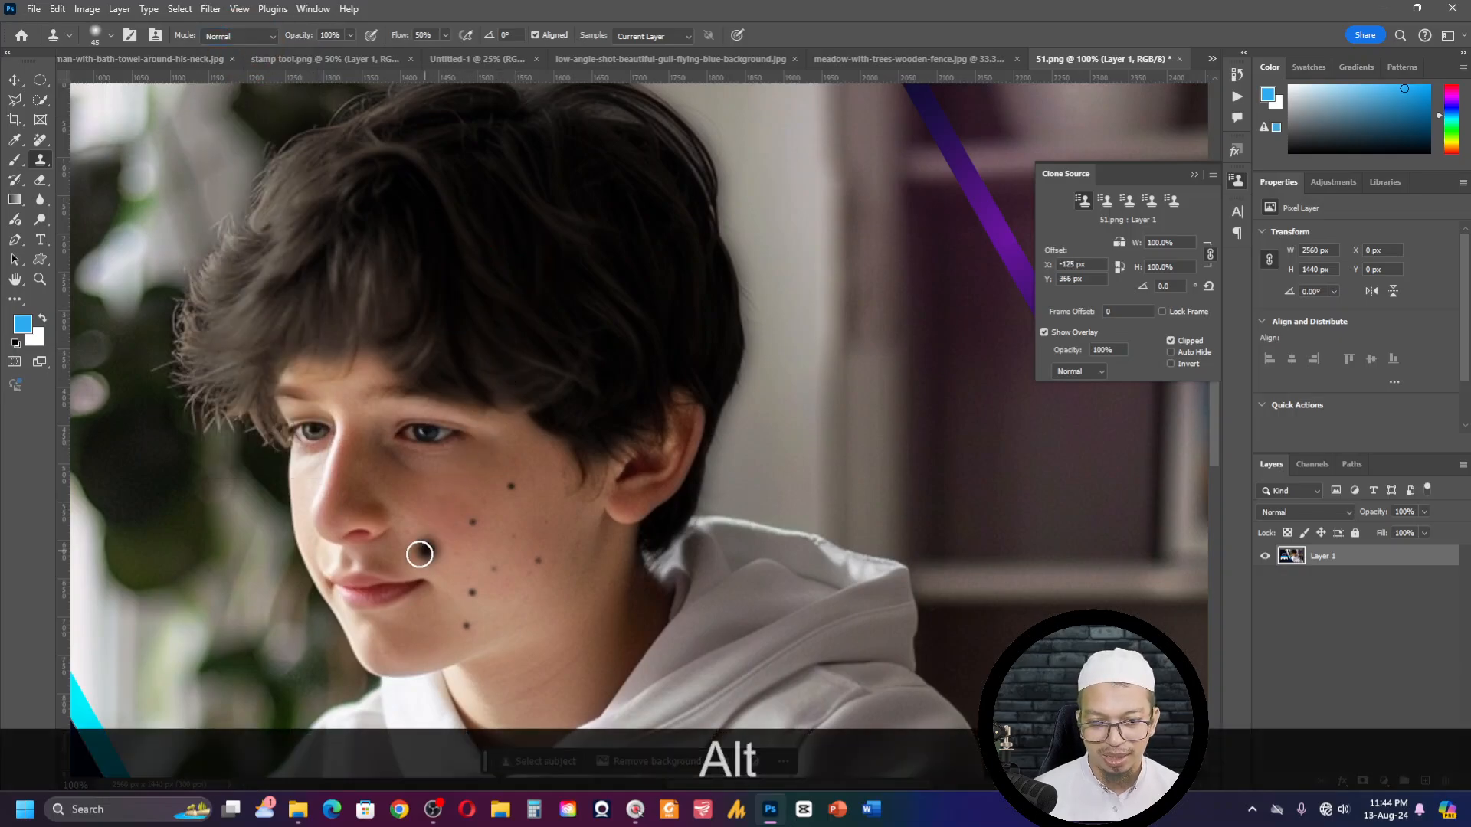
key("bracketright")
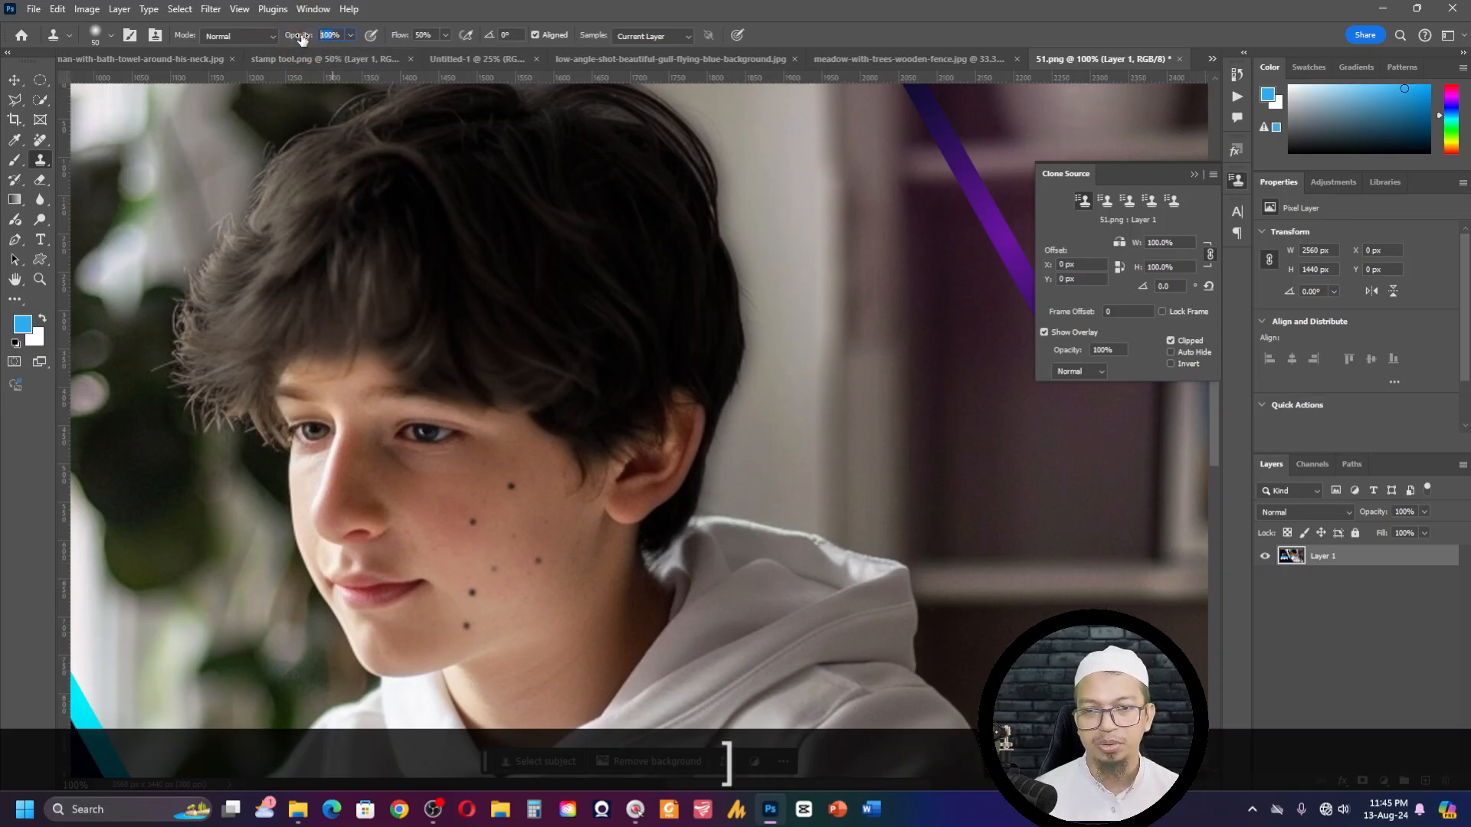
type("4")
key("BackSpace")
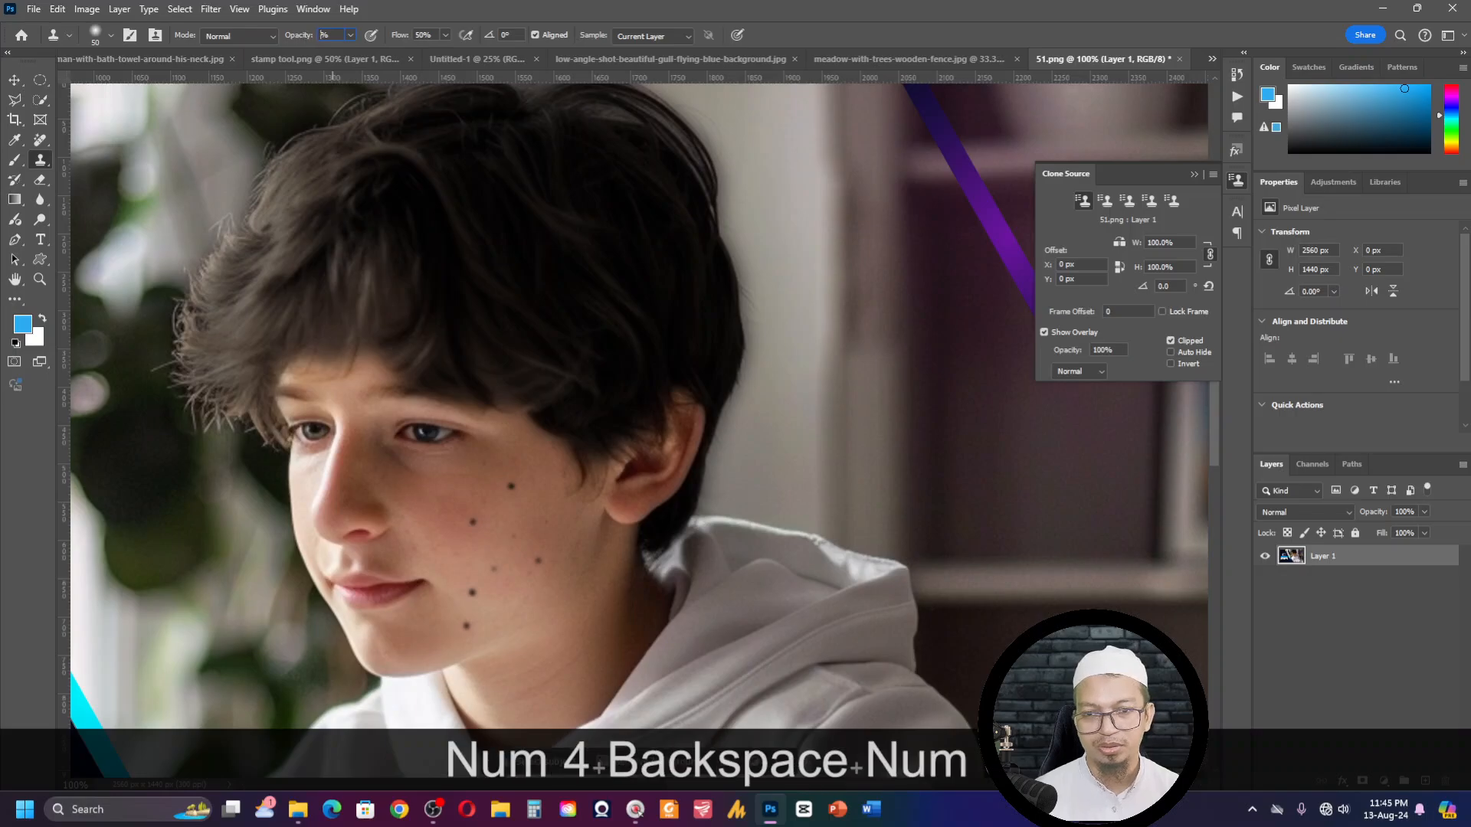
type("60")
mouse_move(387, 528)
left_mouse_down()
mouse_move(372, 553)
mouse_move(406, 564)
left_mouse_up()
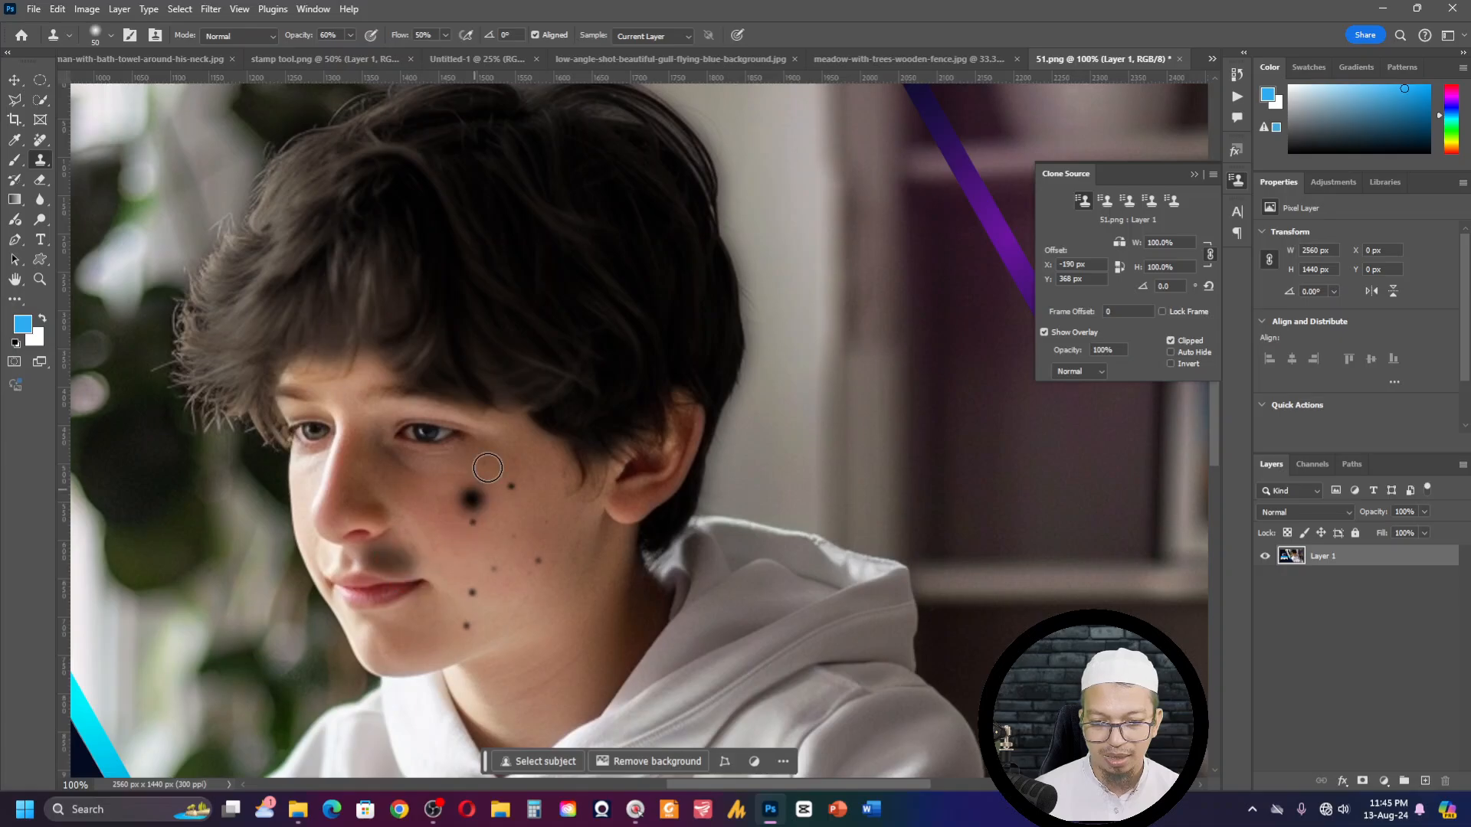
- Resample different patches of the boy's dark hair and clone them along both sides of the upper lip to darken the moustache
left_click(392, 464)
left_click(567, 201, "alt")
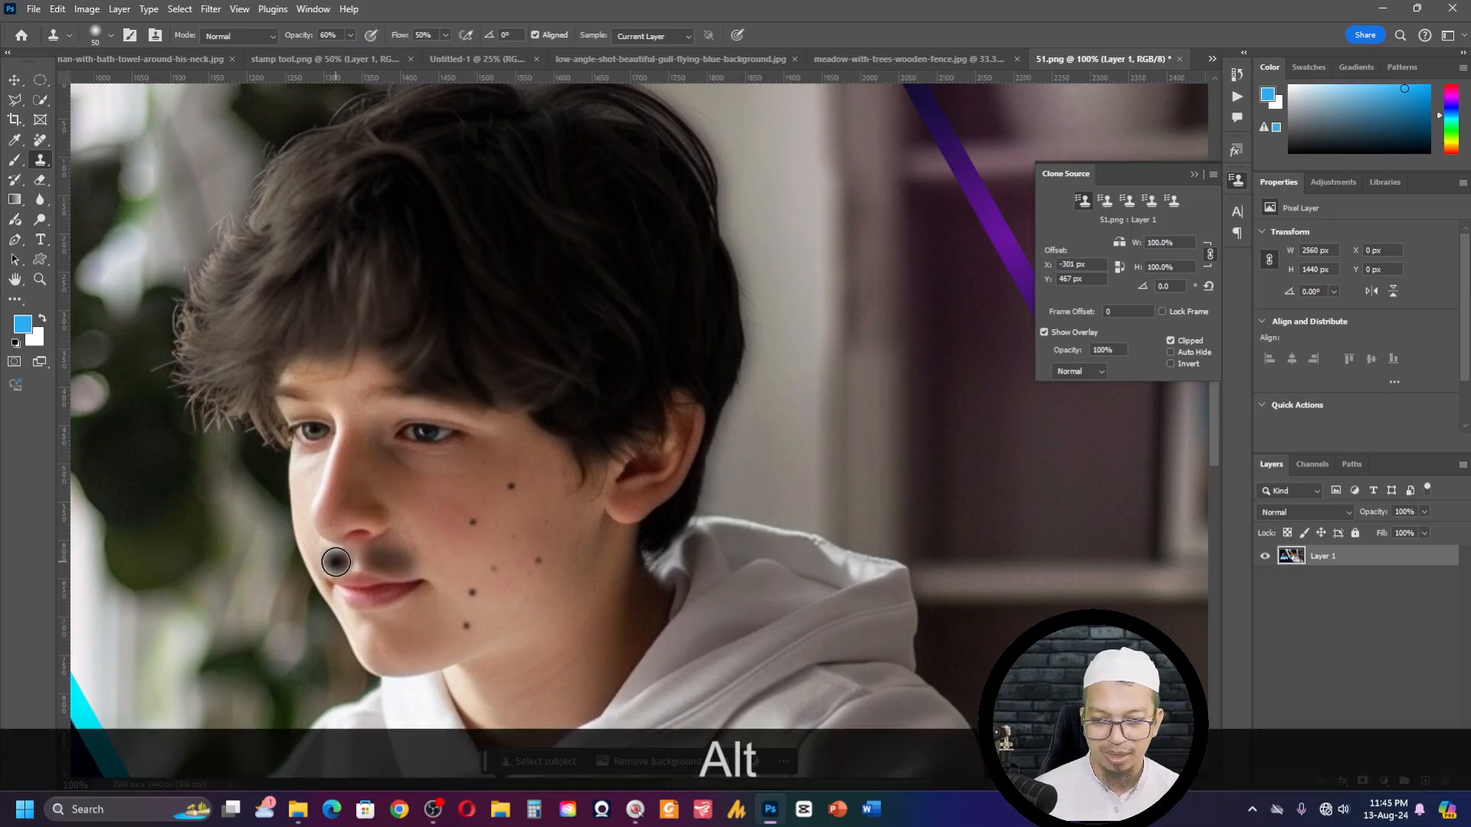
left_click(336, 560)
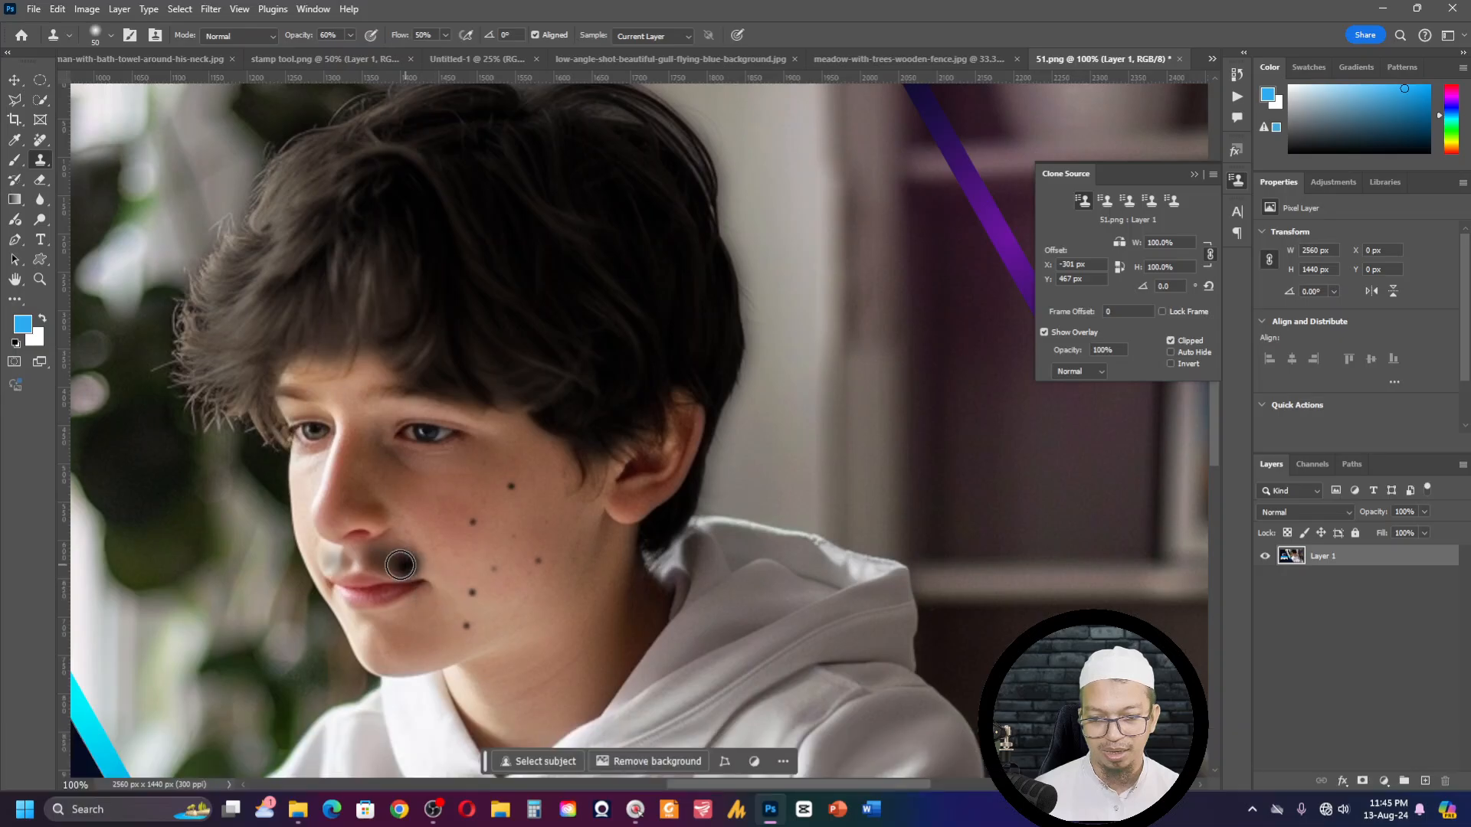
left_click(603, 356, "alt")
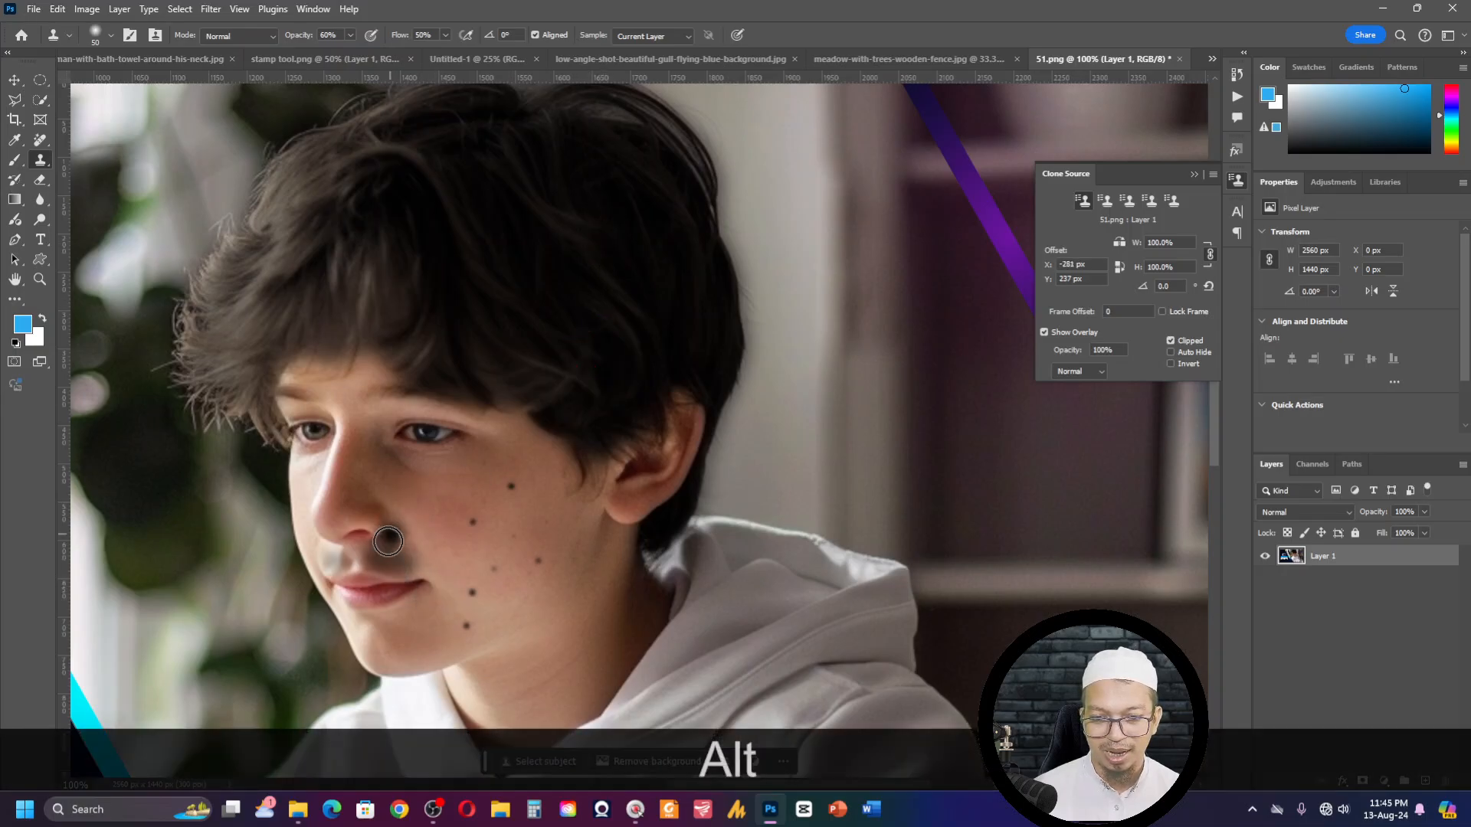
left_click_drag(376, 555, 430, 571)
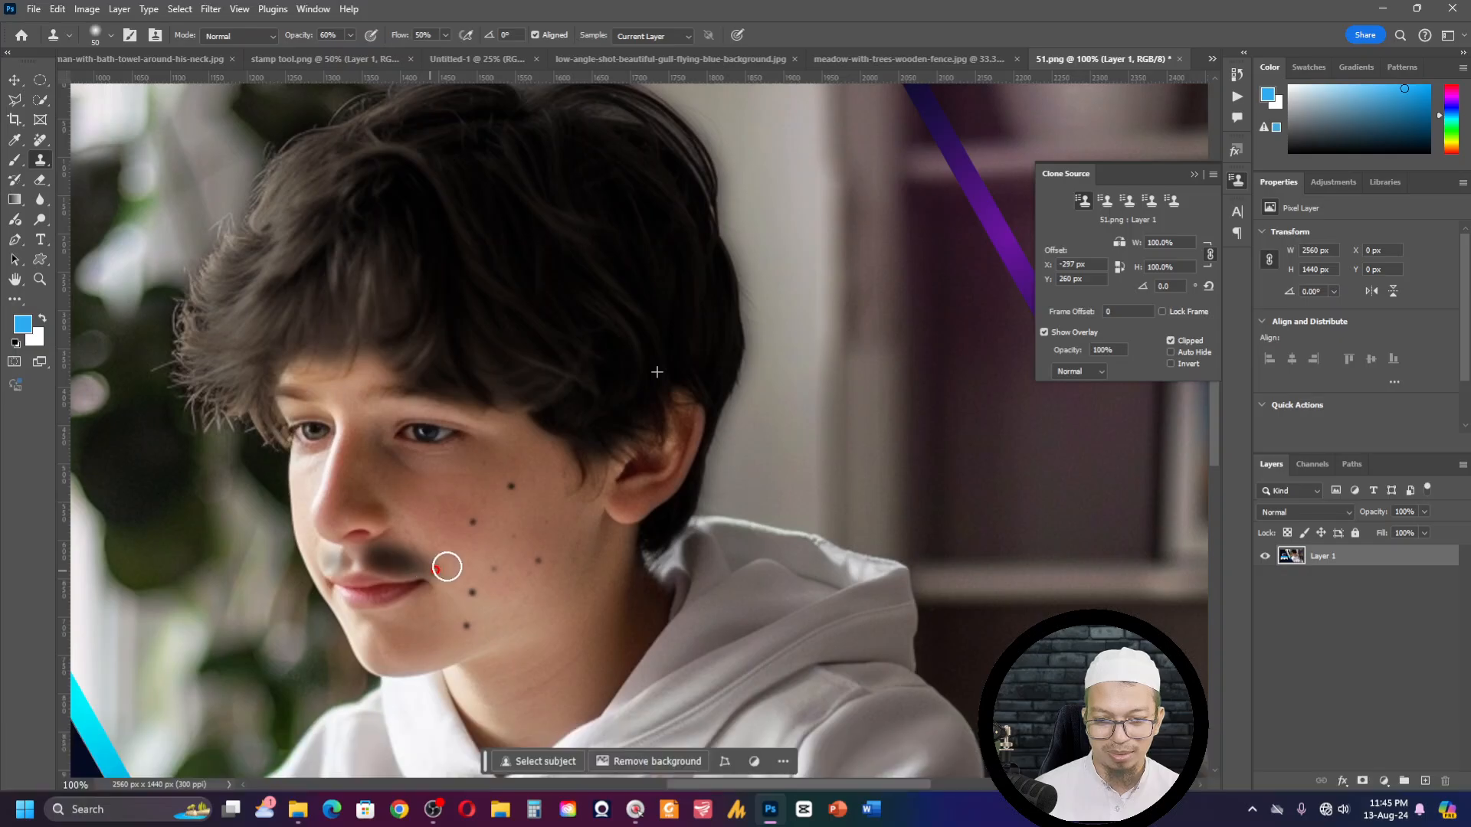
left_click(630, 214, "alt")
left_click(314, 563)
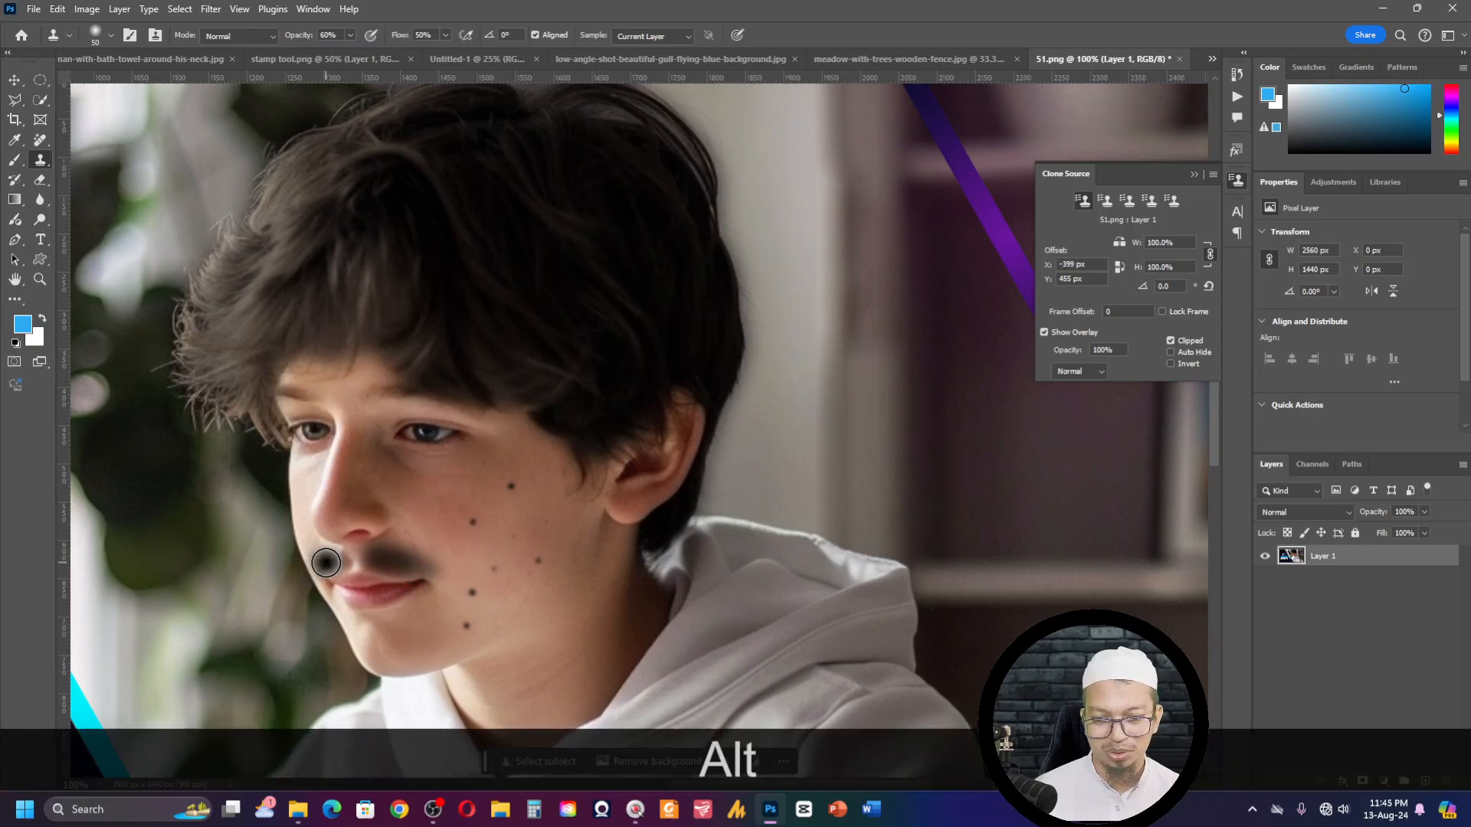
left_click(331, 565)
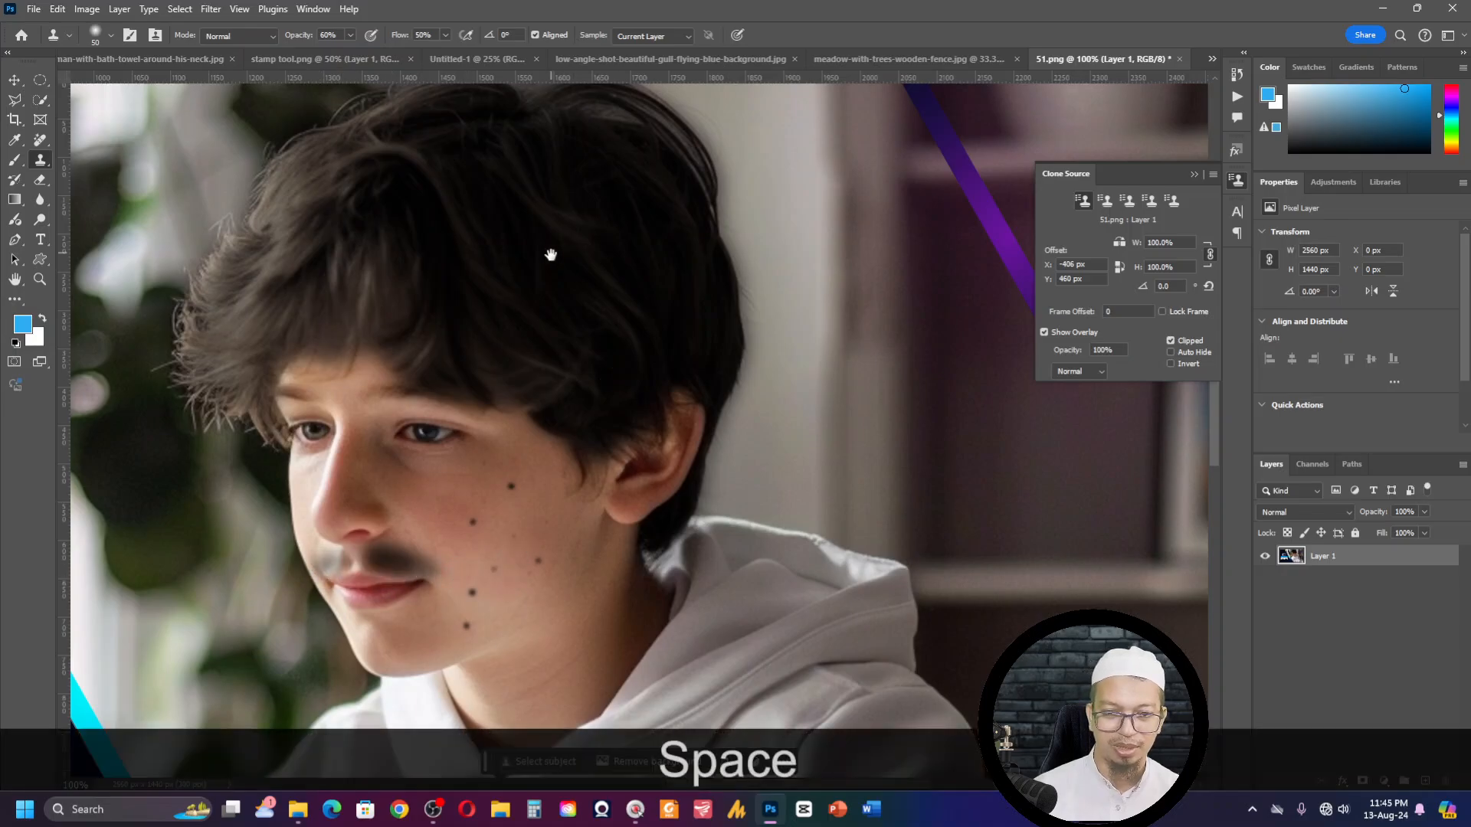
- Sample the boy's dark hair and clone it over the chin to start a beard
left_click_drag(552, 250, 552, 167)
left_click(589, 203, "alt")
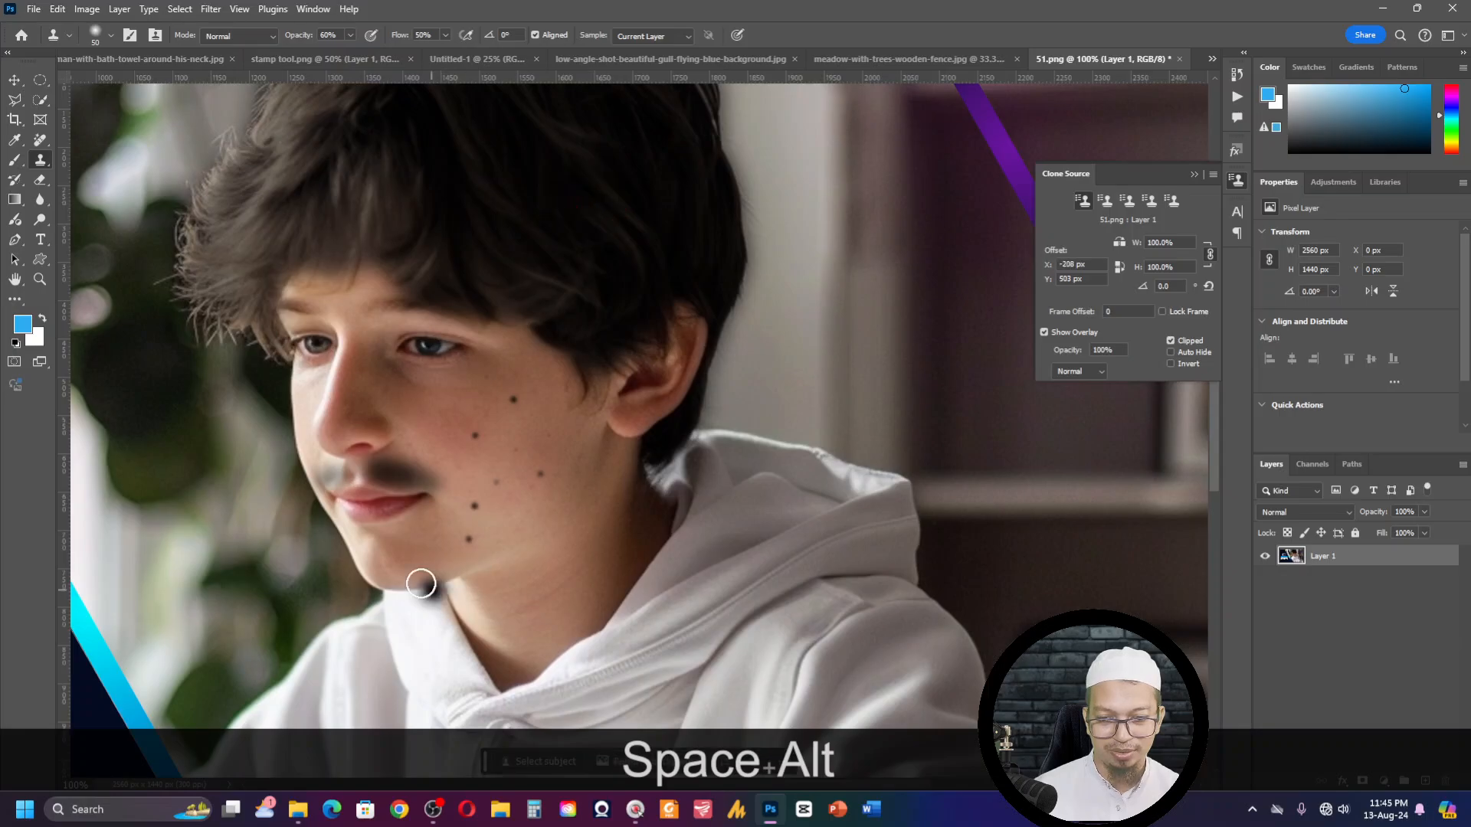
mouse_move(371, 540)
left_mouse_down()
mouse_move(376, 568)
mouse_move(395, 573)
mouse_move(383, 545)
mouse_move(358, 545)
mouse_move(384, 578)
mouse_move(395, 531)
mouse_move(420, 565)
mouse_move(361, 584)
mouse_move(379, 576)
left_mouse_up()
left_click(592, 260, "alt")
left_click(578, 283, "alt")
left_click(317, 588)
- Resample hair higher on the head and clone it across the chin, extending the beard below the jawline
left_click(473, 187, "alt")
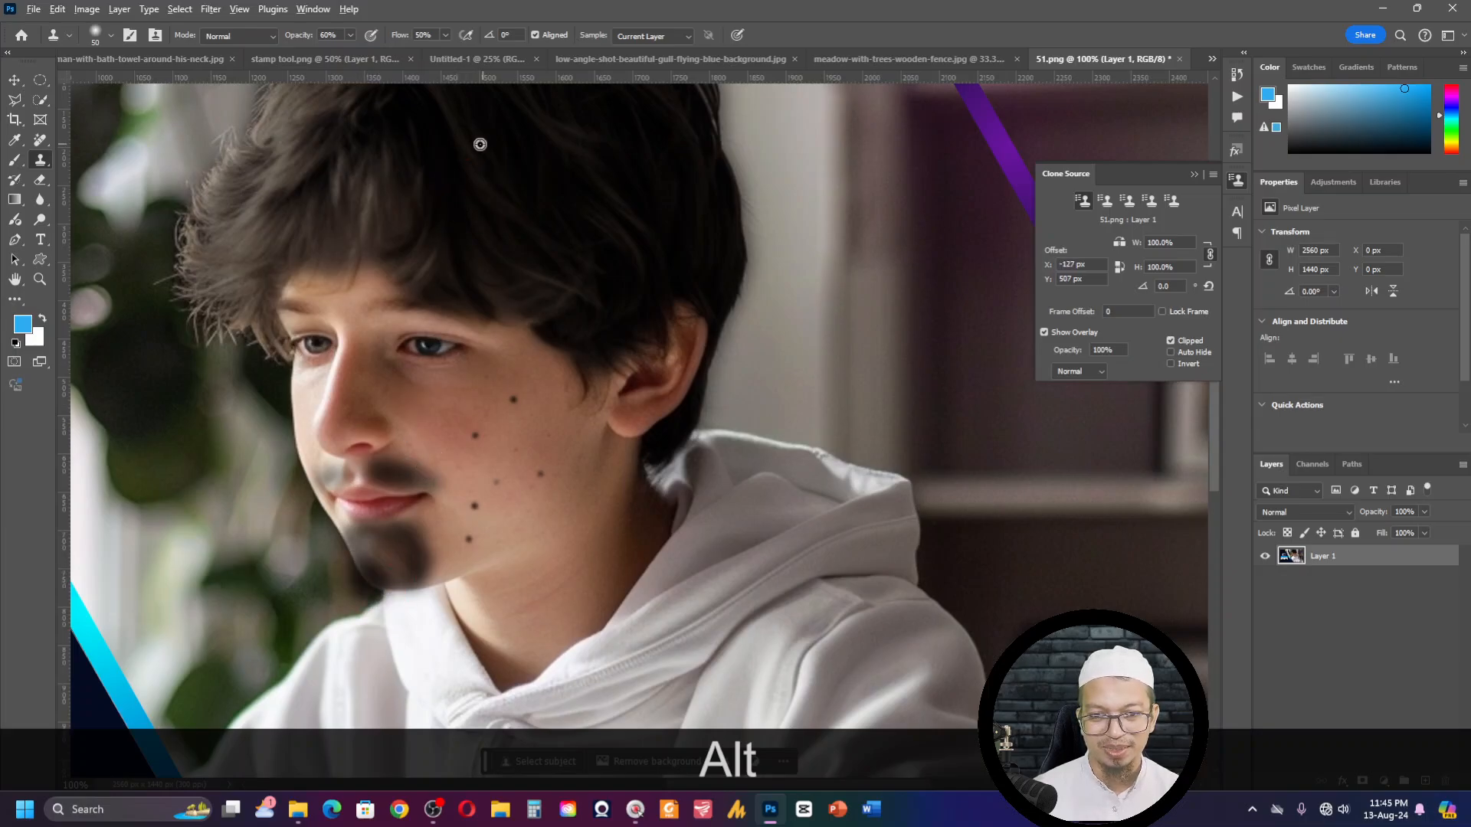
left_click(414, 174, "alt")
mouse_move(413, 587)
left_mouse_down()
mouse_move(375, 596)
mouse_move(407, 593)
mouse_move(366, 580)
mouse_move(385, 561)
mouse_move(366, 549)
mouse_move(379, 539)
mouse_move(365, 564)
mouse_move(399, 589)
mouse_move(353, 570)
mouse_move(340, 530)
mouse_move(381, 544)
mouse_move(411, 522)
mouse_move(414, 586)
mouse_move(382, 599)
mouse_move(414, 605)
mouse_move(380, 601)
left_mouse_up()
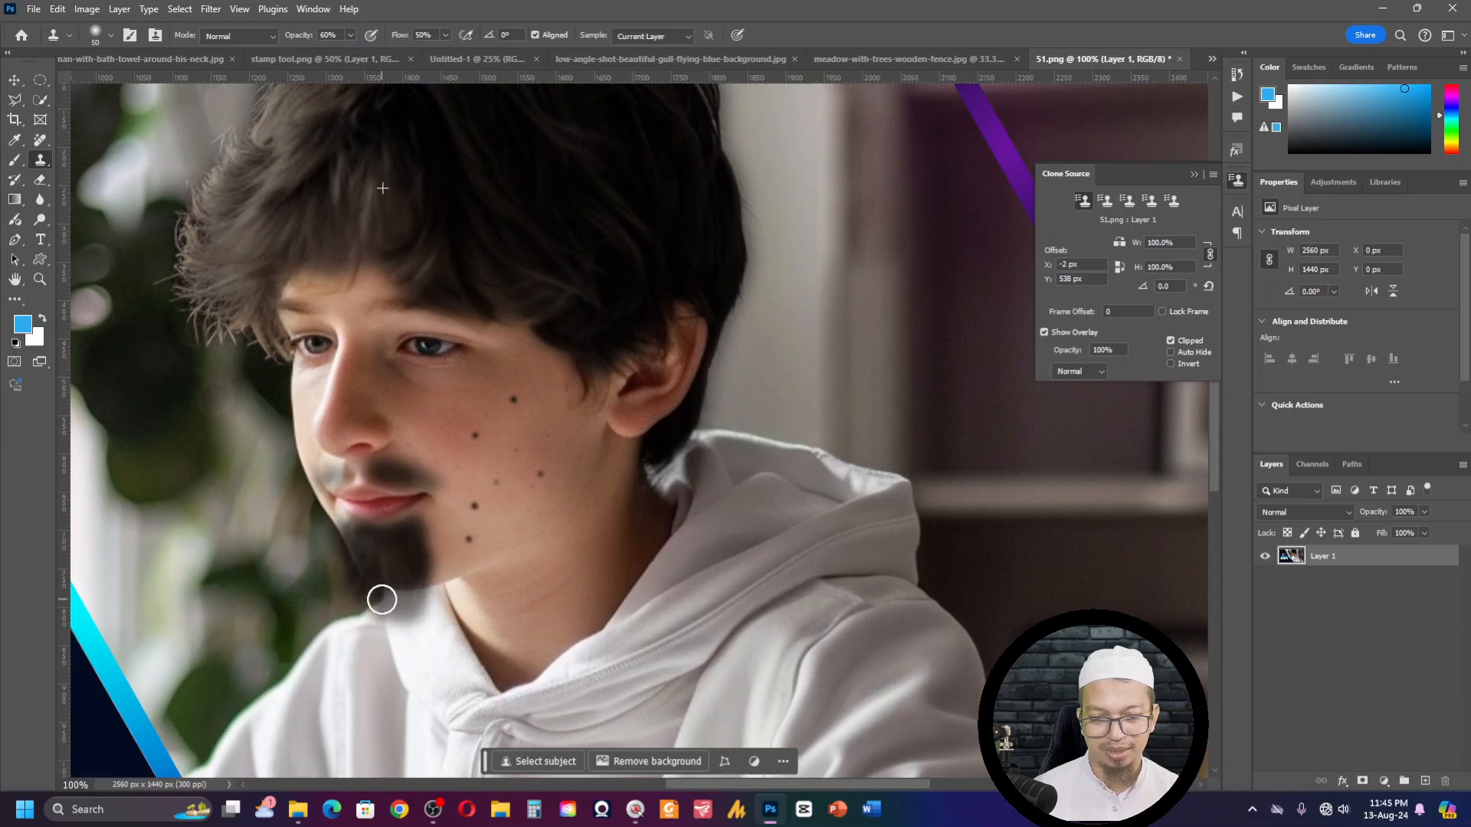
- Fit the whole boy image on screen, then switch to the naked-man-with-bath-towel-around-his-neck.jpg document
left_click(479, 438)
key("ctrl+0")
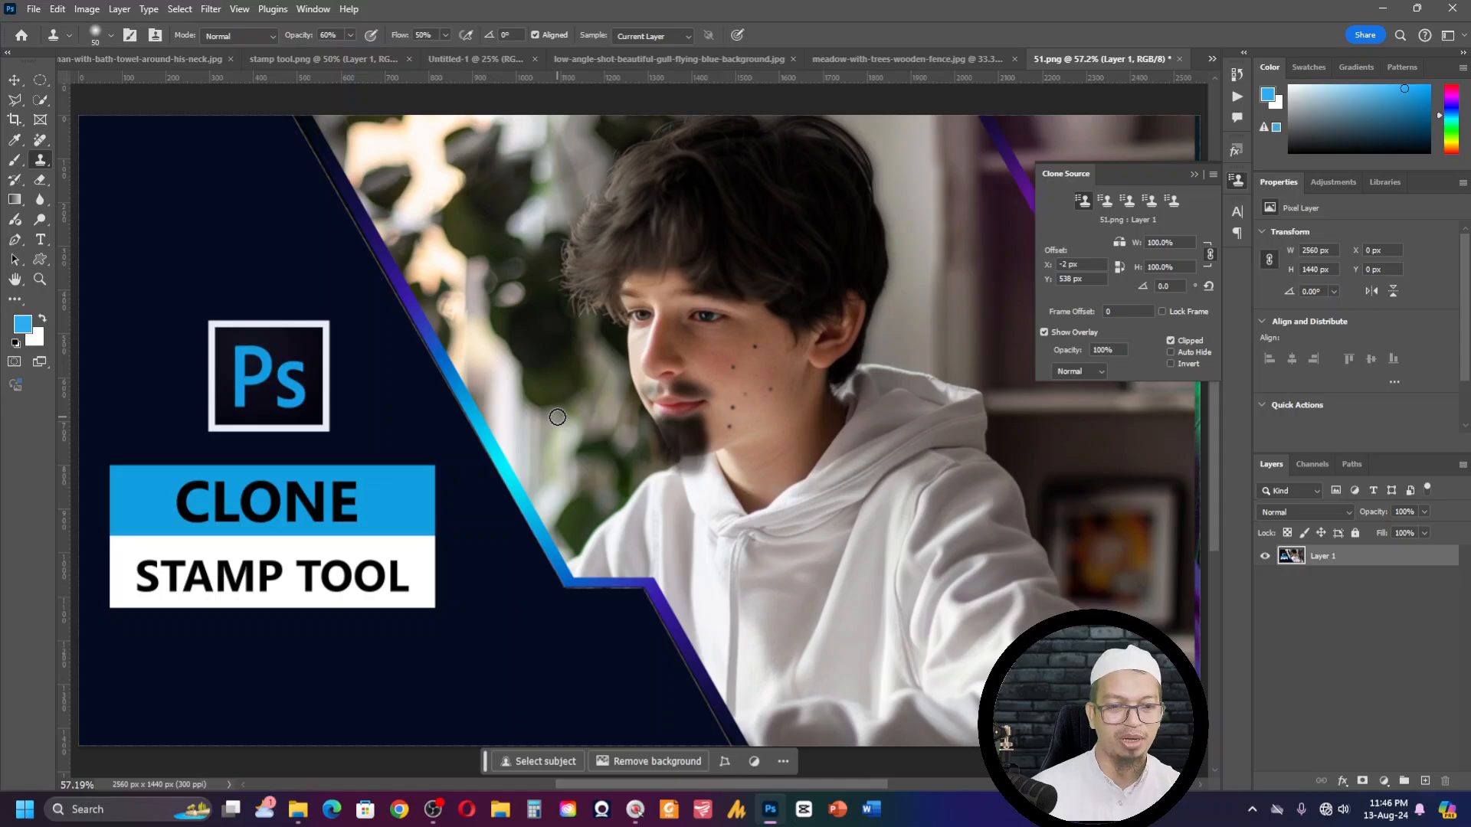
left_click(658, 59)
left_click(226, 55)
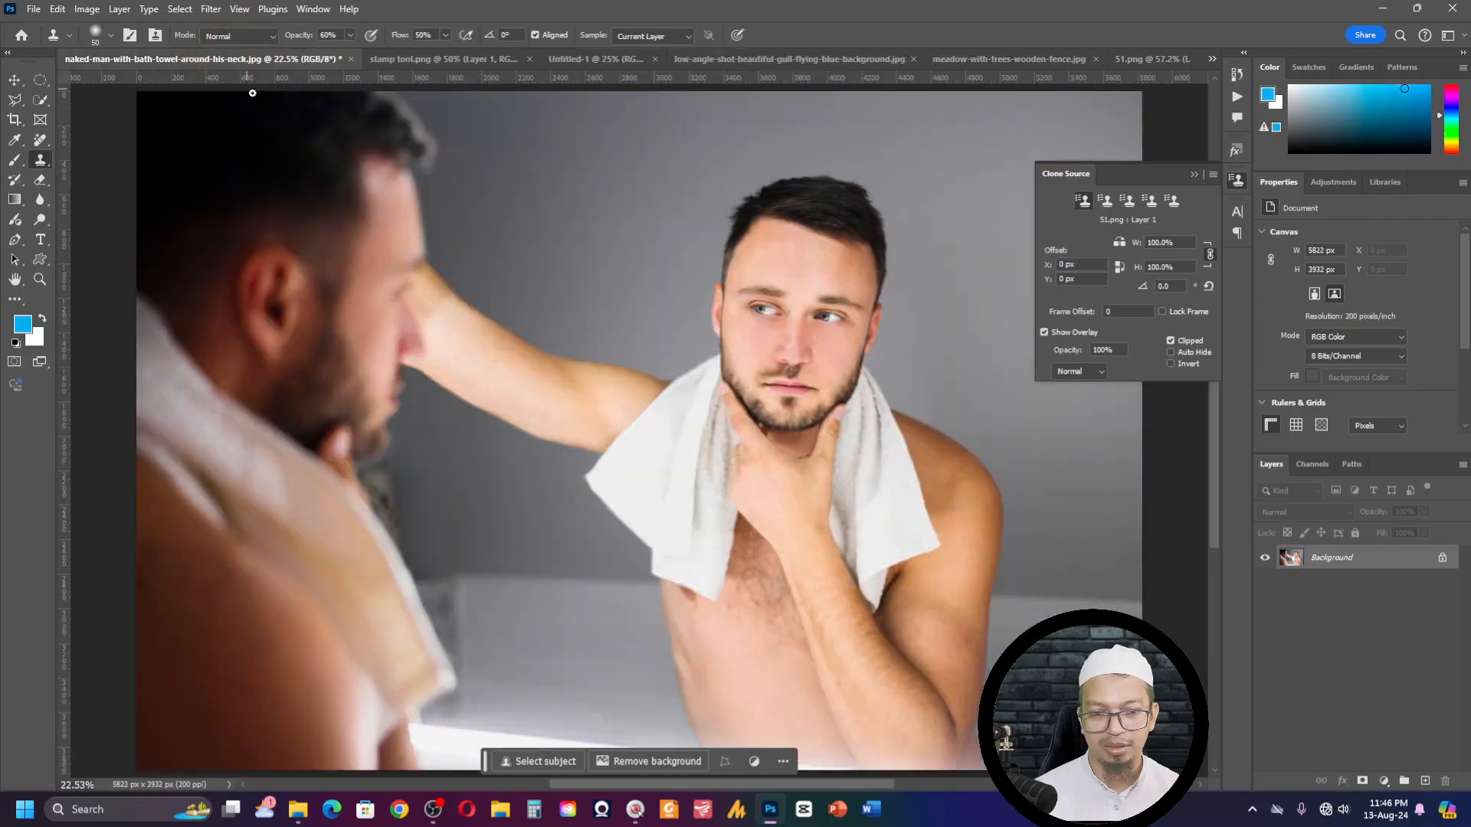
key("ctrl")
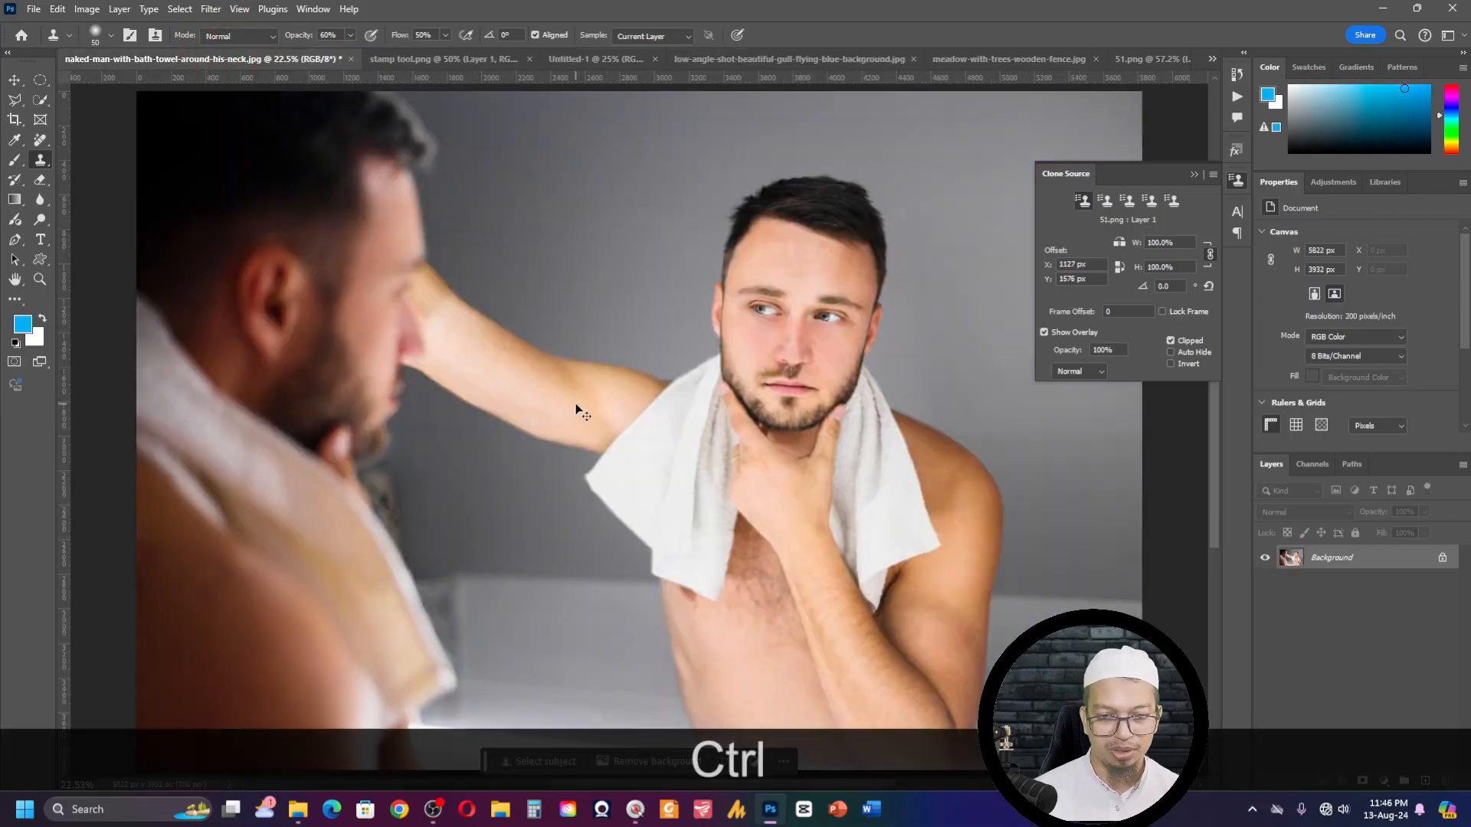
key("ctrl+o")
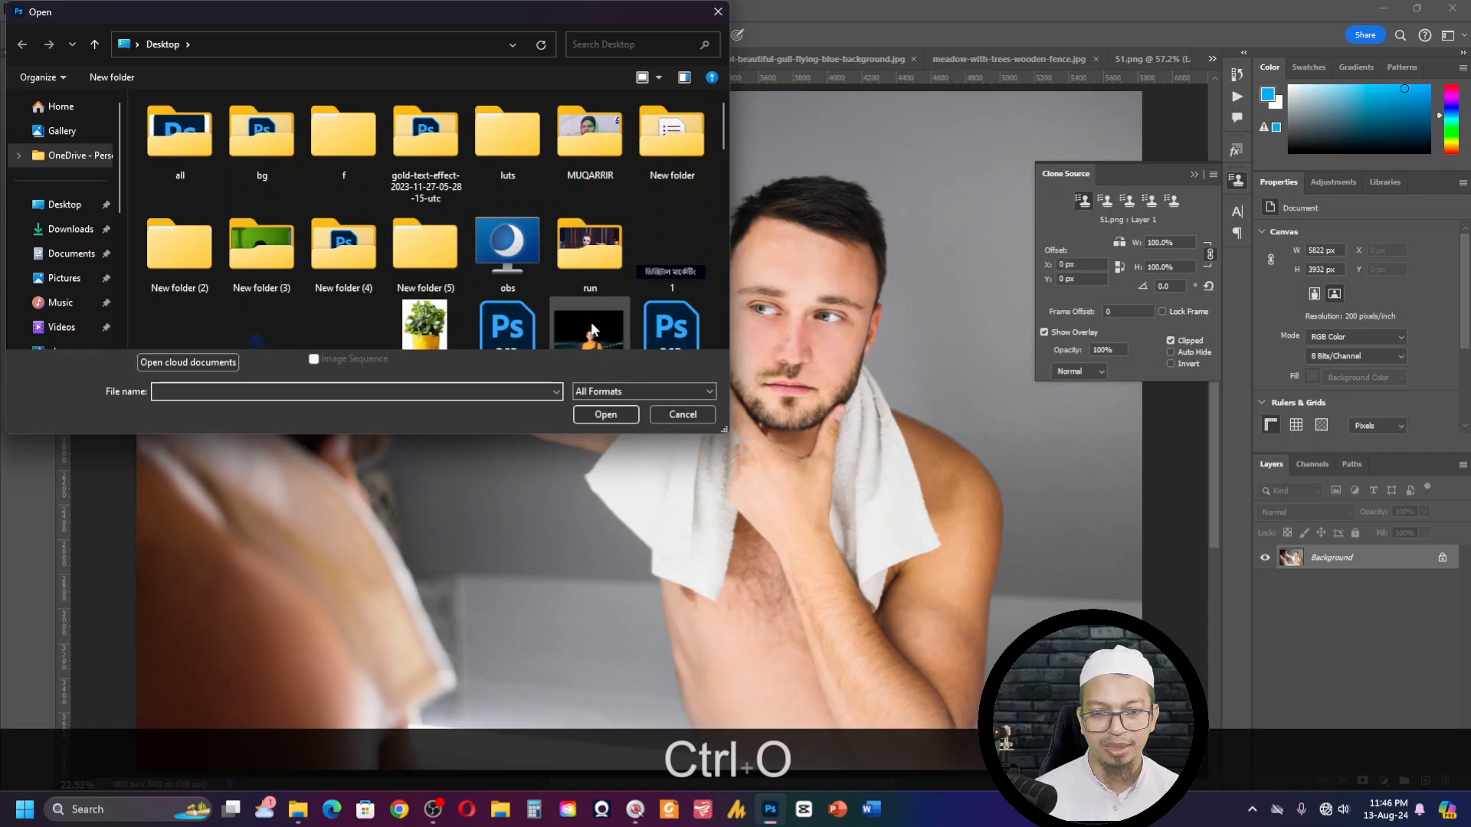
left_click(711, 411)
- Magnify the man's photo to 400%, zoom back out, and fit the whole photo on screen
key("ctrl")
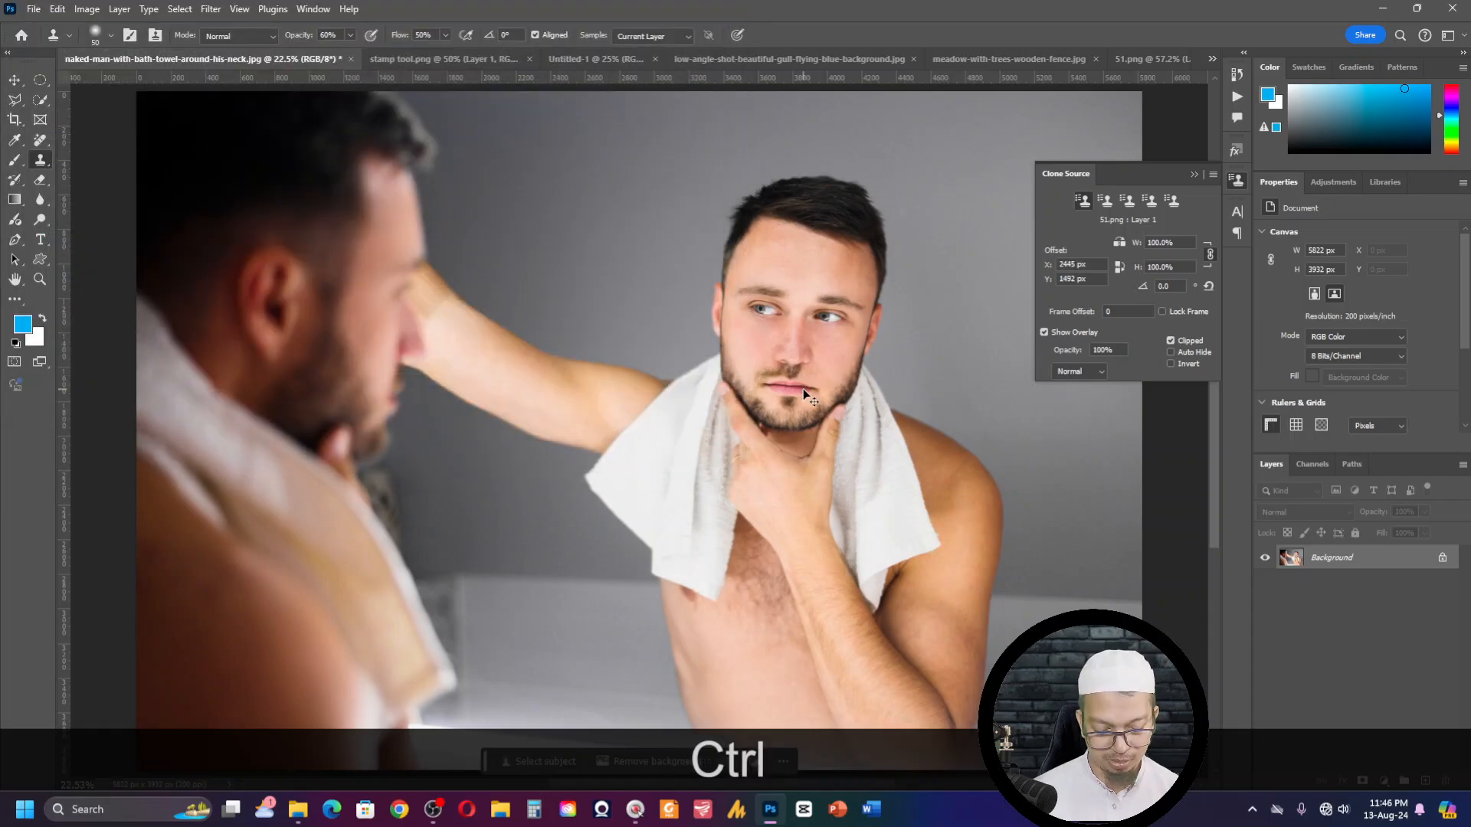
key("ctrl+KP_Add")
key("ctrl+KP_Add")
key("ctrl+KP_Add")
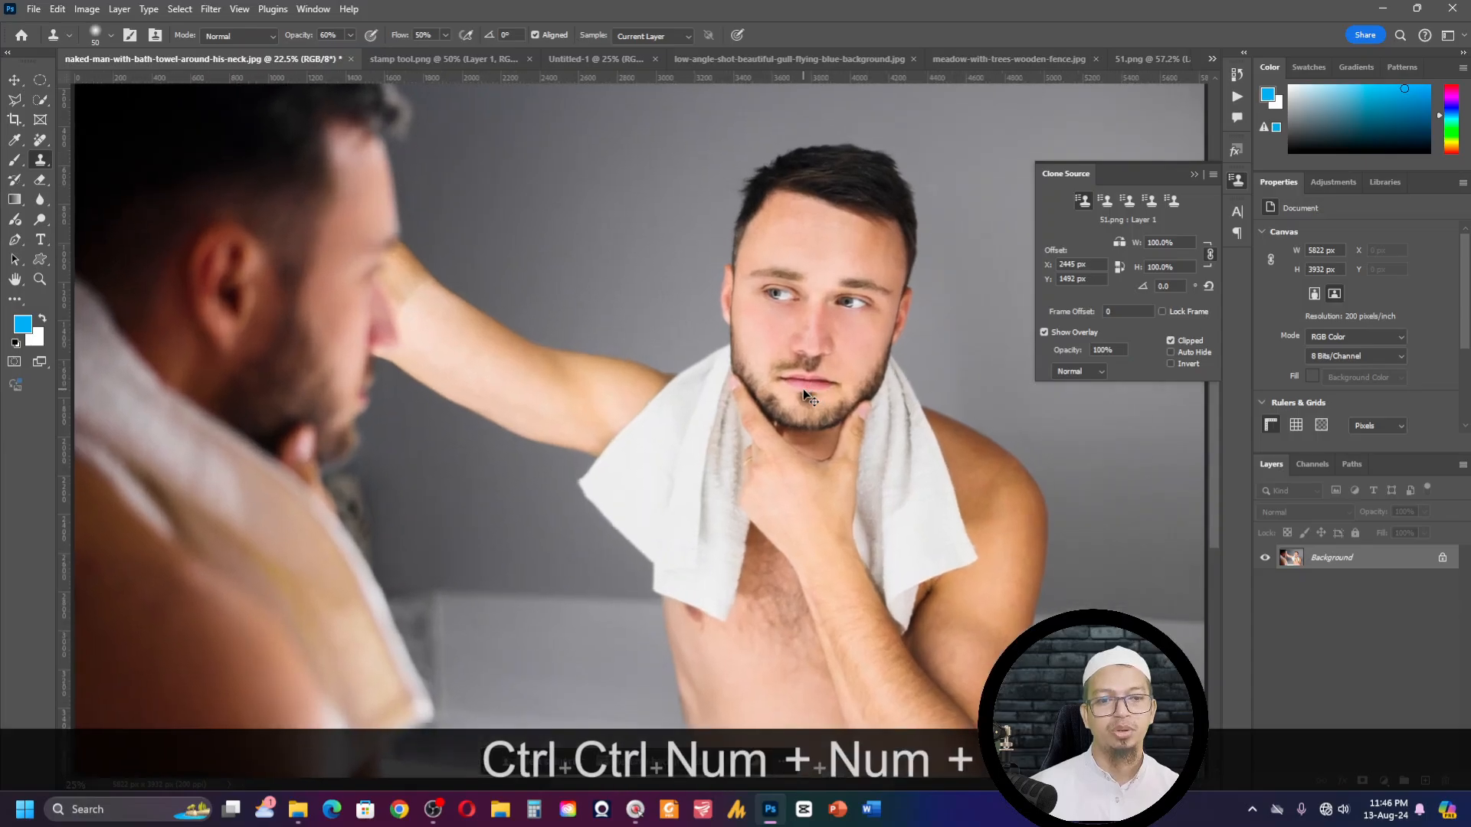
key("ctrl+KP_Add")
key("ctrl+KP_Add")
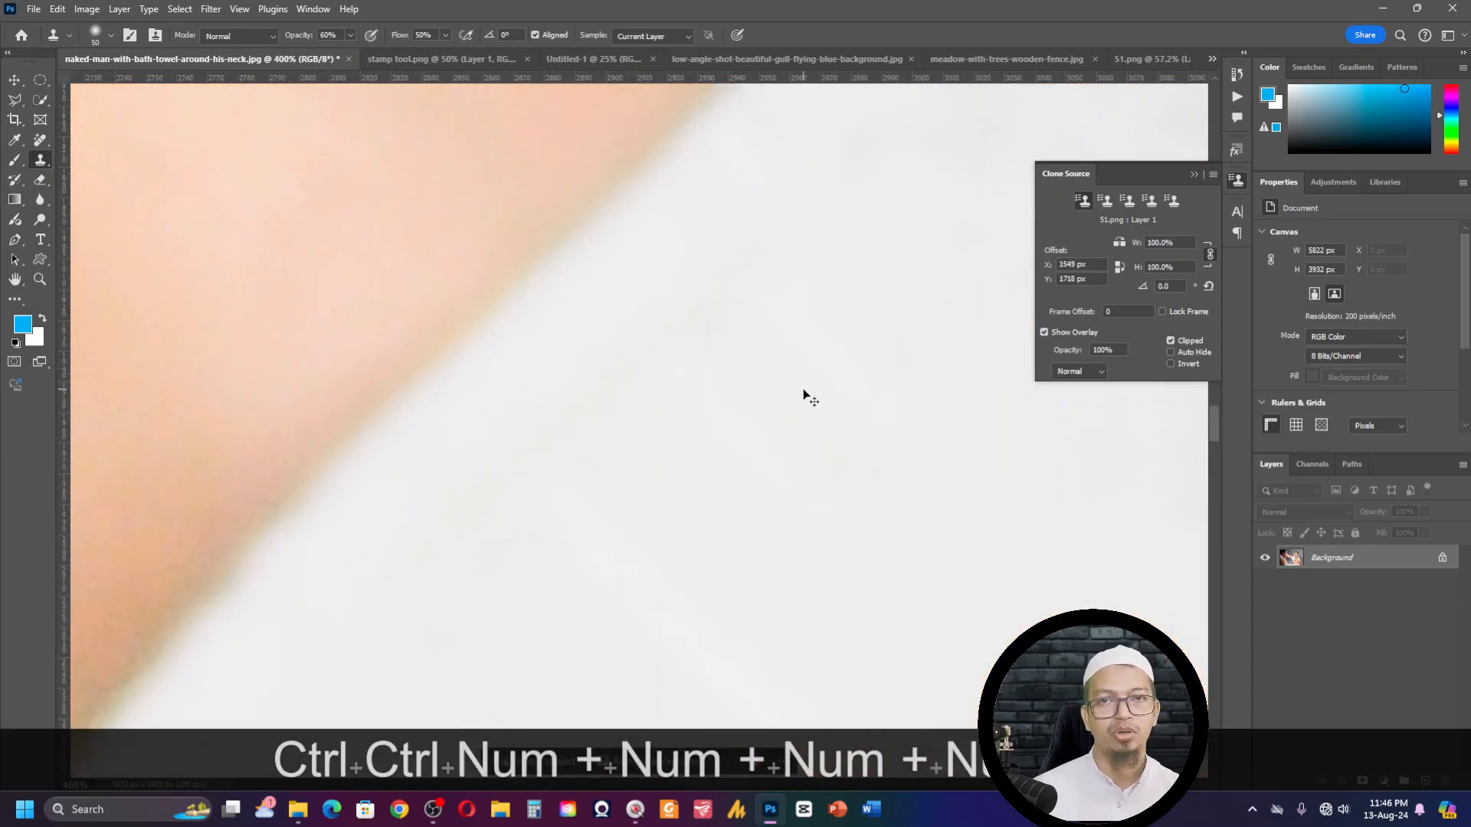
key("ctrl+KP_Subtract")
key("ctrl+KP_Subtract")
key("ctrl+KP_Subtract")
key("ctrl+KP_Subtract")
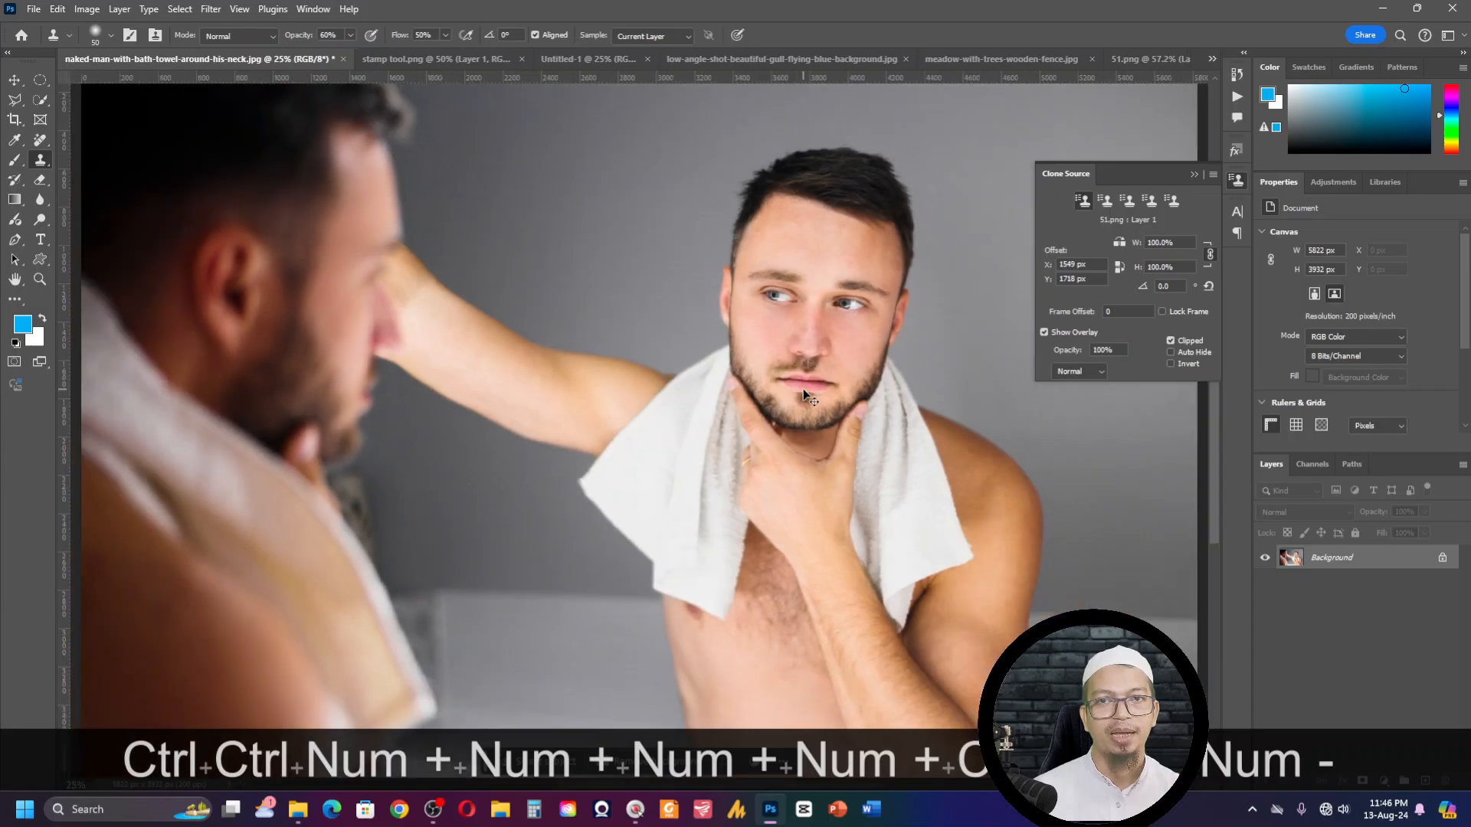
key("ctrl+KP_Subtract")
key("ctrl+KP_Subtract")
key("ctrl+KP_0")
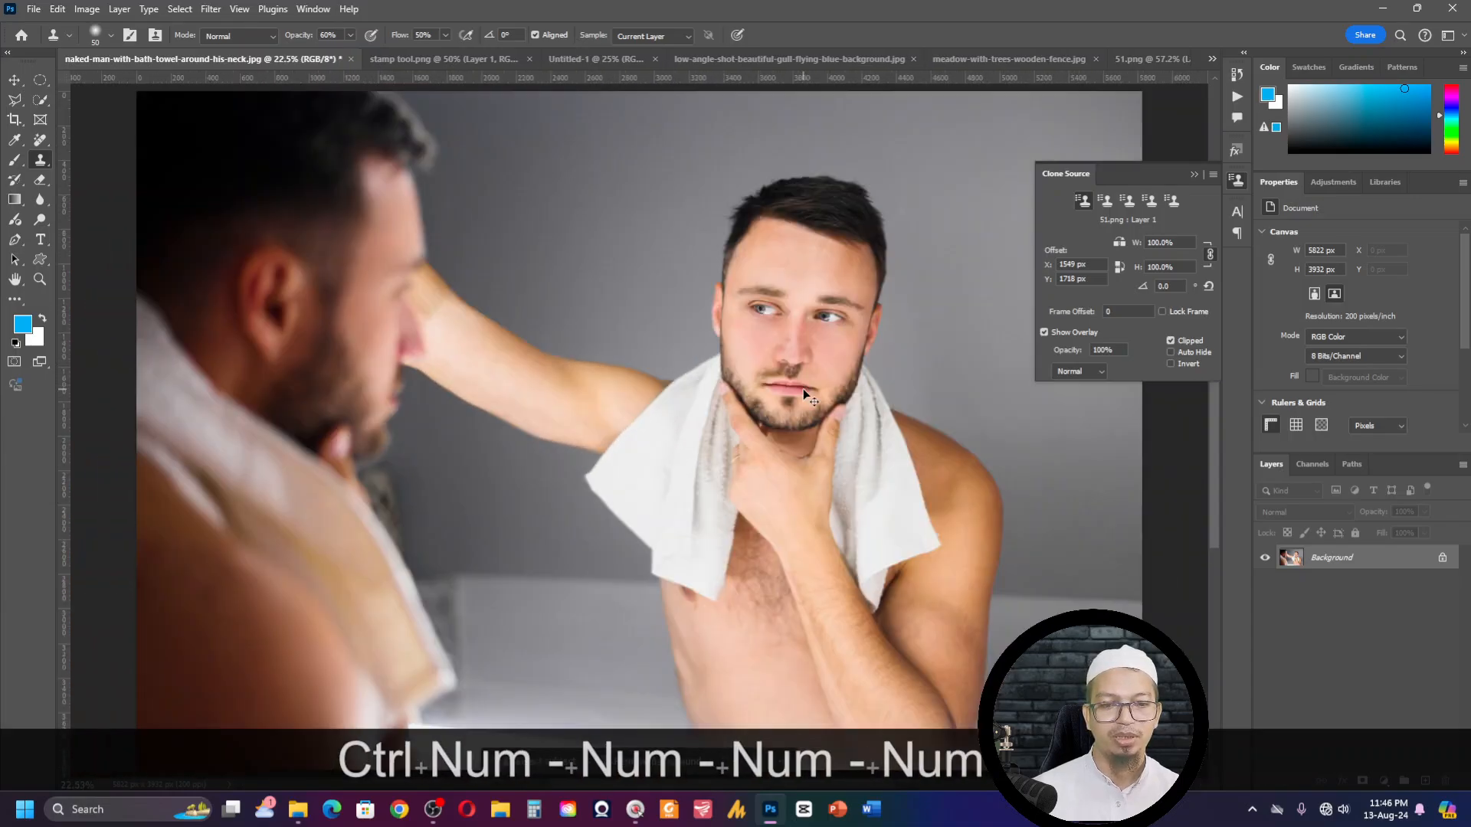
- Magnify the man's photo to 300%, reduce it to 100%, and pan across the arm and towel
key("ctrl+KP_Add")
key("ctrl+KP_Add")
key("ctrl+KP_Add")
key("ctrl+KP_Add")
key("ctrl+KP_Add")
key("ctrl+KP_Add")
key("ctrl+KP_Add")
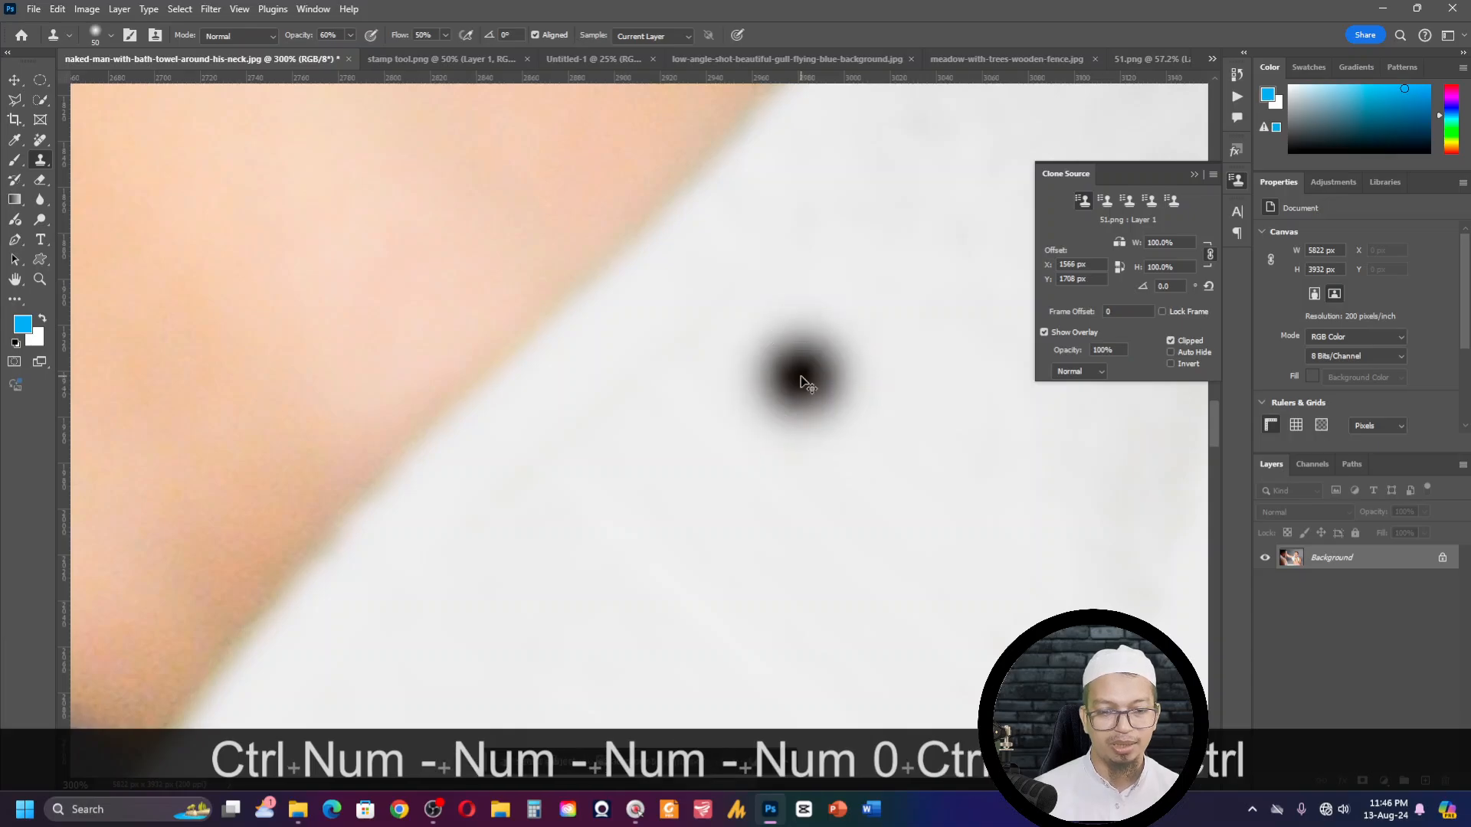
key("ctrl+KP_Subtract")
key("ctrl+KP_Subtract")
key("space")
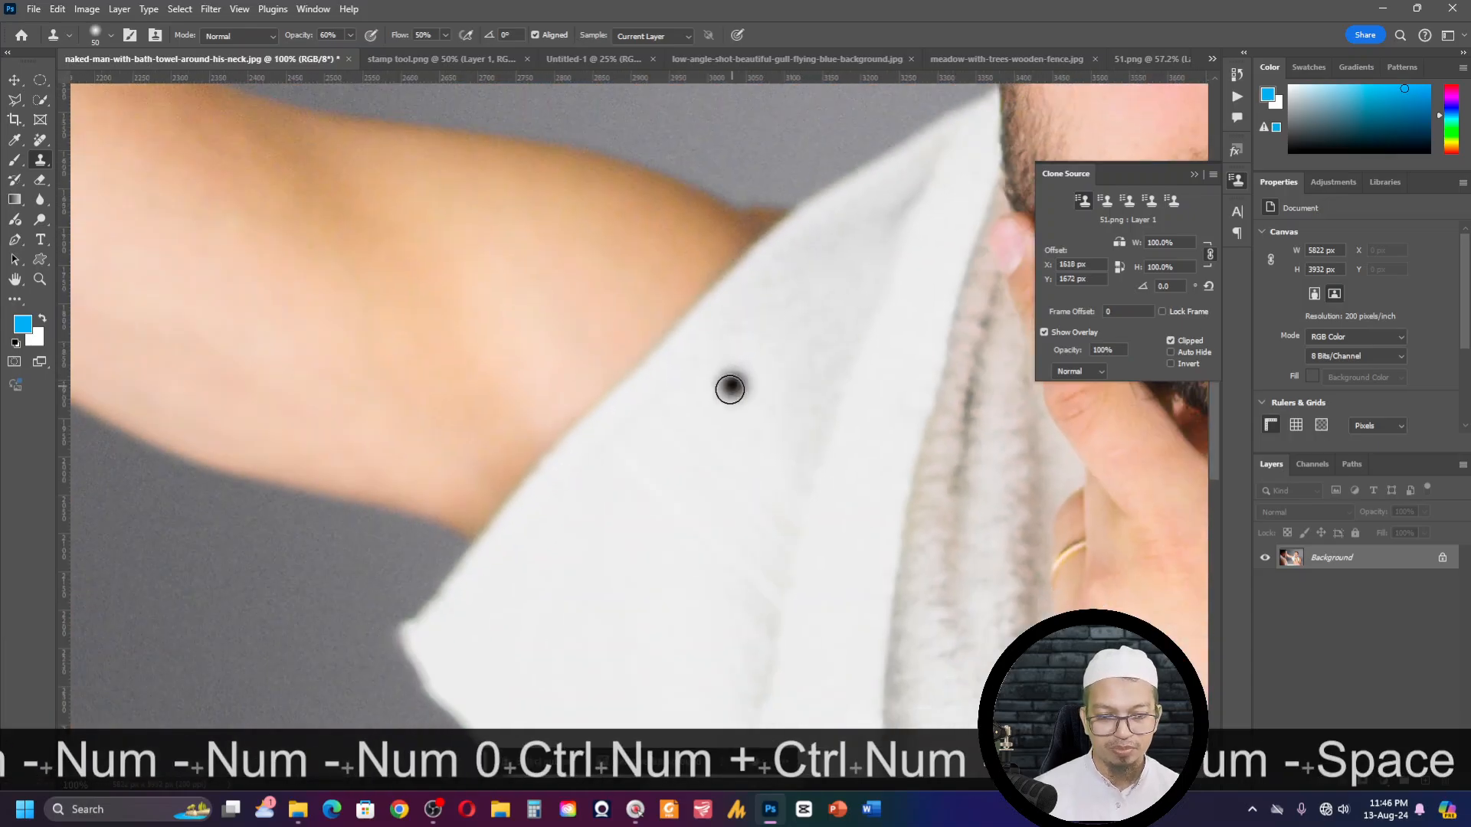
mouse_move(709, 349)
left_mouse_down()
mouse_move(845, 348)
mouse_move(847, 360)
left_mouse_up()
- Use the Hand tool's temporary overview to jump between the man's face, beard and towel at 100%
key("h")
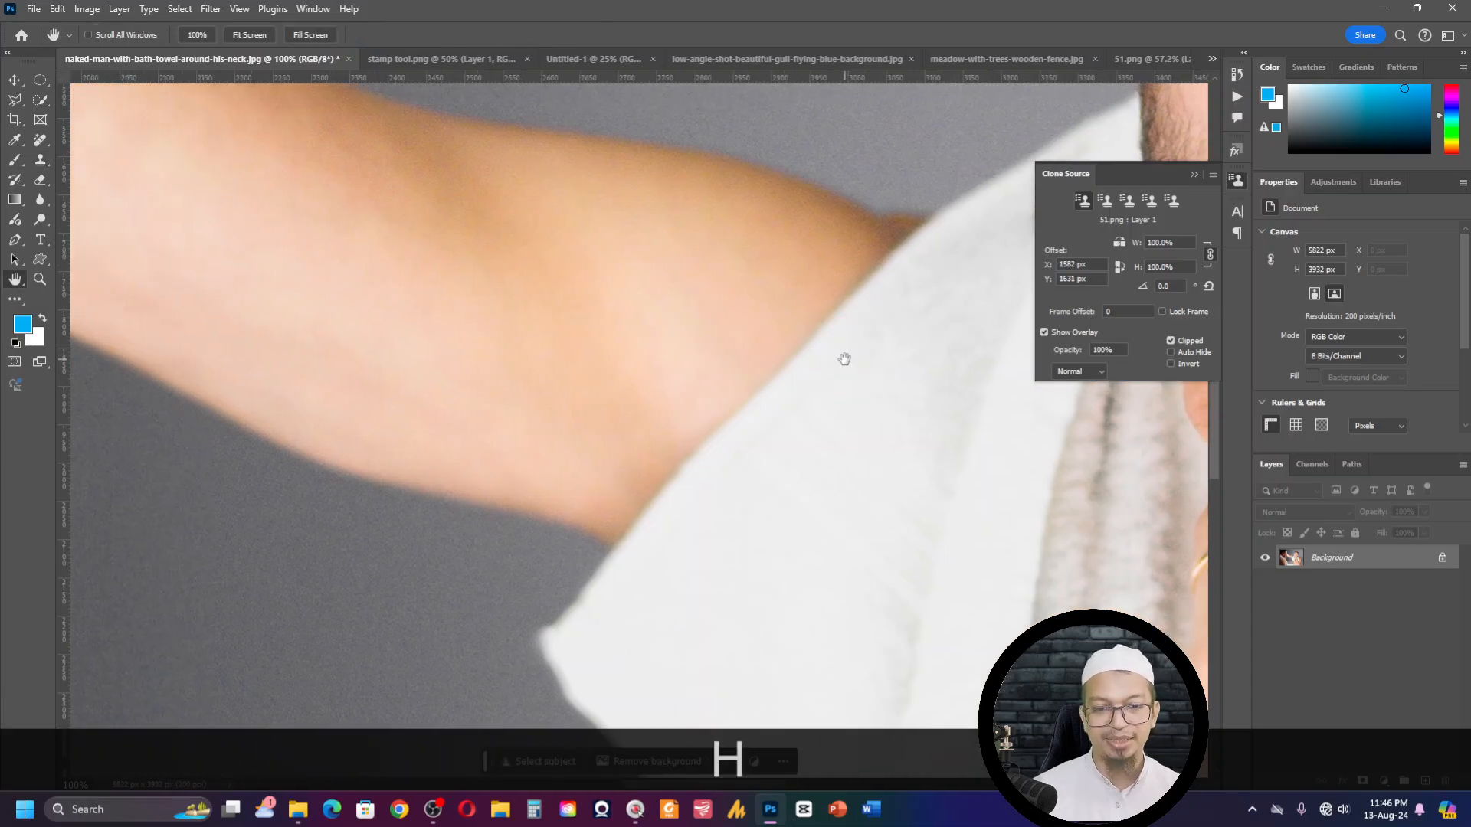
left_click_drag(751, 374, 803, 306)
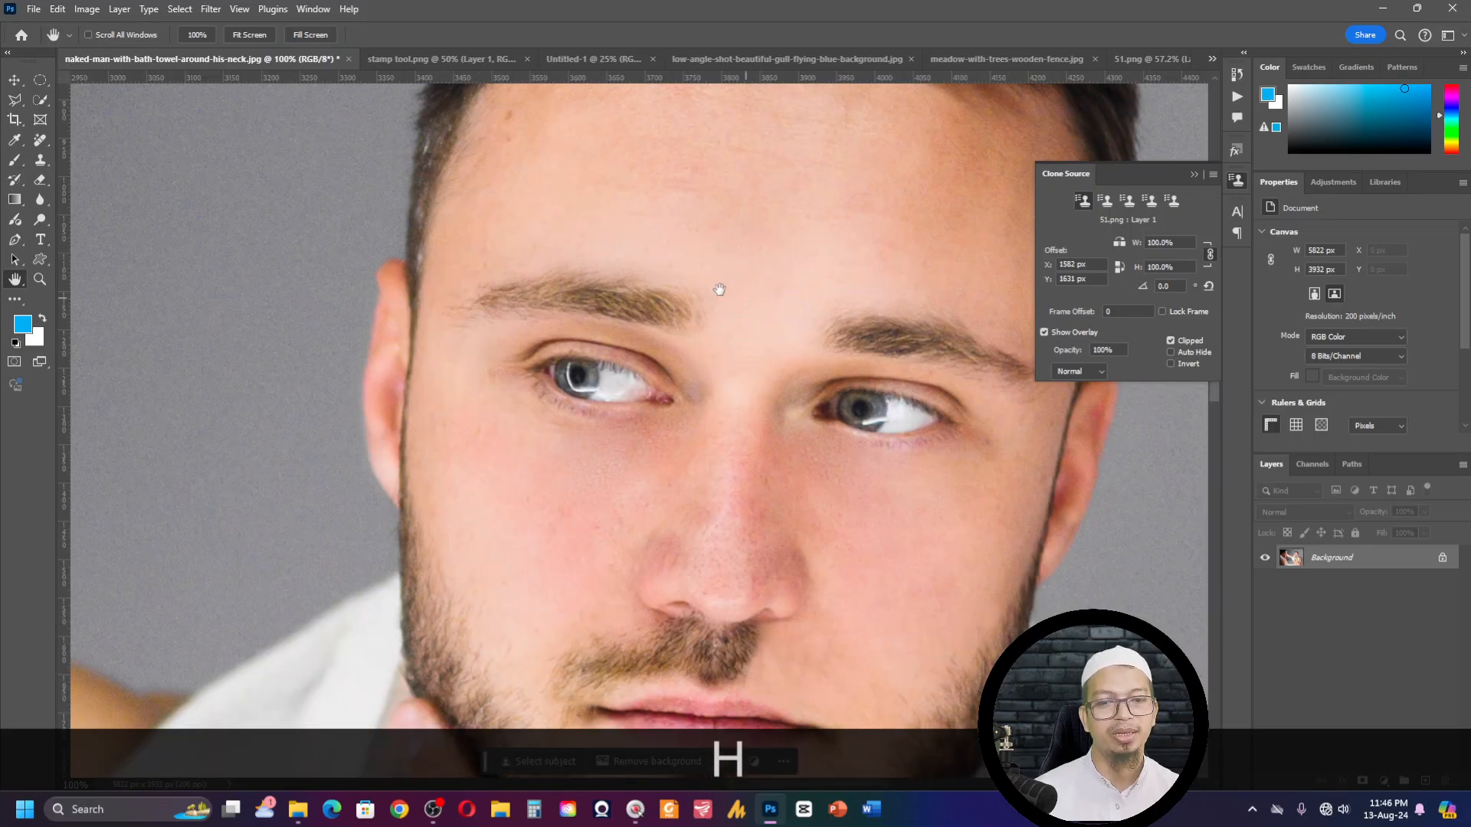
left_click_drag(305, 300, 700, 289)
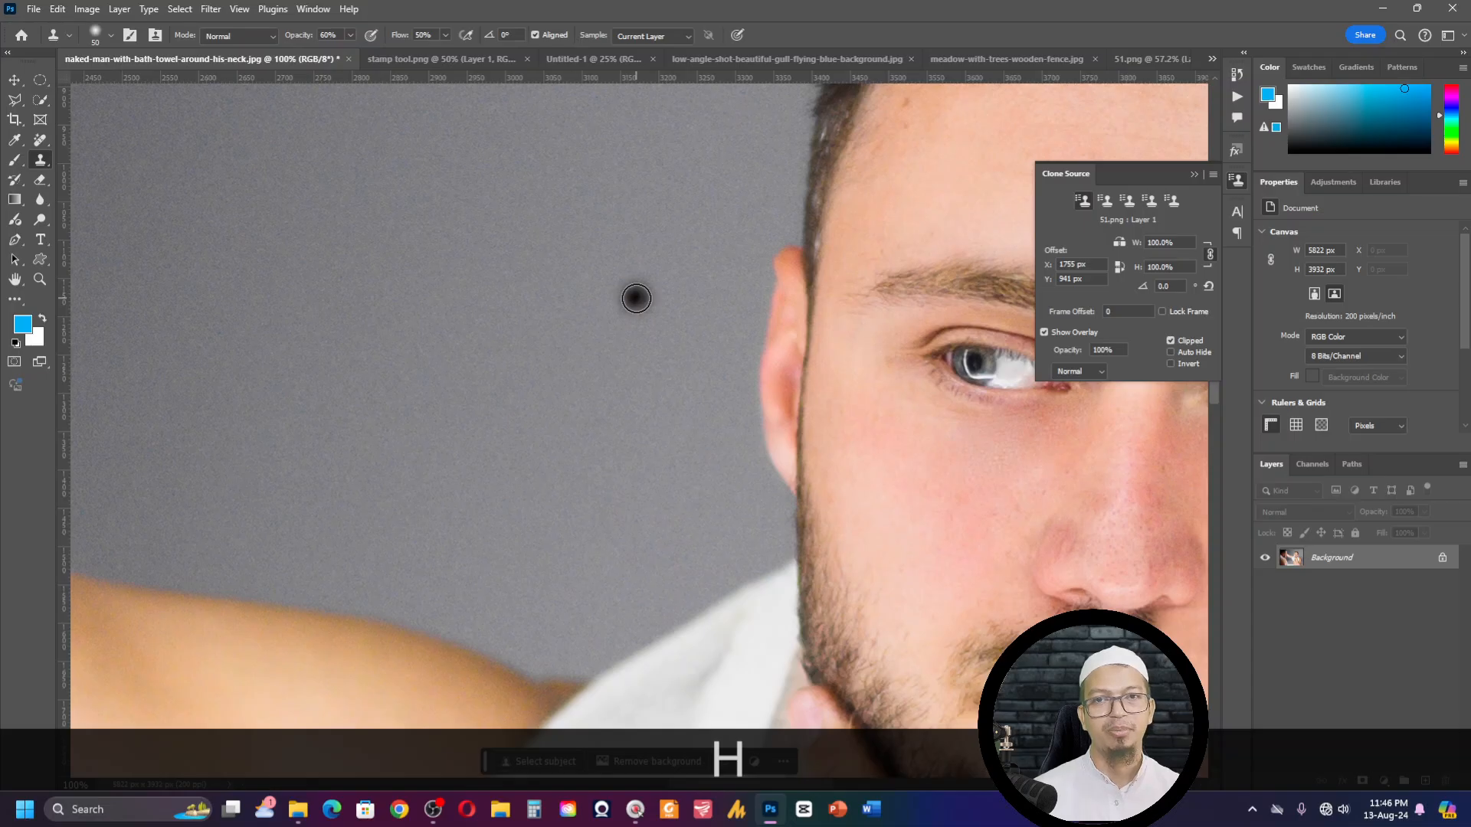
key("h")
left_click_drag(833, 358, 692, 280)
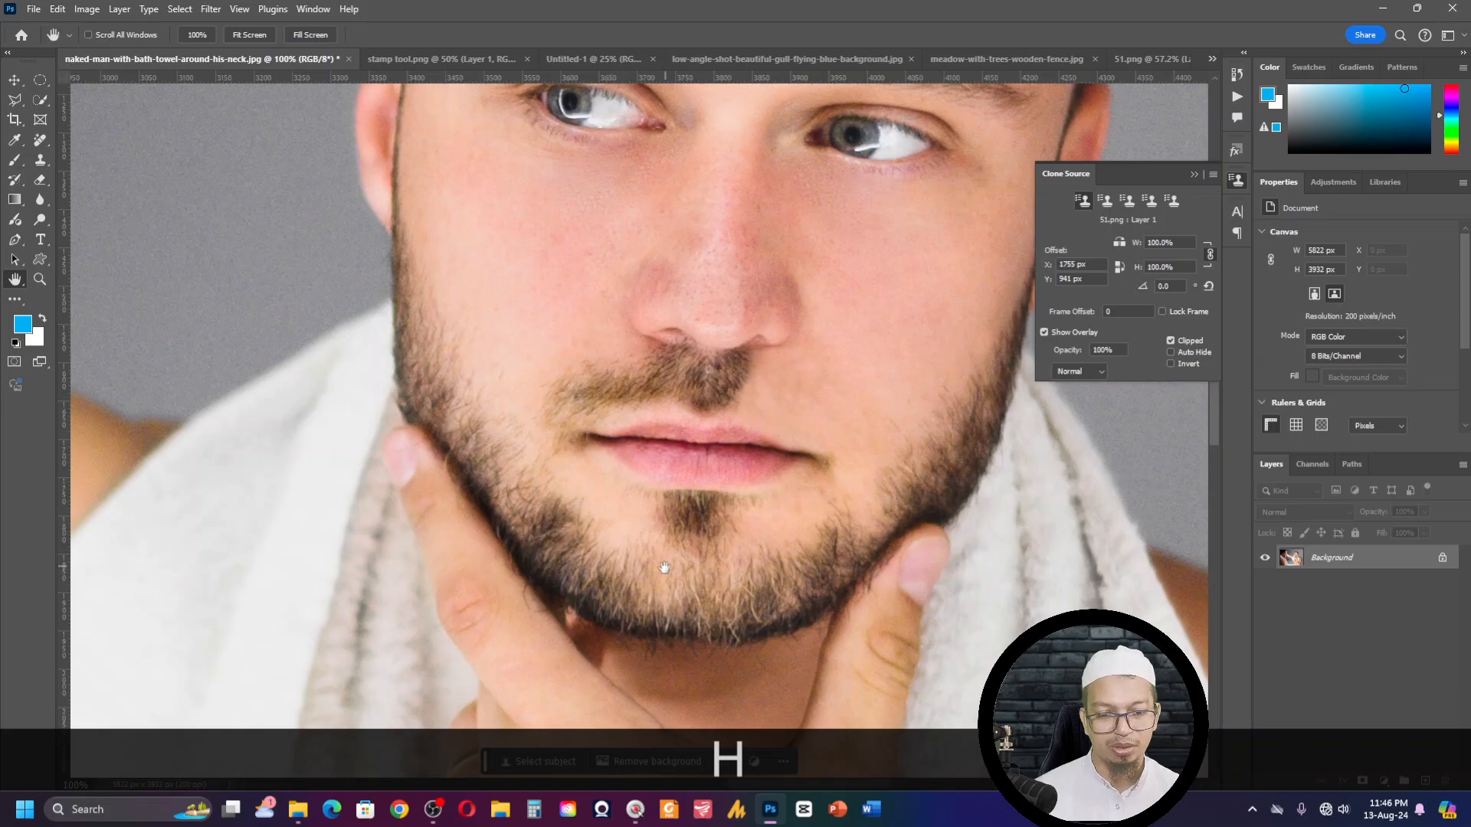
left_click_drag(664, 567, 663, 558)
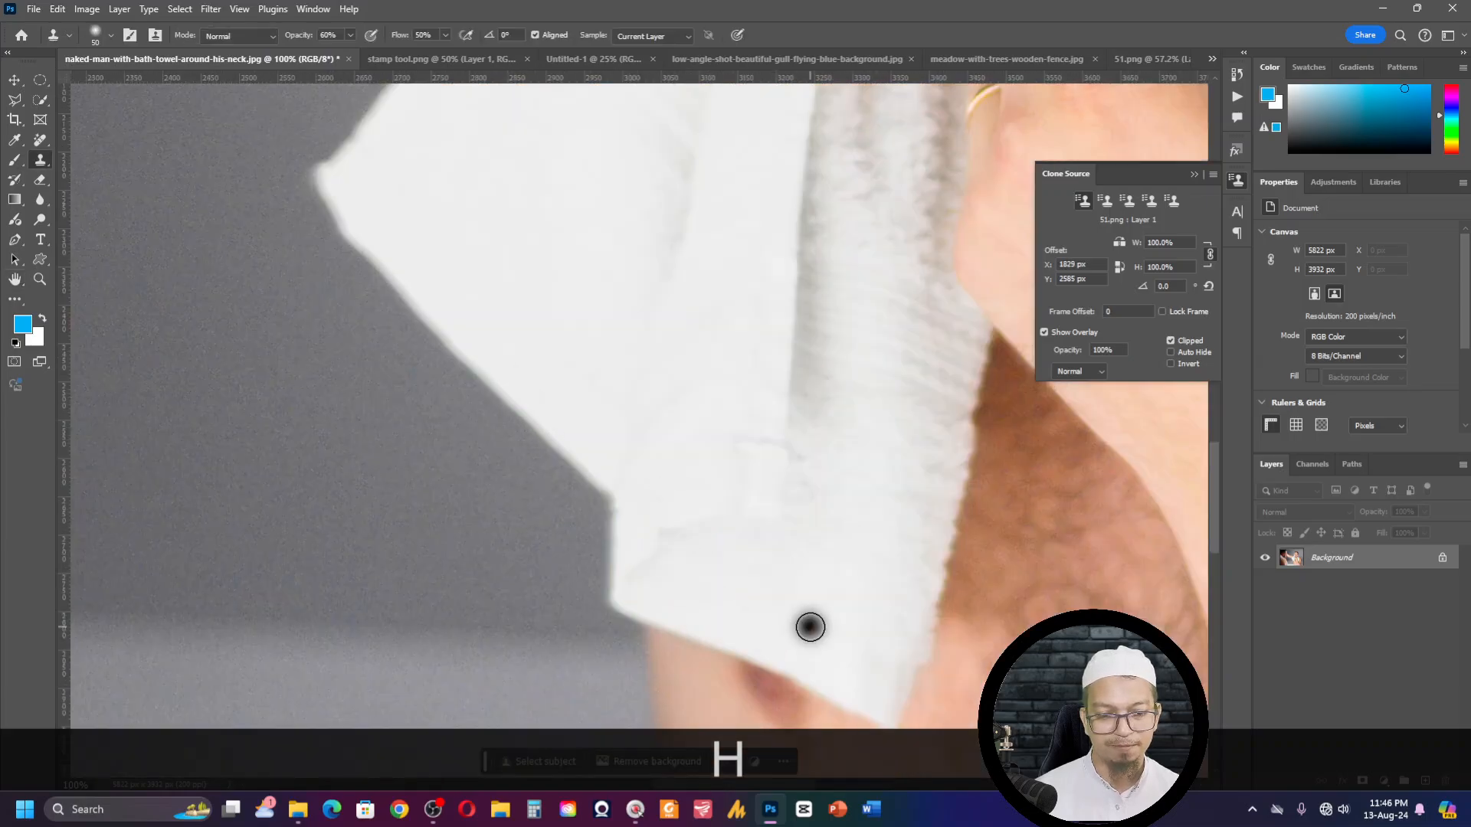
- Undo the stray clone stroke on the towel, then inspect the forehead below the man's hairline at 300%
left_click_drag(810, 627, 719, 594)
key("ctrl+z")
mouse_move(662, 529)
left_mouse_down()
mouse_move(631, 529)
mouse_move(748, 565)
mouse_move(847, 463)
mouse_move(535, 292)
mouse_move(690, 160)
mouse_move(841, 512)
mouse_move(840, 690)
mouse_move(817, 631)
mouse_move(663, 487)
mouse_move(807, 470)
mouse_move(735, 508)
mouse_move(677, 429)
mouse_move(774, 384)
left_mouse_up()
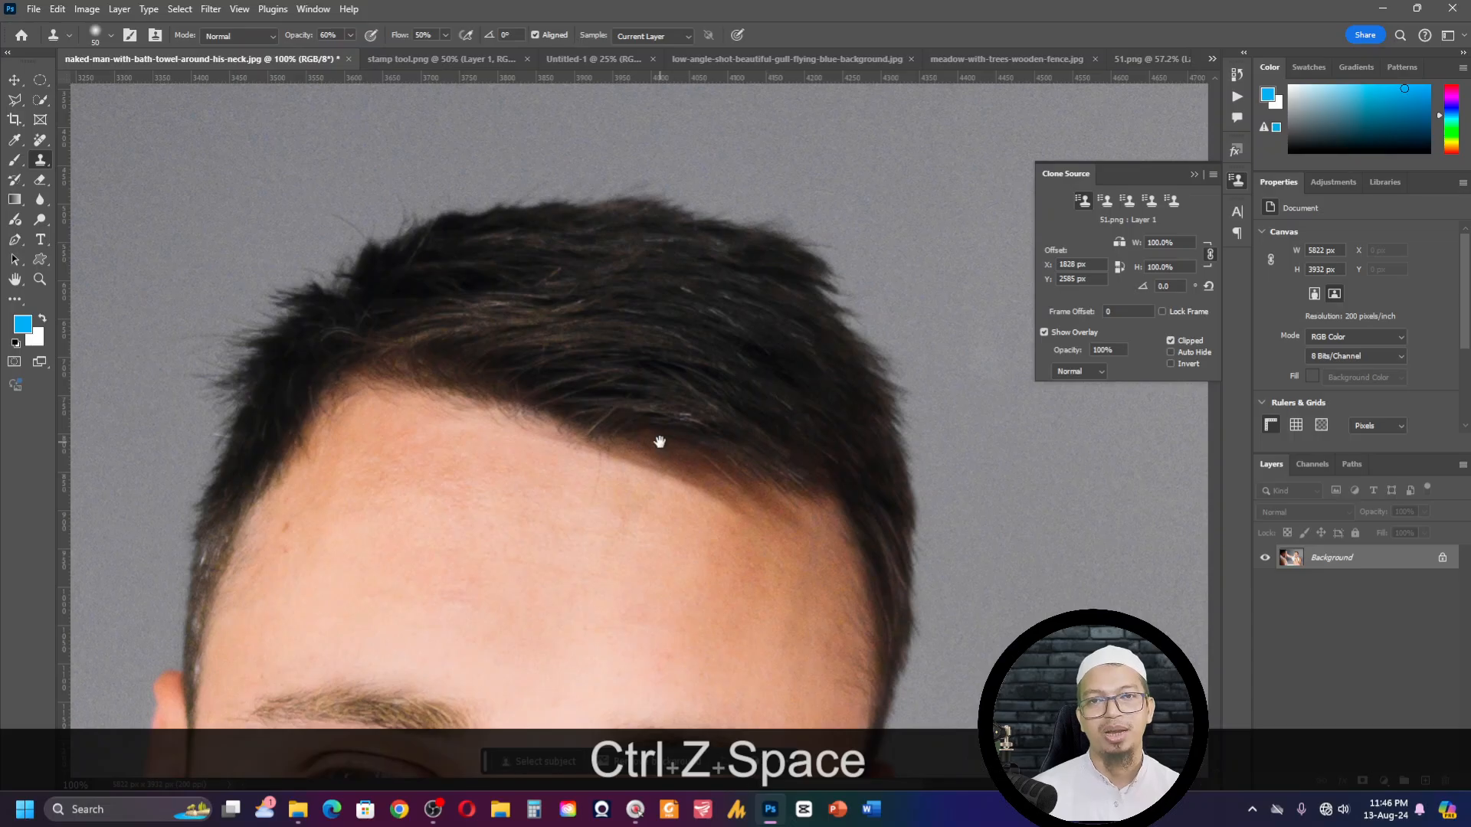
left_click_drag(613, 513, 627, 459)
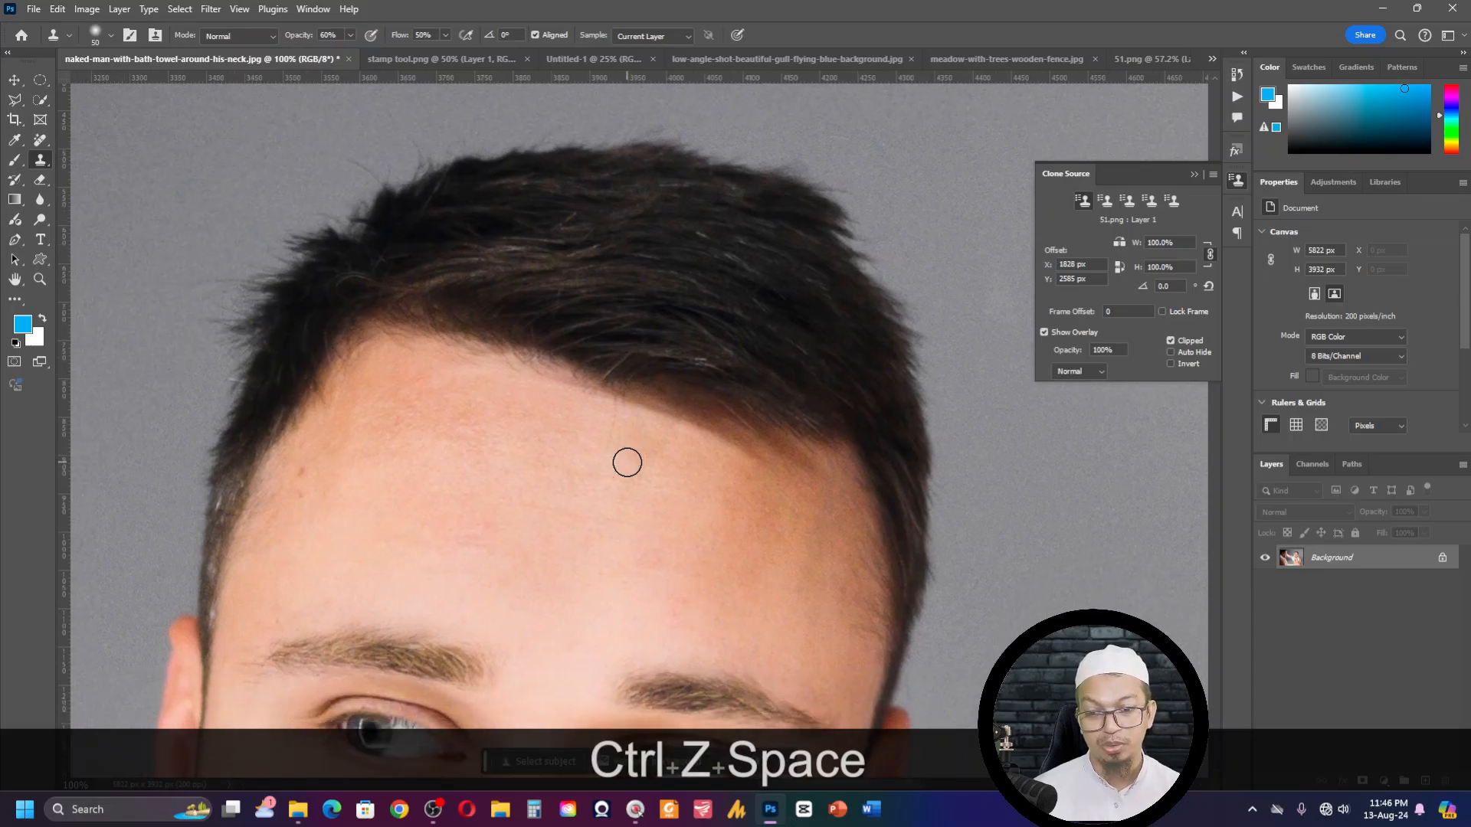
key("ctrl+KP_Add")
key("ctrl+KP_Add")
left_click_drag(462, 397, 613, 406)
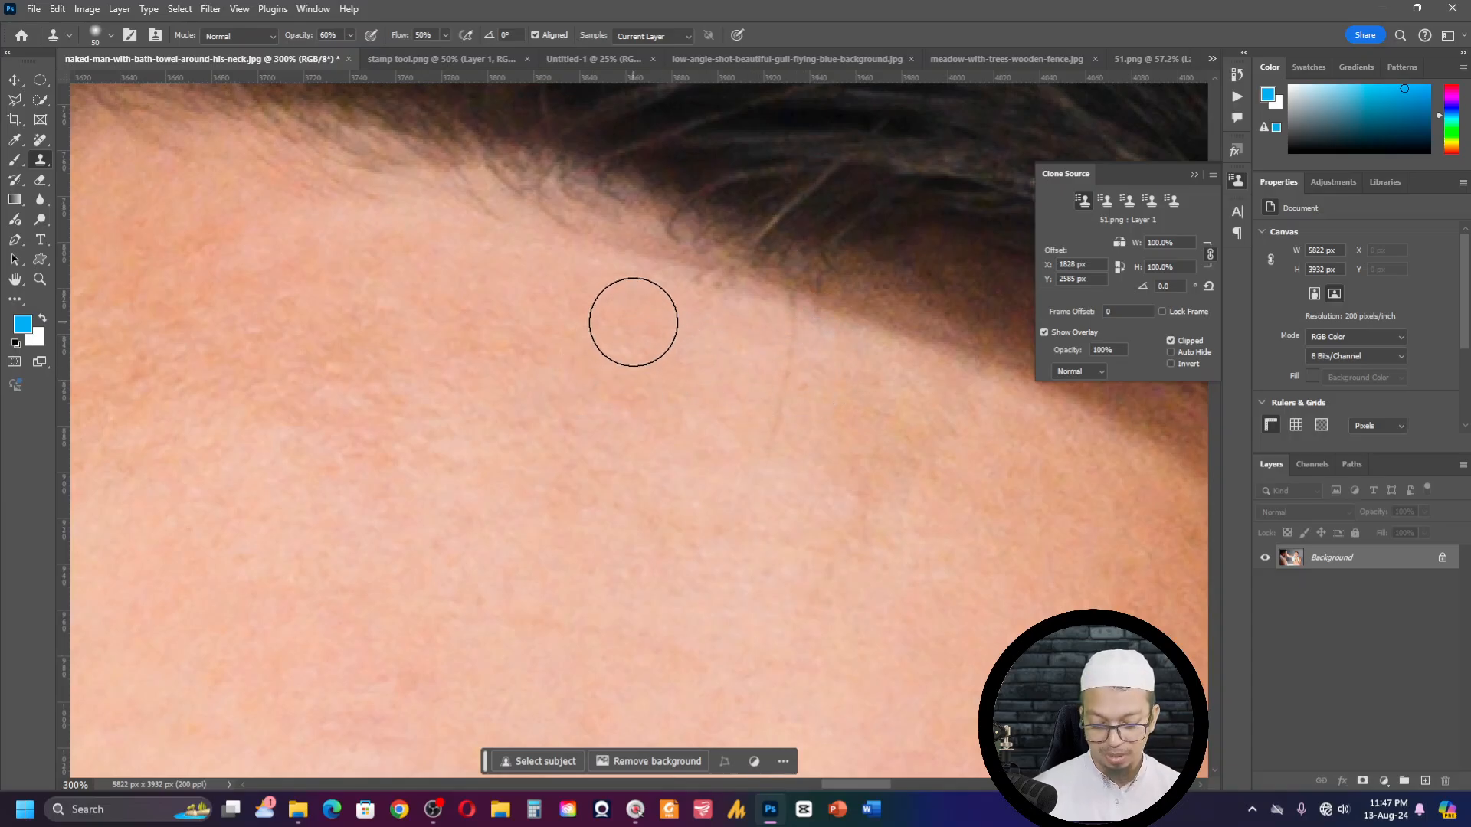
- Jump from the forehead to the man's eye and cheek with the Hand tool's temporary overview, then fit the whole photo on screen
key("h")
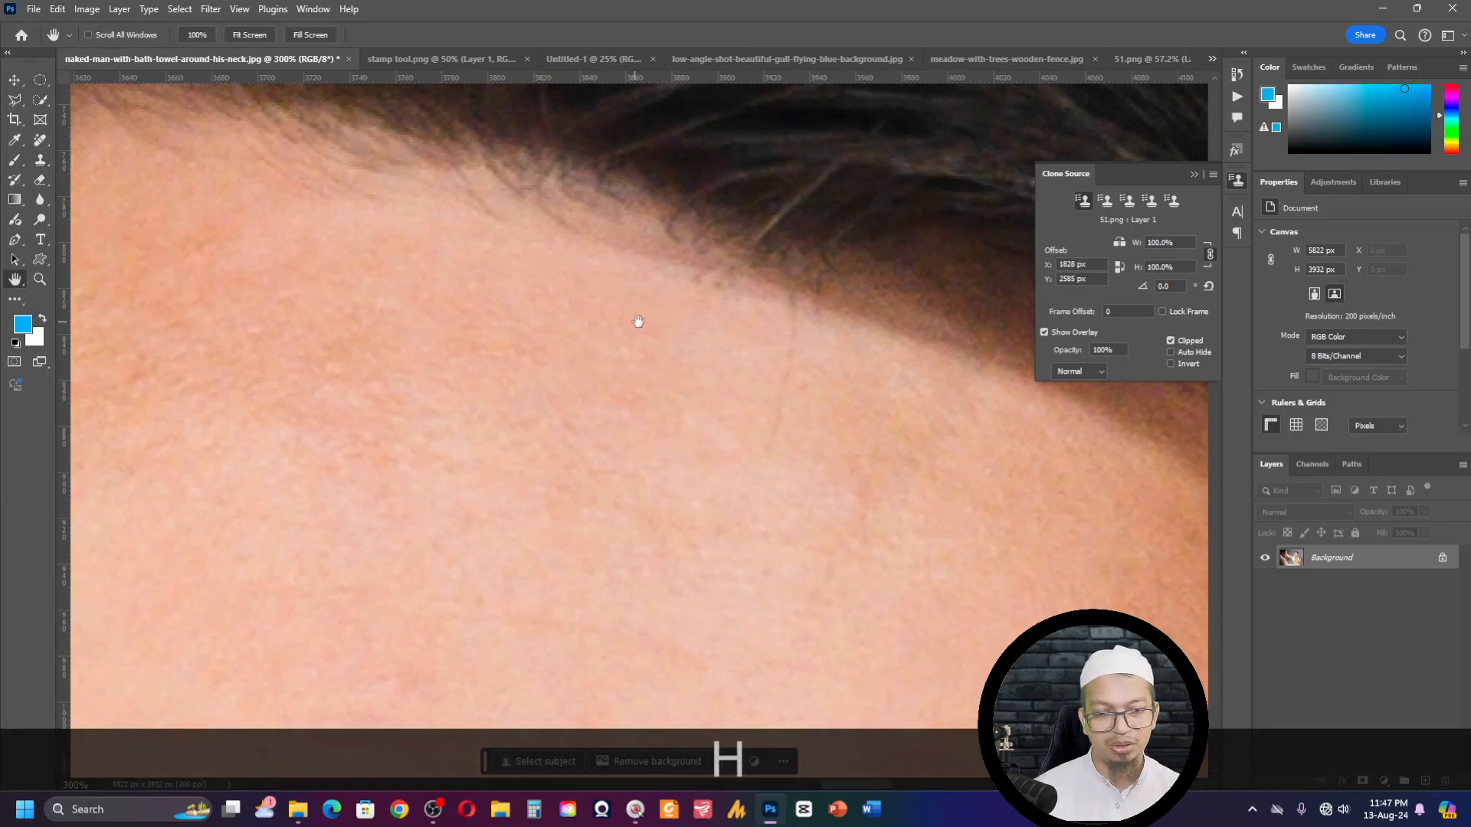
left_click(792, 319)
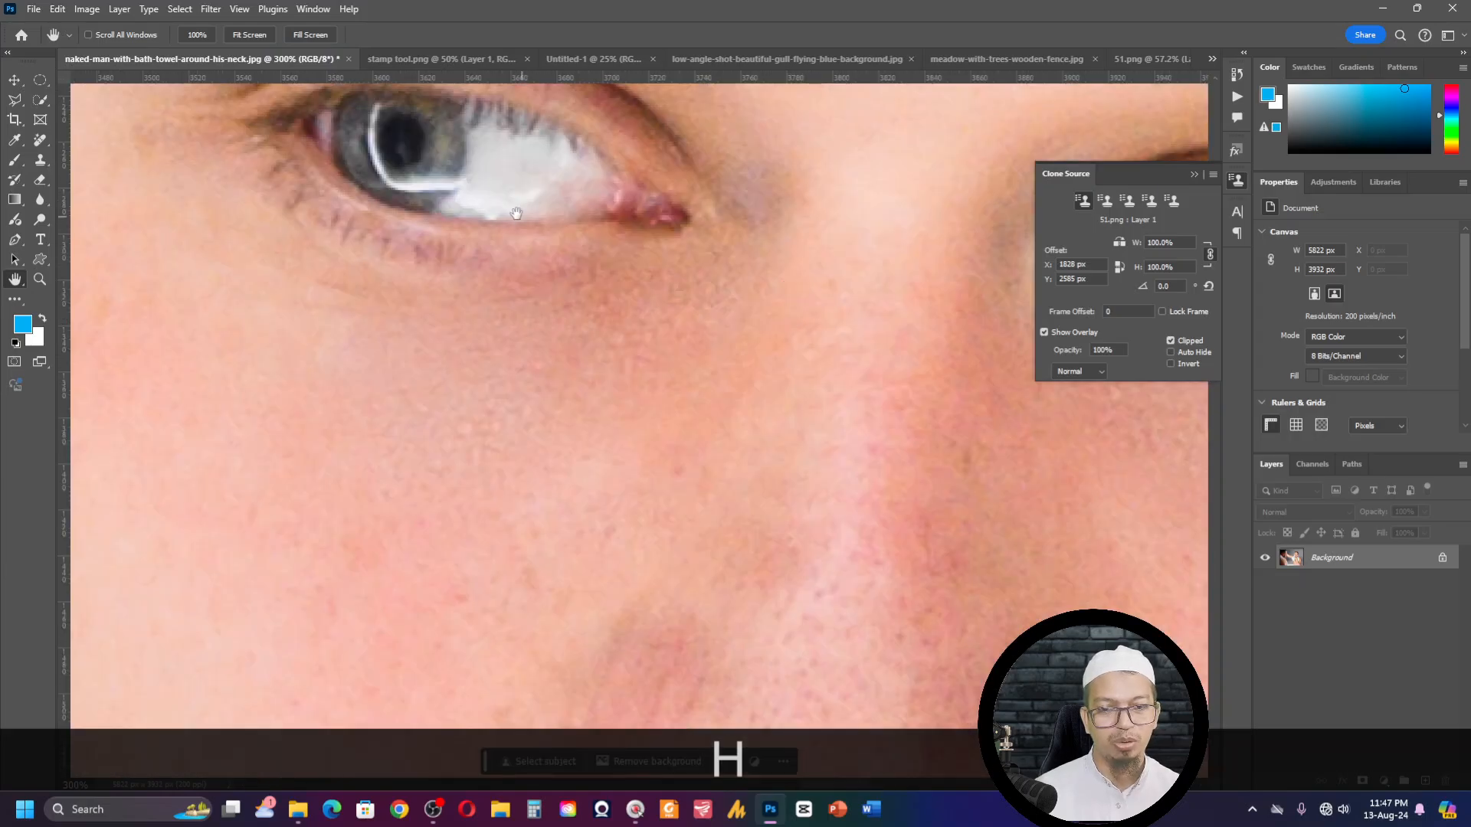
key("h+space")
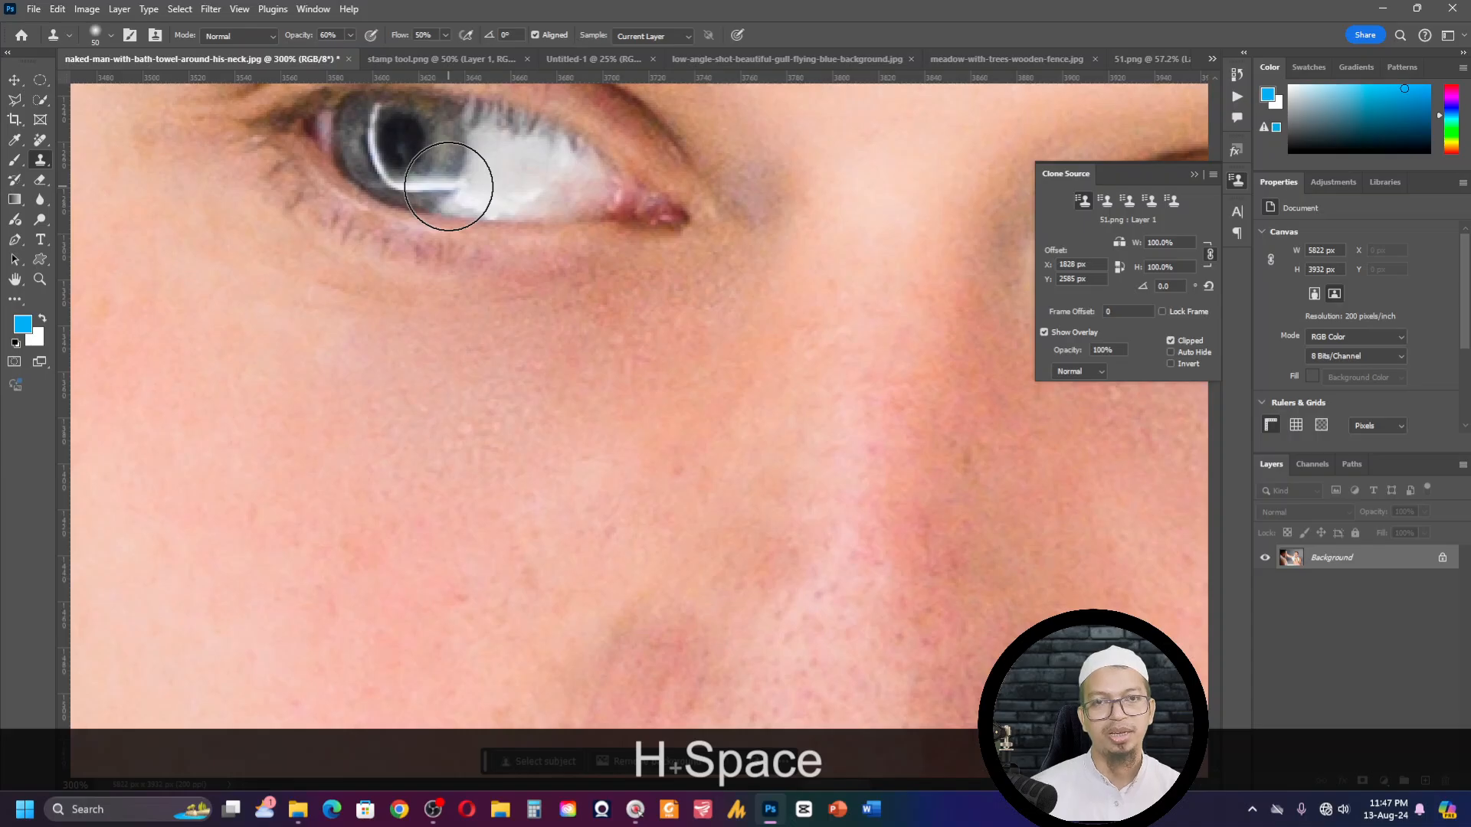
key("ctrl+0")
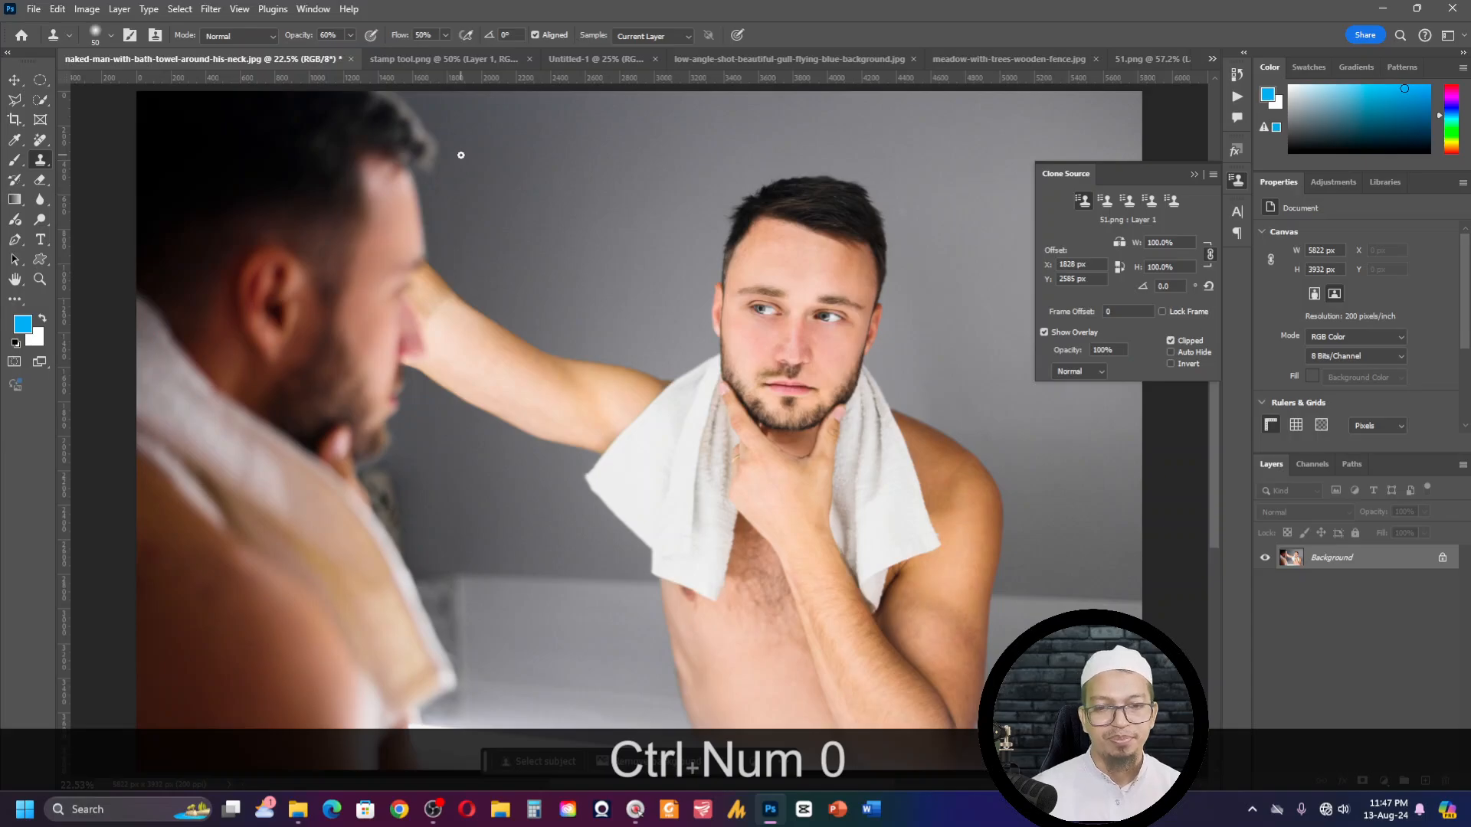
- Switch to the stamp tool.png document to review its list of keyboard shortcuts
left_click(434, 809)
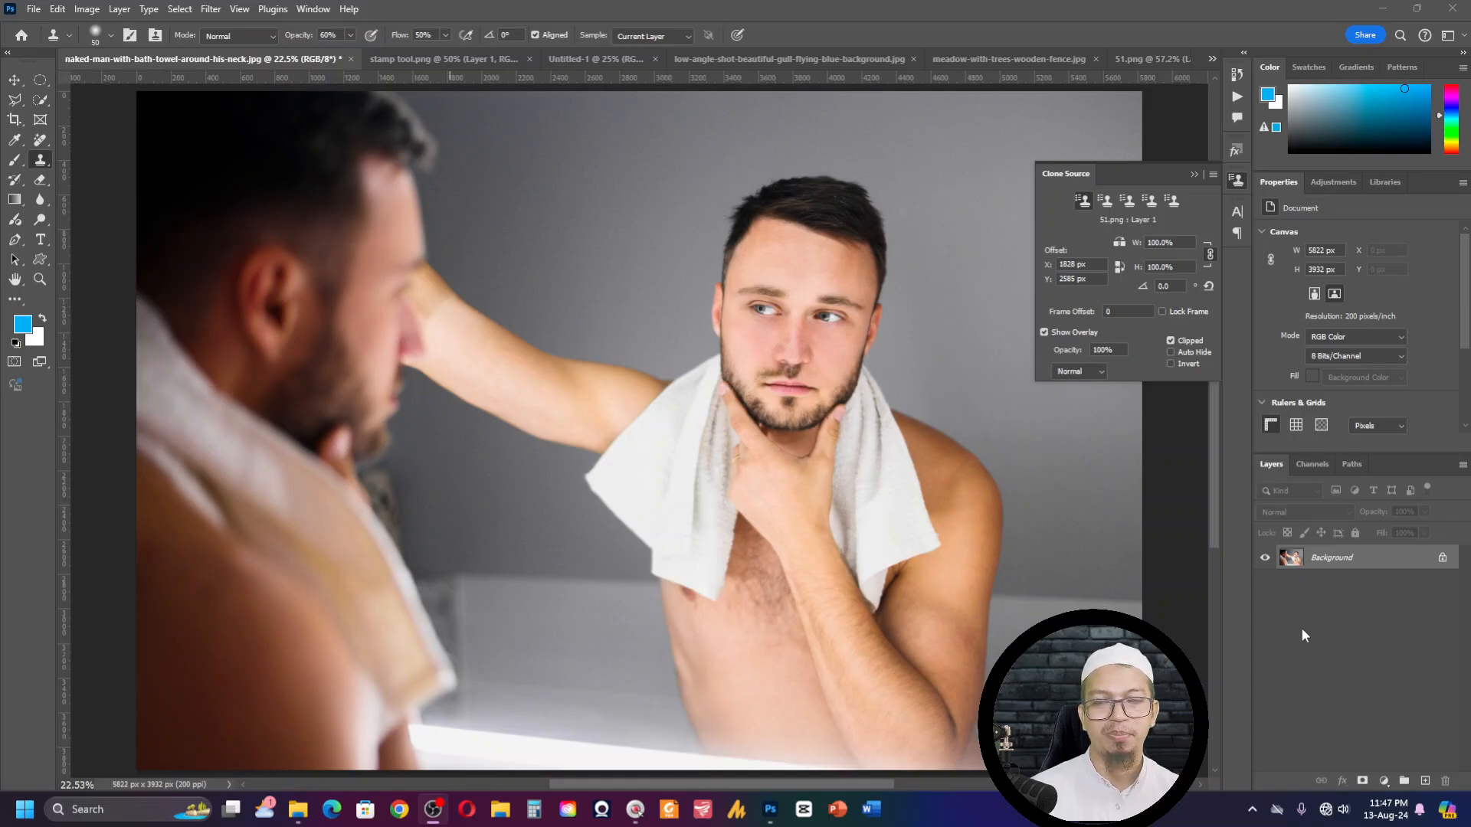
left_click(771, 807)
left_click(254, 58)
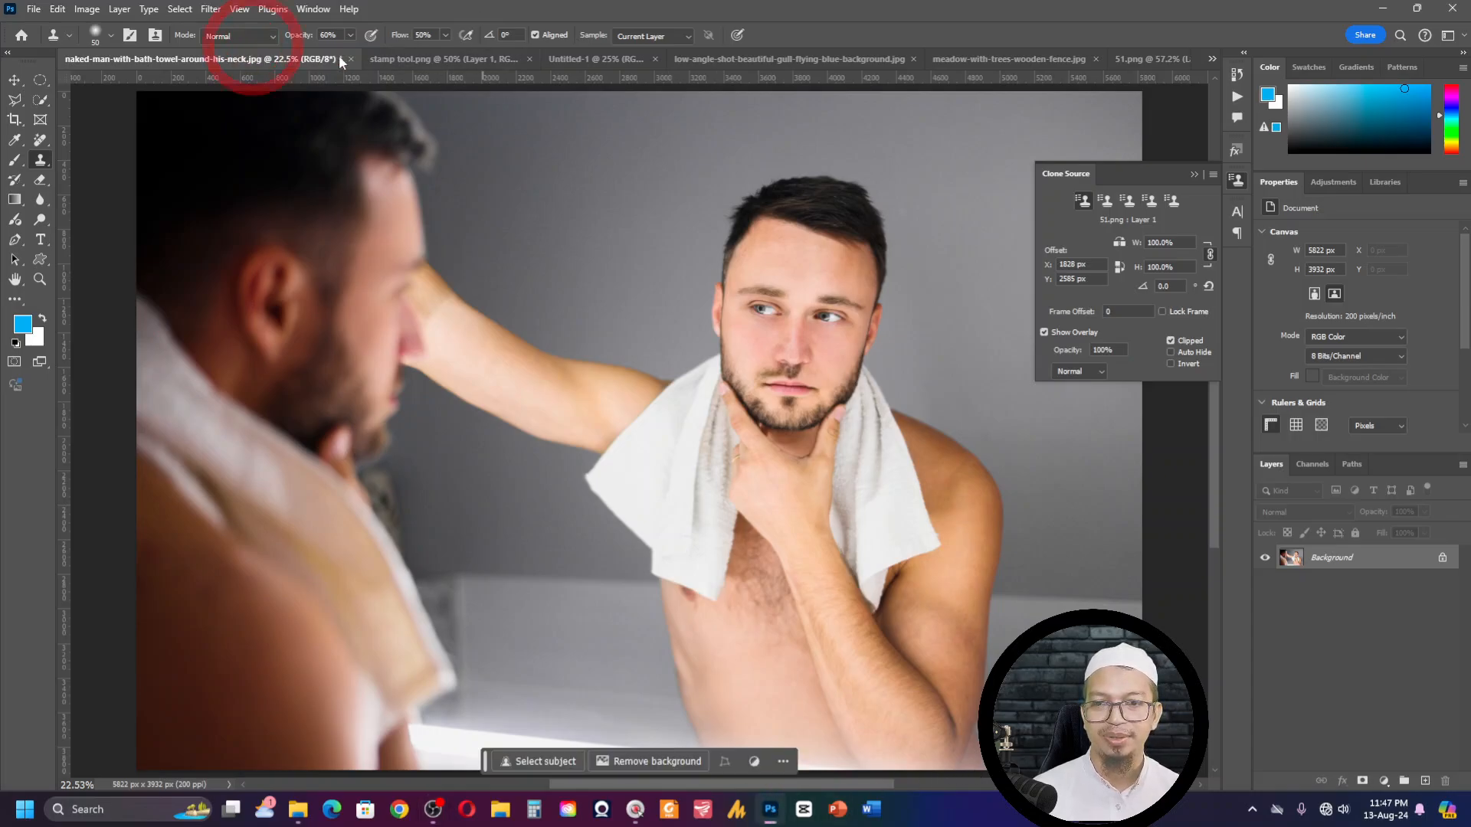
left_click(452, 58)
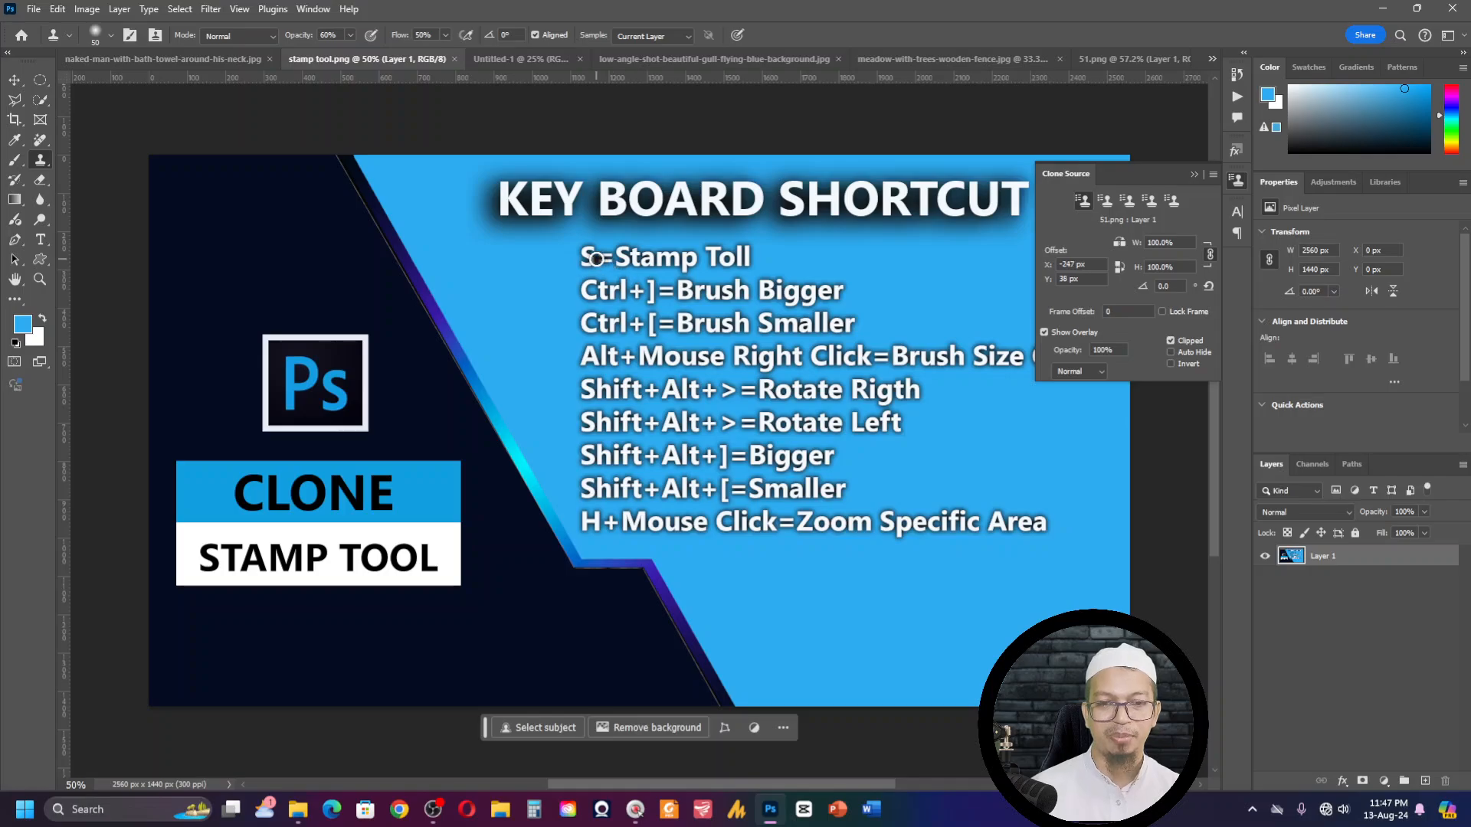